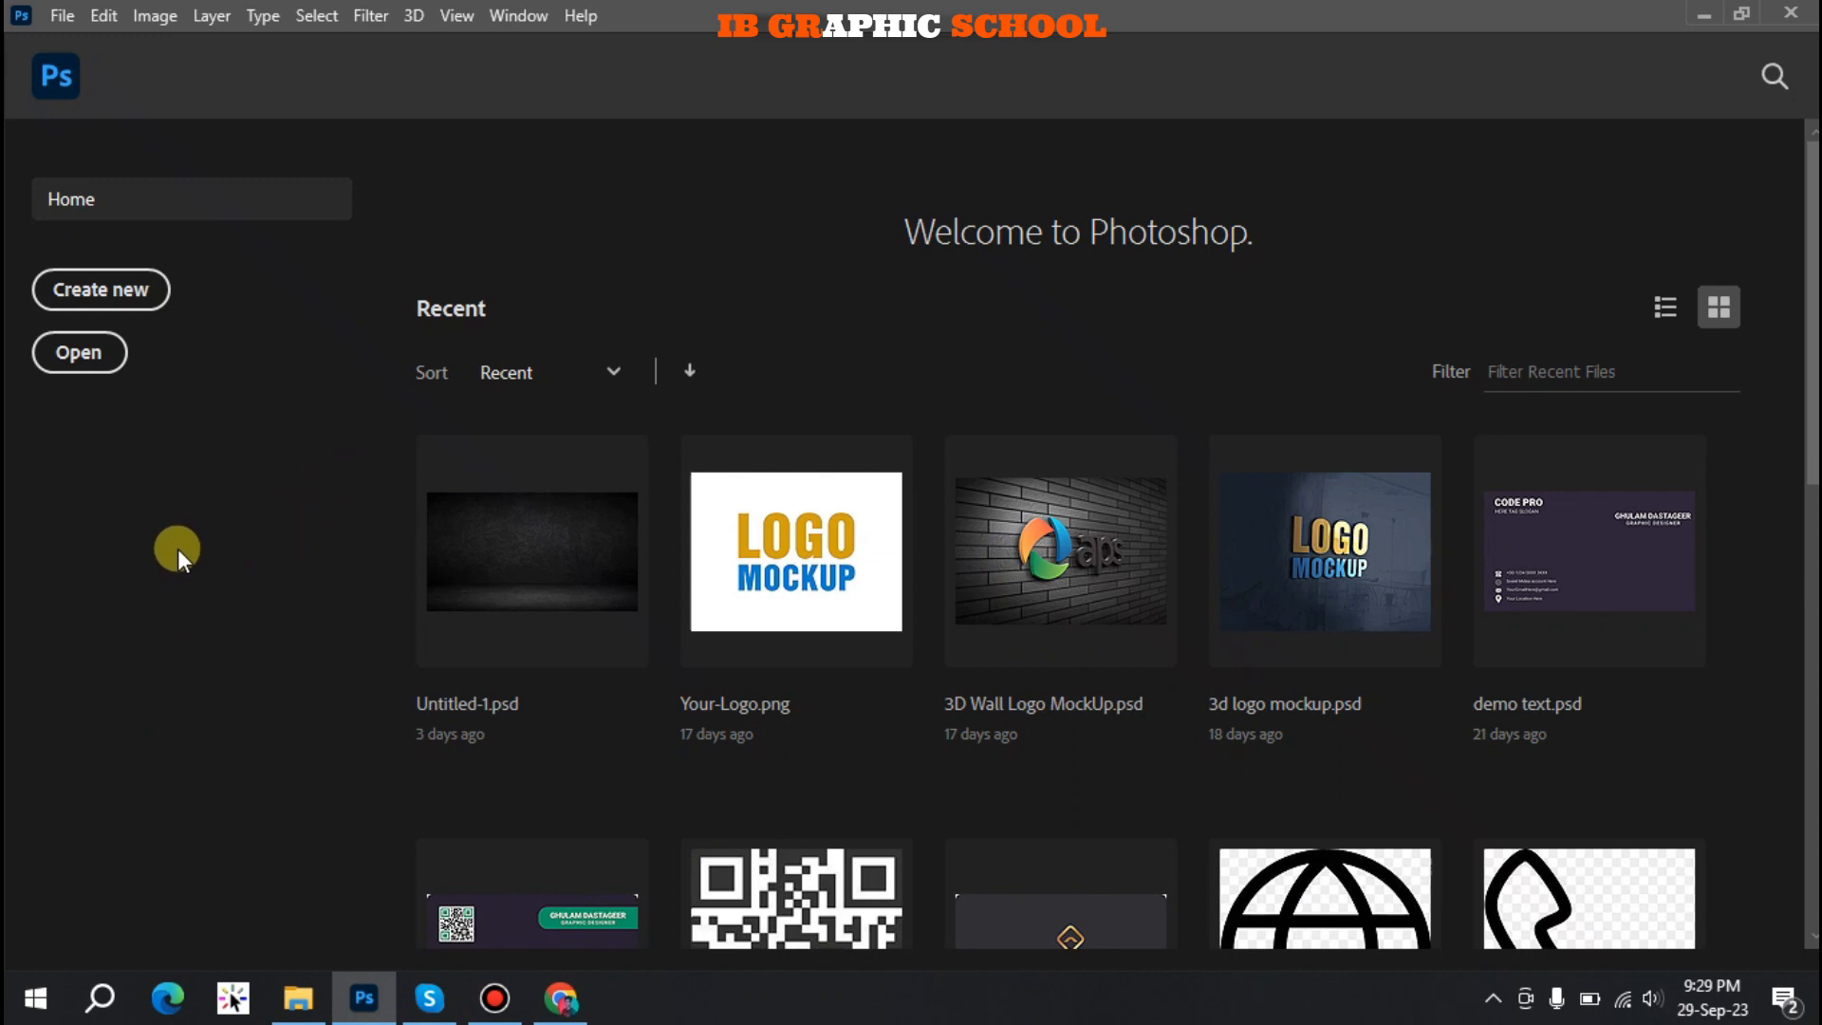
Start a new document 1584 pixels wide and 396 pixels high, with the resolution set to 200 pixels/inch.
click(123, 305)
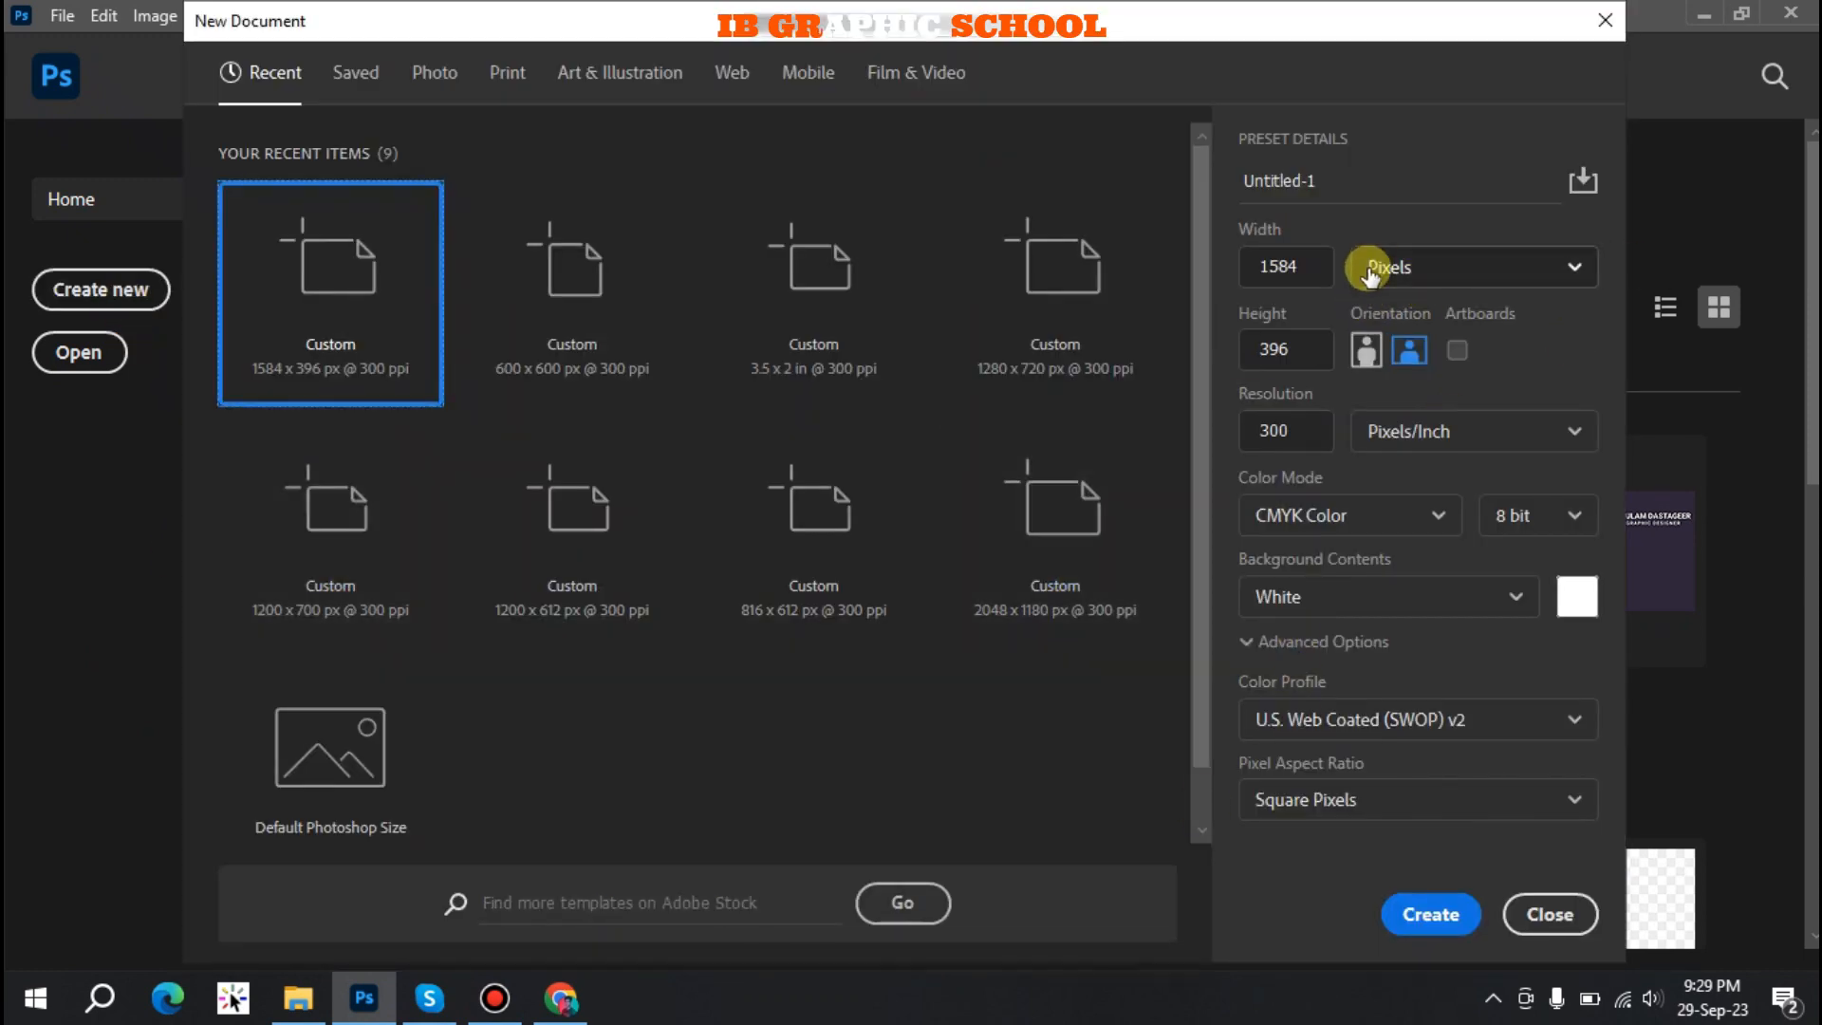
click(1301, 343)
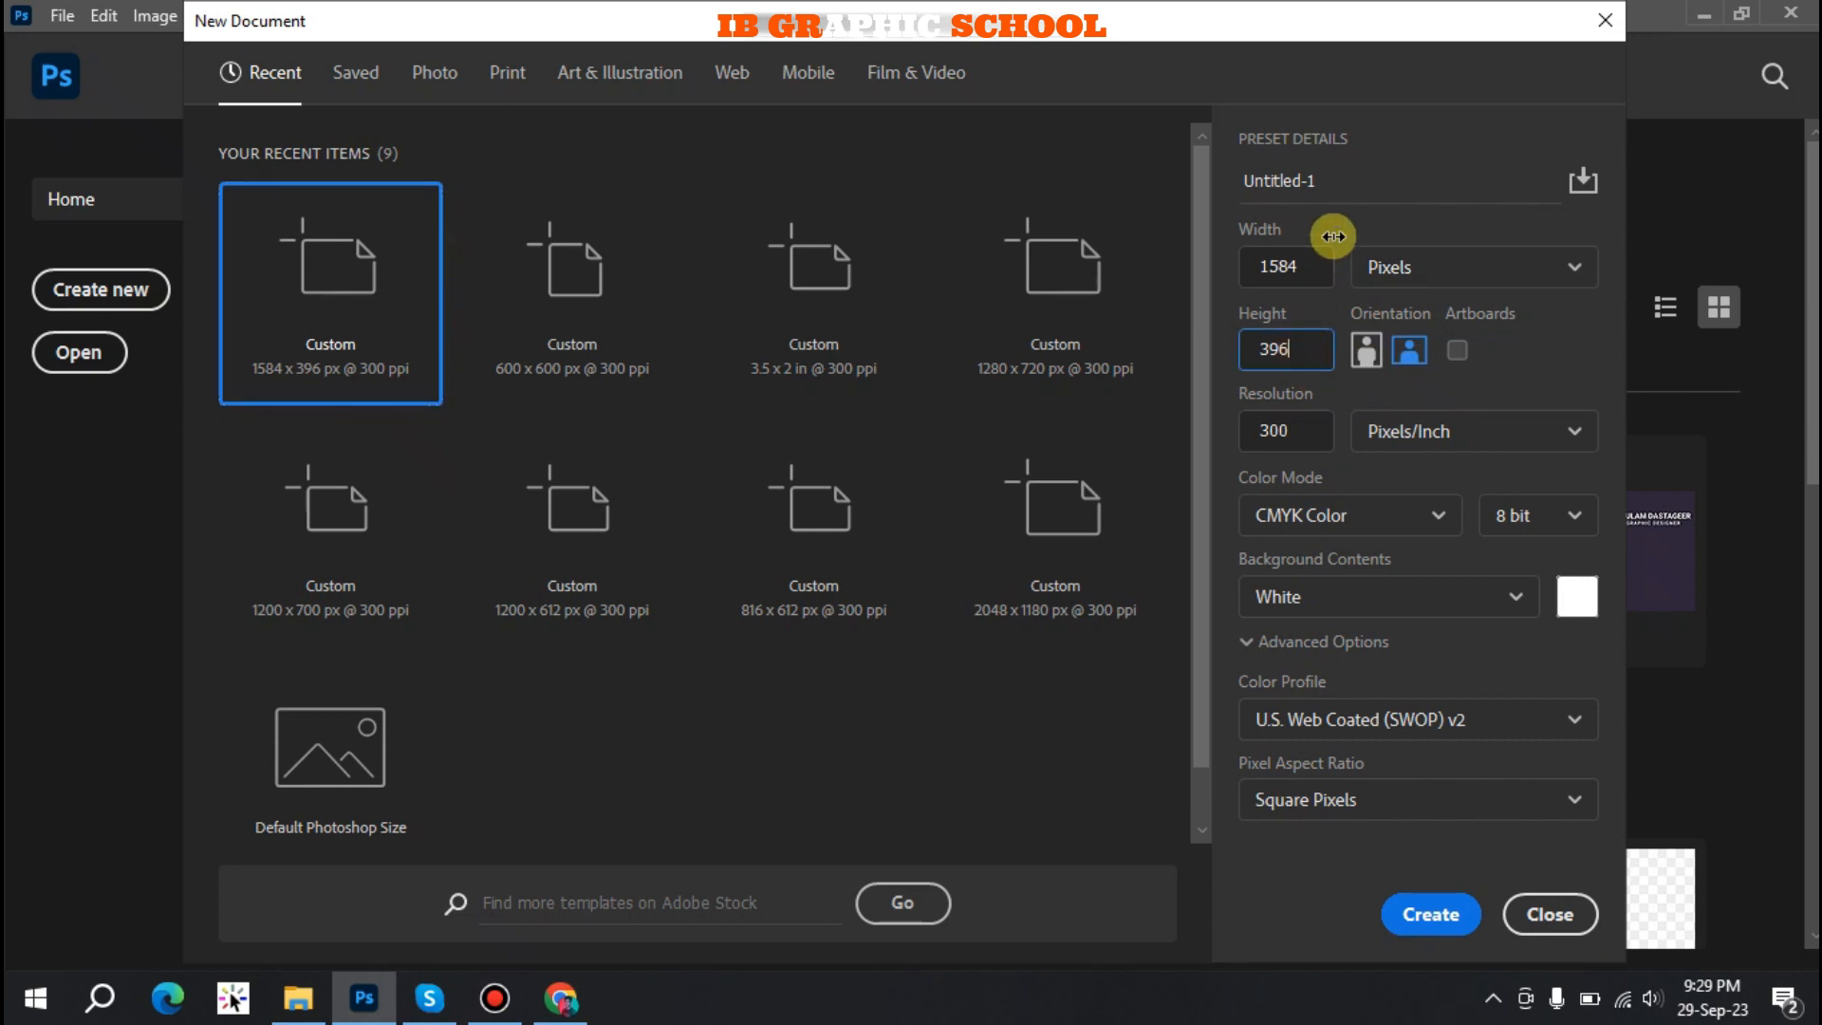
drag(1334, 187, 1262, 182)
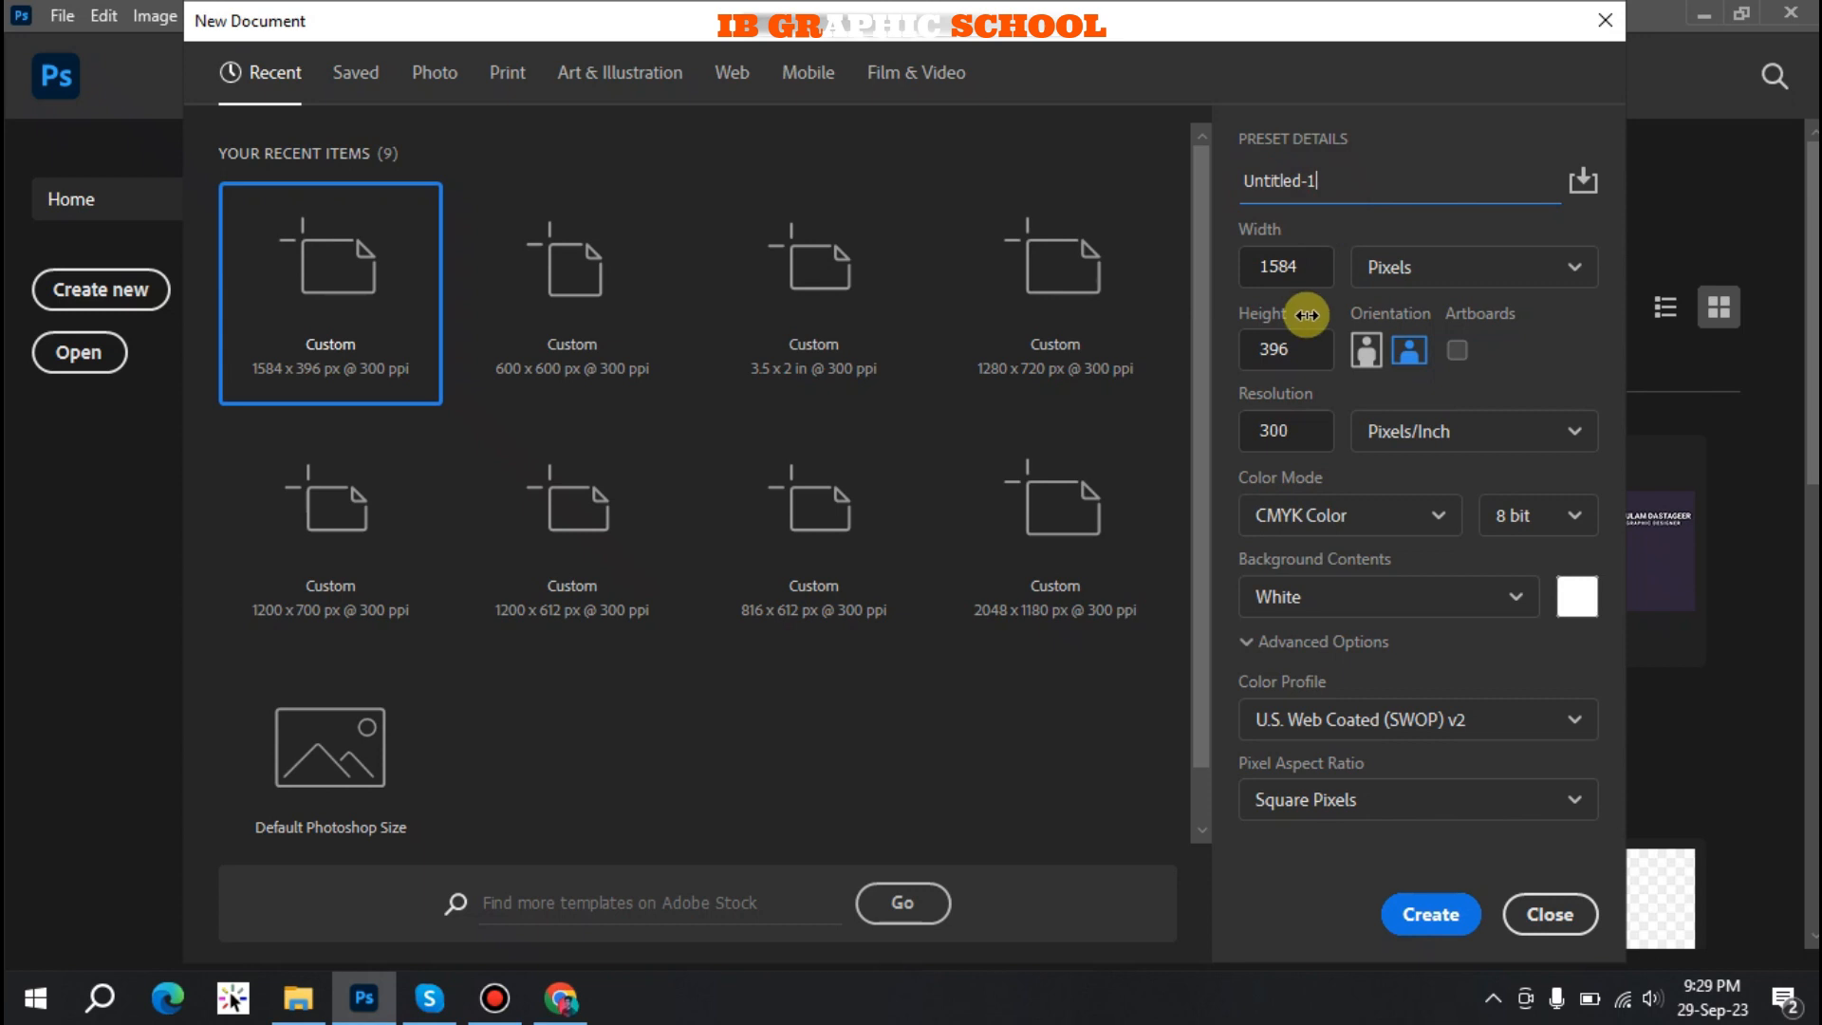
click(1393, 261)
click(1419, 335)
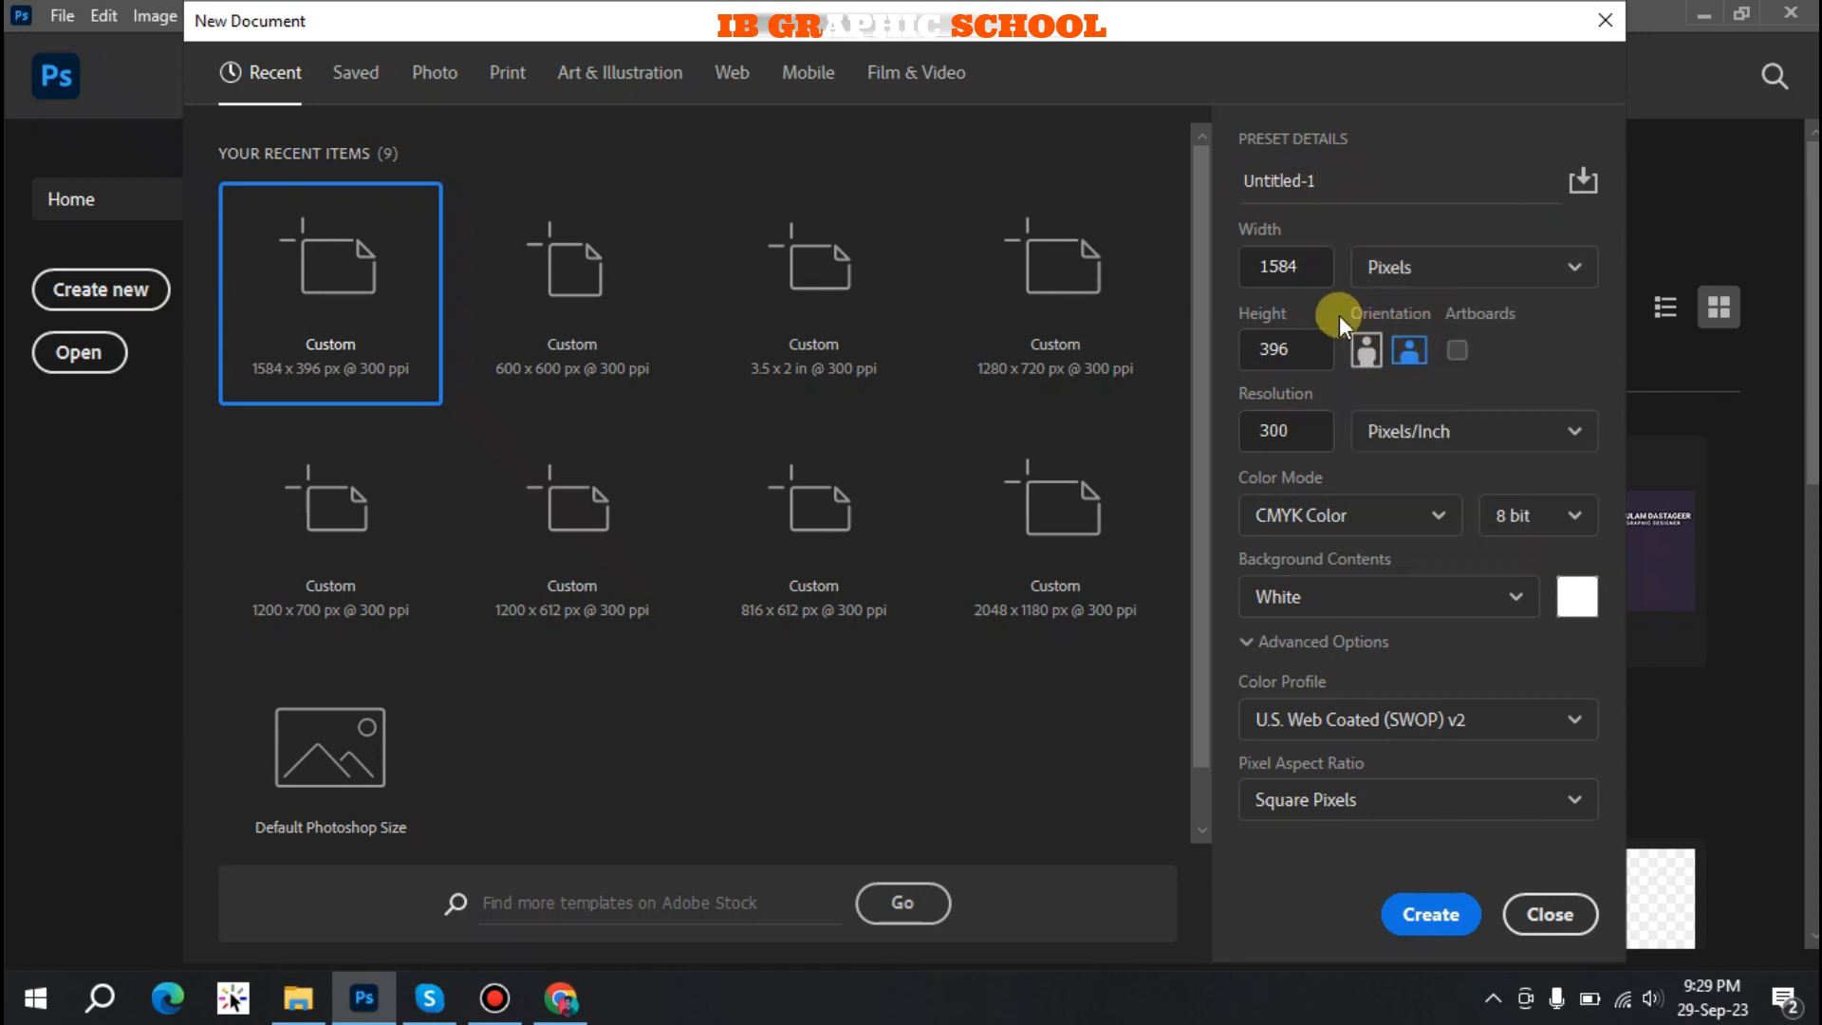
double_click(1322, 268)
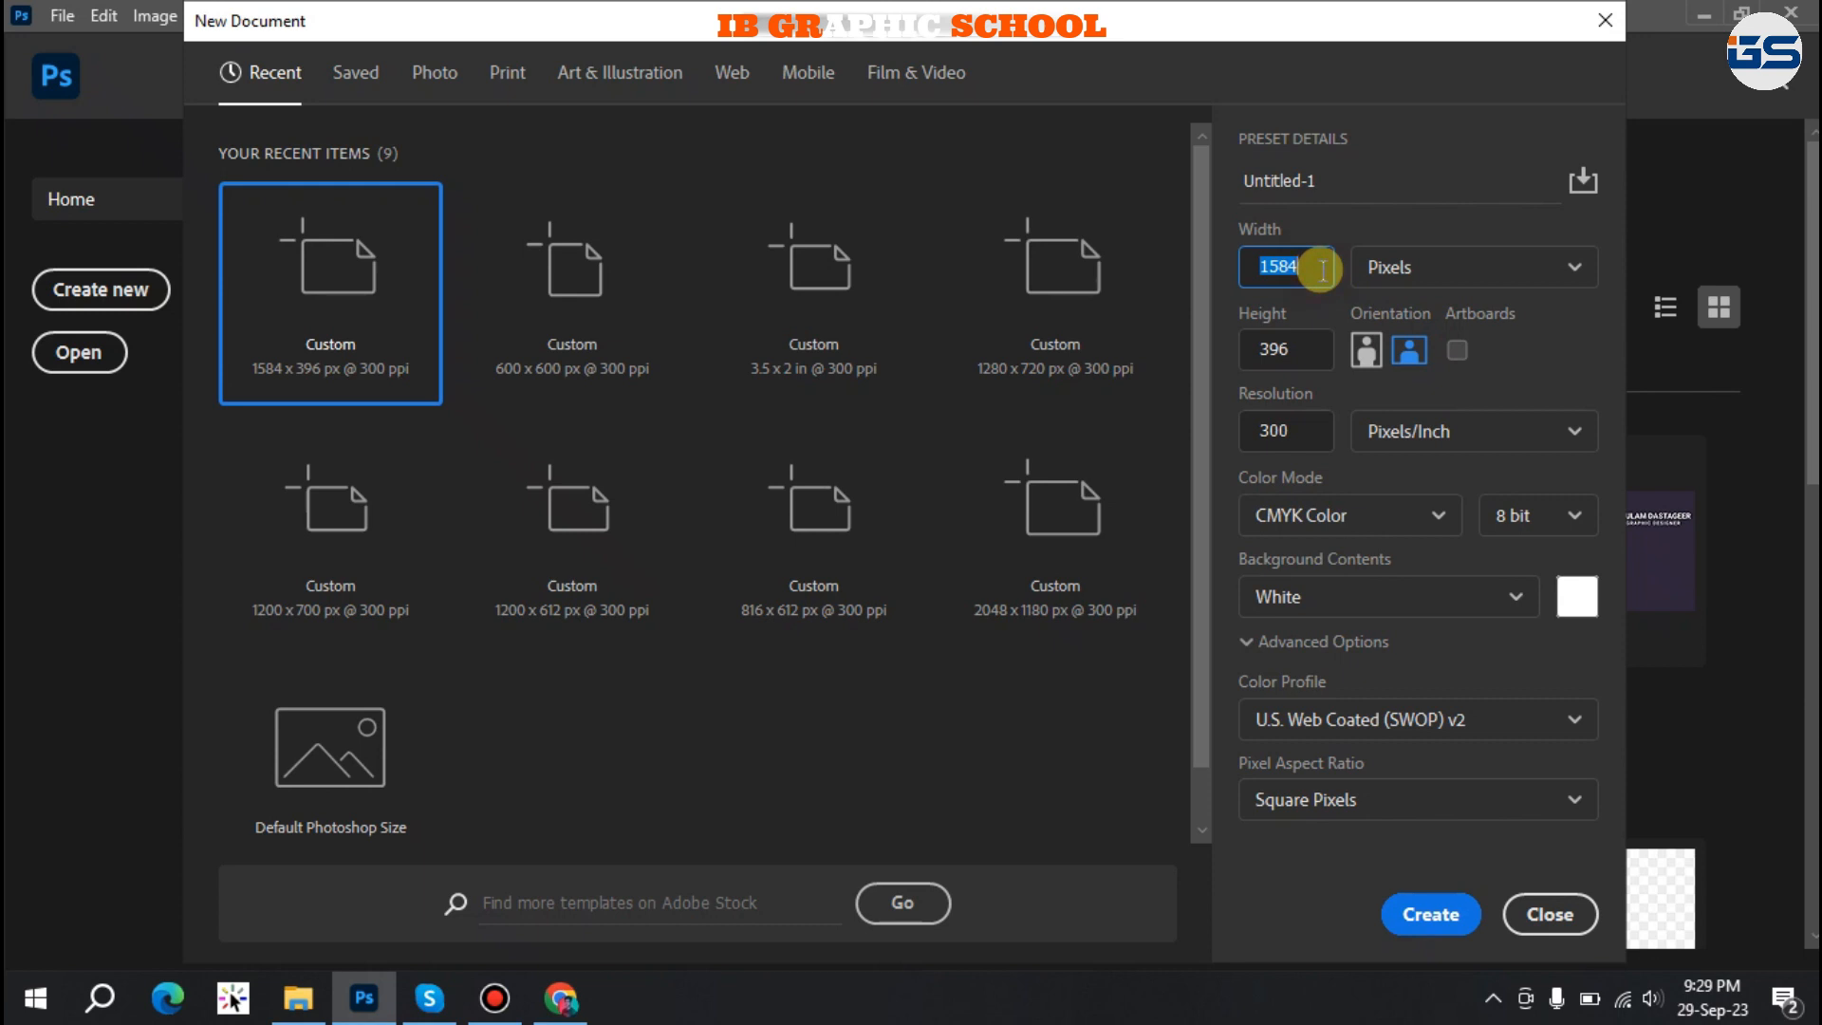
click(1302, 352)
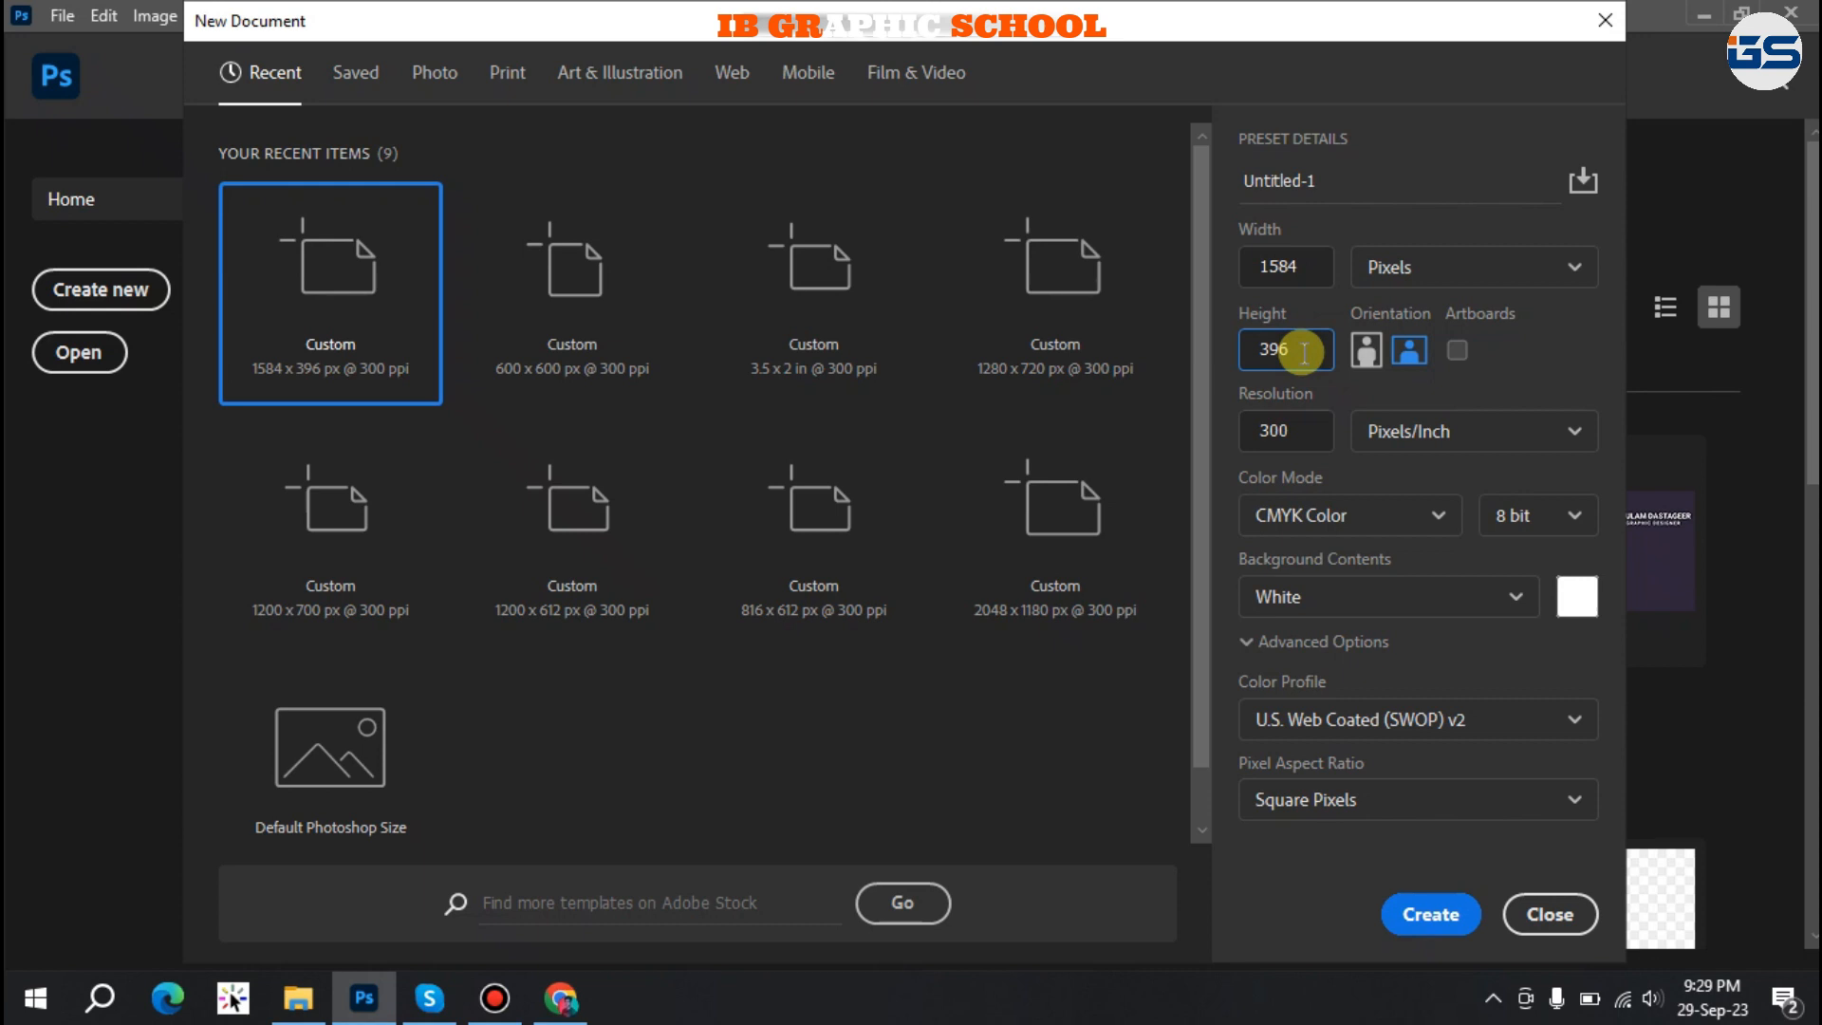
double_click(1302, 438)
text(200)
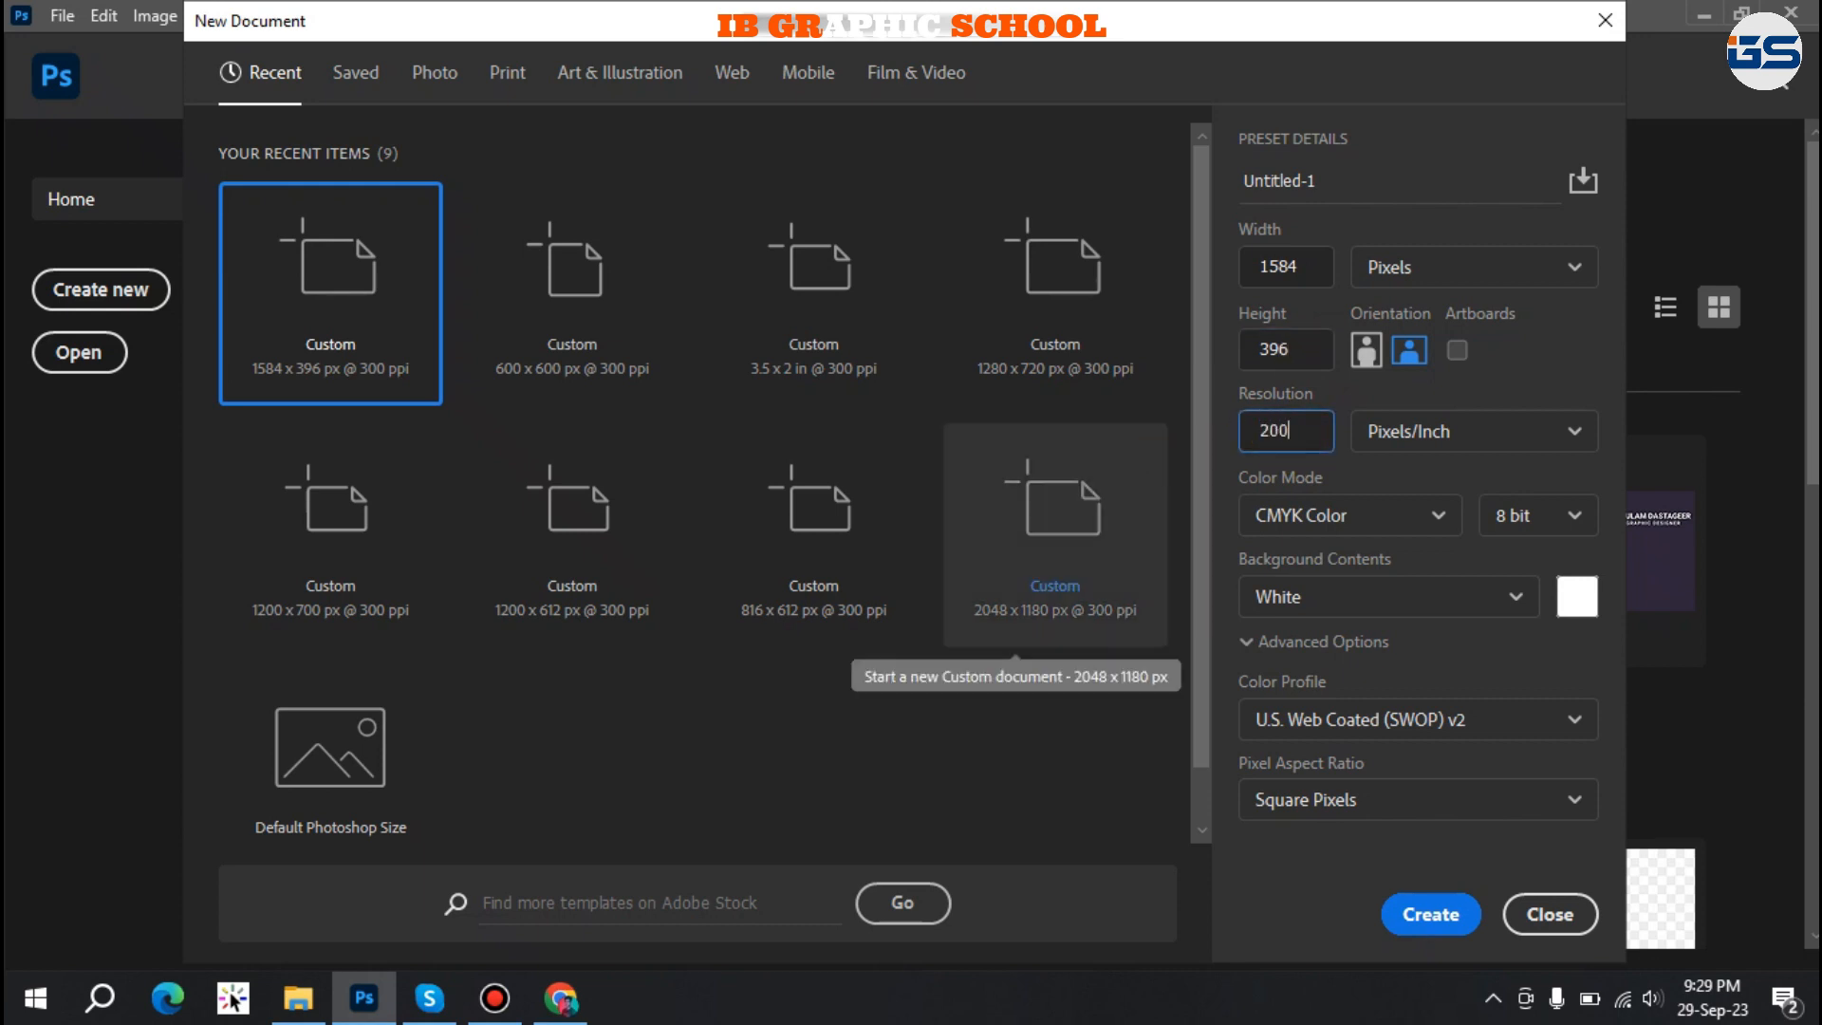
Set the colour mode to RGB Color and create the document.
click(1374, 476)
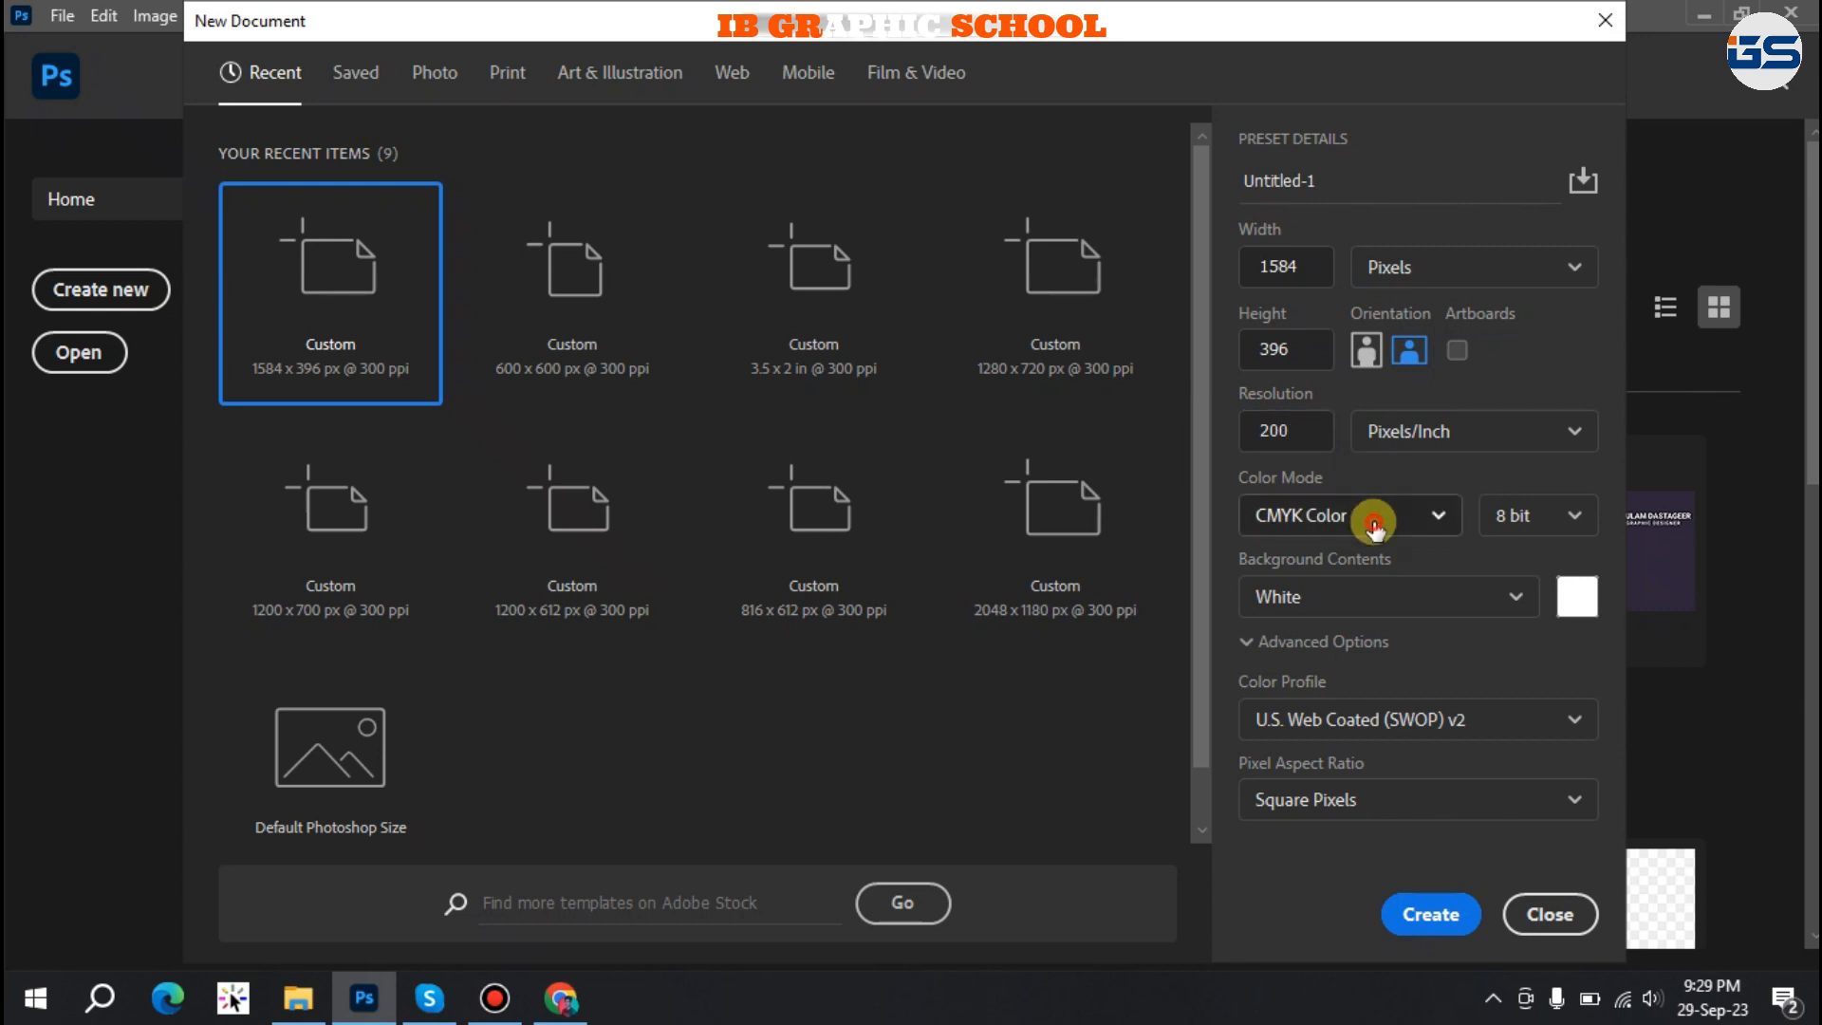
click(1368, 520)
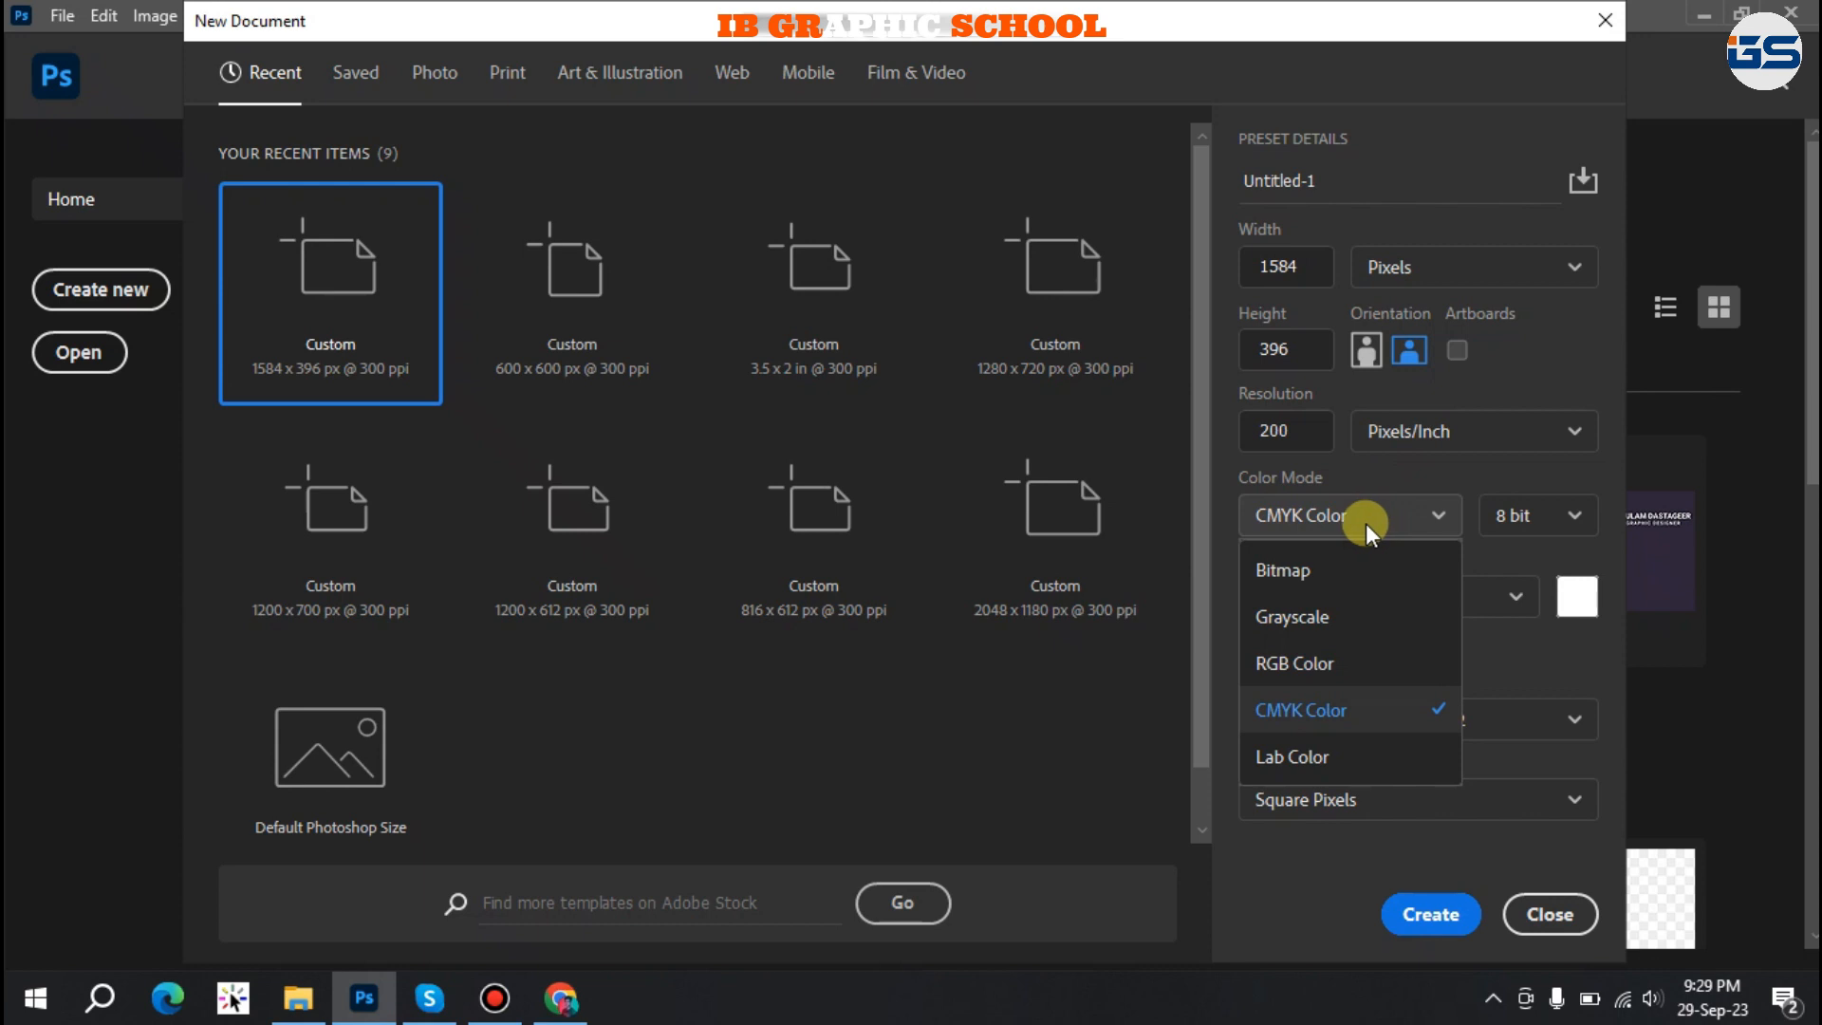
click(1334, 661)
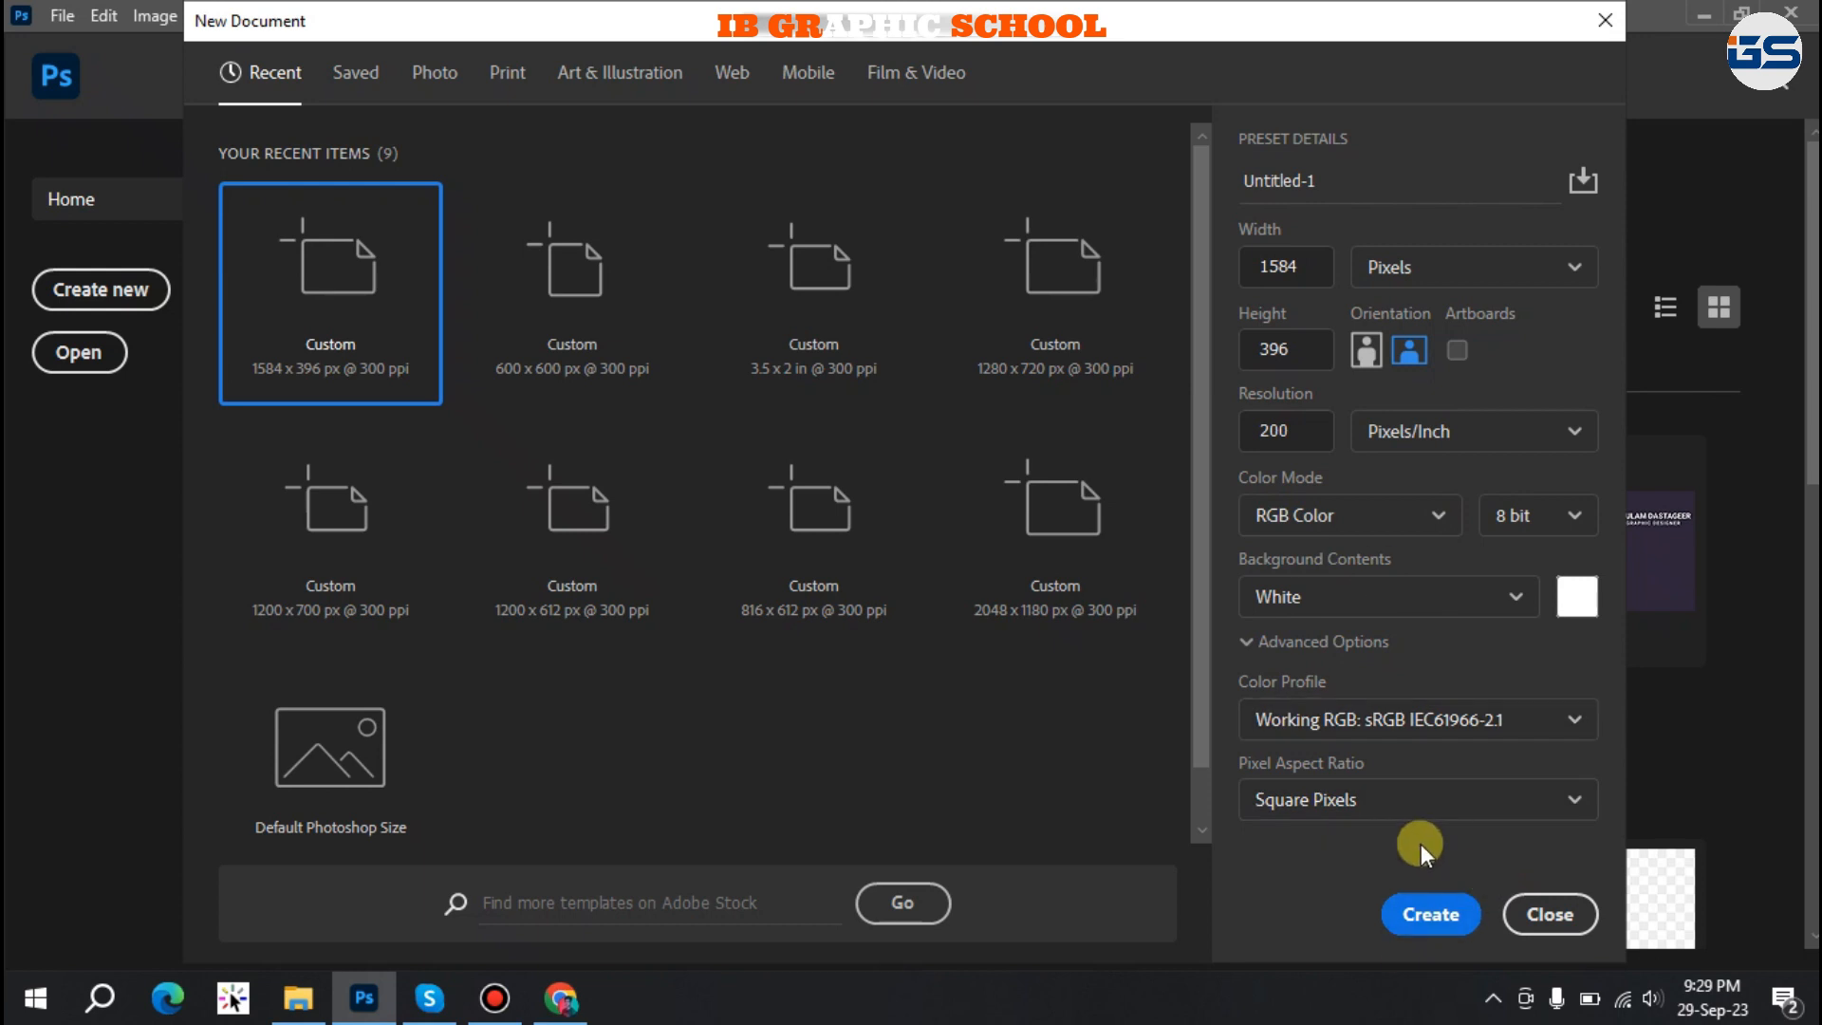
click(1416, 913)
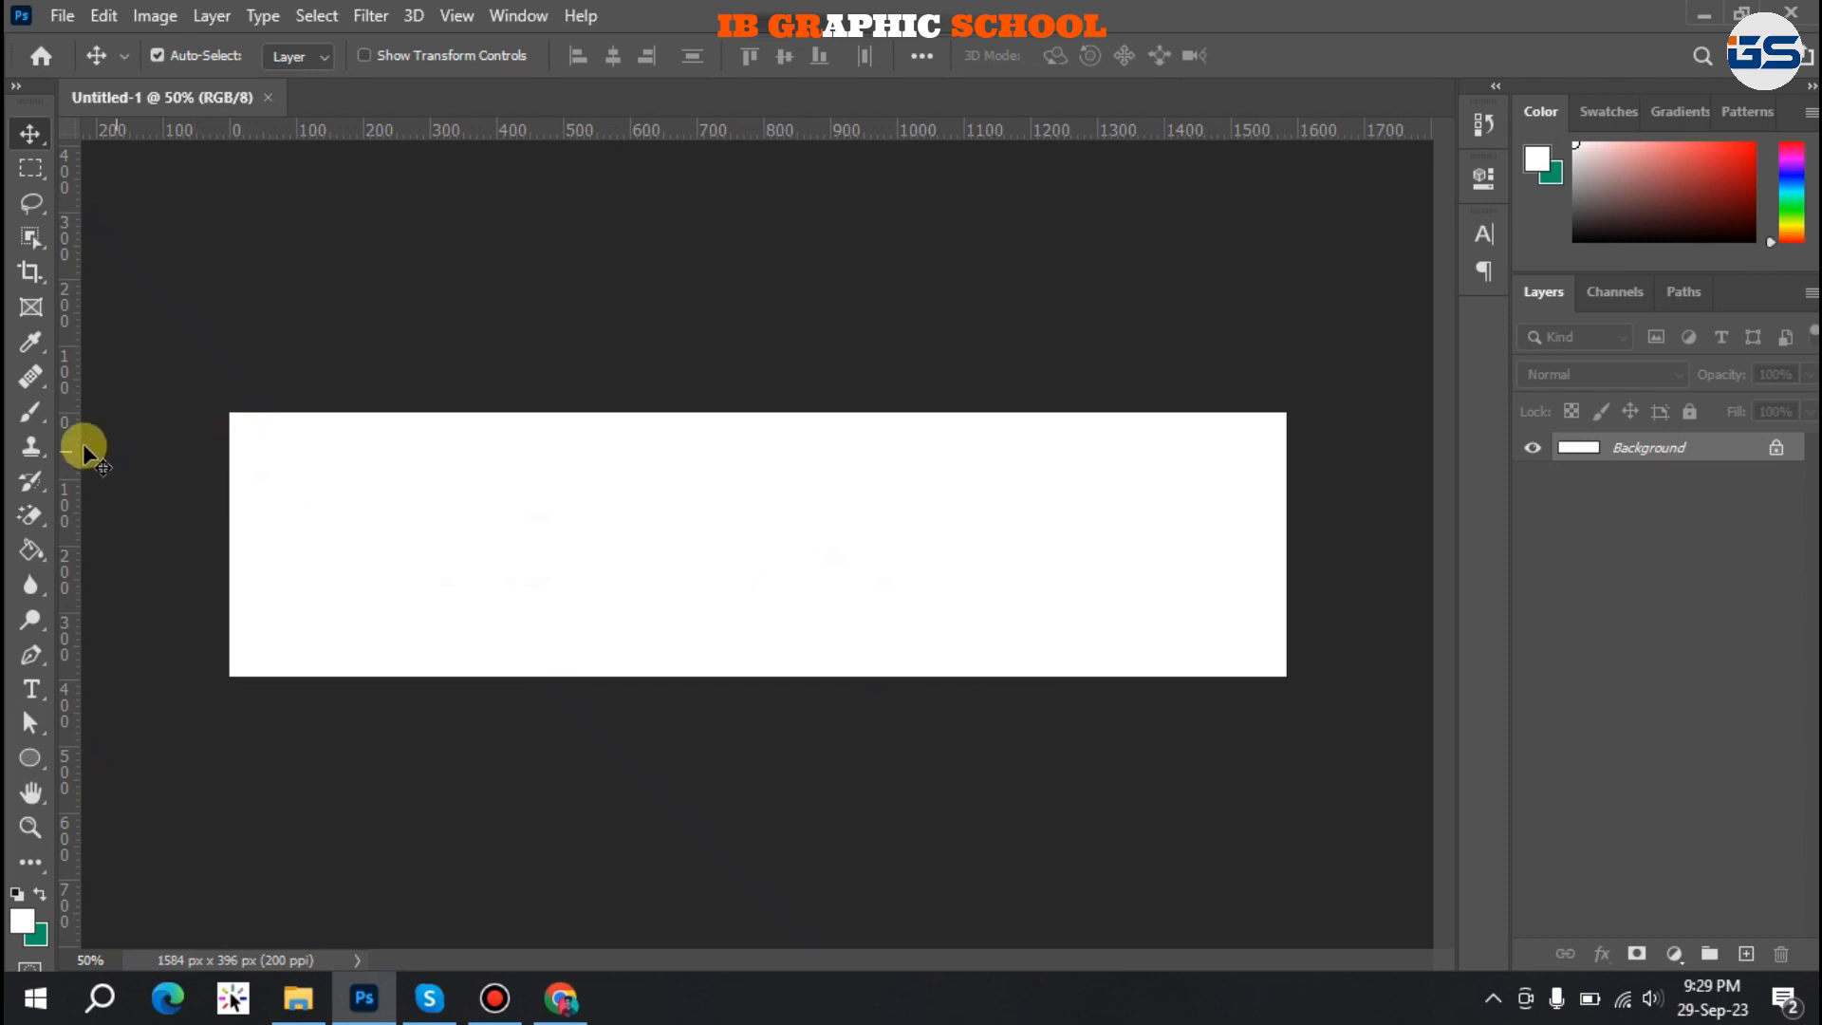
Draw a white rectangle without a stroke, about 1622 × 430 px, covering the whole canvas.
click(29, 759)
click(114, 759)
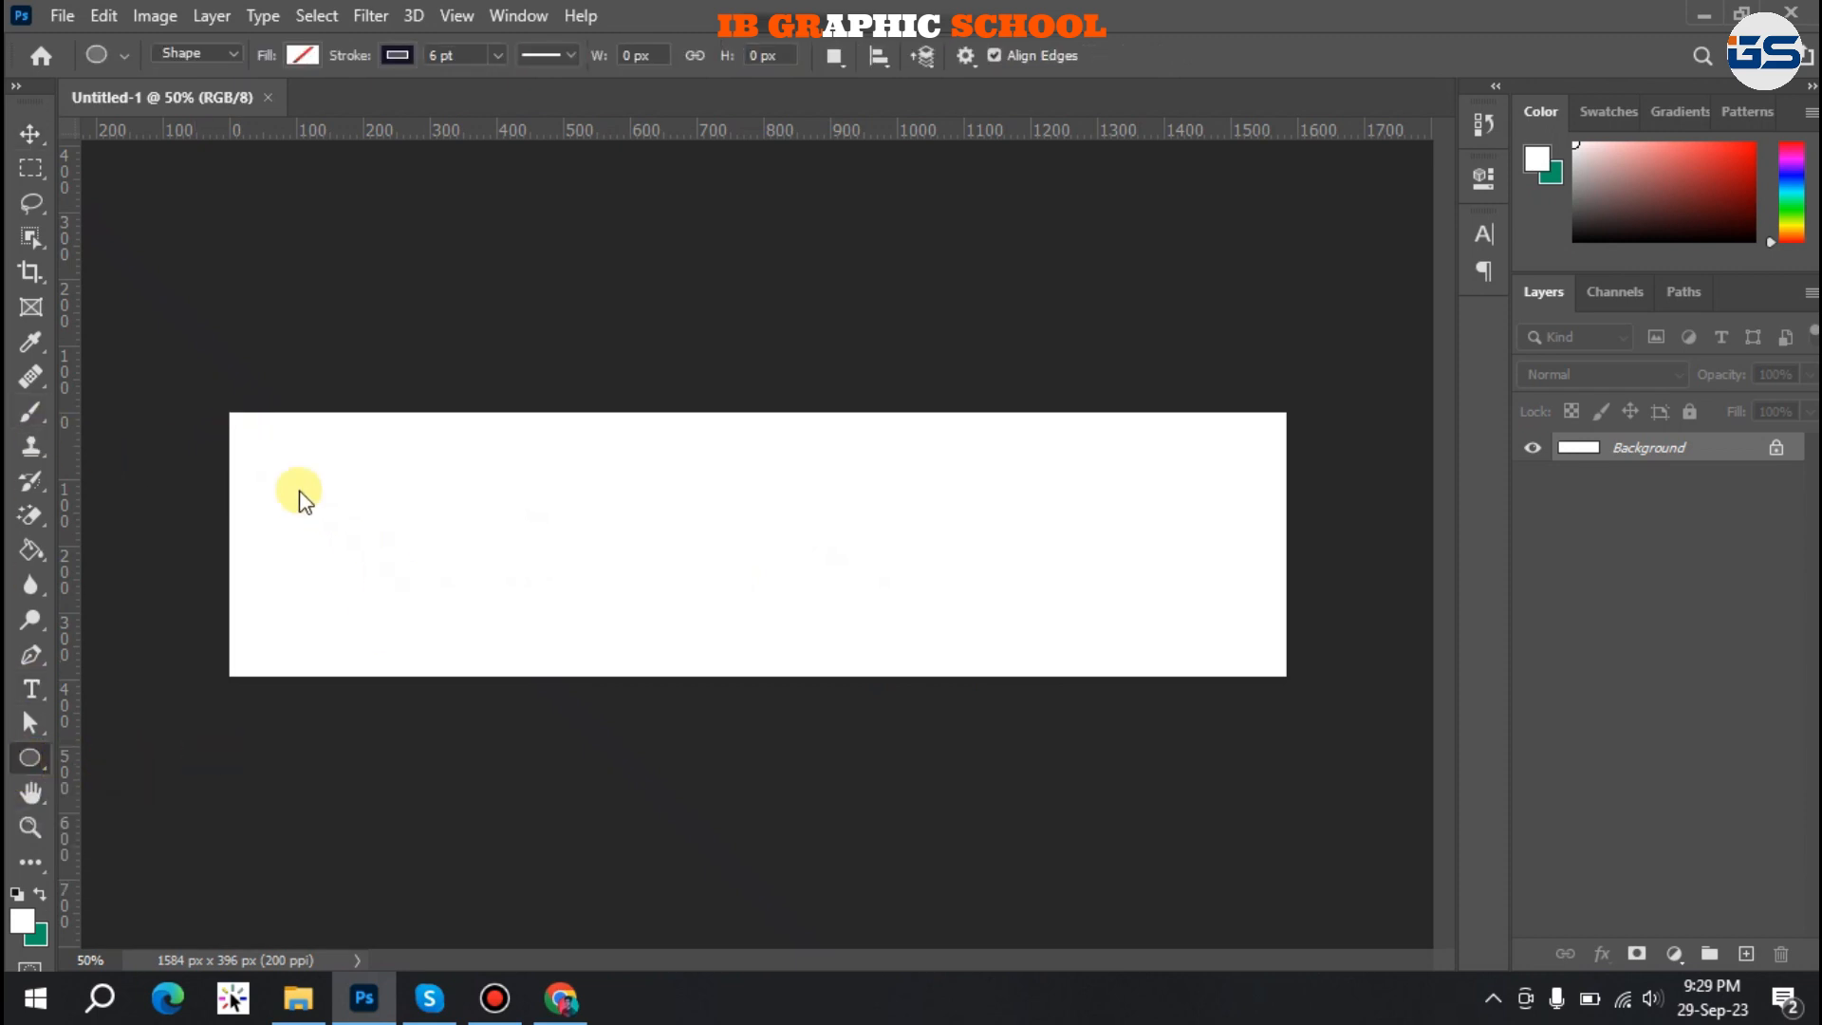
click(398, 55)
click(241, 105)
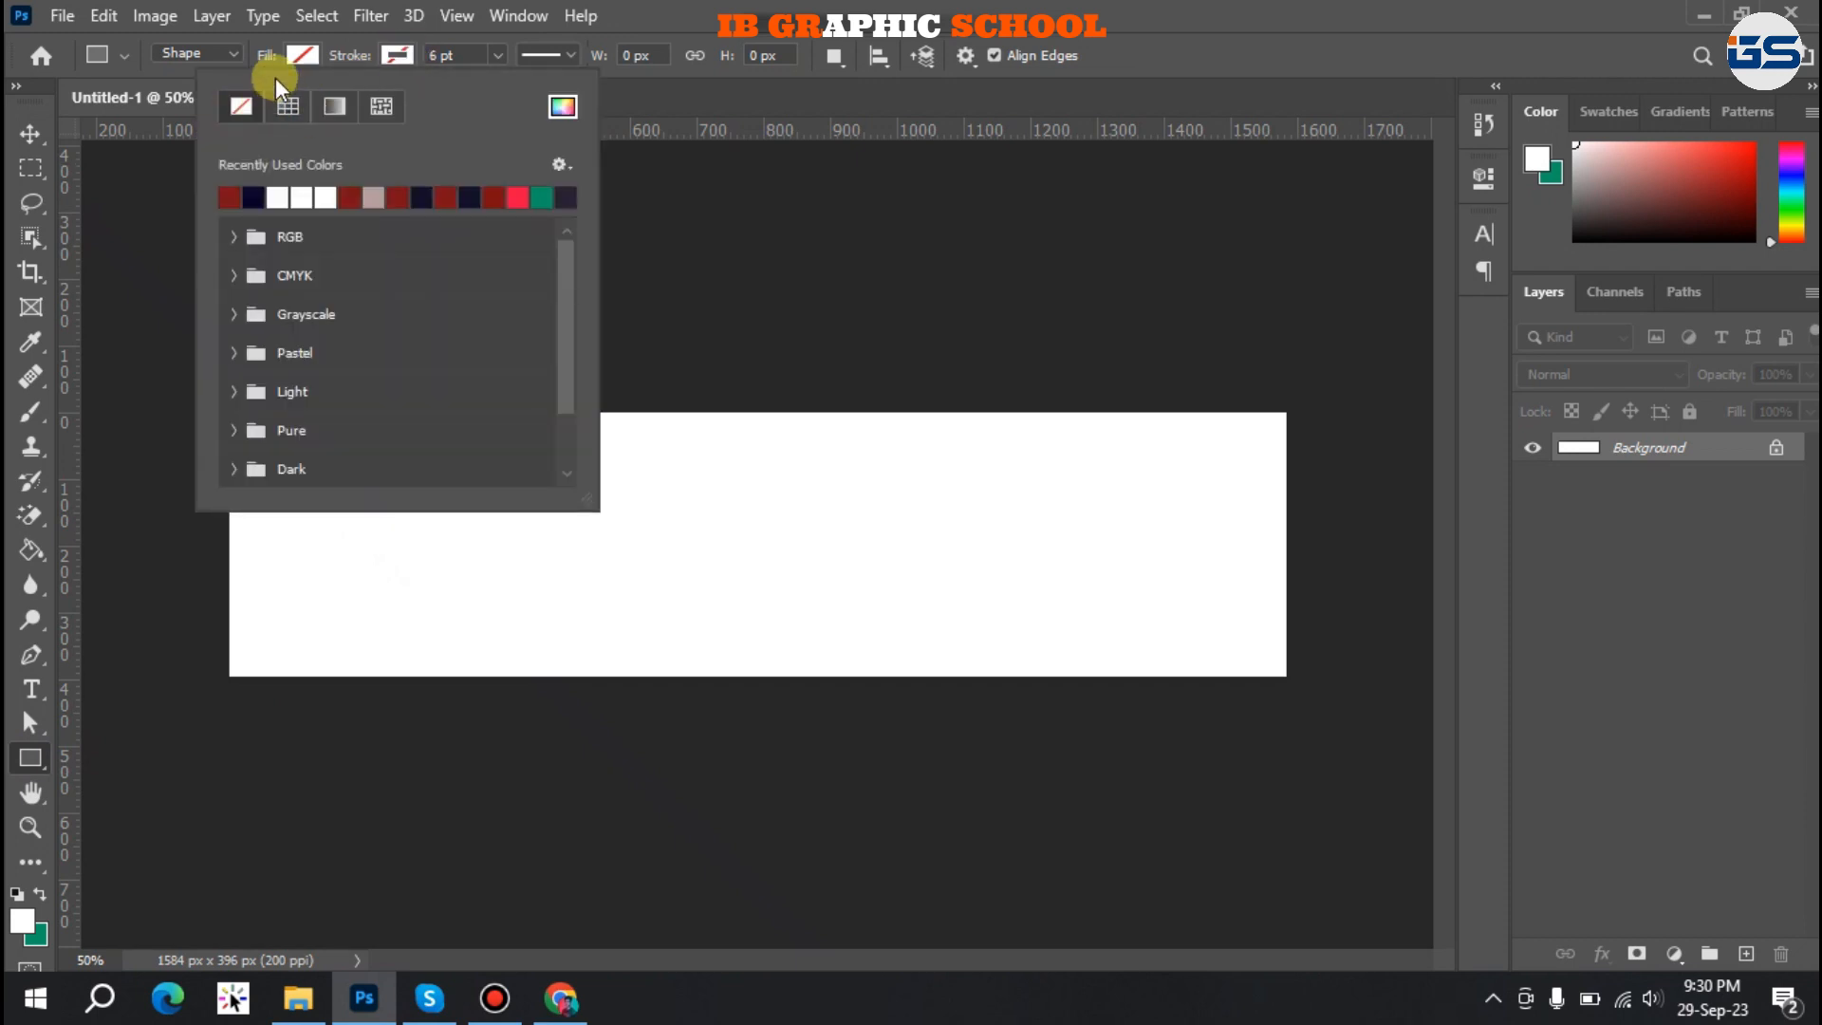
click(286, 54)
click(287, 54)
click(185, 196)
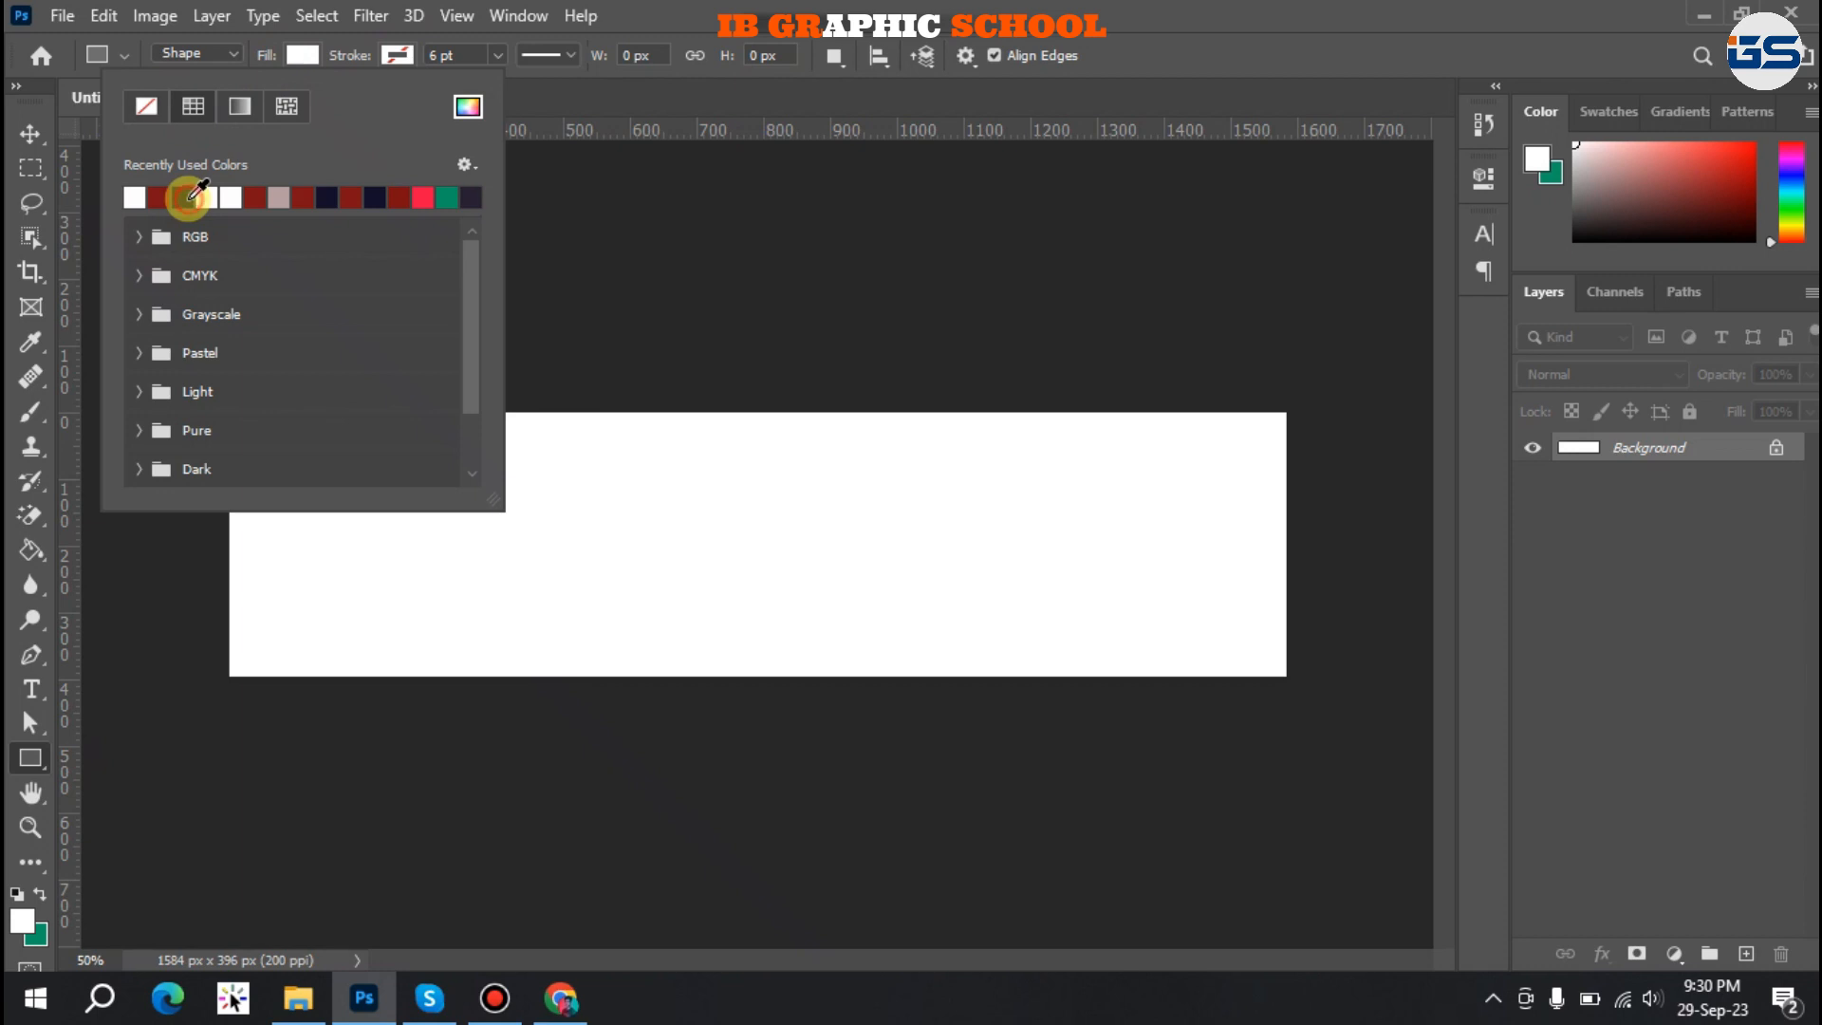
key(Return)
drag(216, 396, 1298, 684)
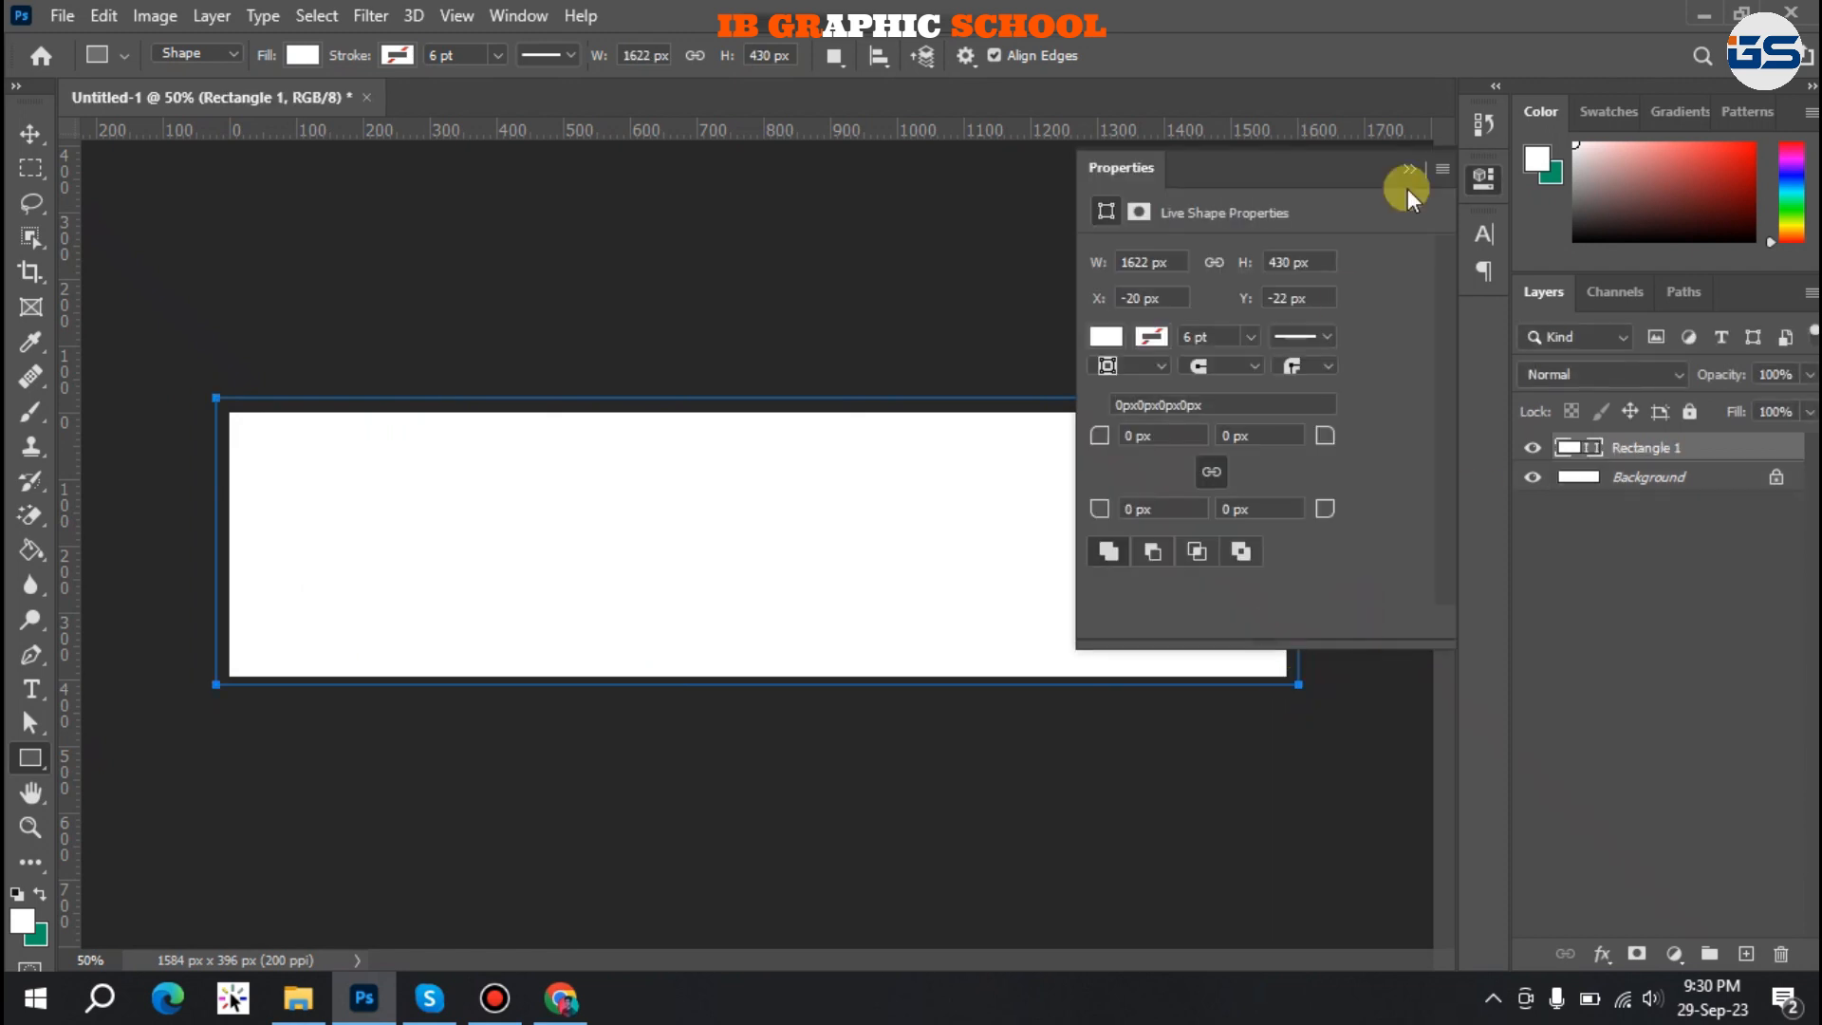
click(1408, 180)
click(31, 133)
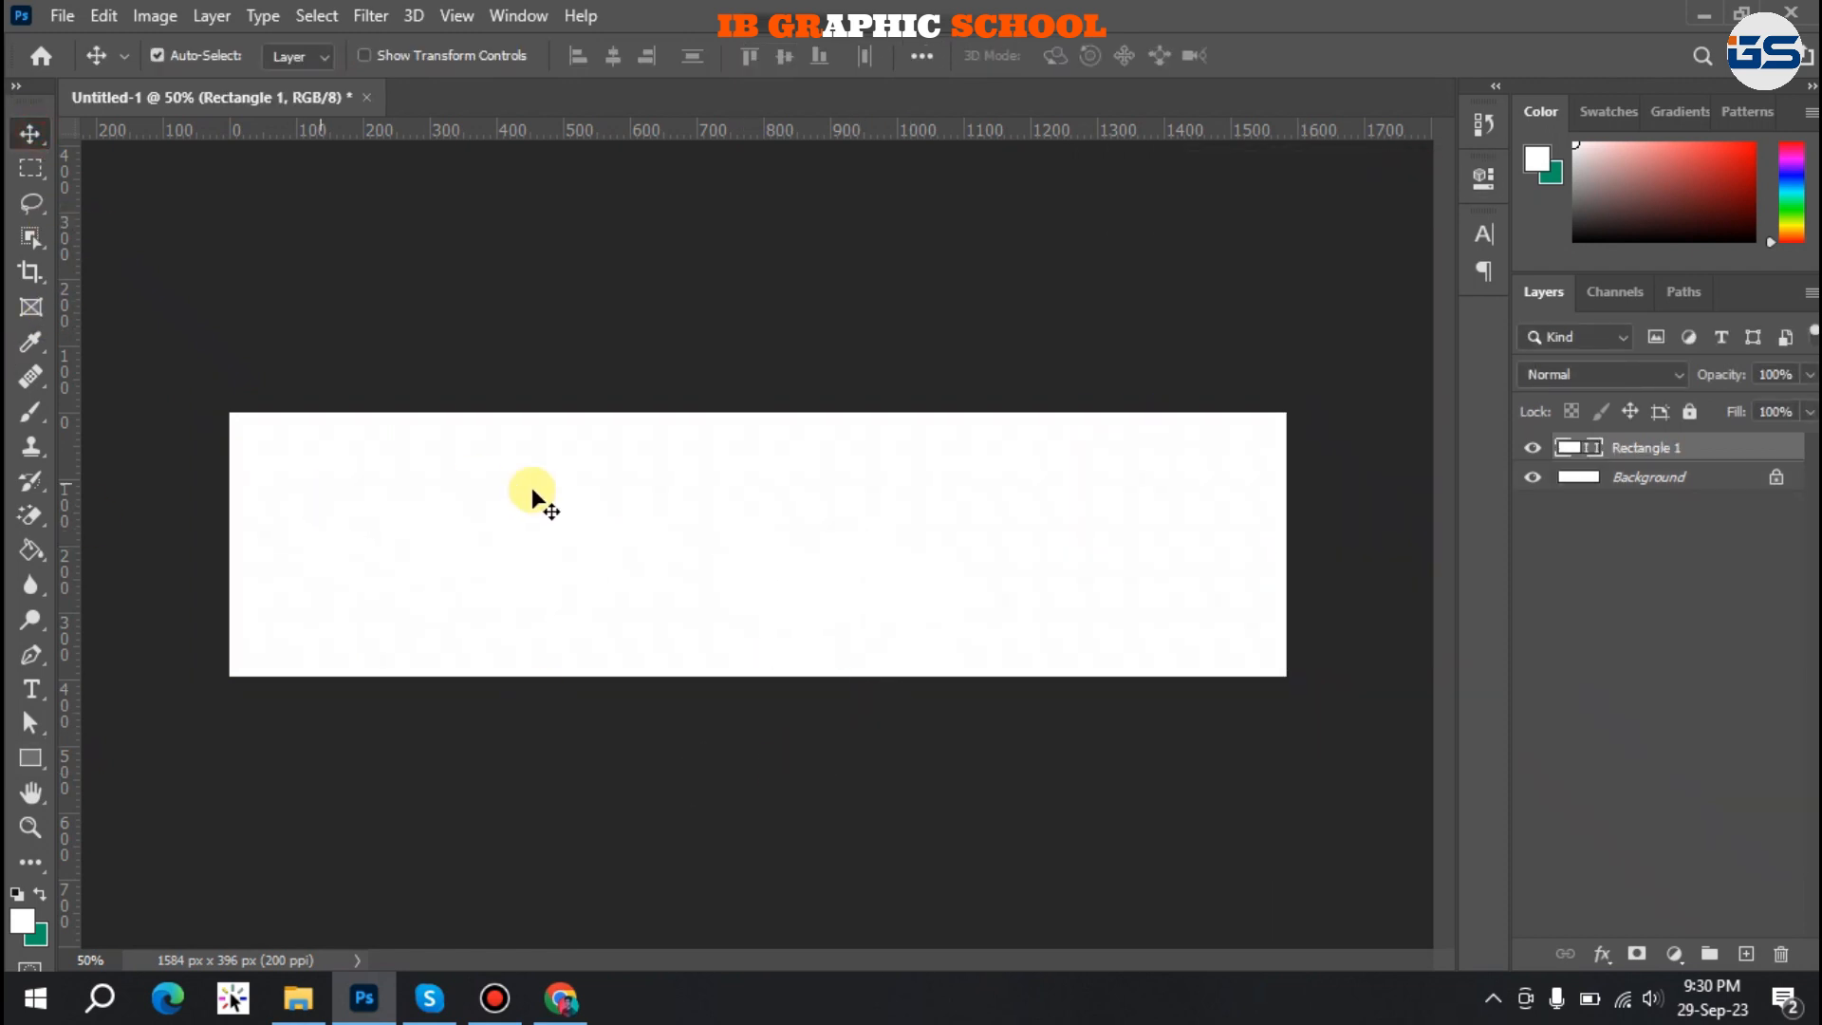
Draw a rounded rectangle about 608 × 121 px with a 10 px radius, overlapping the canvas's upper-left corner.
scroll(596, 541, up, 1)
scroll(596, 541, up, 2)
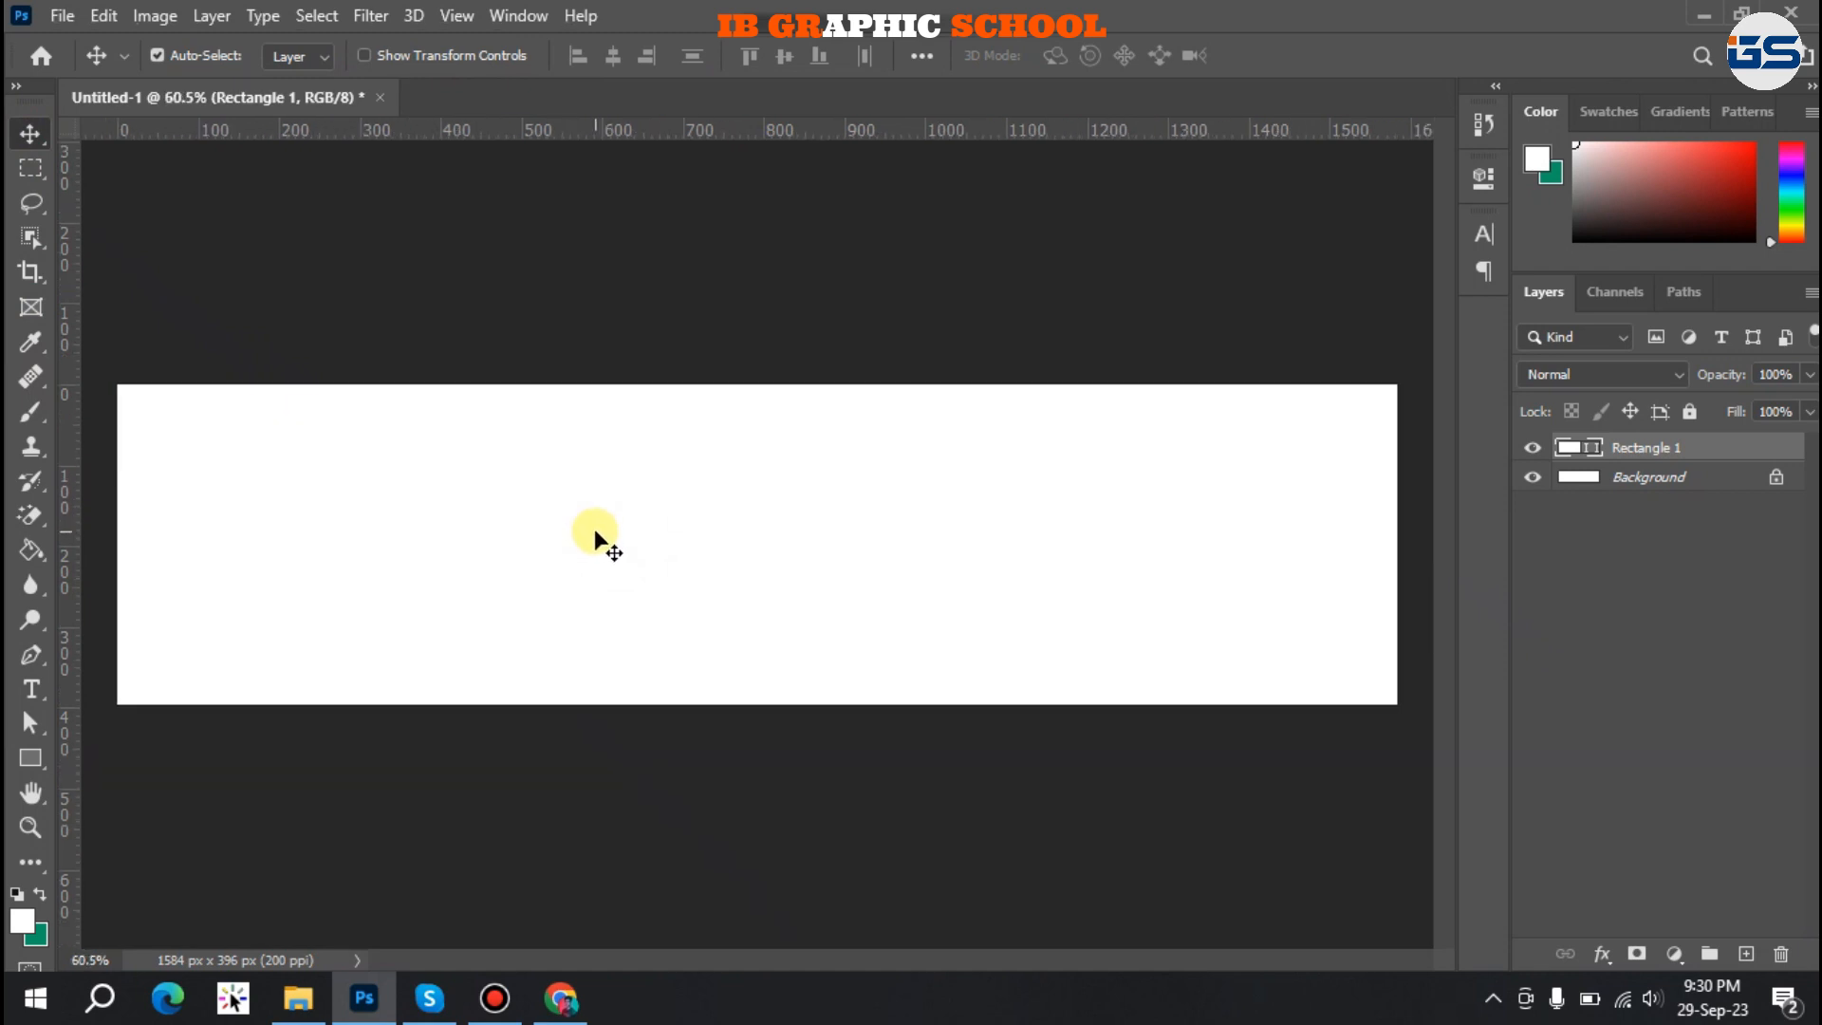
key(space)
drag(386, 496, 528, 532)
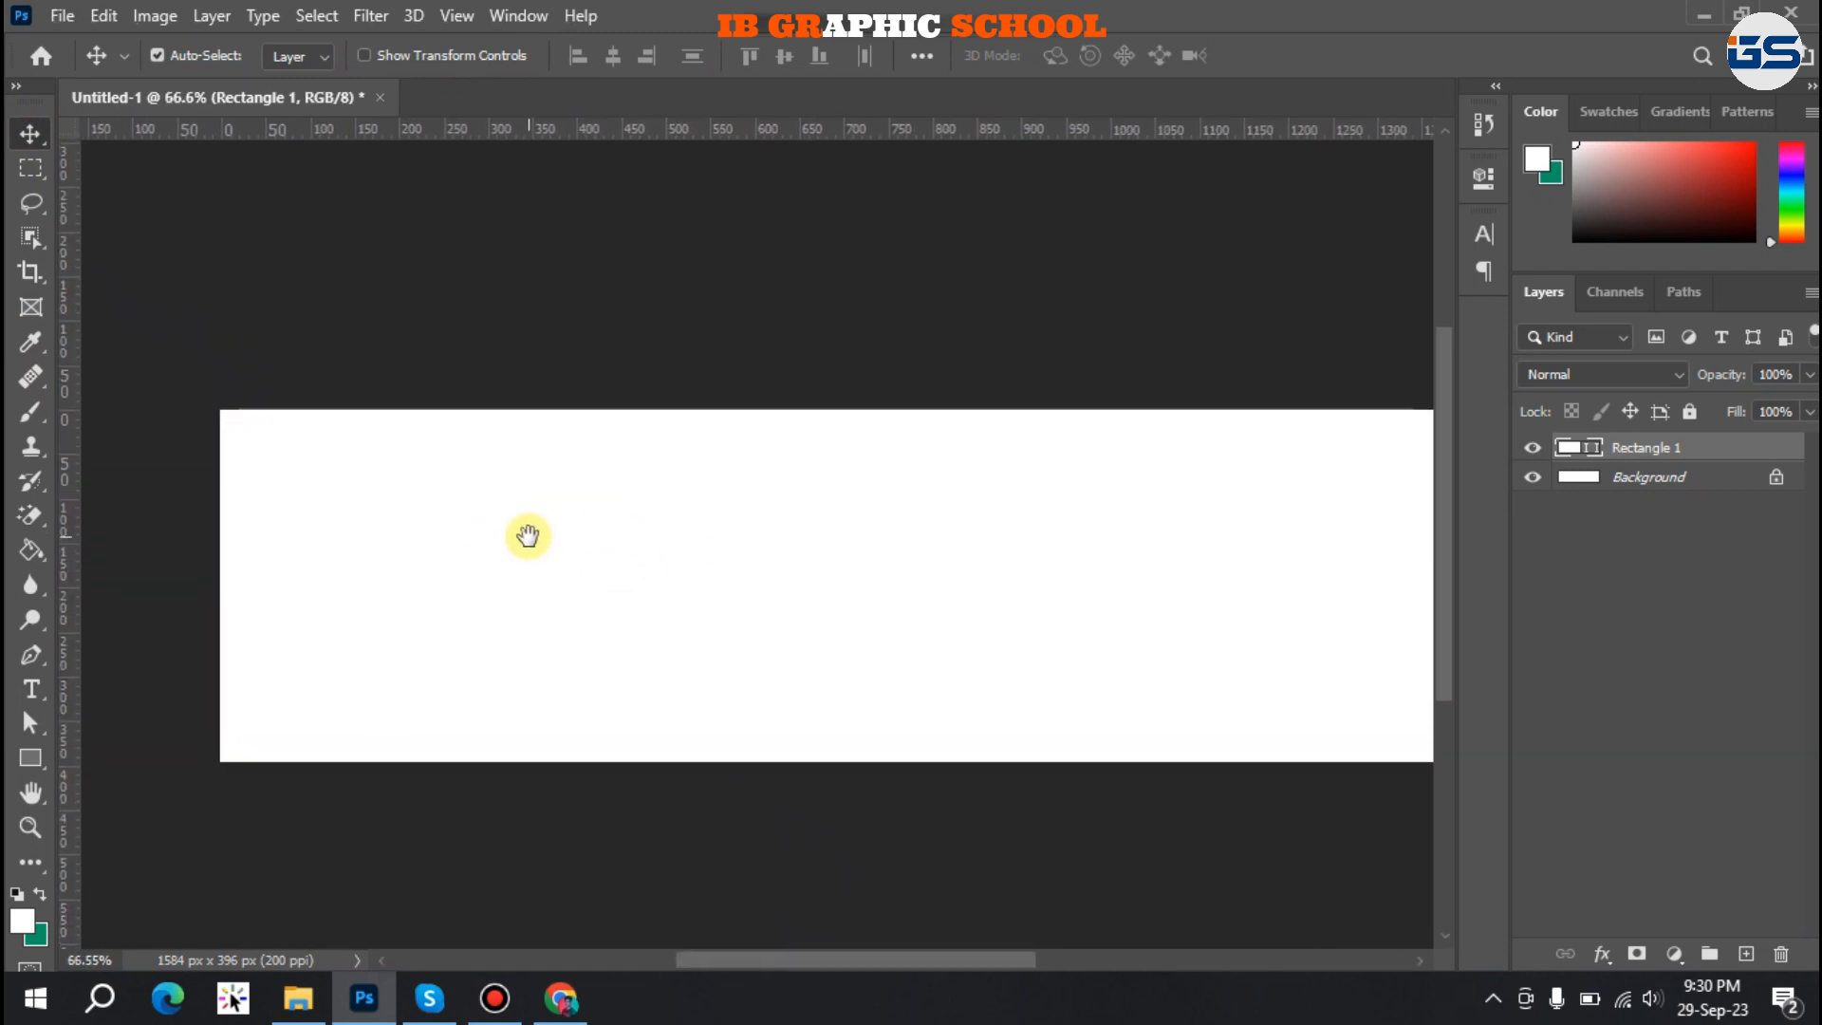
click(32, 756)
right_click(32, 749)
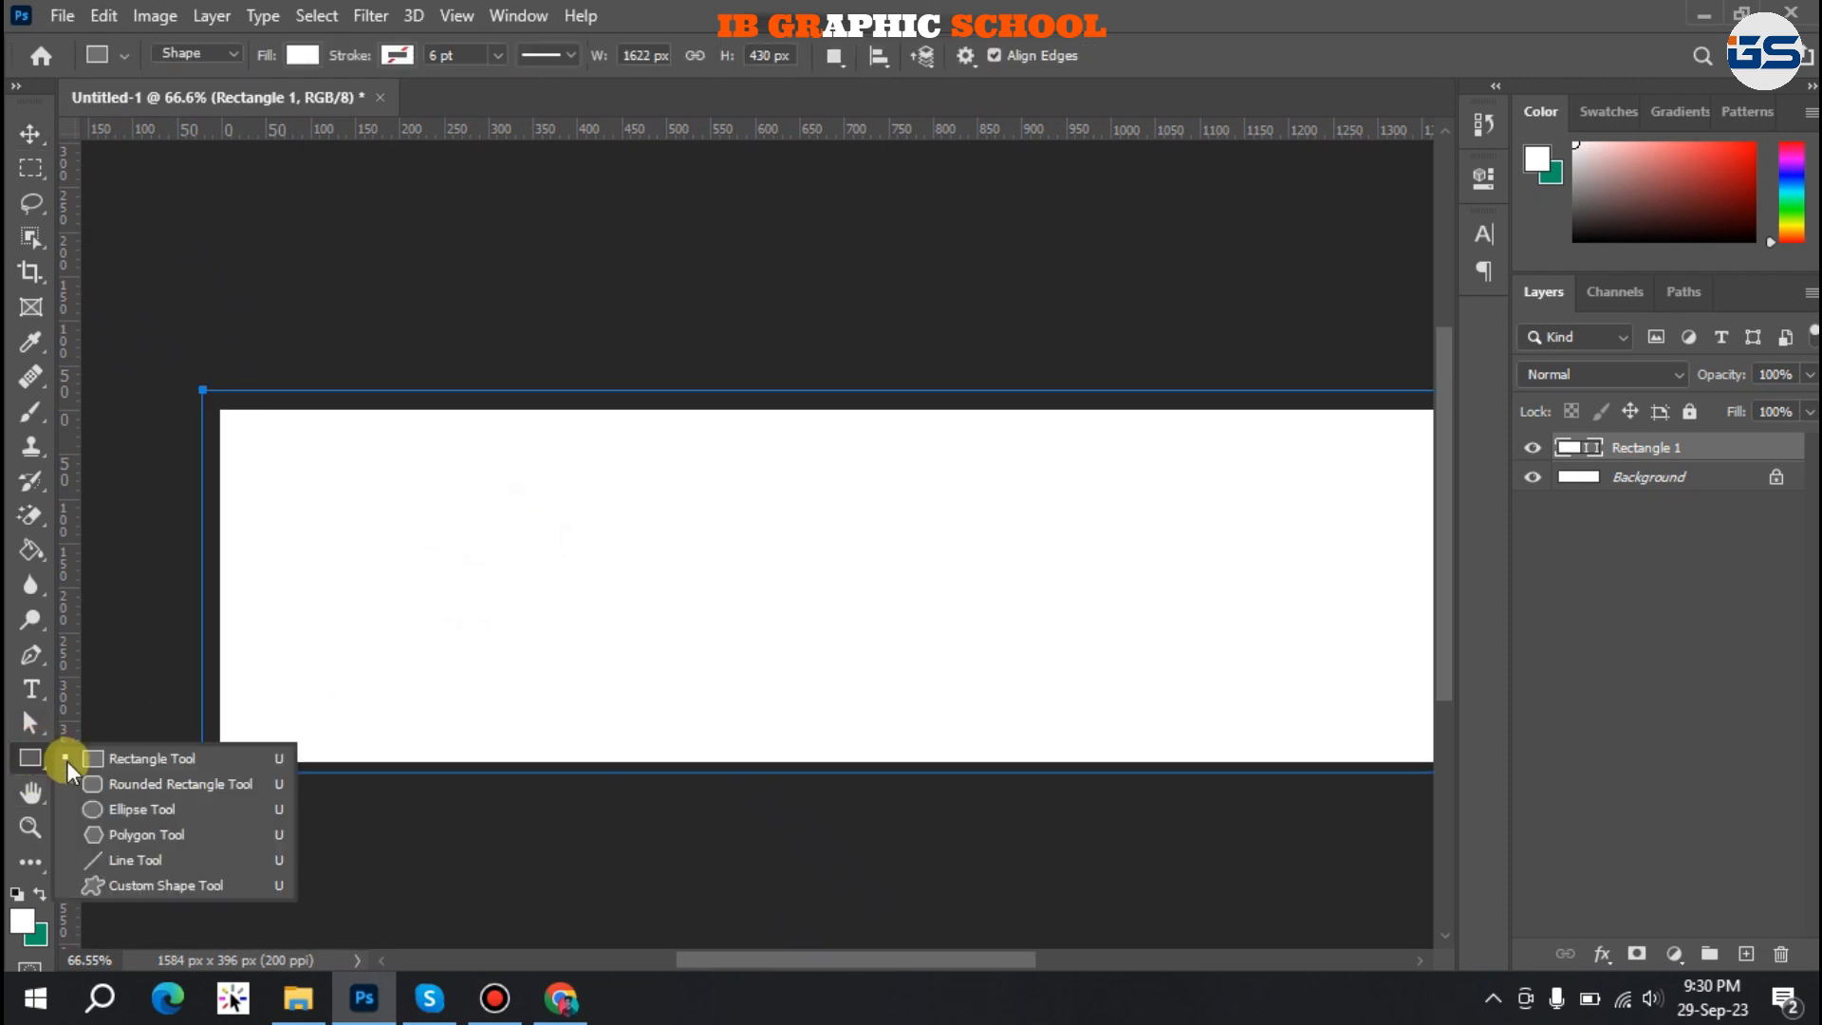
click(150, 785)
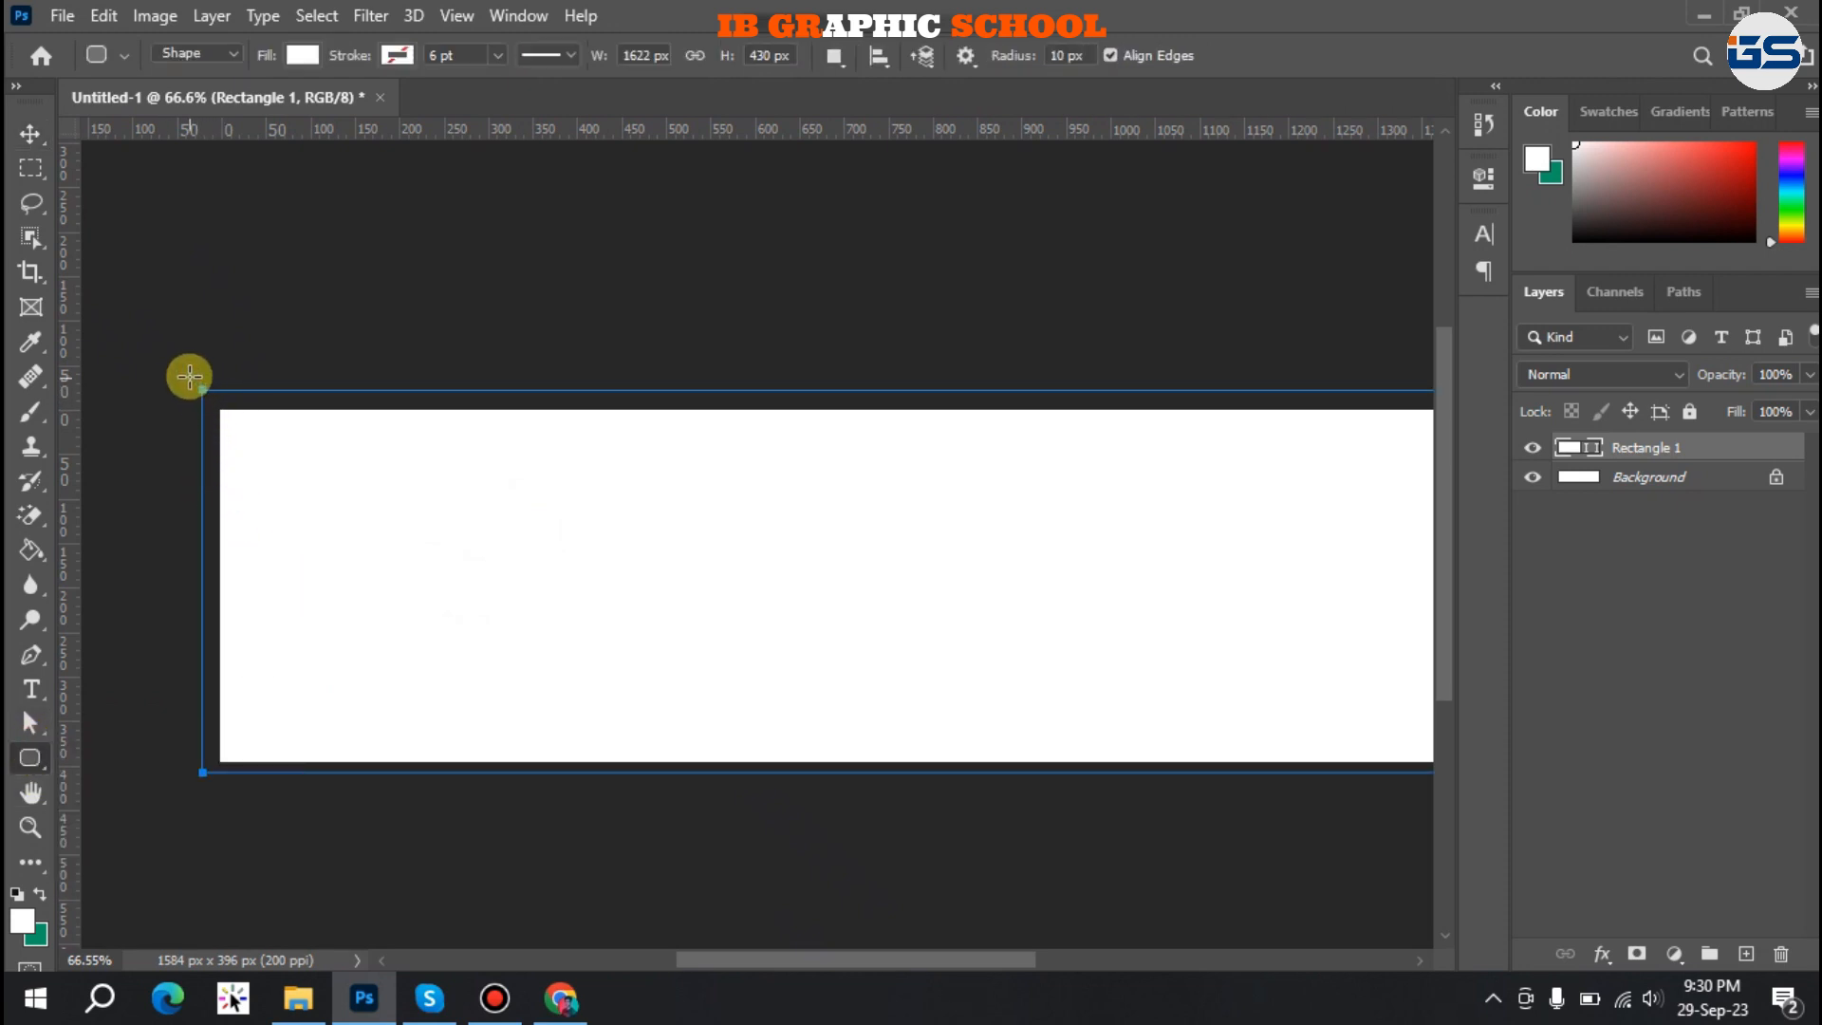
drag(187, 371, 728, 474)
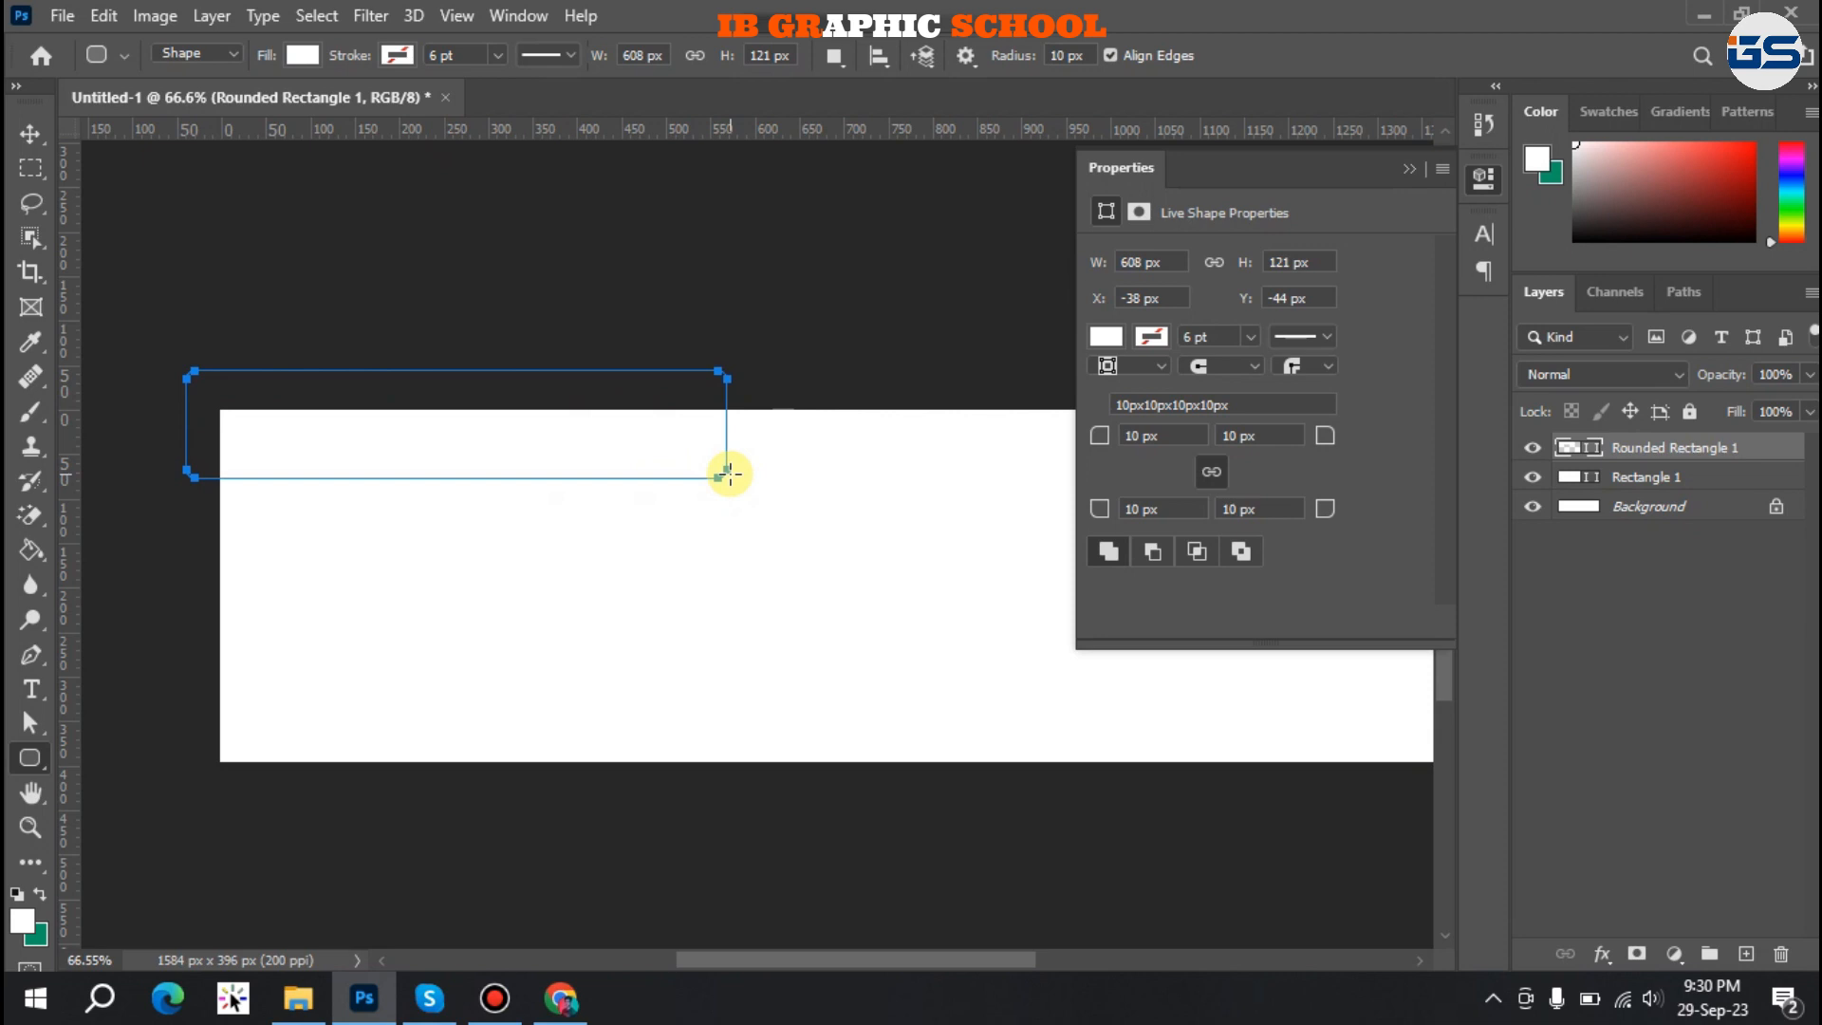
Fill the rounded rectangle with dark red and set only its lower-right corner radius to 75 px.
click(1104, 340)
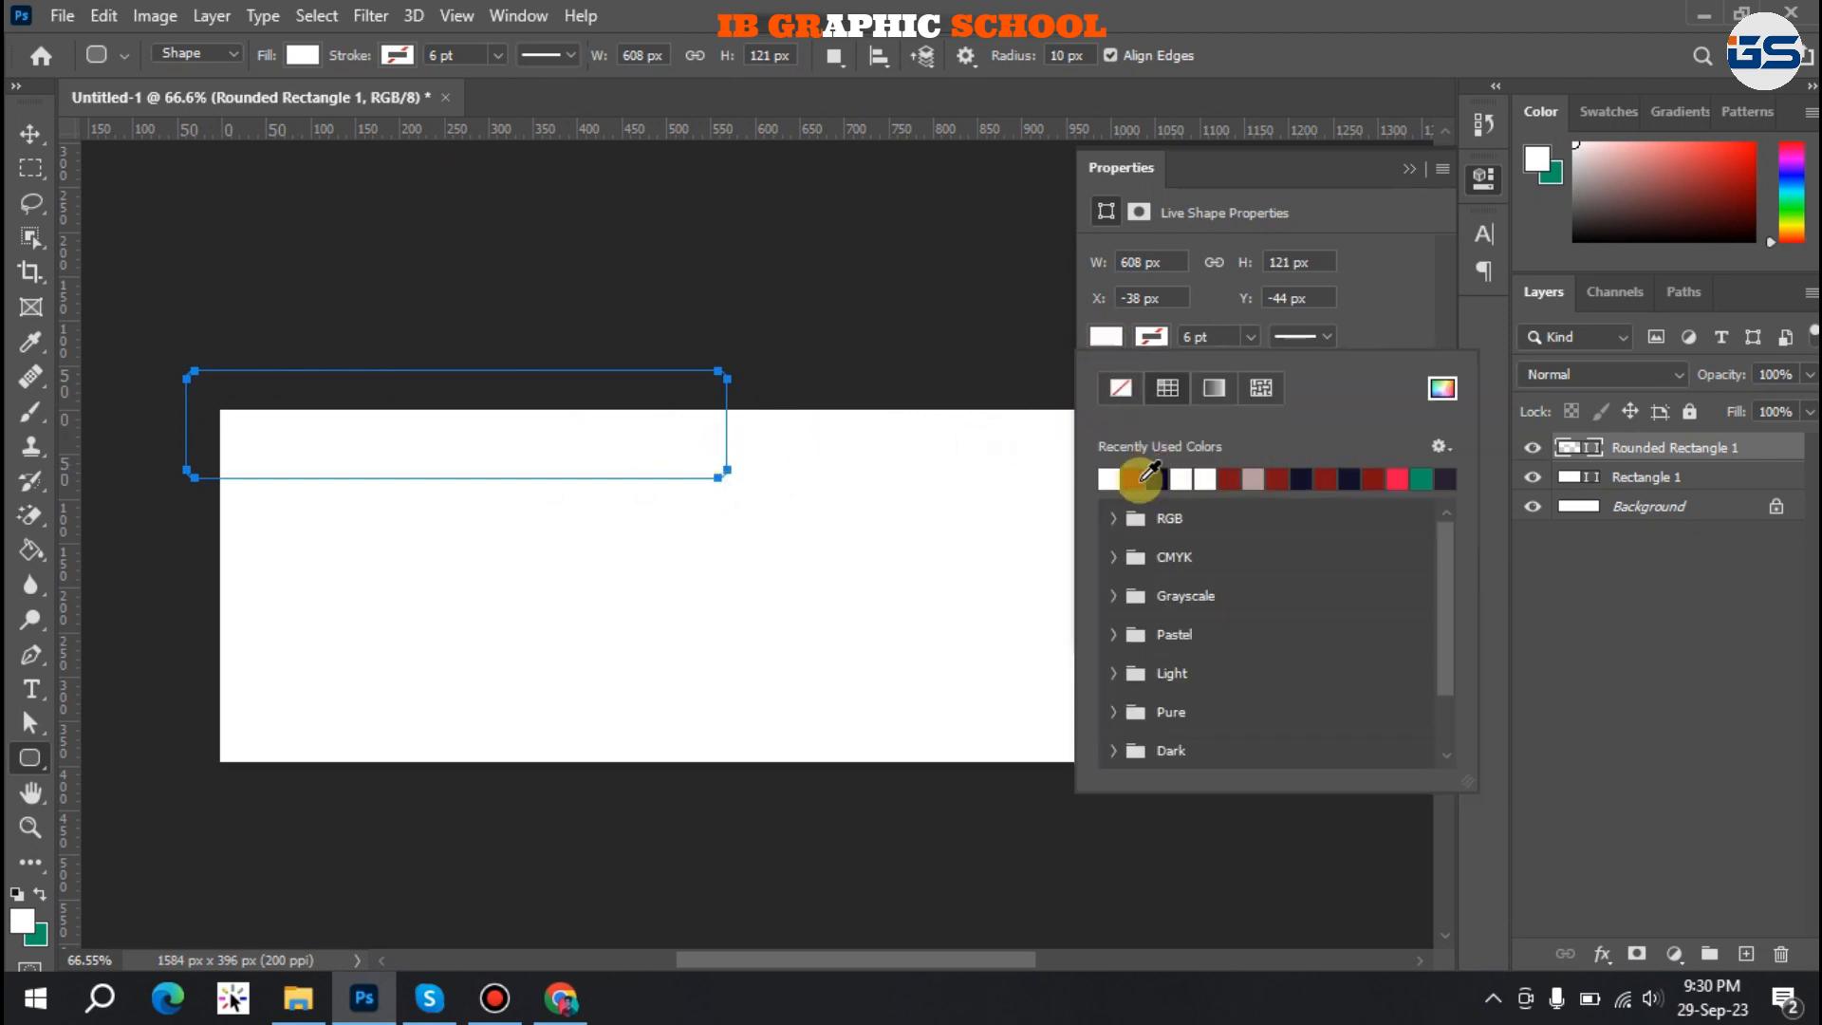
click(1142, 477)
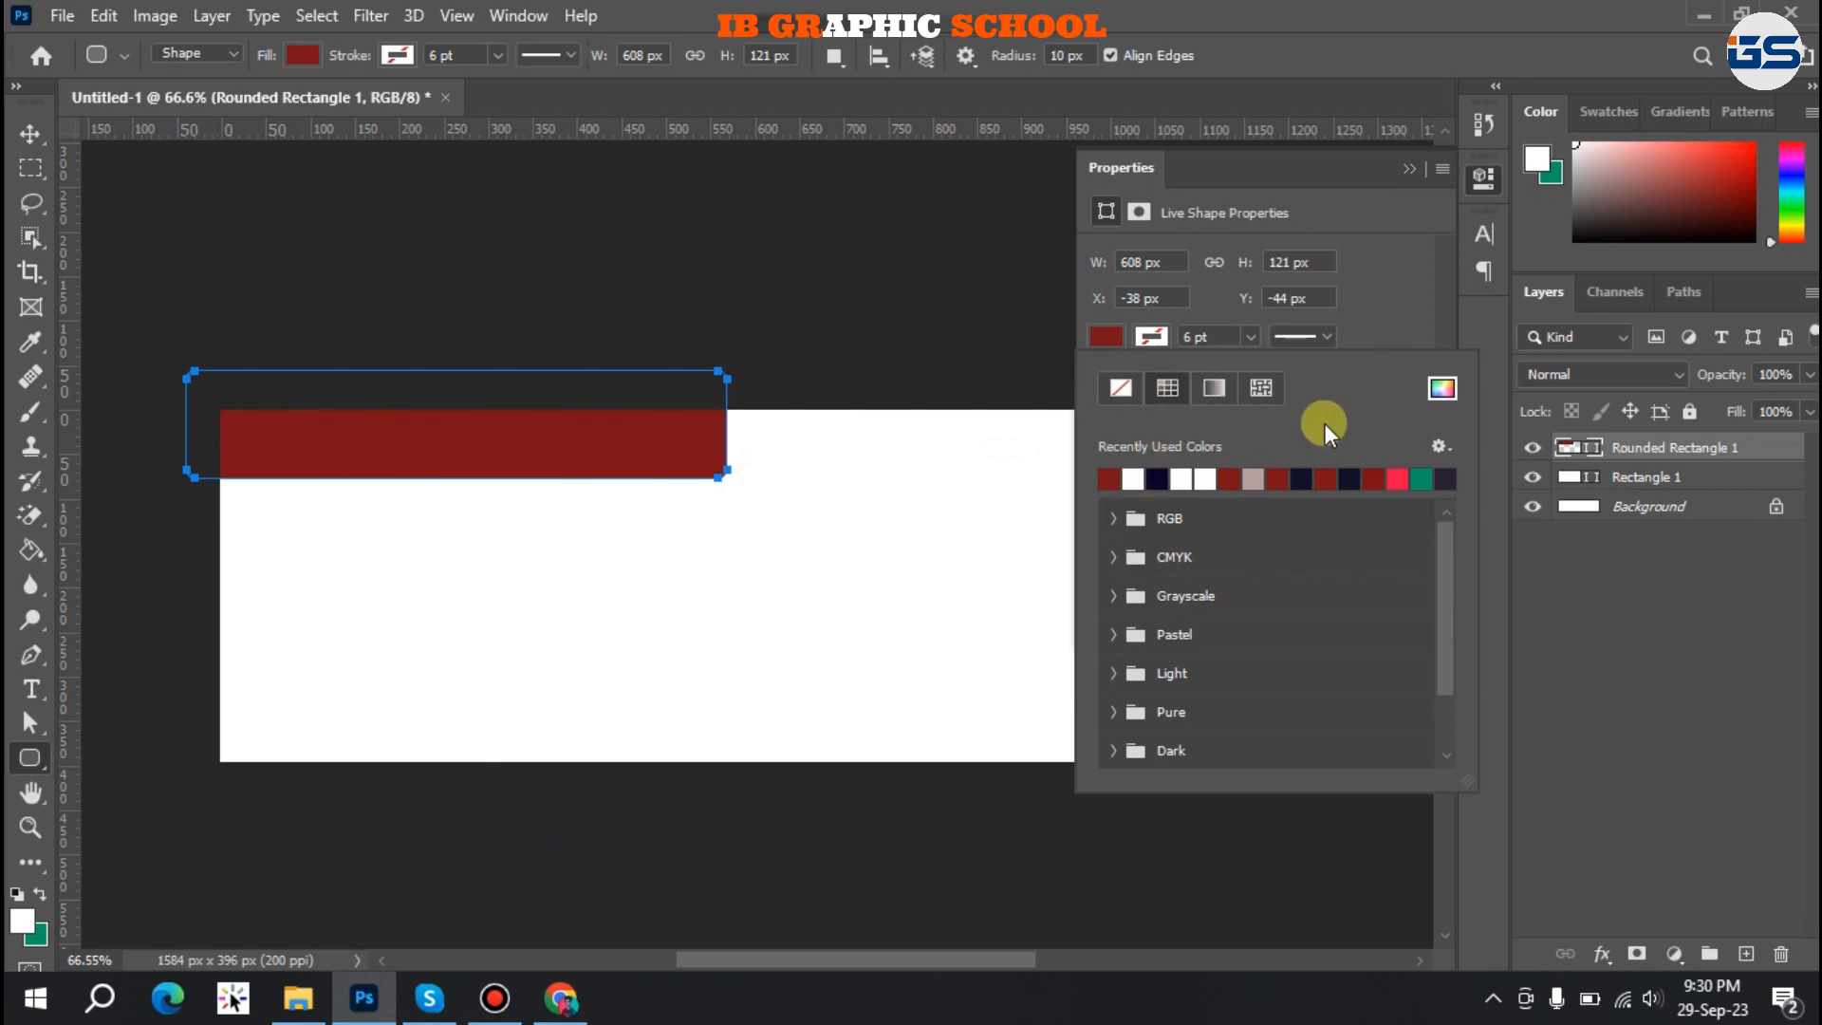
key(Return)
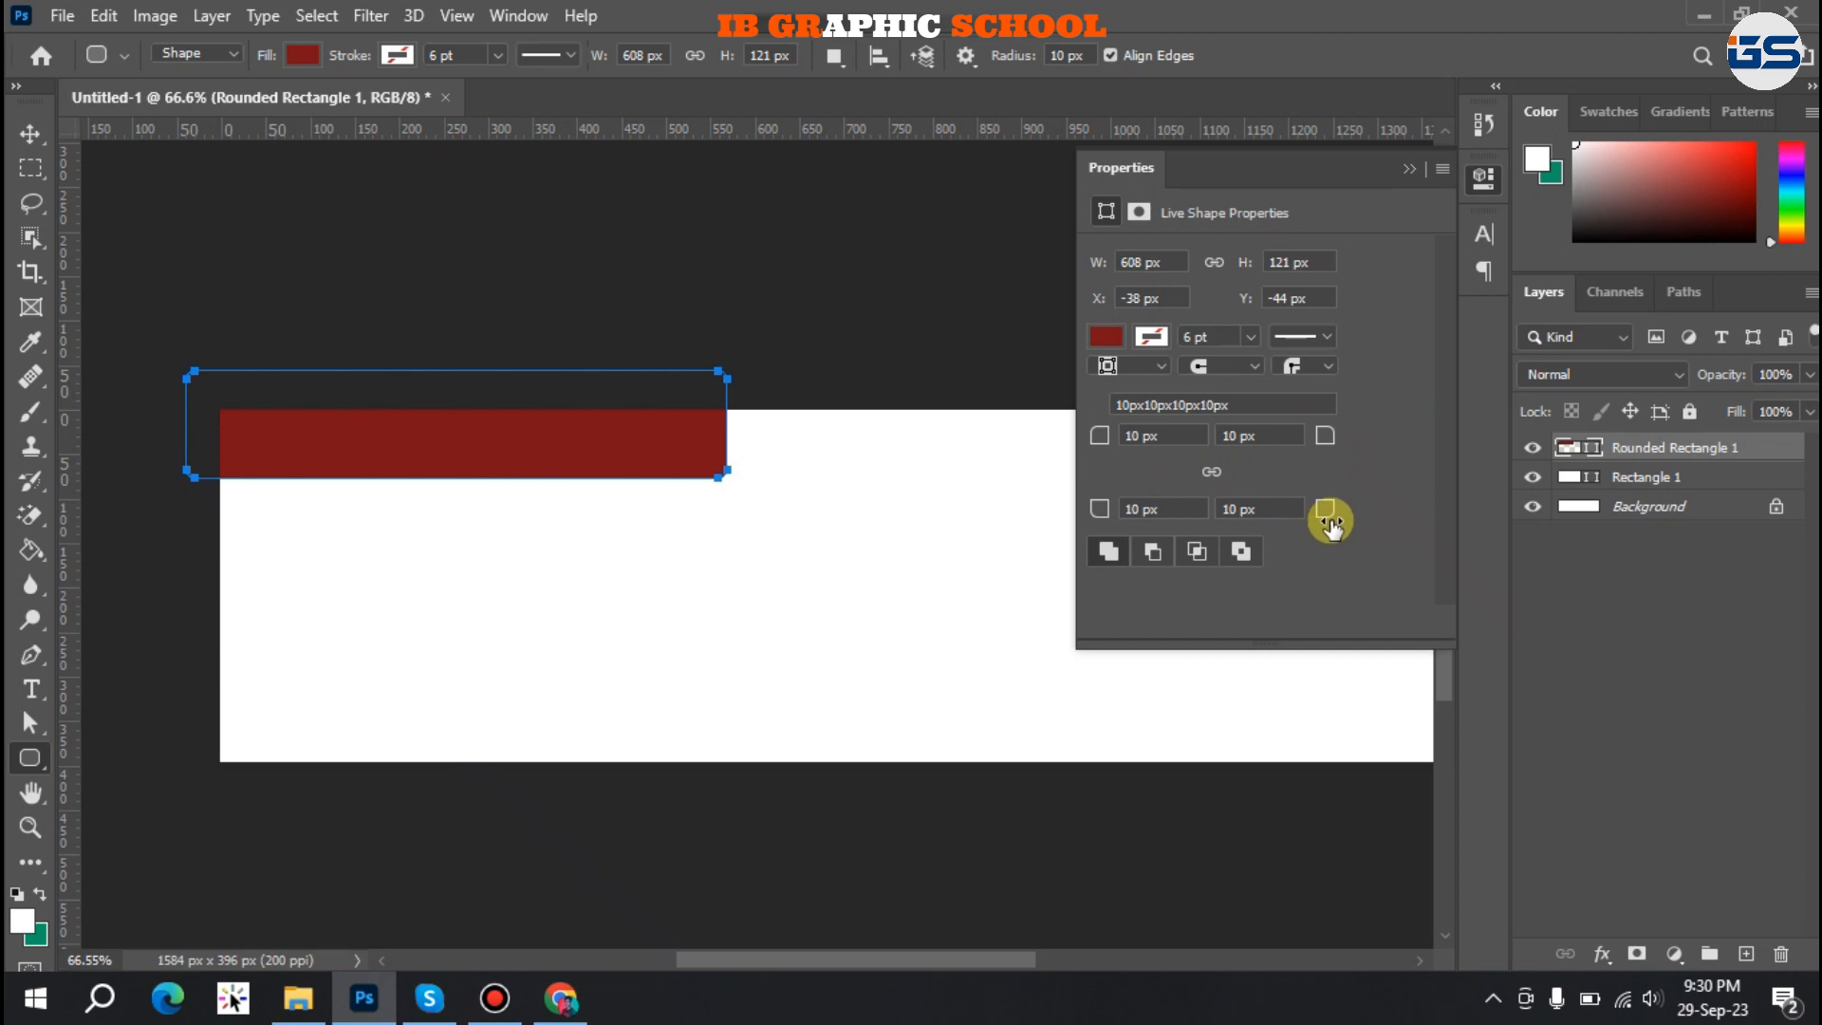
drag(1337, 515, 1412, 512)
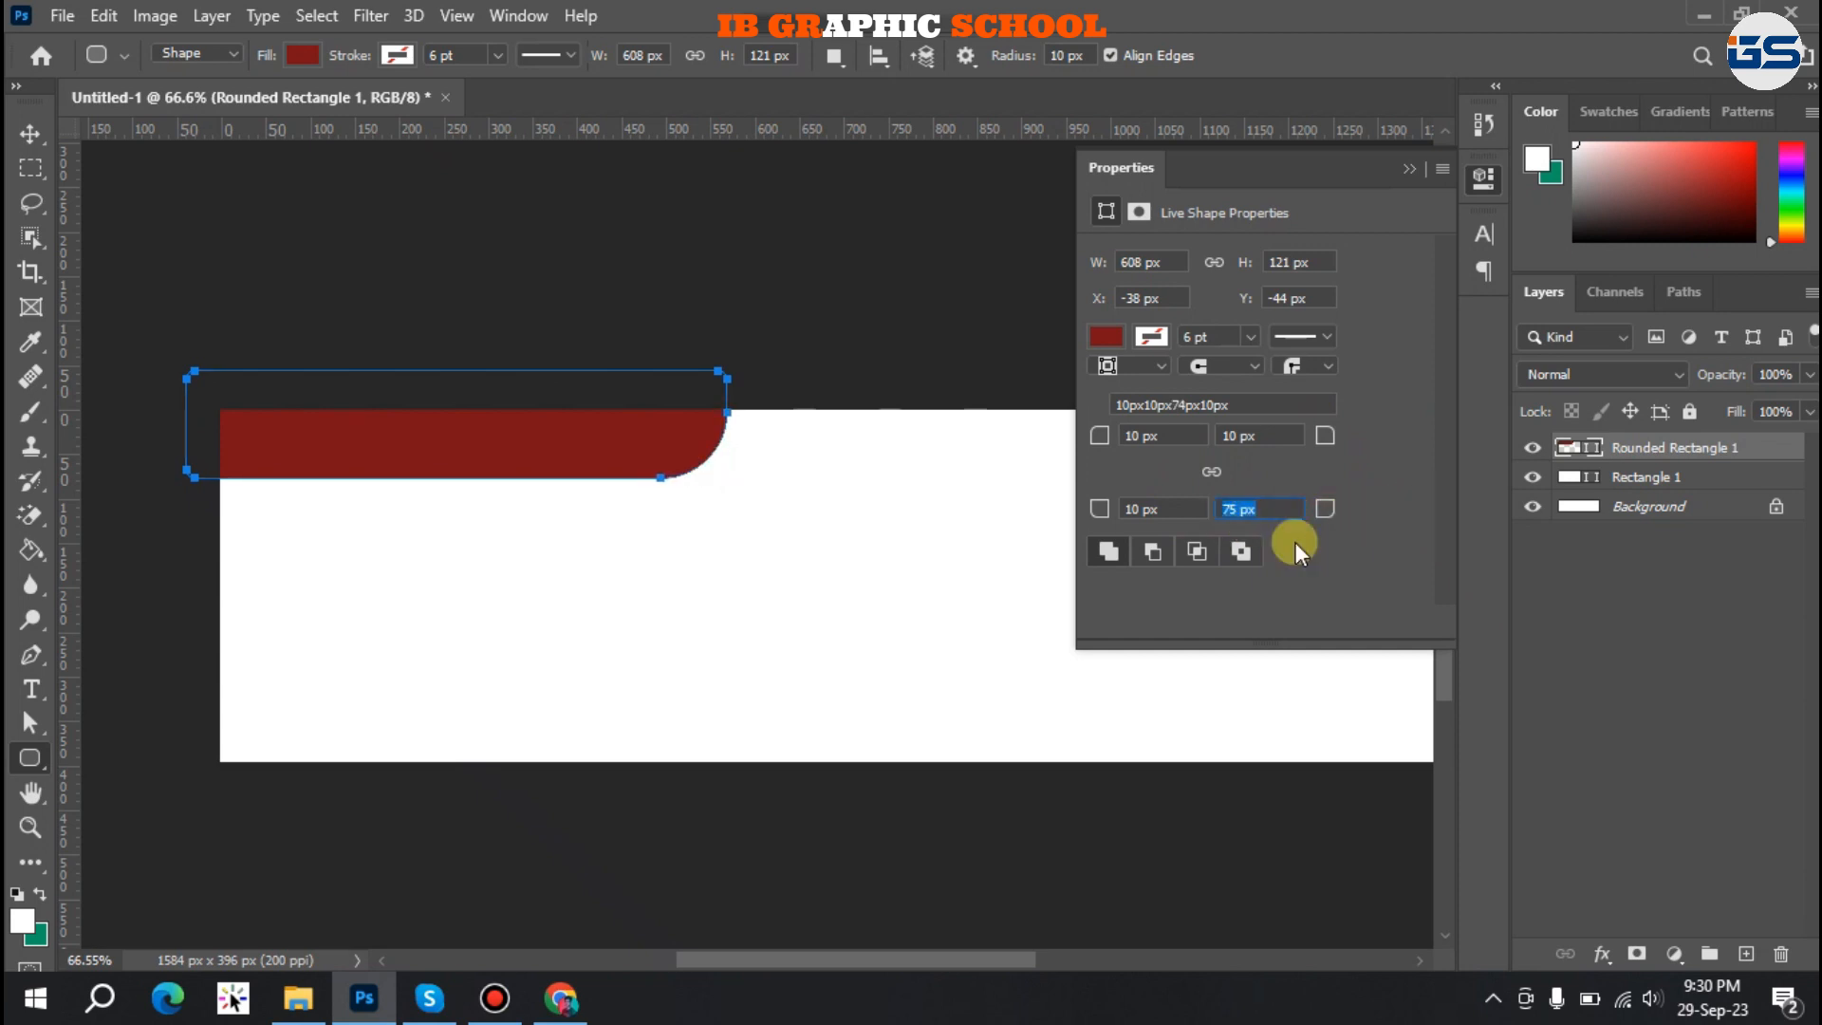
click(1402, 172)
click(32, 133)
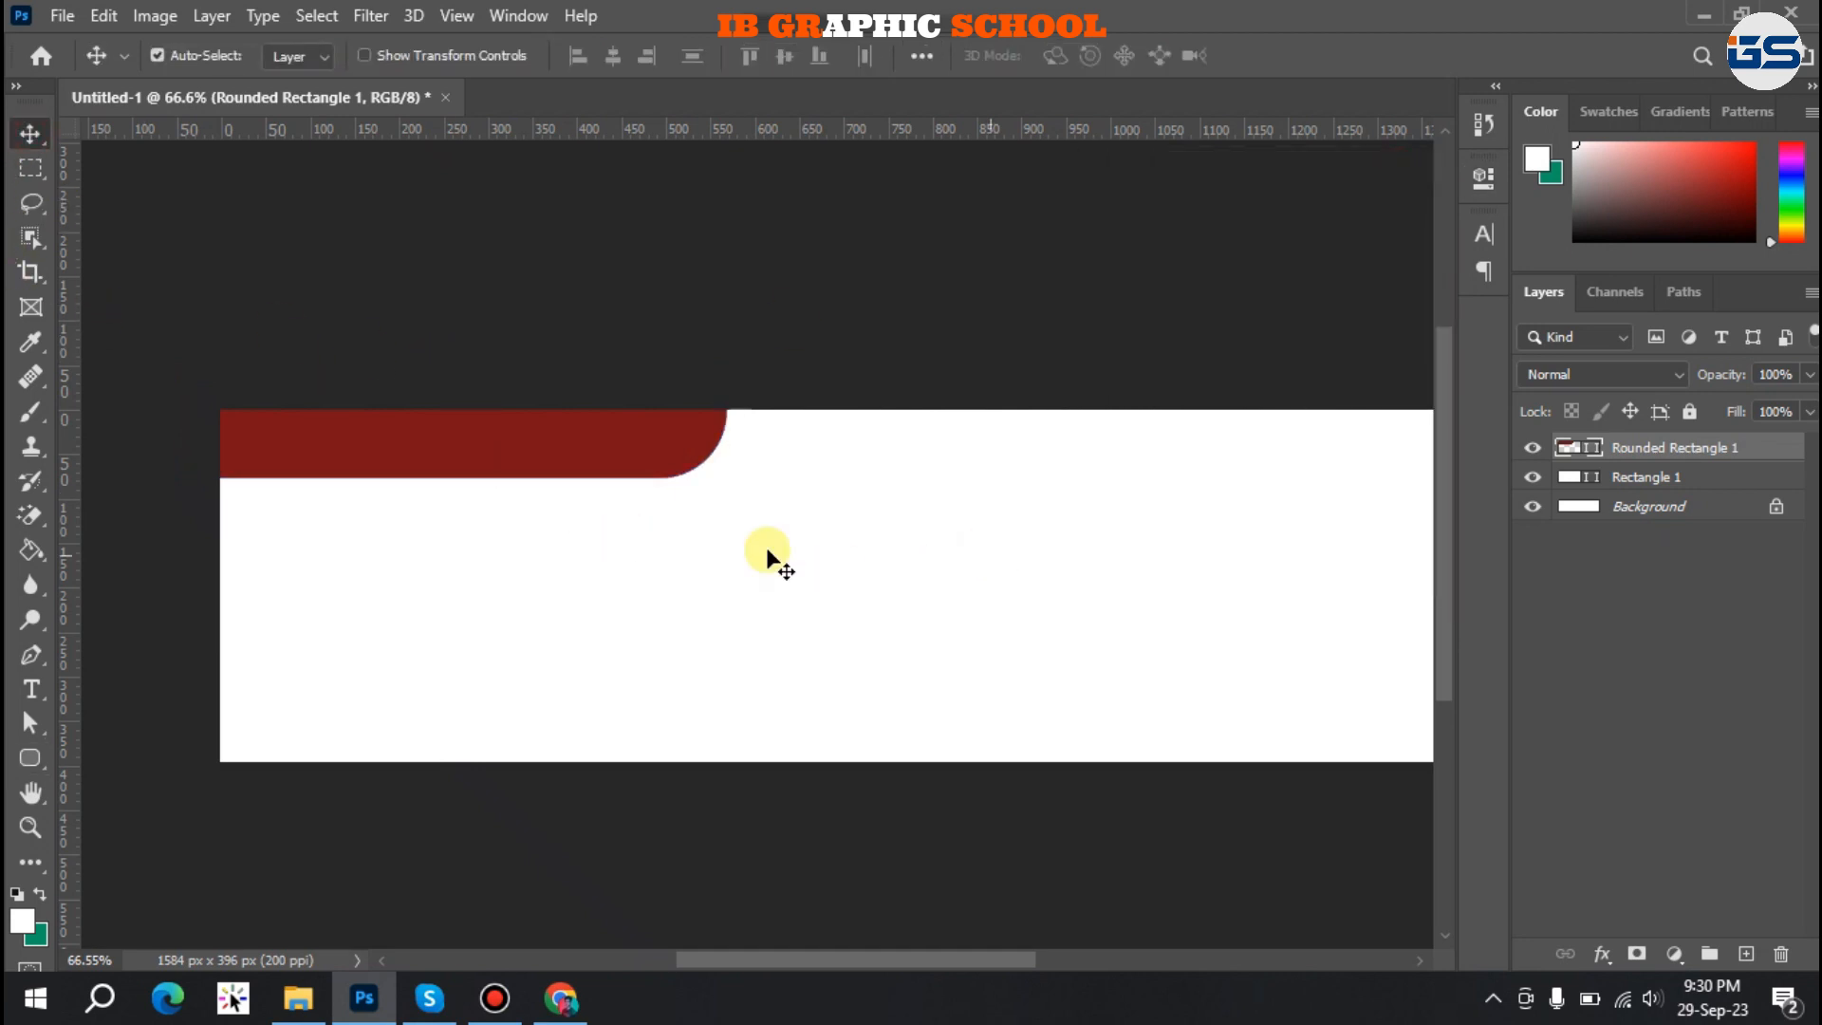
Nudge the dark red shape upward into a thinner strip along the canvas's top edge, and duplicate its layer.
click(522, 454)
key(shift+Up)
key(shift+Up)
key(shift+Up)
key(shift+Up)
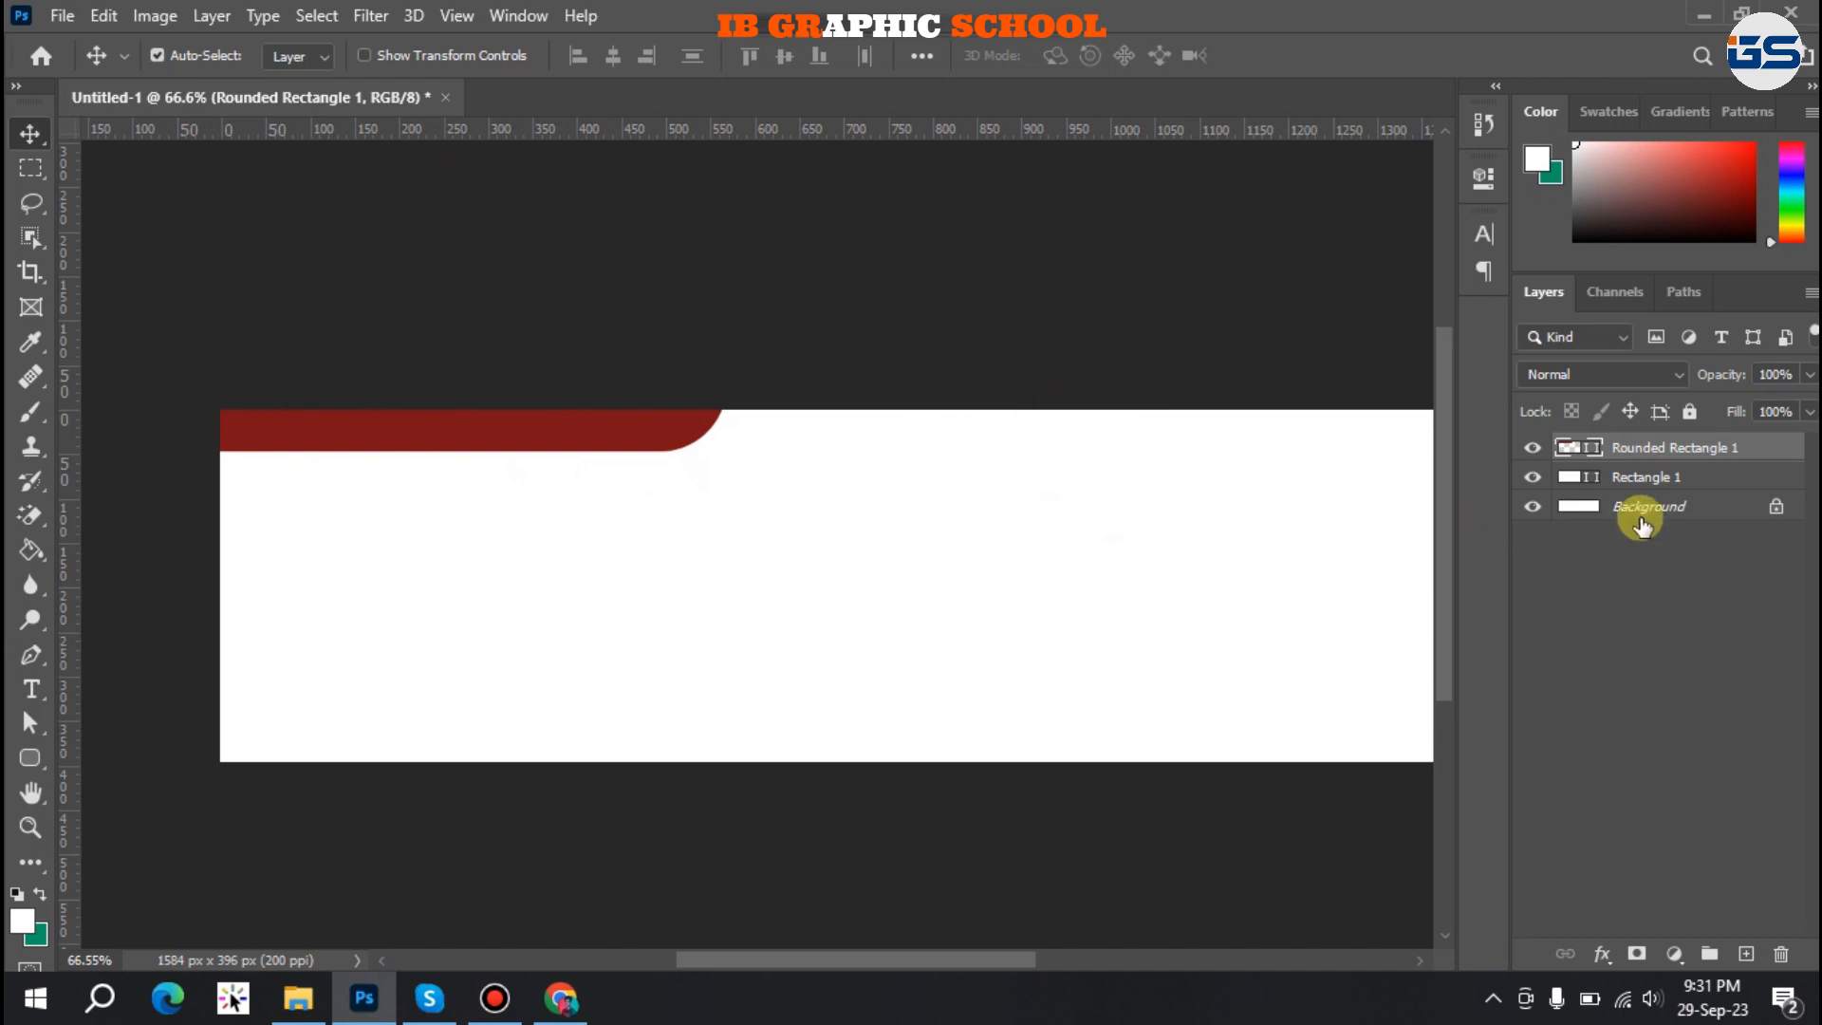
drag(1642, 451, 1746, 961)
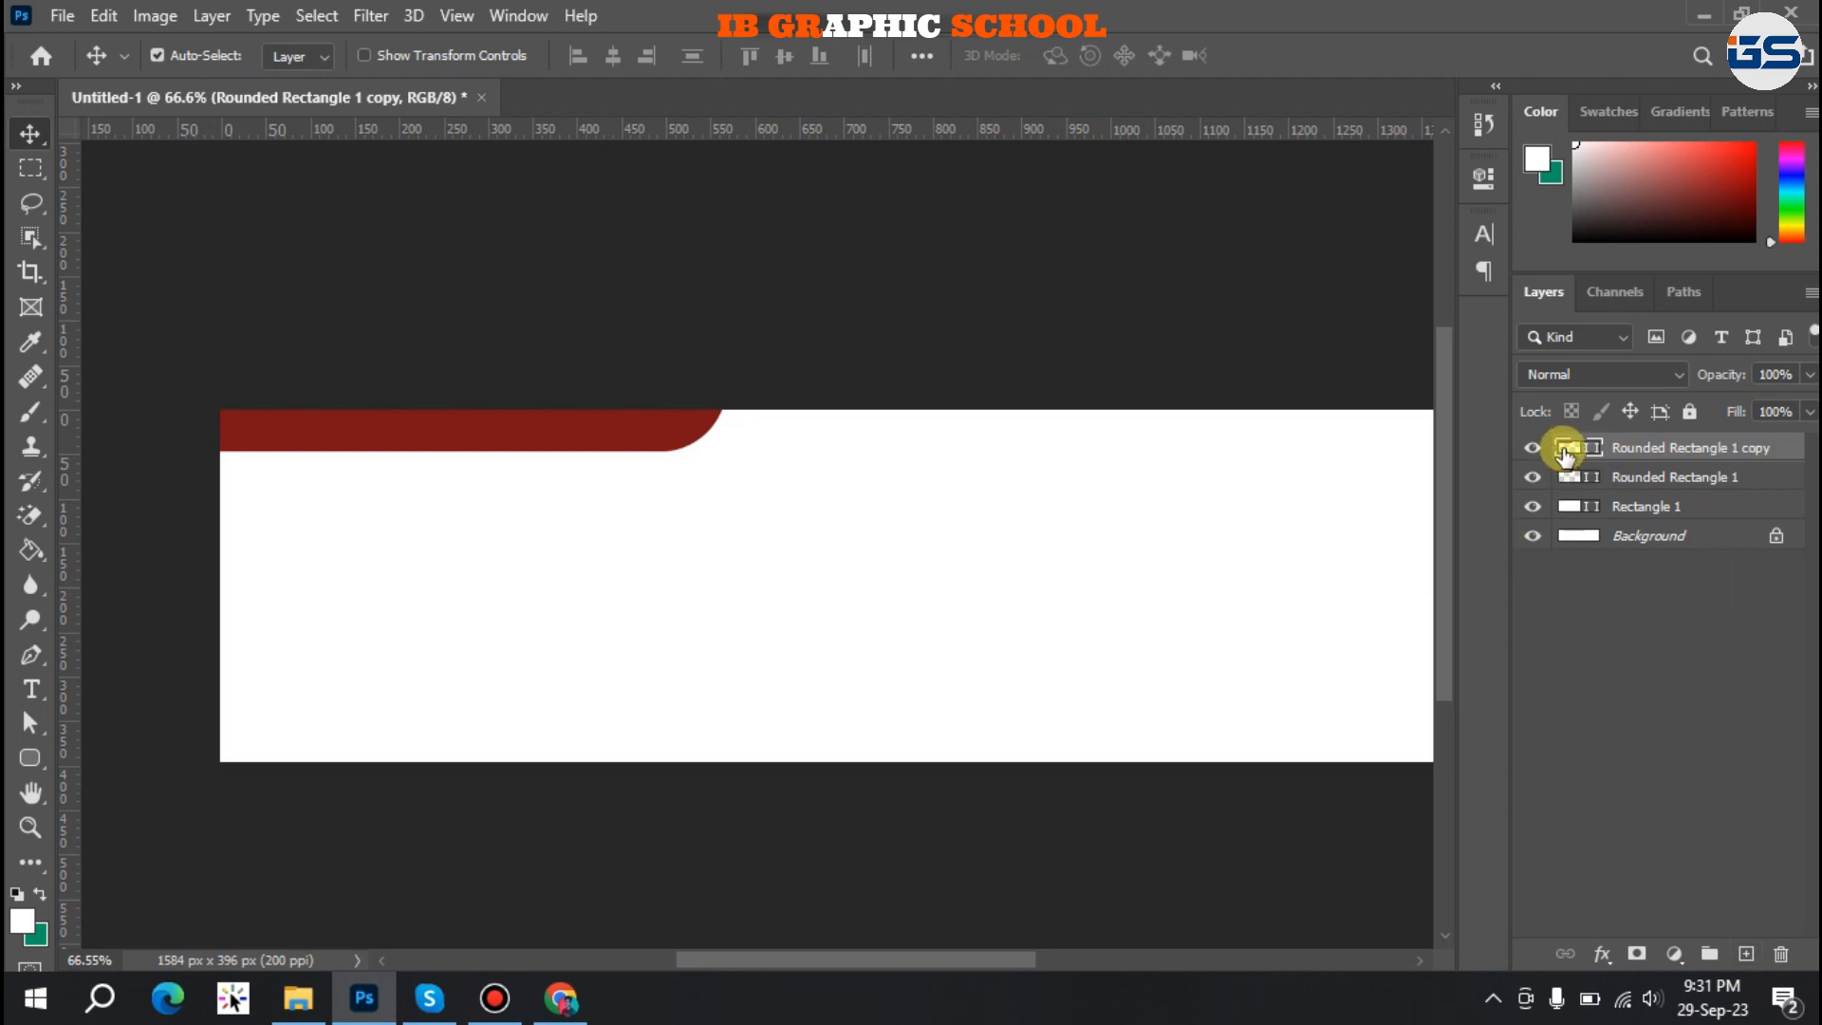
Recolour the copied rounded rectangle dark green (#11733f).
double_click(1564, 451)
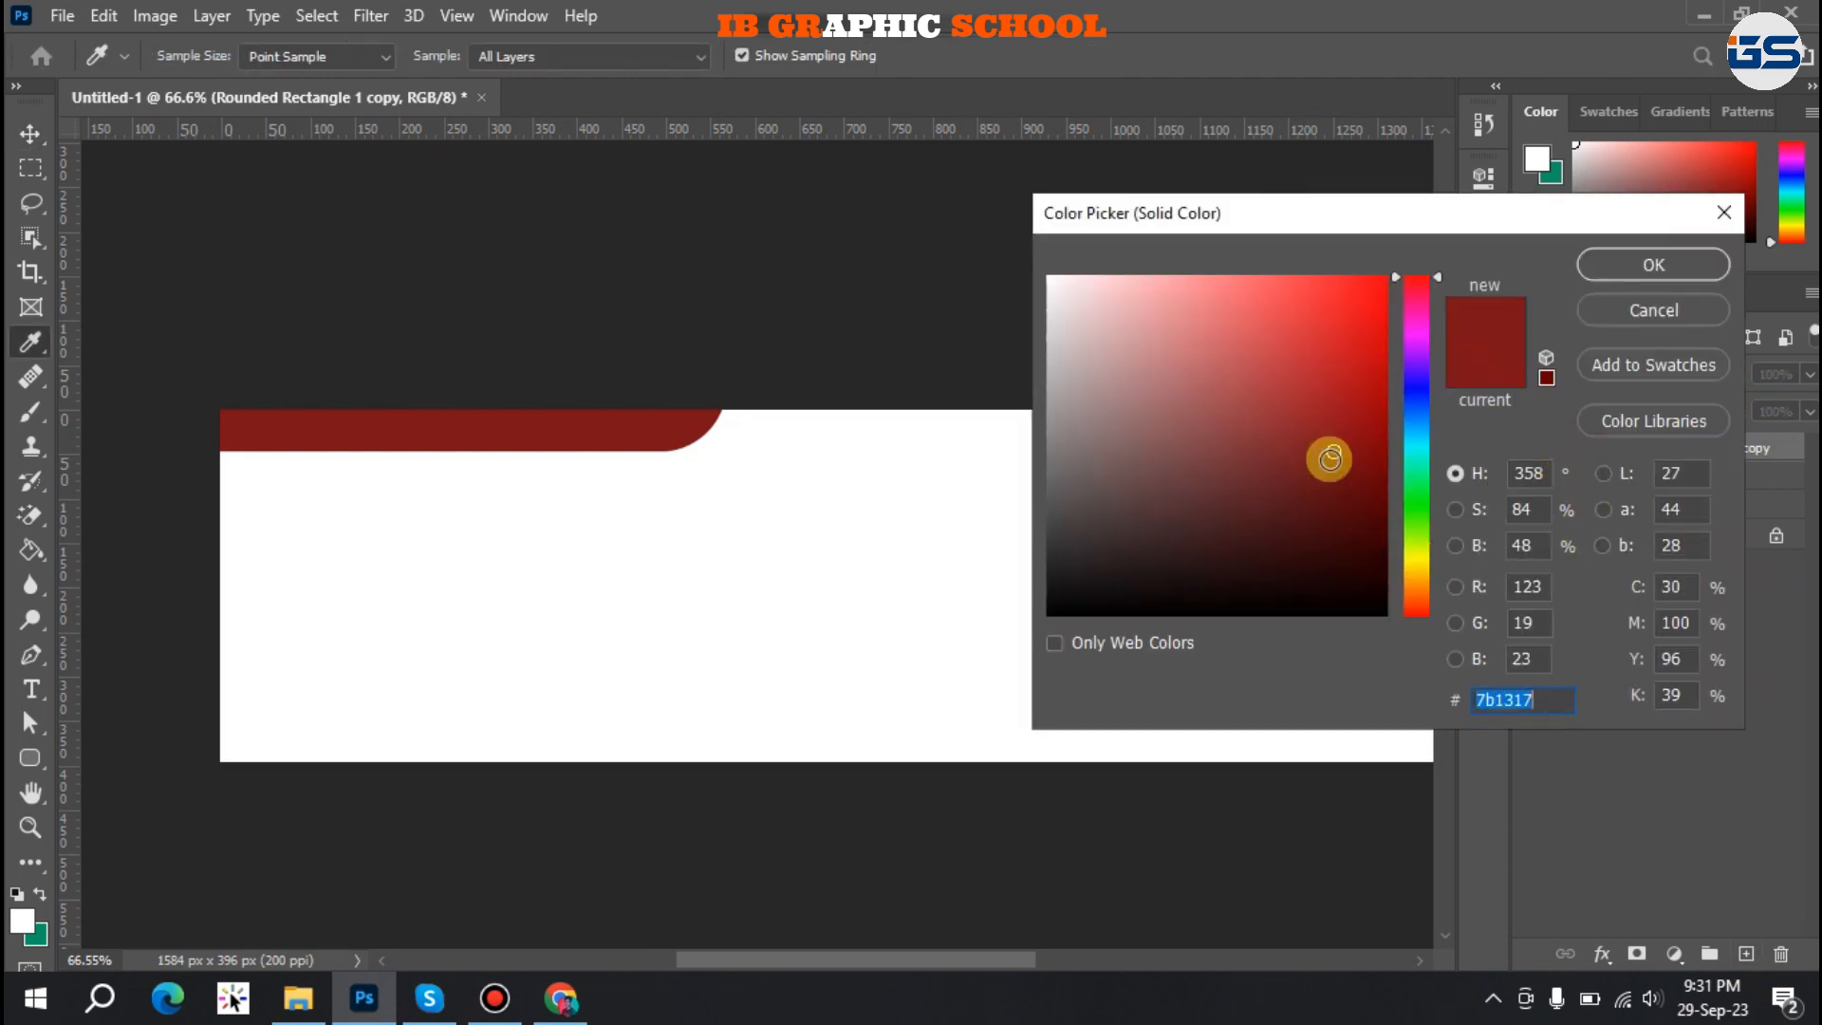
mouse_move(1288, 373)
mouse_down()
mouse_move(1135, 326)
mouse_move(1110, 411)
mouse_move(1158, 576)
mouse_move(1239, 606)
mouse_up()
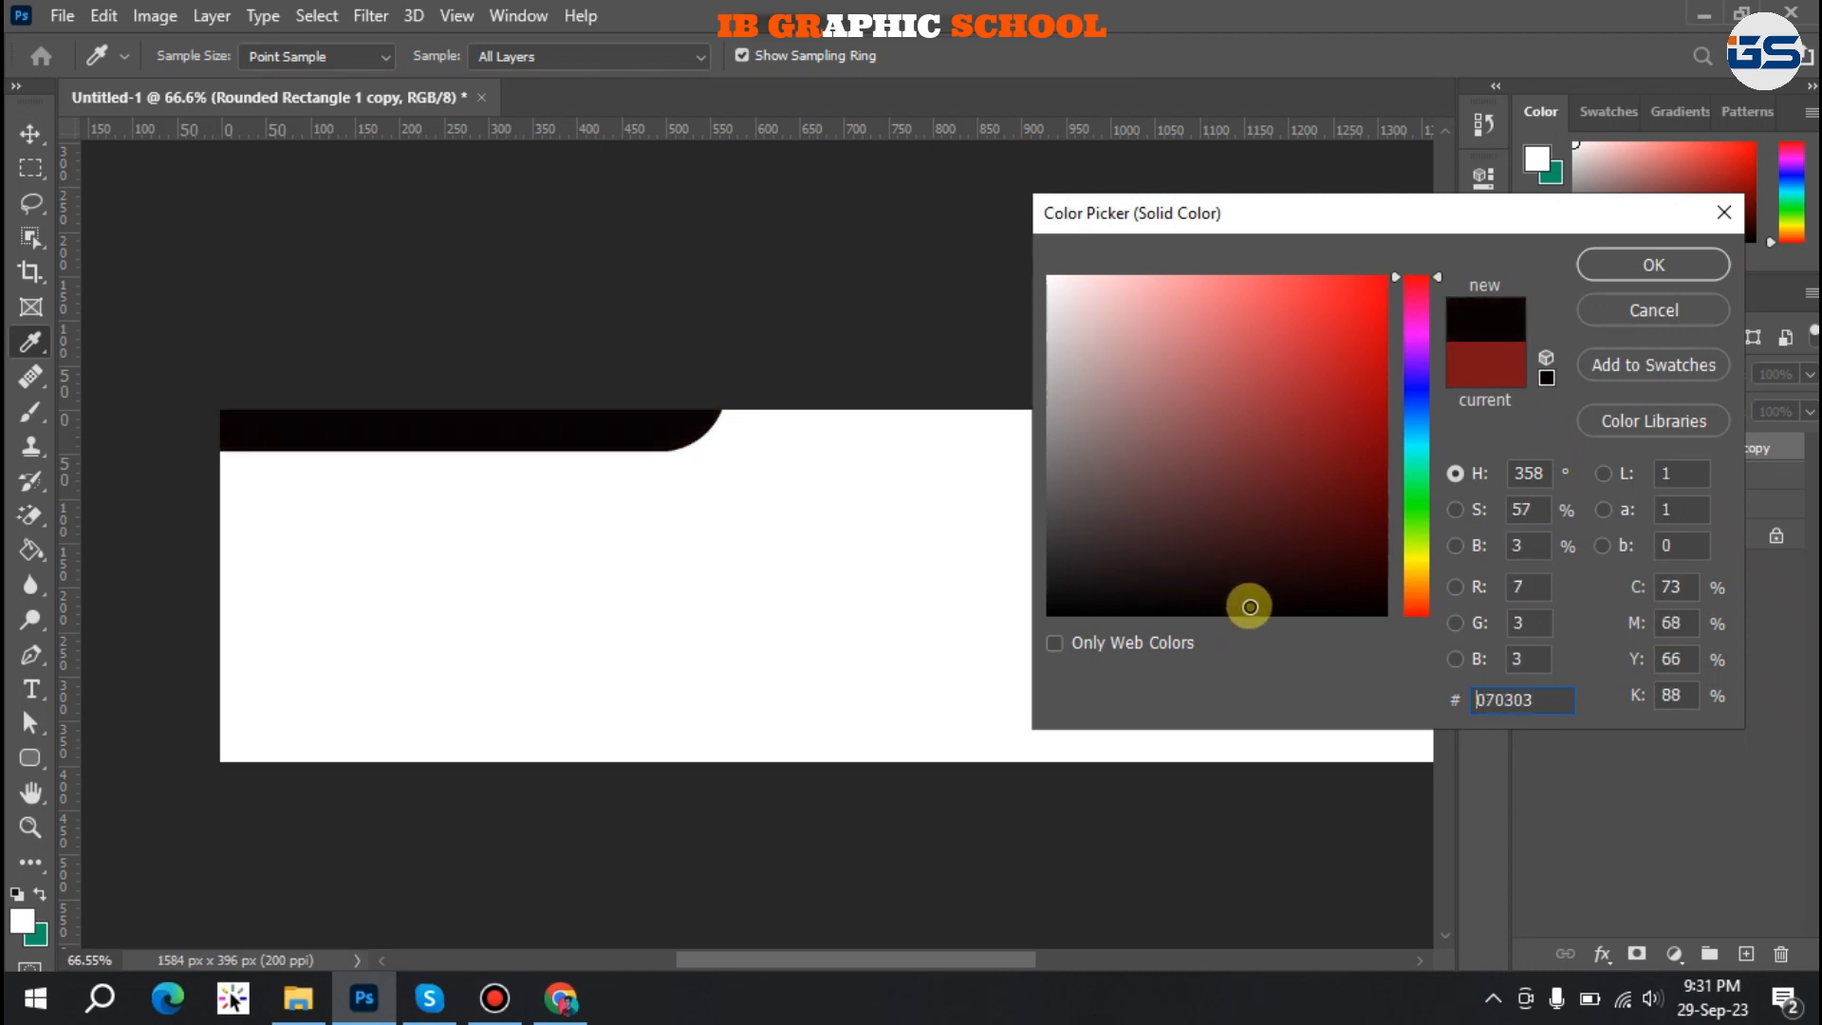
mouse_move(1448, 472)
mouse_down()
mouse_move(1427, 436)
mouse_move(1442, 474)
mouse_up()
mouse_move(1342, 500)
mouse_down()
mouse_move(1334, 418)
mouse_move(1334, 459)
mouse_up()
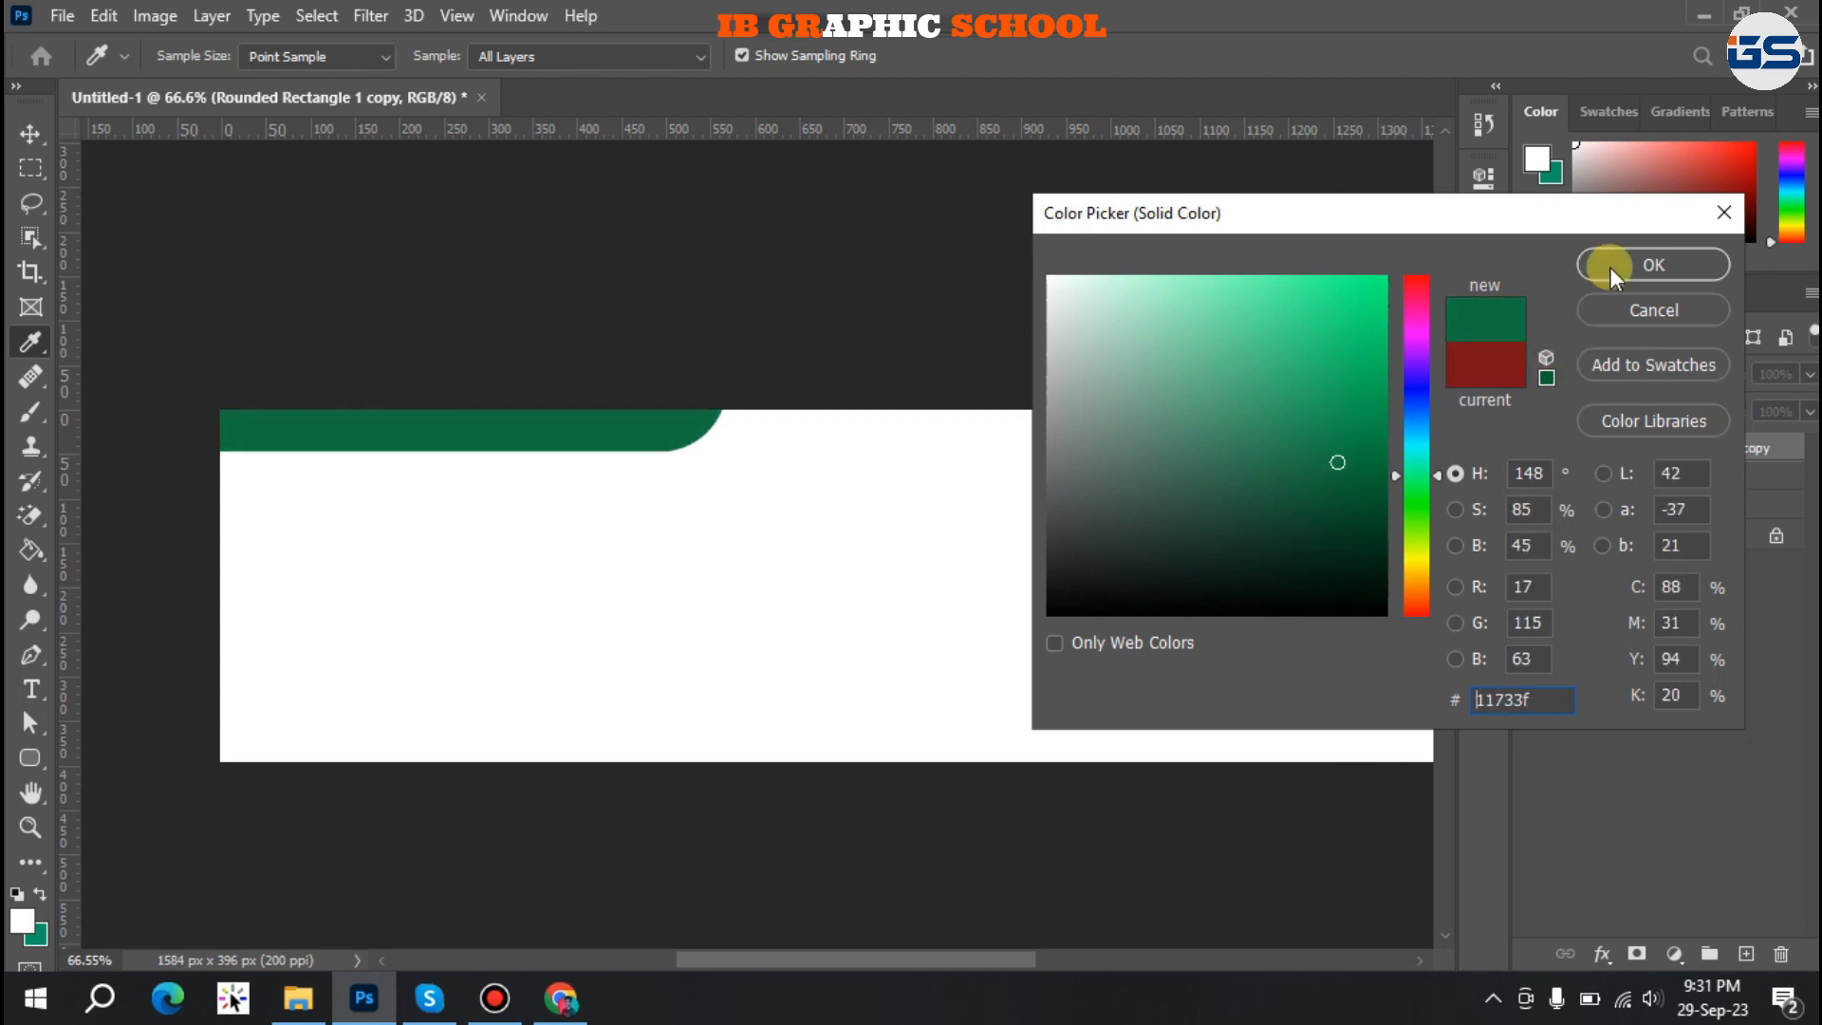
click(1613, 270)
Offset the copied shape slightly up and left to expose a thin dark red edge, and fill it with dark navy.
drag(530, 438, 521, 437)
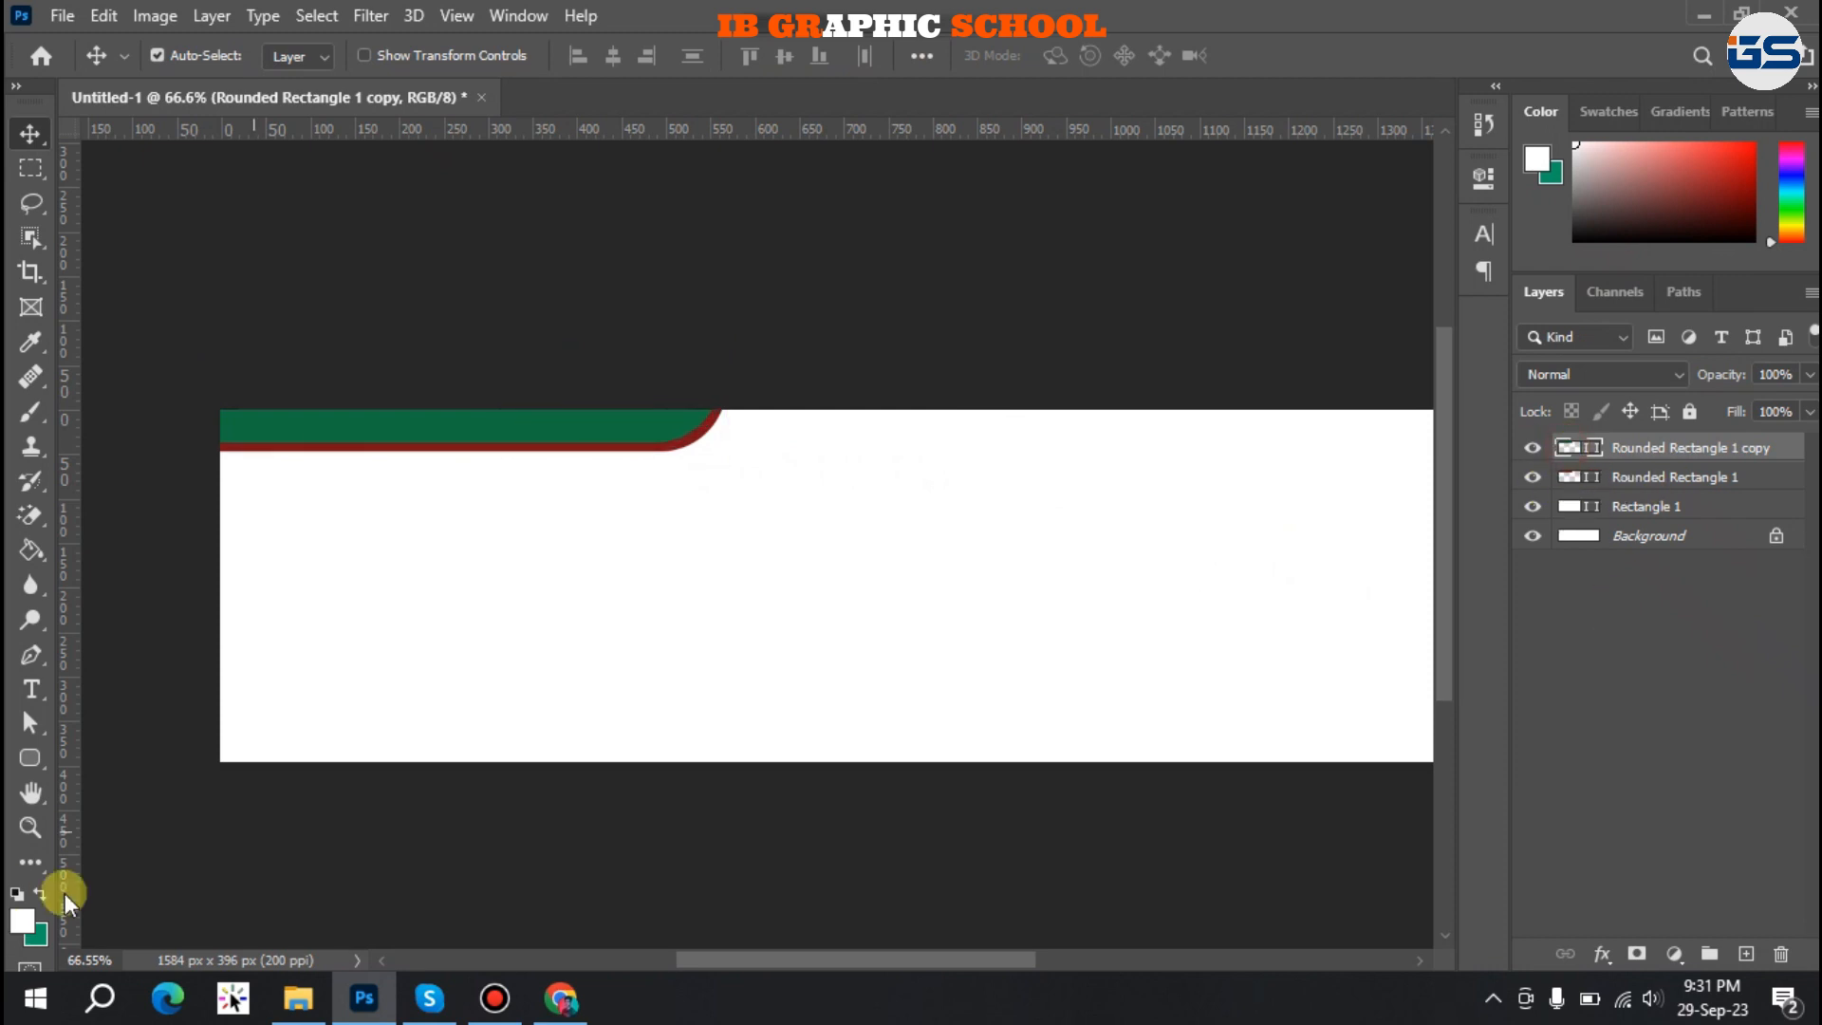
click(32, 761)
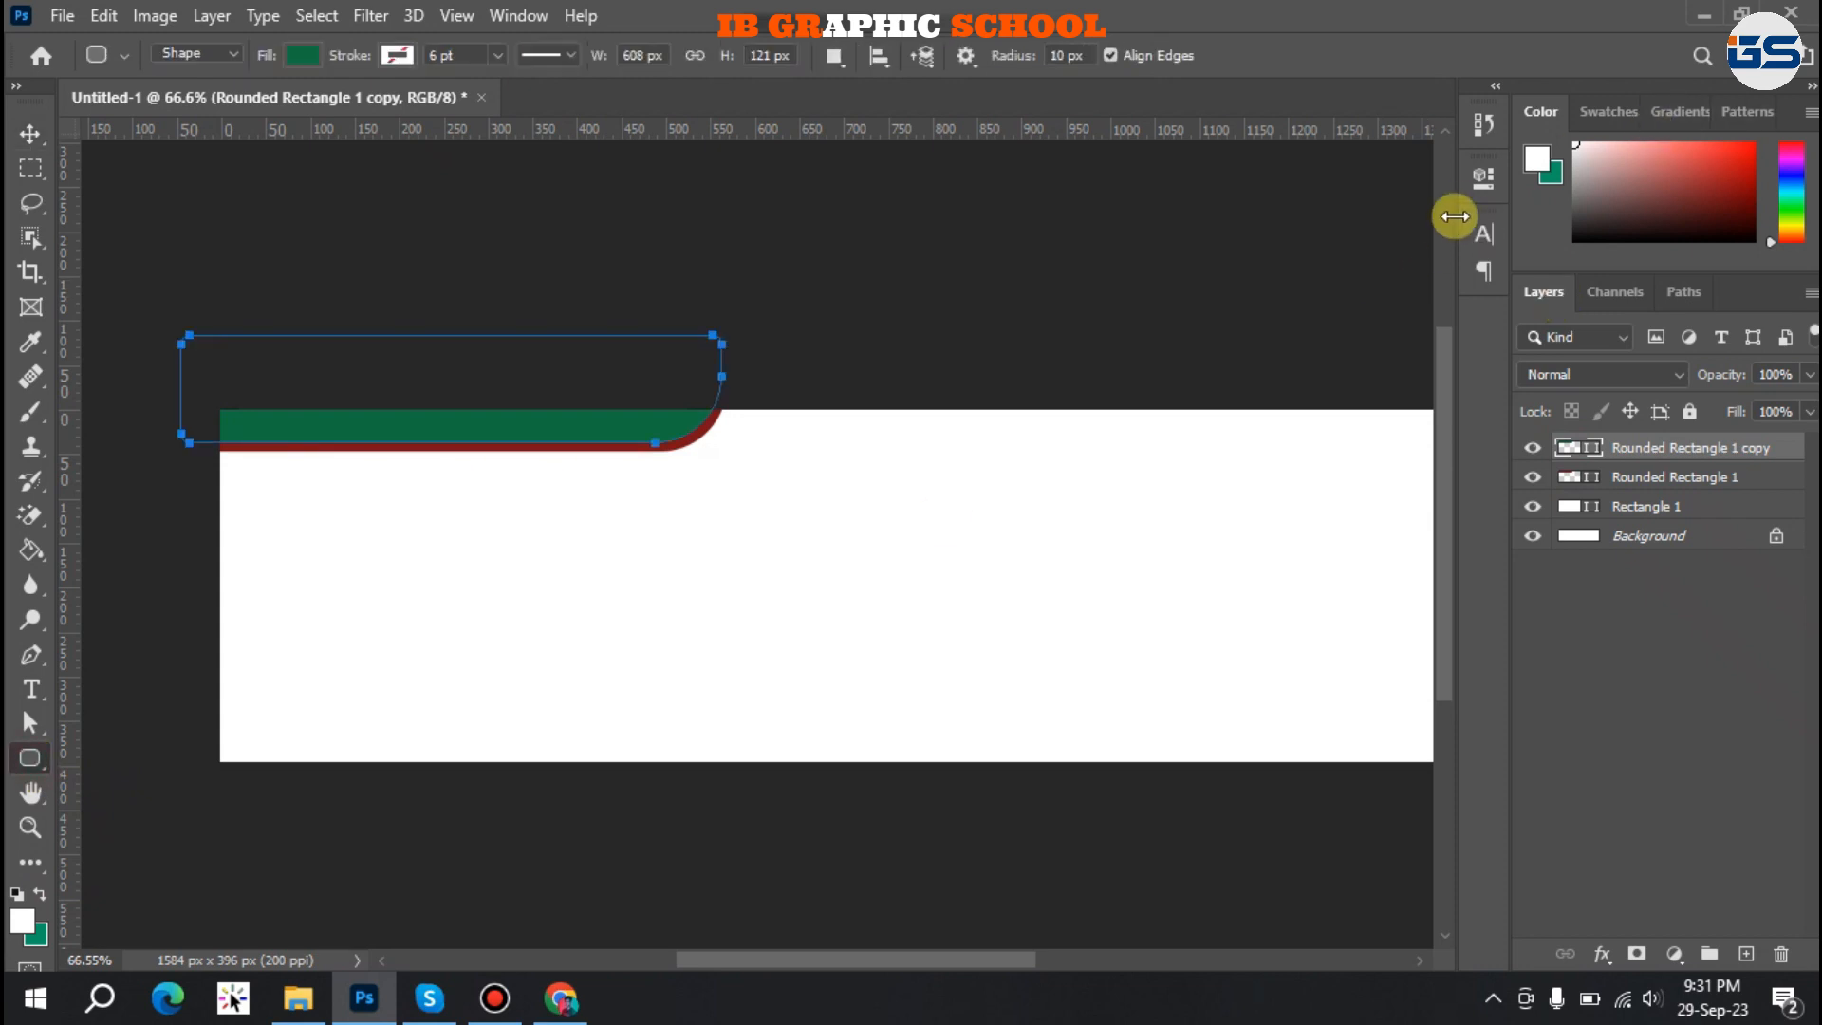
click(1481, 181)
click(1116, 338)
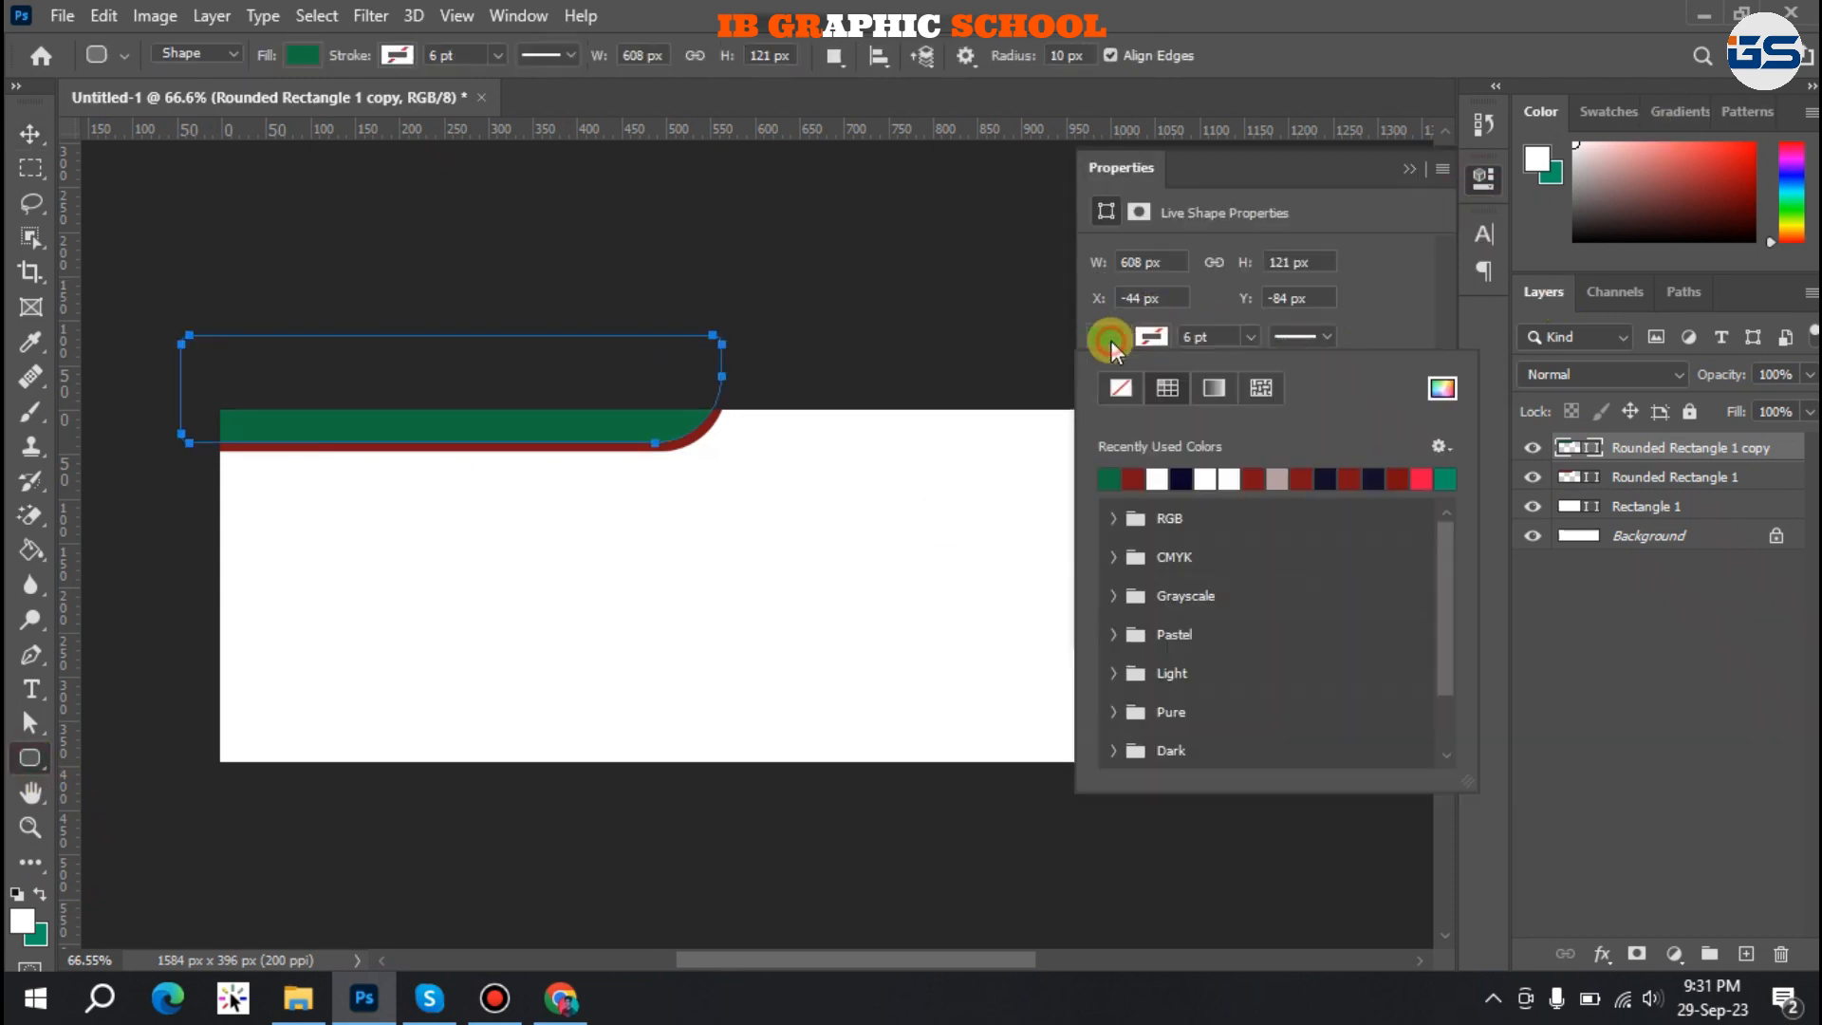
click(1185, 479)
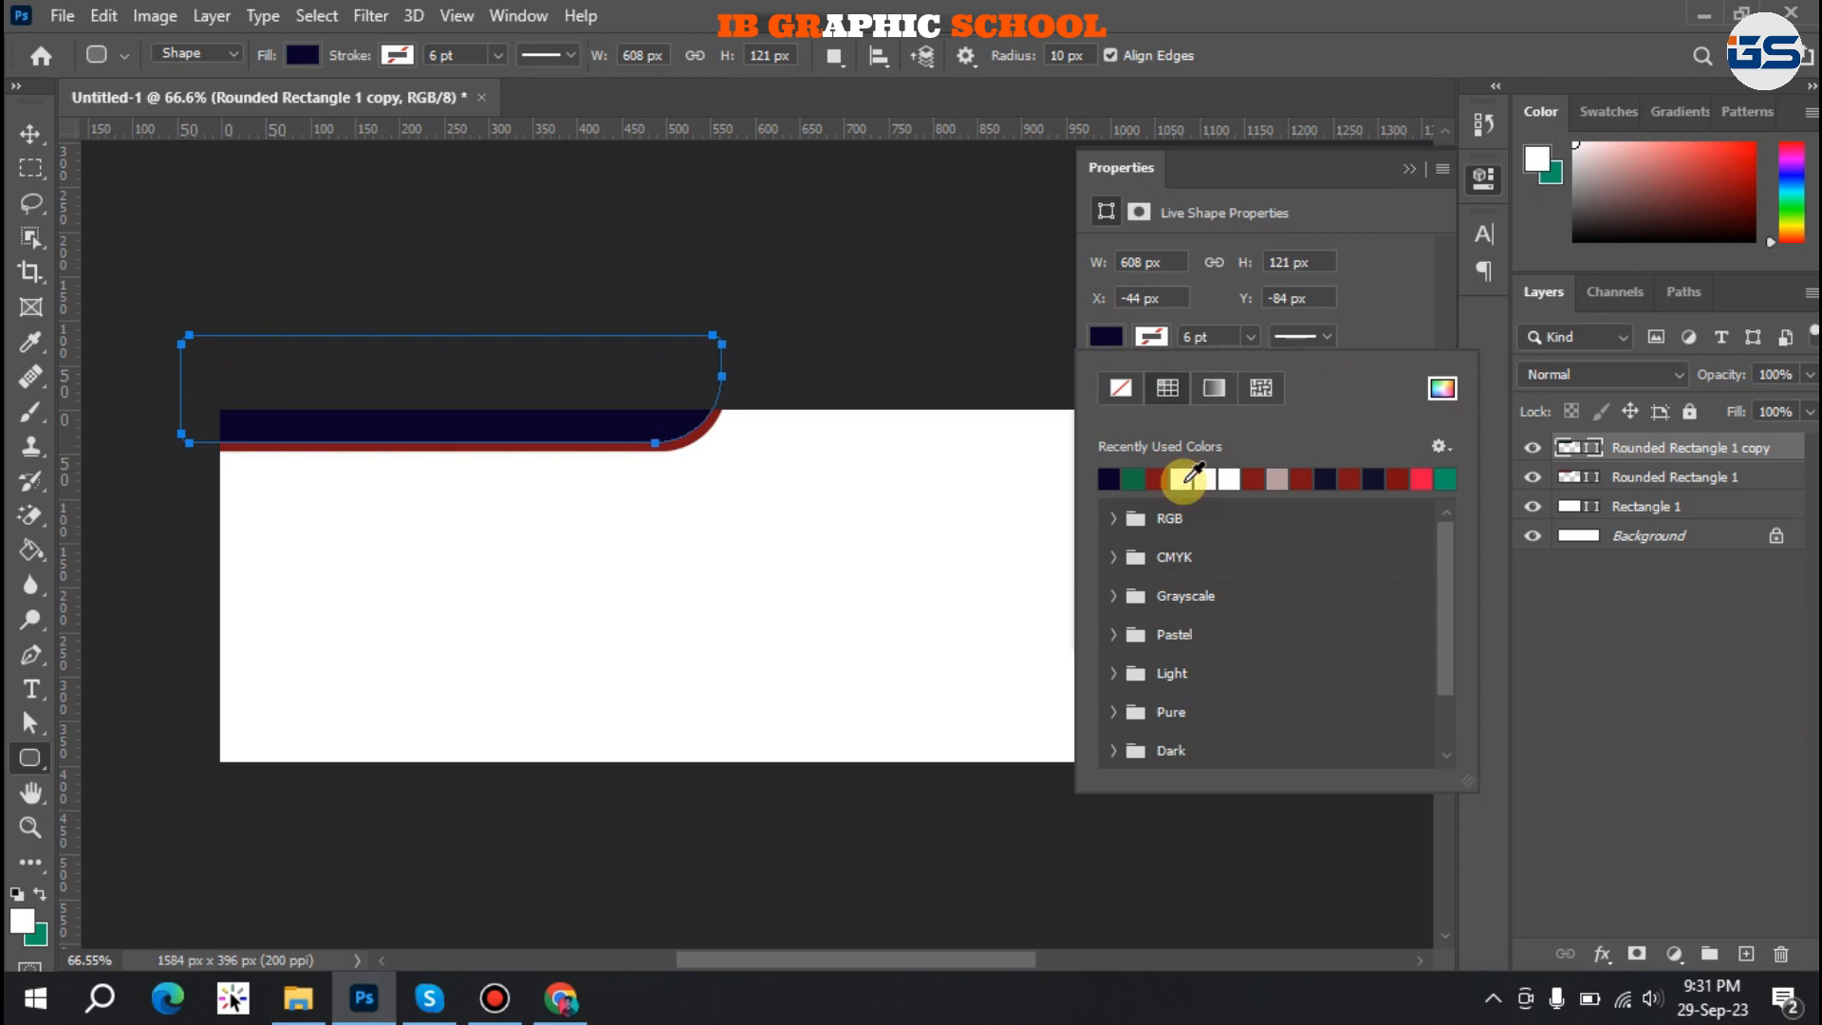
Select the navy and dark red rounded rectangle layers and link them together.
click(1402, 174)
click(27, 140)
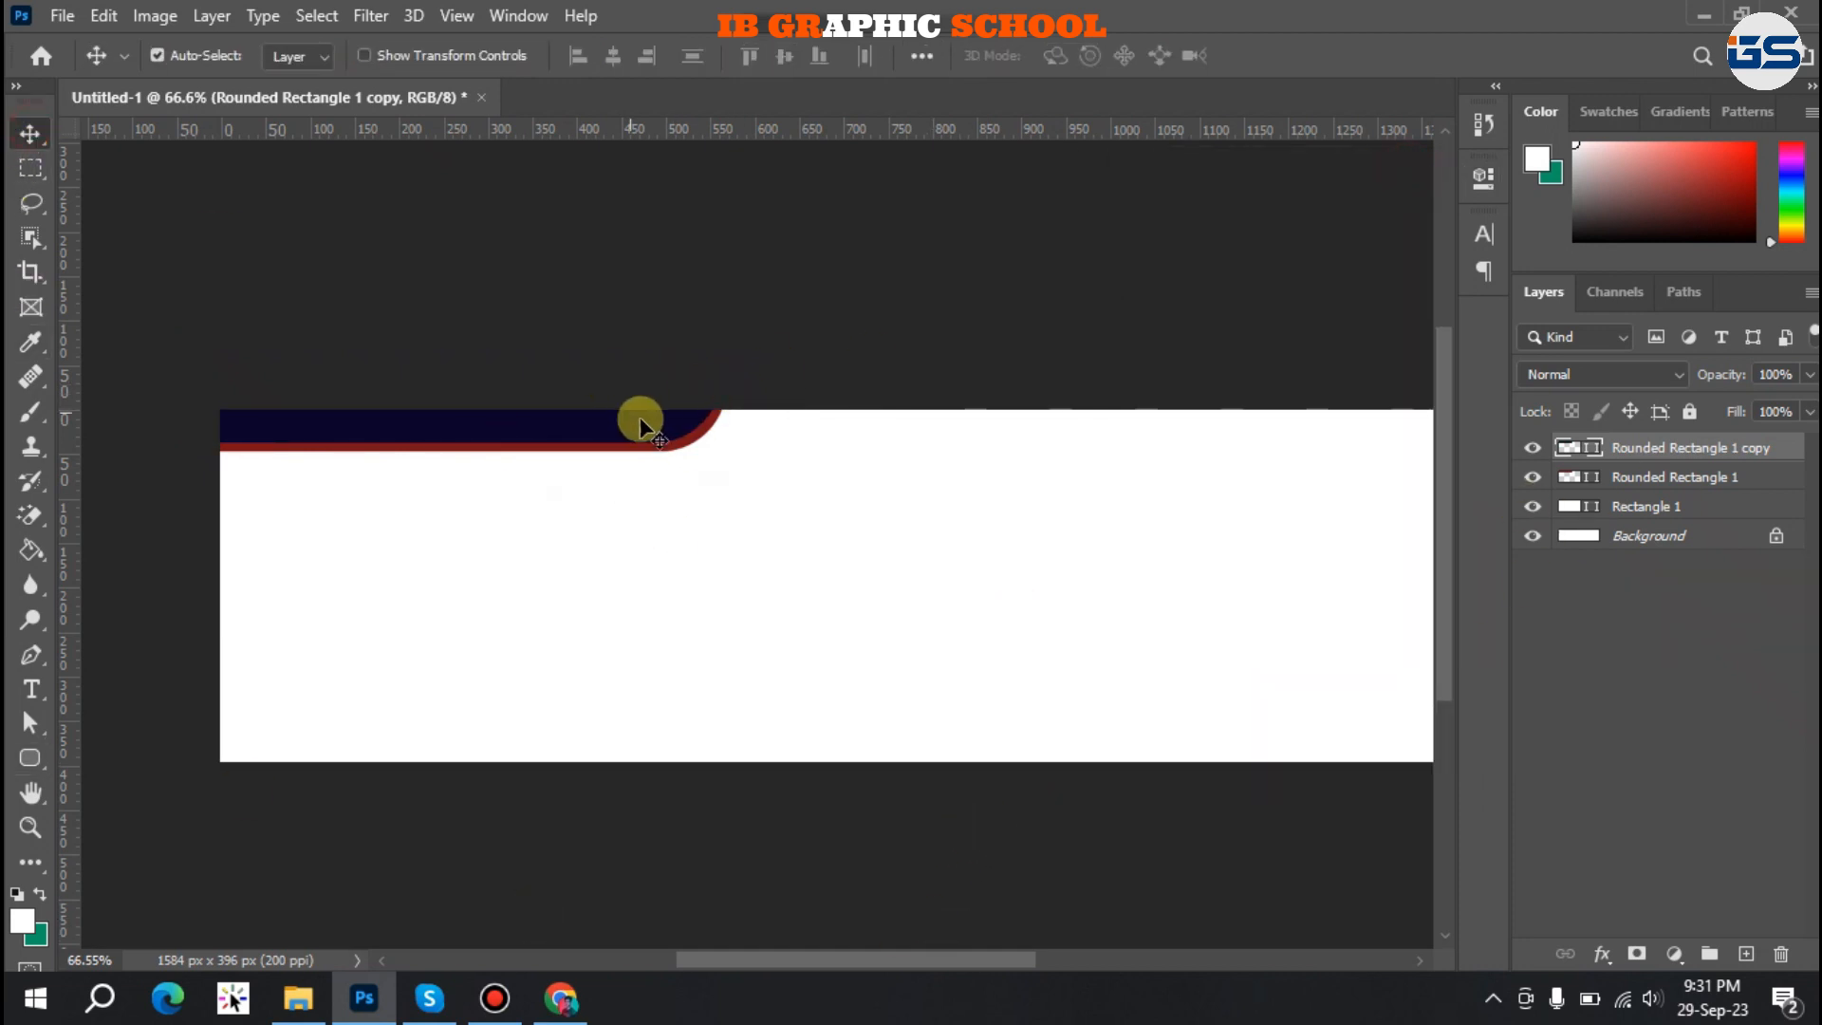
shift+click(1640, 477)
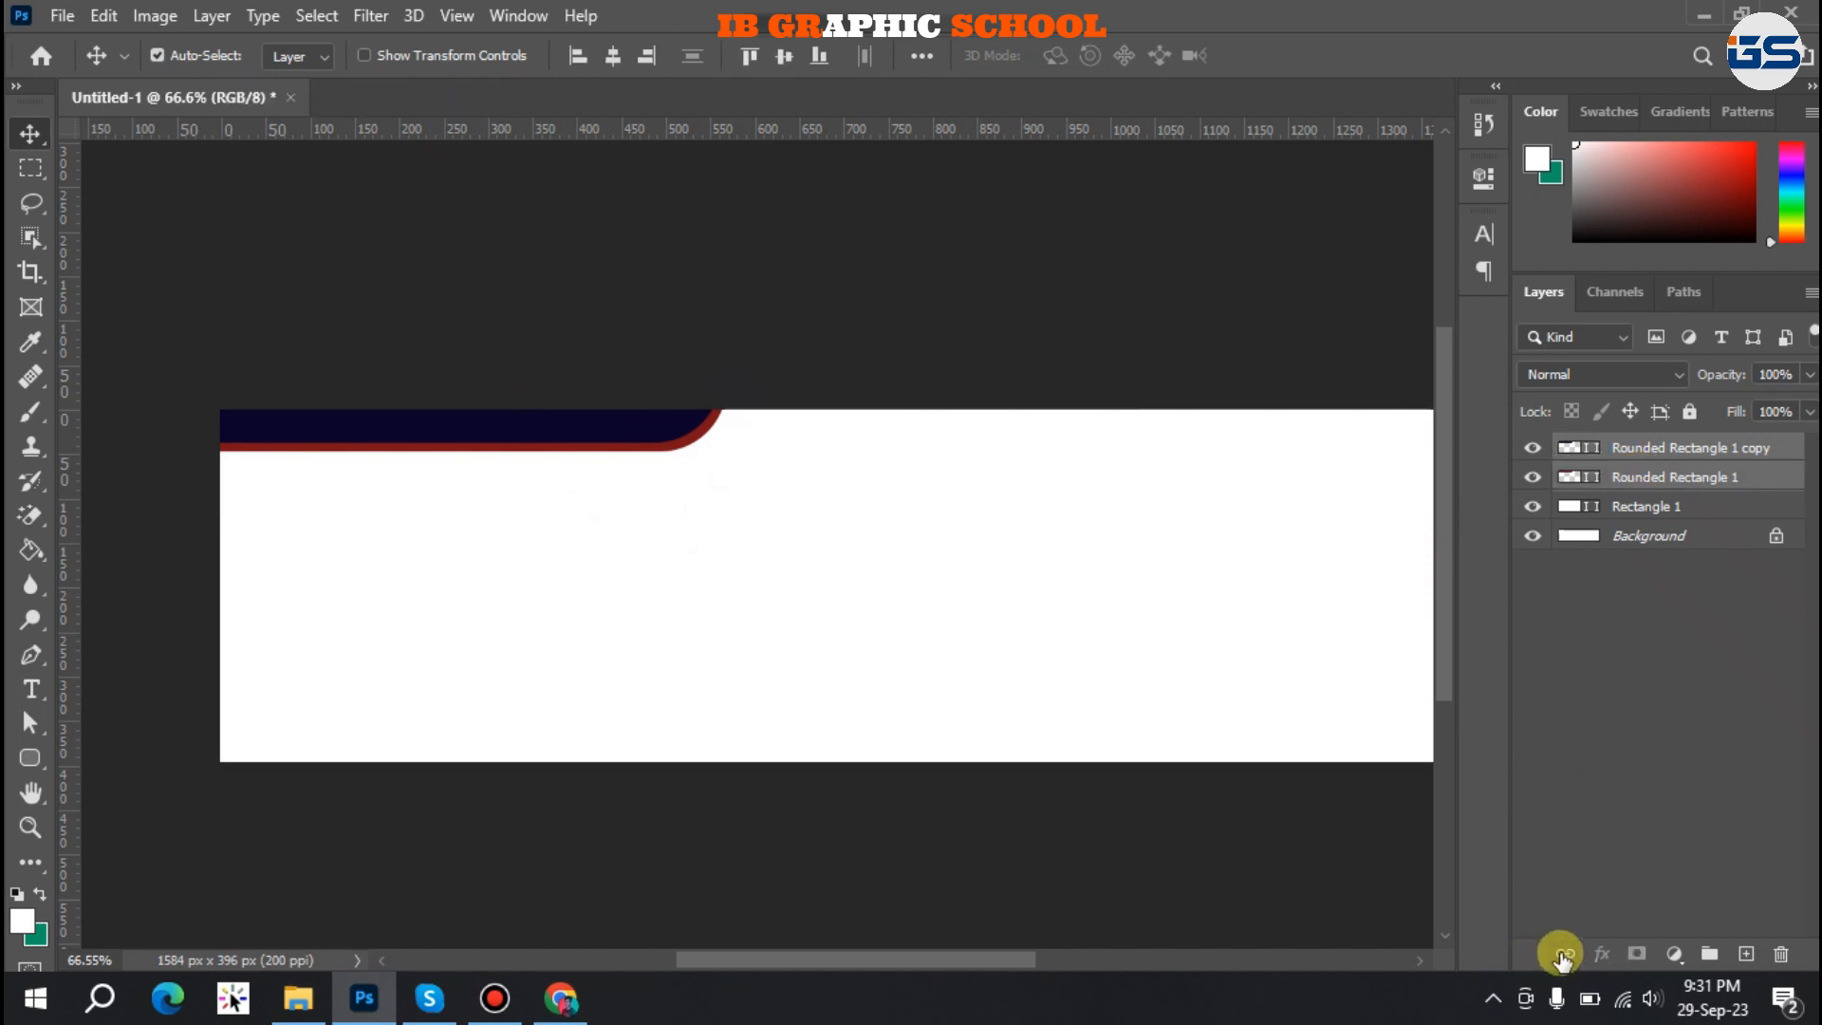
click(1561, 956)
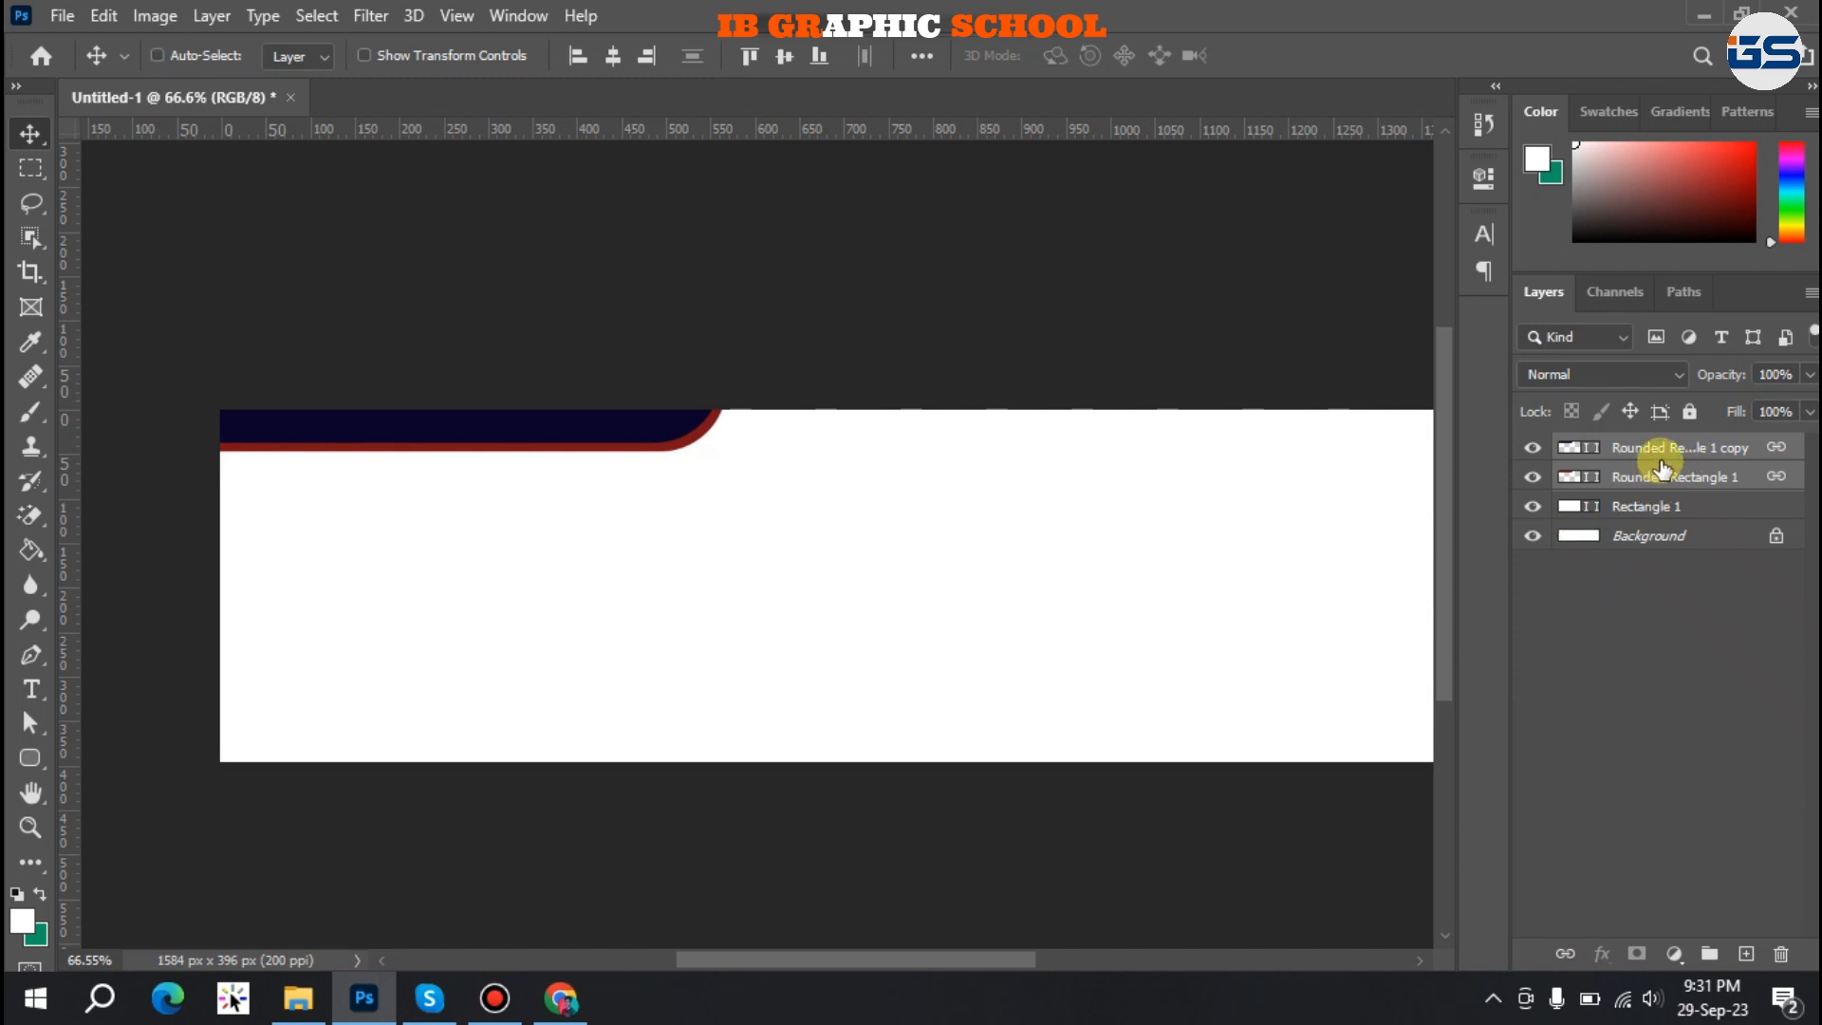
Duplicate the two strip layers, link the copies and move them onto the empty white area right of the original.
key(ctrl+j)
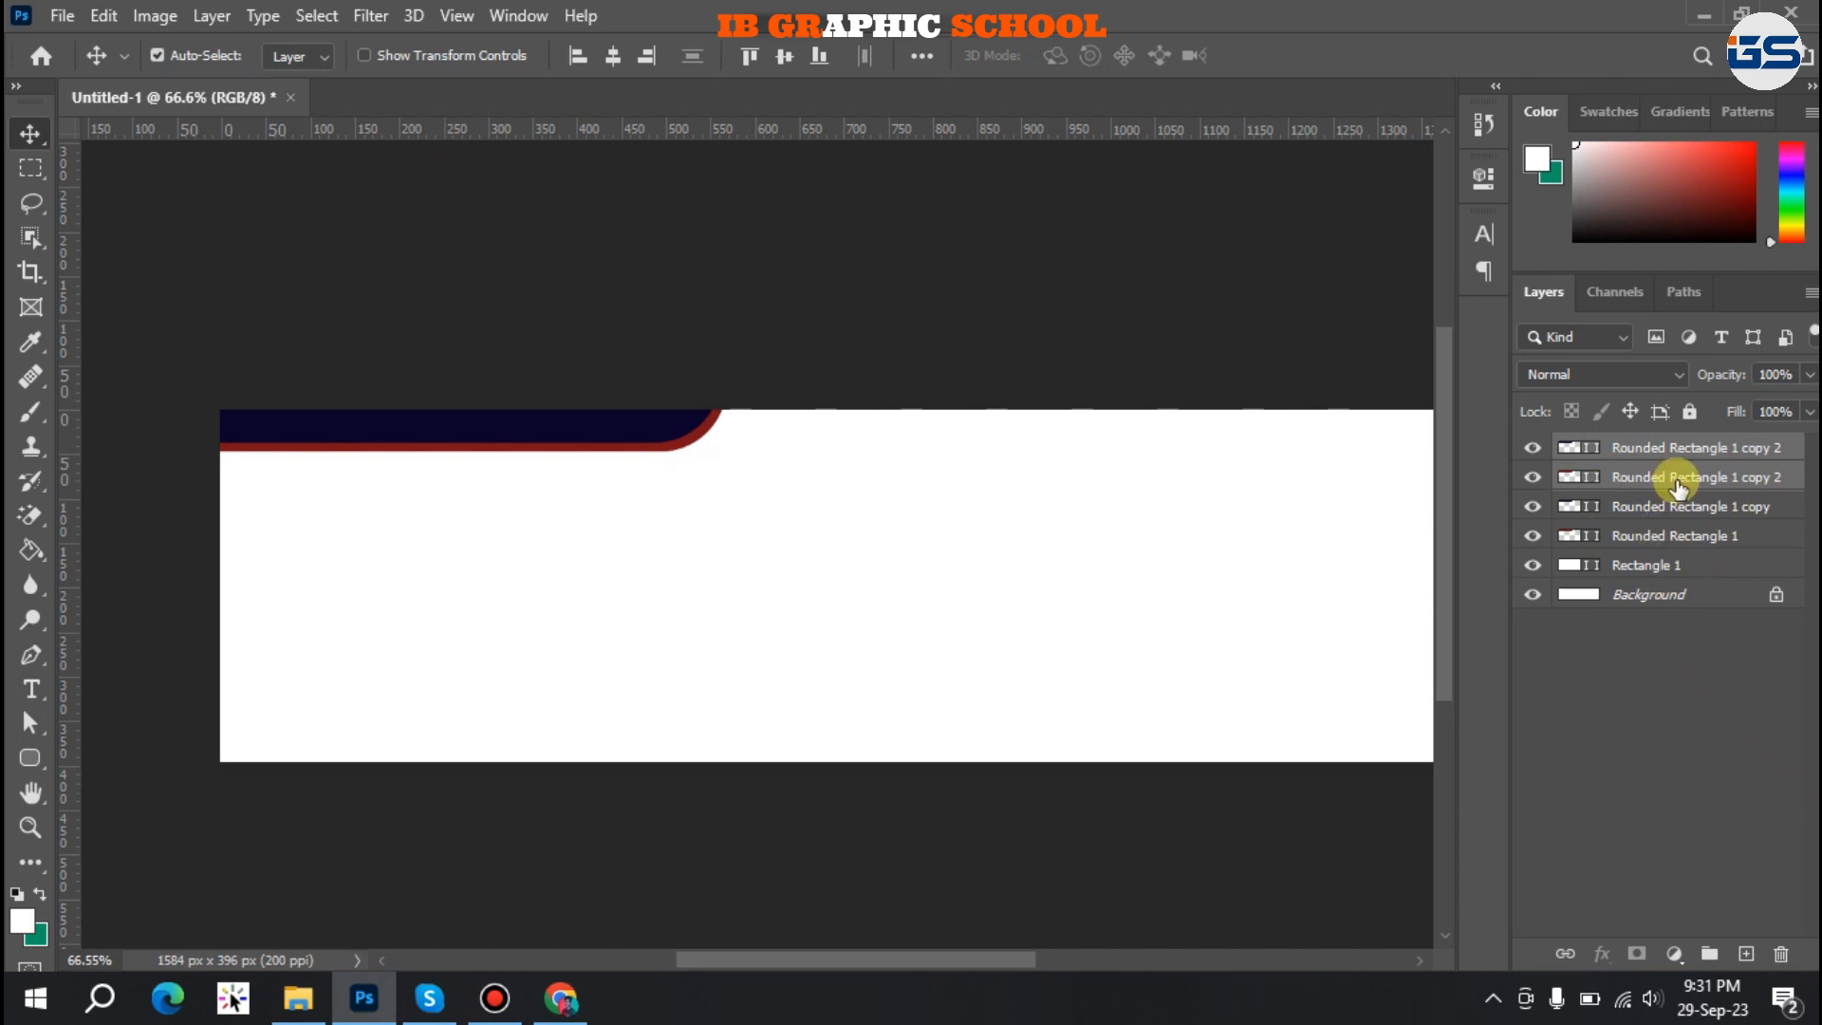
click(1560, 952)
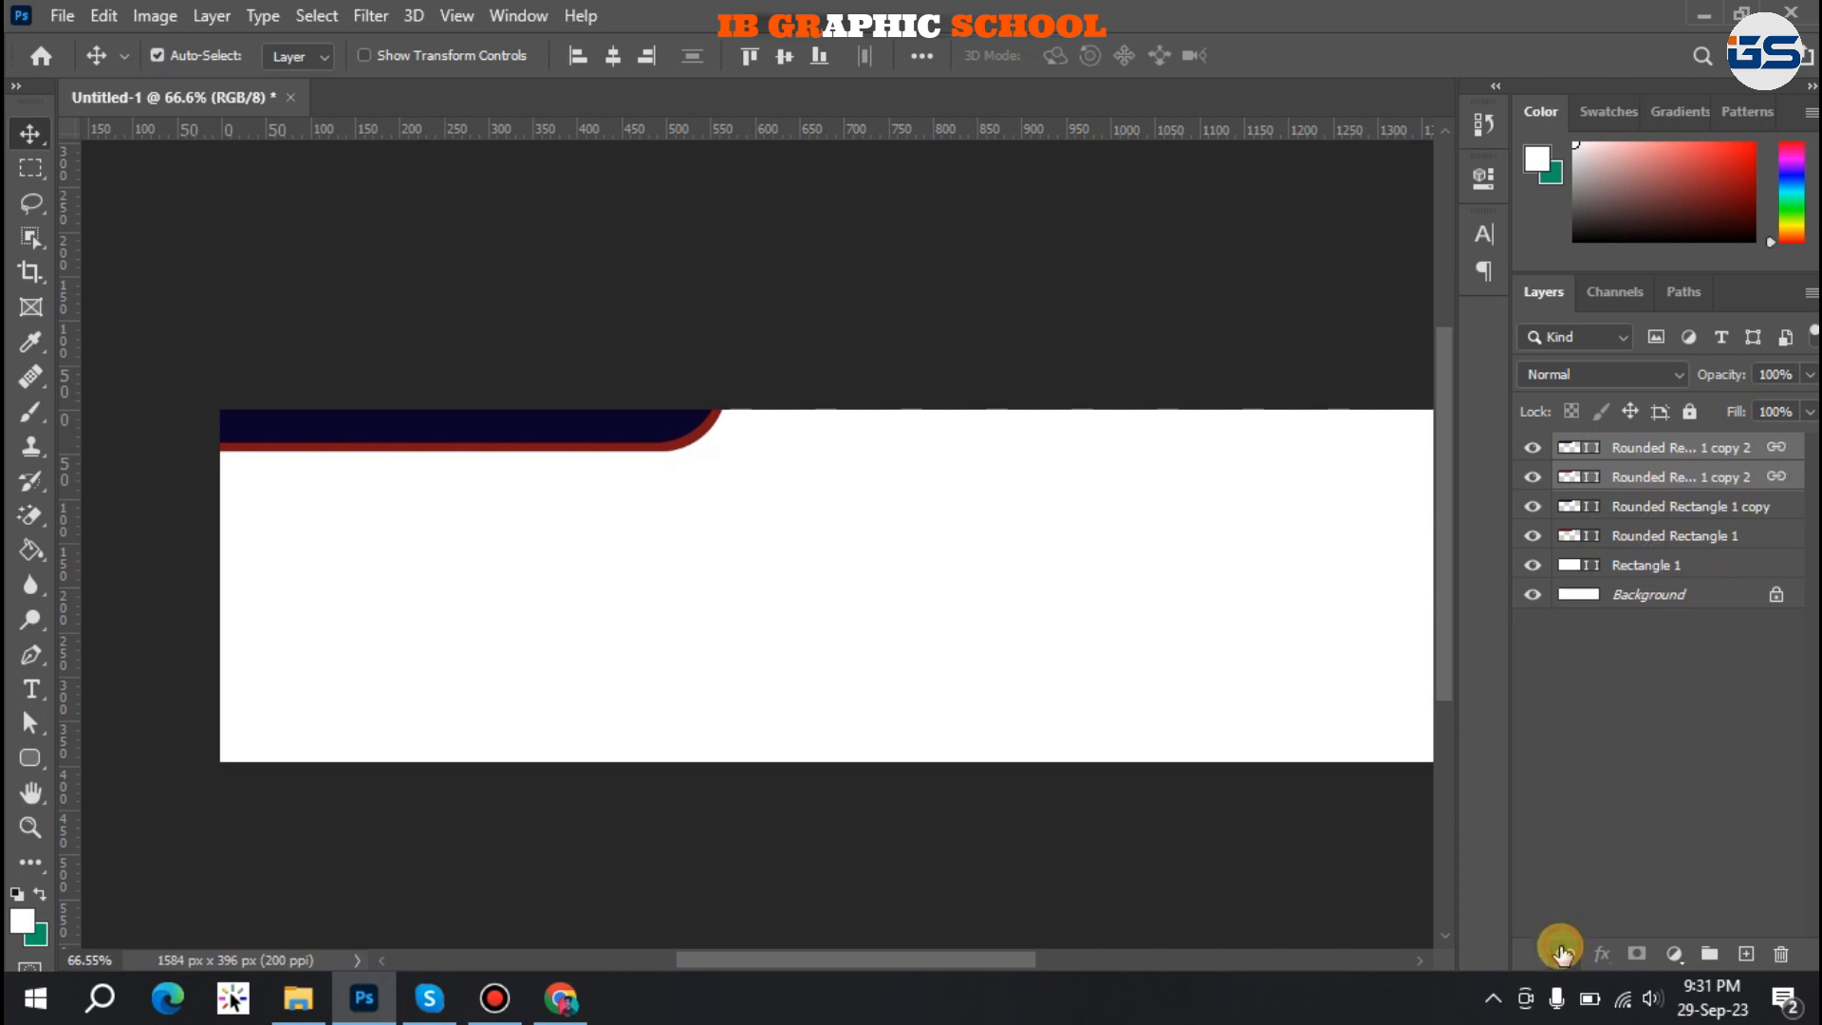
drag(456, 441, 1039, 629)
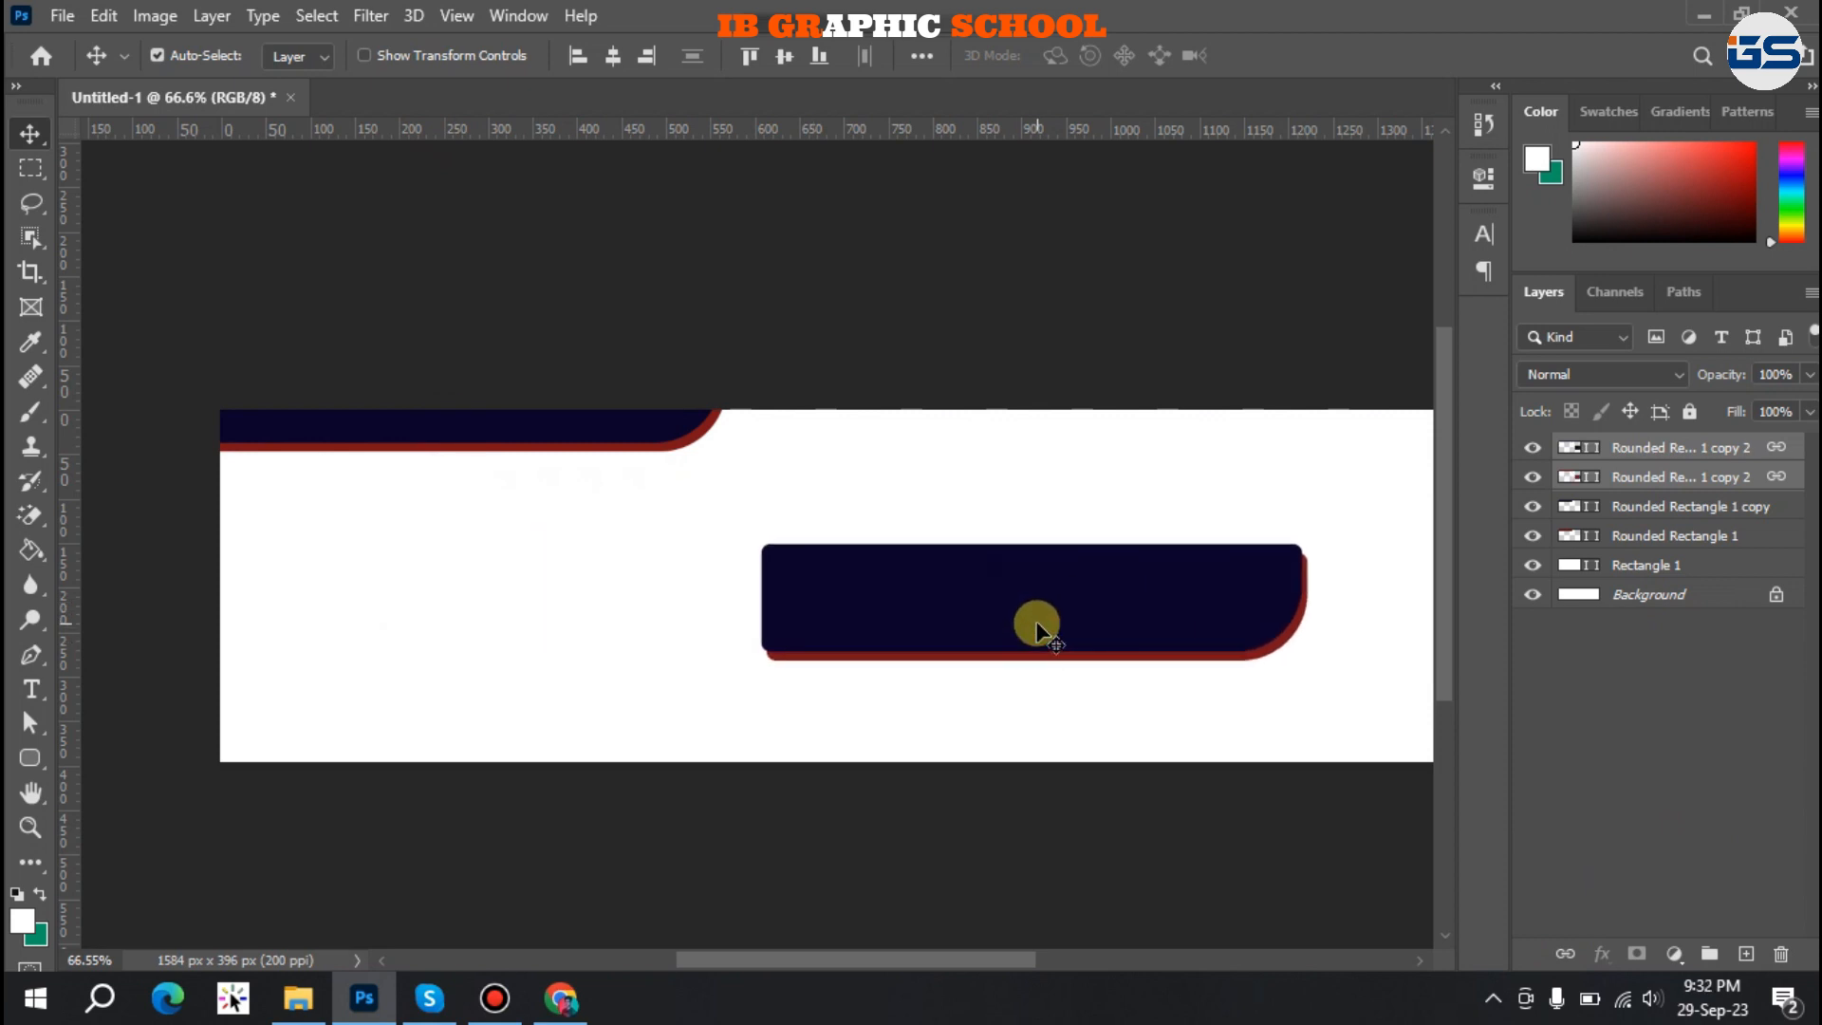
Rotate the copied strip 180° and place it along the canvas's lower-right edge, mirroring the upper-left strip.
key(ctrl+t)
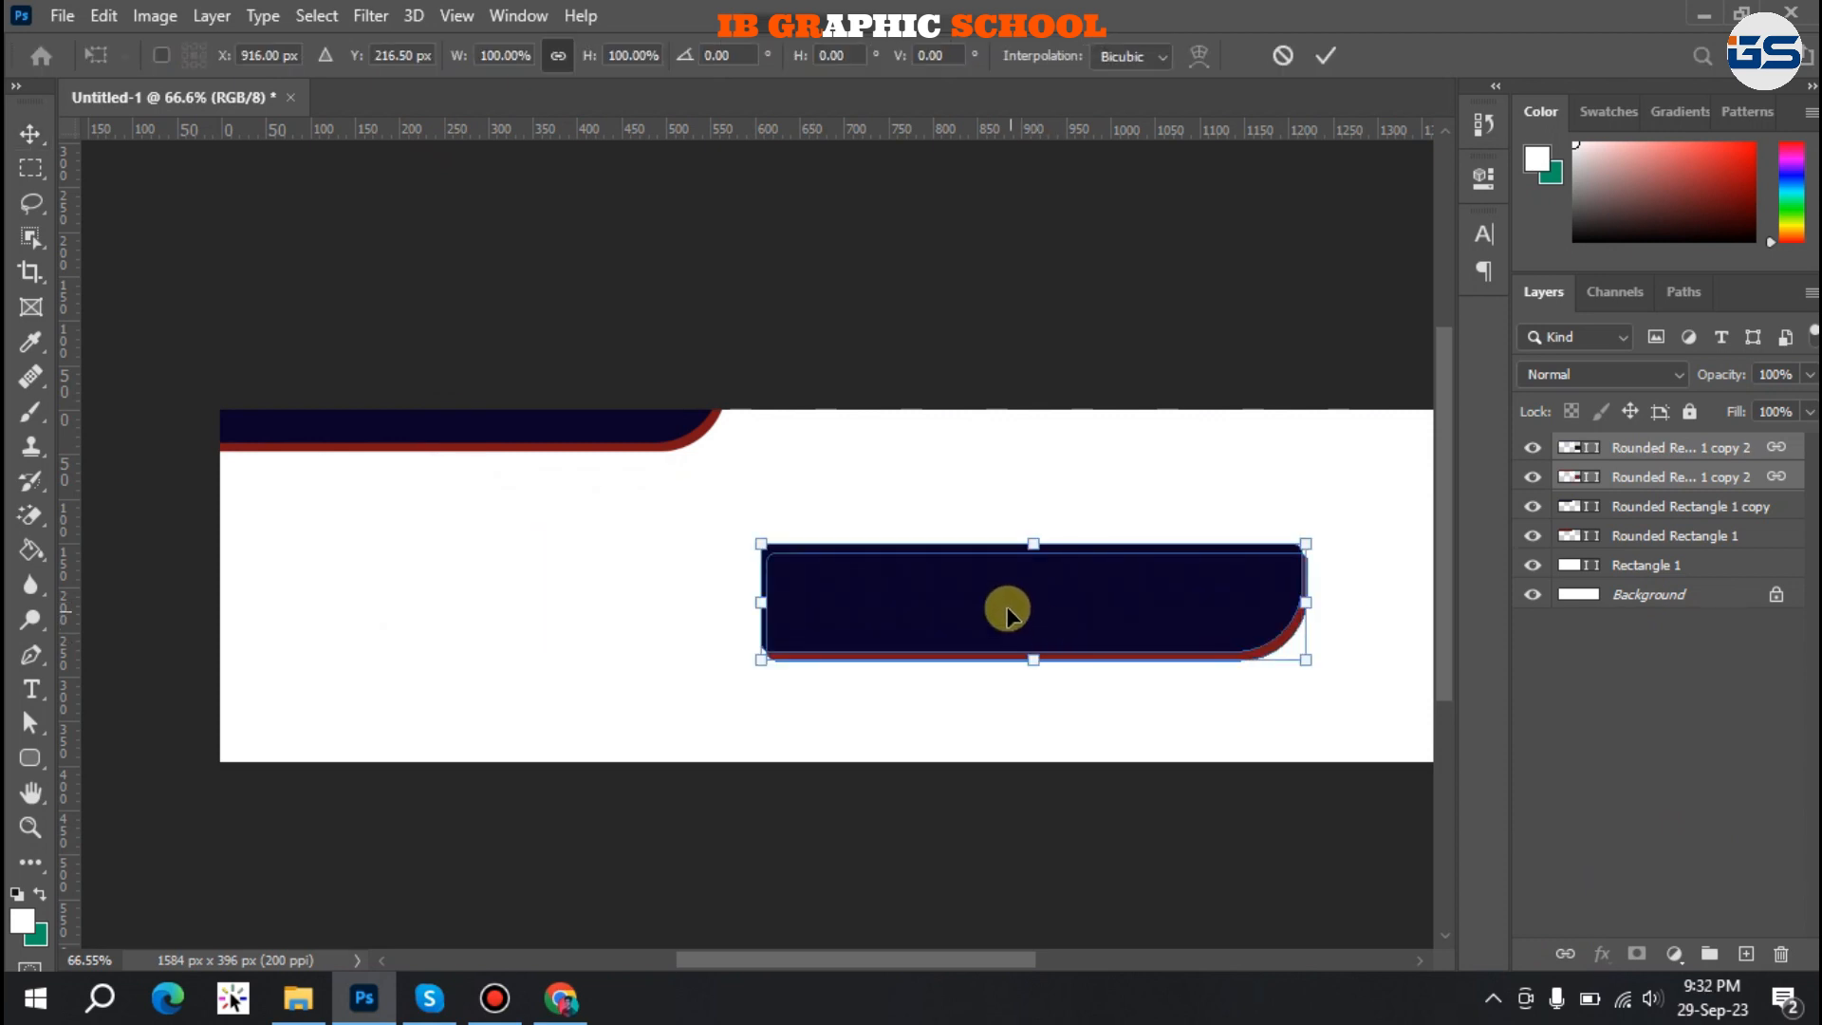
drag(732, 541, 1342, 663)
key(Return)
drag(956, 626, 809, 780)
key(ctrl+0)
click(724, 594)
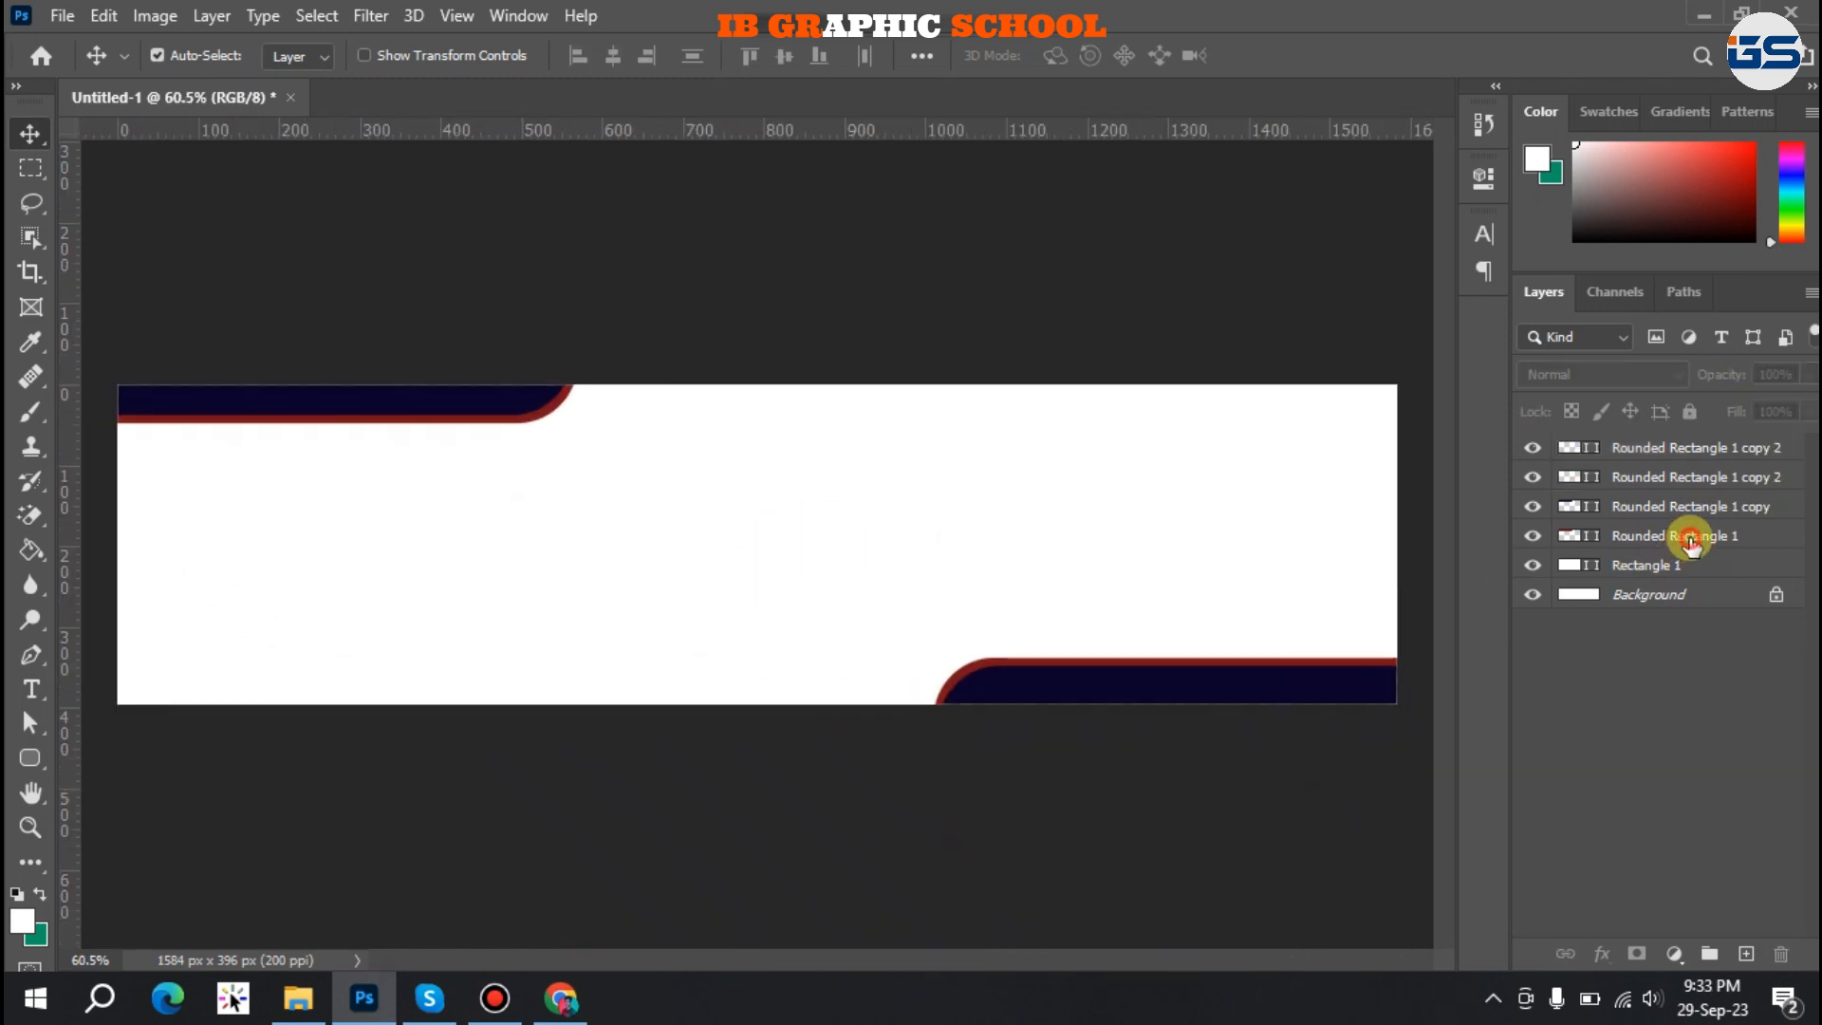
Group the four rounded rectangle layers that make up the two corner strips.
click(1690, 538)
shift+click(1683, 455)
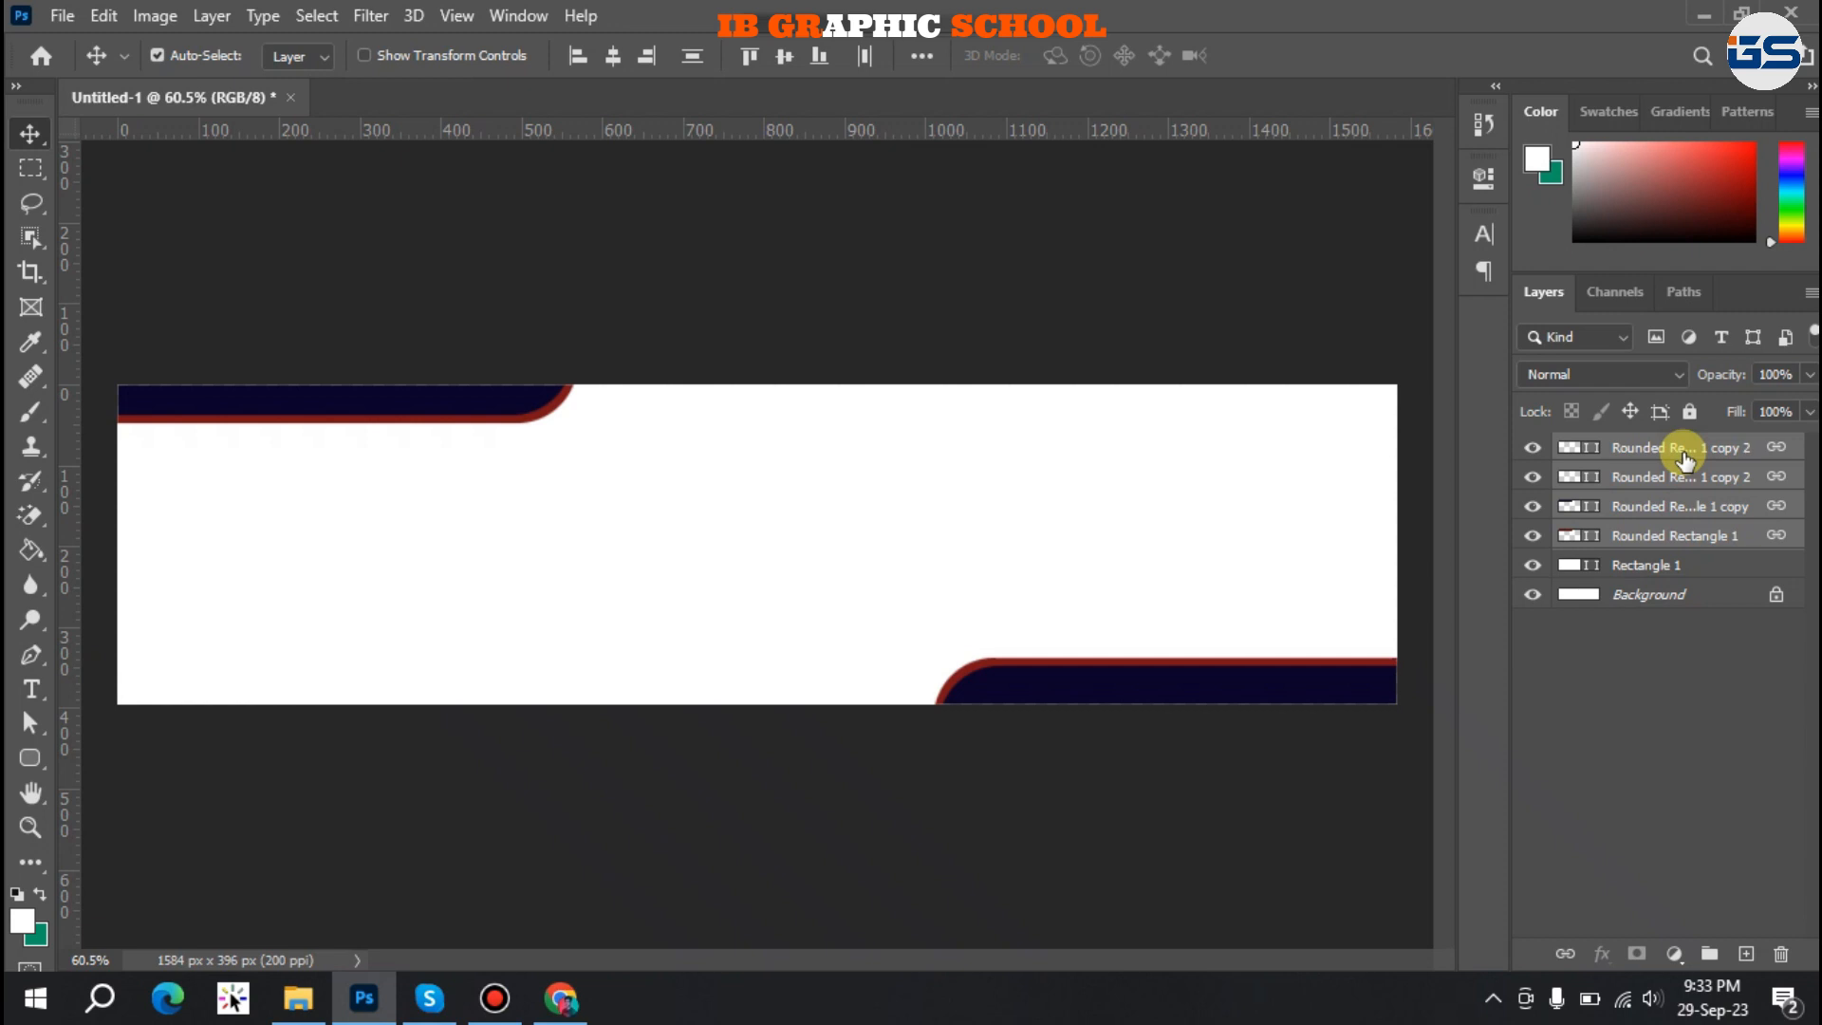
key(ctrl+g)
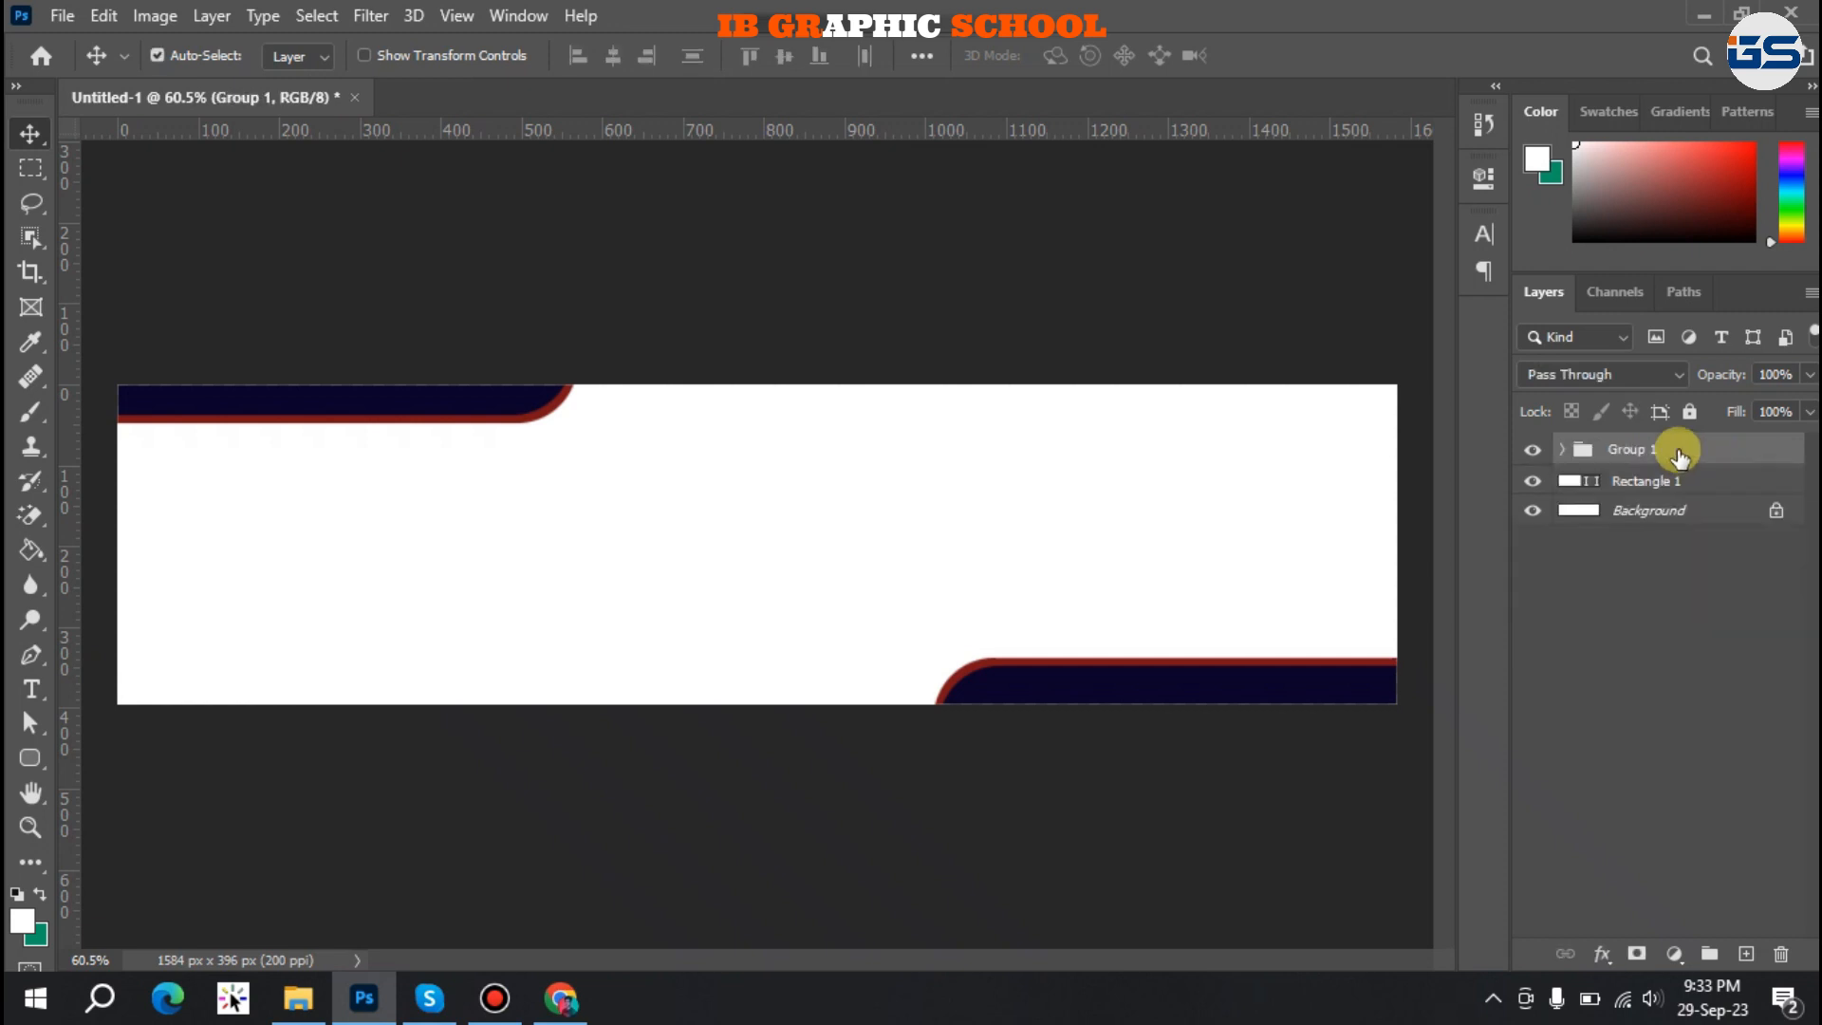
click(1610, 630)
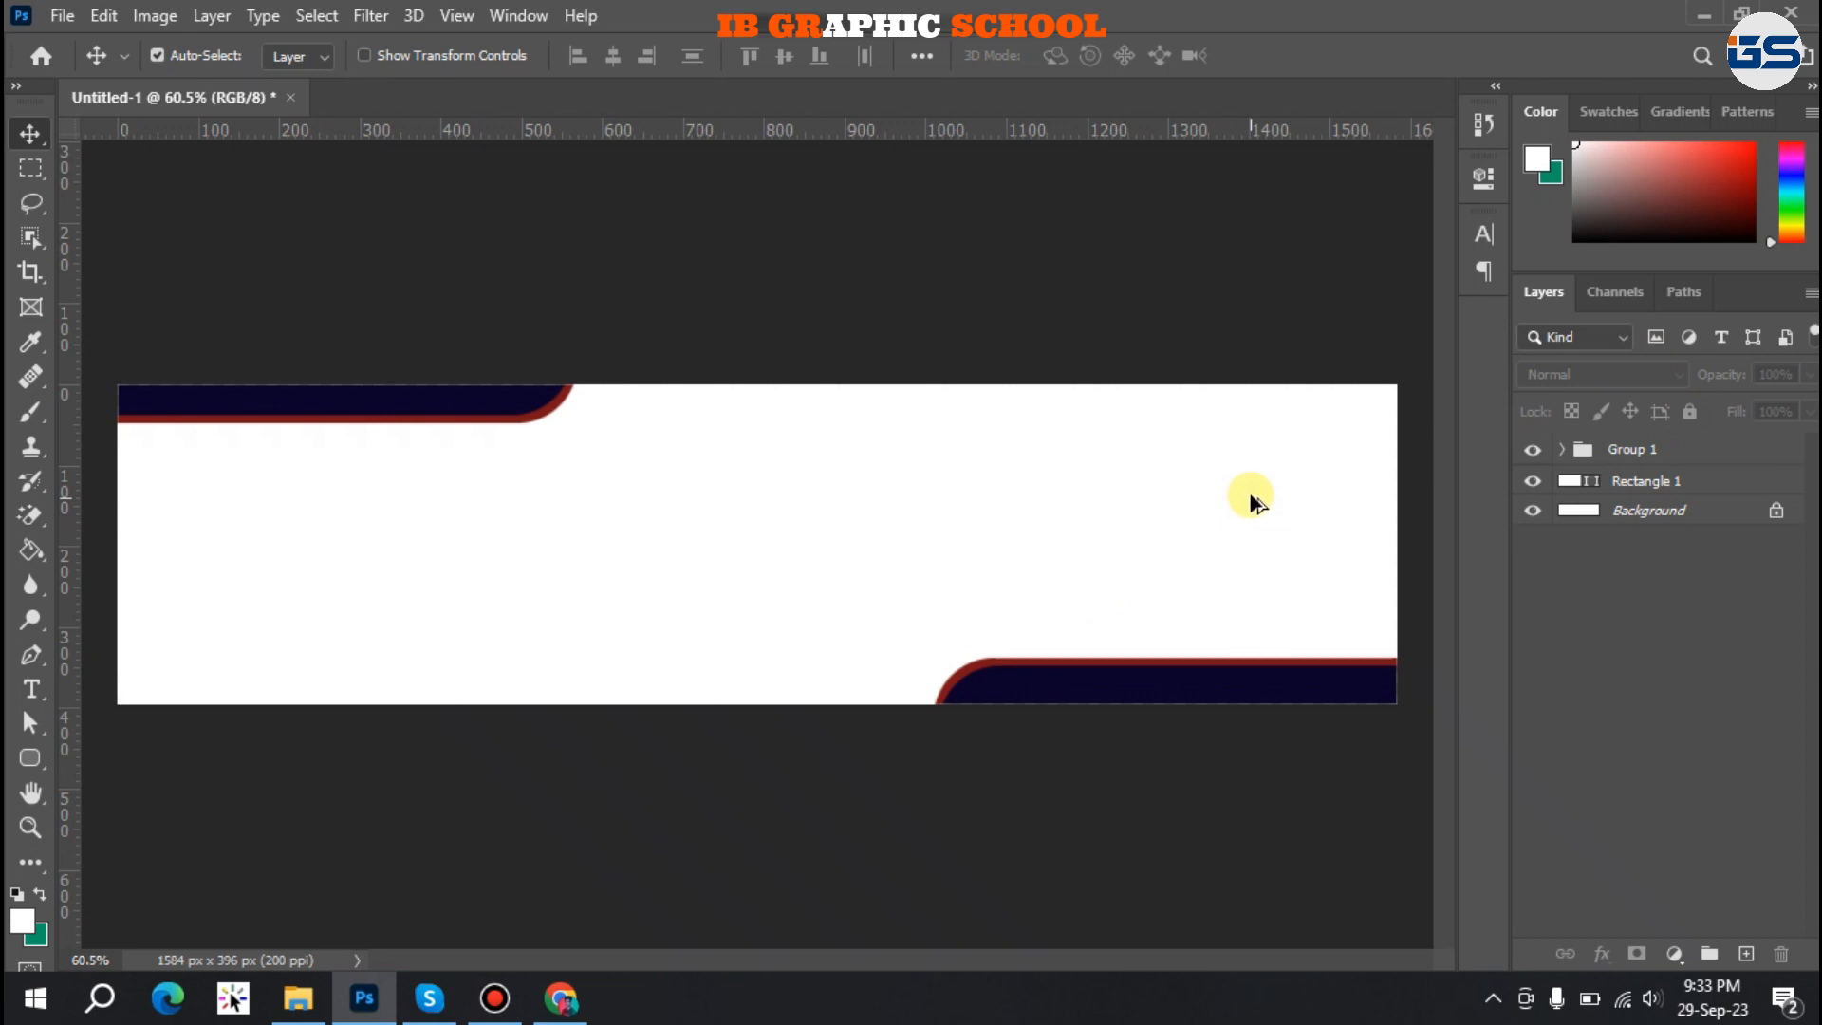
Draw a rounded rectangle about 594 × 323 px from the canvas's top edge past its right edge, and fill it with dark navy.
scroll(1250, 500, up, 3)
drag(1250, 491, 991, 480)
drag(27, 757, 144, 784)
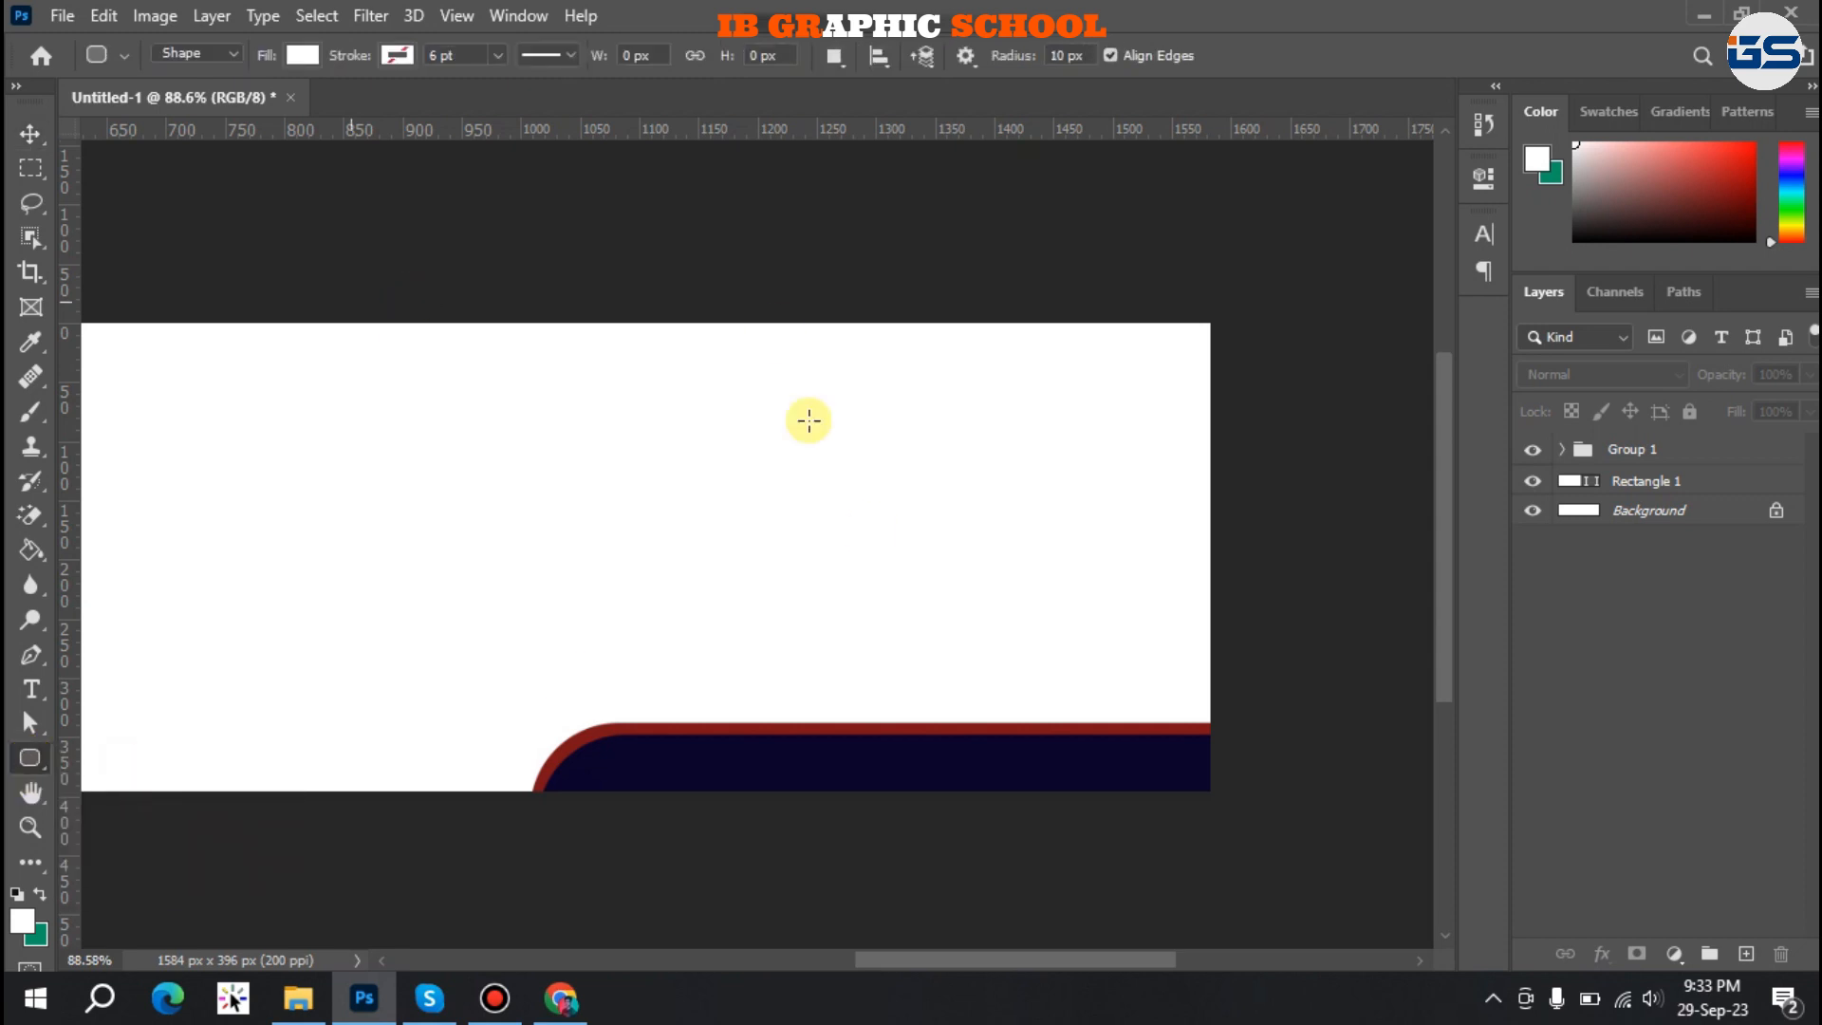
drag(654, 324, 1328, 703)
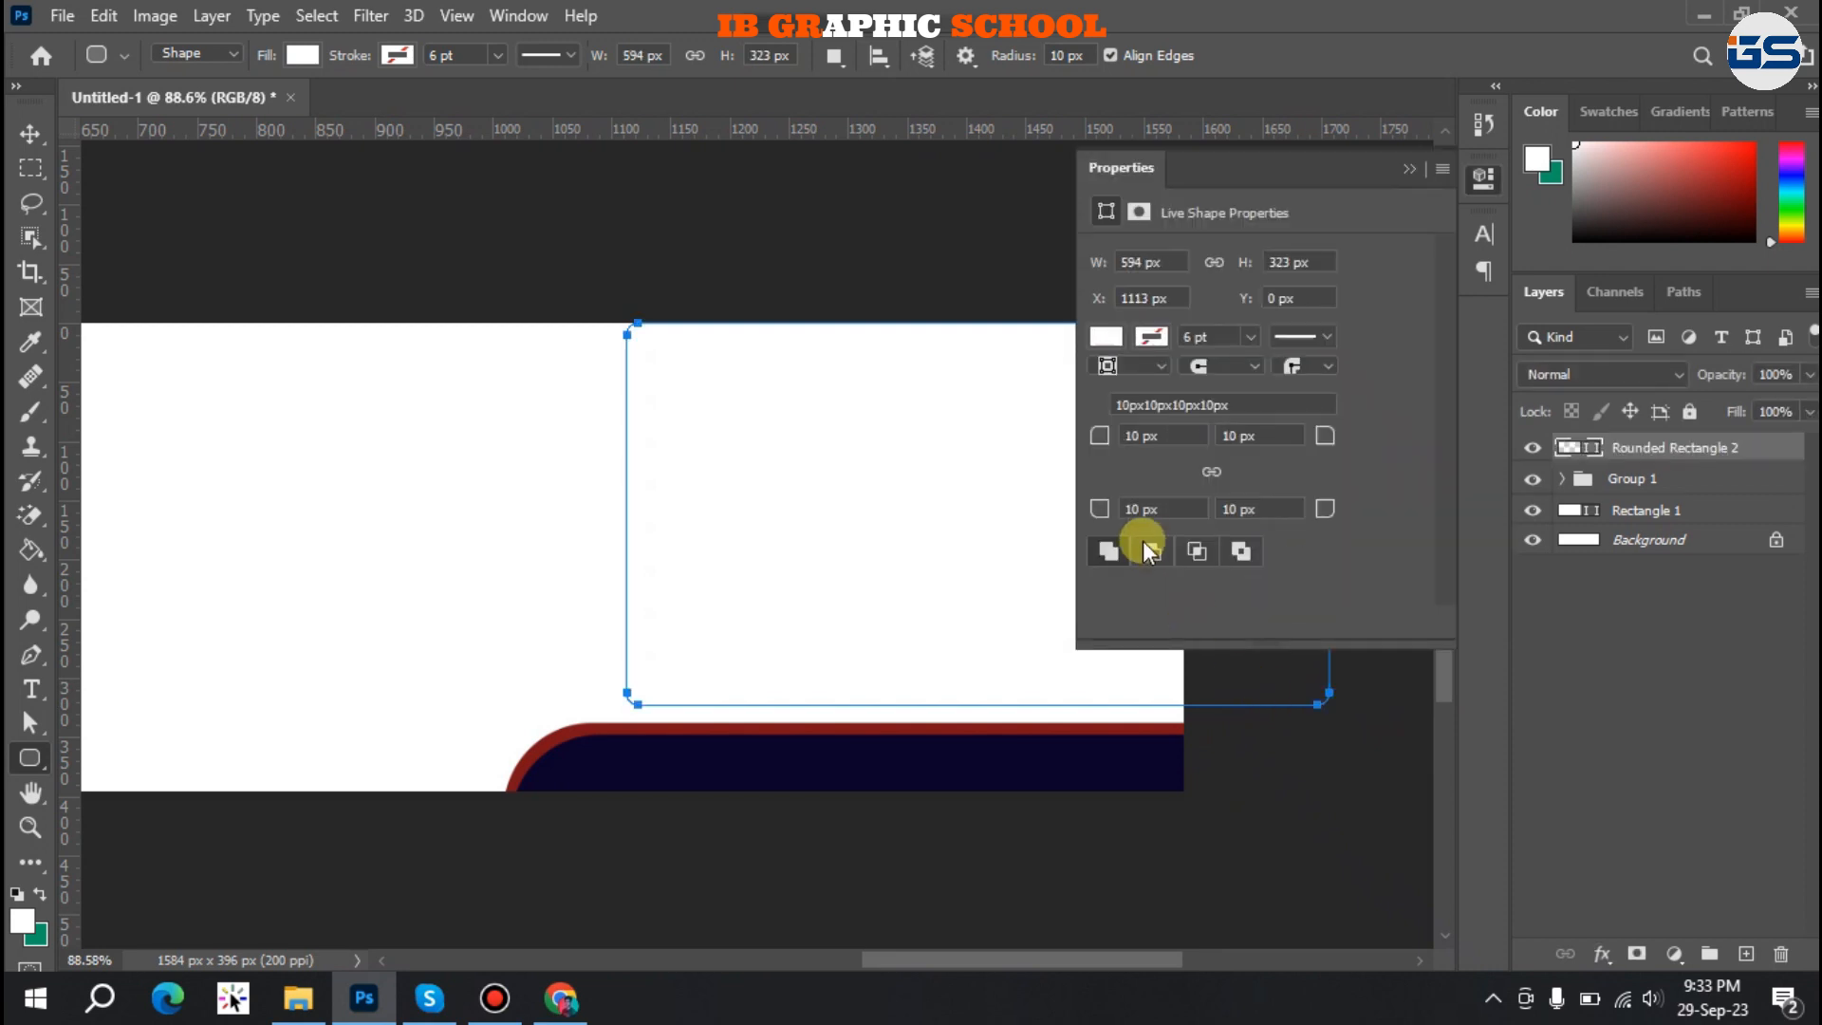
click(1106, 336)
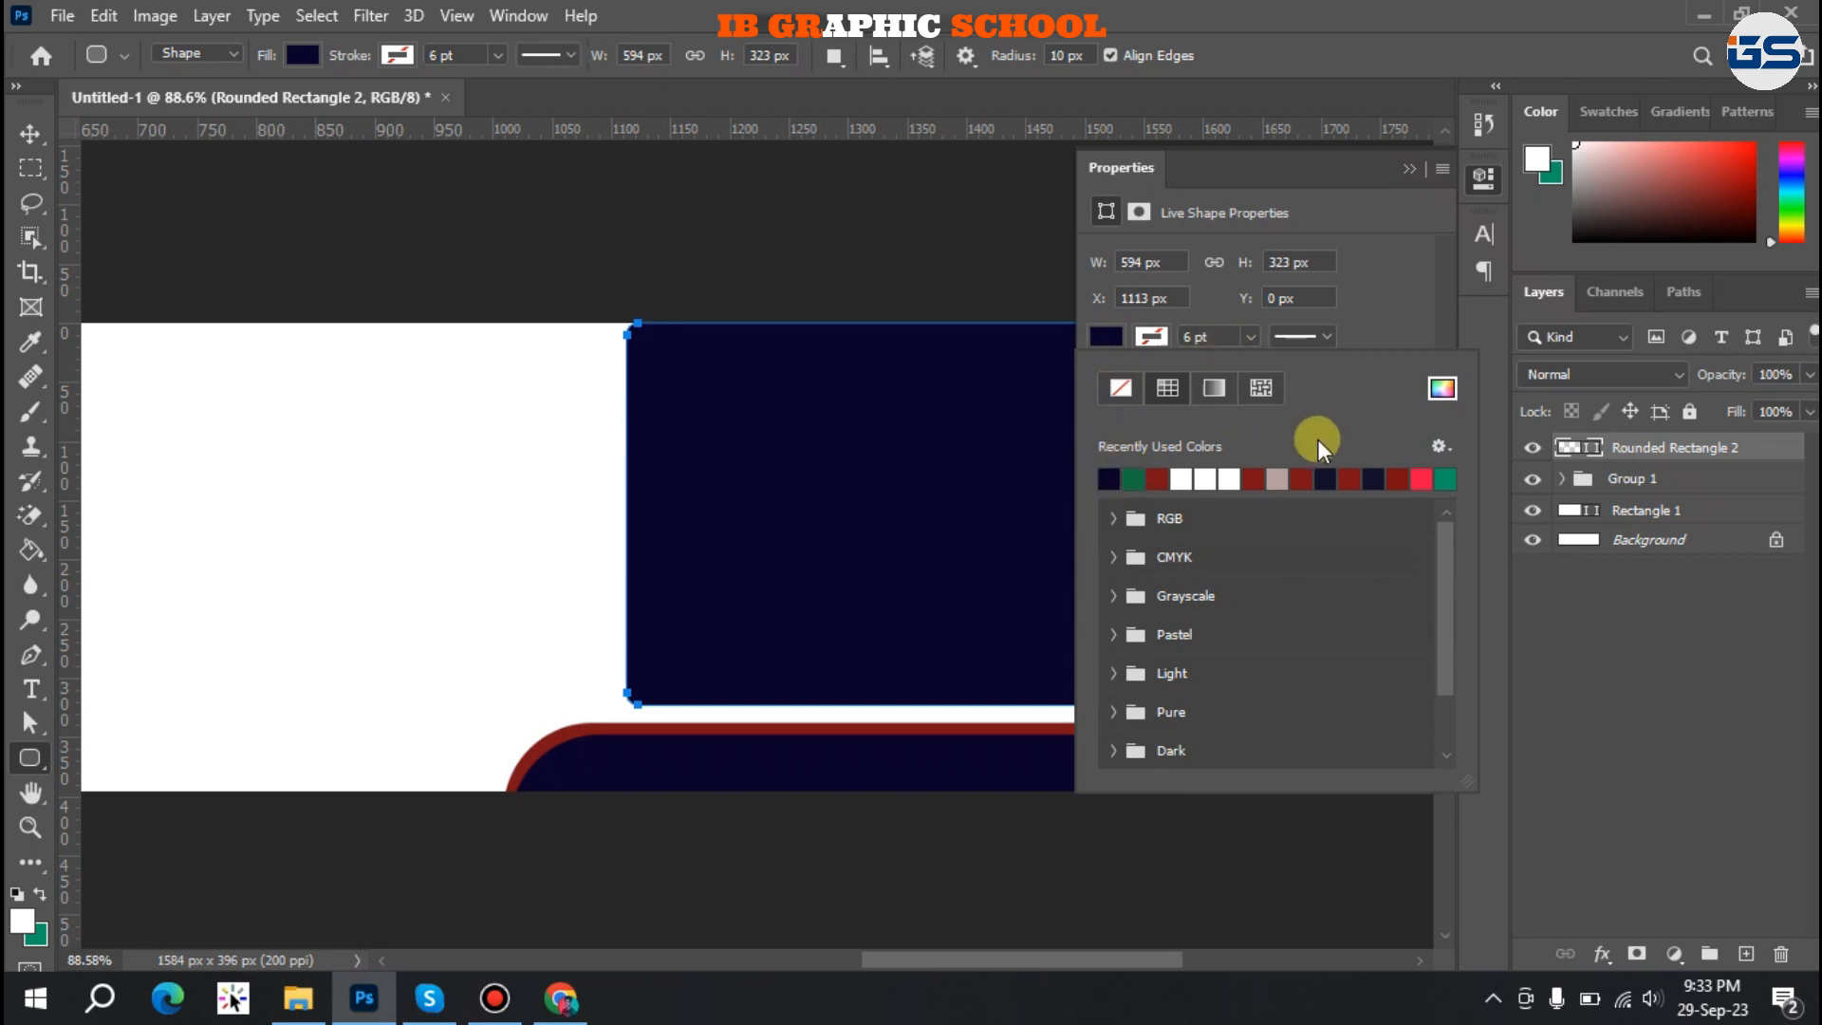
click(1342, 450)
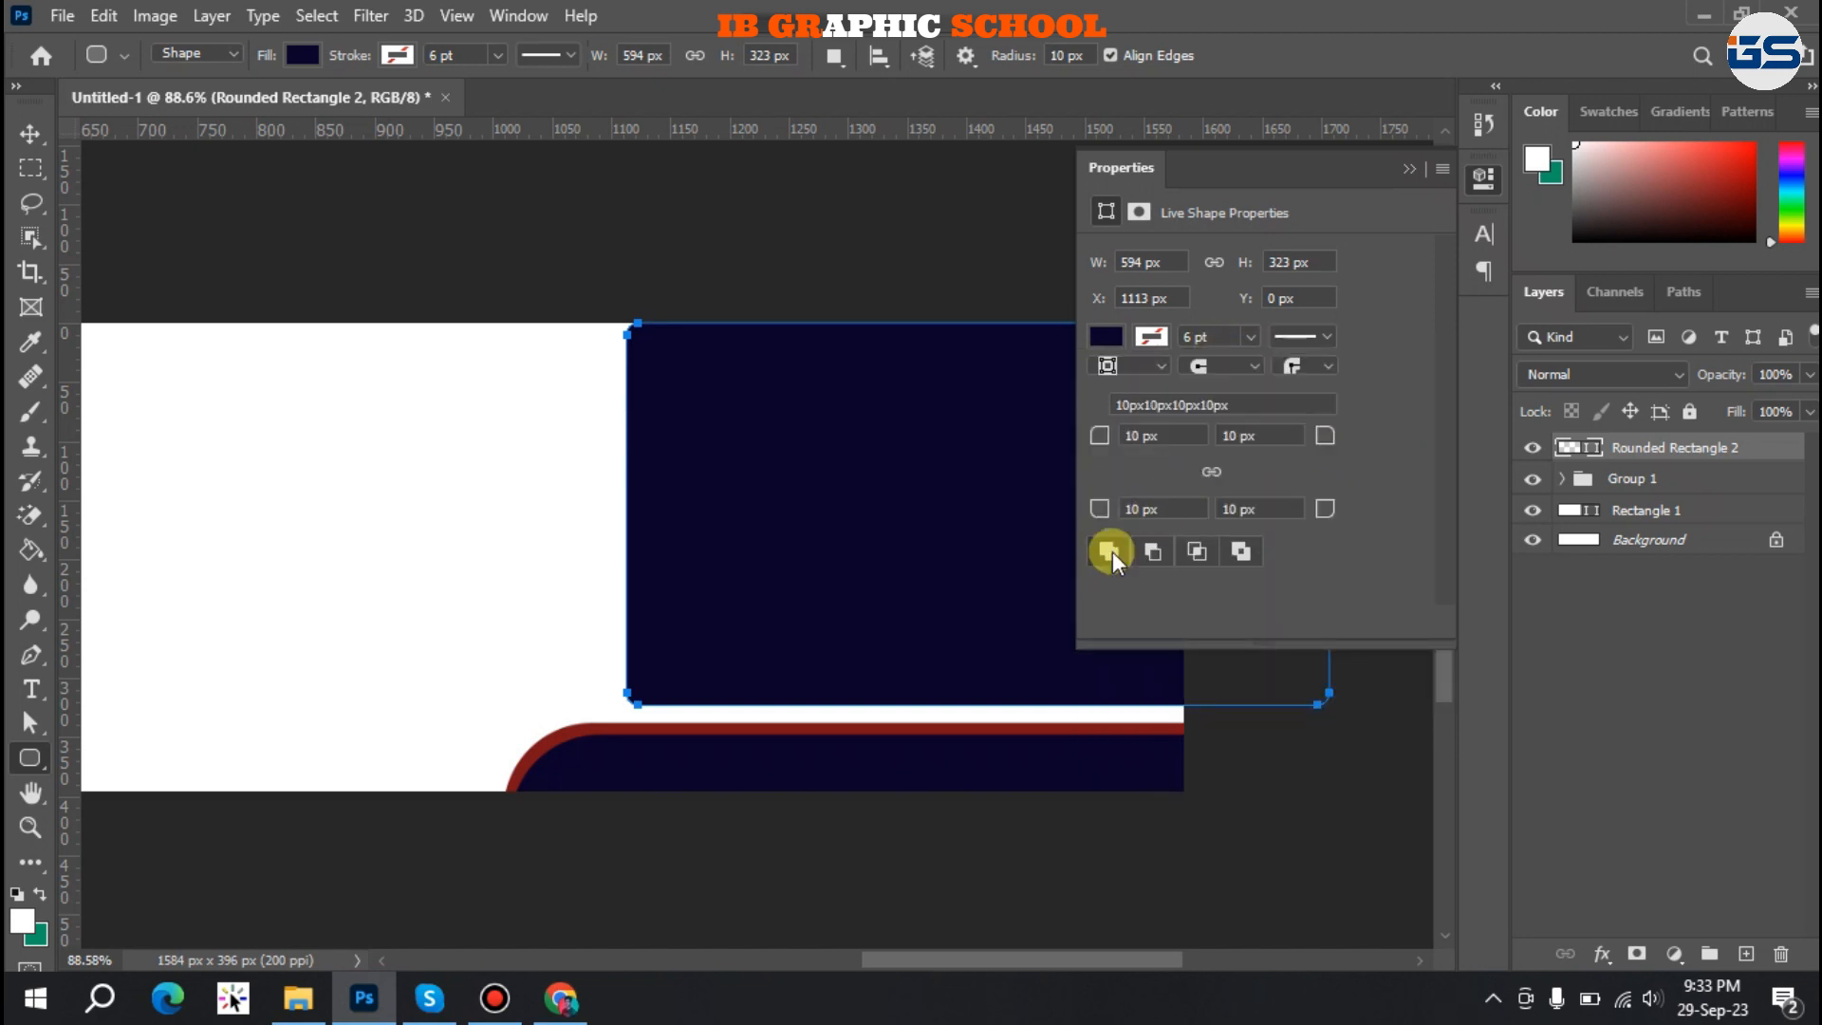
Round the navy shape's corners to 161.5 px, then unlink the radii and set only the lower-right corner to 83.5 px.
click(1164, 509)
click(1210, 471)
drag(1096, 508, 1395, 418)
click(1213, 474)
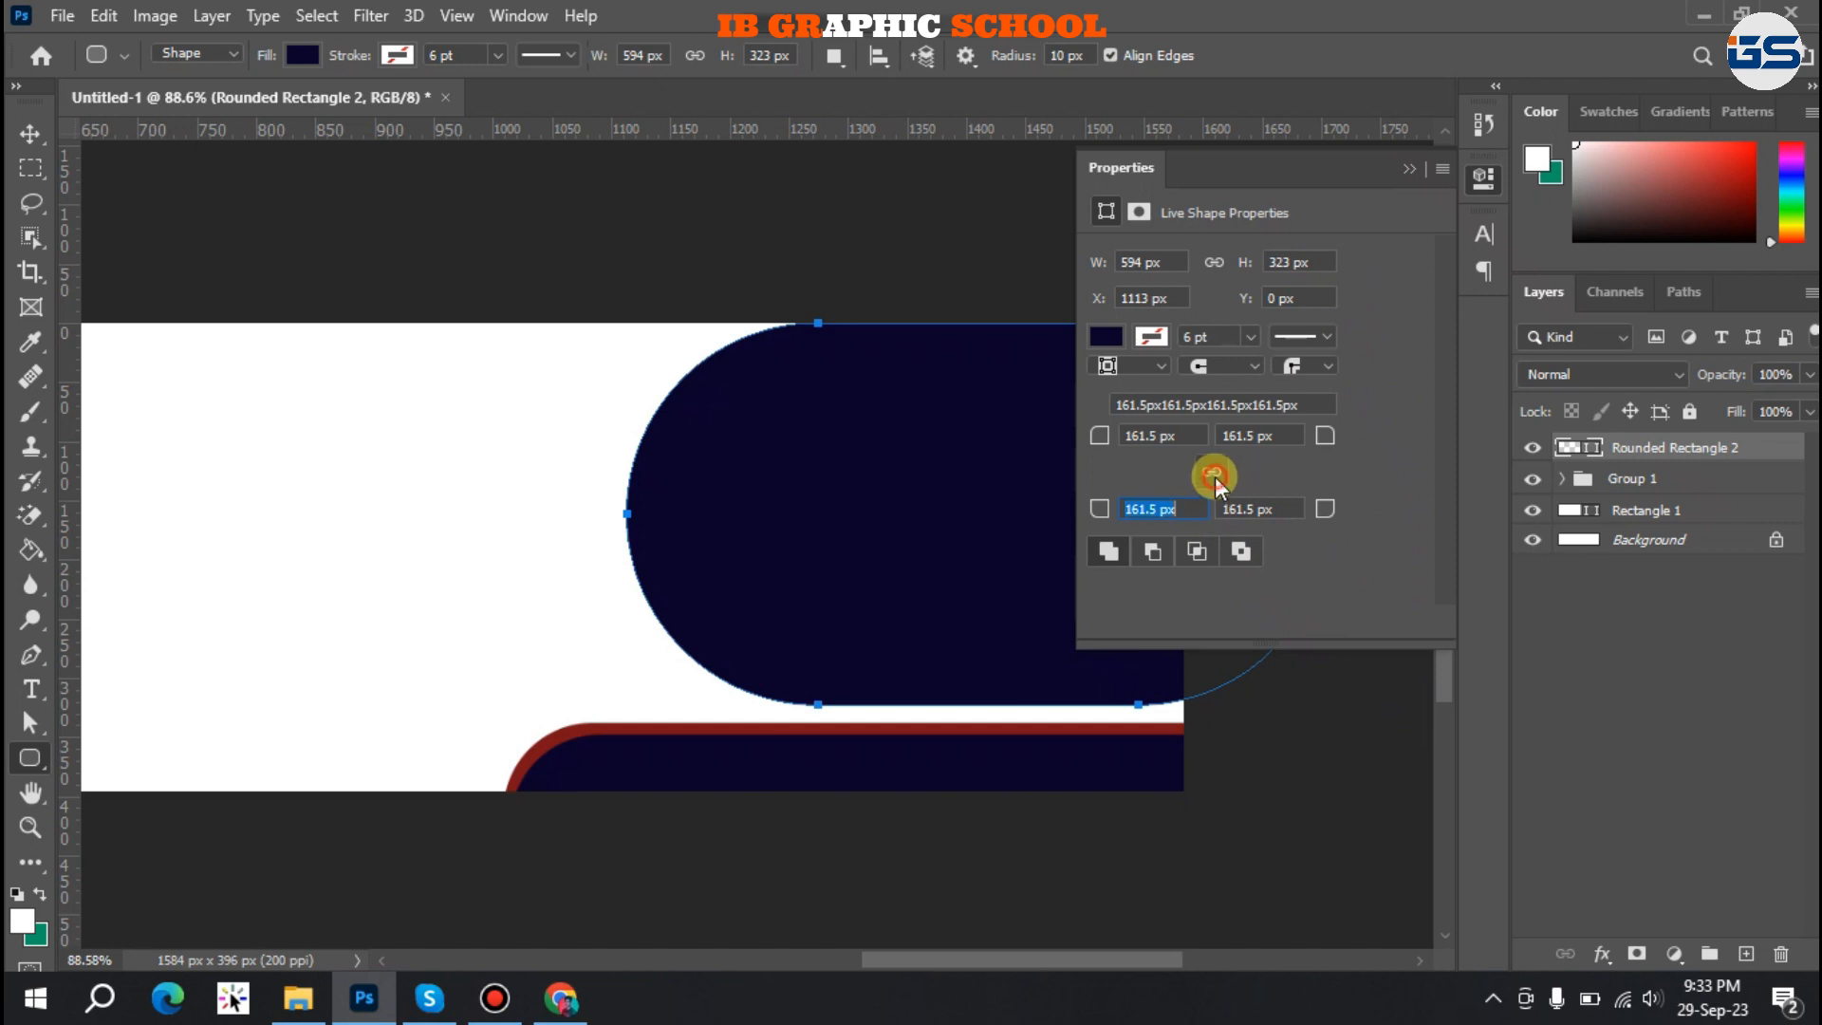
drag(1326, 509, 1226, 539)
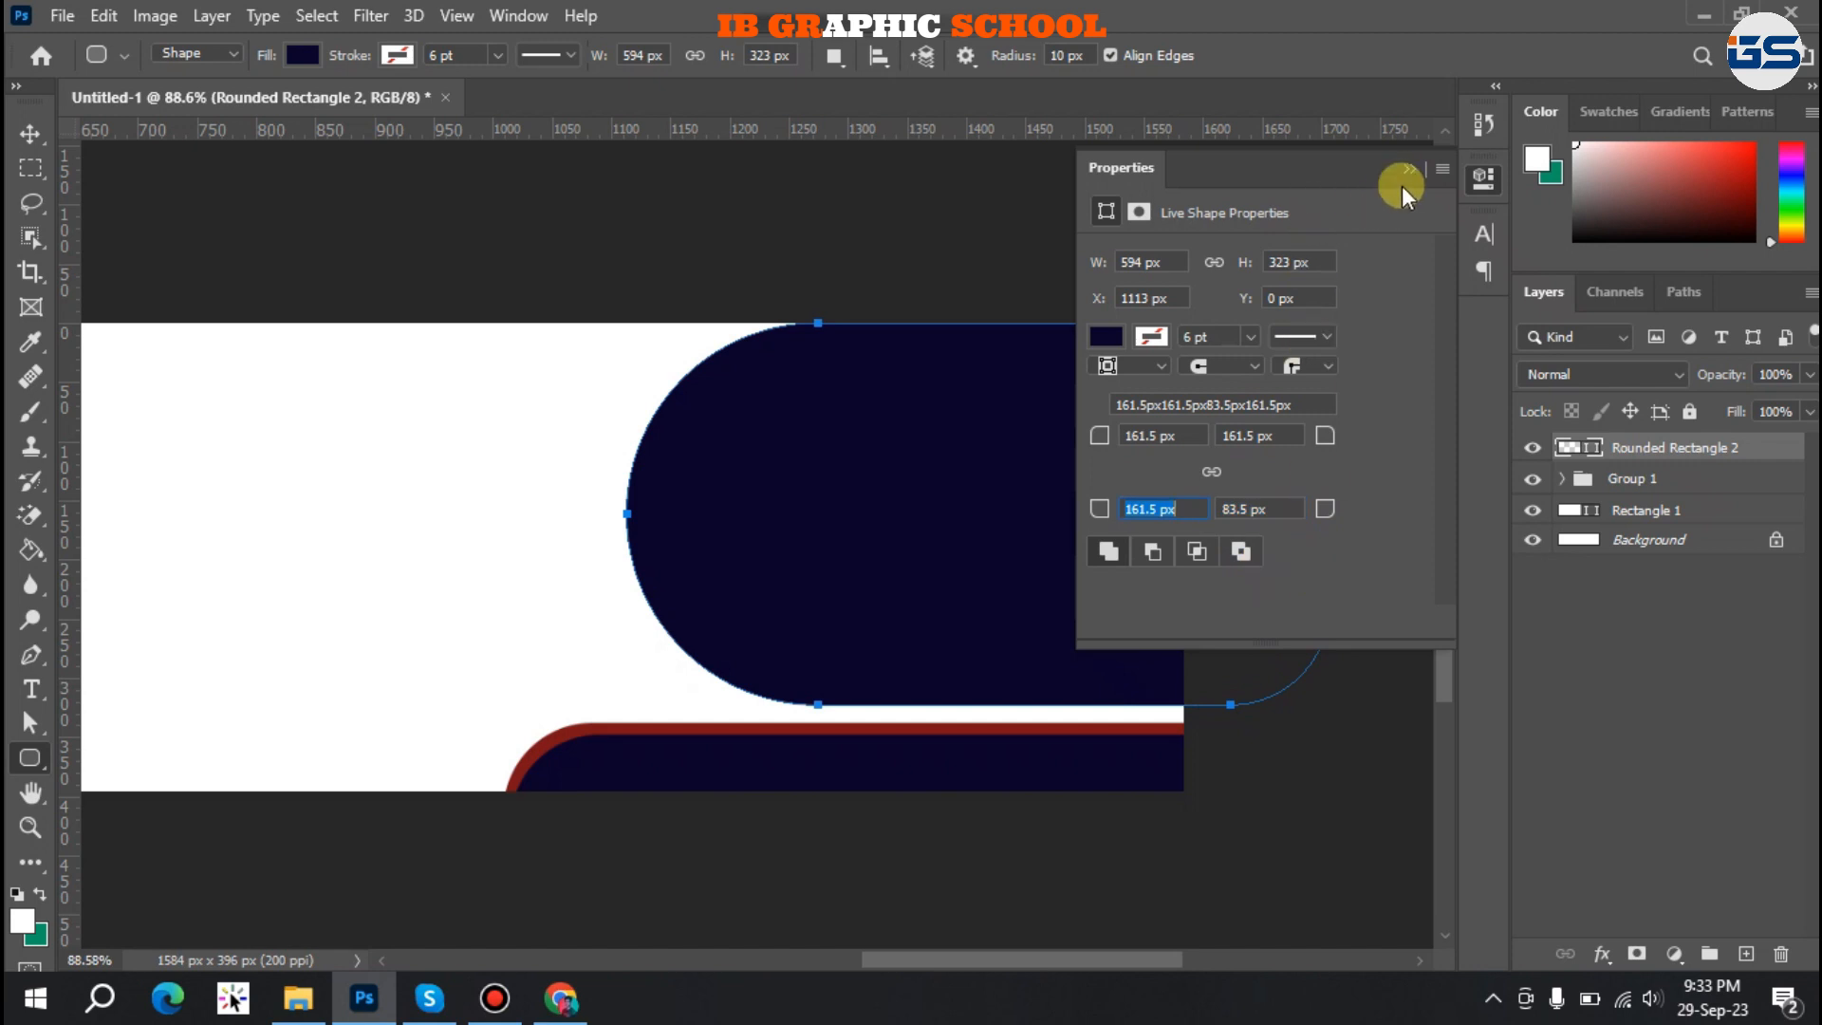
click(1406, 173)
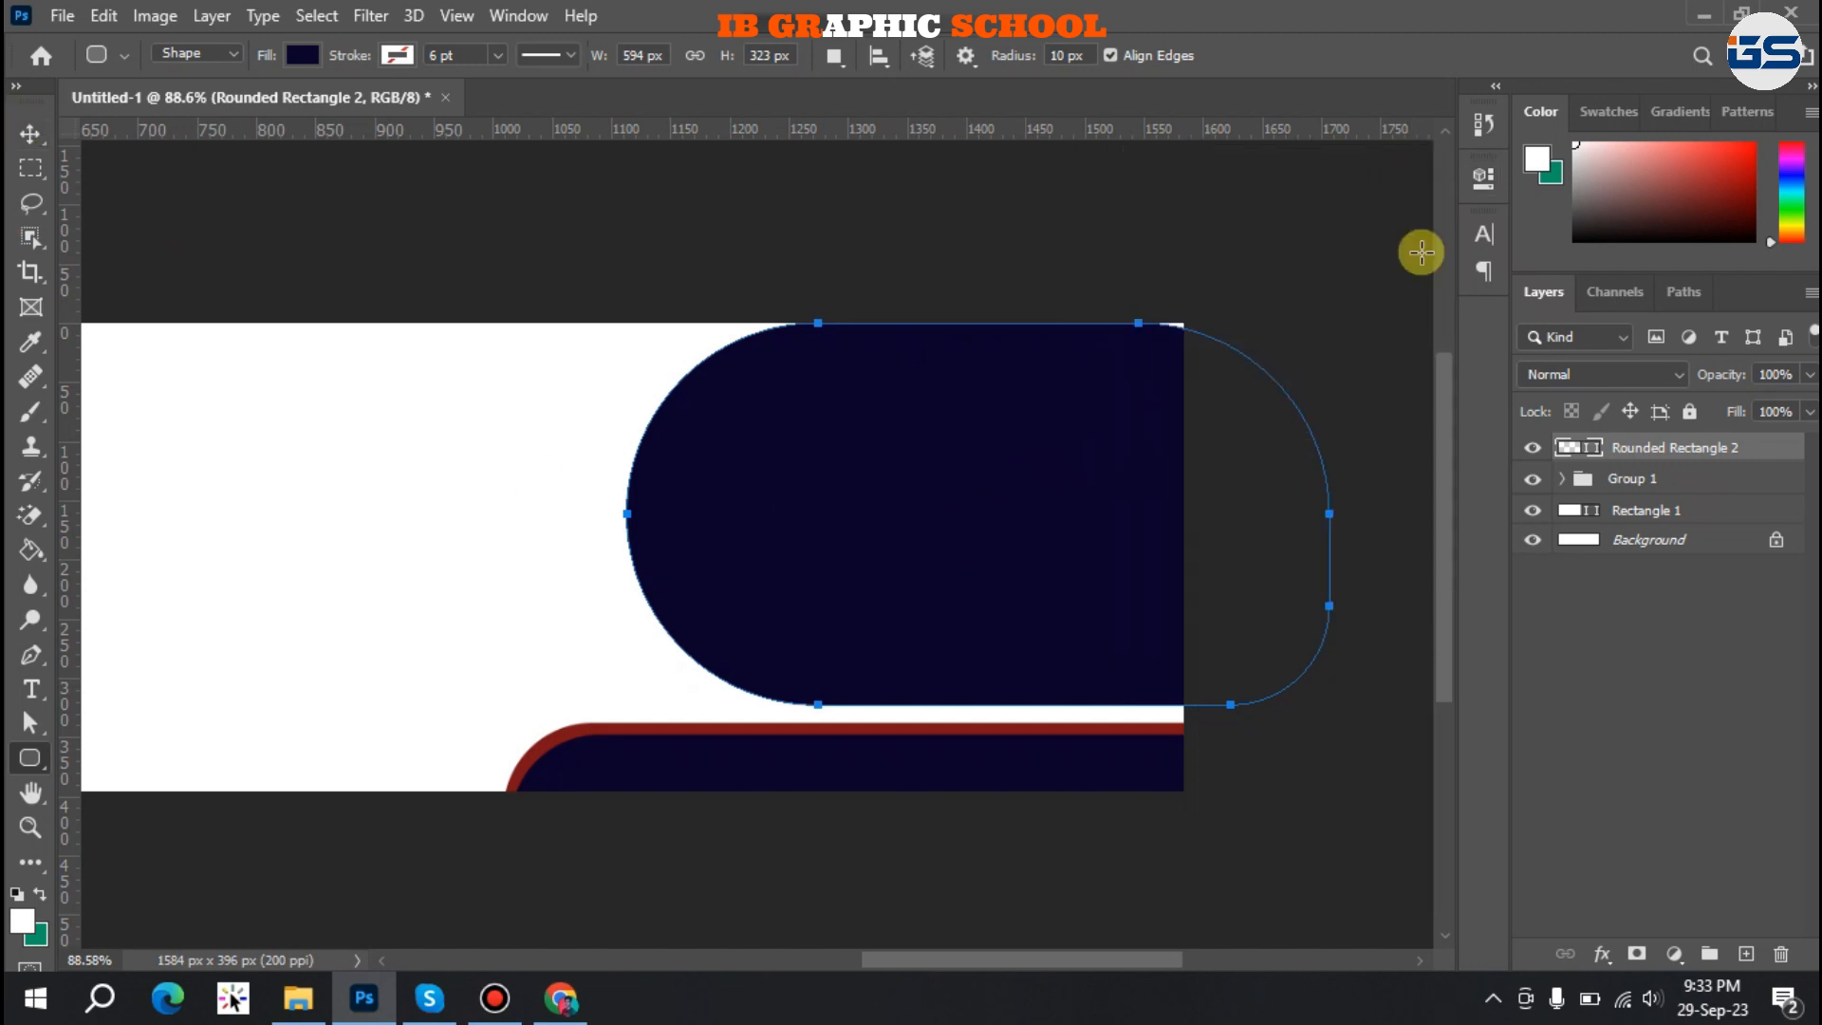
click(1483, 178)
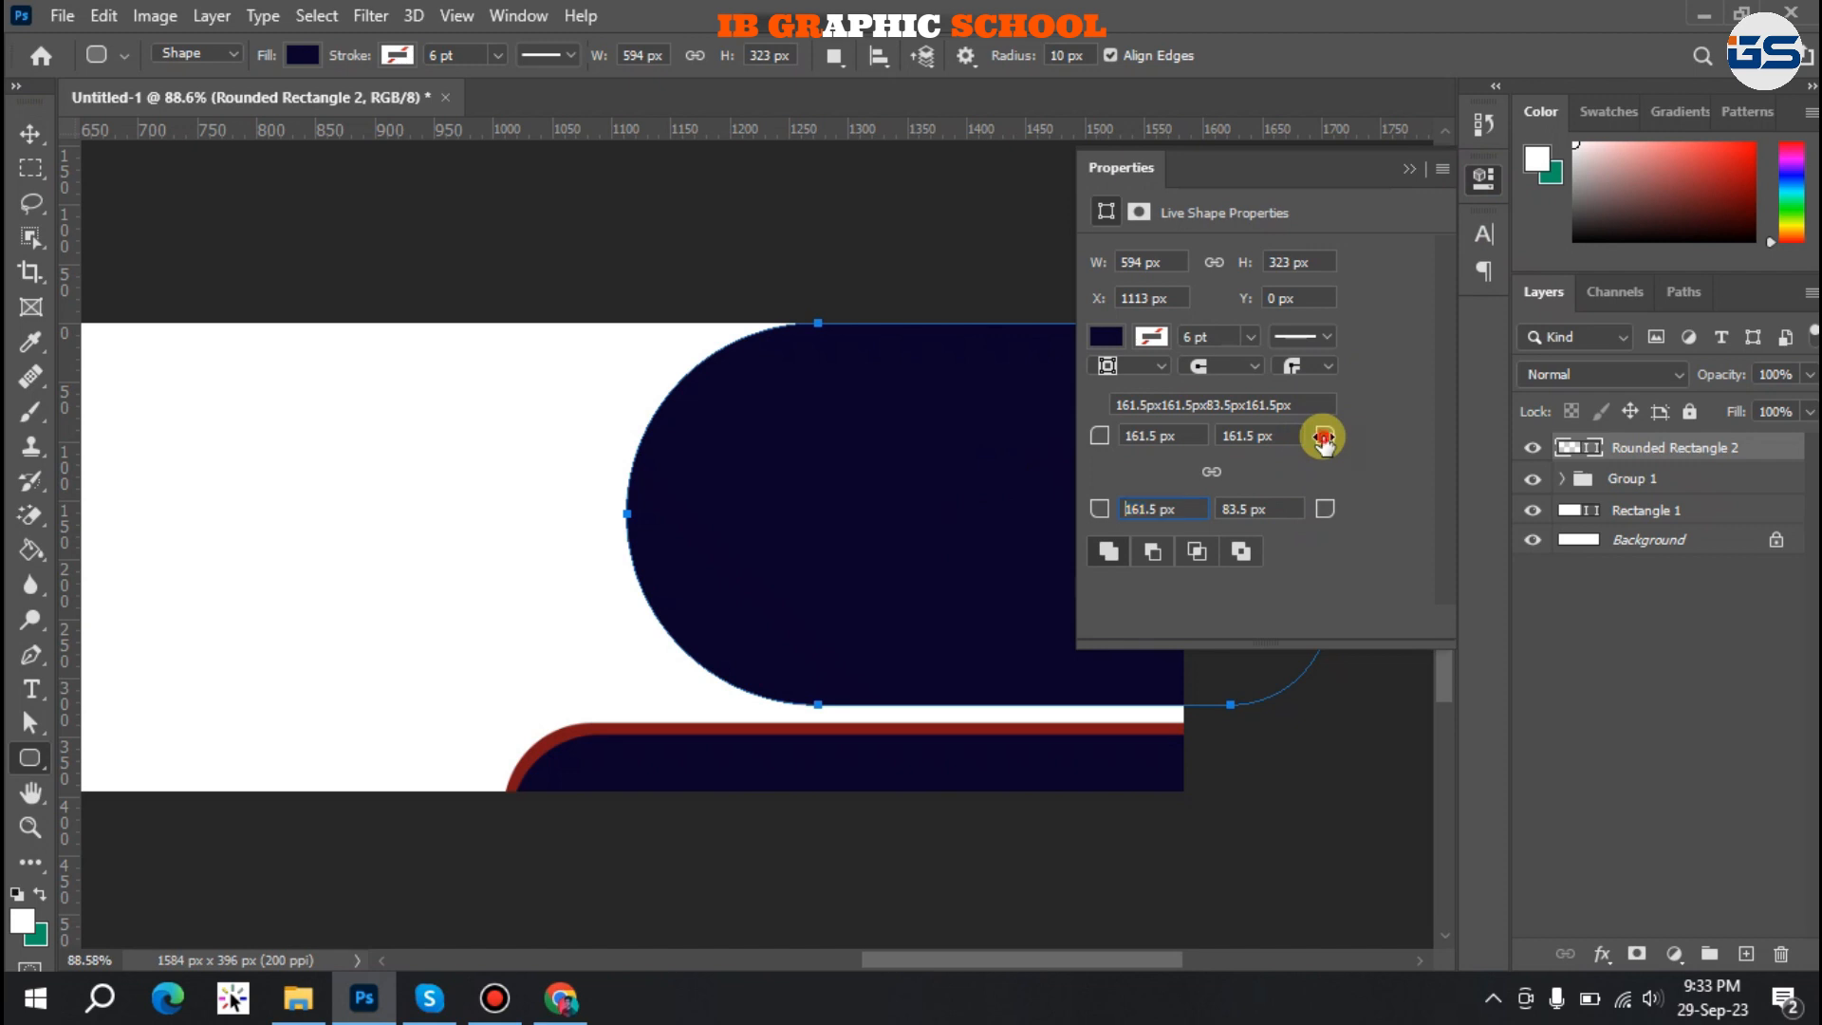
key(v)
click(1319, 698)
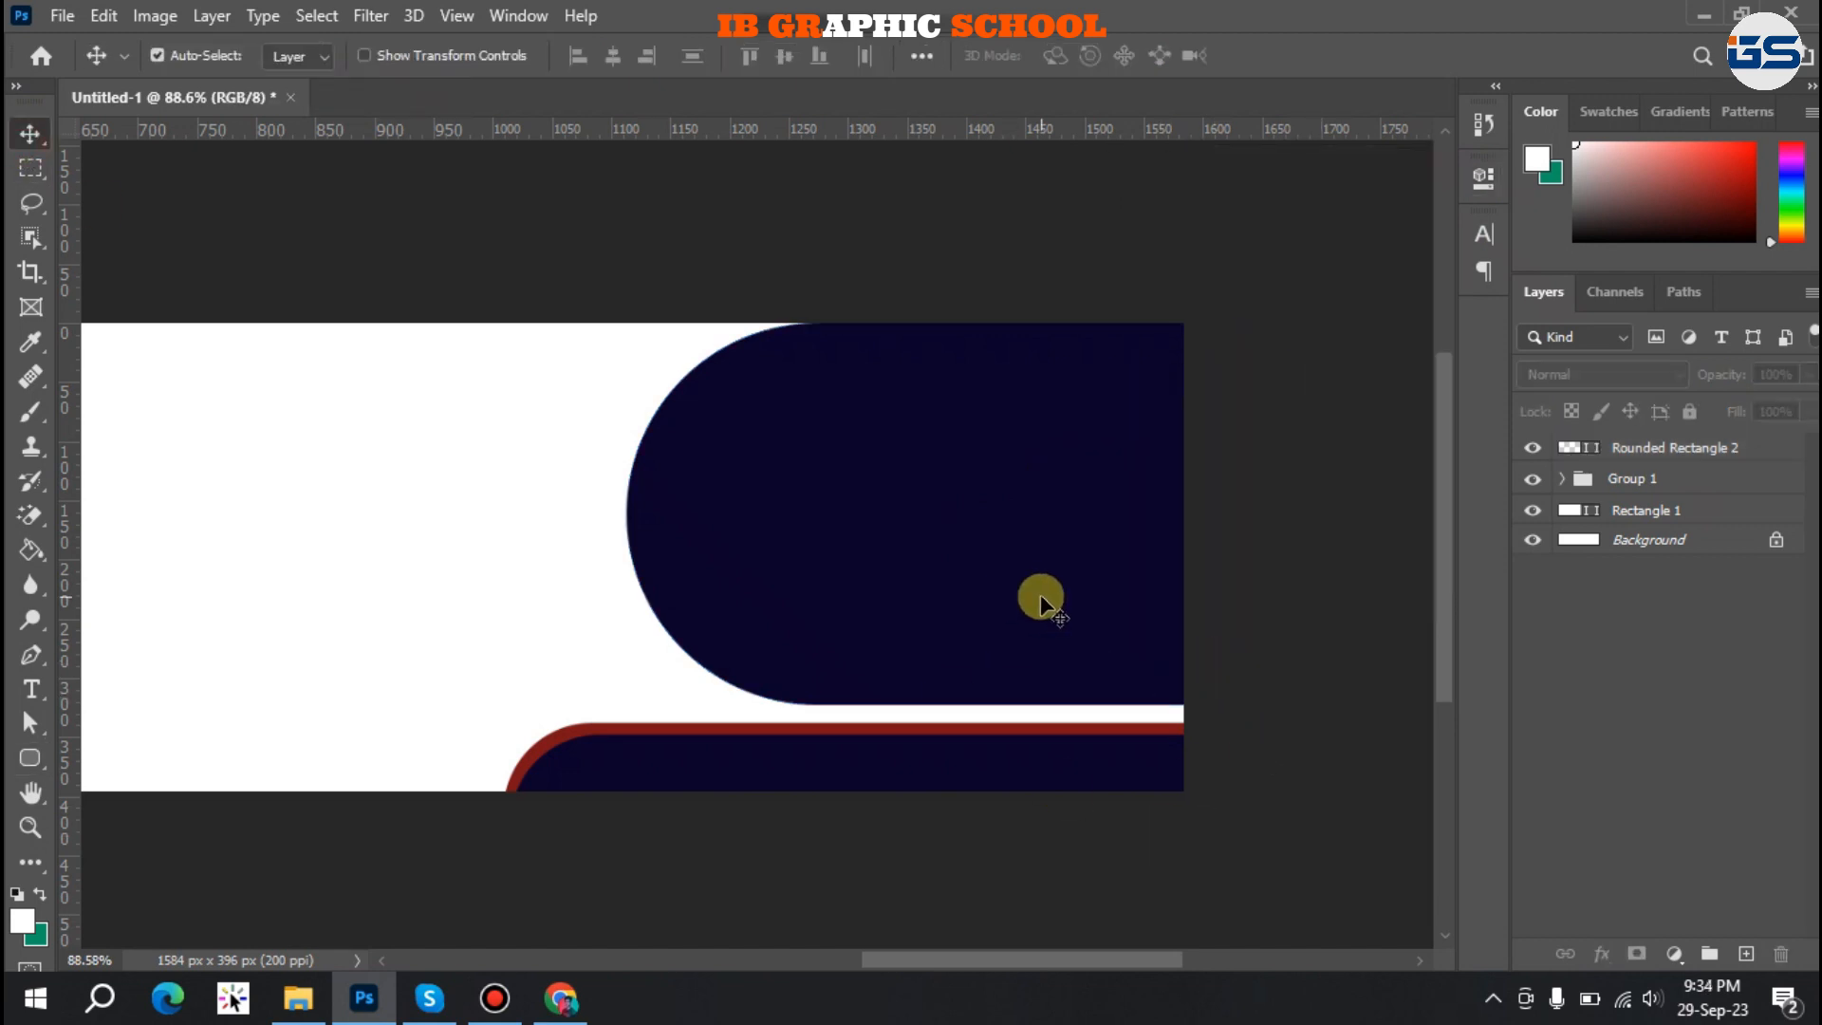
Draw a white circle about 288 px in diameter and move it inside the navy shape's rounded left end.
click(36, 744)
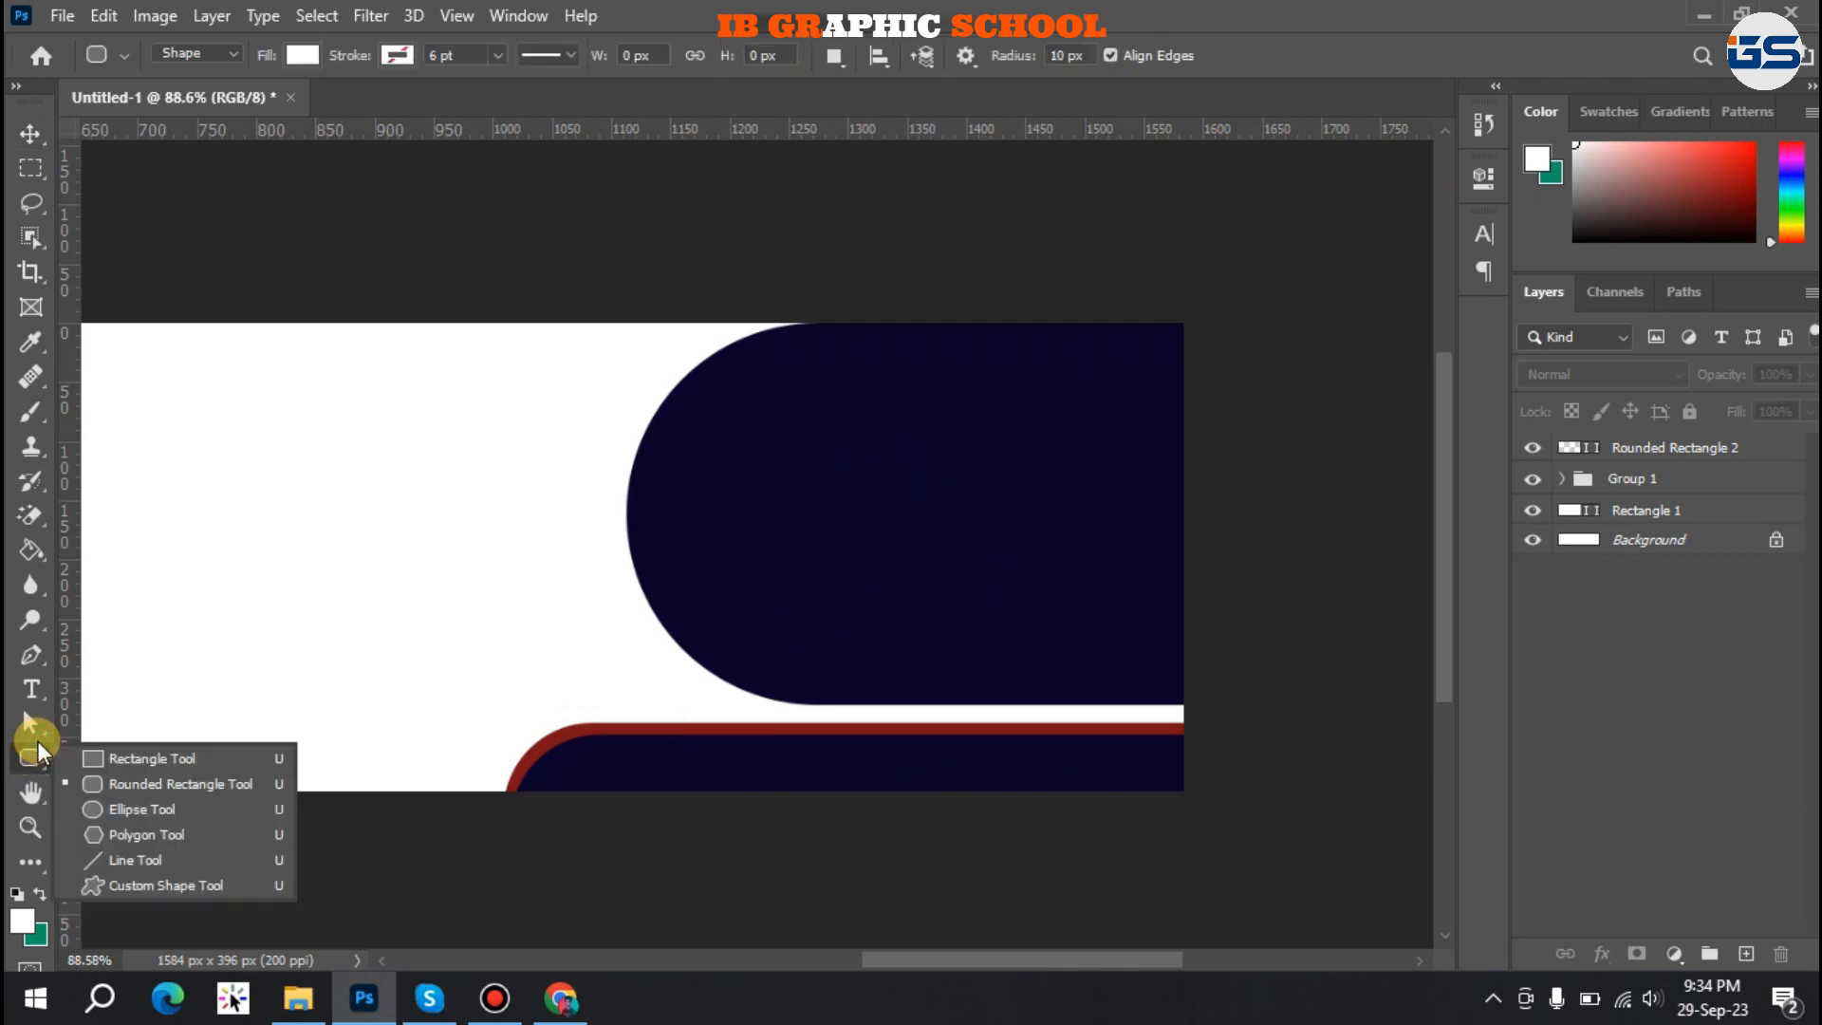
click(121, 809)
drag(739, 456, 1081, 883)
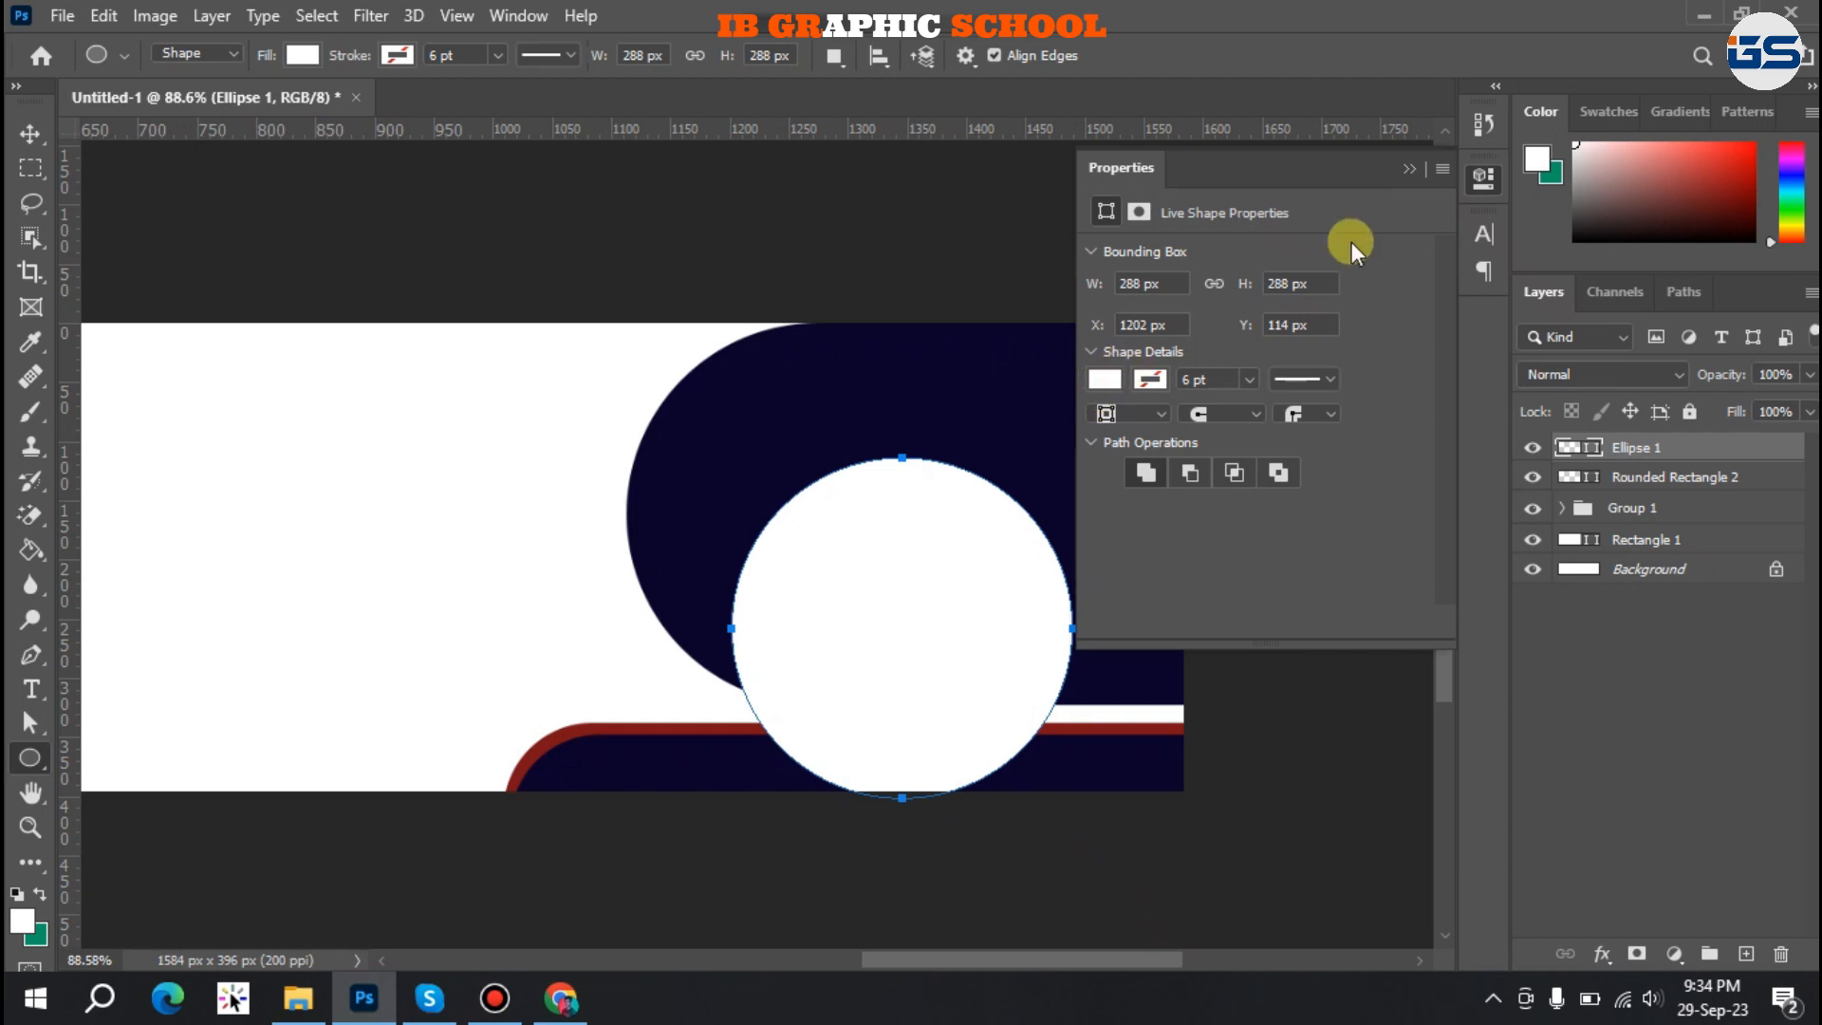
click(1407, 175)
click(30, 132)
drag(813, 657, 753, 529)
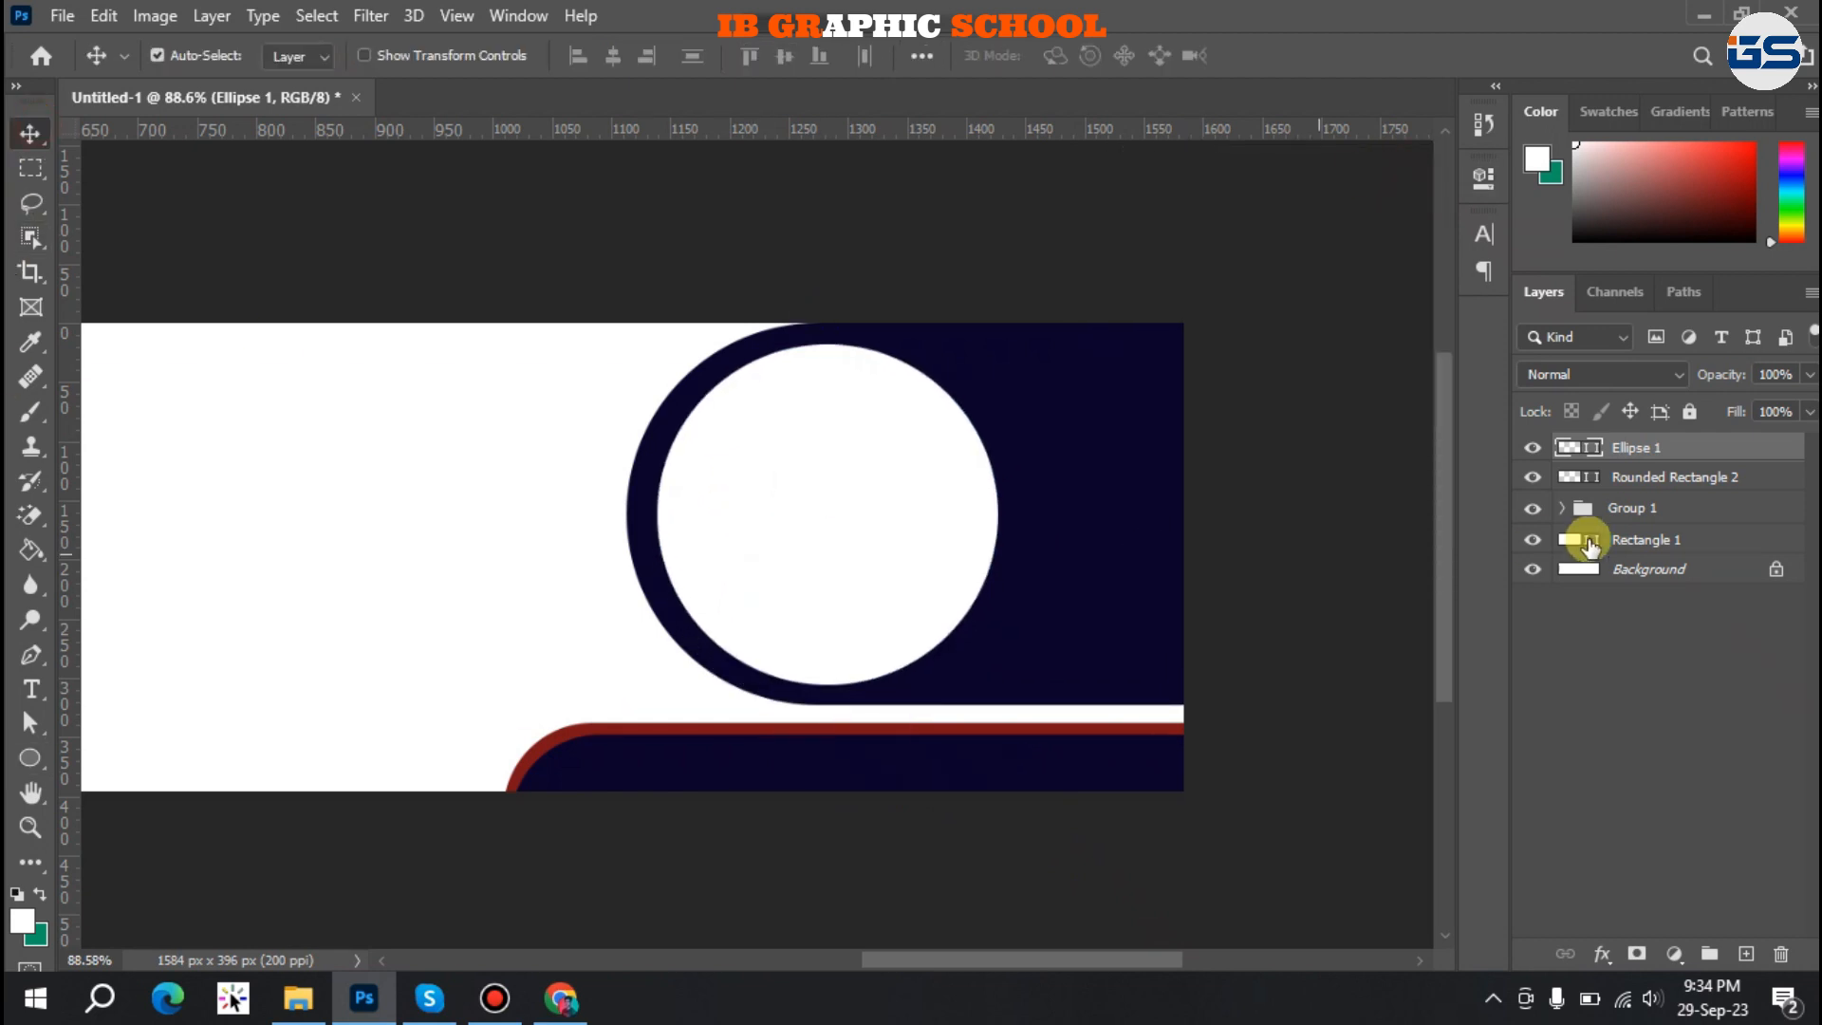
Align the white circle and the large navy rounded shape by their left edges.
shift+click(1705, 482)
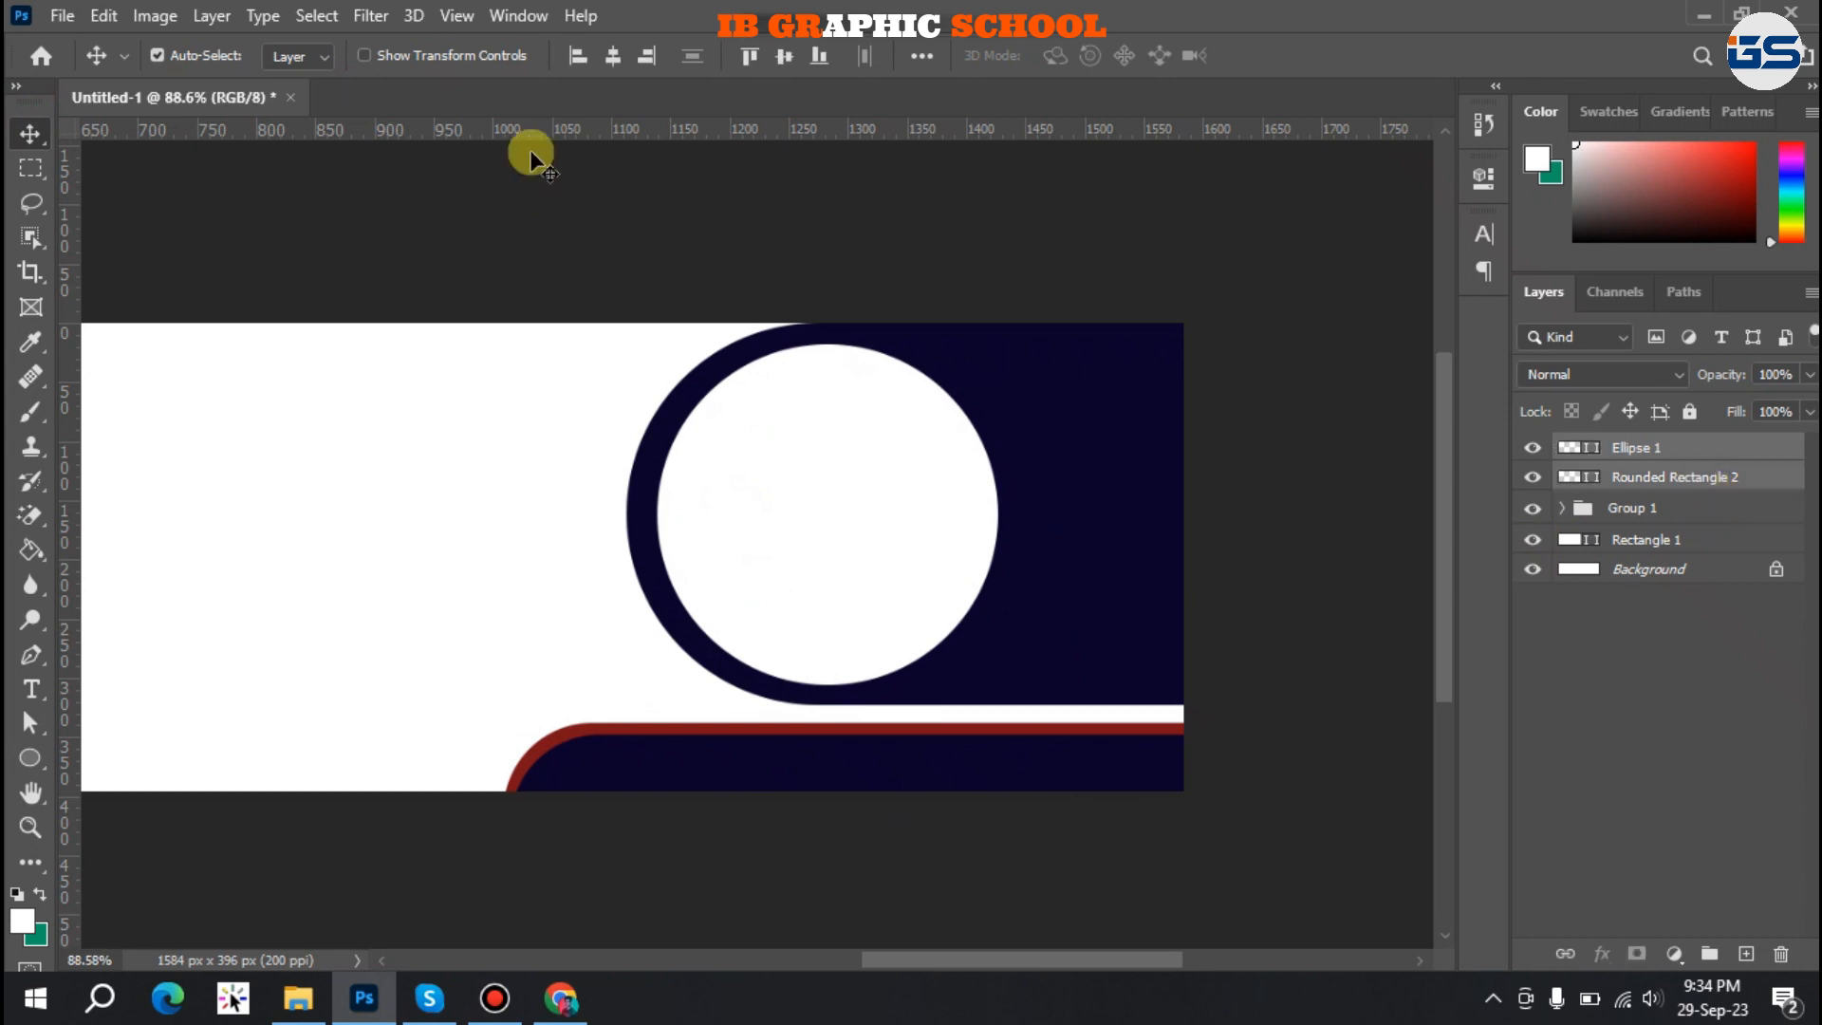
click(570, 58)
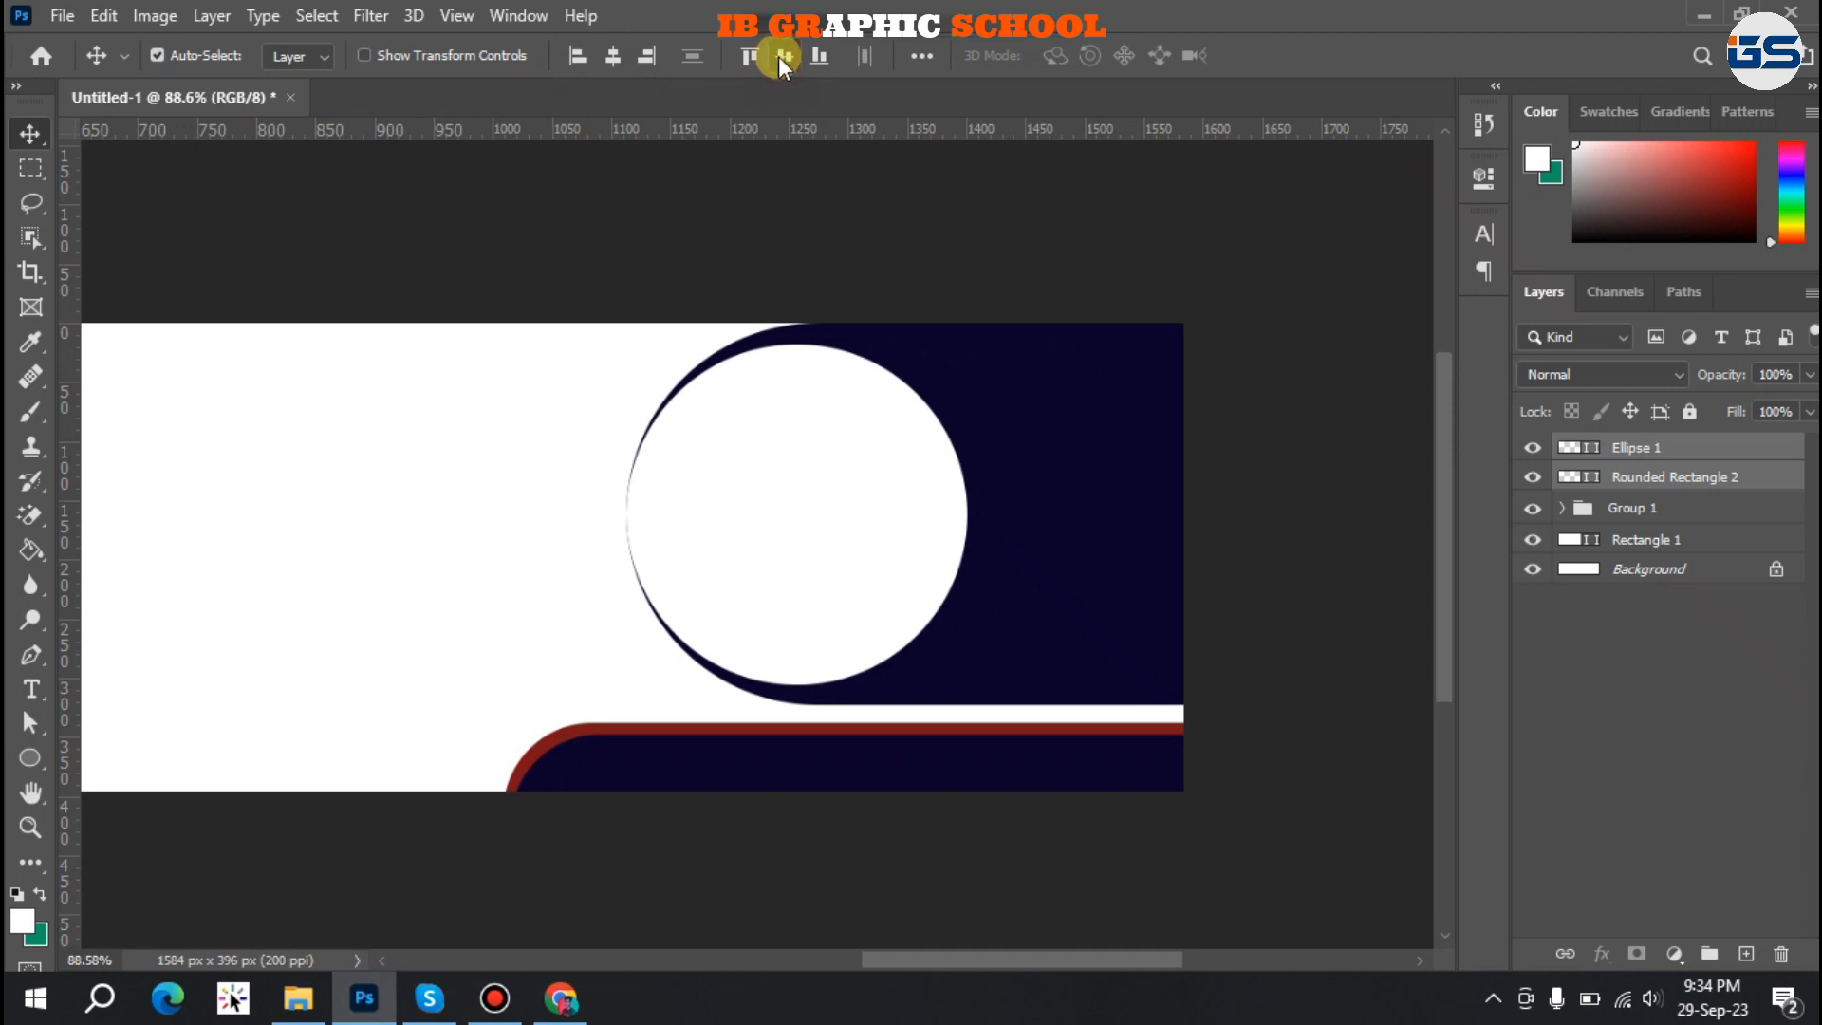
click(1594, 718)
Nudge the white circle about 9 px to the right to leave a thin navy rim on its left.
click(810, 535)
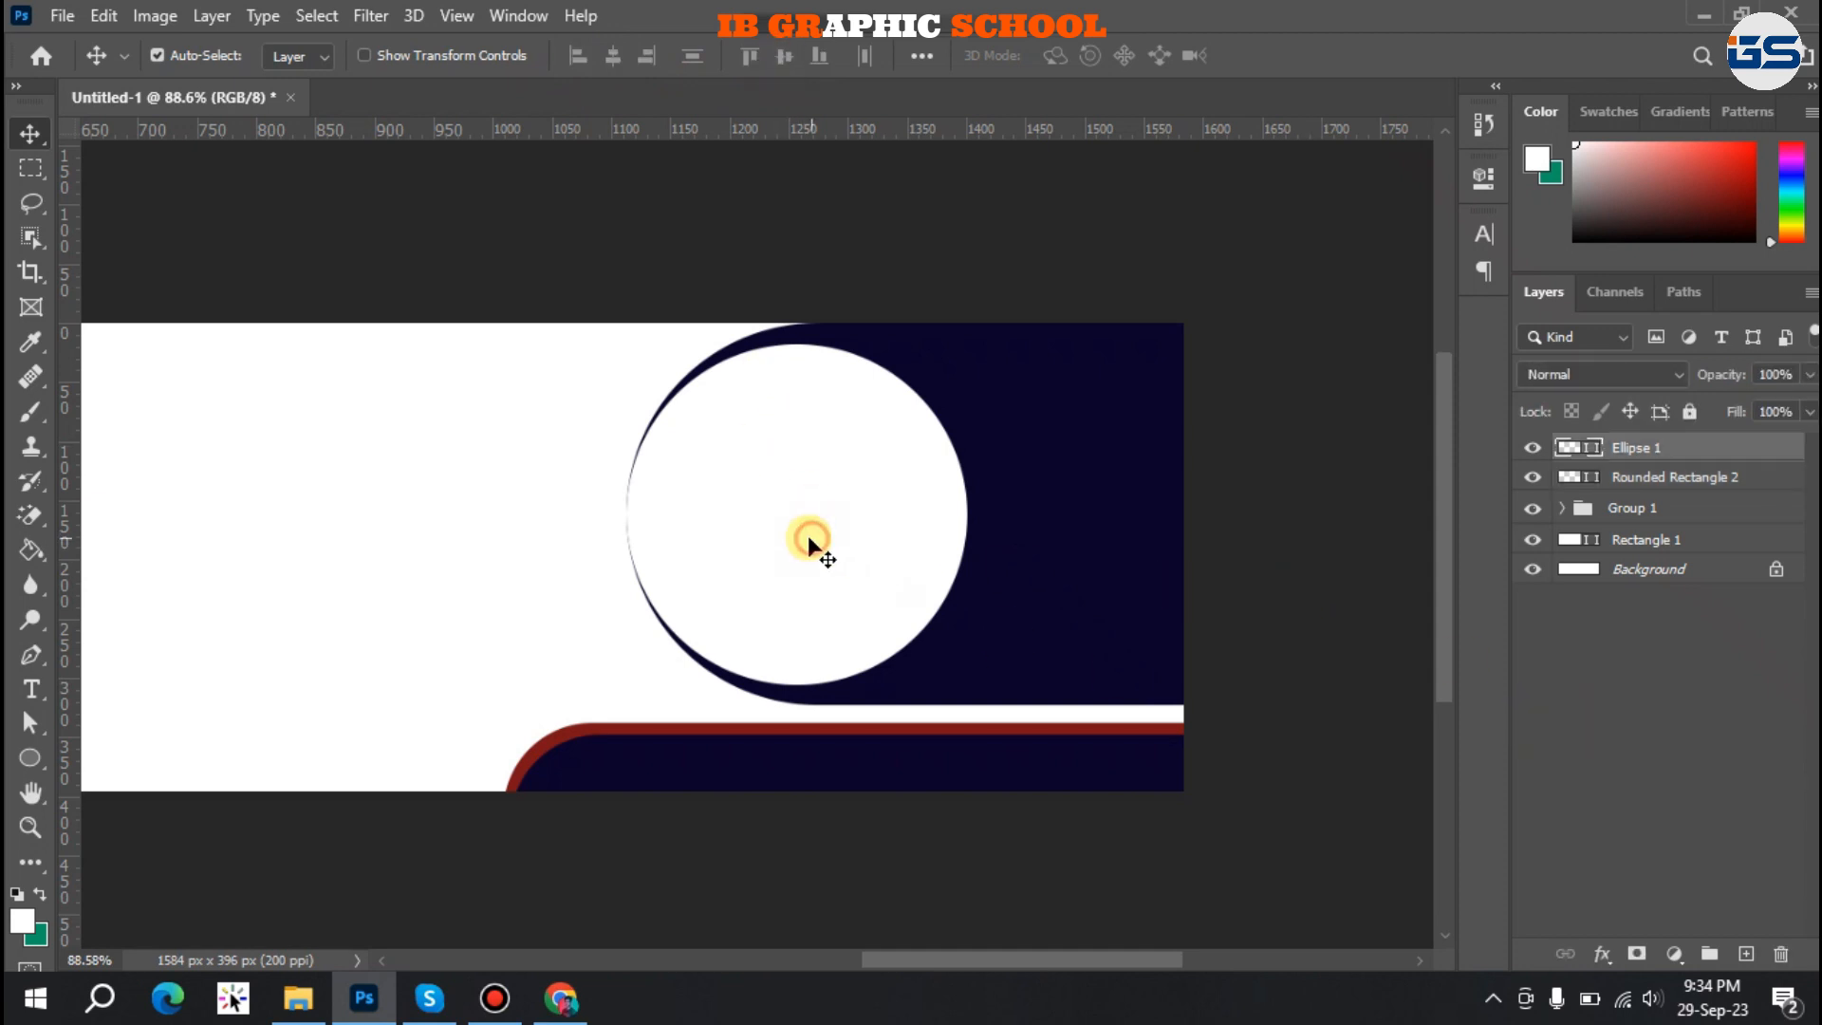
key(Right)
key(Right)
key(Right)
key(Right)
key(Right)
key(Right)
key(Right)
key(Right)
key(Right)
key(Right)
key(Right)
key(Right)
key(Right)
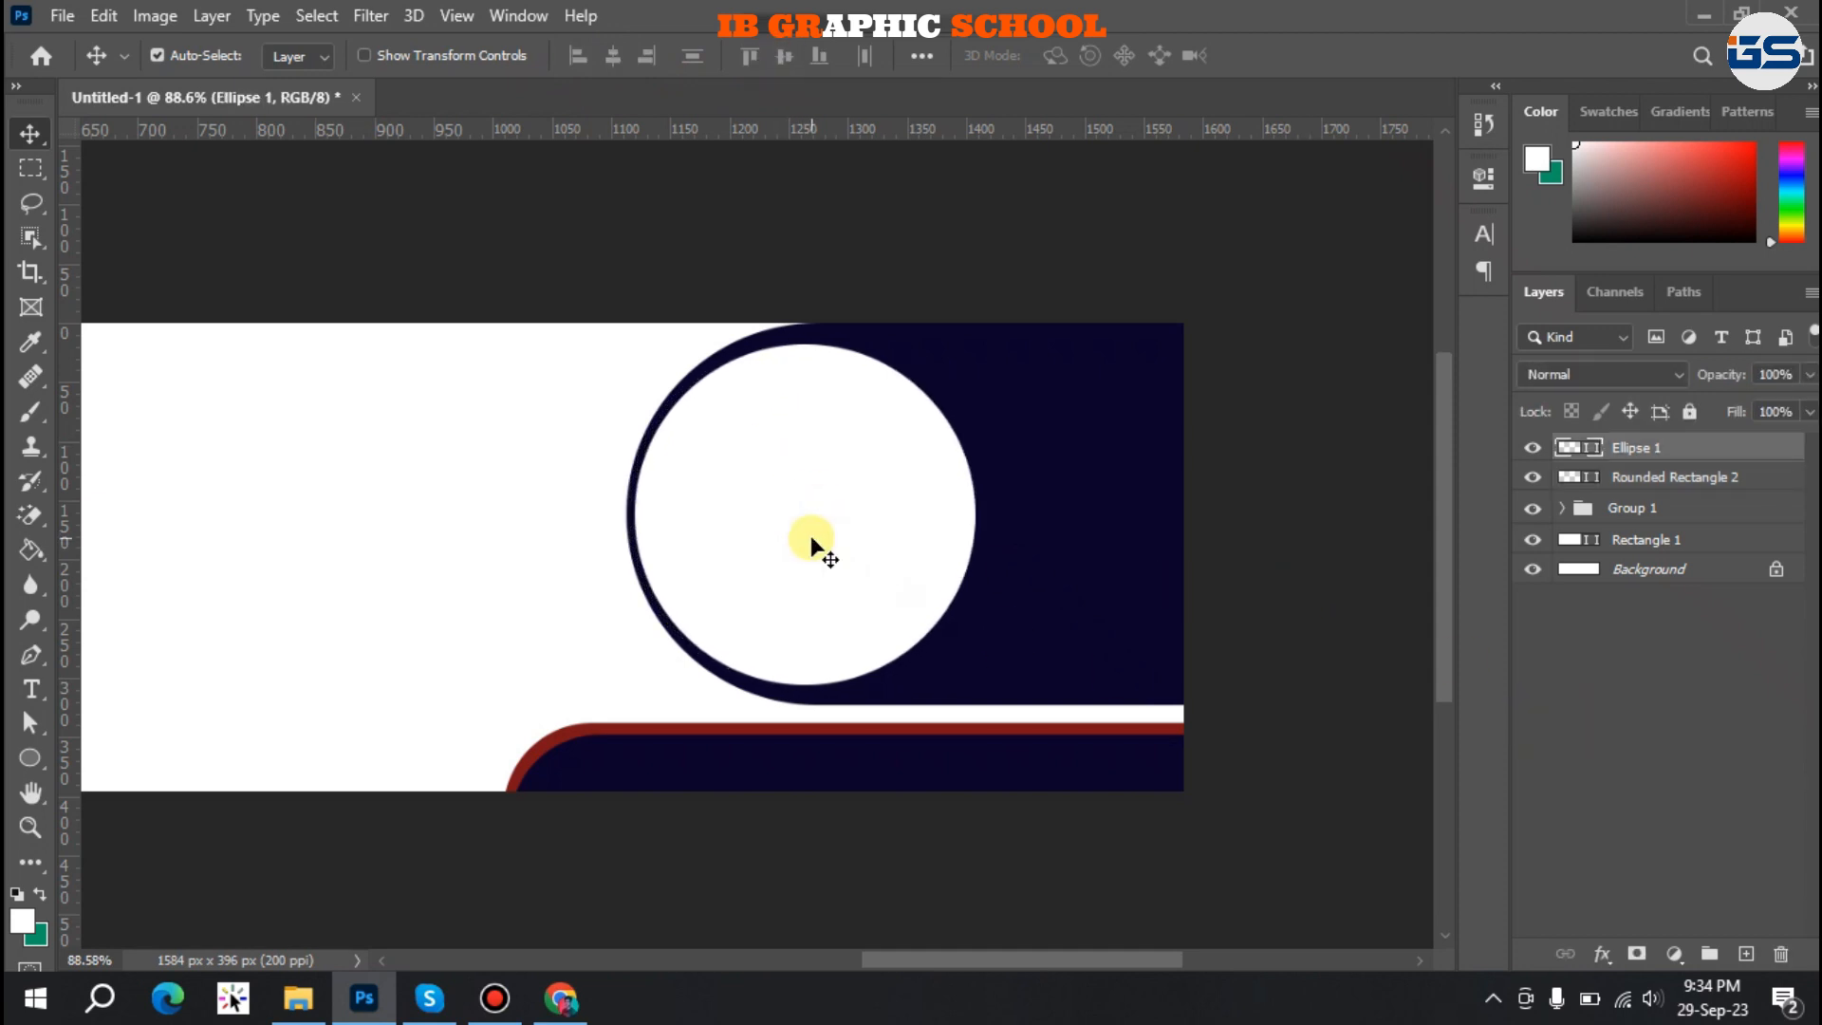
Duplicate the white circle and fill the copy with the dark red sampled from the lower strip's edge.
key(ctrl)
key(ctrl+j)
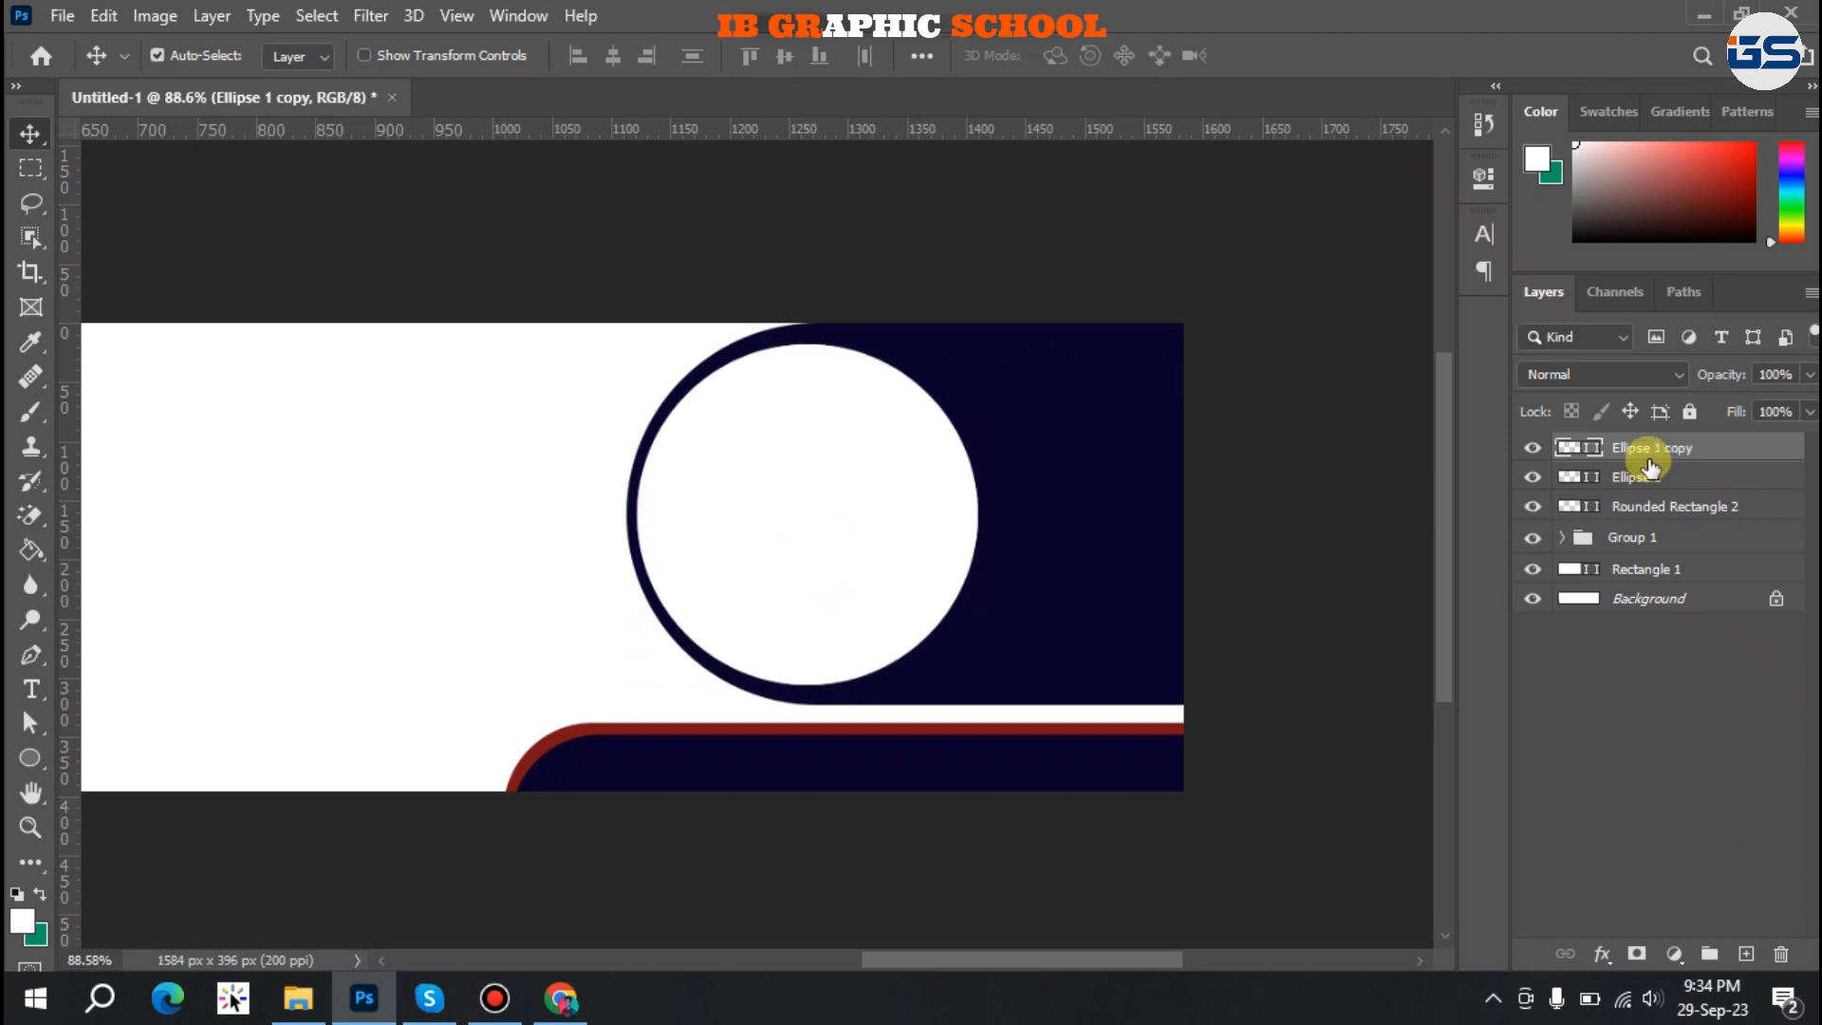
double_click(1570, 446)
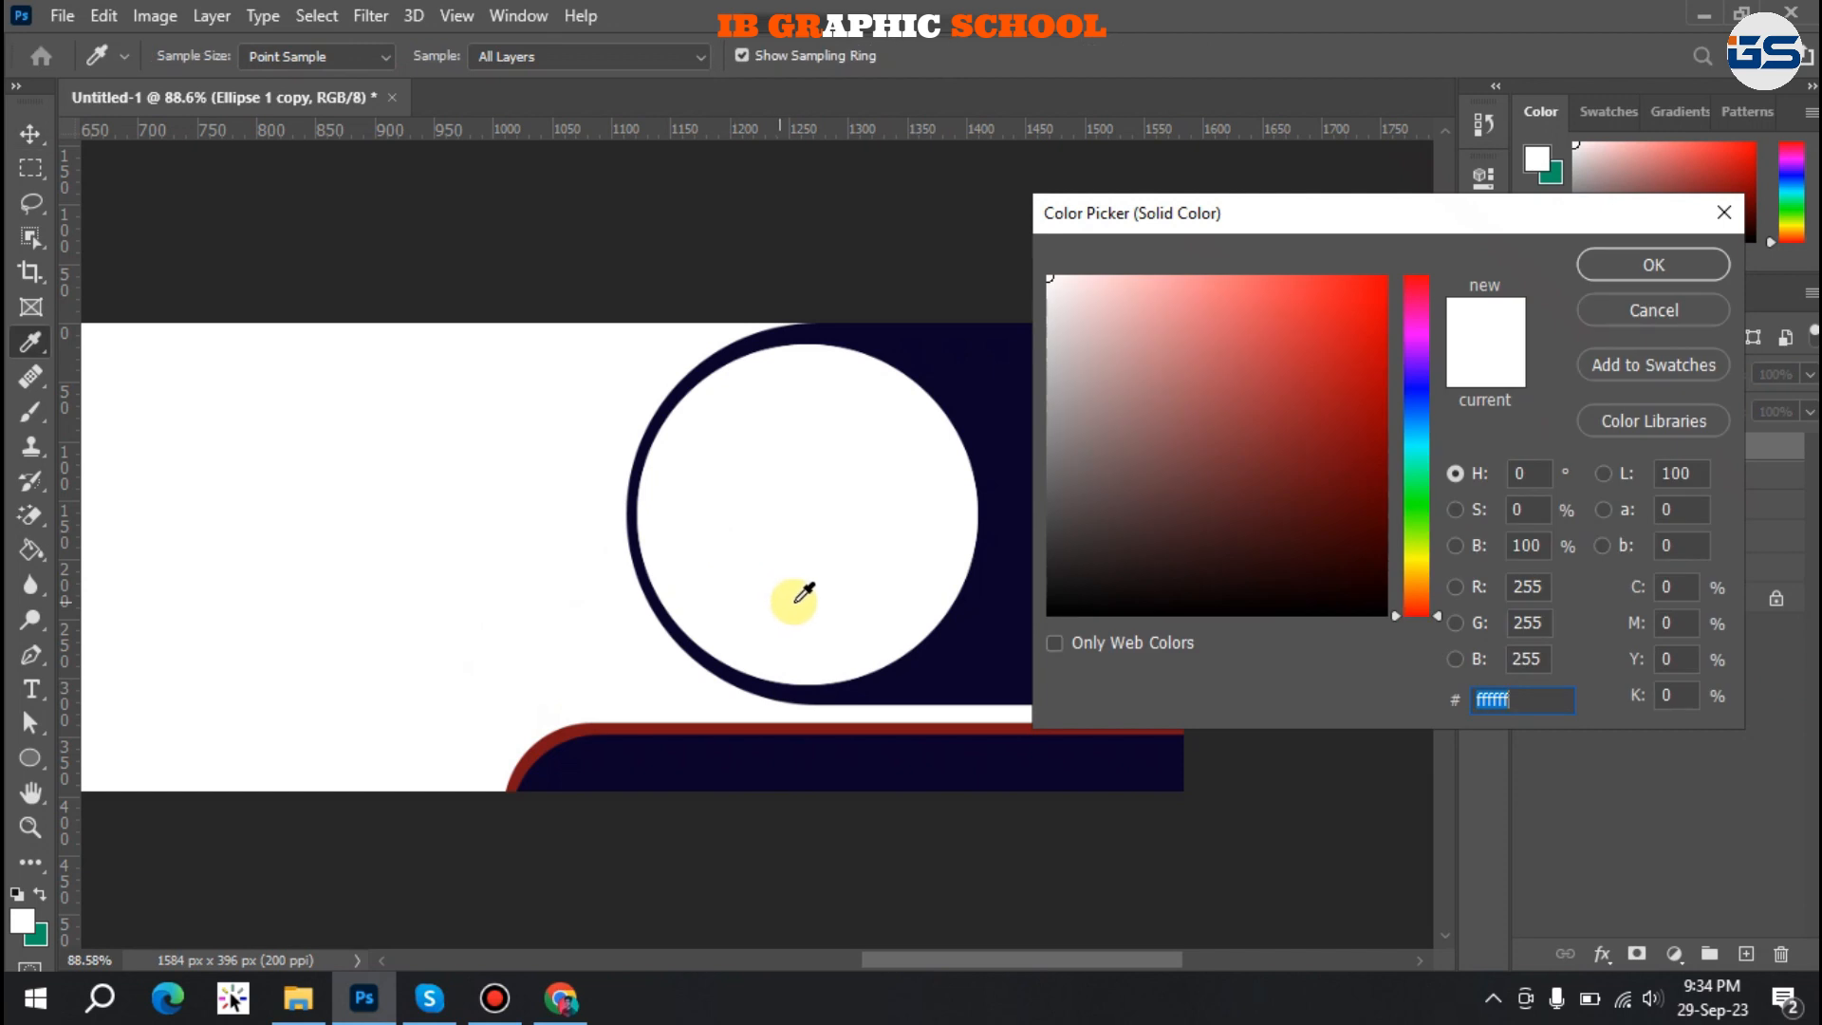
click(685, 714)
click(1675, 266)
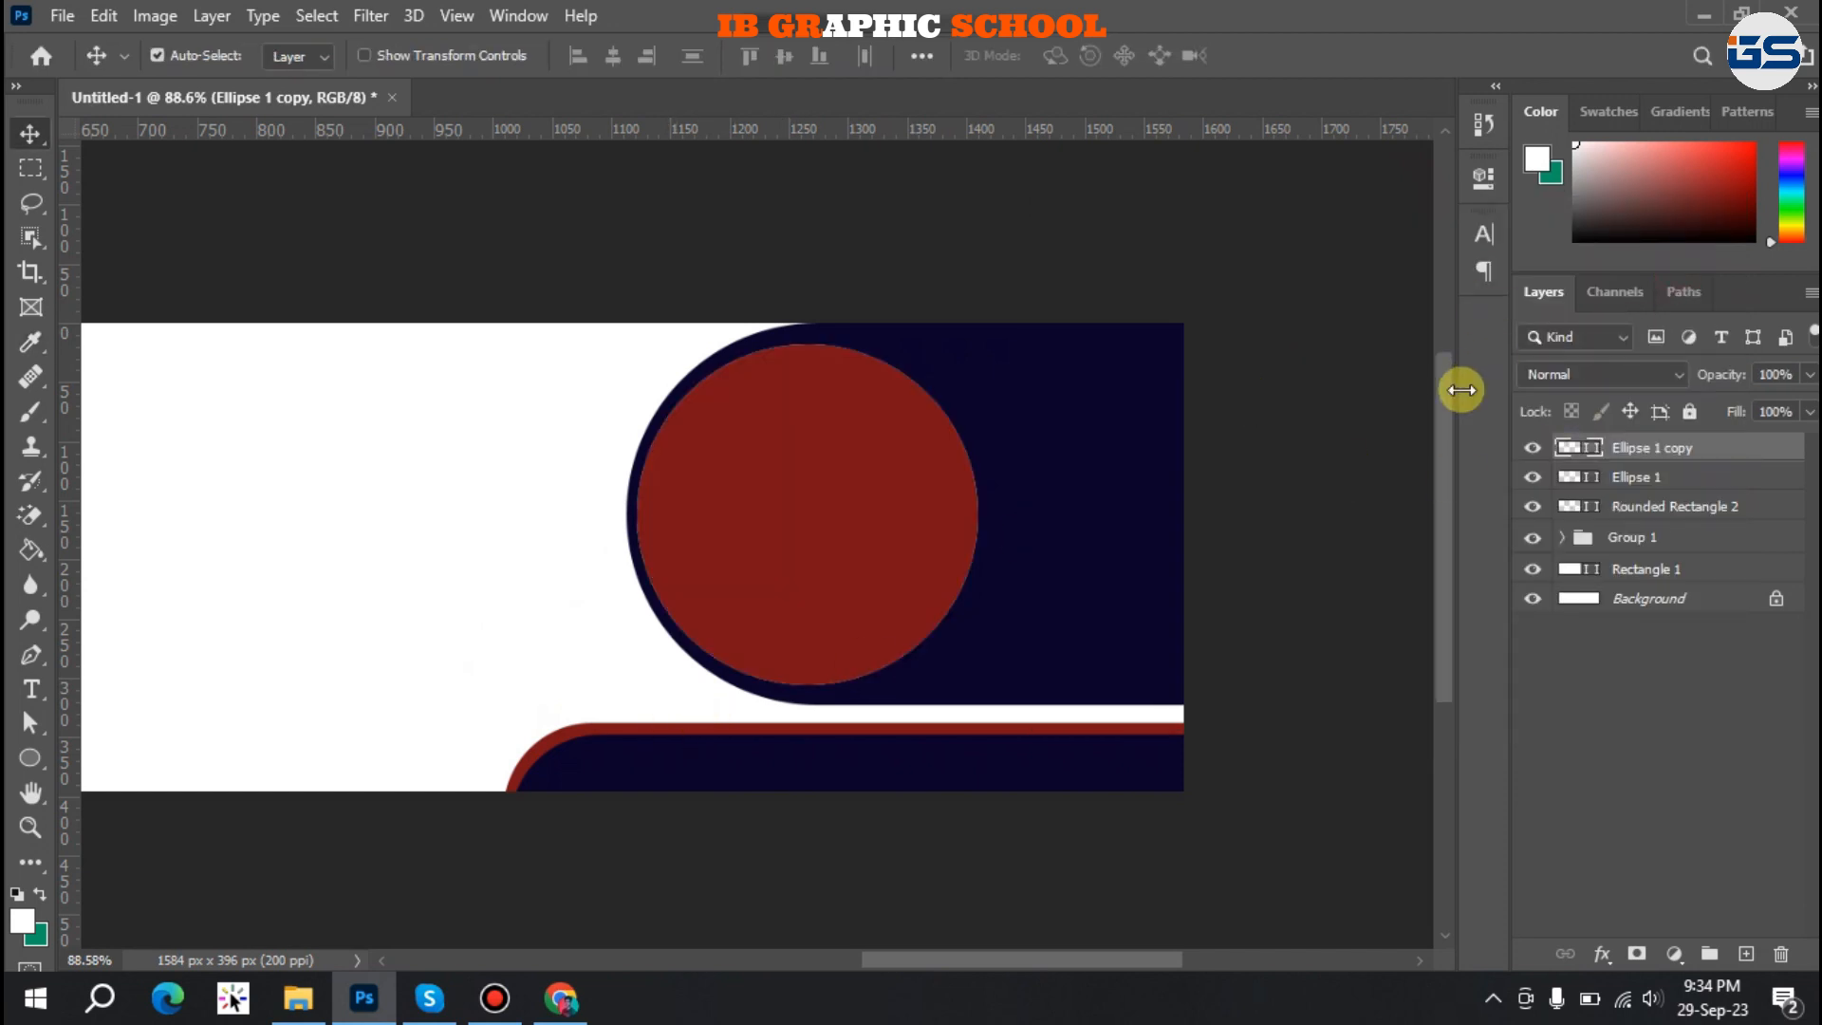
Scale the dark red circle to 95.30% and centre it on the white circle horizontally and vertically.
key(ctrl+t)
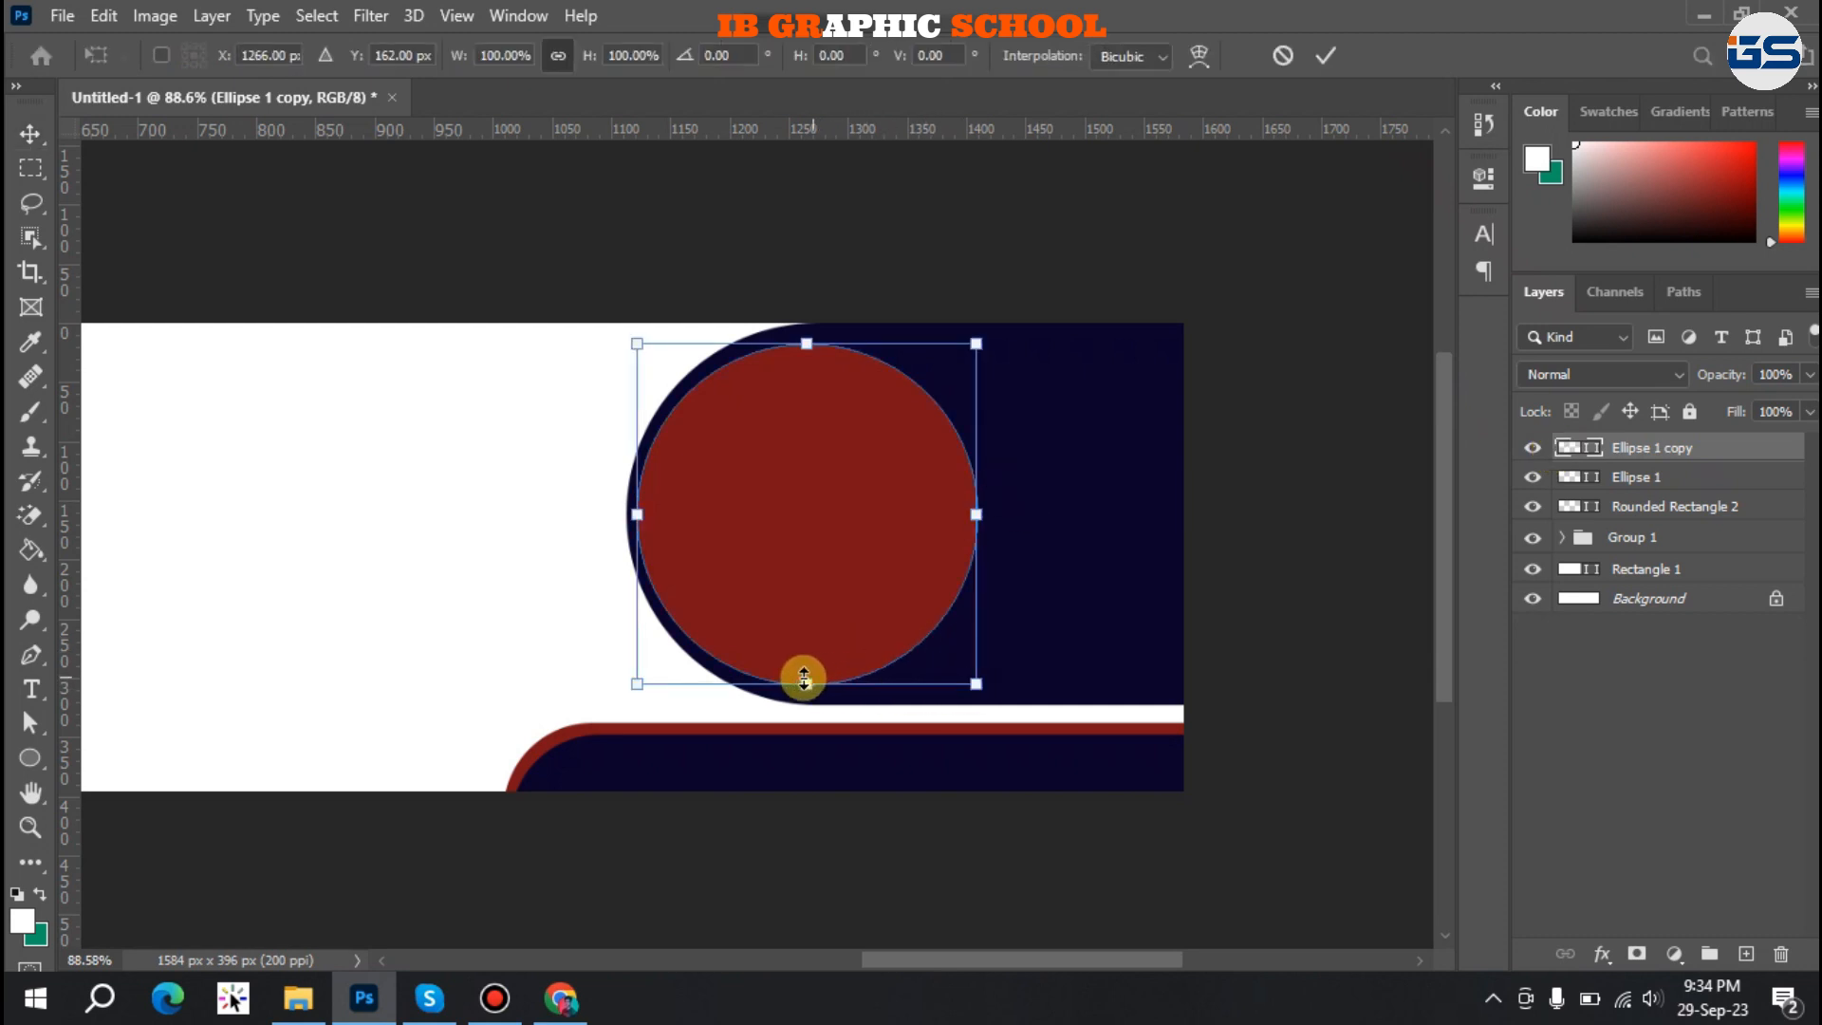
mouse_move(807, 677)
mouse_down()
mouse_move(808, 648)
mouse_move(813, 670)
mouse_up()
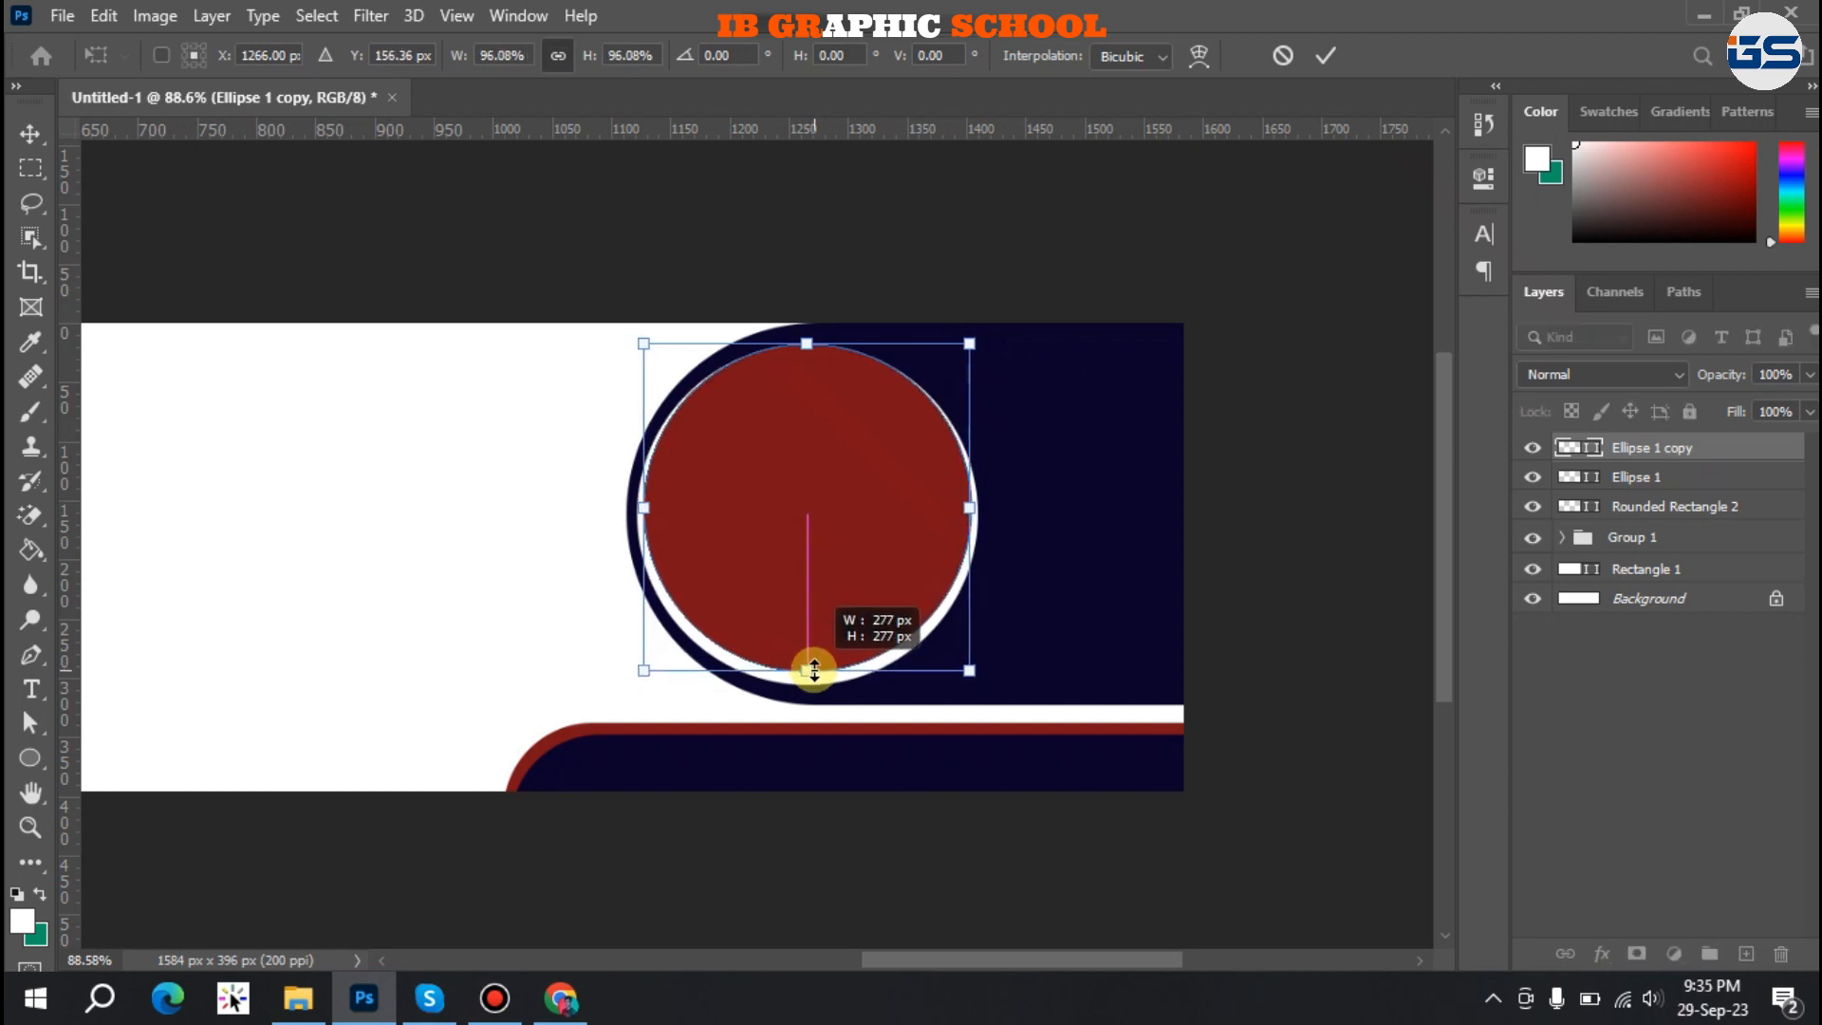
click(1323, 55)
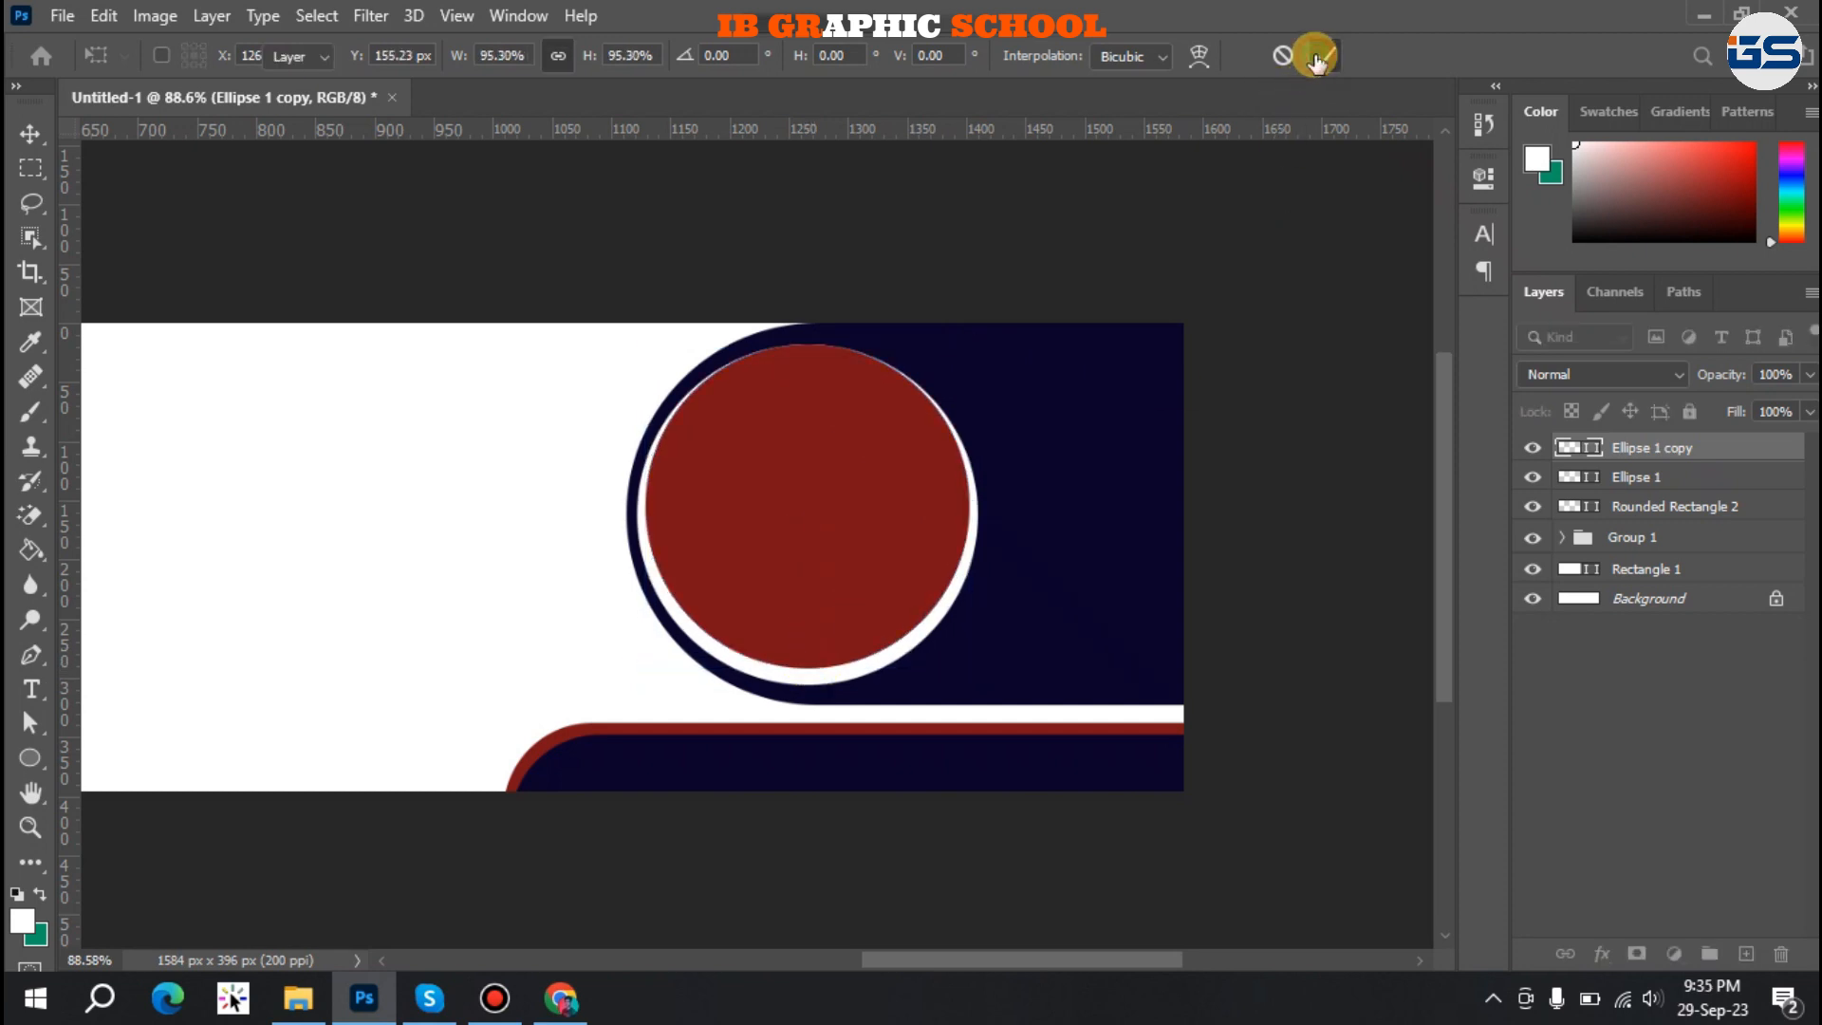
shift+click(1636, 479)
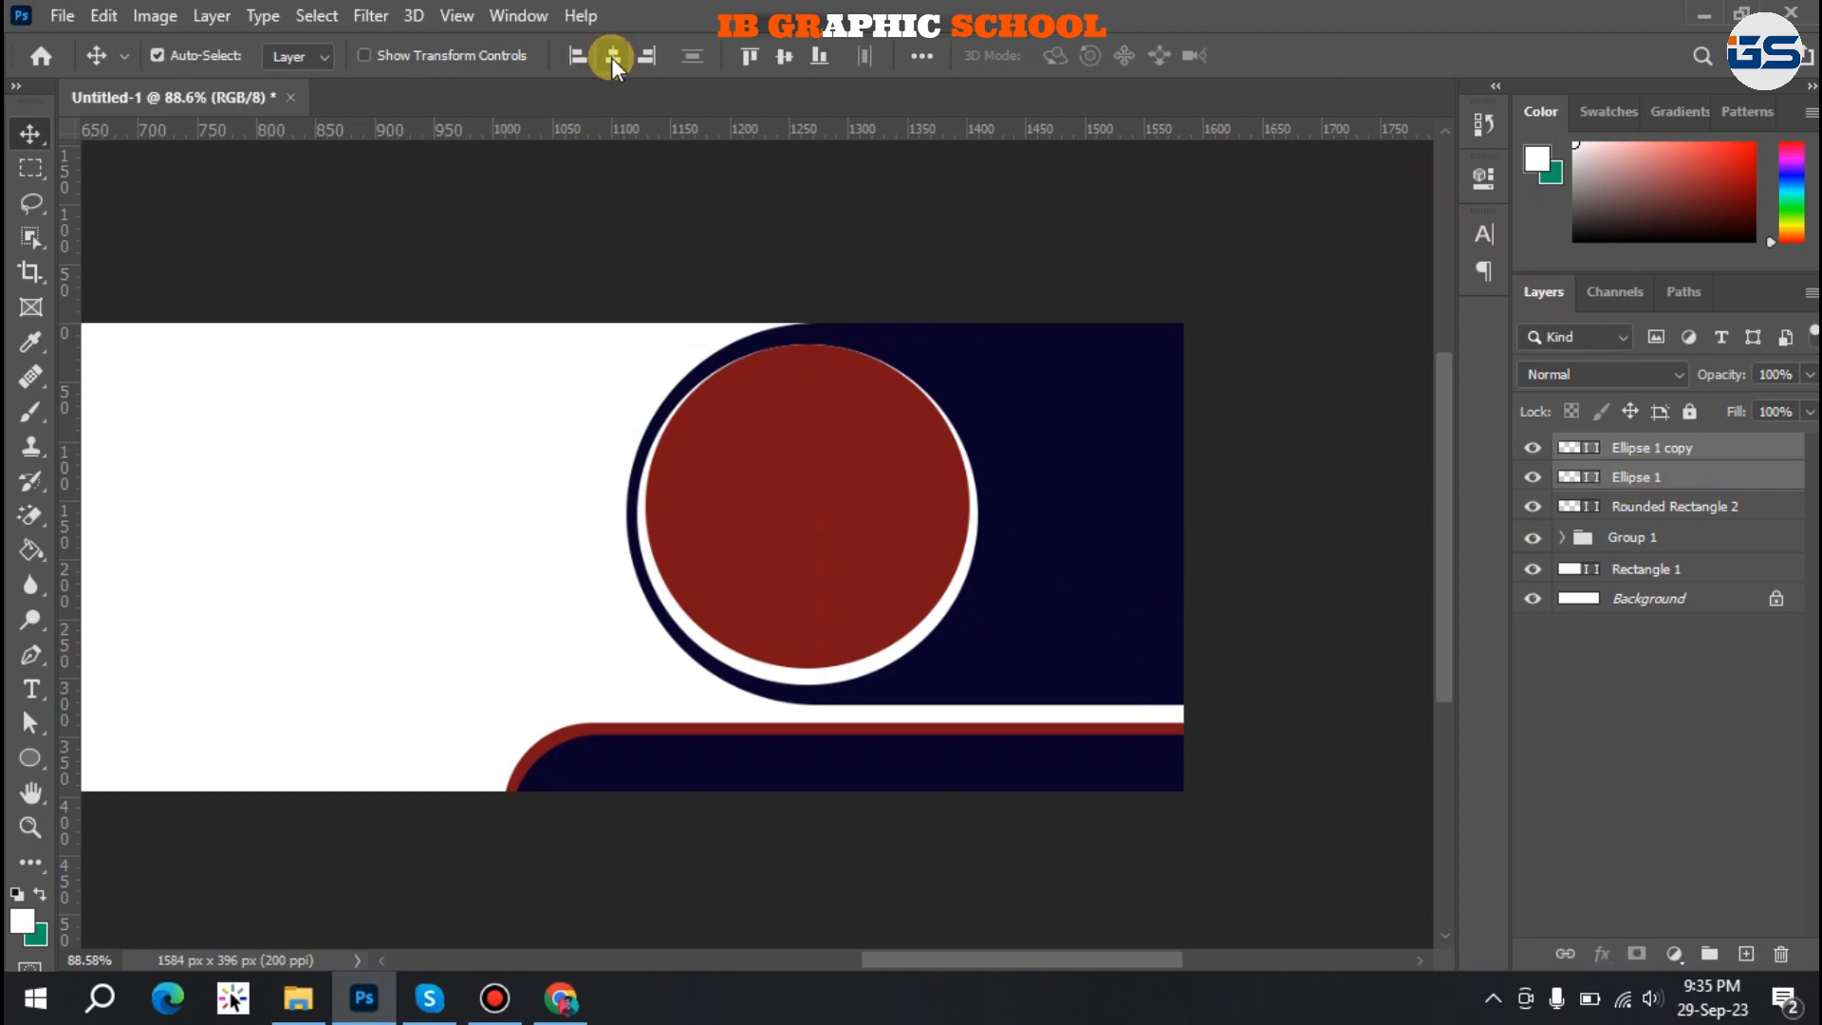
click(780, 59)
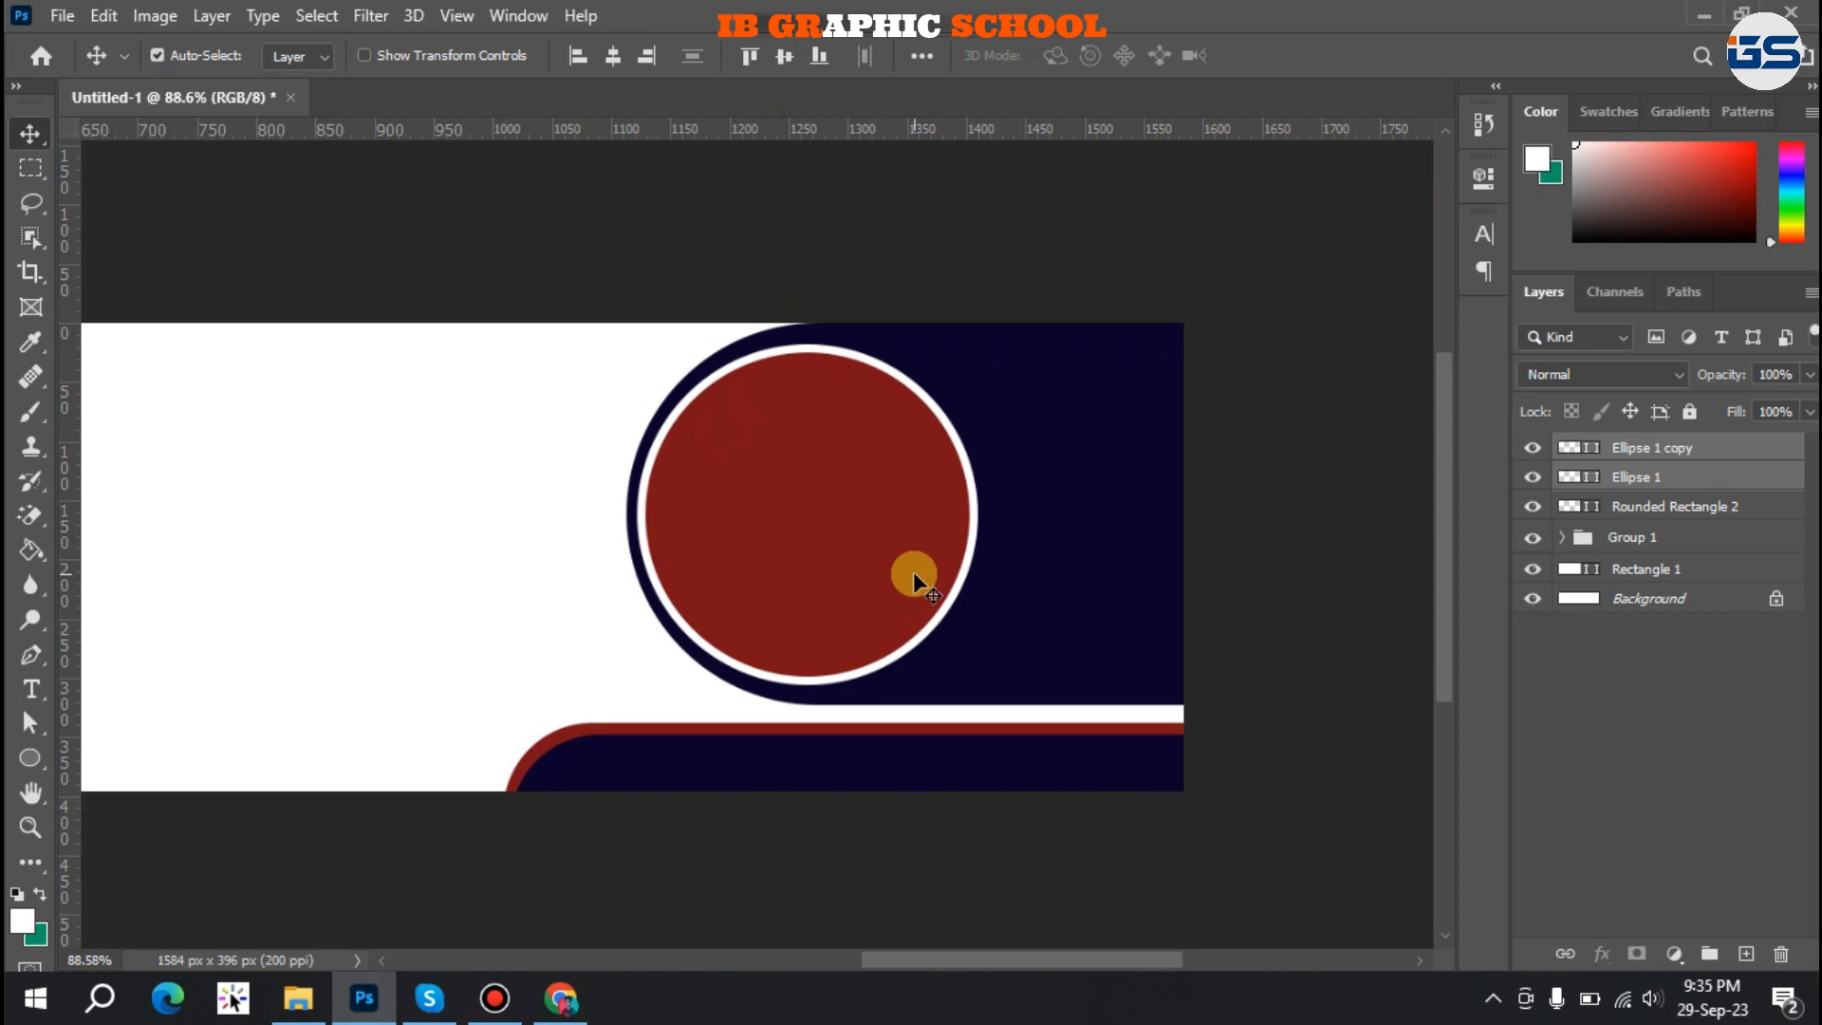
Hide the dark red circle and rasterize the white circle's layer, Ellipse 1.
click(1757, 739)
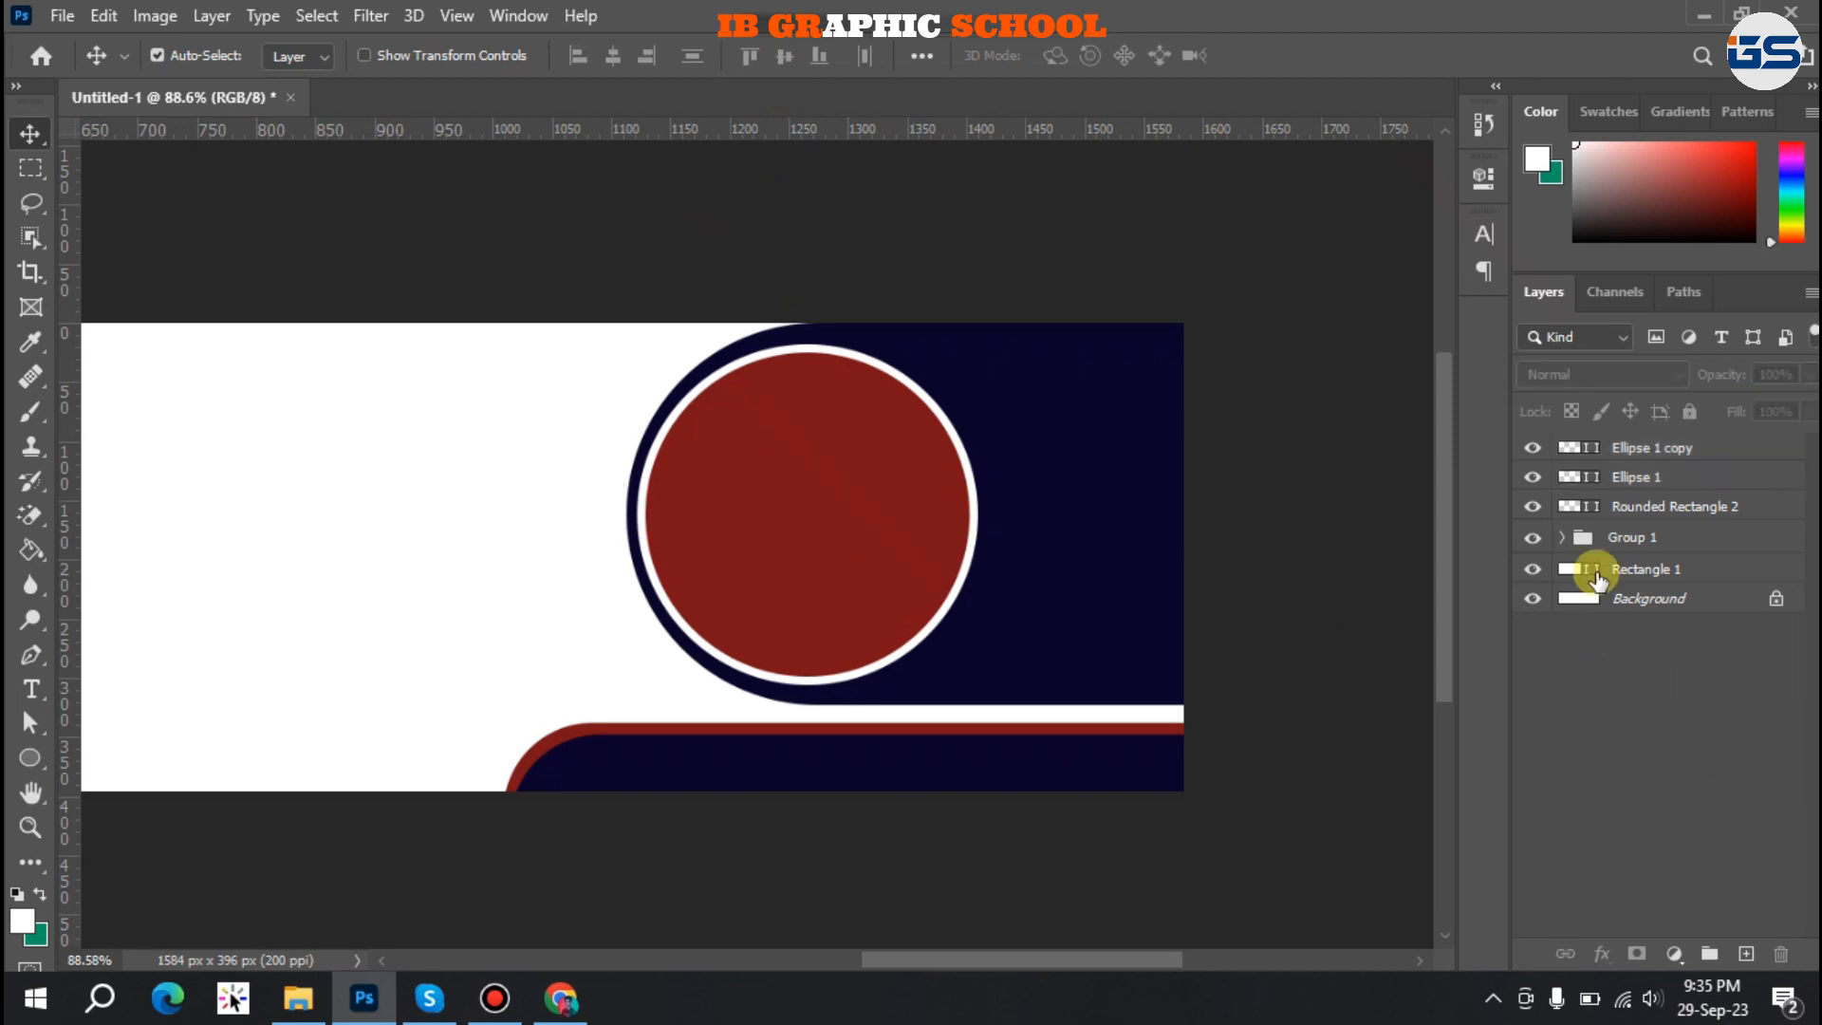
click(1534, 449)
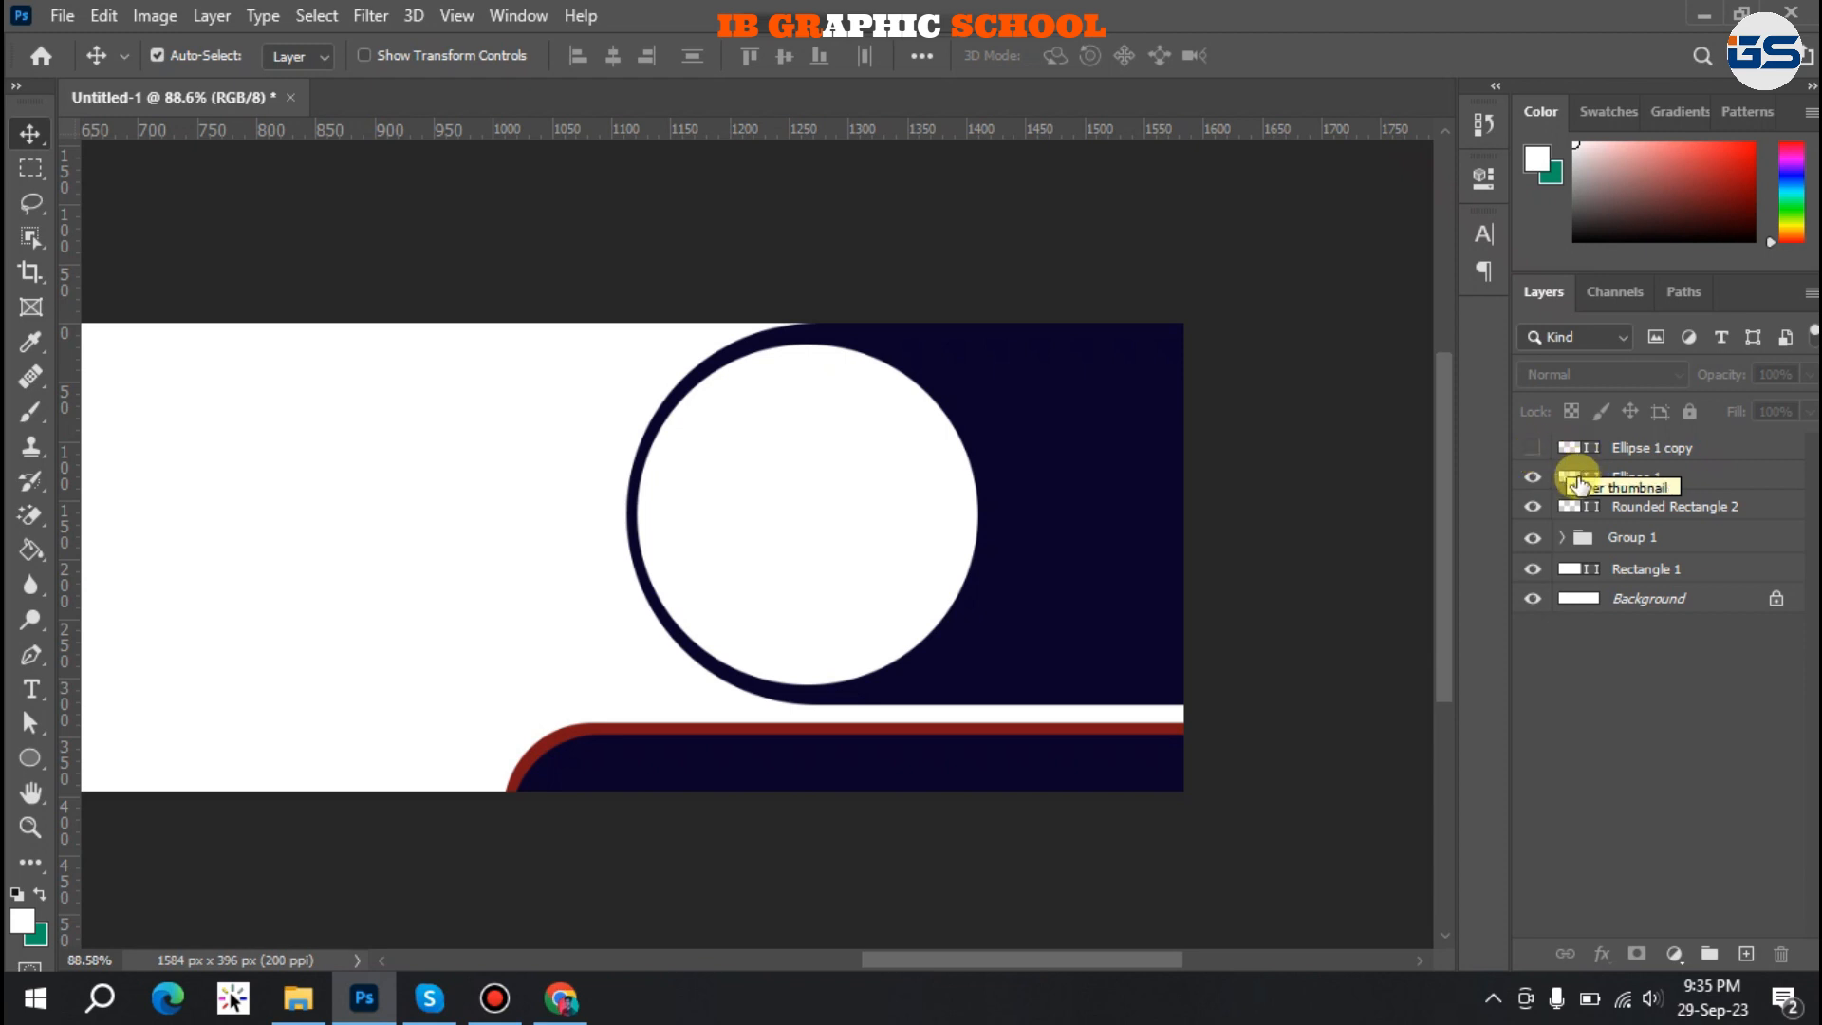
click(1618, 482)
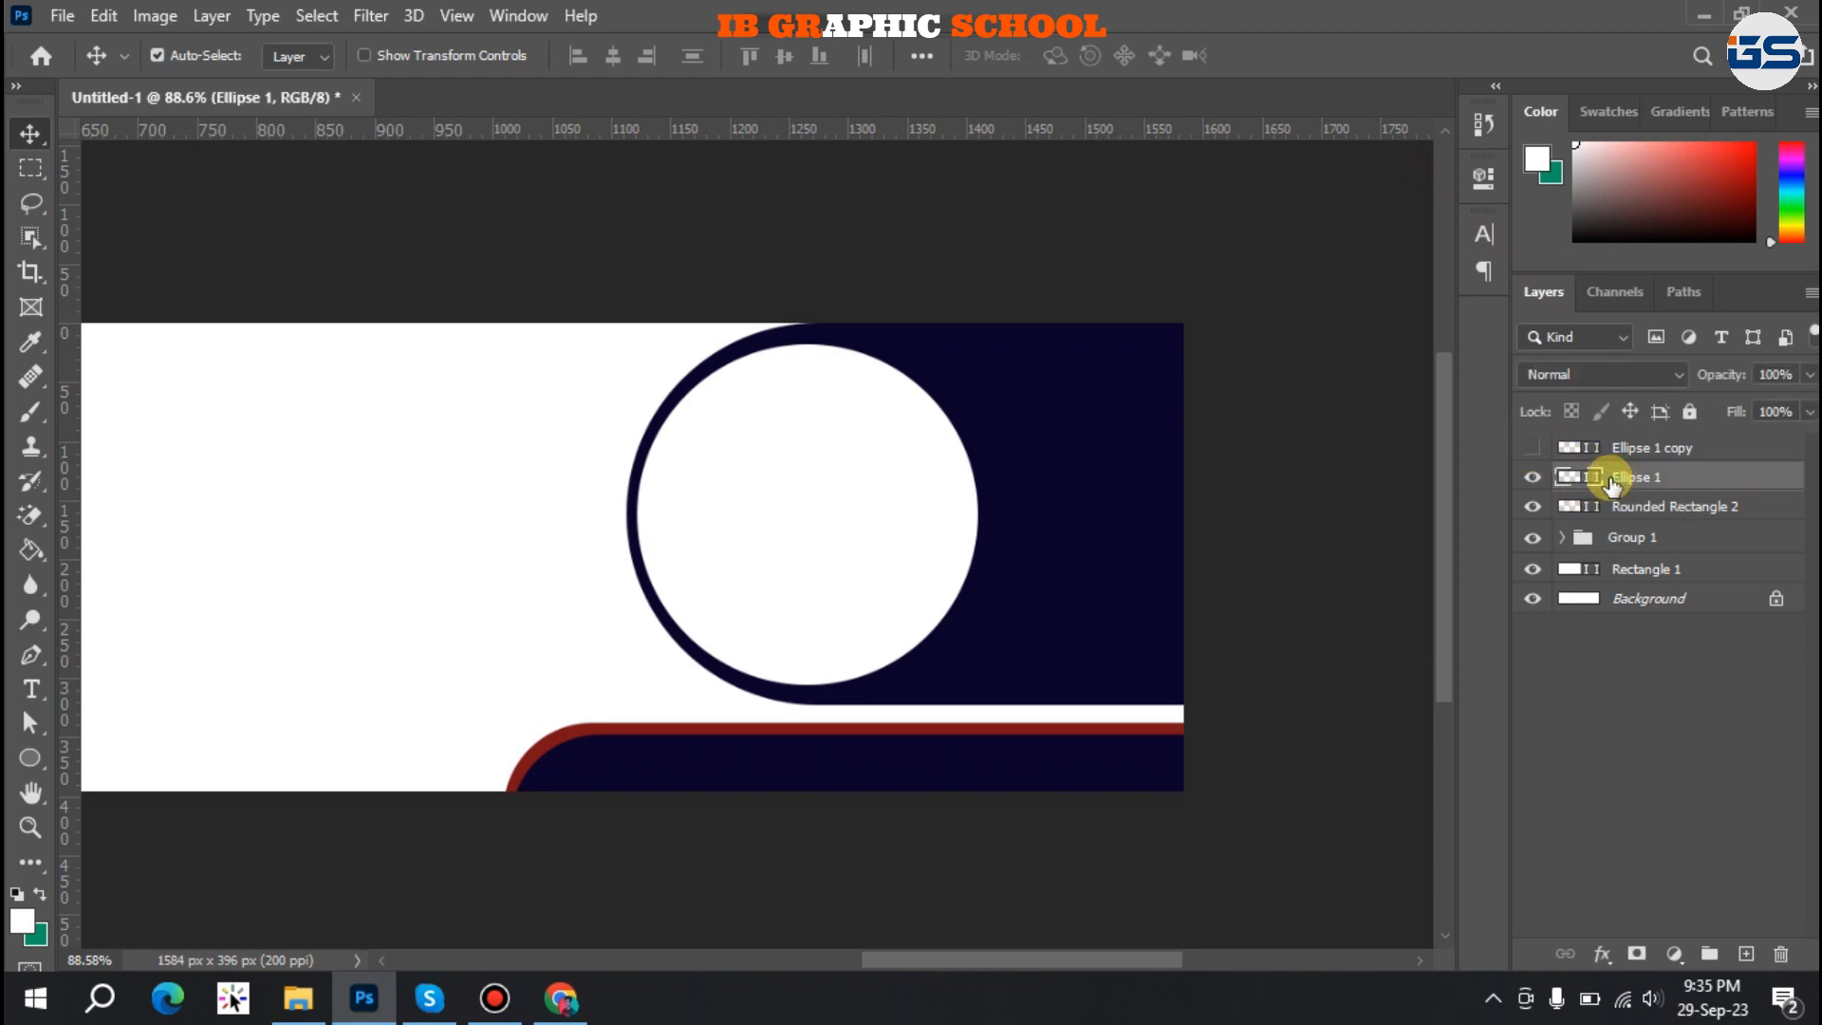
right_click(1620, 484)
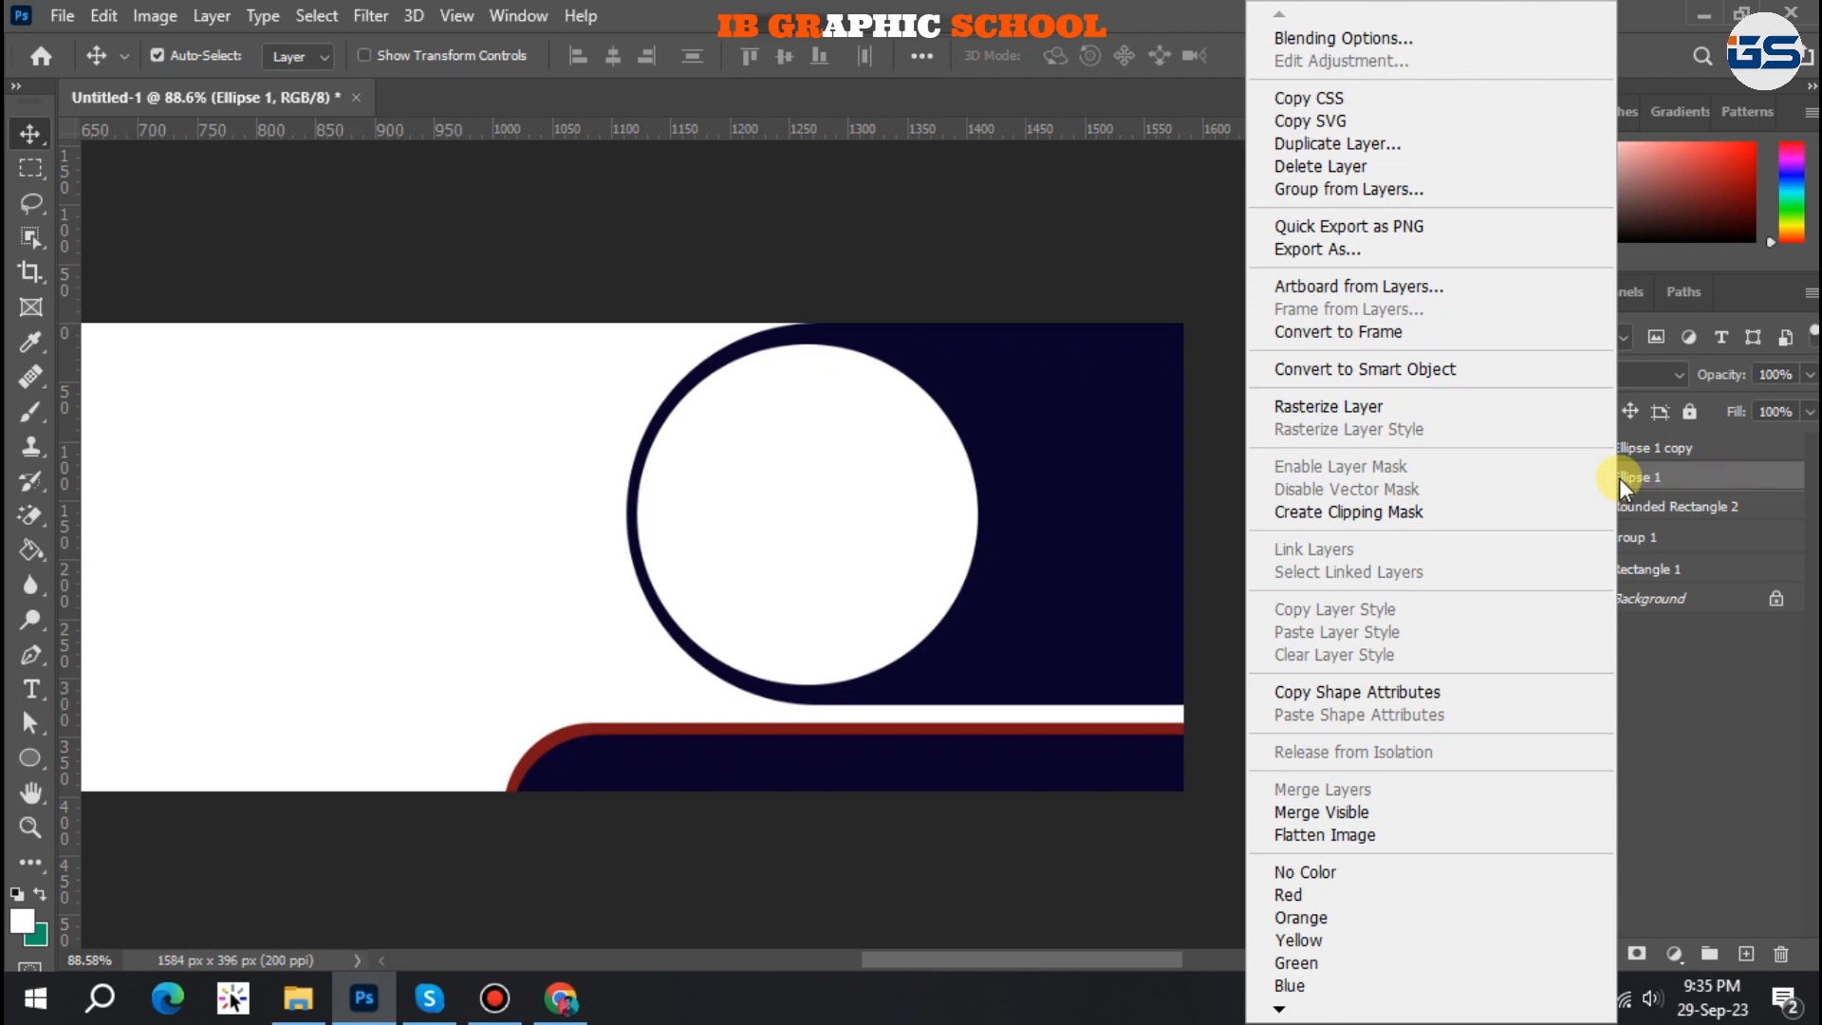
click(1333, 398)
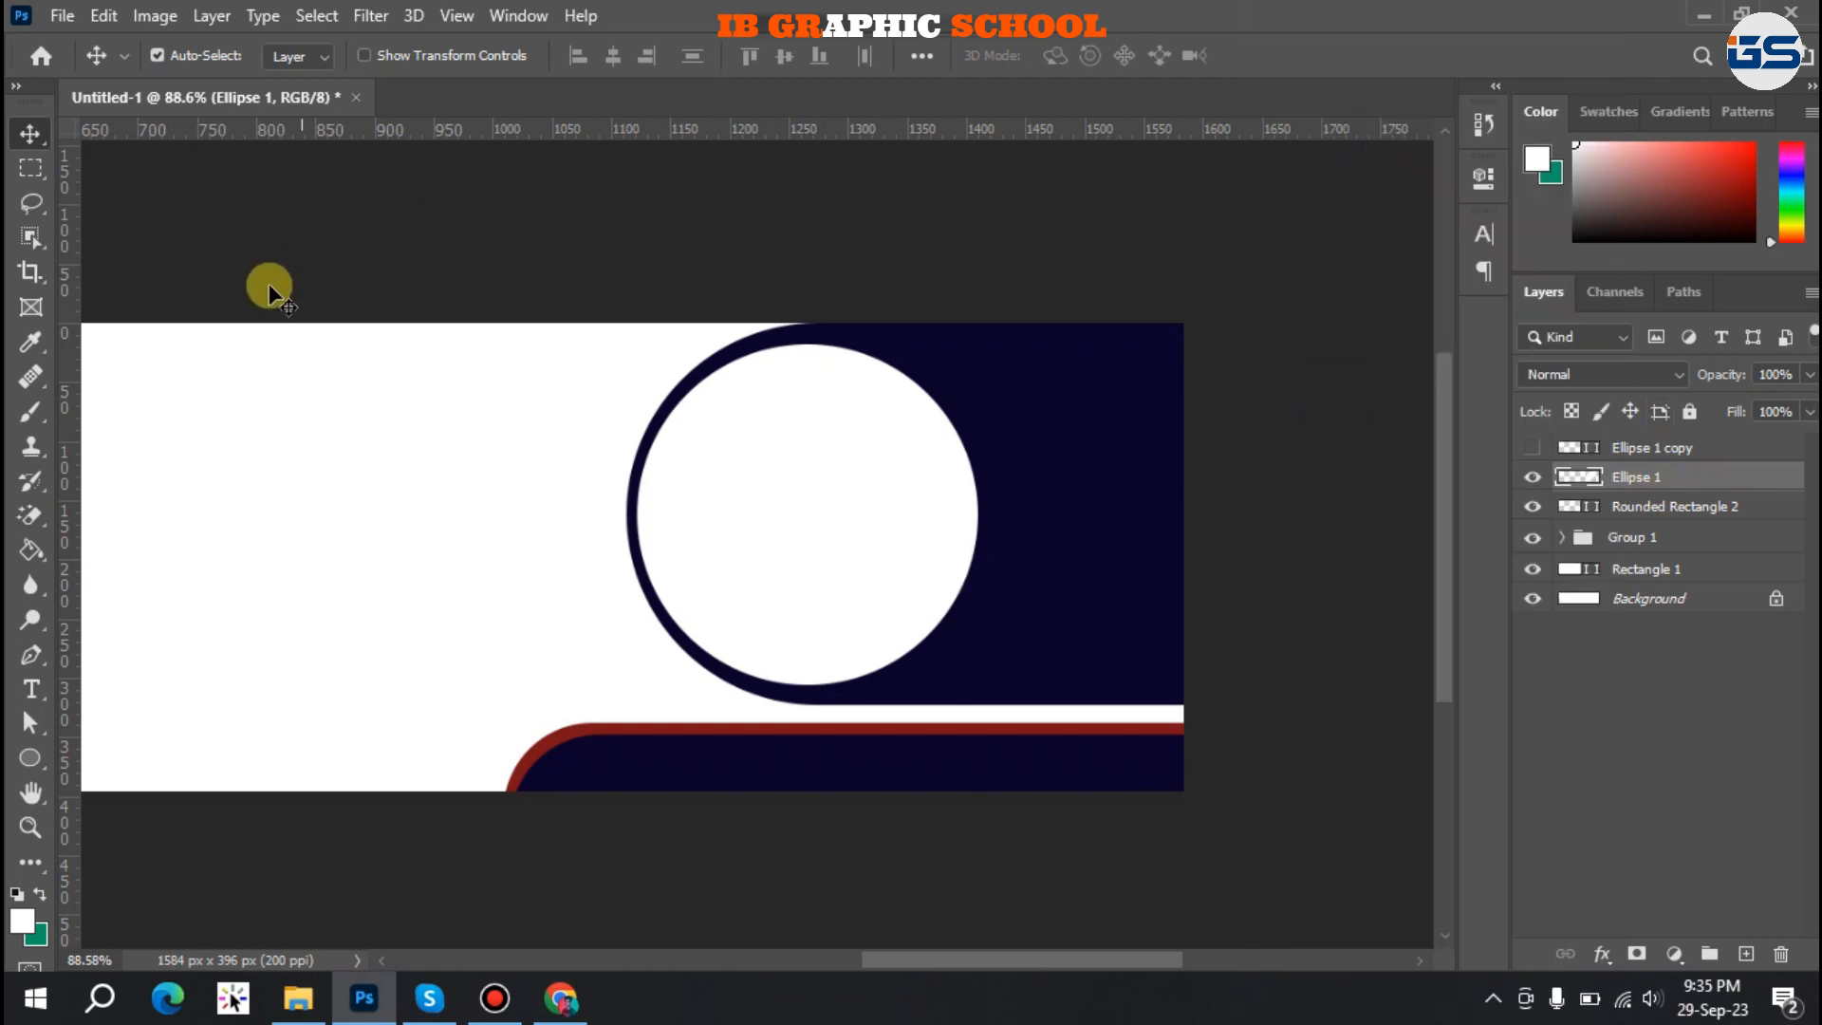
Delete the white circle's left part with a rectangular marquee, keeping only its right-hand segment, and show the dark red circle again.
click(27, 171)
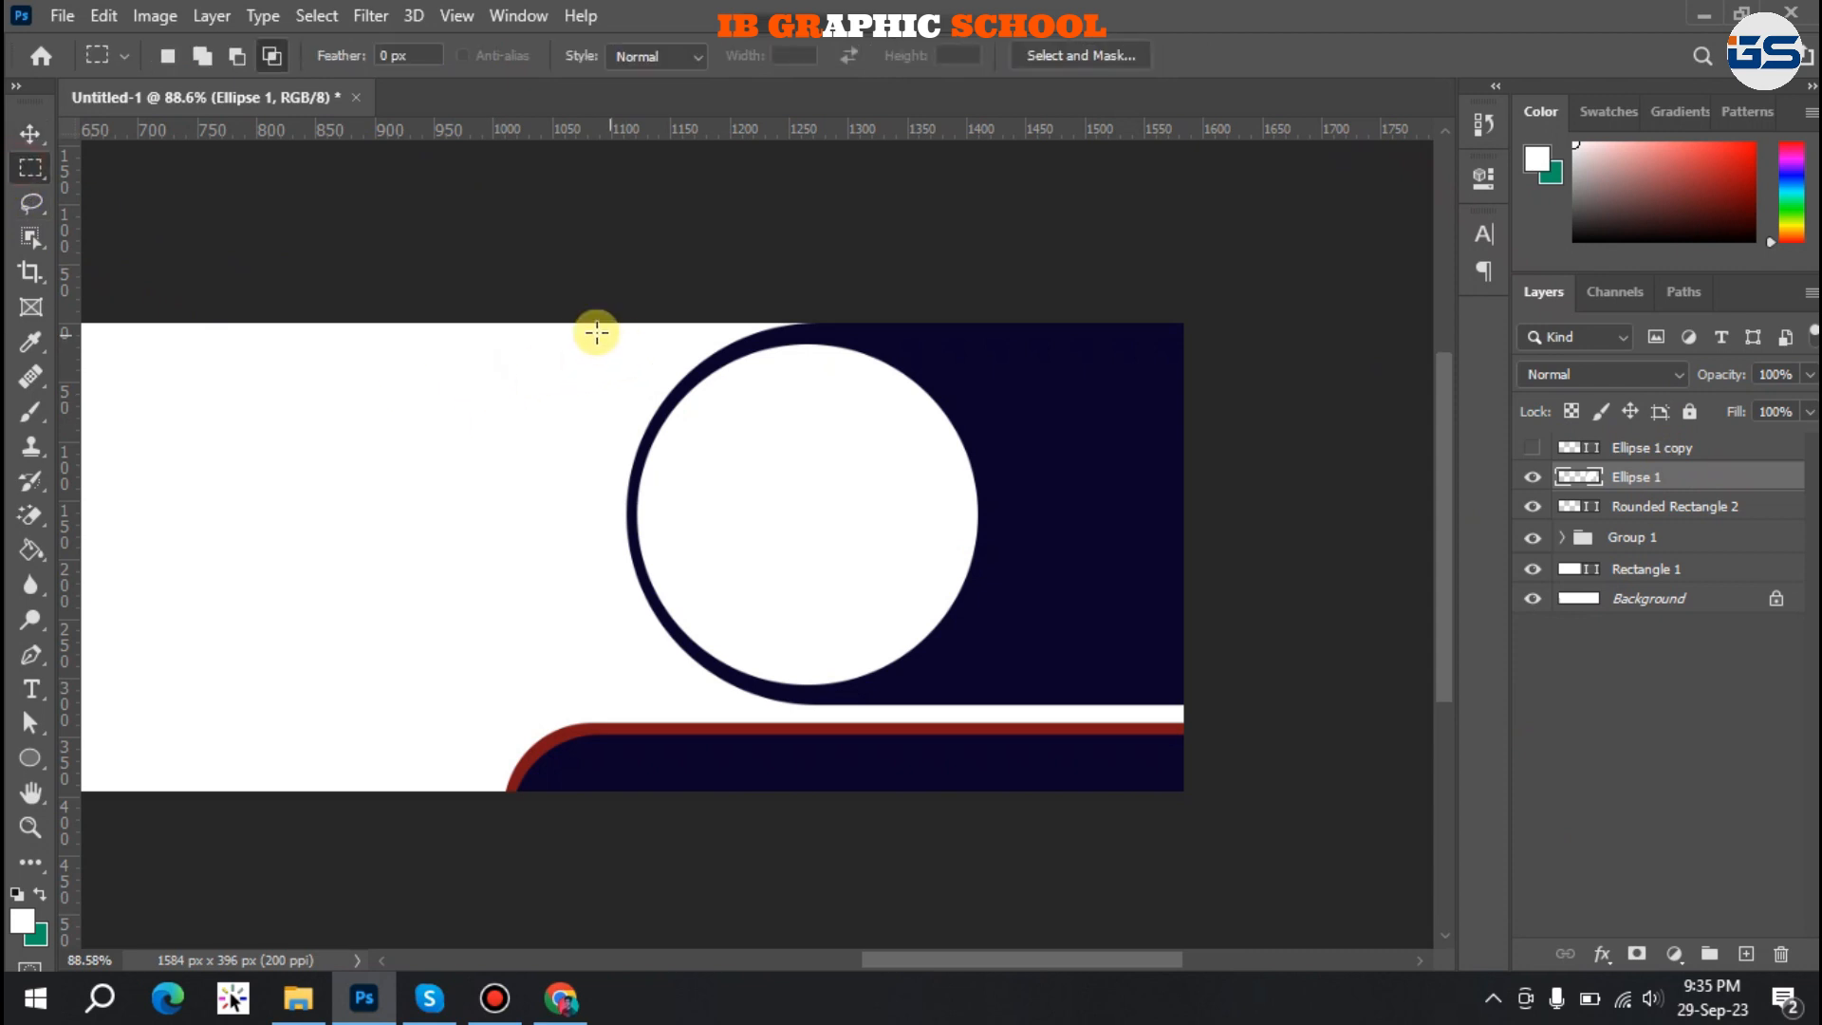
drag(590, 322, 914, 748)
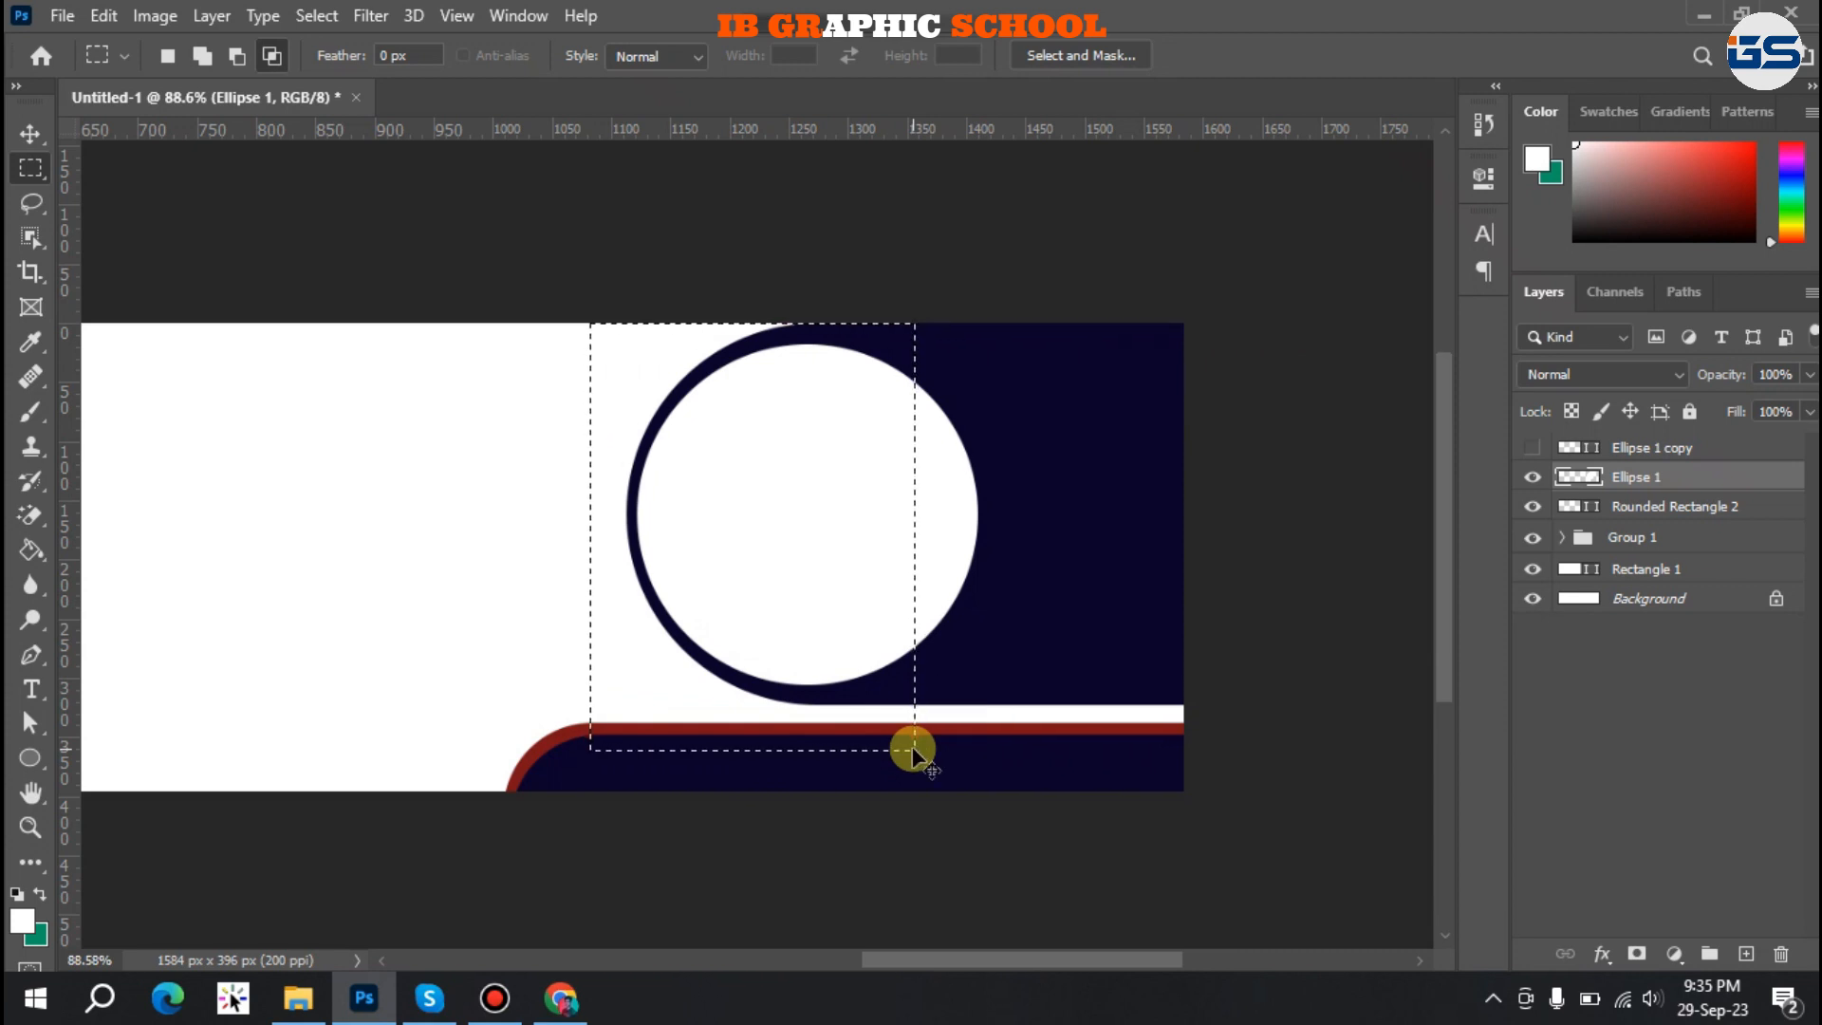
key(Delete)
click(30, 130)
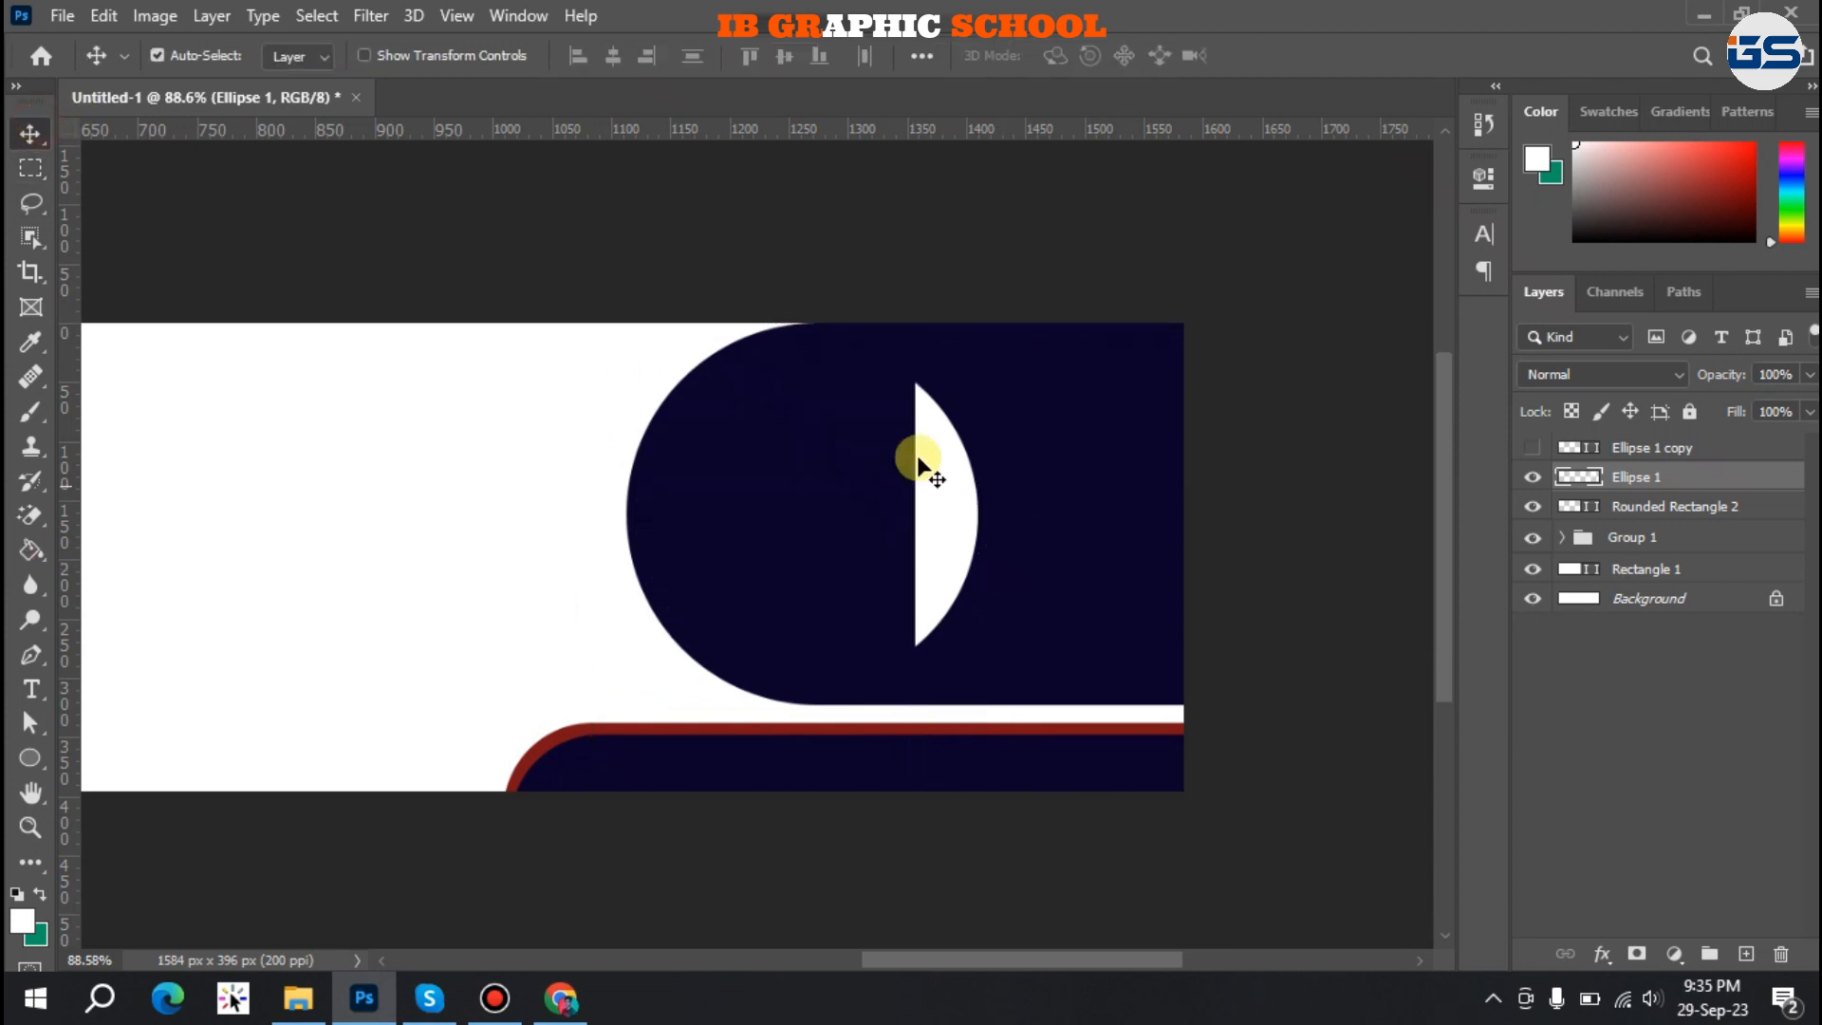
click(1533, 476)
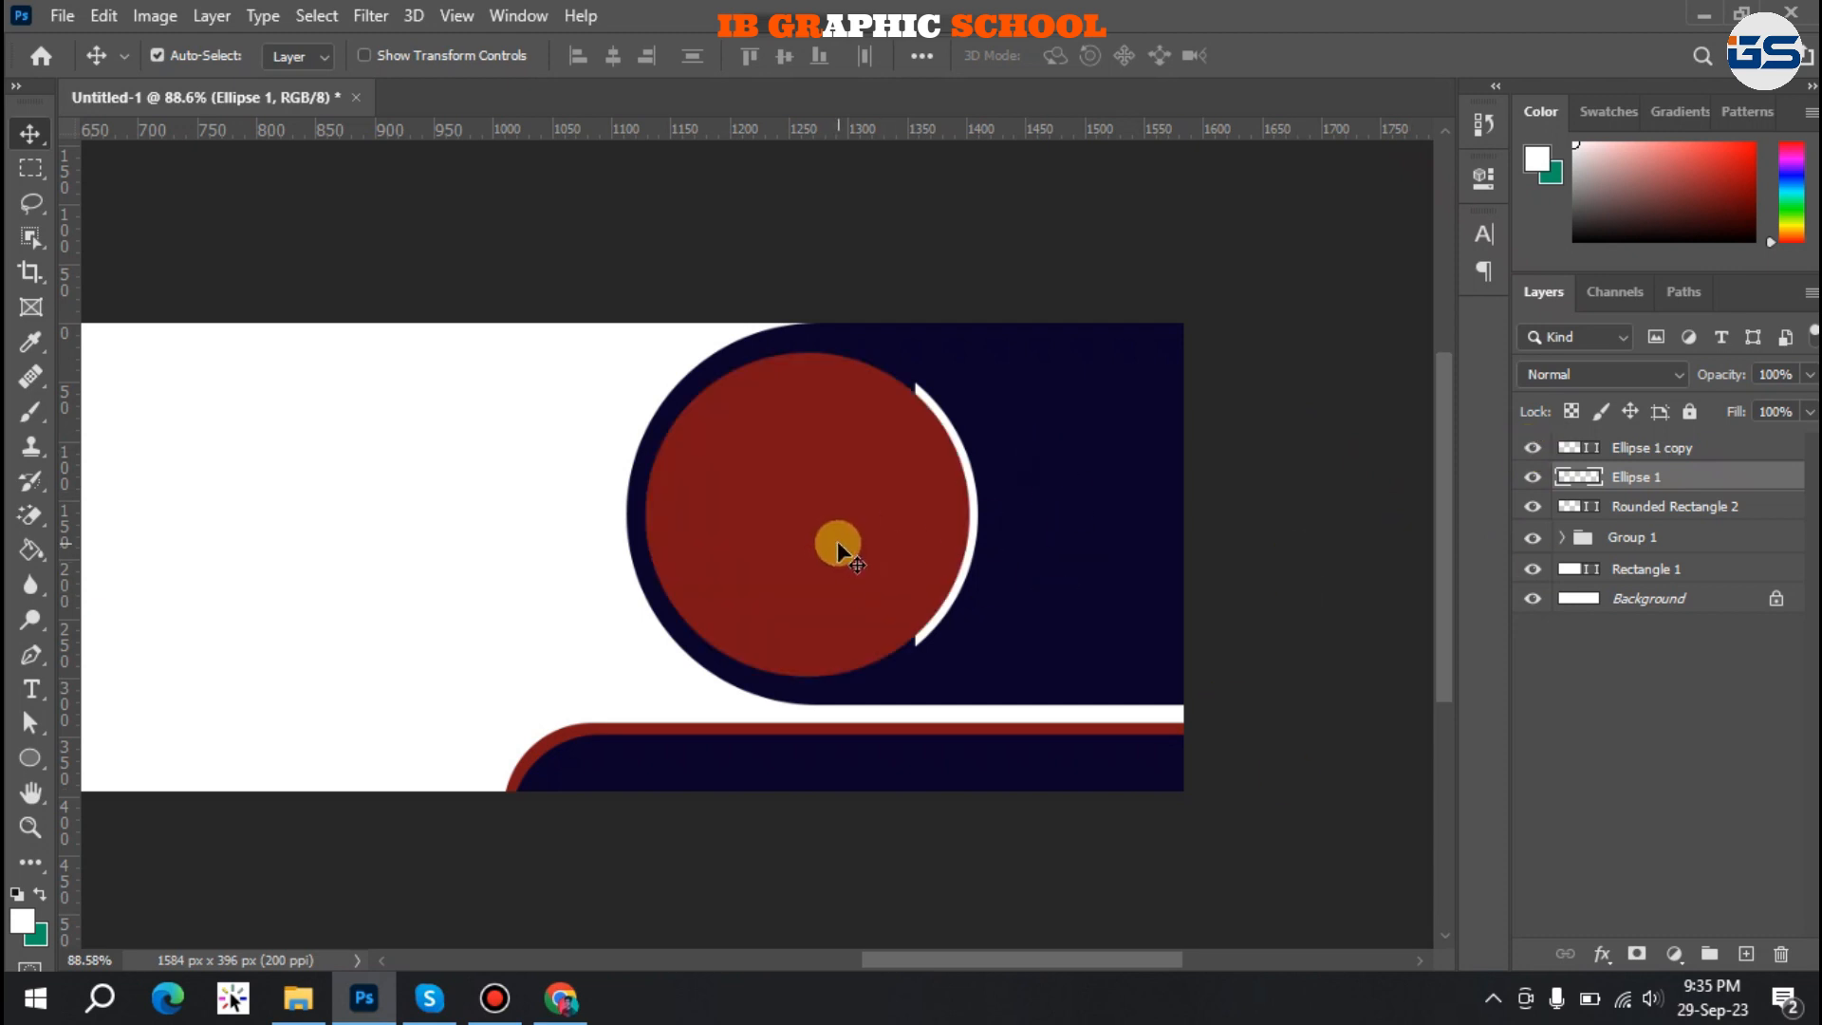
Duplicate the dark red circle and scale the copy to 94.66%.
click(837, 541)
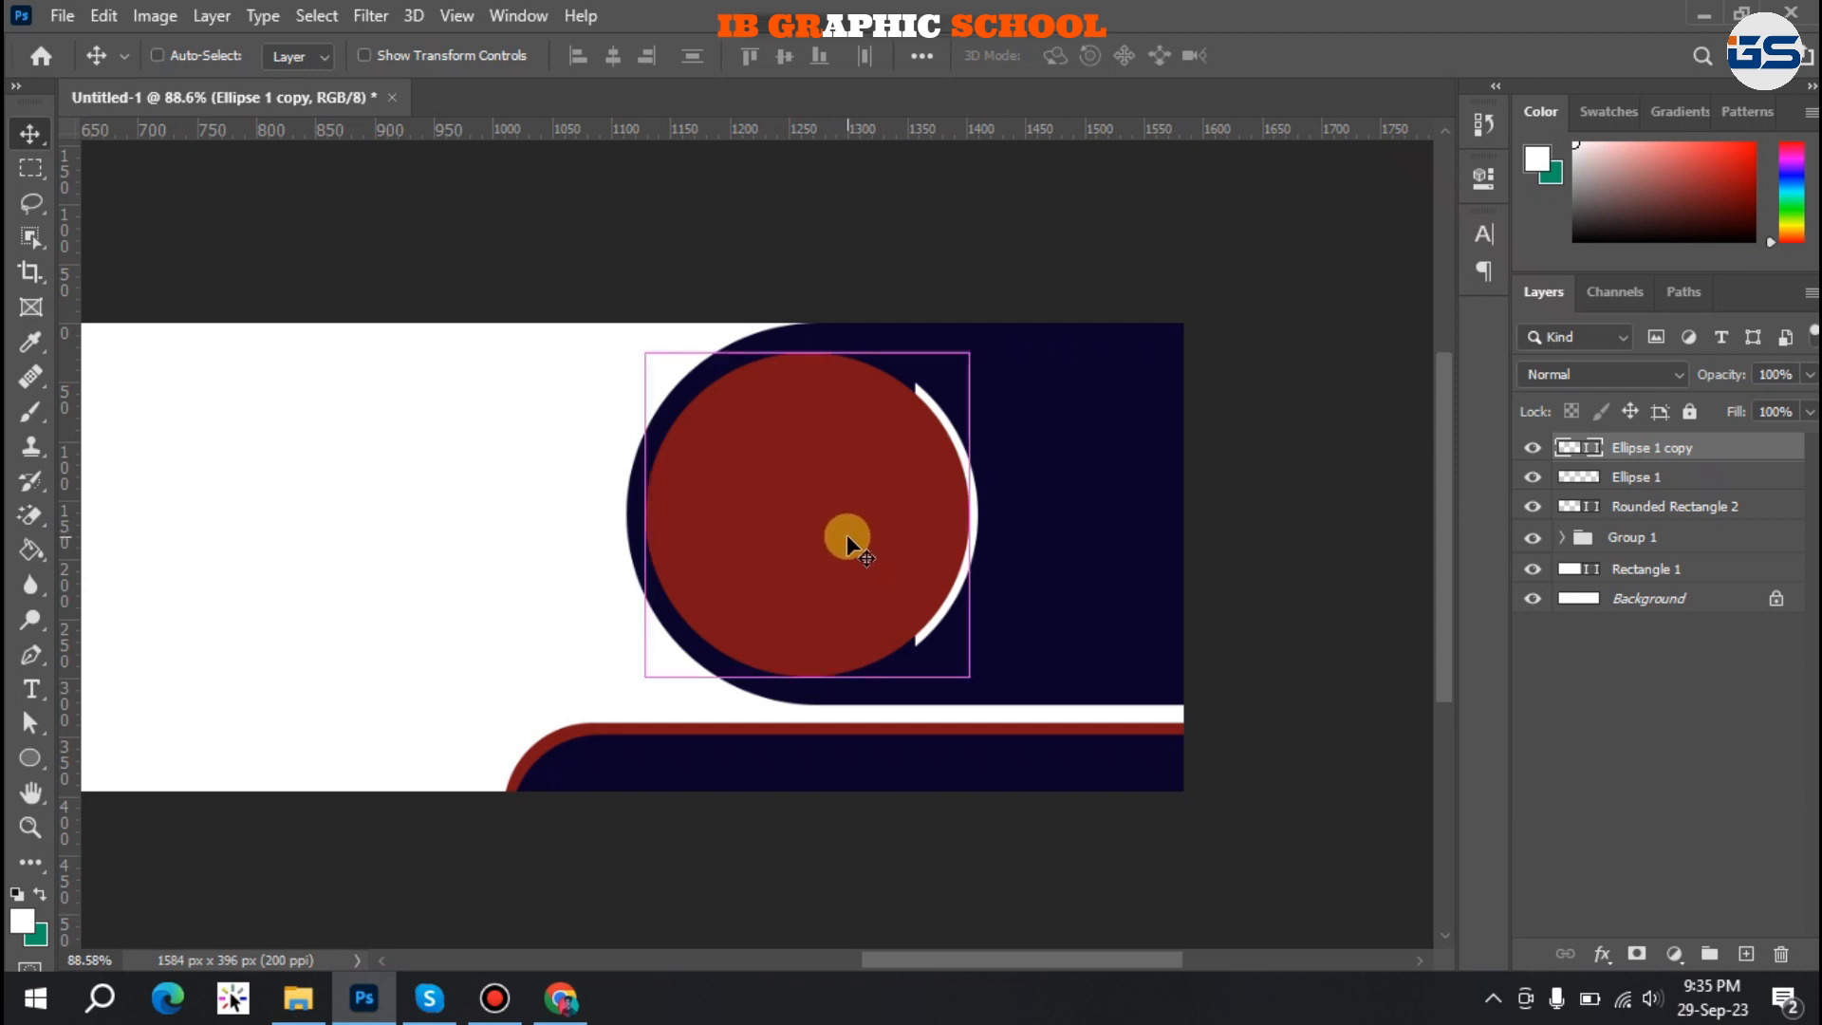
key(ctrl+j)
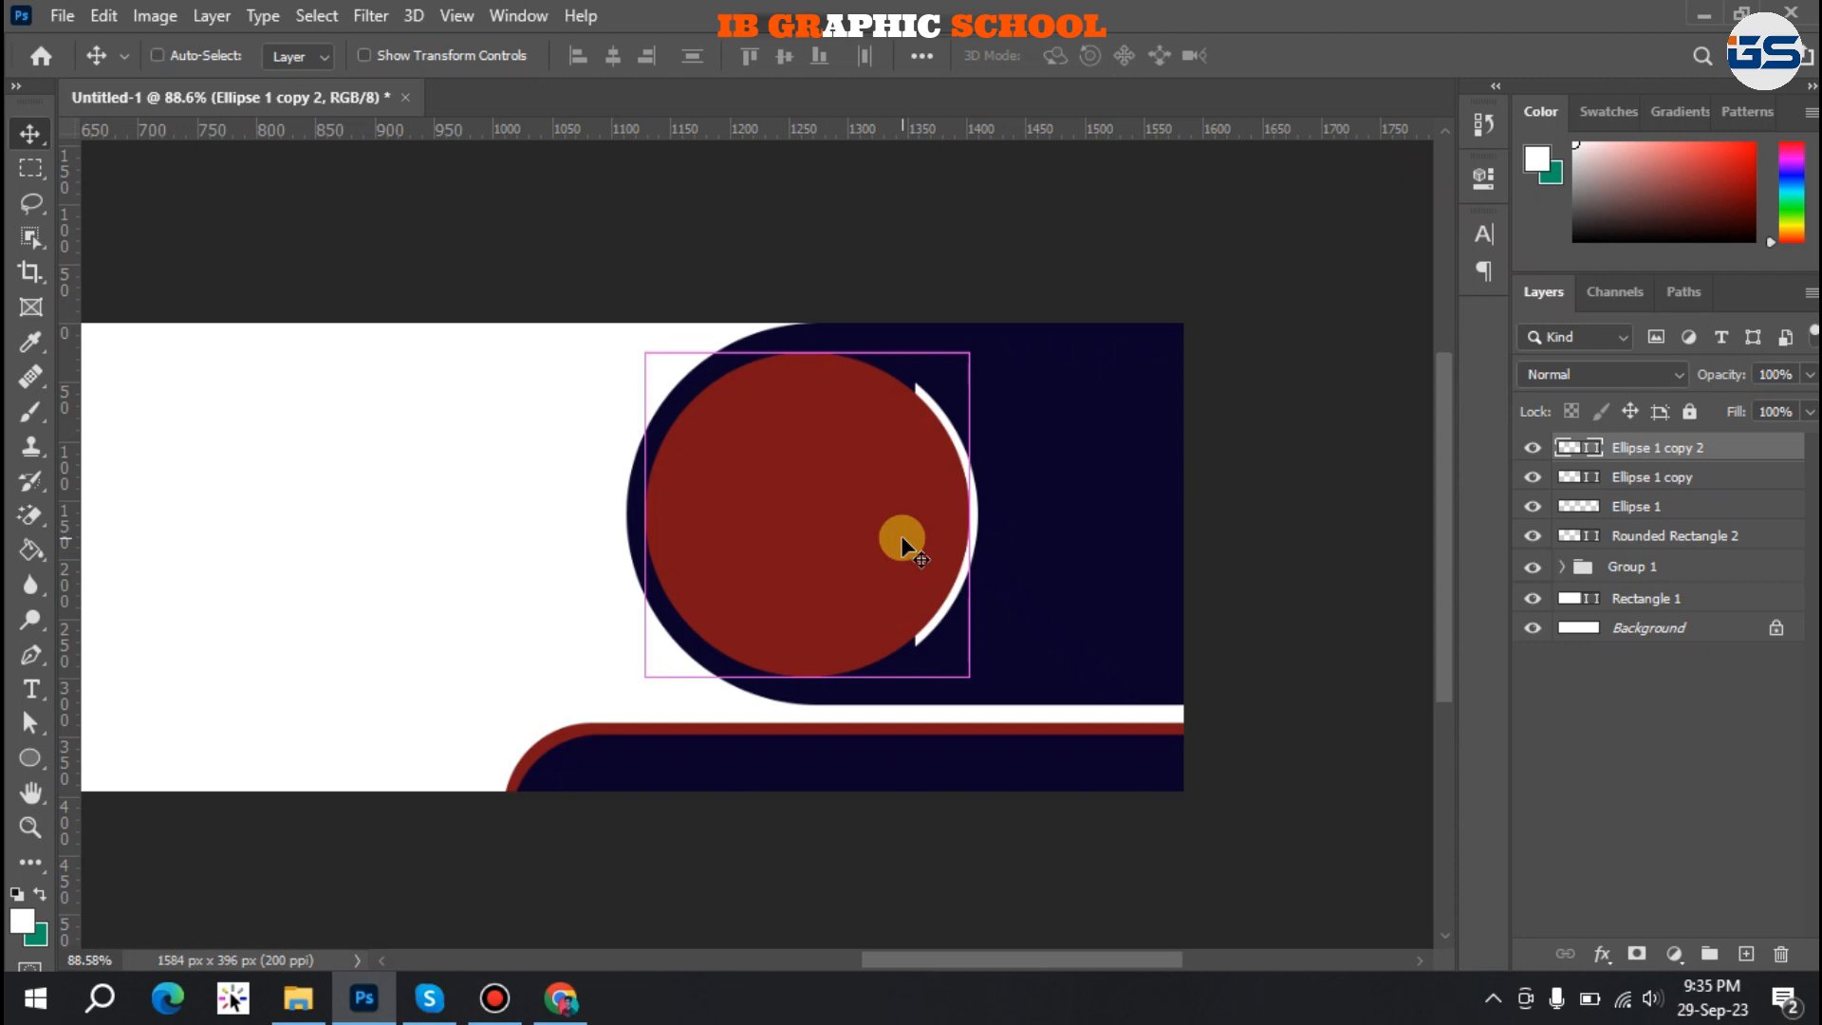
key(ctrl+t)
drag(809, 680, 808, 658)
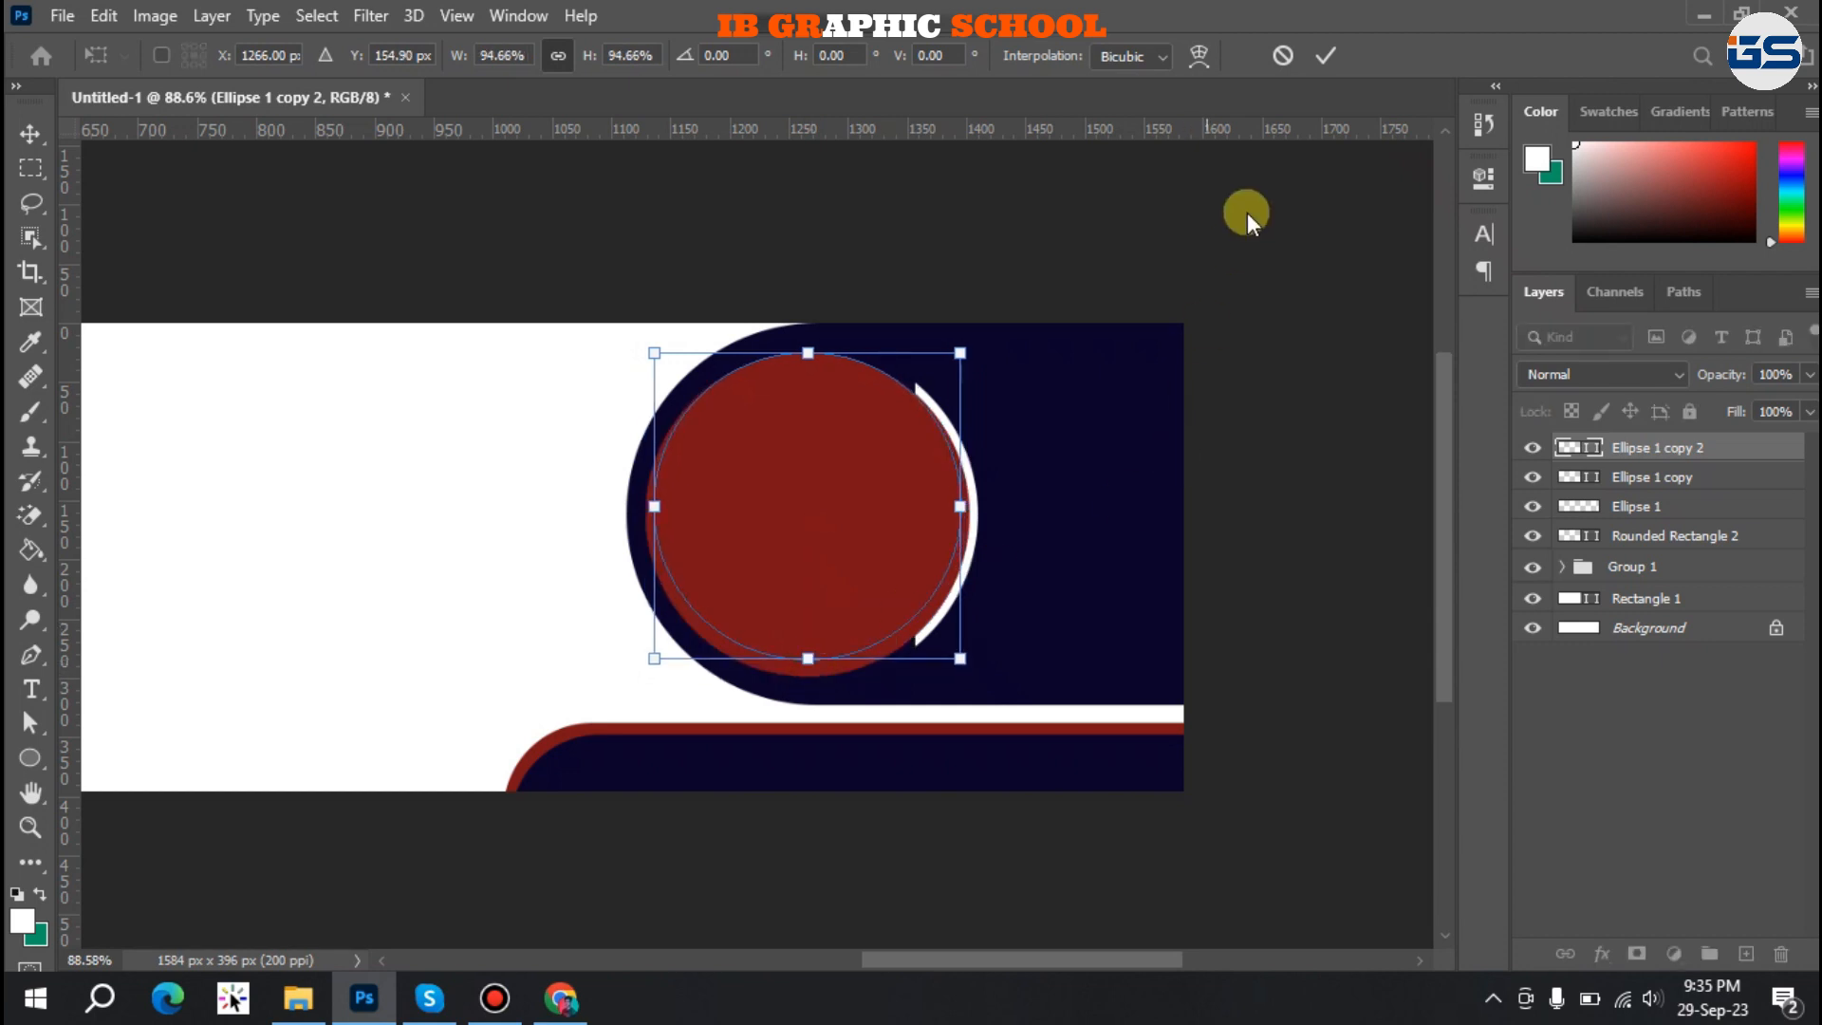
click(1325, 68)
Fill the smaller circle copy with navy #09032b sampled from the lower strip.
double_click(1569, 448)
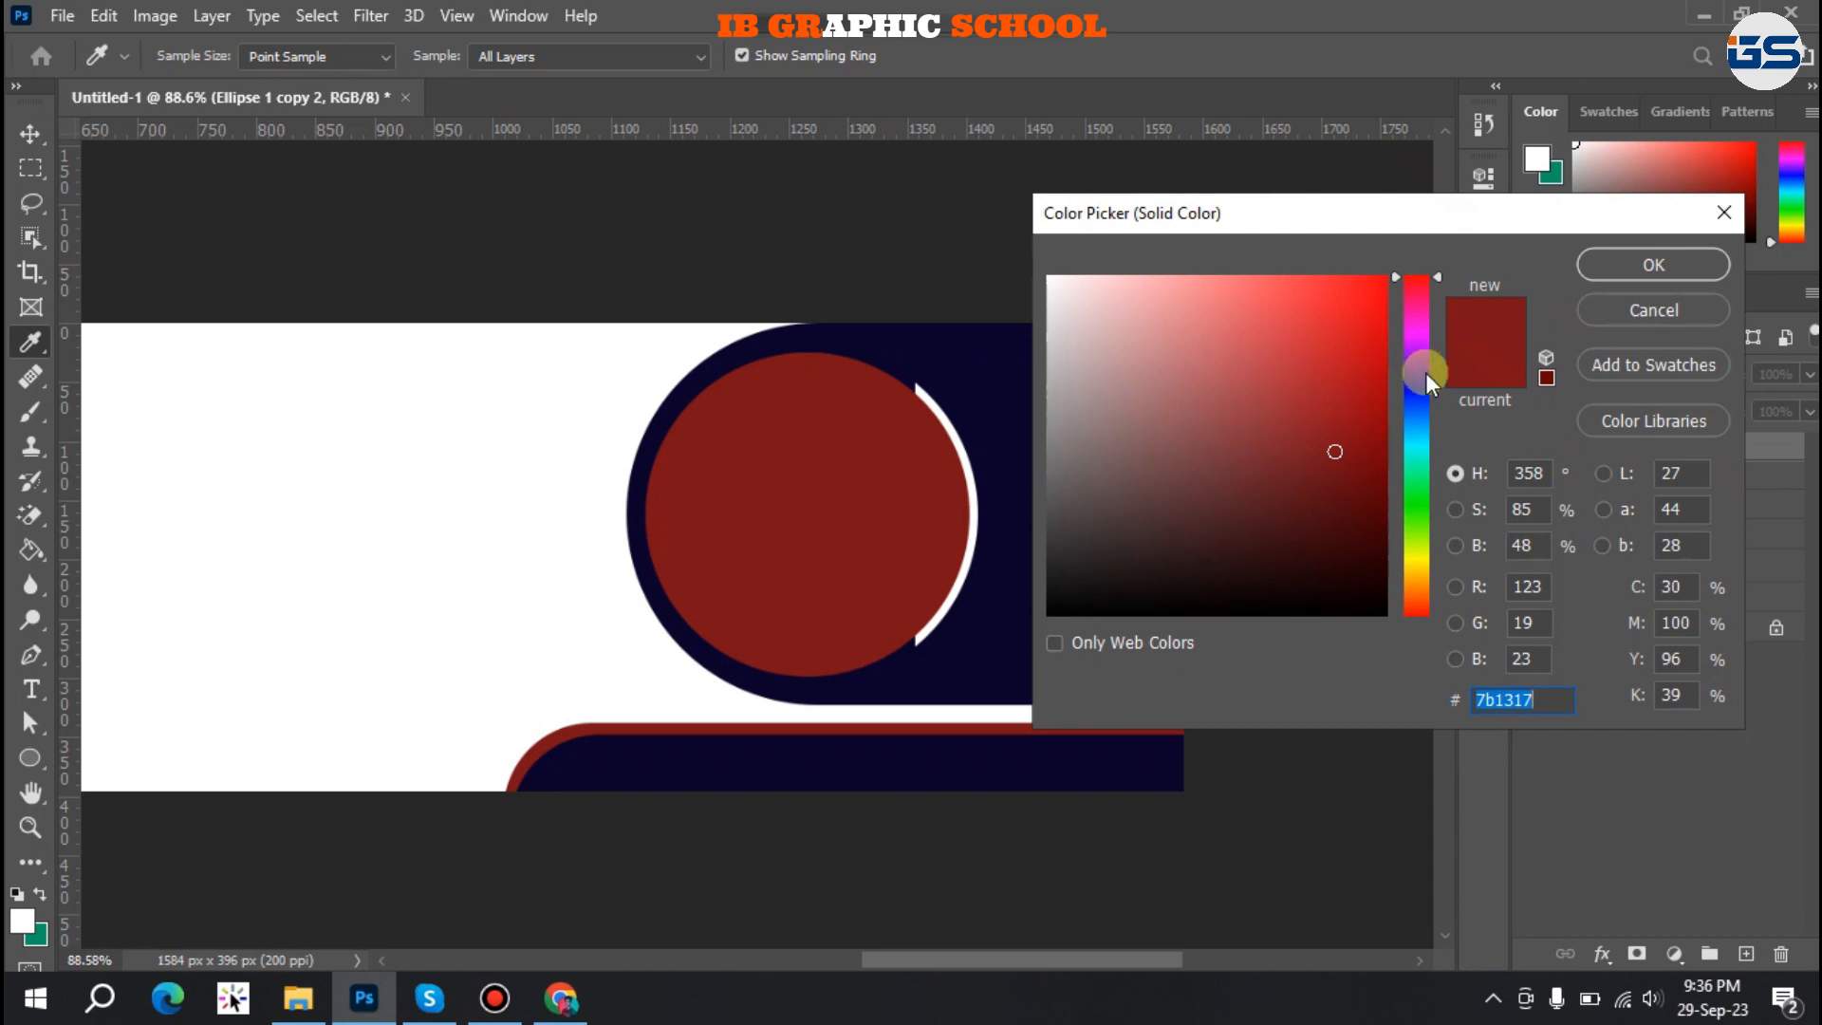
click(978, 754)
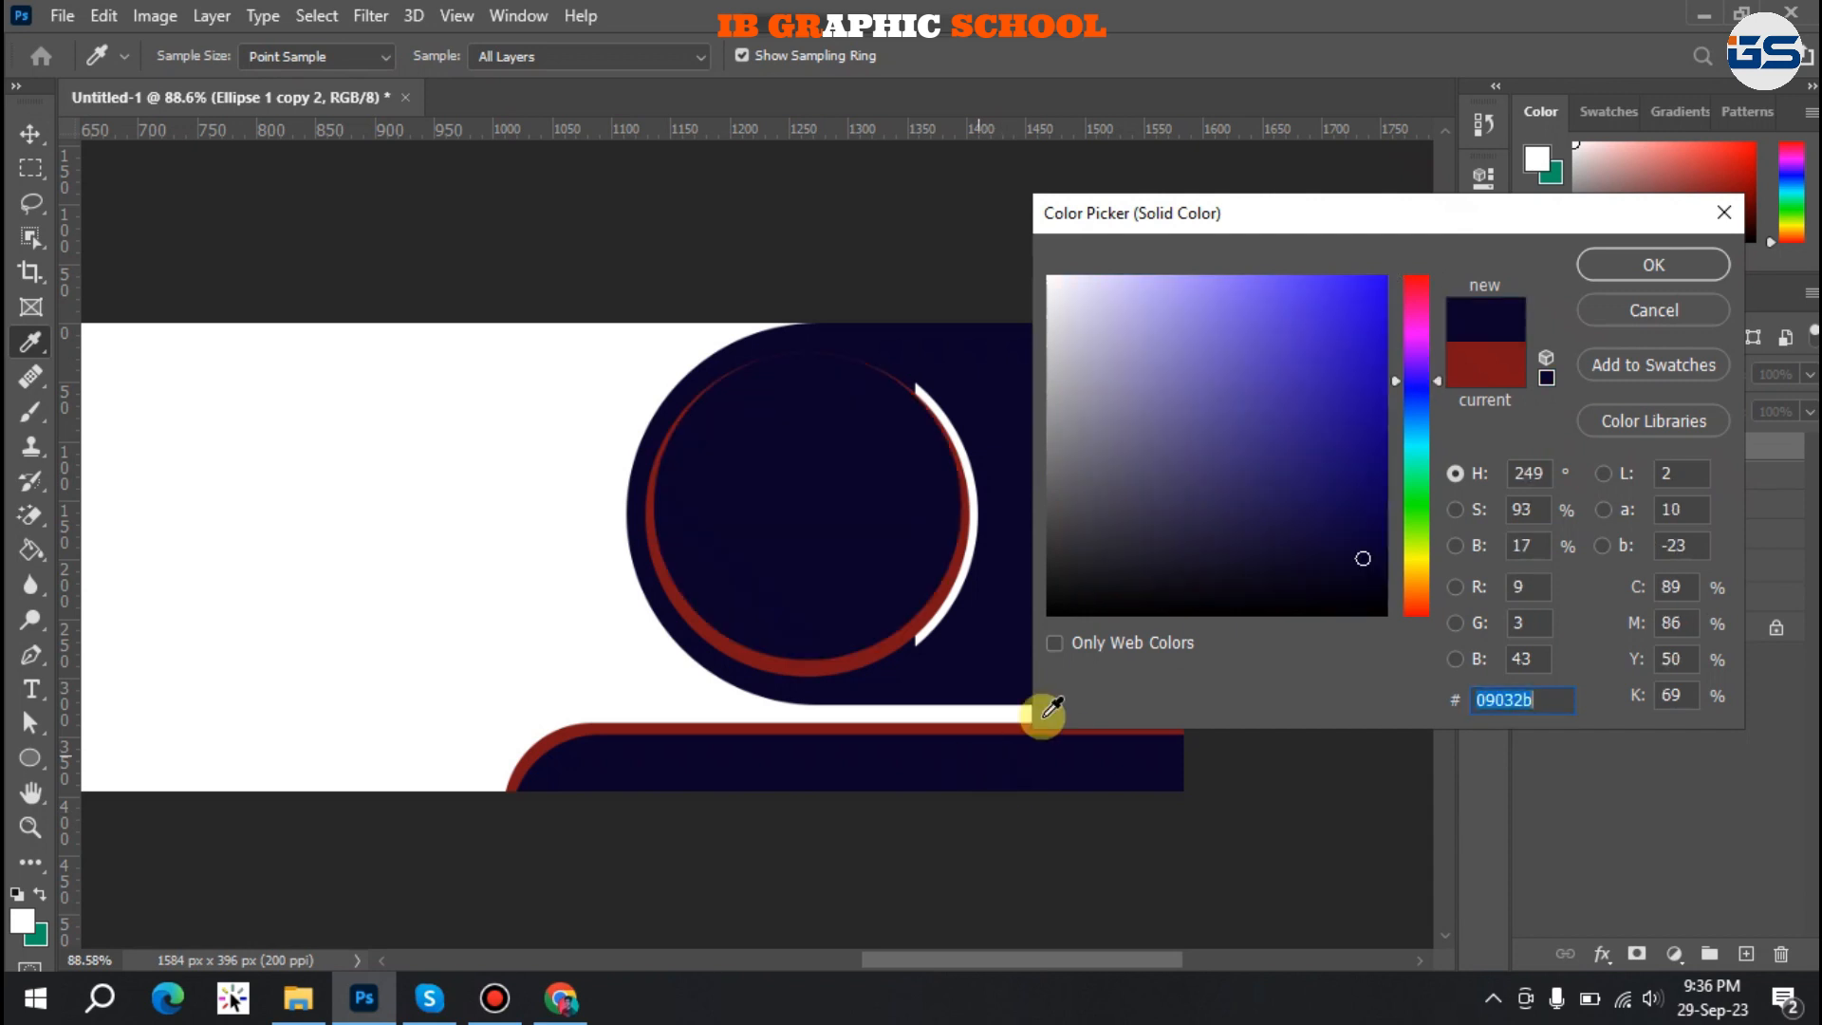
click(1654, 265)
click(29, 134)
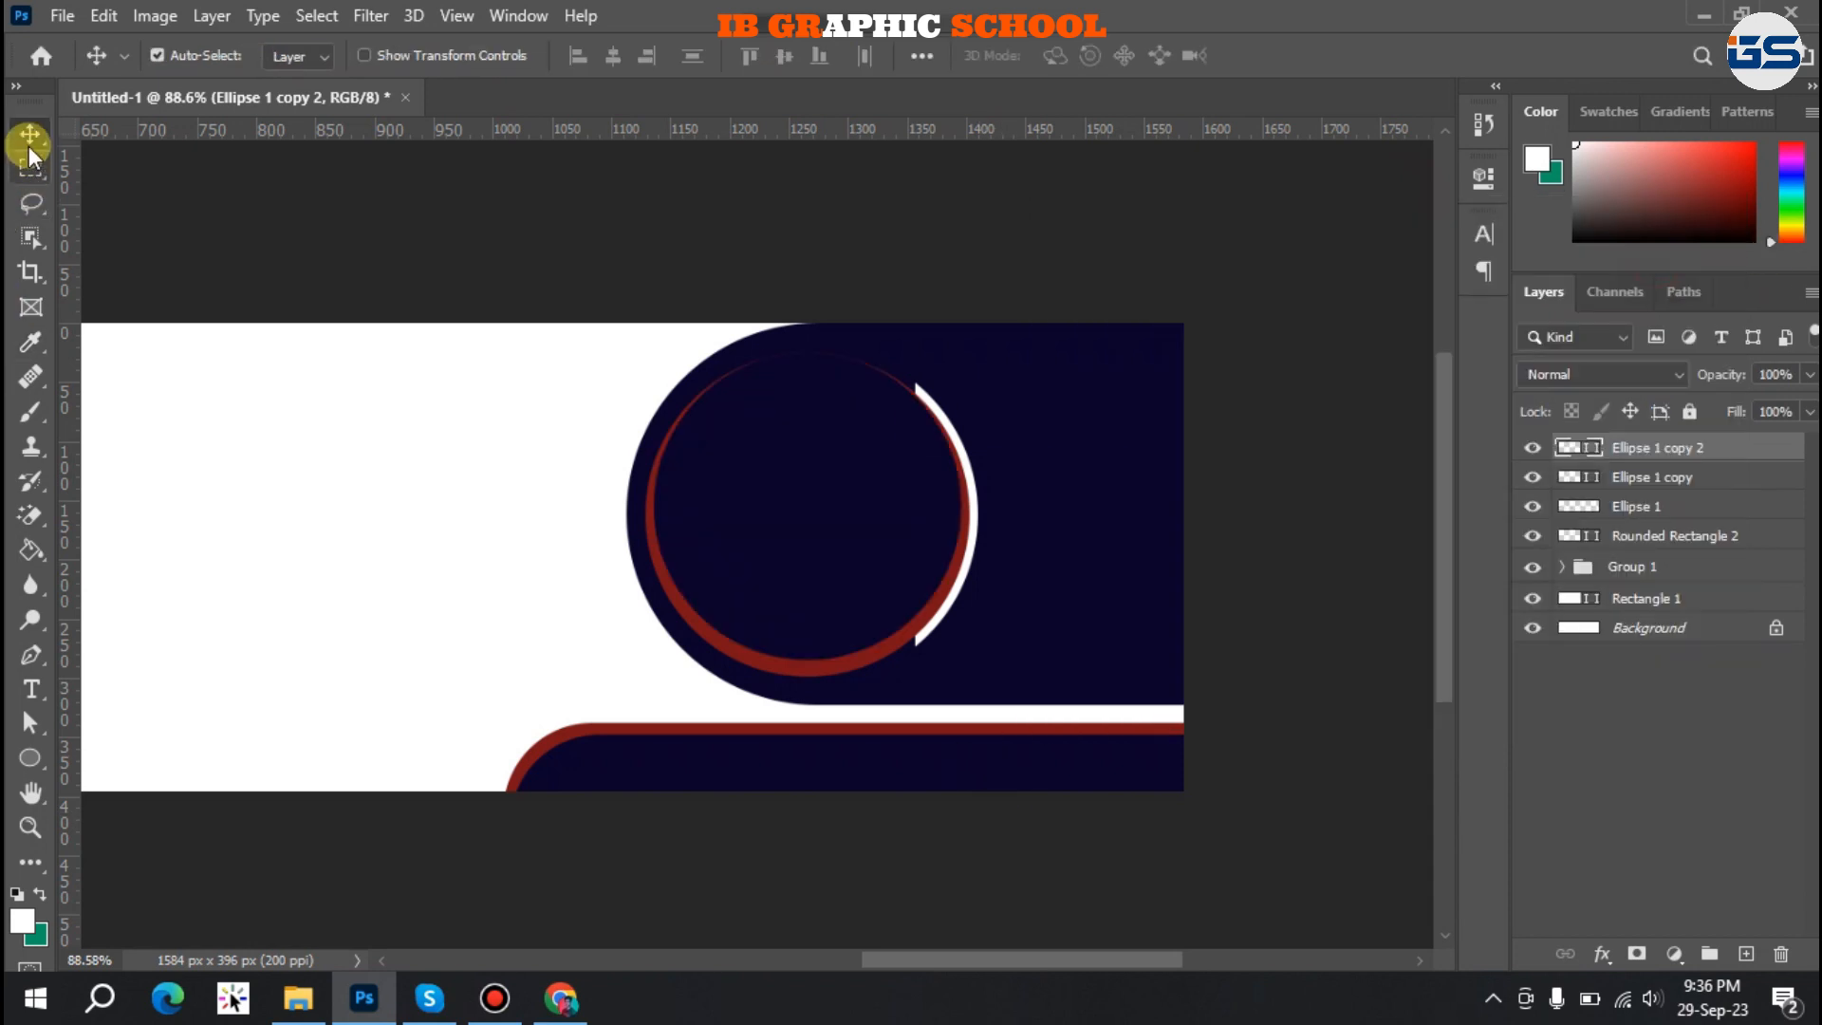
Centre the navy circle on the dark red circle horizontally and vertically.
ctrl+click(1630, 477)
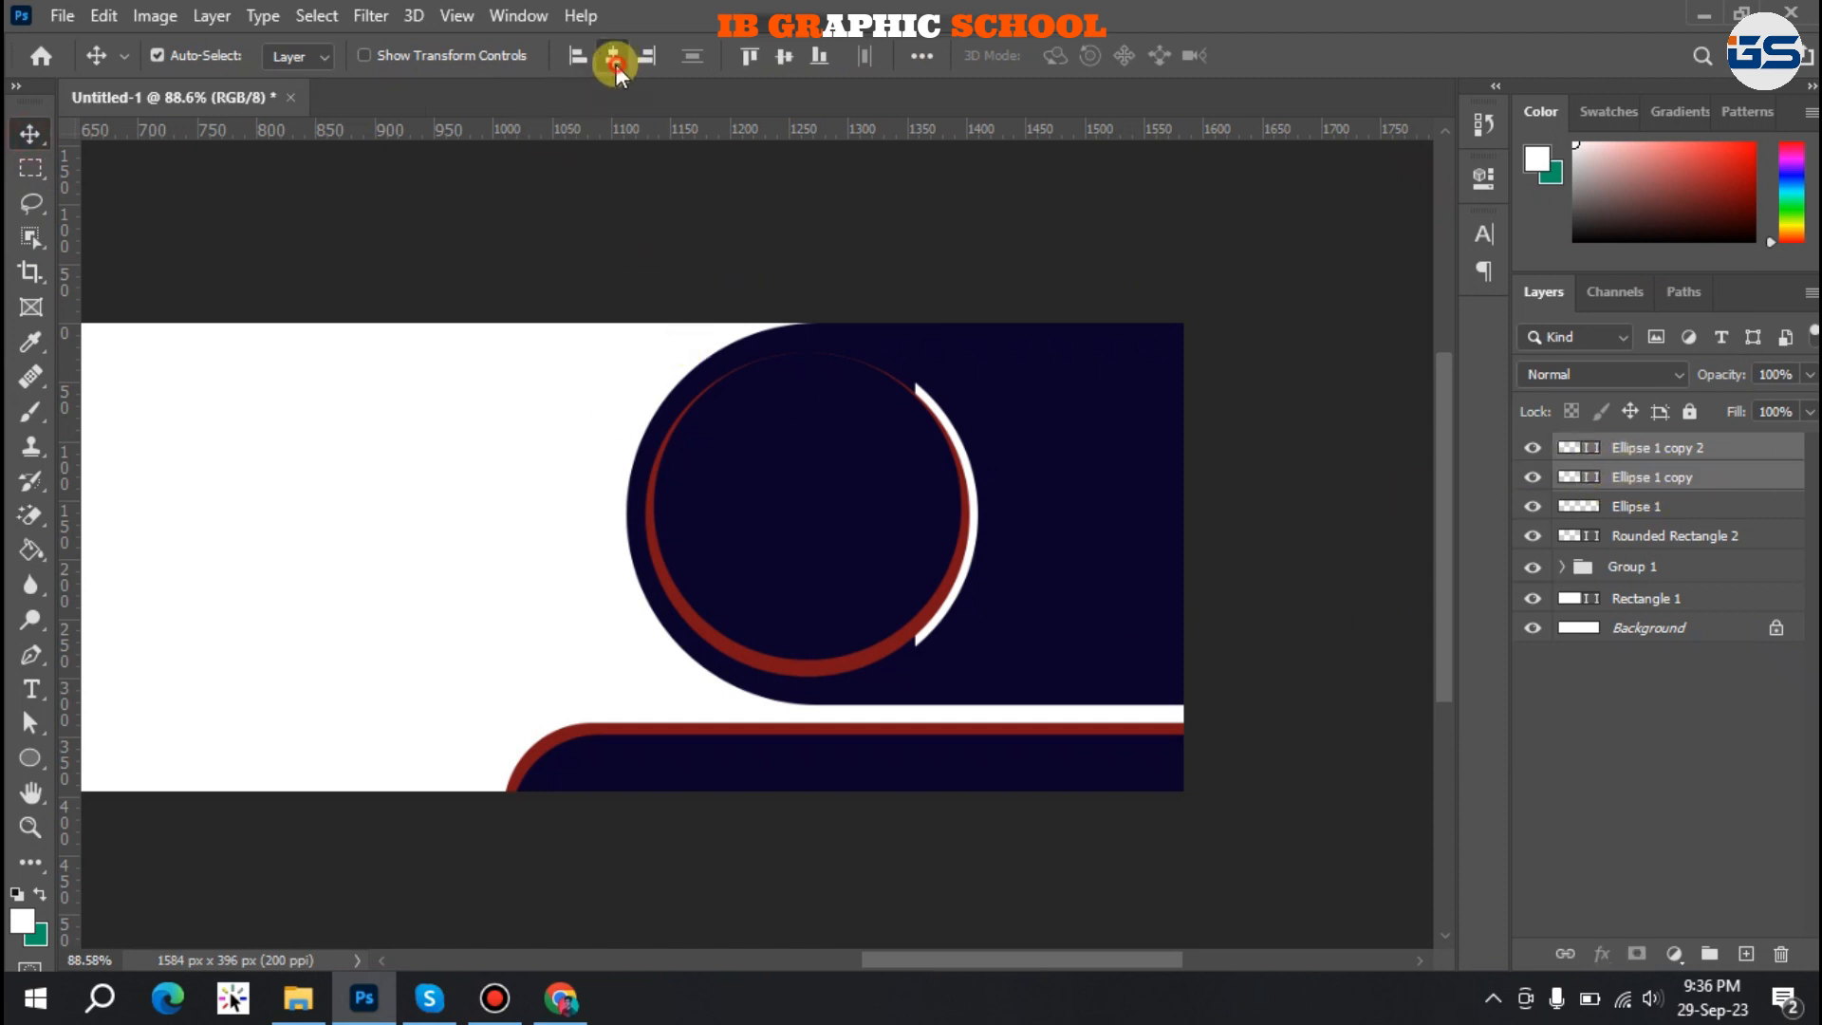
click(775, 56)
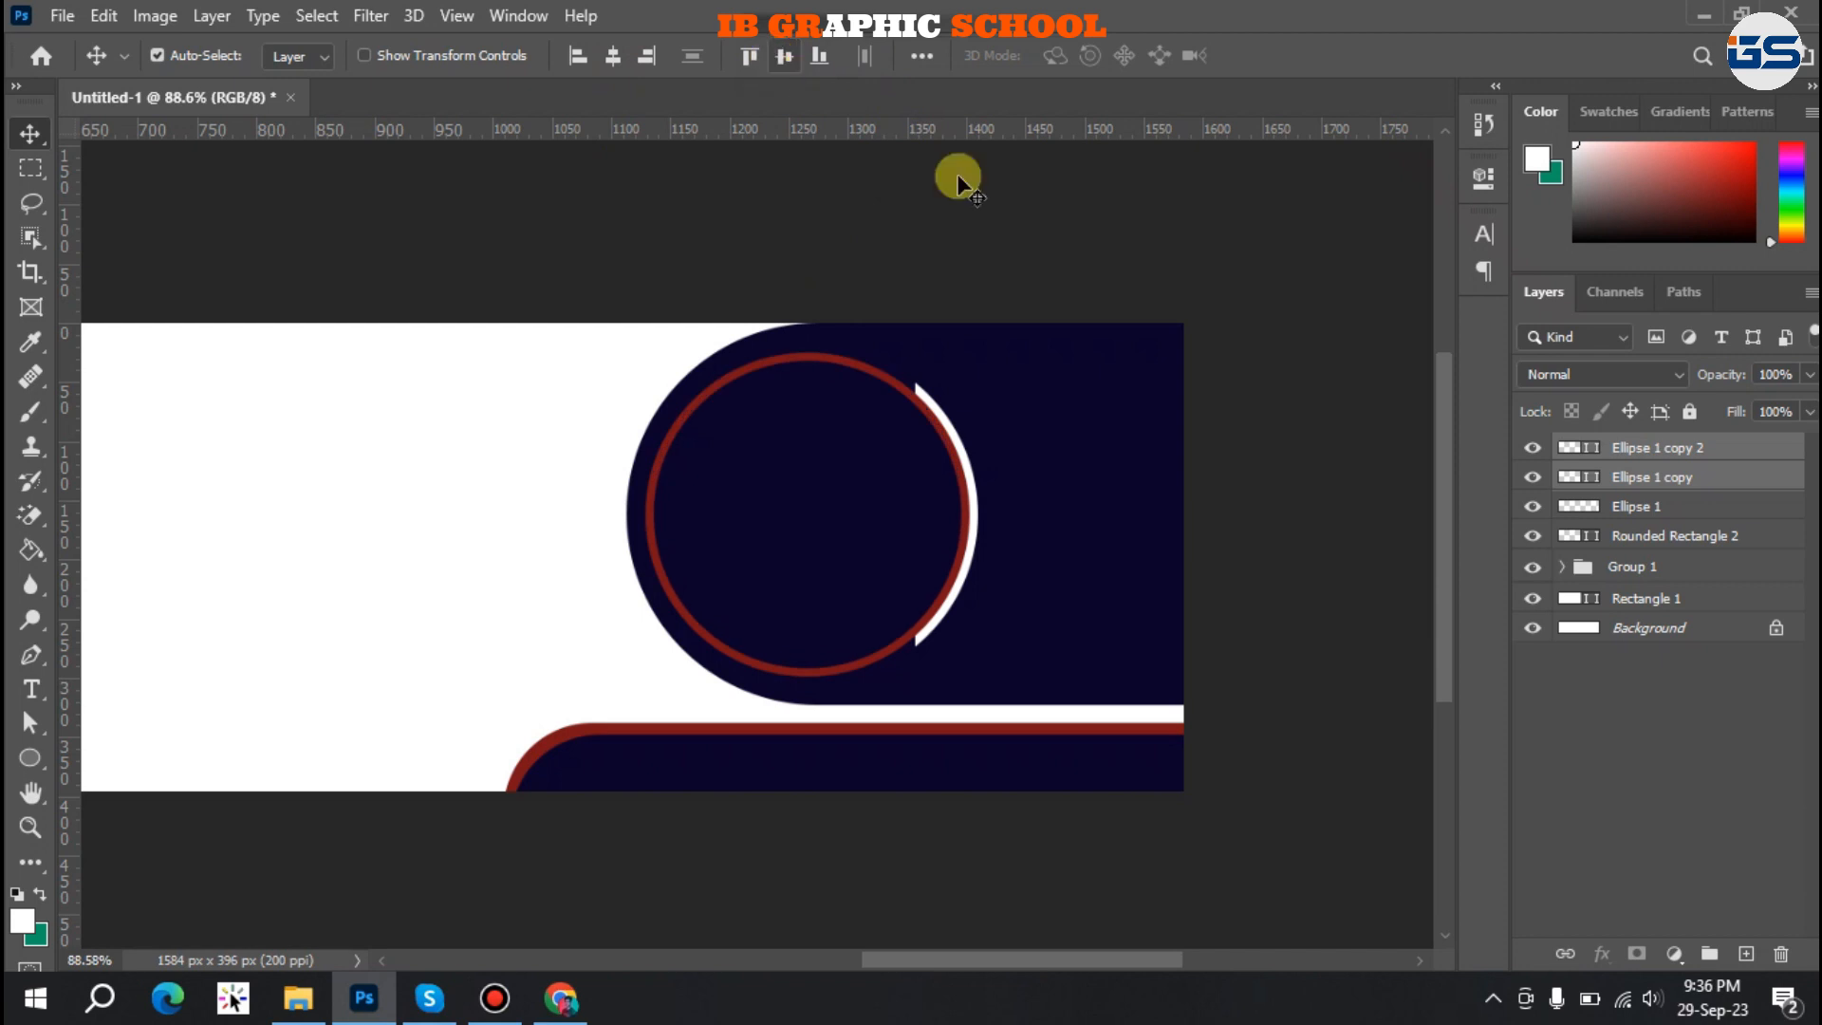
click(1579, 740)
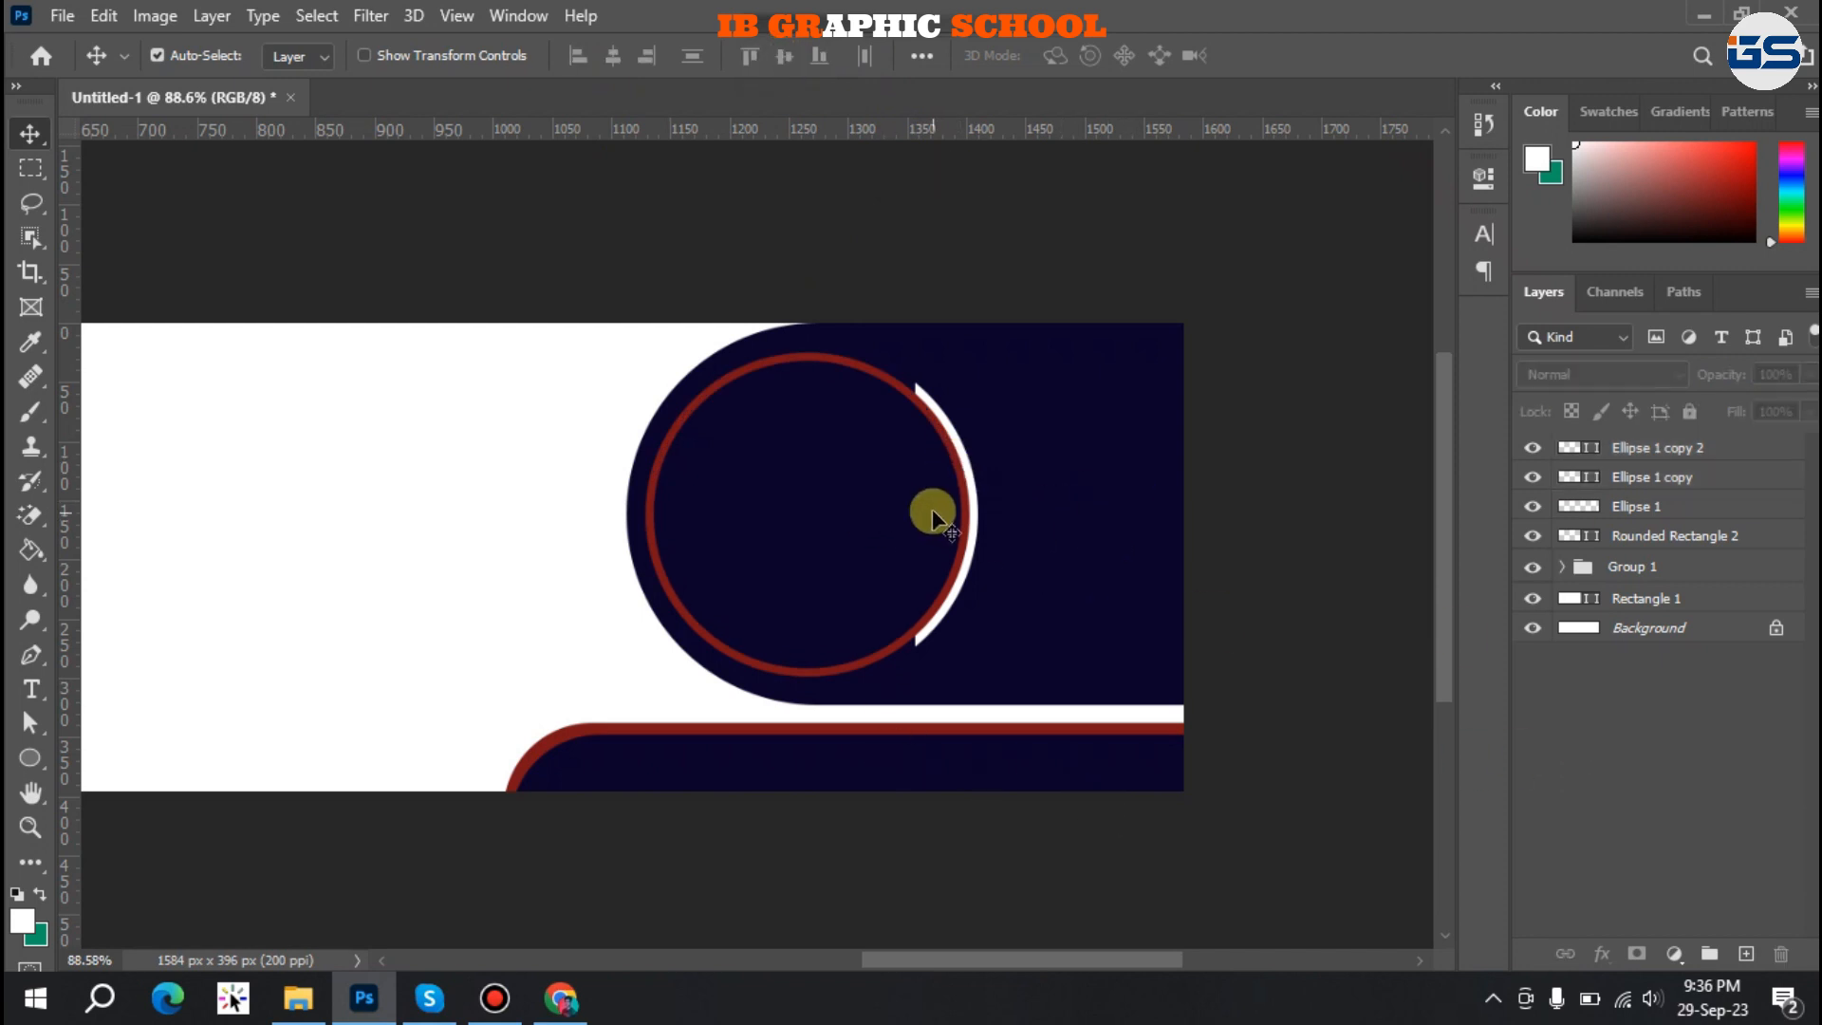
Apply a dark red Color Overlay to the white arc on the circle's right side.
click(883, 500)
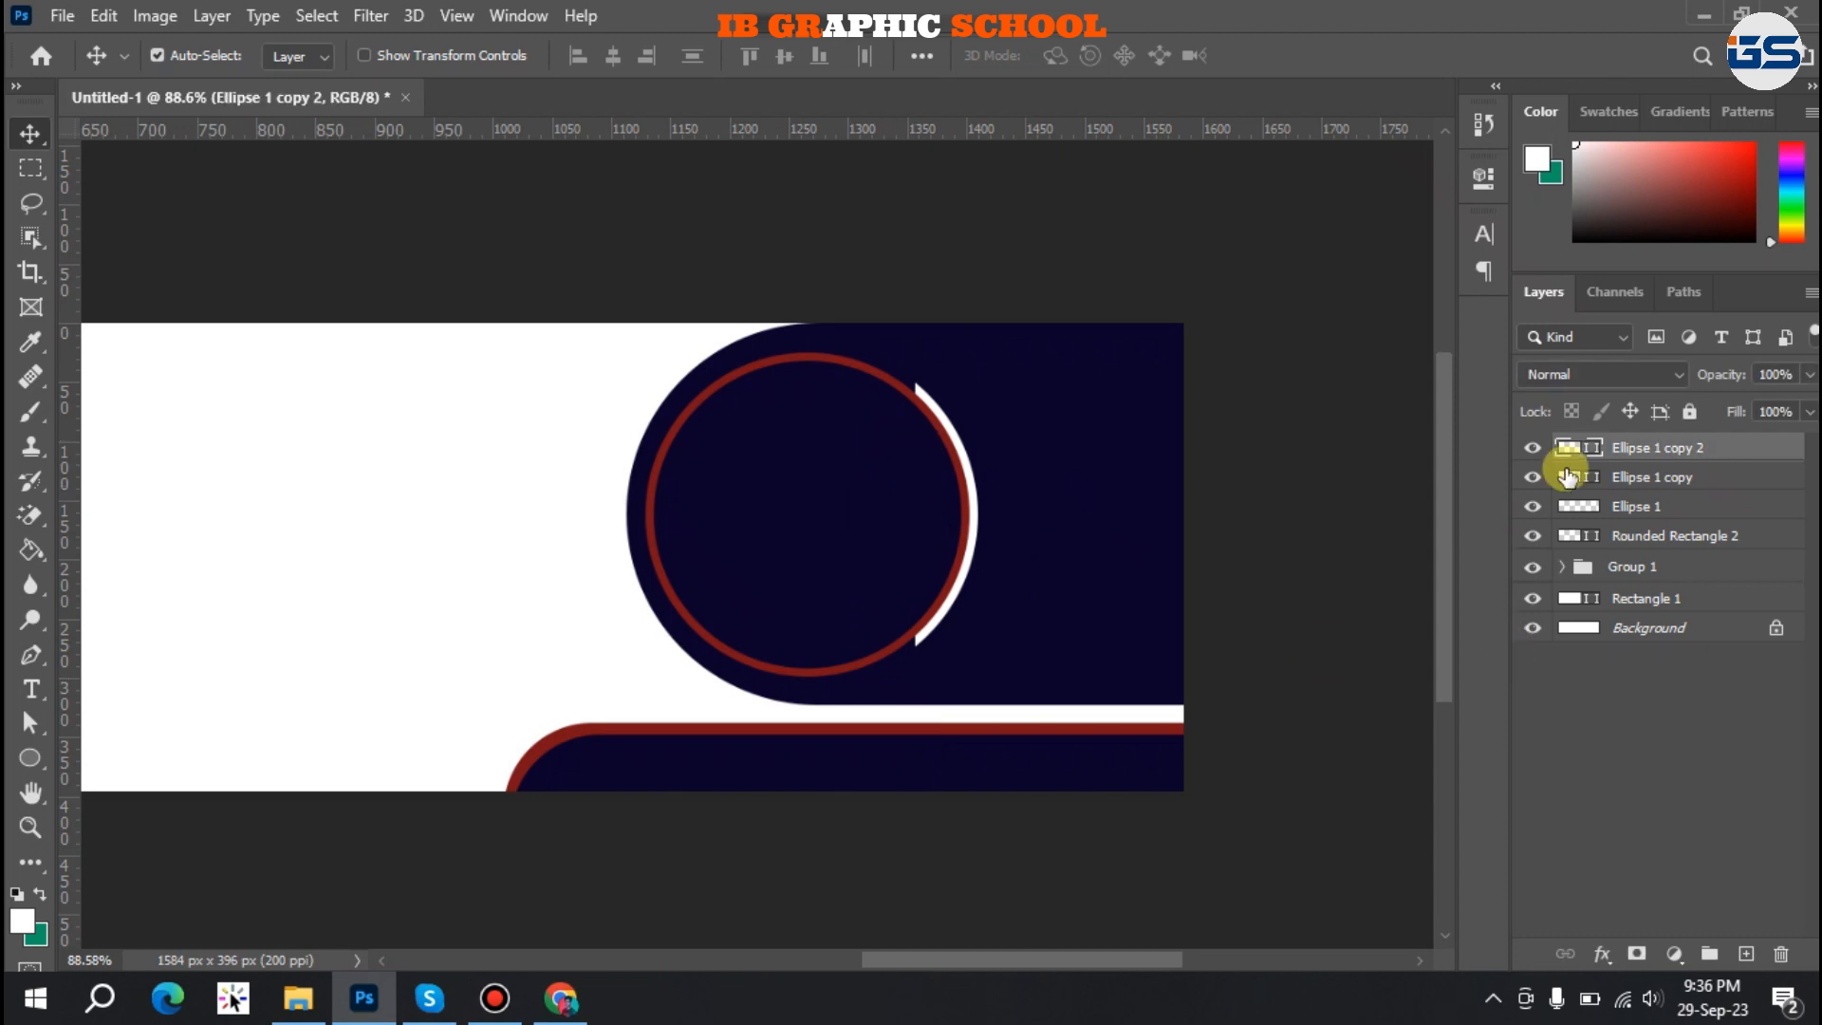
click(875, 380)
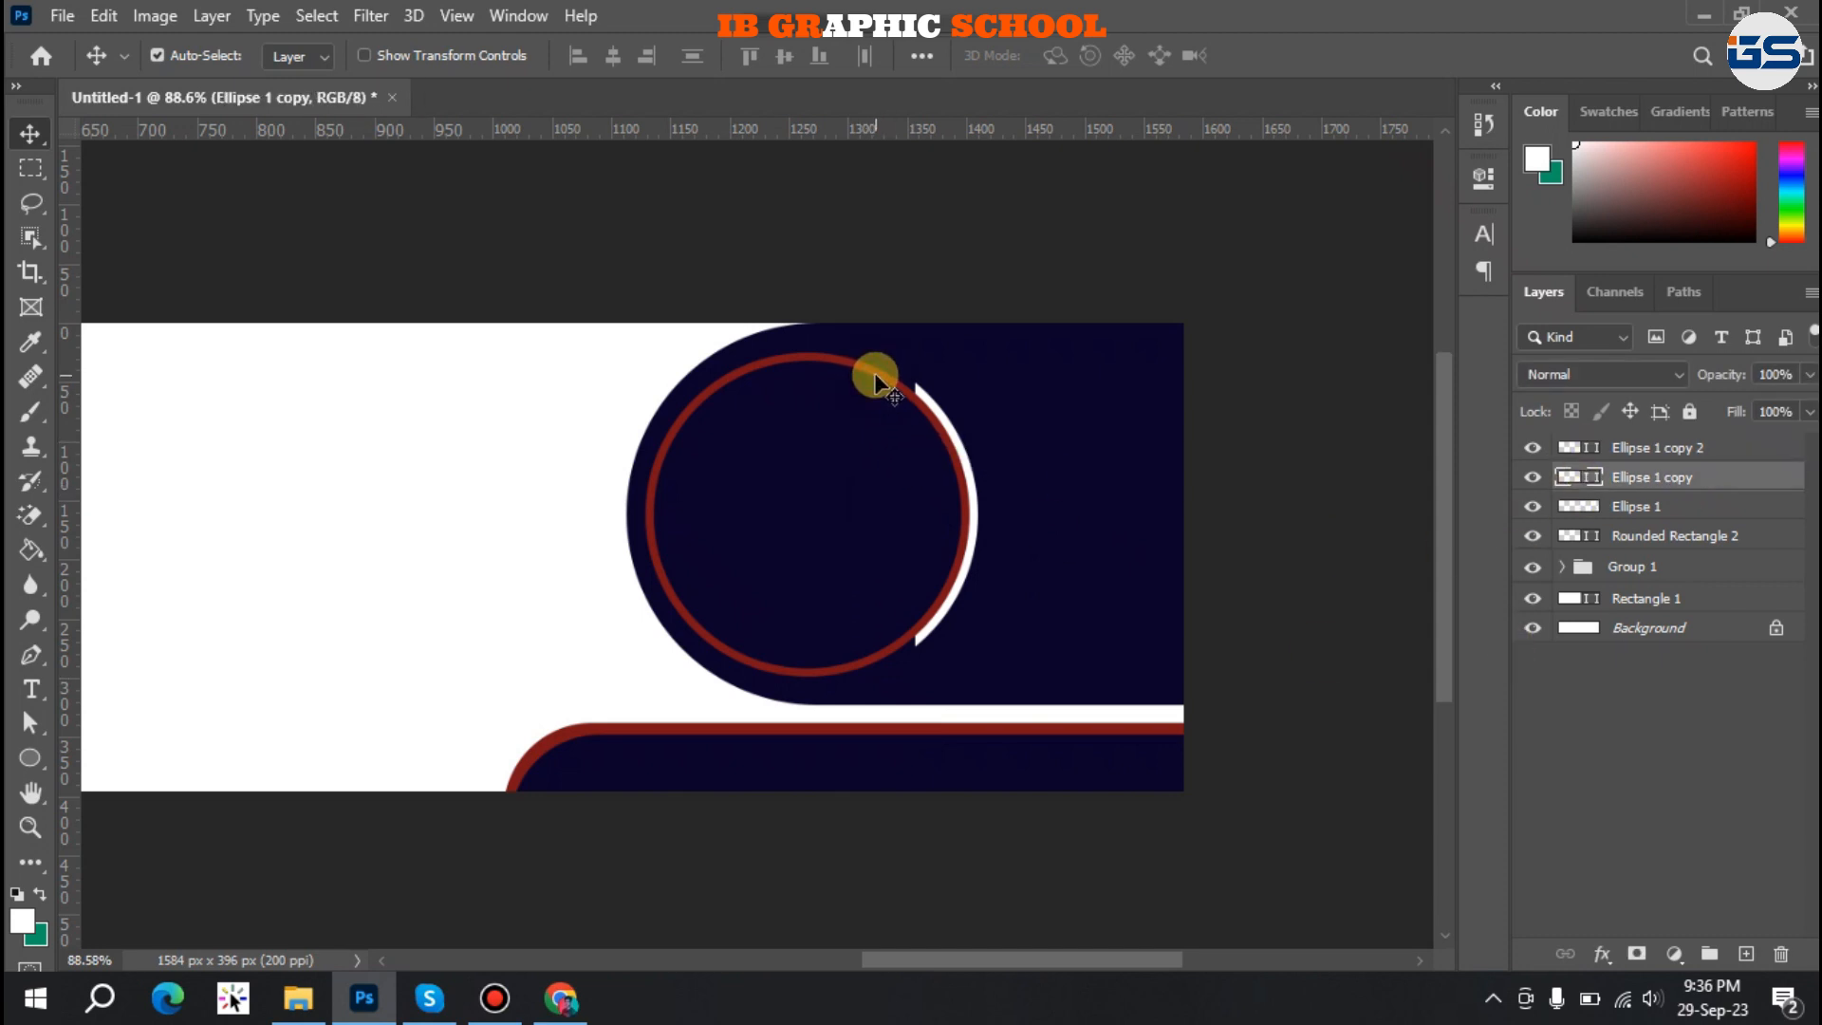
click(977, 503)
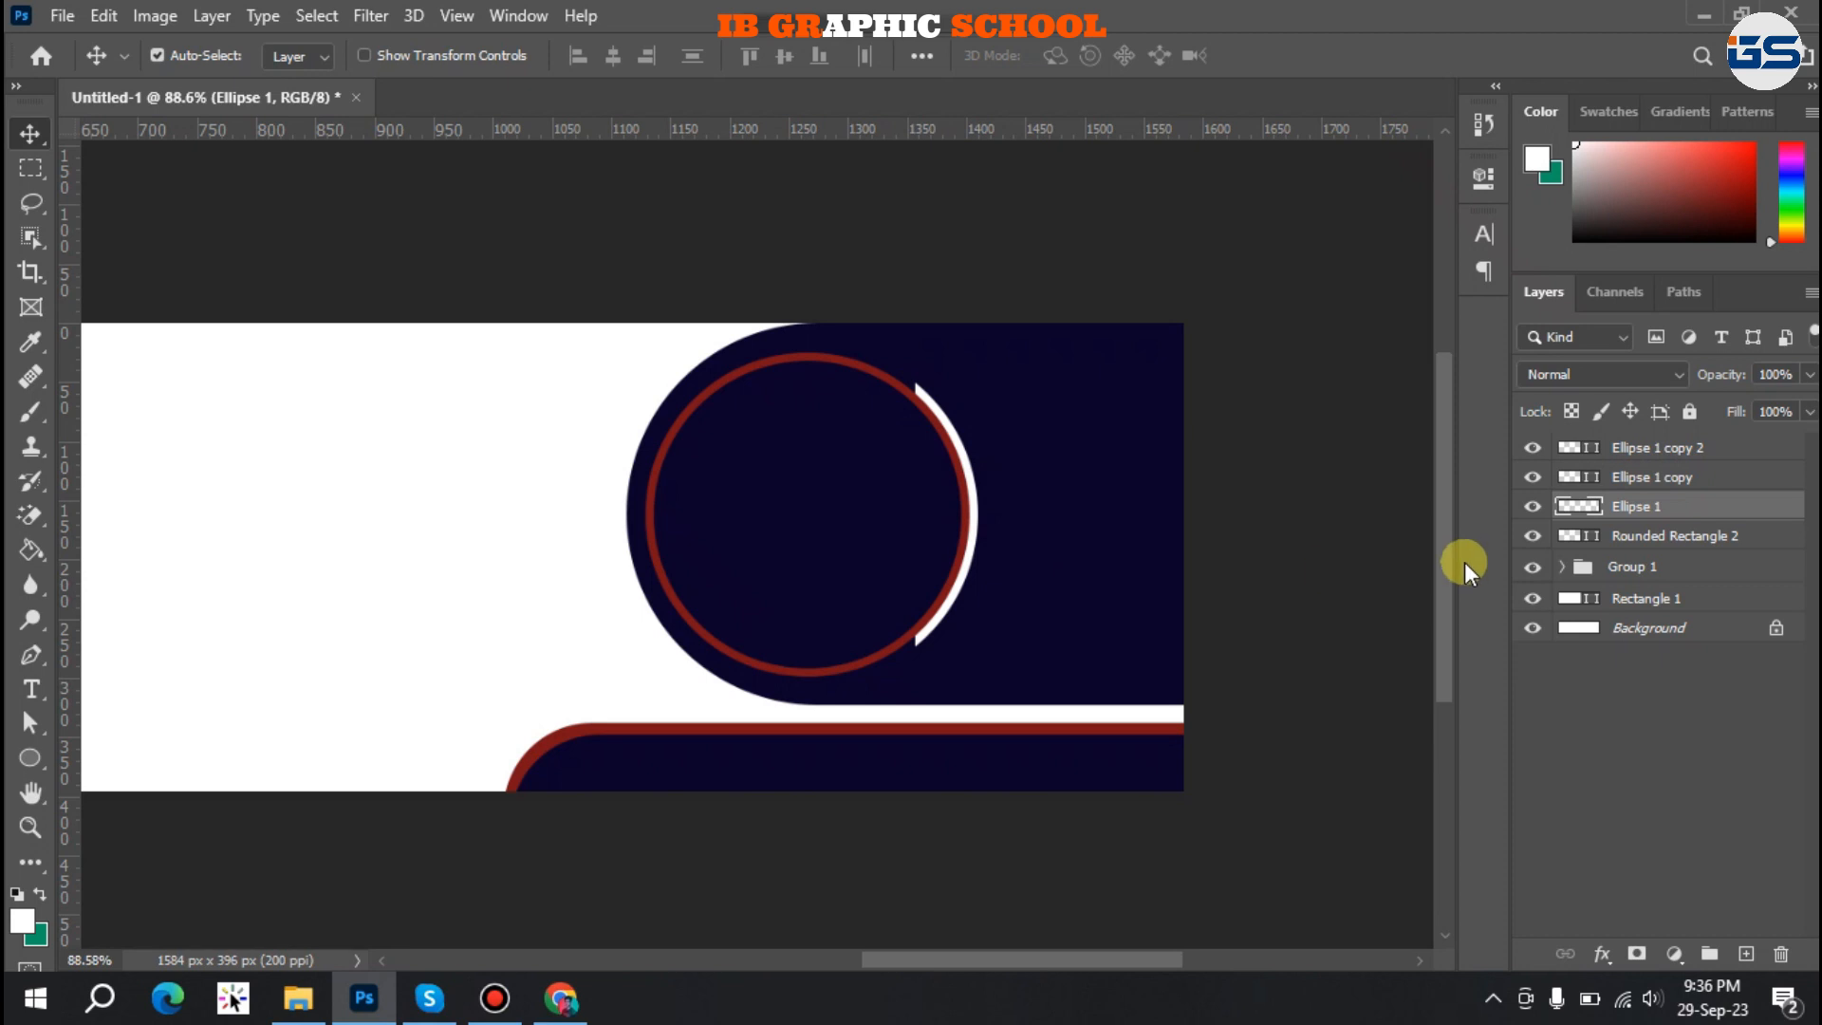
right_click(1575, 506)
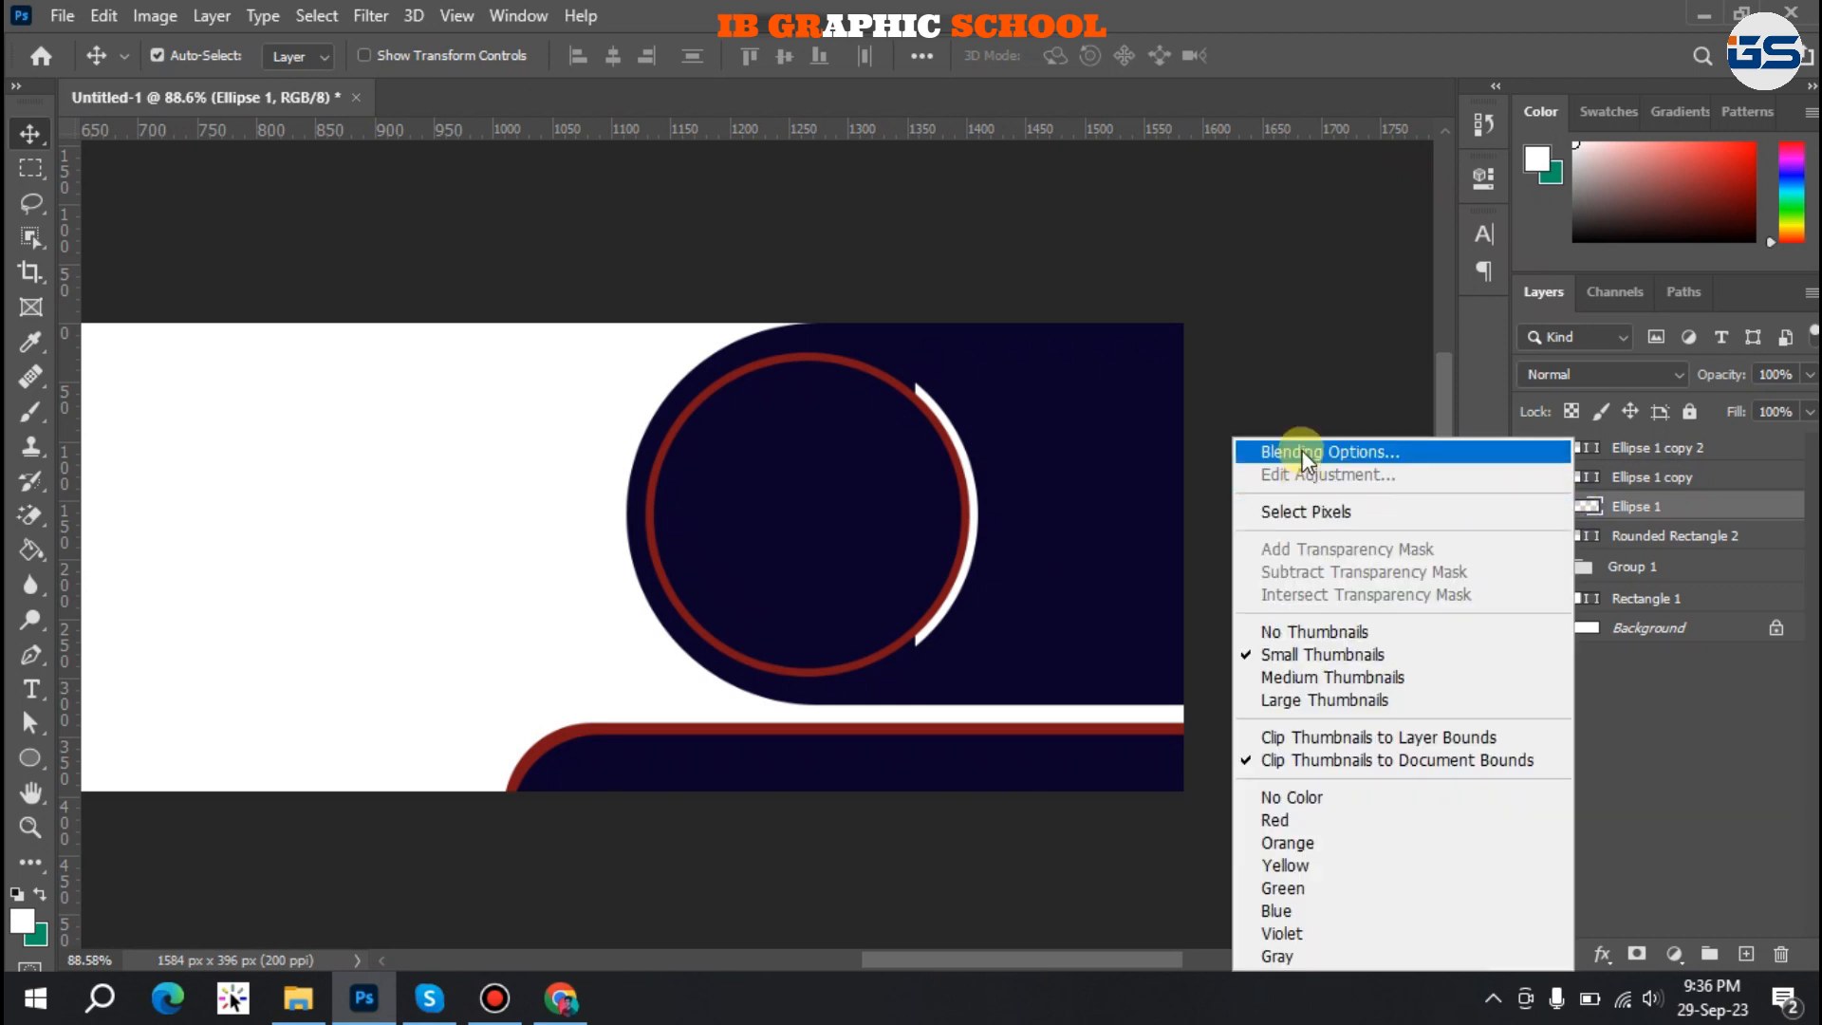
click(1302, 449)
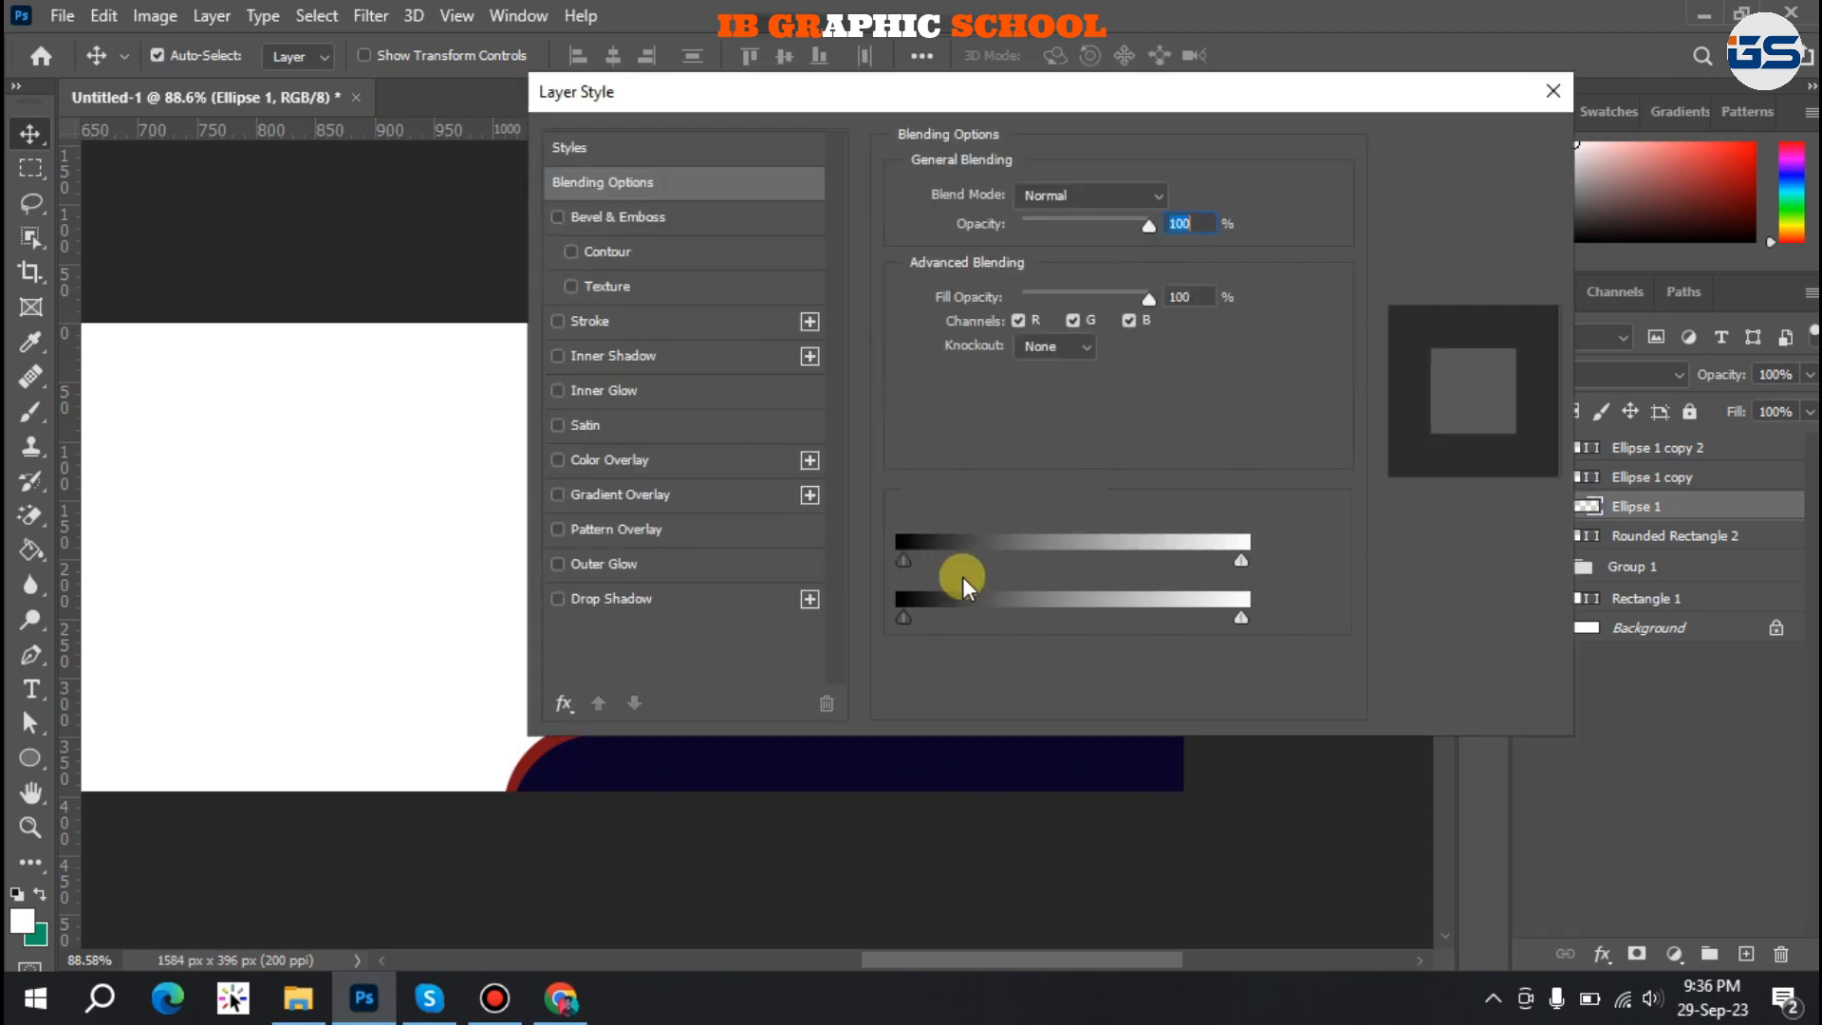
drag(803, 106, 1299, 126)
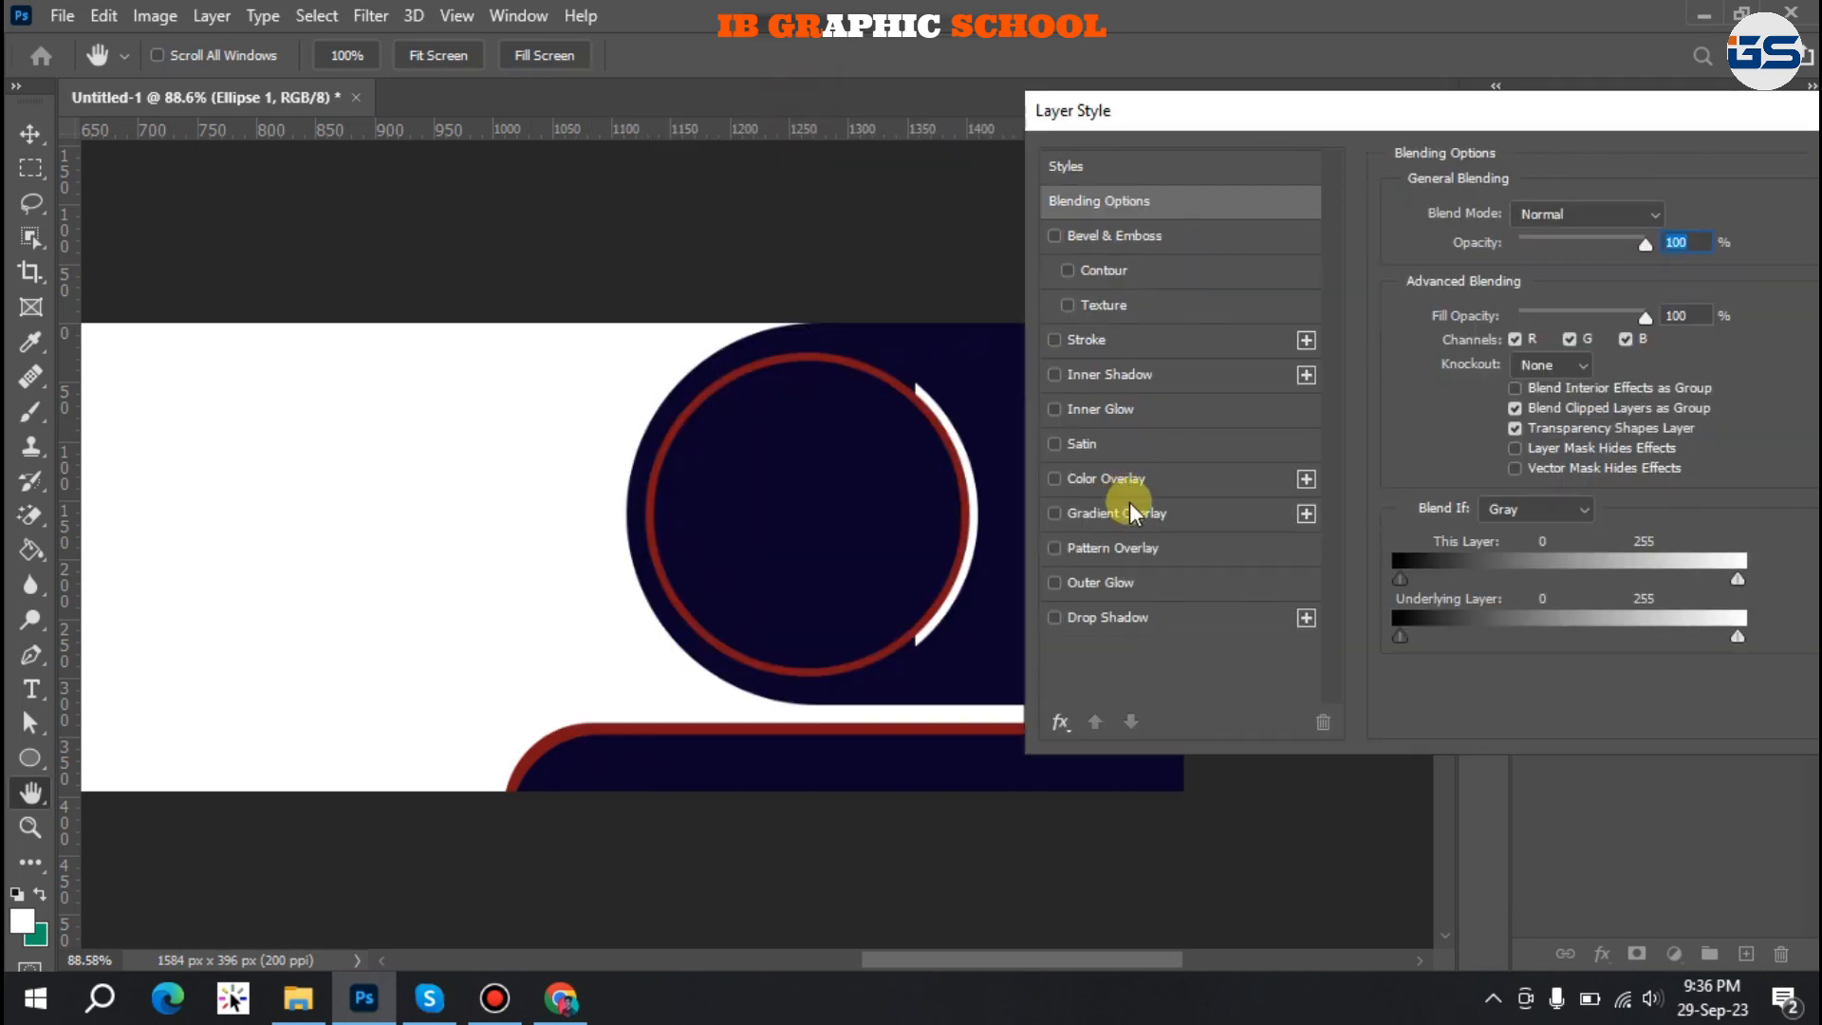
click(1140, 480)
drag(1671, 109, 1072, 120)
click(1400, 173)
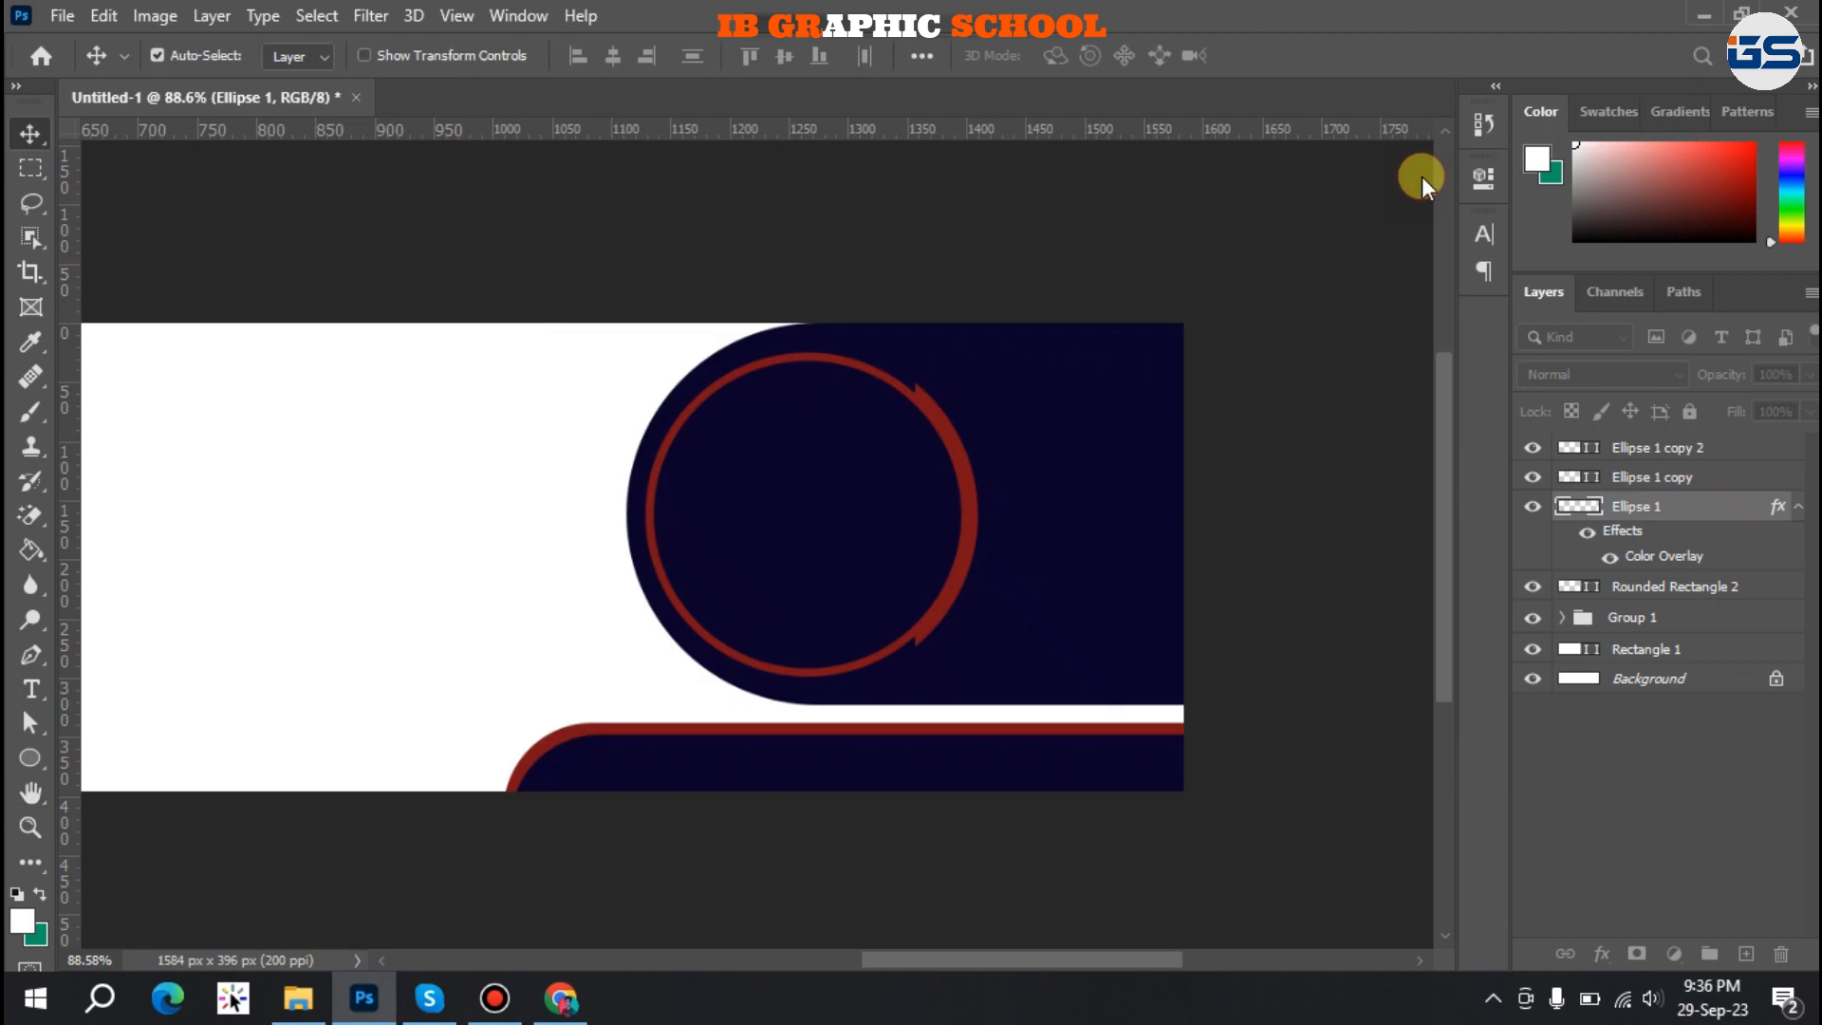
Change the dark red ring circle's fill to pale pinkish grey #c3adae.
click(889, 382)
double_click(1564, 477)
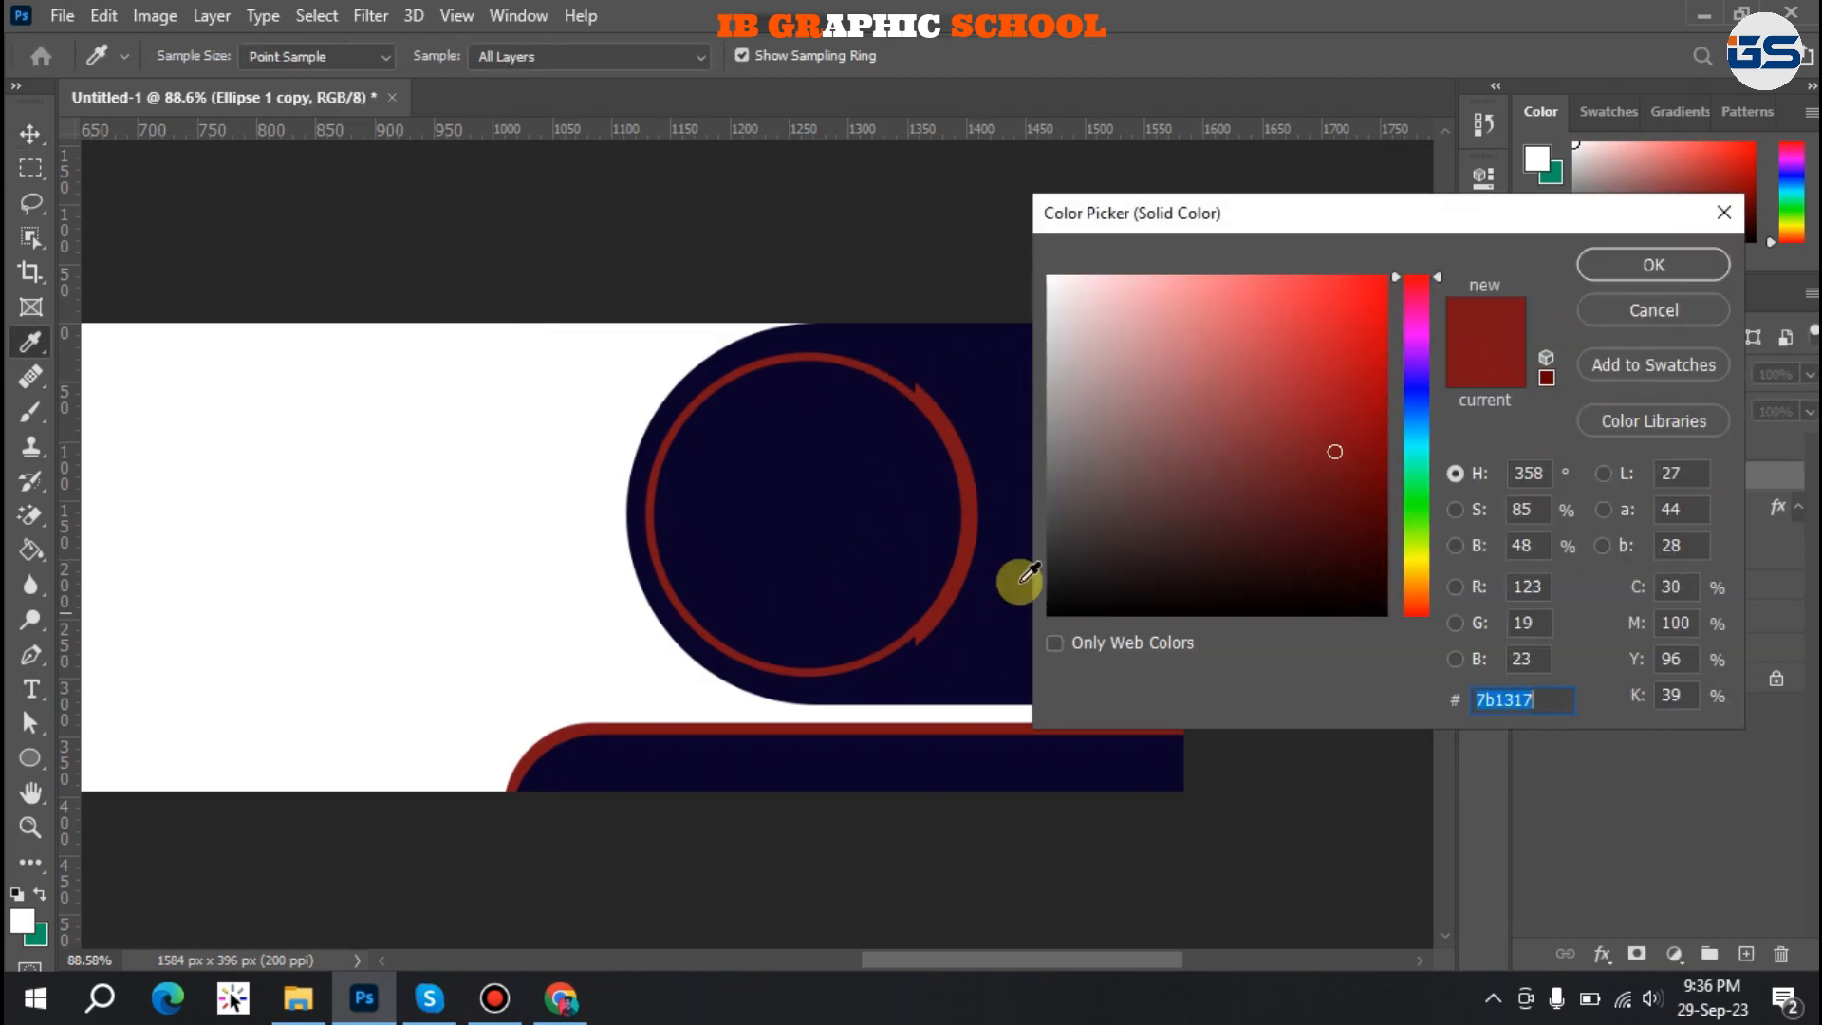
click(1093, 371)
drag(1093, 371, 1085, 353)
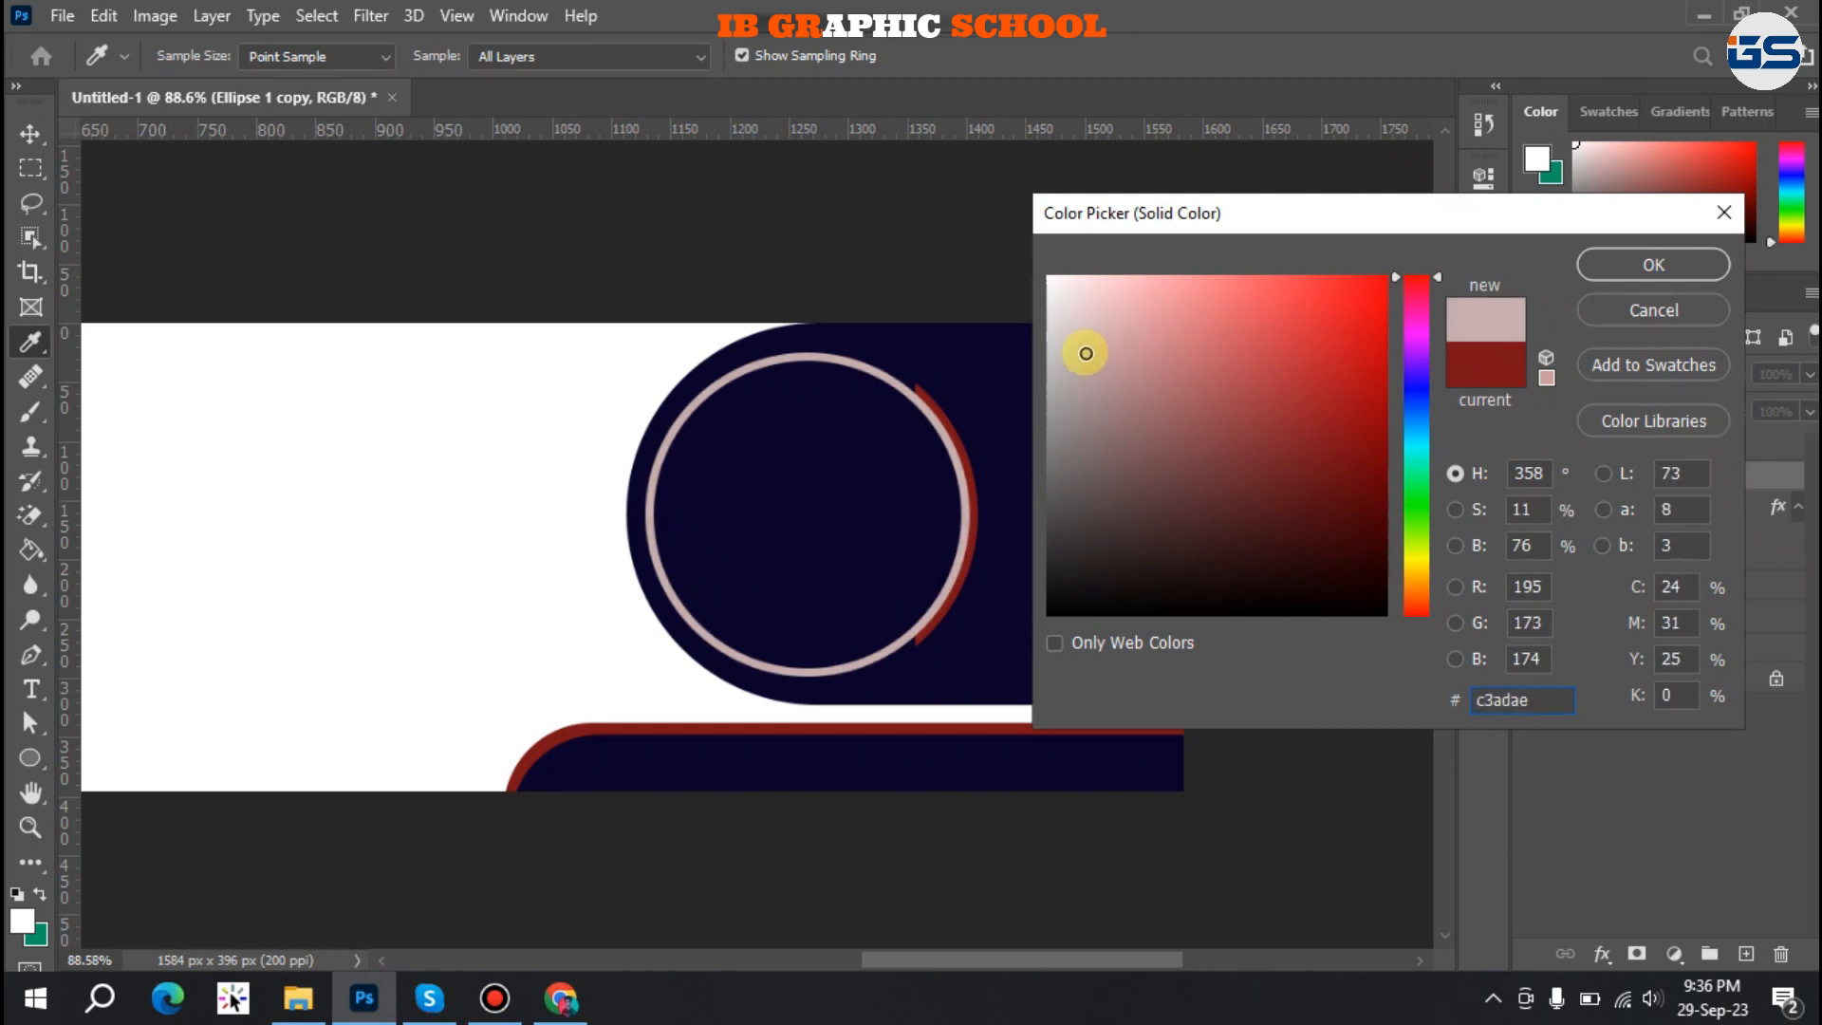
click(1609, 268)
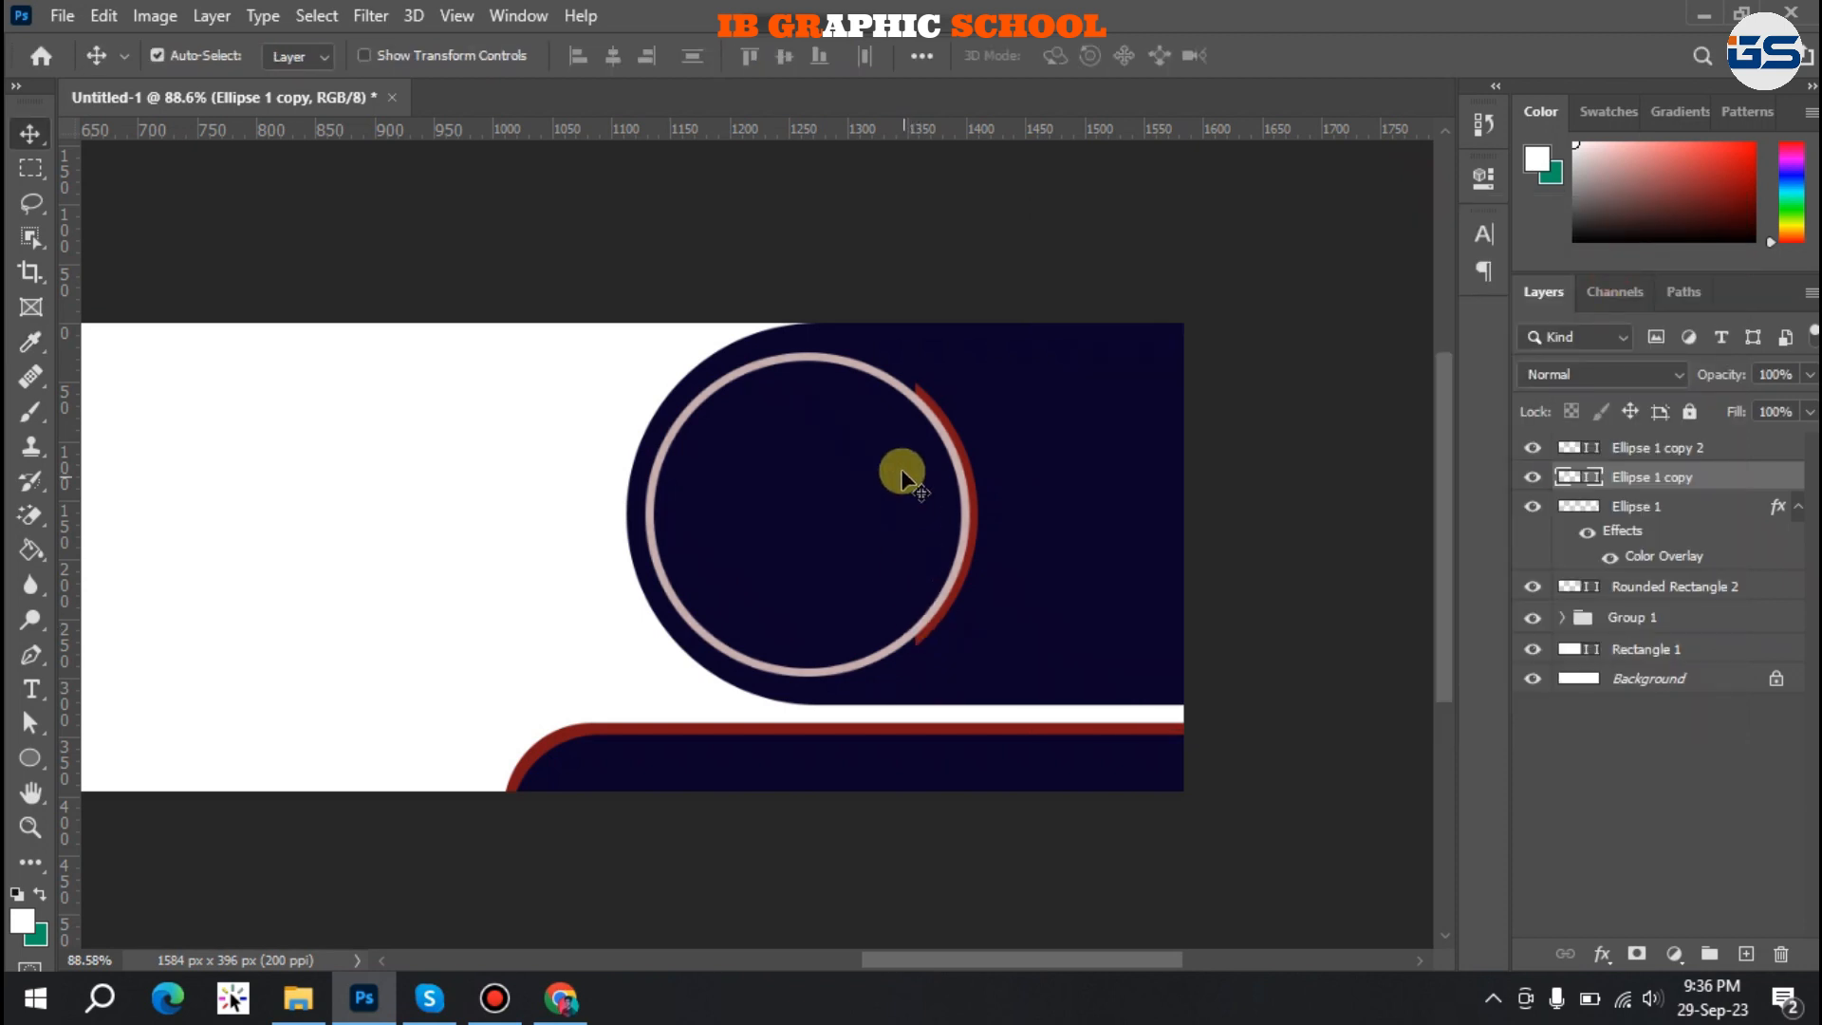
Change the inner navy circle's fill to black.
key(ctrl+j)
click(1564, 449)
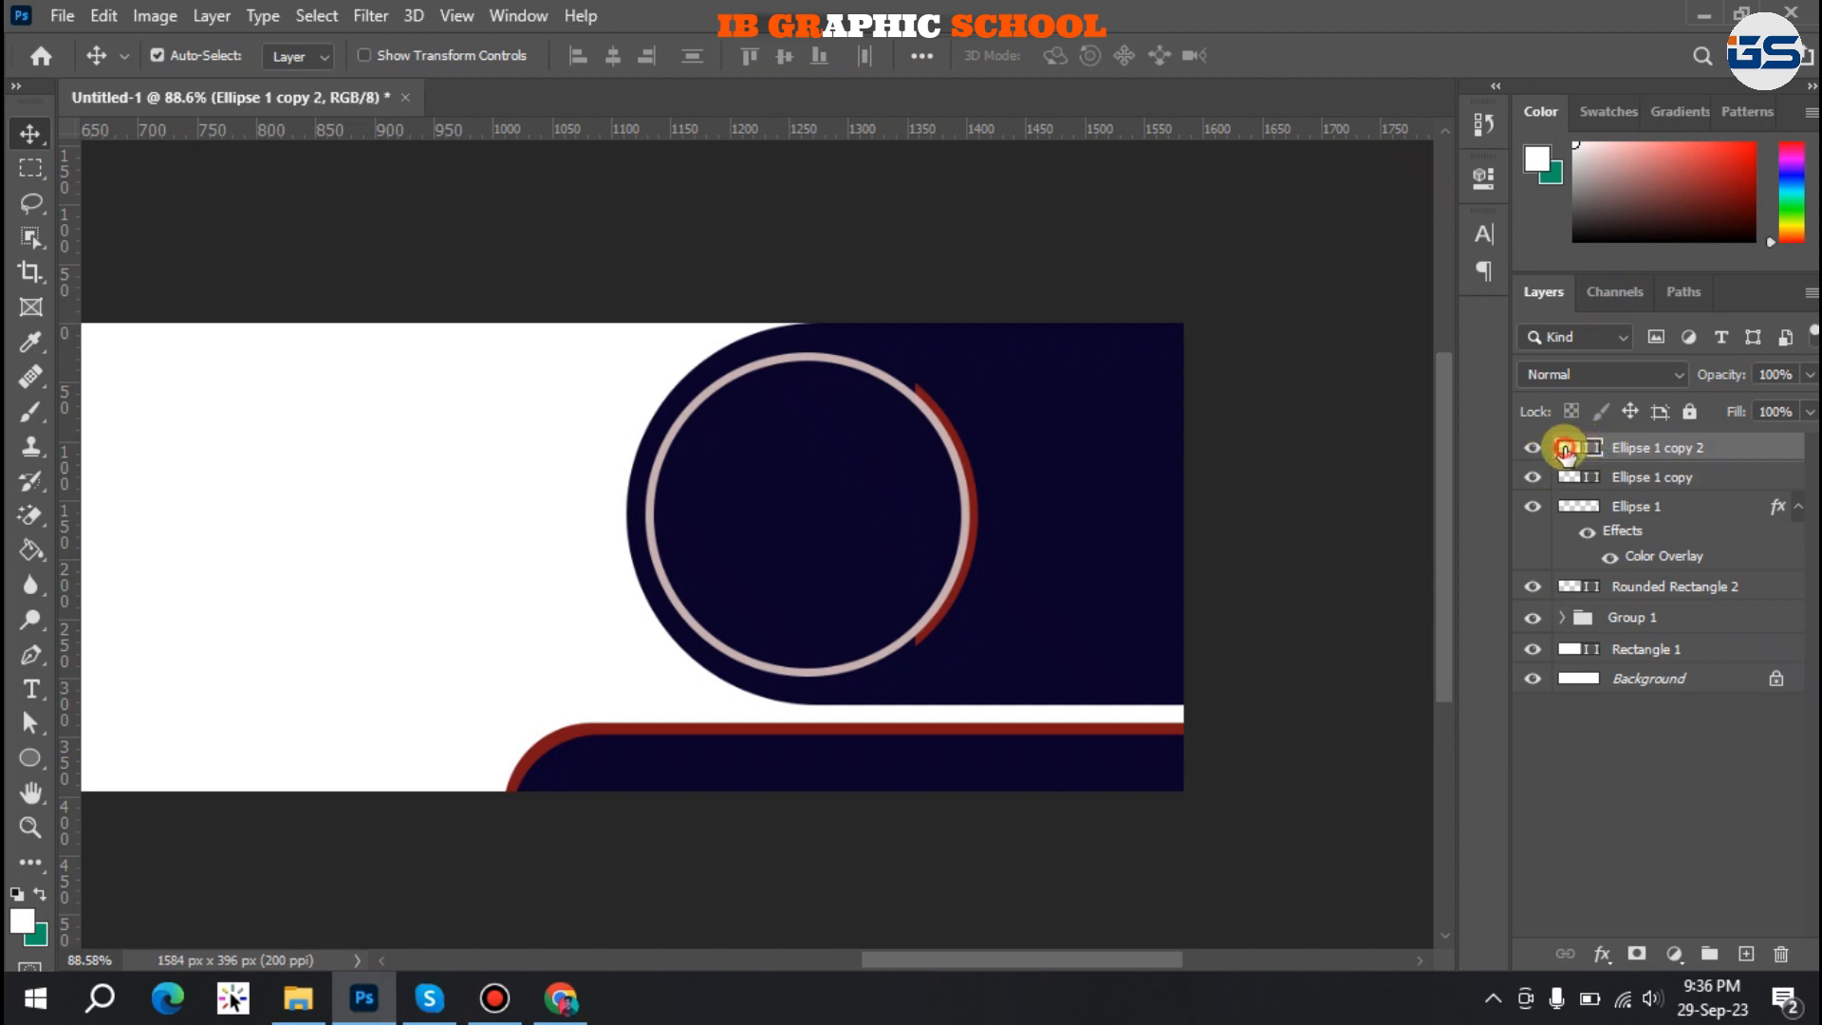
double_click(1566, 447)
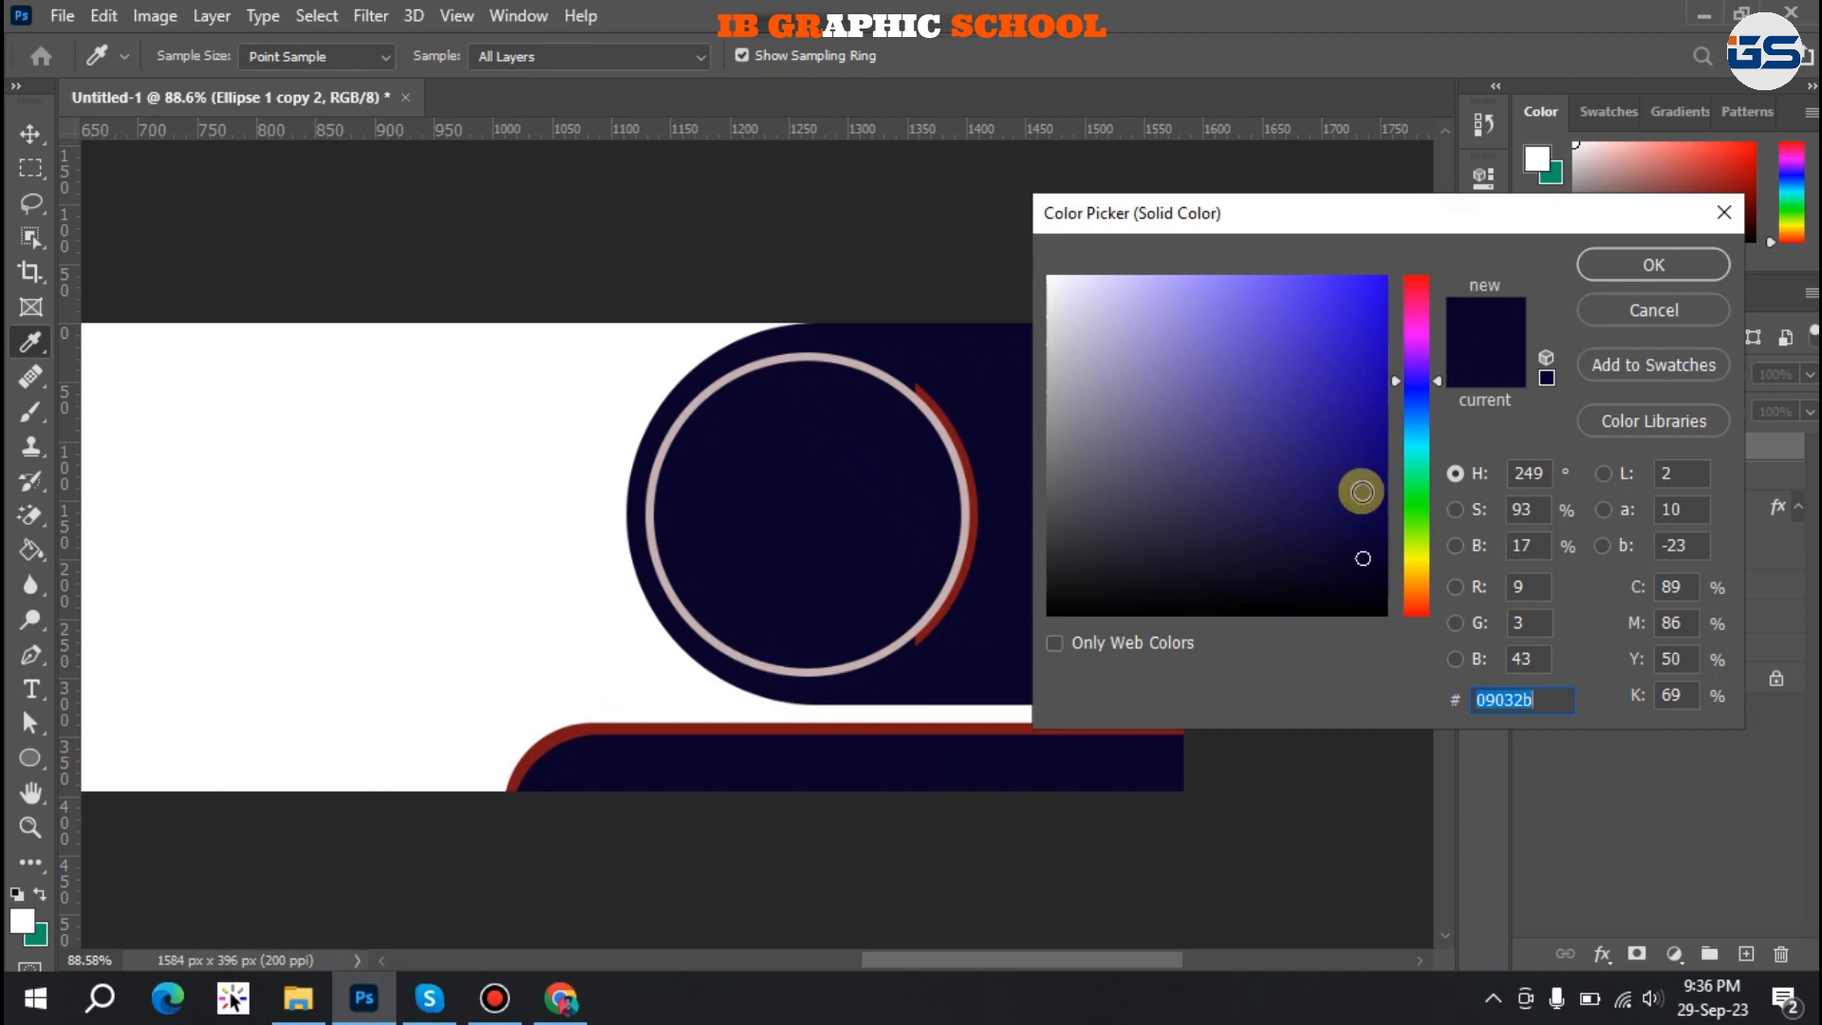
click(1143, 549)
drag(1143, 550, 1079, 615)
click(1695, 264)
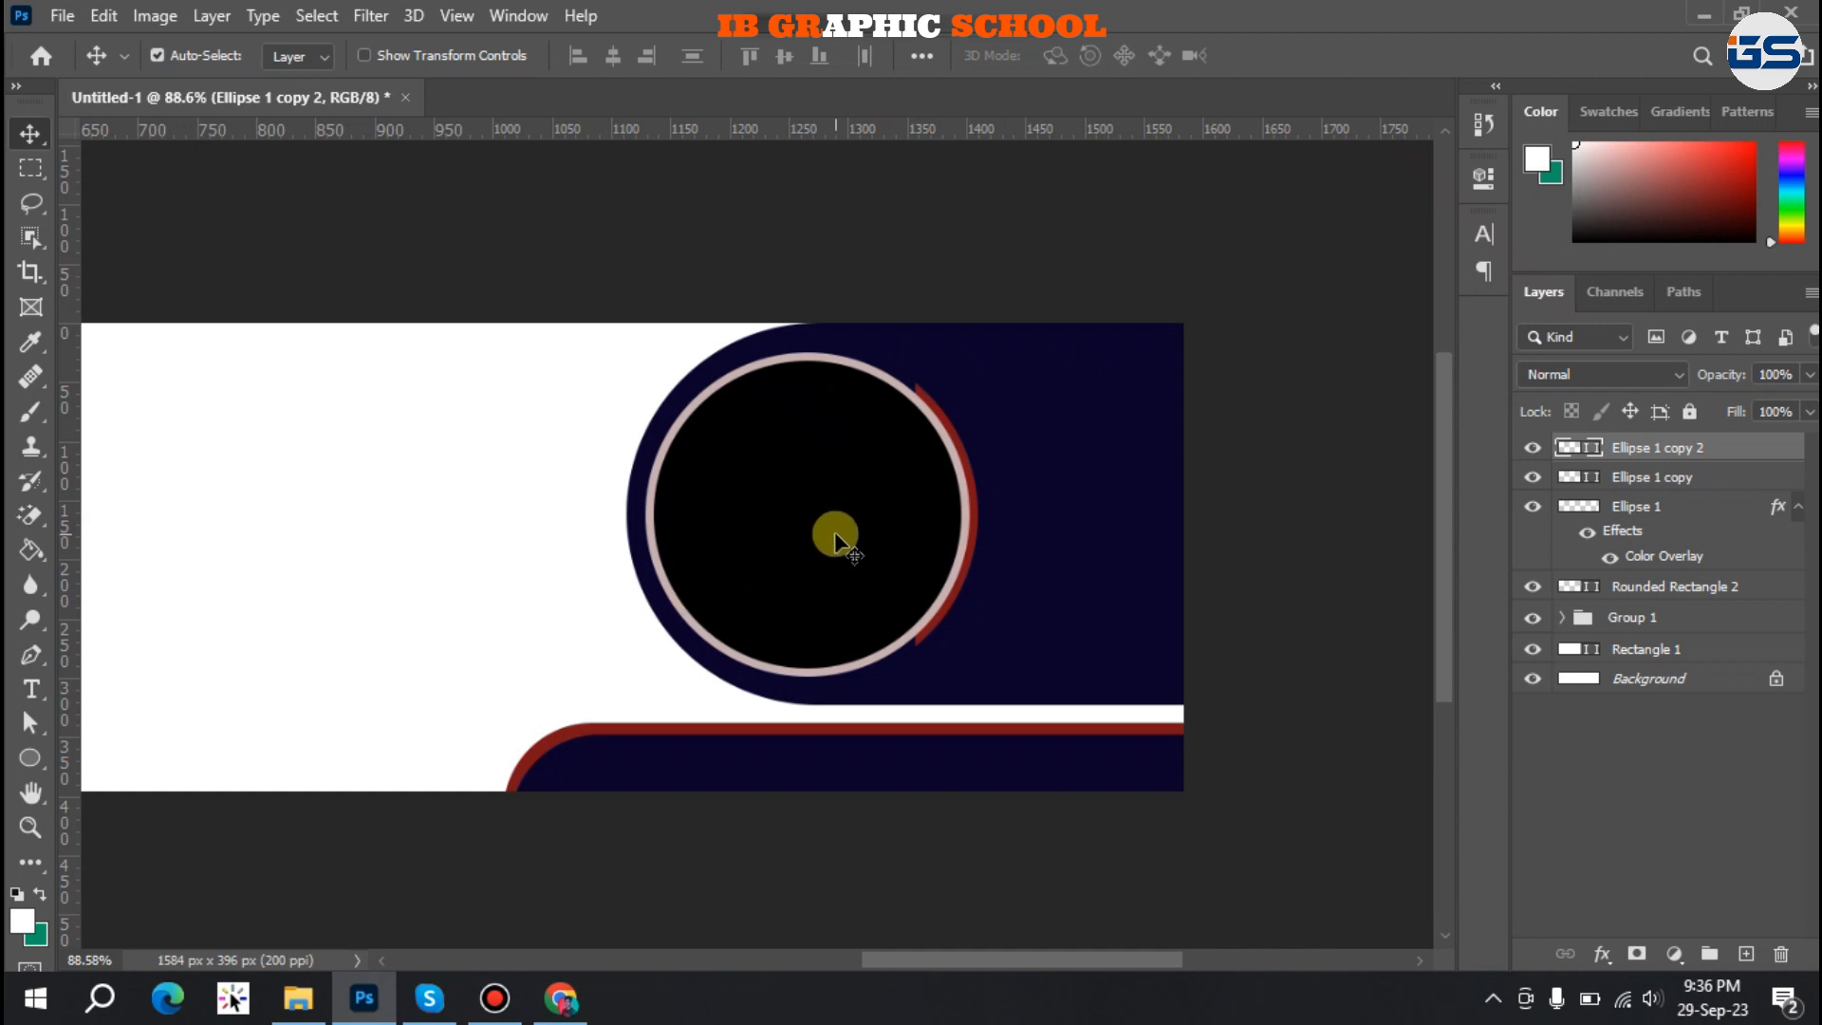
Open the photo Screenshot_3 from the Downloads folder.
click(62, 16)
click(86, 60)
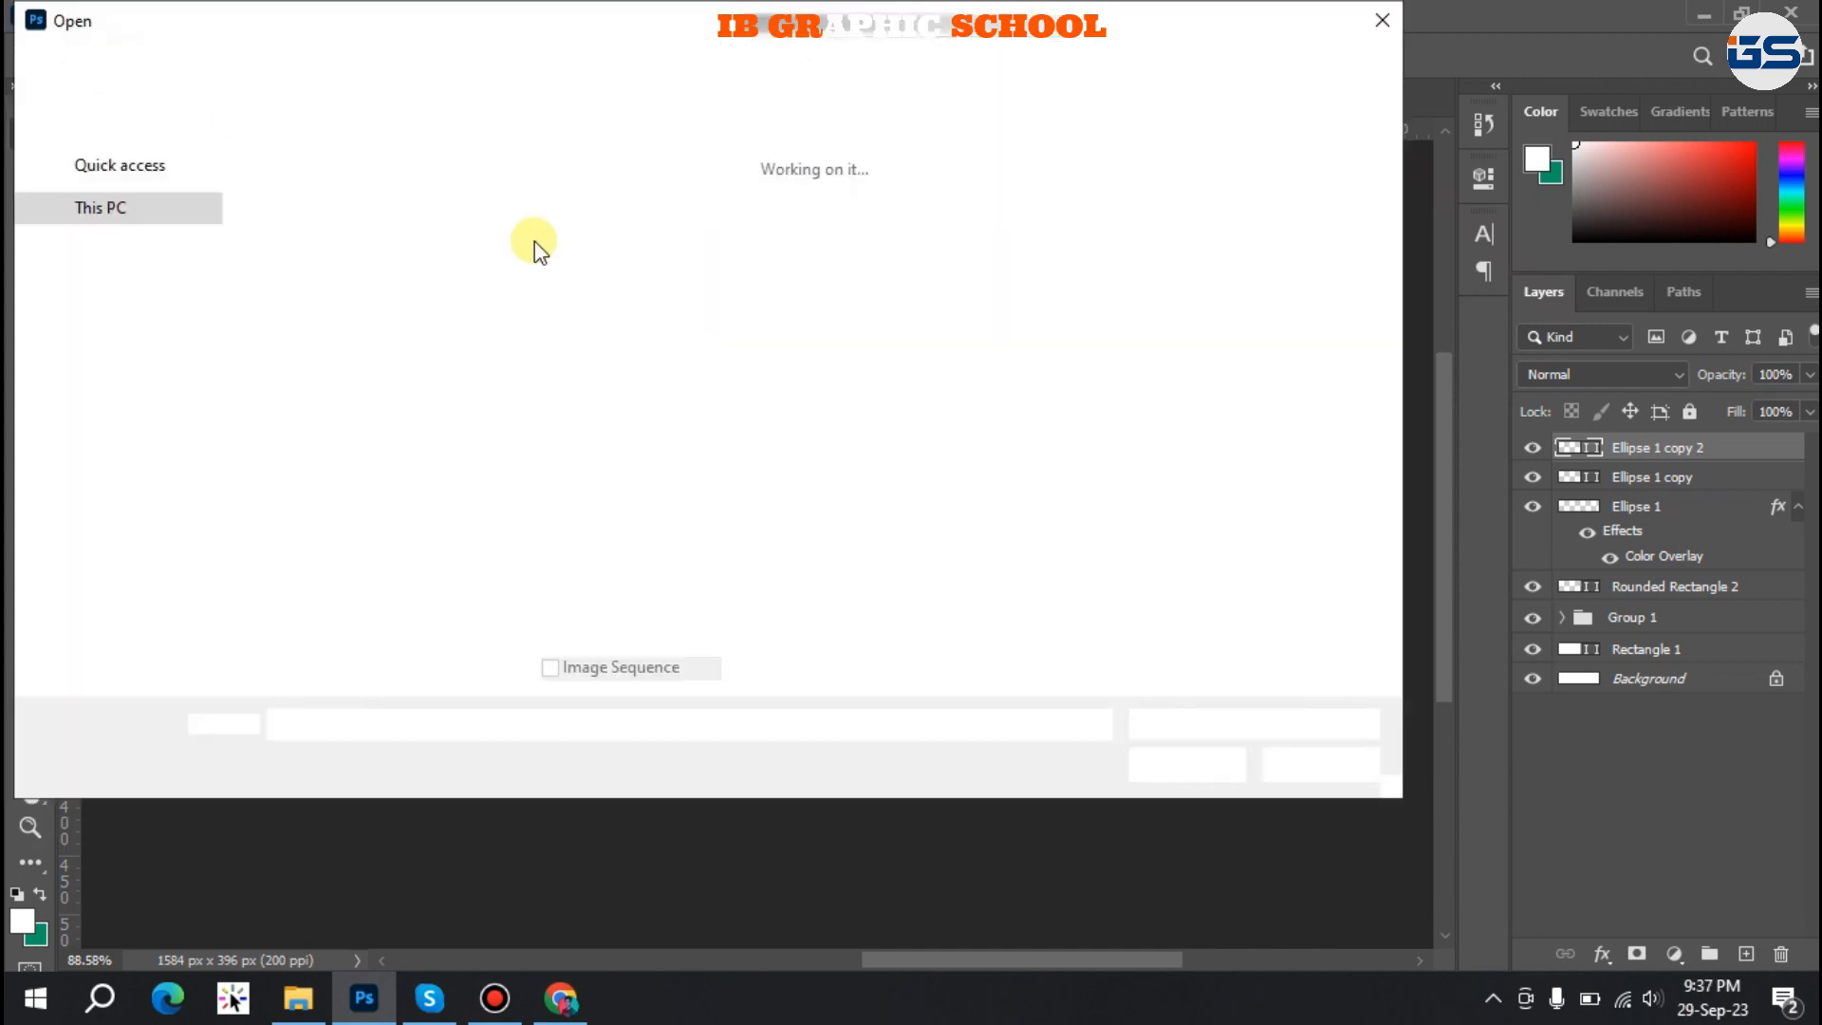
click(121, 243)
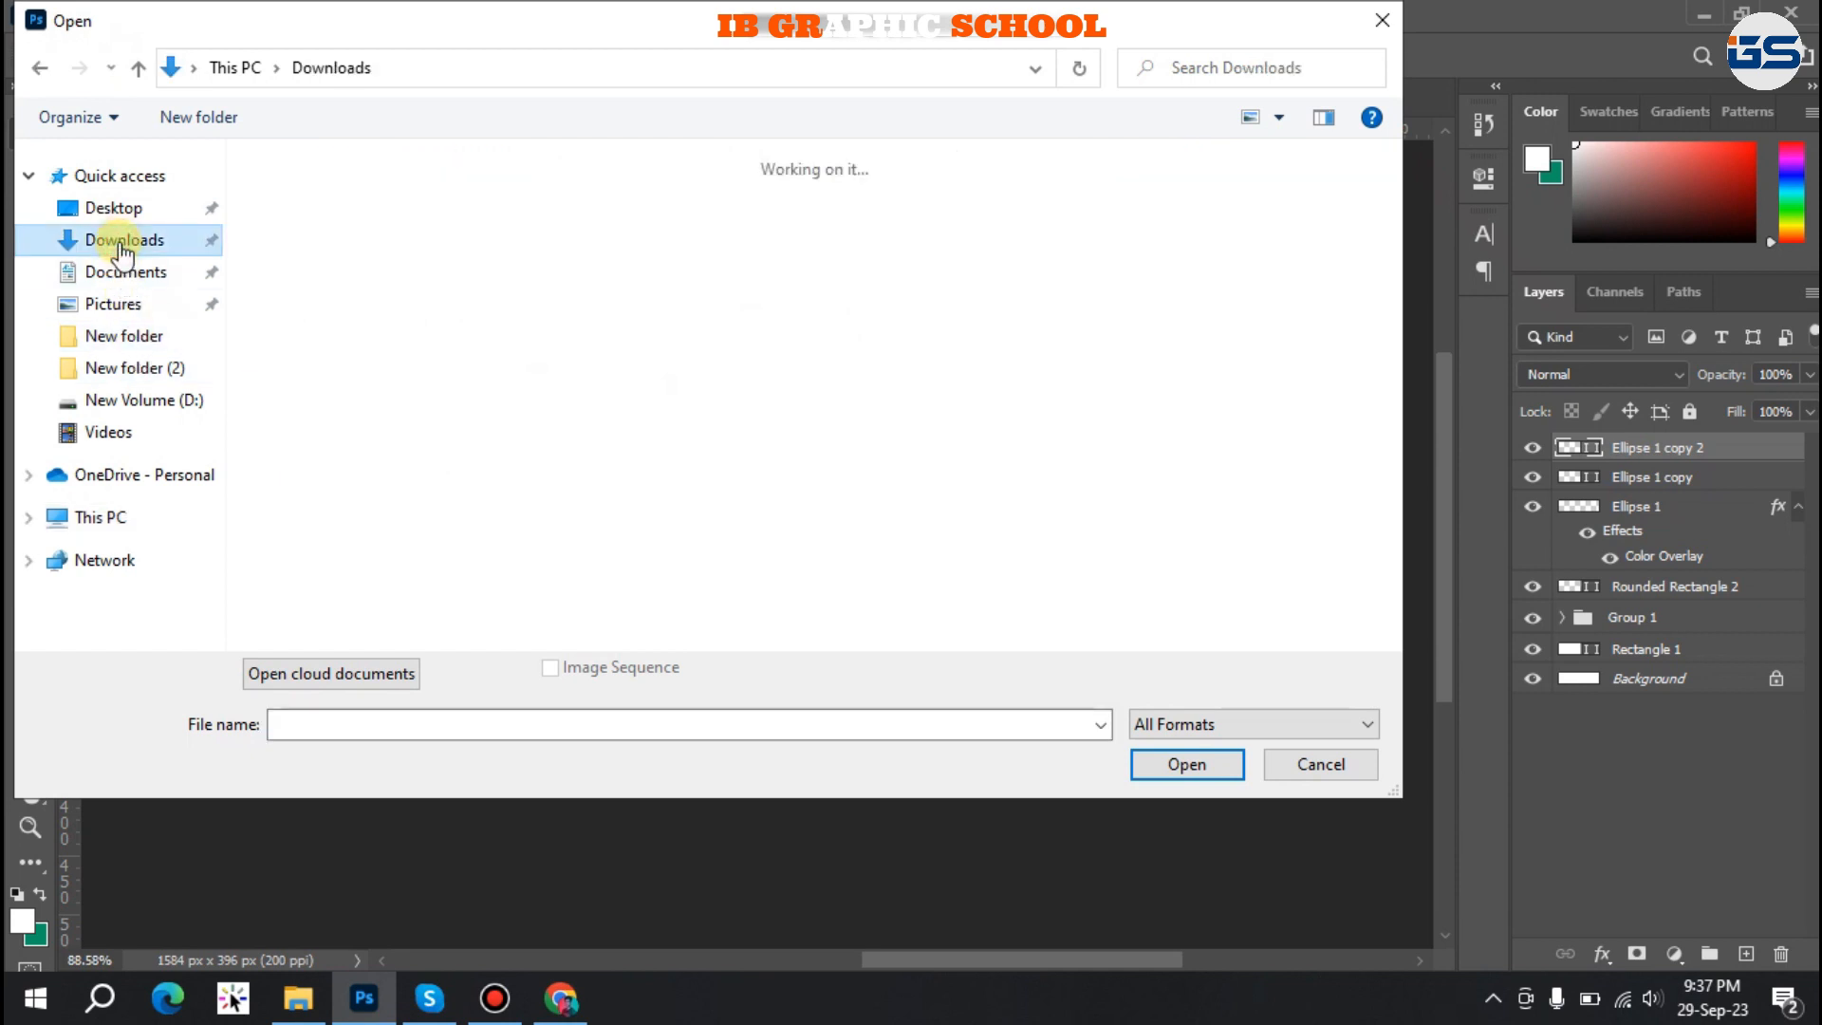
click(379, 328)
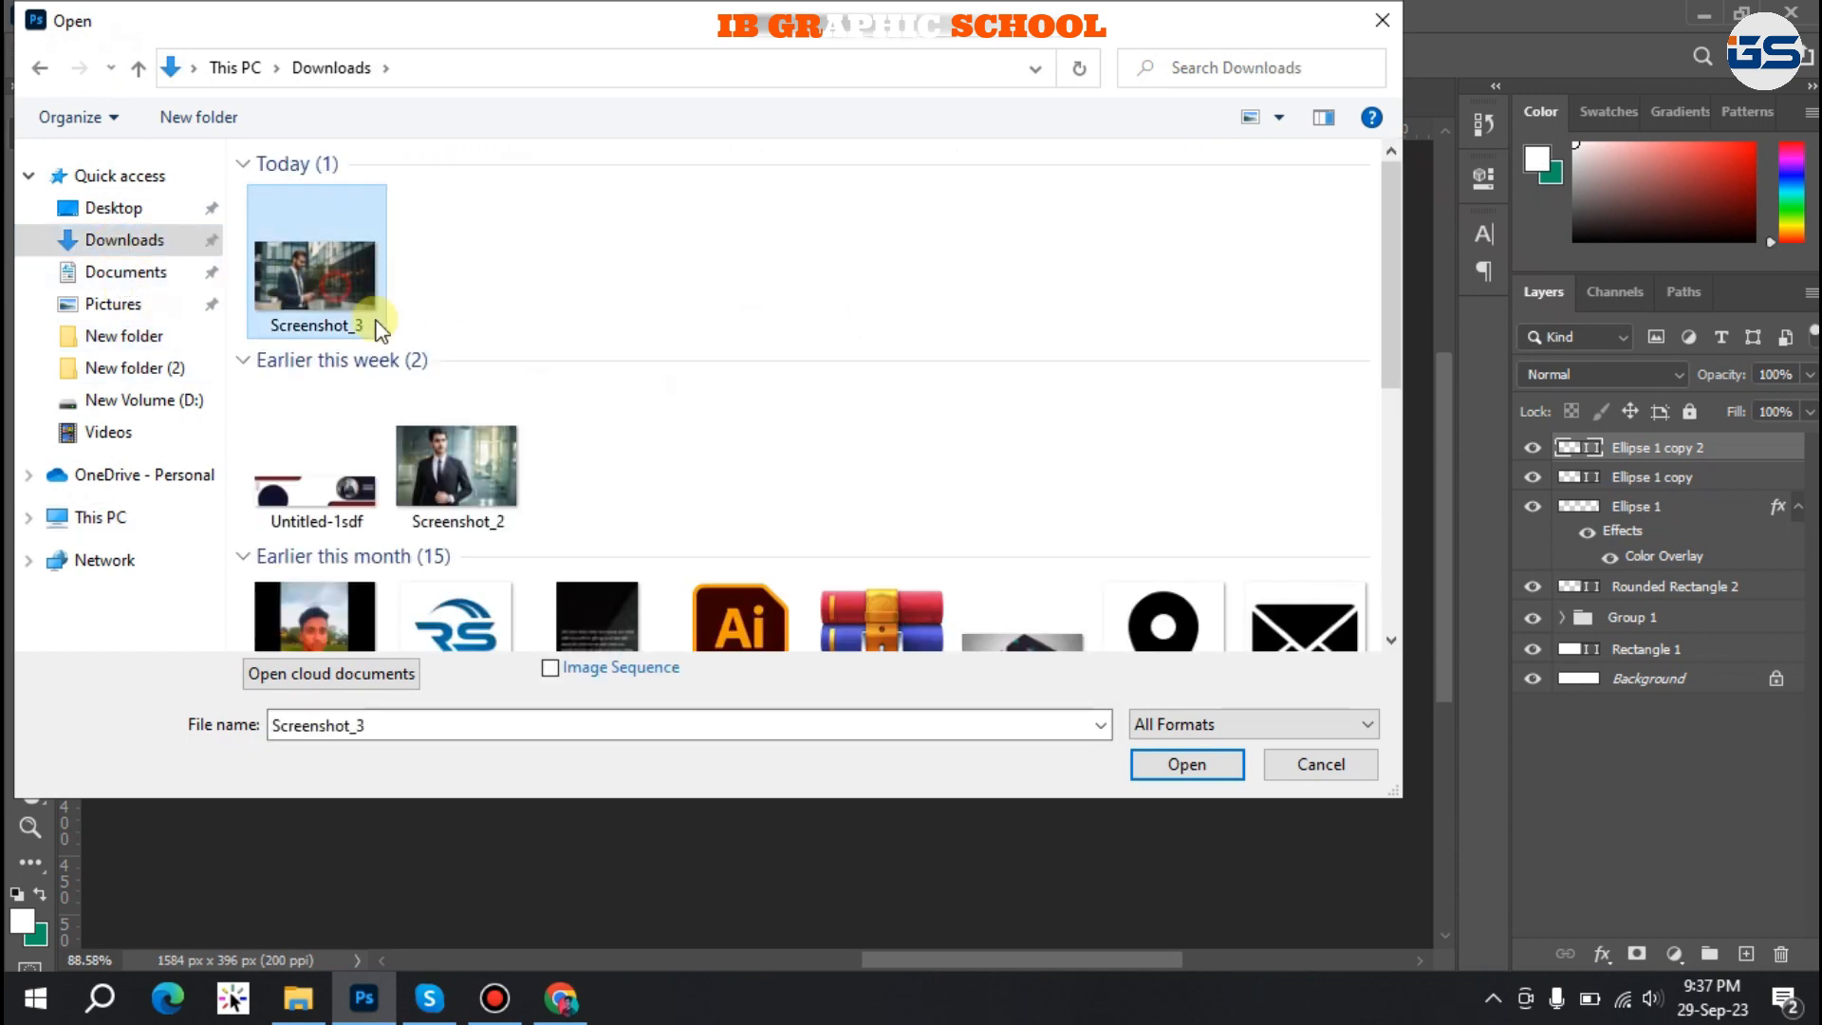
click(1163, 763)
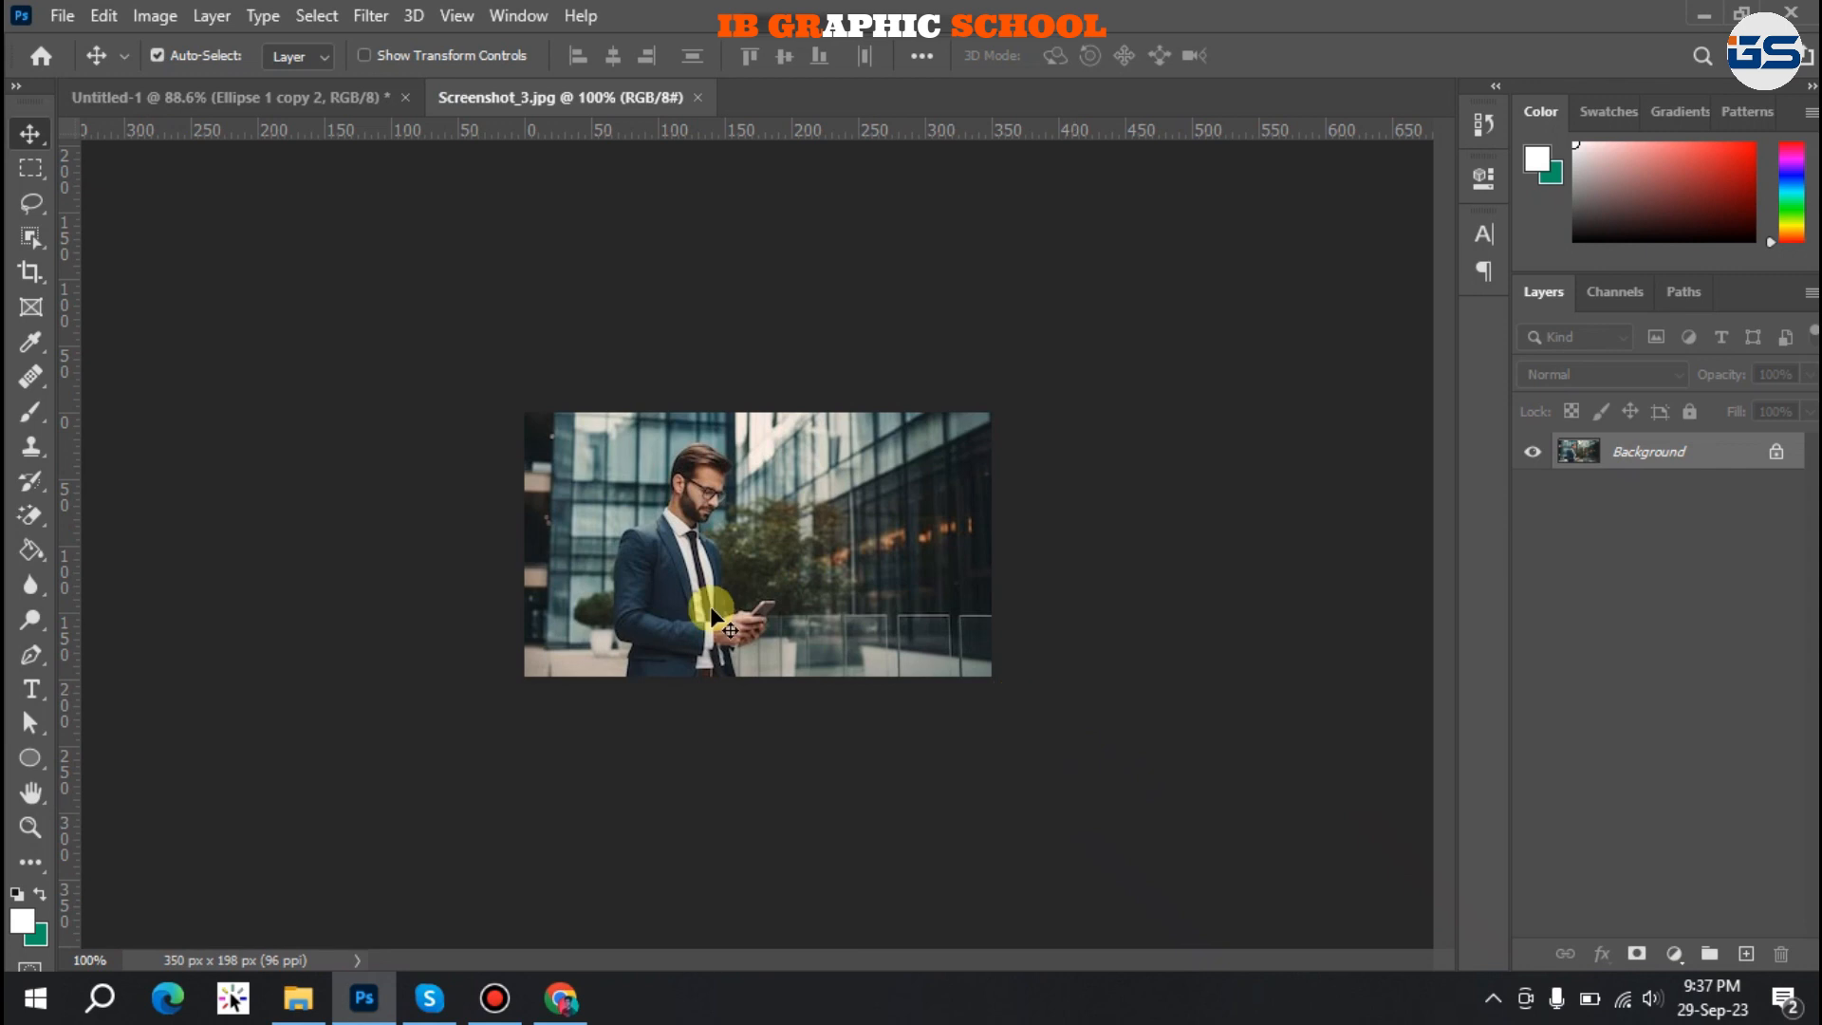
Unlock the photo's background layer and bring the photo into the banner document, over the ringed circle.
click(1776, 452)
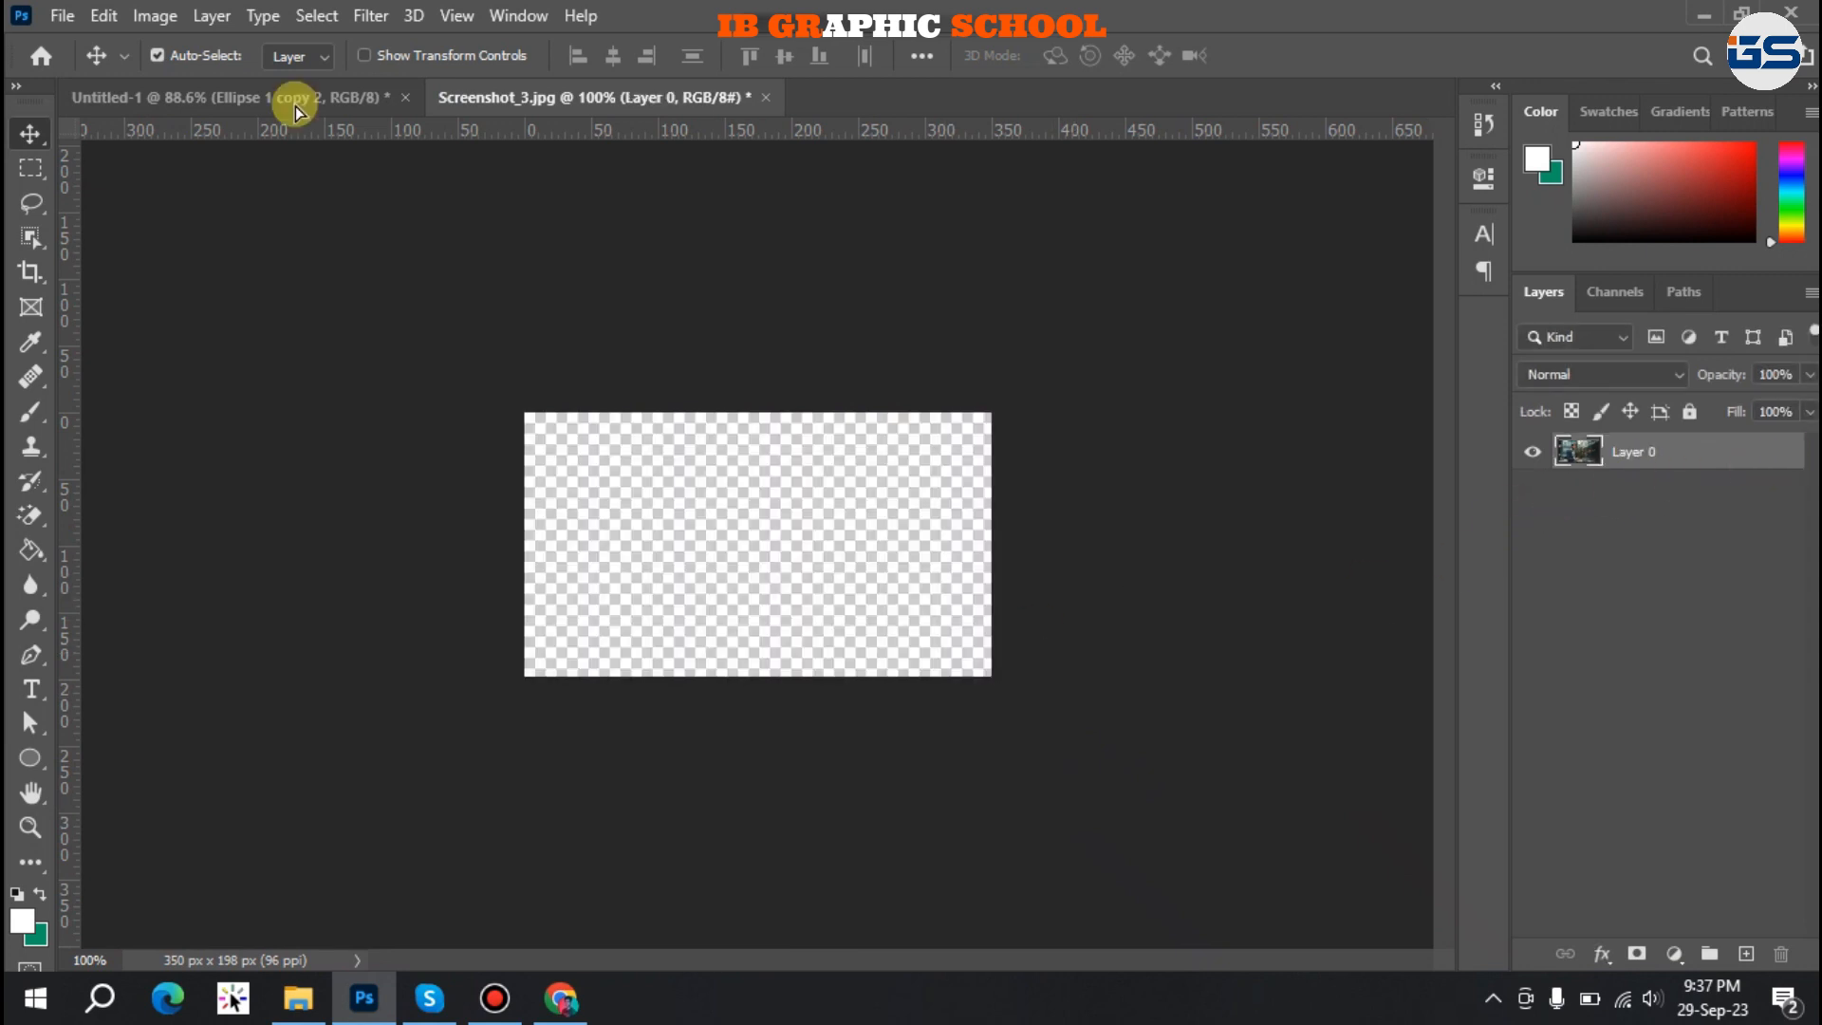
click(294, 106)
drag(905, 533, 1017, 533)
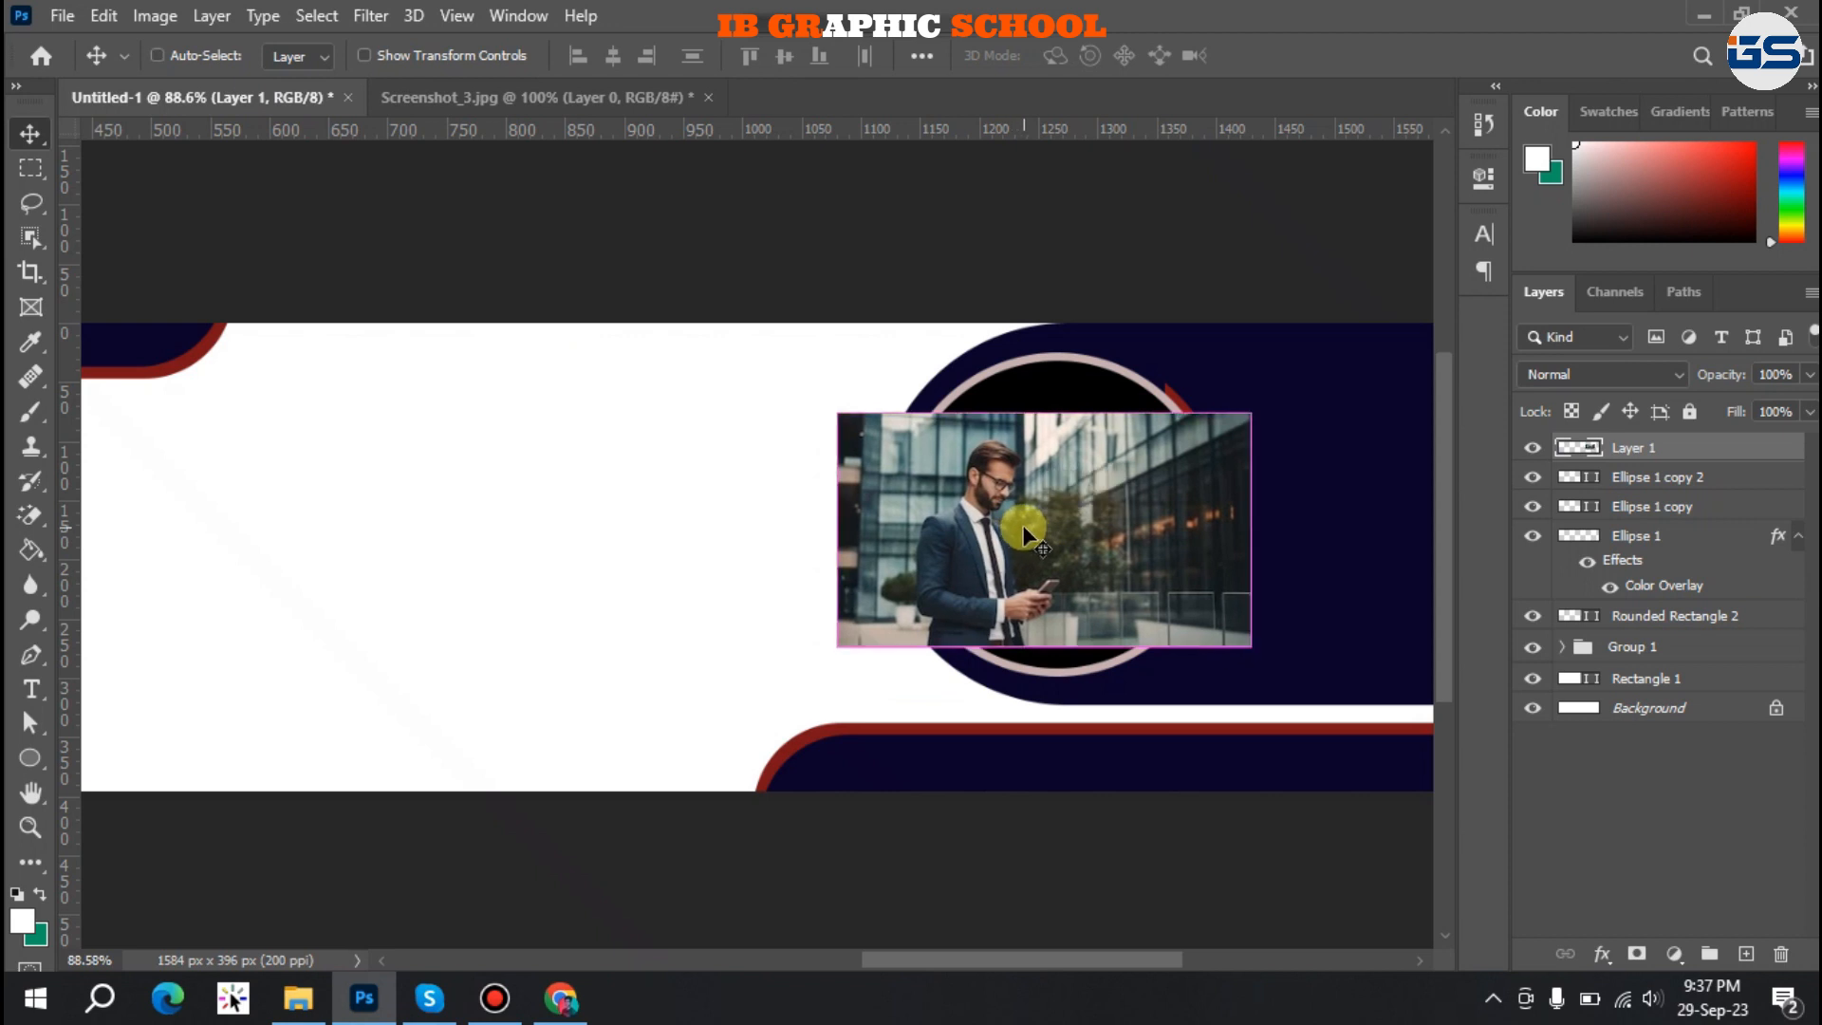
Scale the photo to about 138% and position it so the man sits over the circular frame.
key(ctrl+t)
drag(1044, 410, 1057, 316)
drag(1055, 472, 1144, 486)
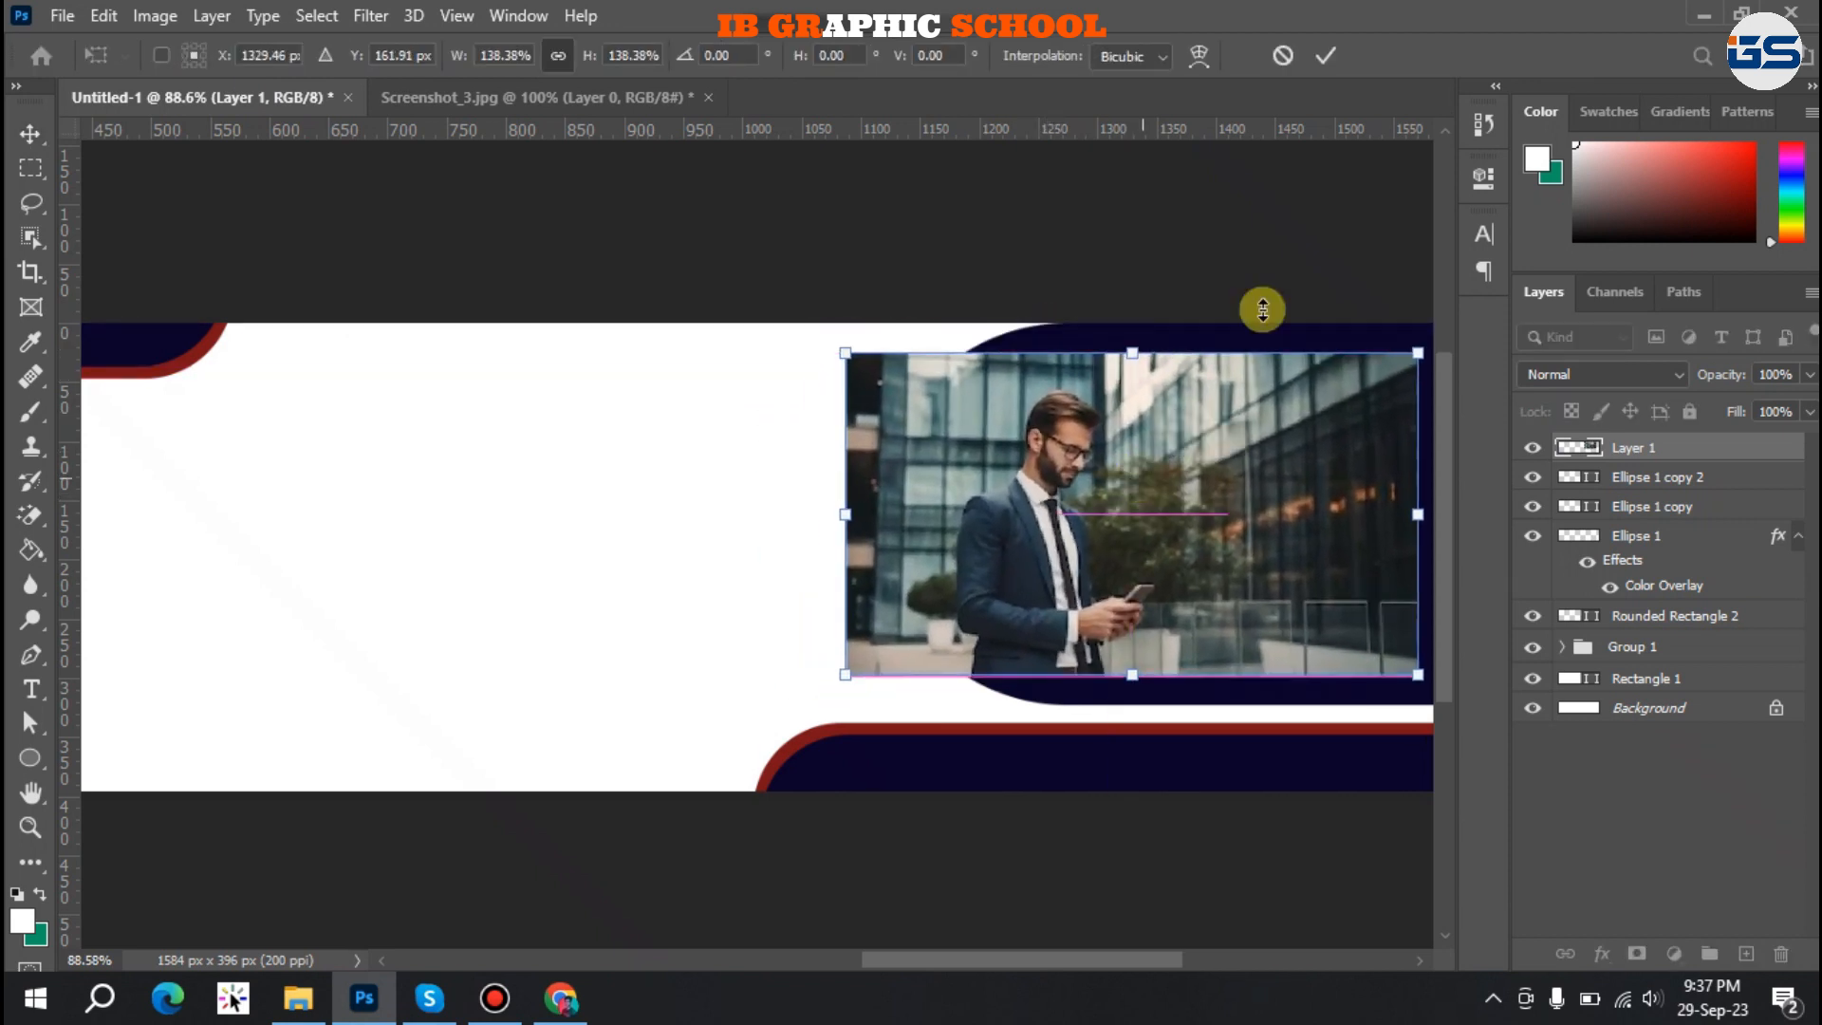
click(1324, 55)
Clip the photo to the inner circle with a clipping mask and close the Screenshot_3 document.
right_click(1697, 446)
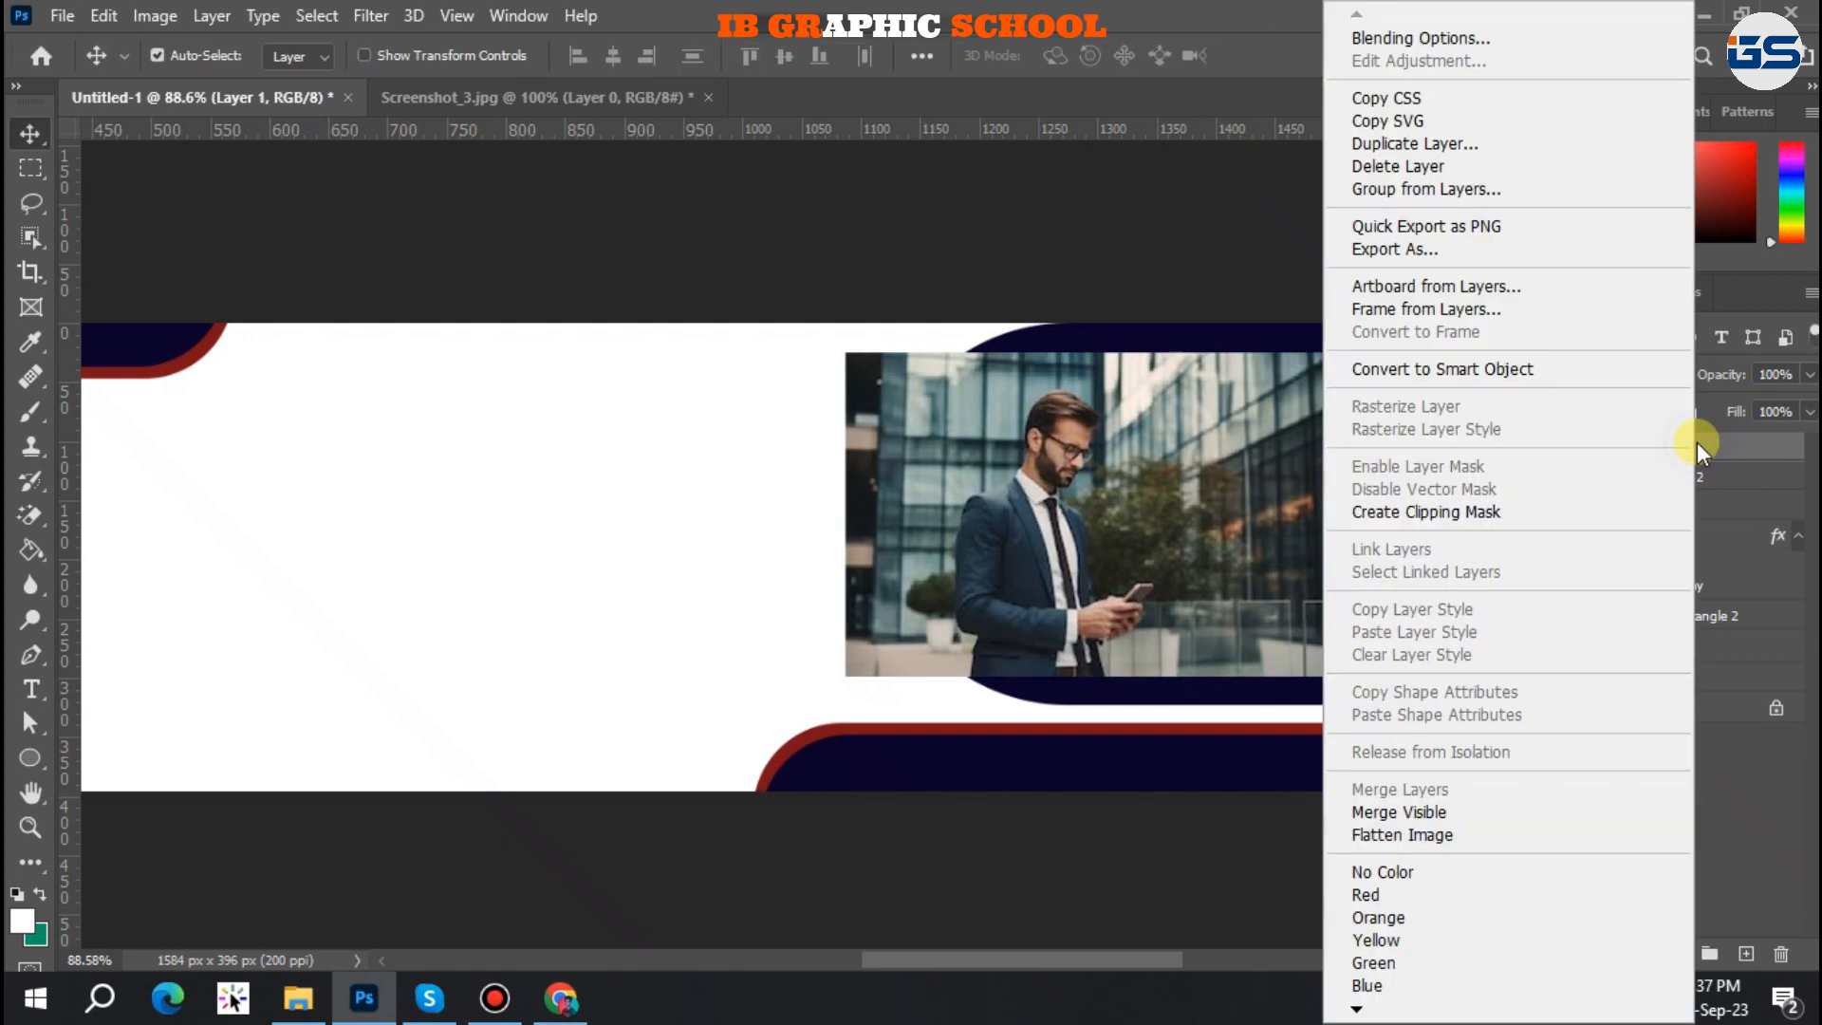
click(1431, 515)
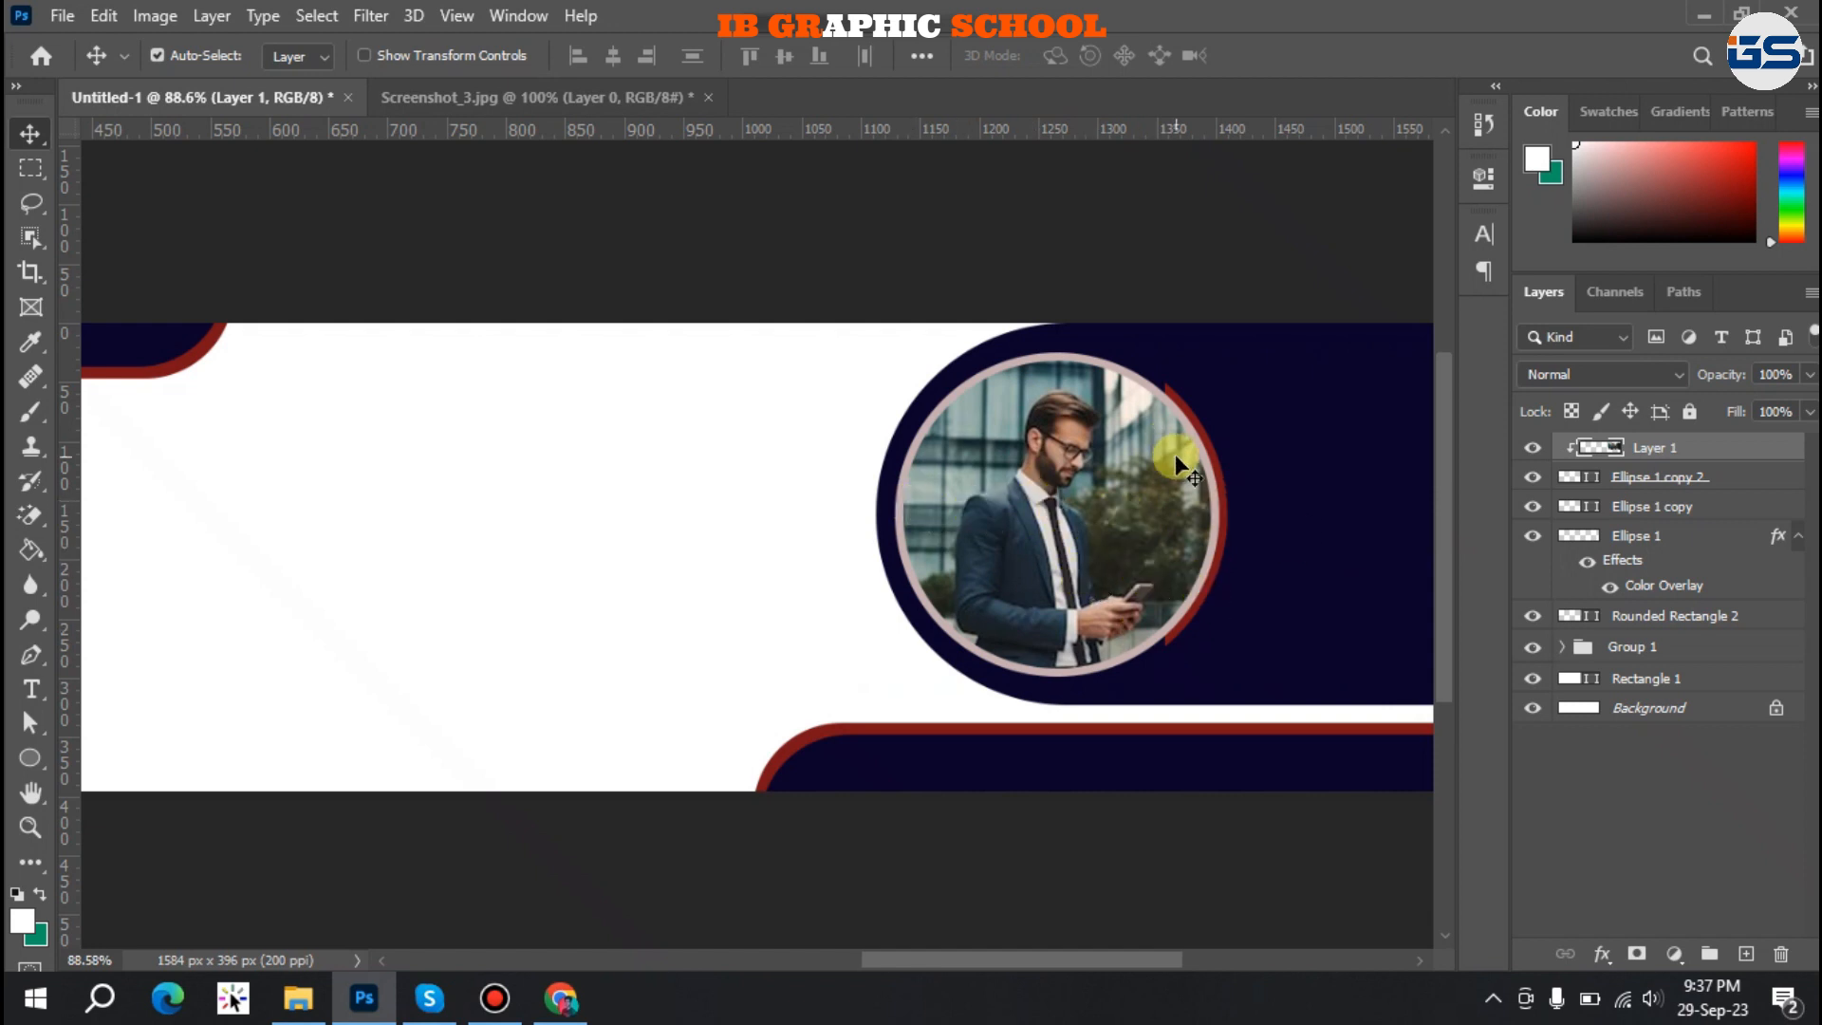
drag(1112, 521, 1002, 517)
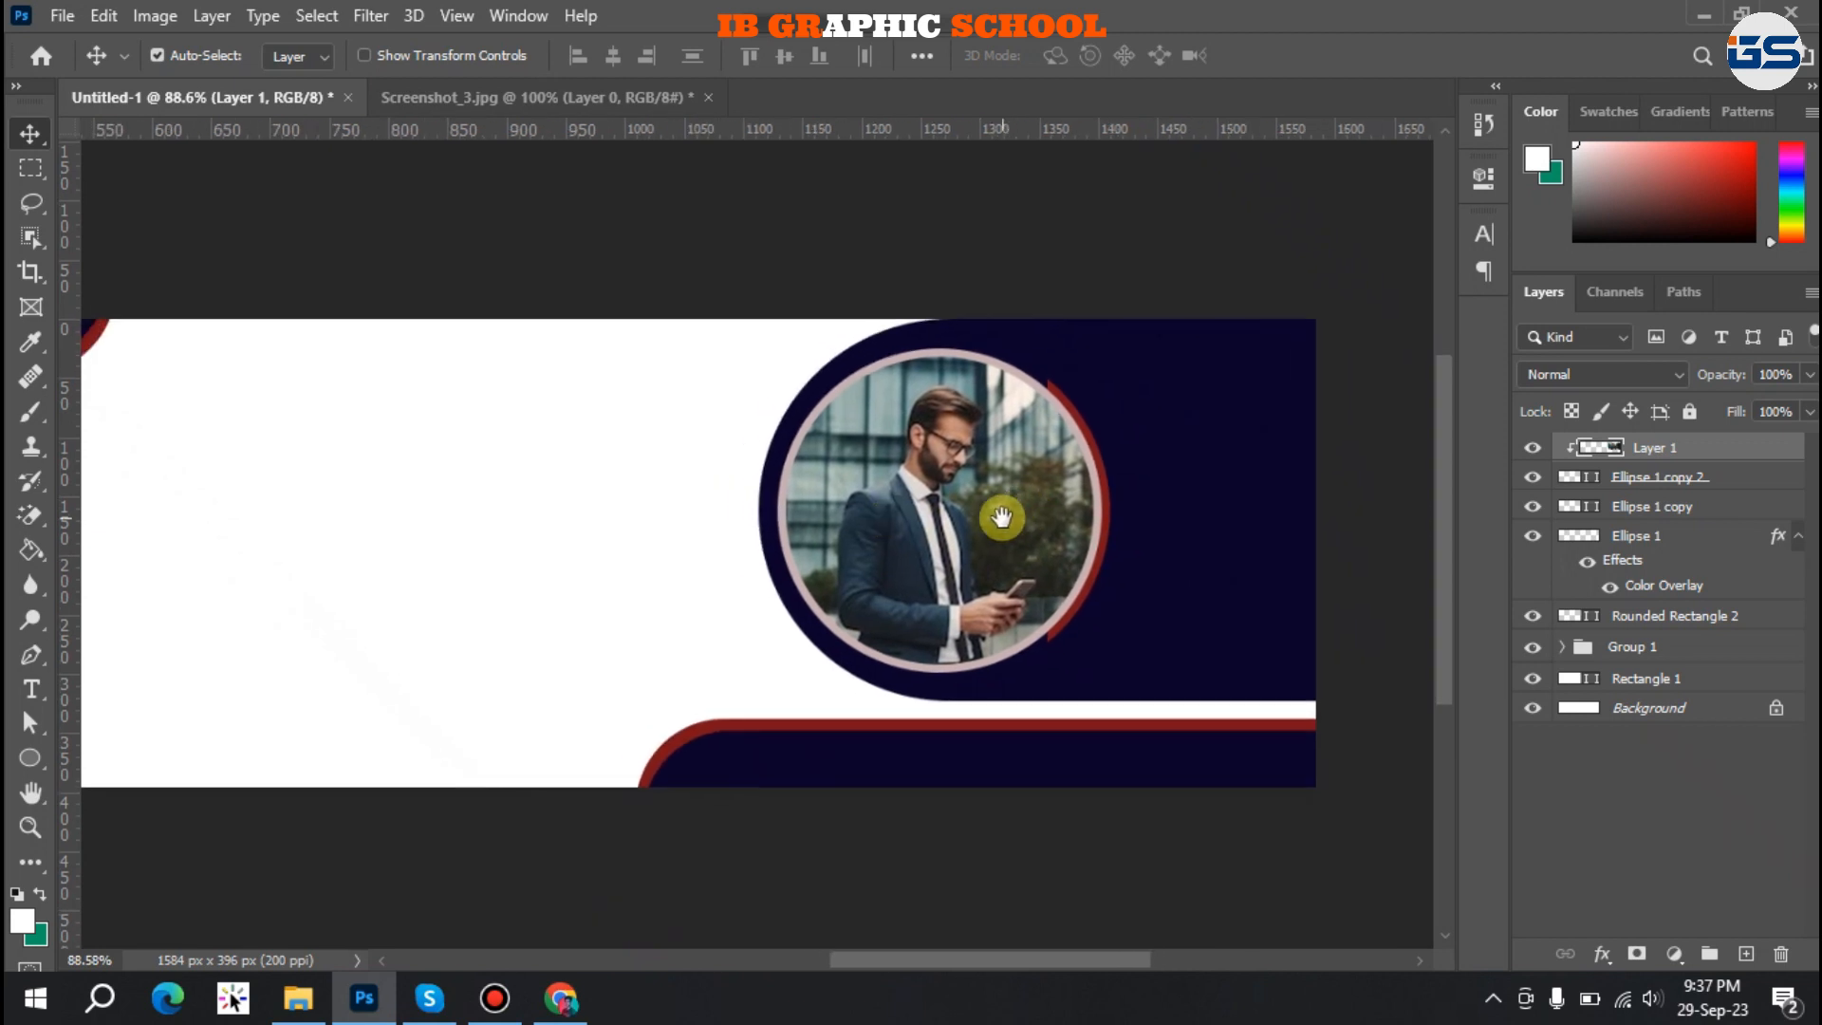
click(708, 101)
click(921, 387)
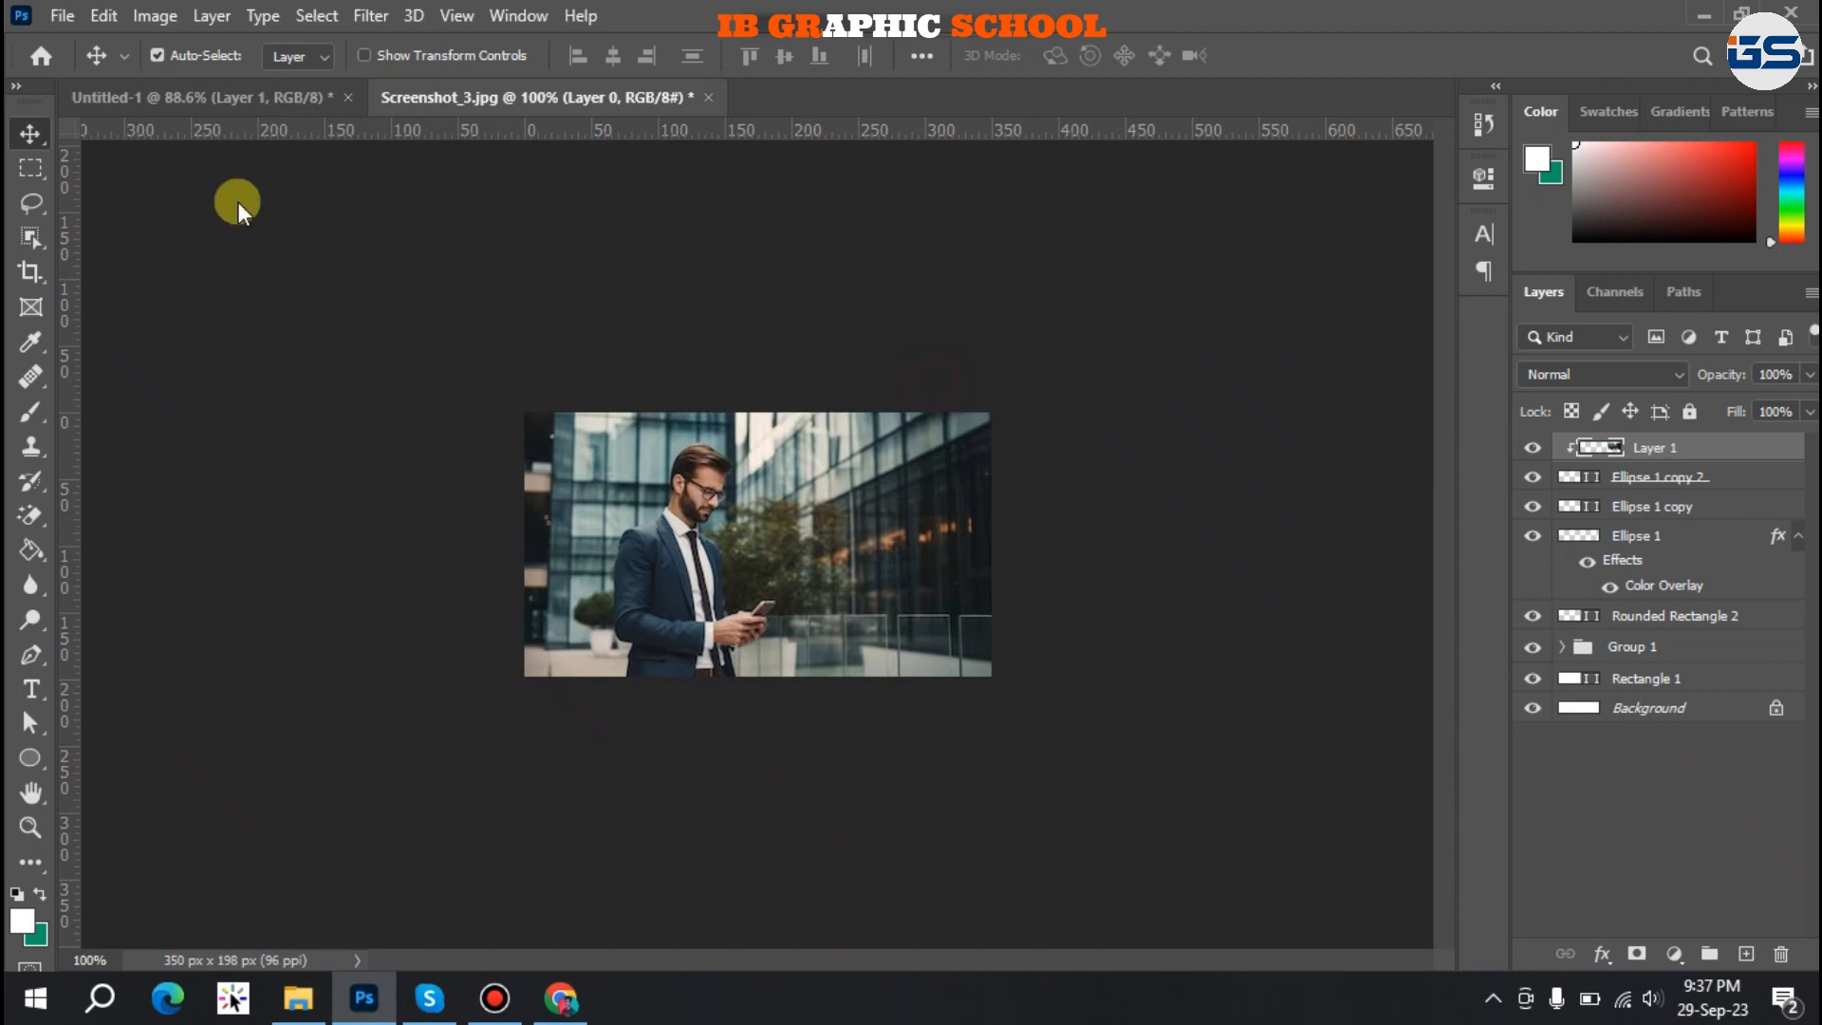
Place the Untitled-2 ring pattern from the file folder in the banner, scale it down and move it onto the navy panel.
click(287, 998)
double_click(811, 506)
drag(1603, 333, 782, 607)
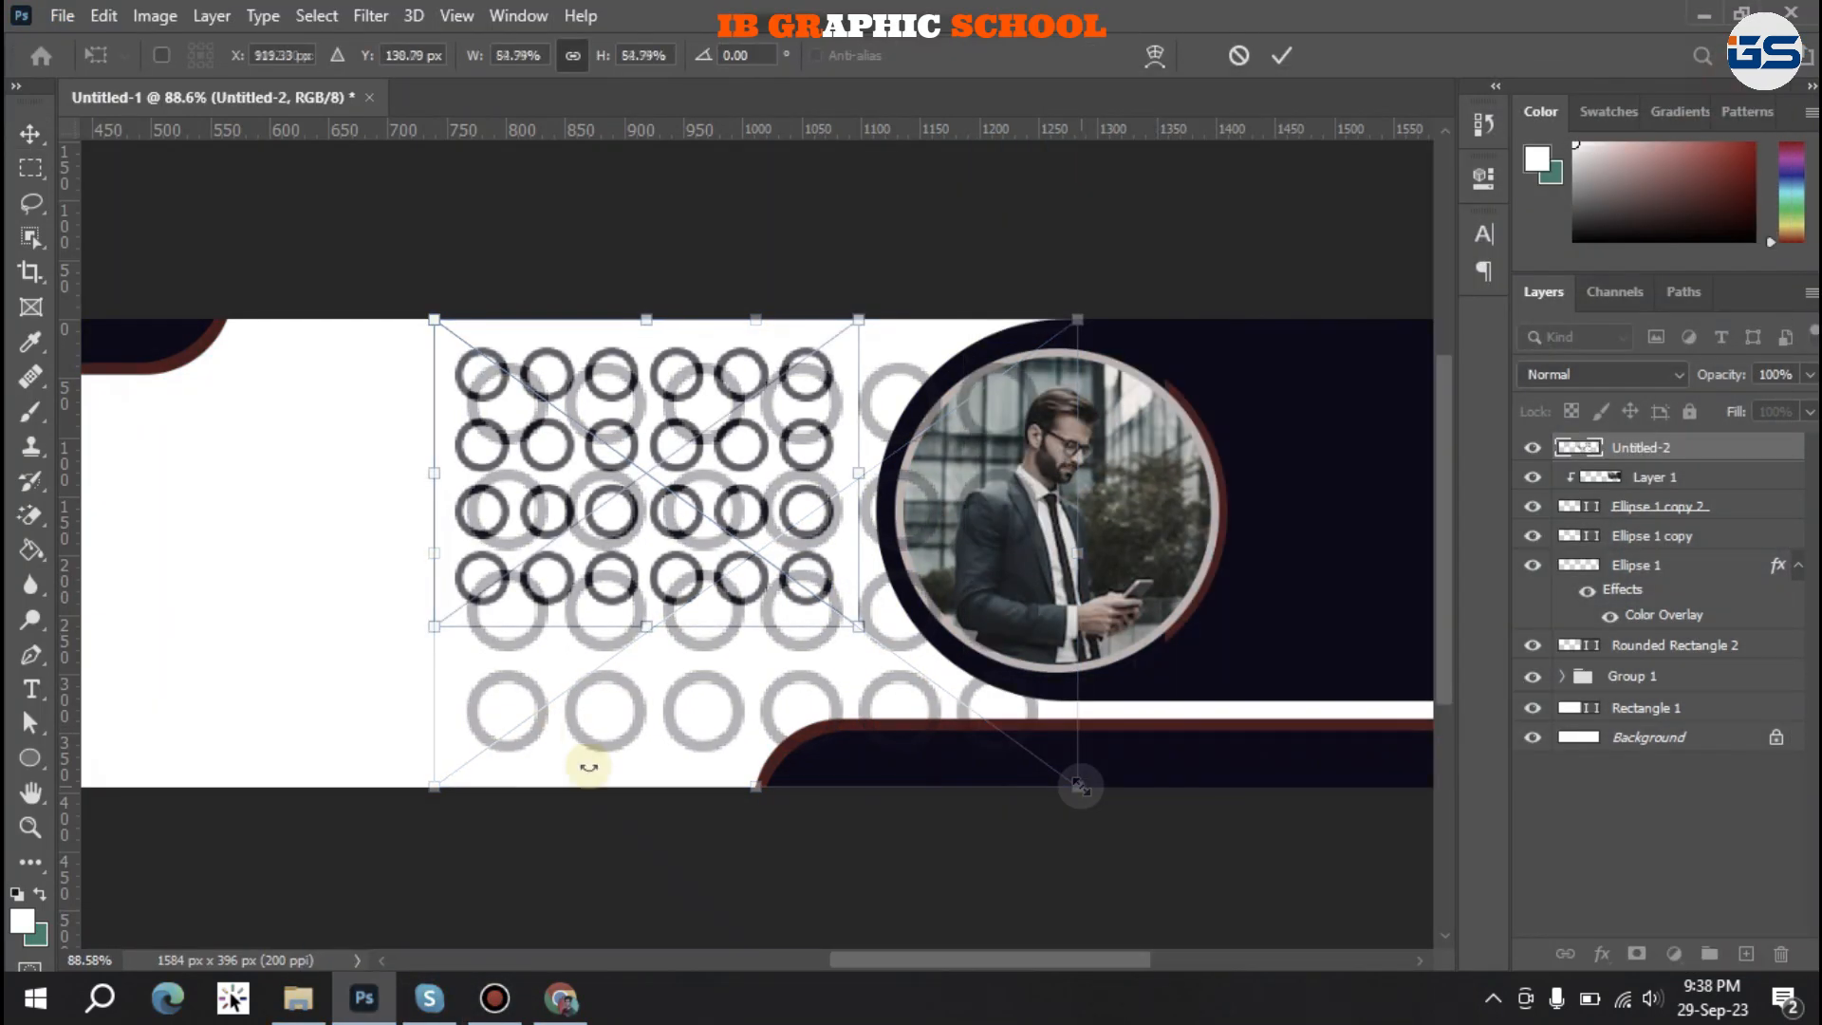
drag(857, 625, 675, 485)
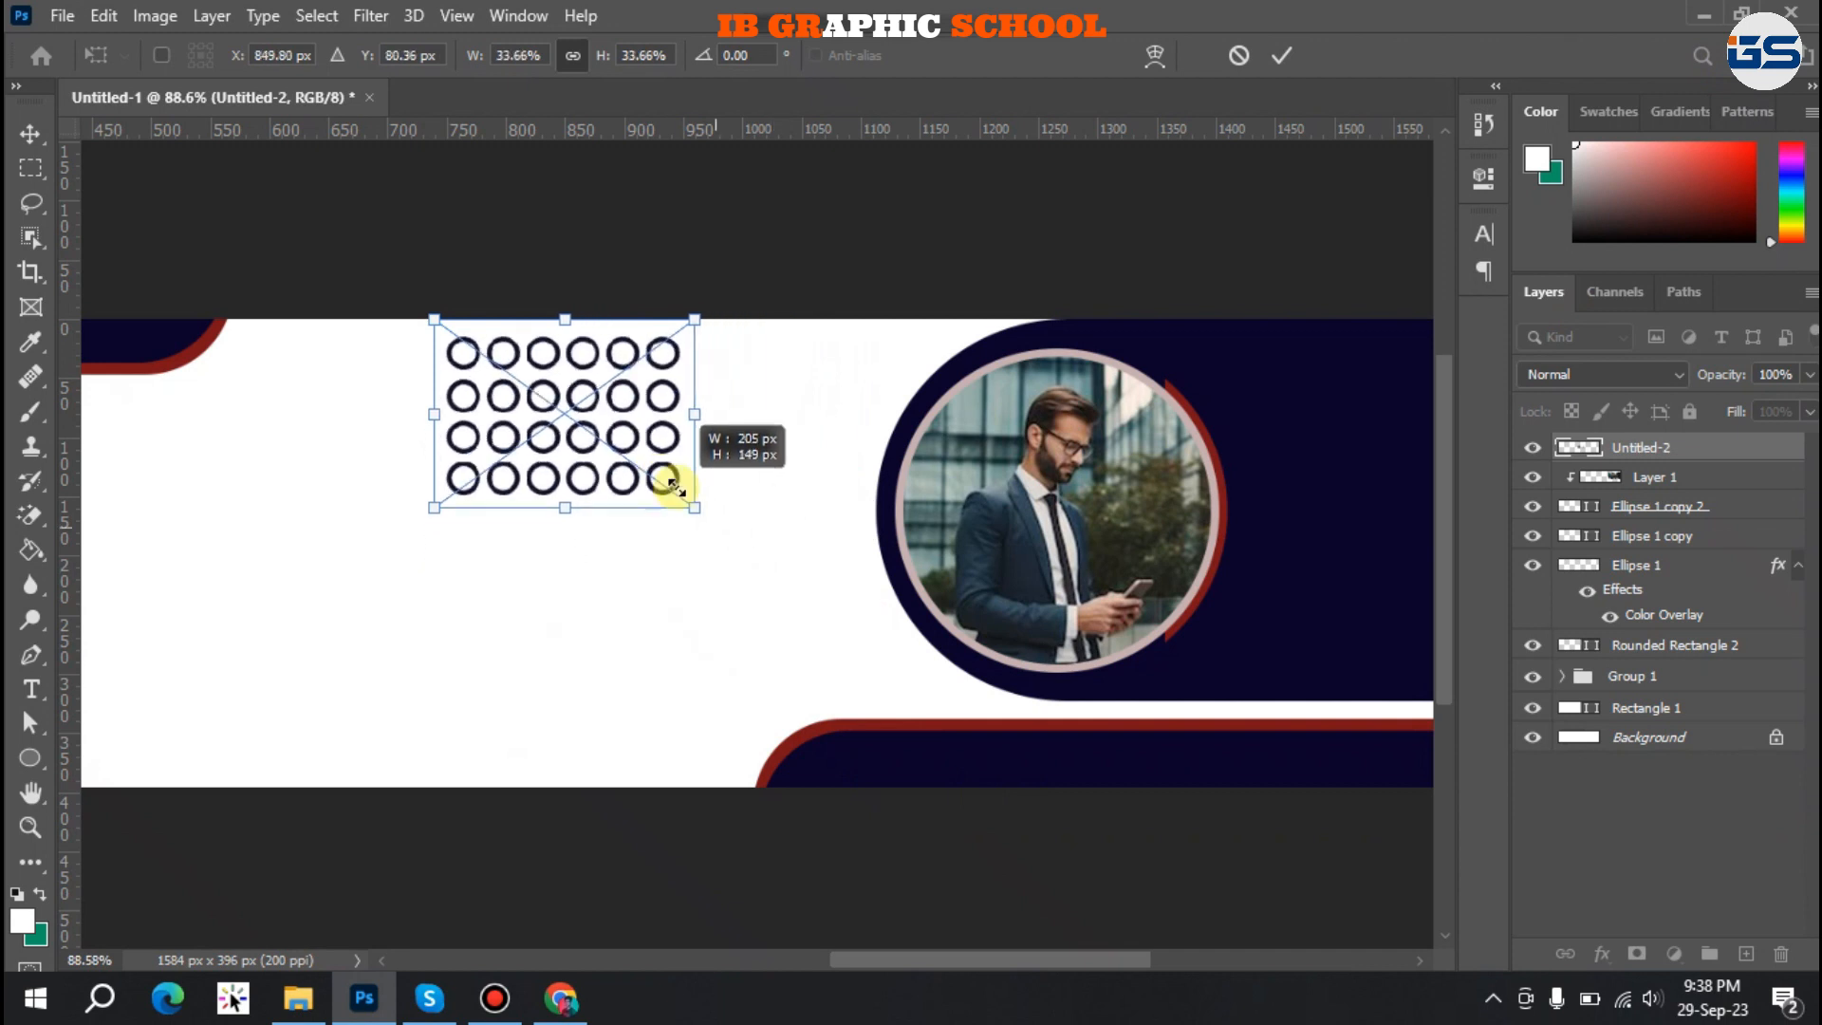
click(1281, 55)
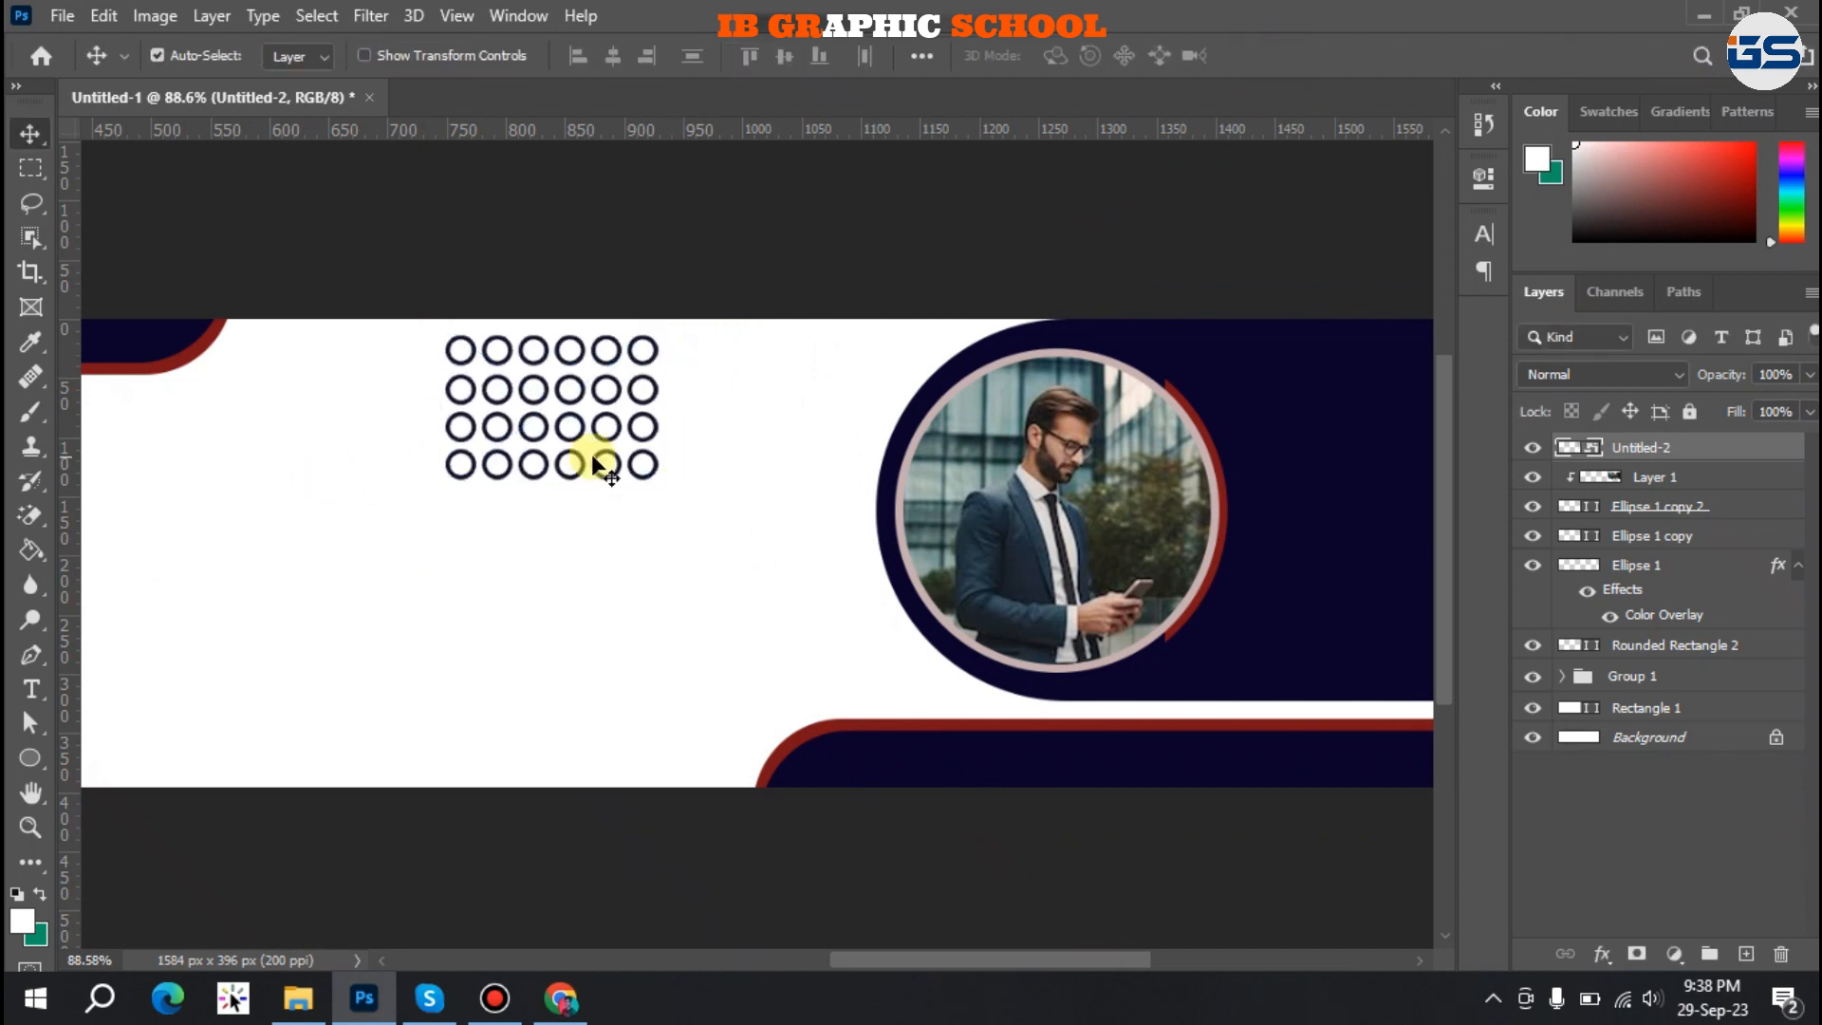
drag(607, 444, 1309, 527)
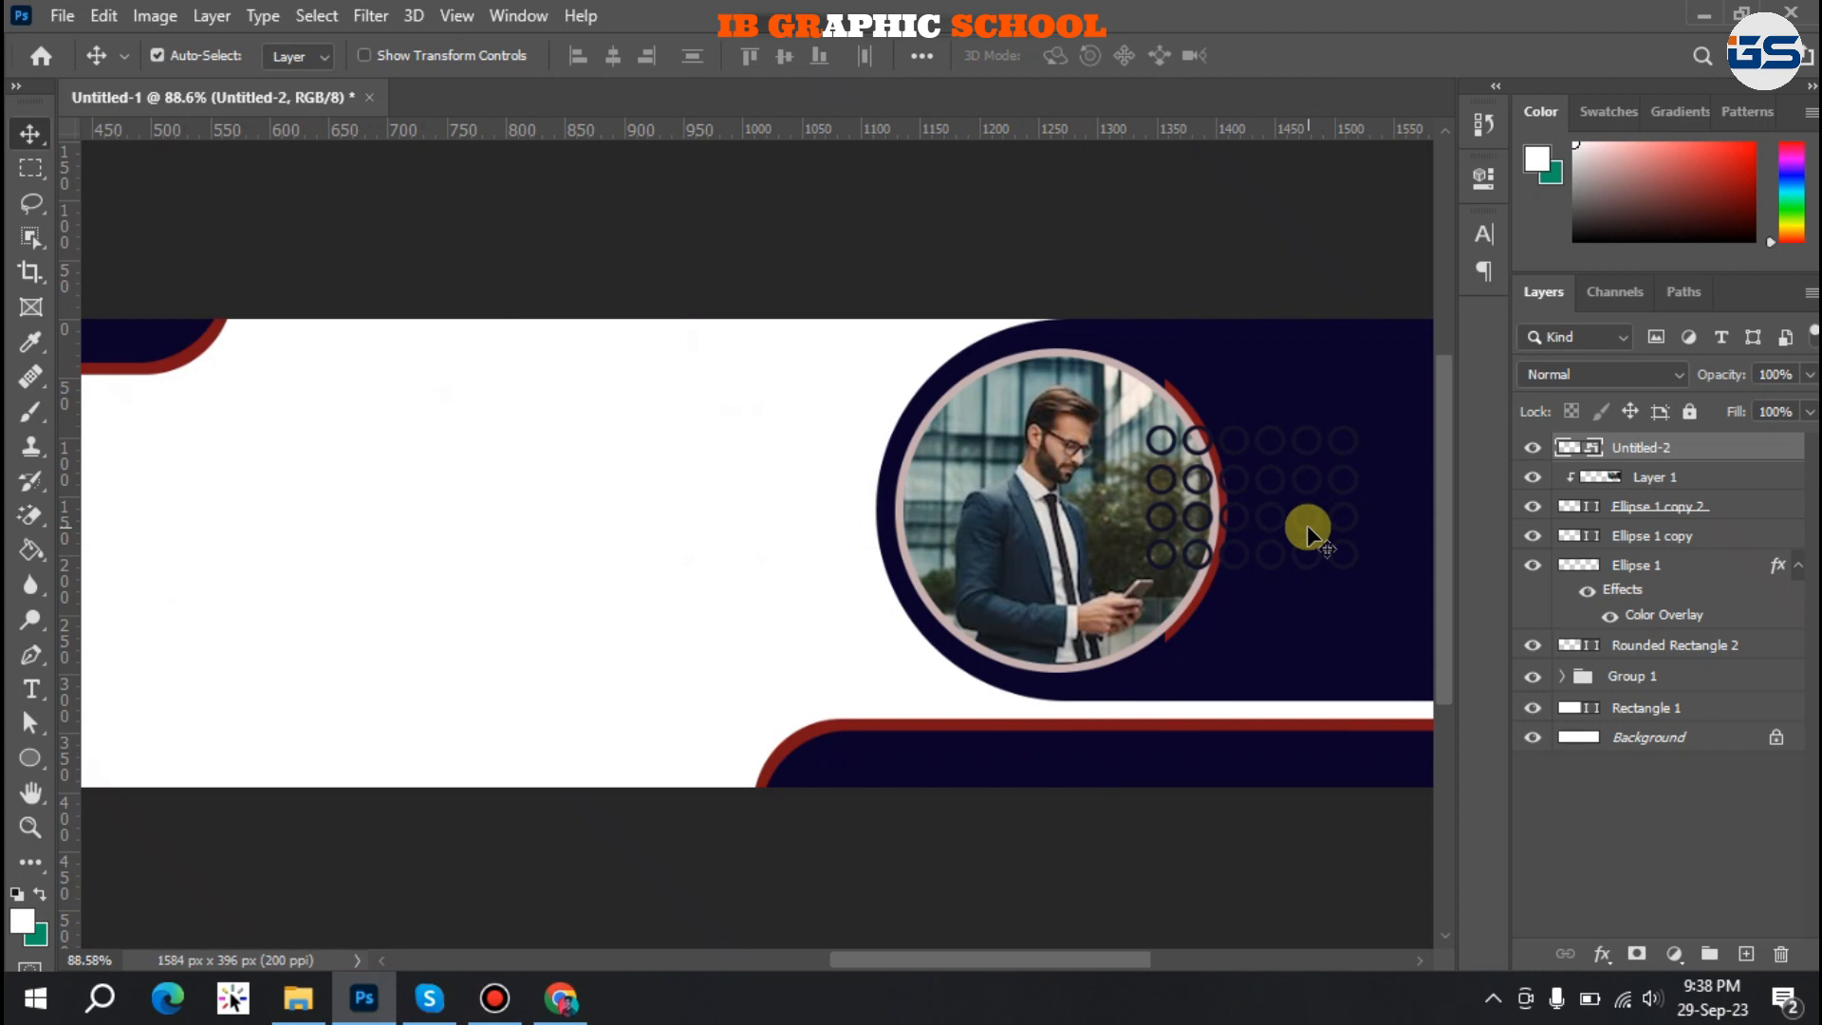
Apply a white Color Overlay to the ring pattern layer.
double_click(1572, 451)
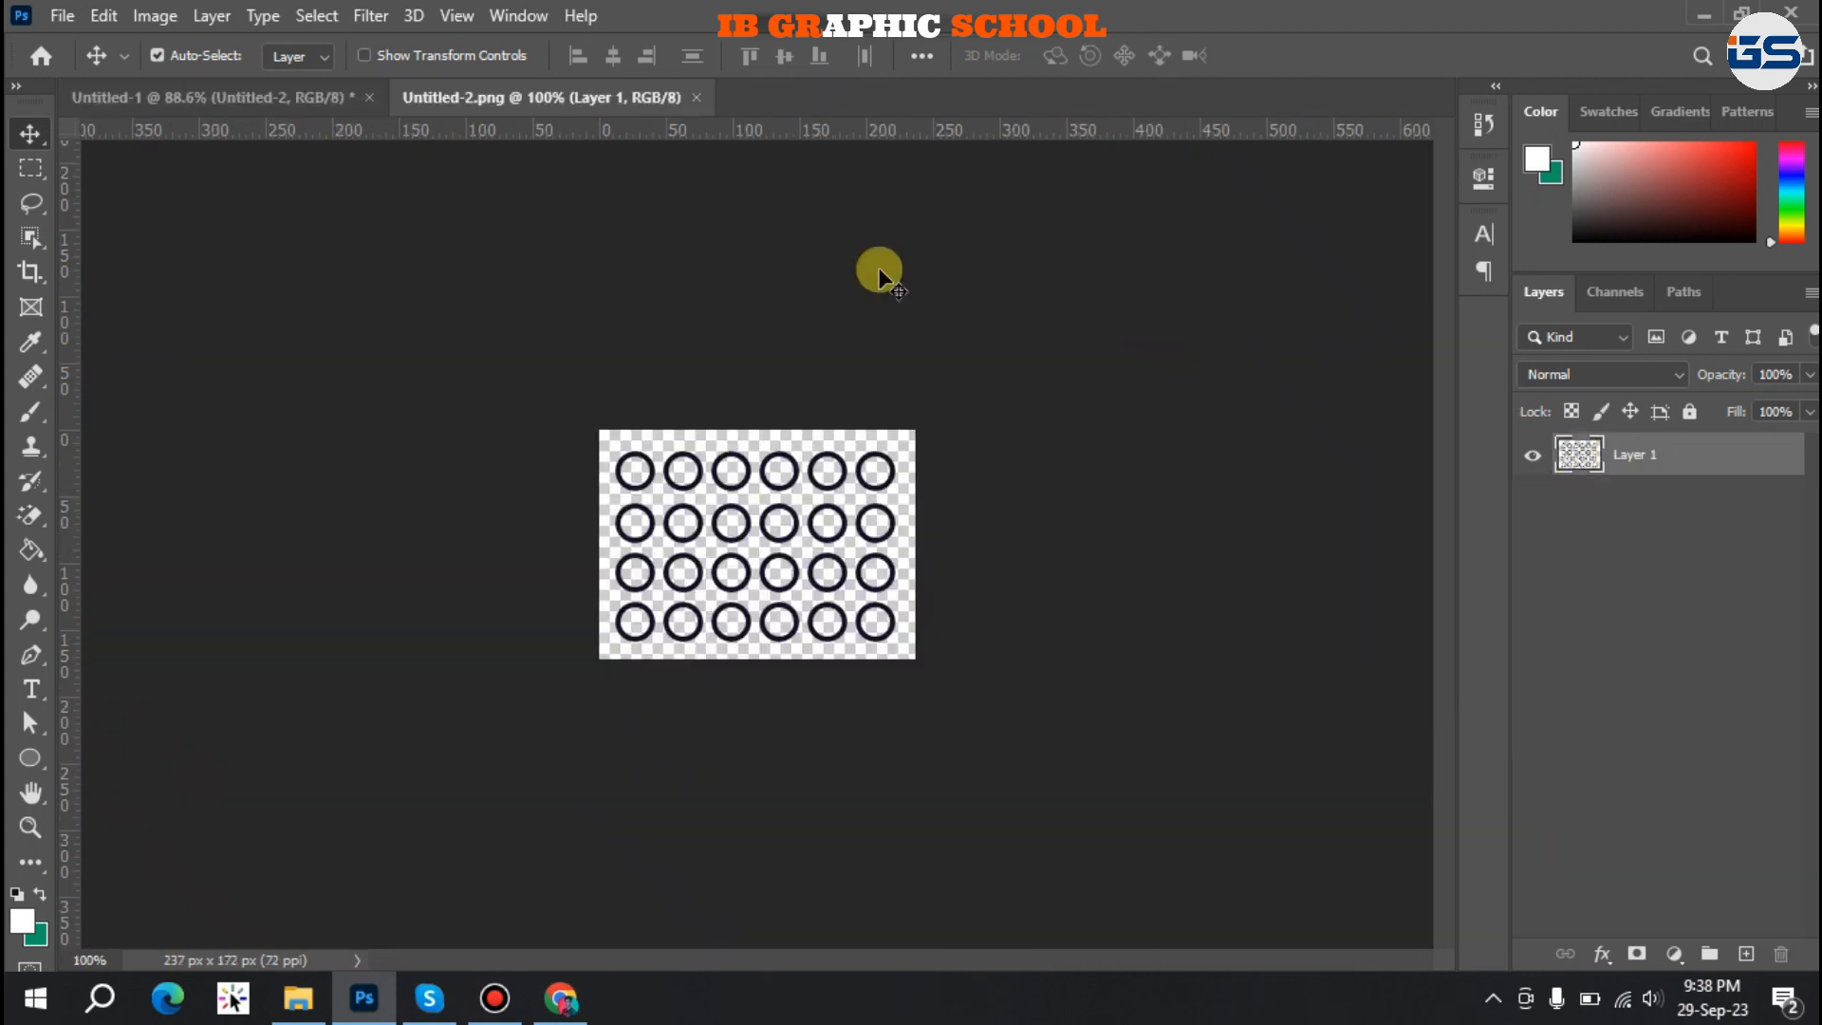
click(692, 98)
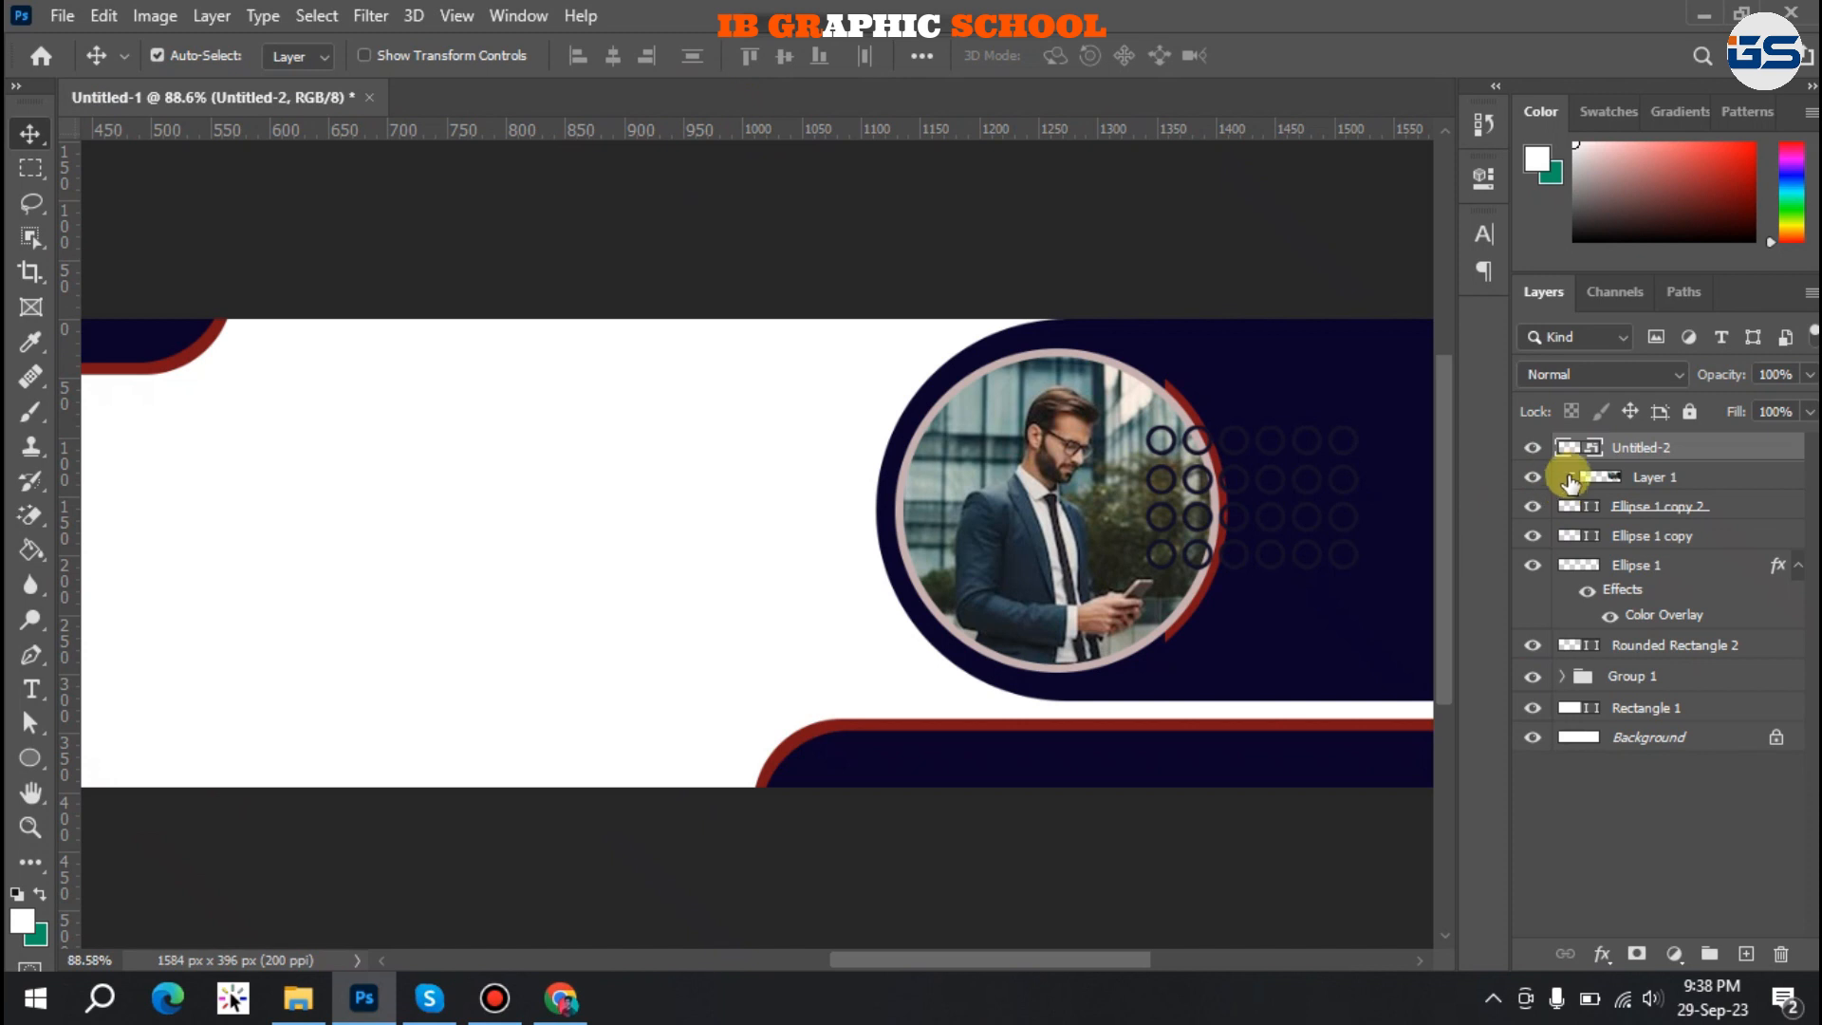
right_click(1573, 448)
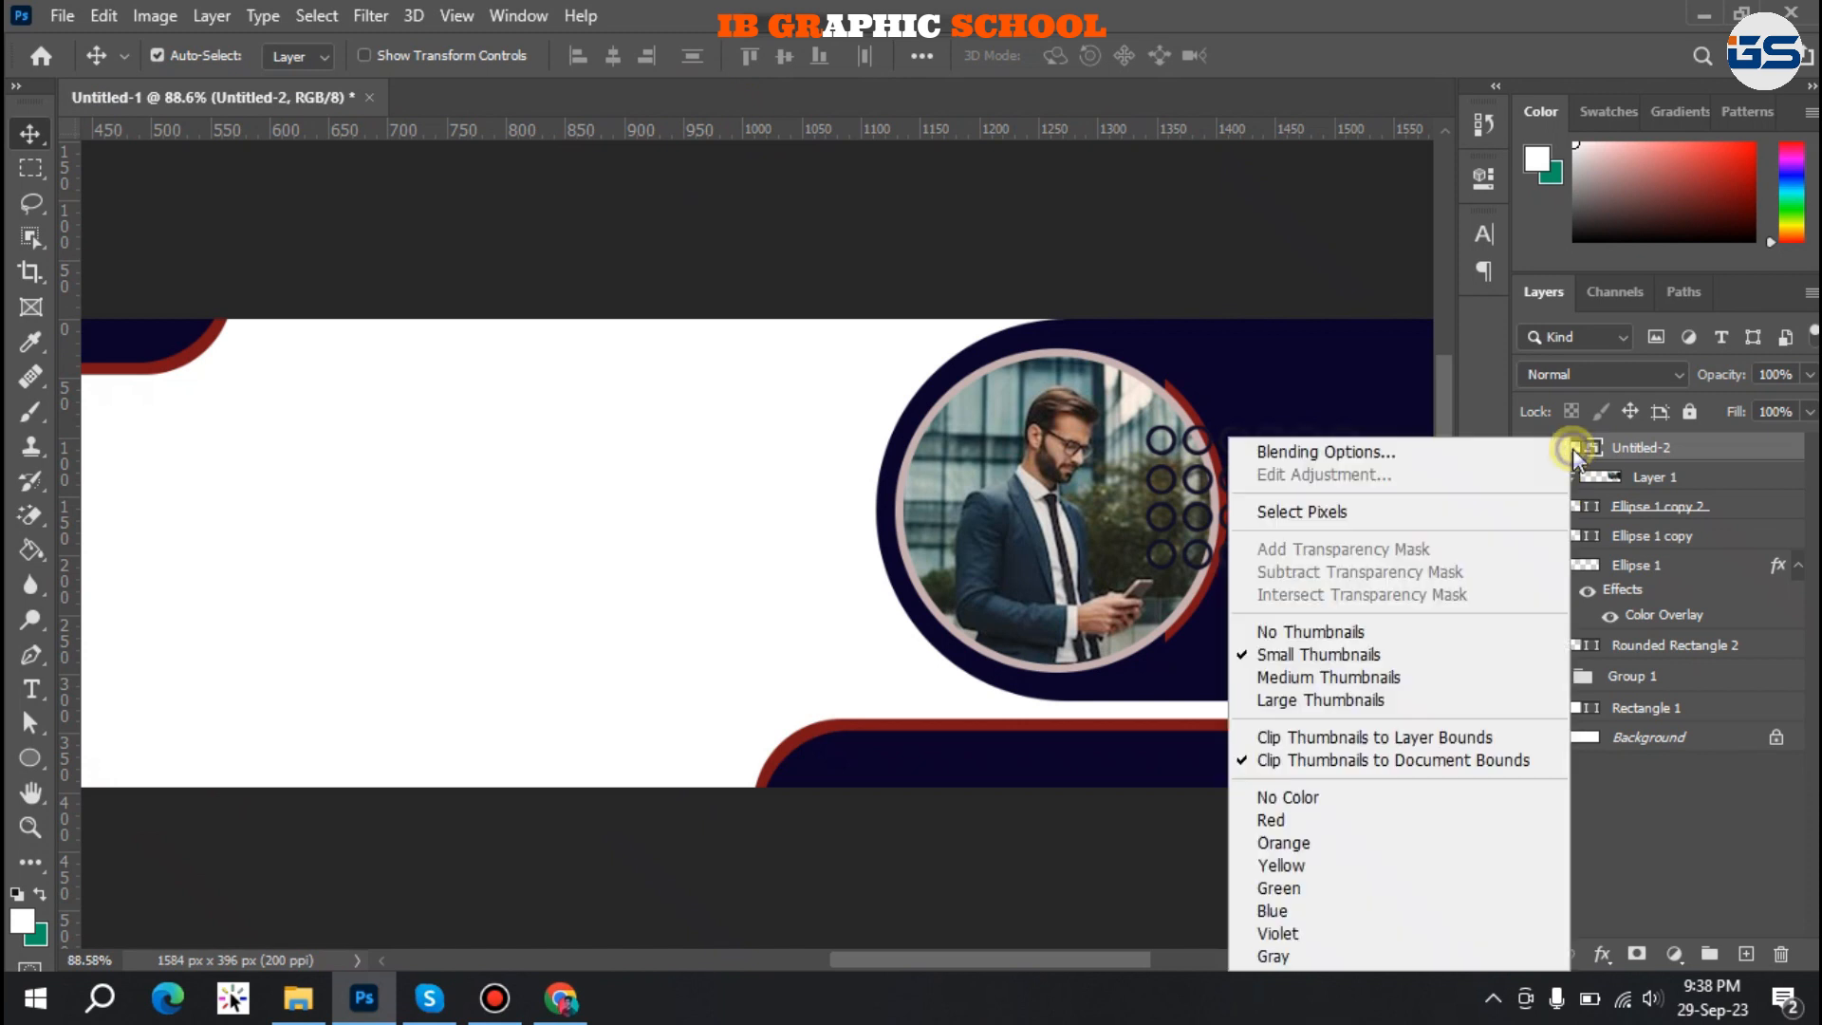
click(1394, 450)
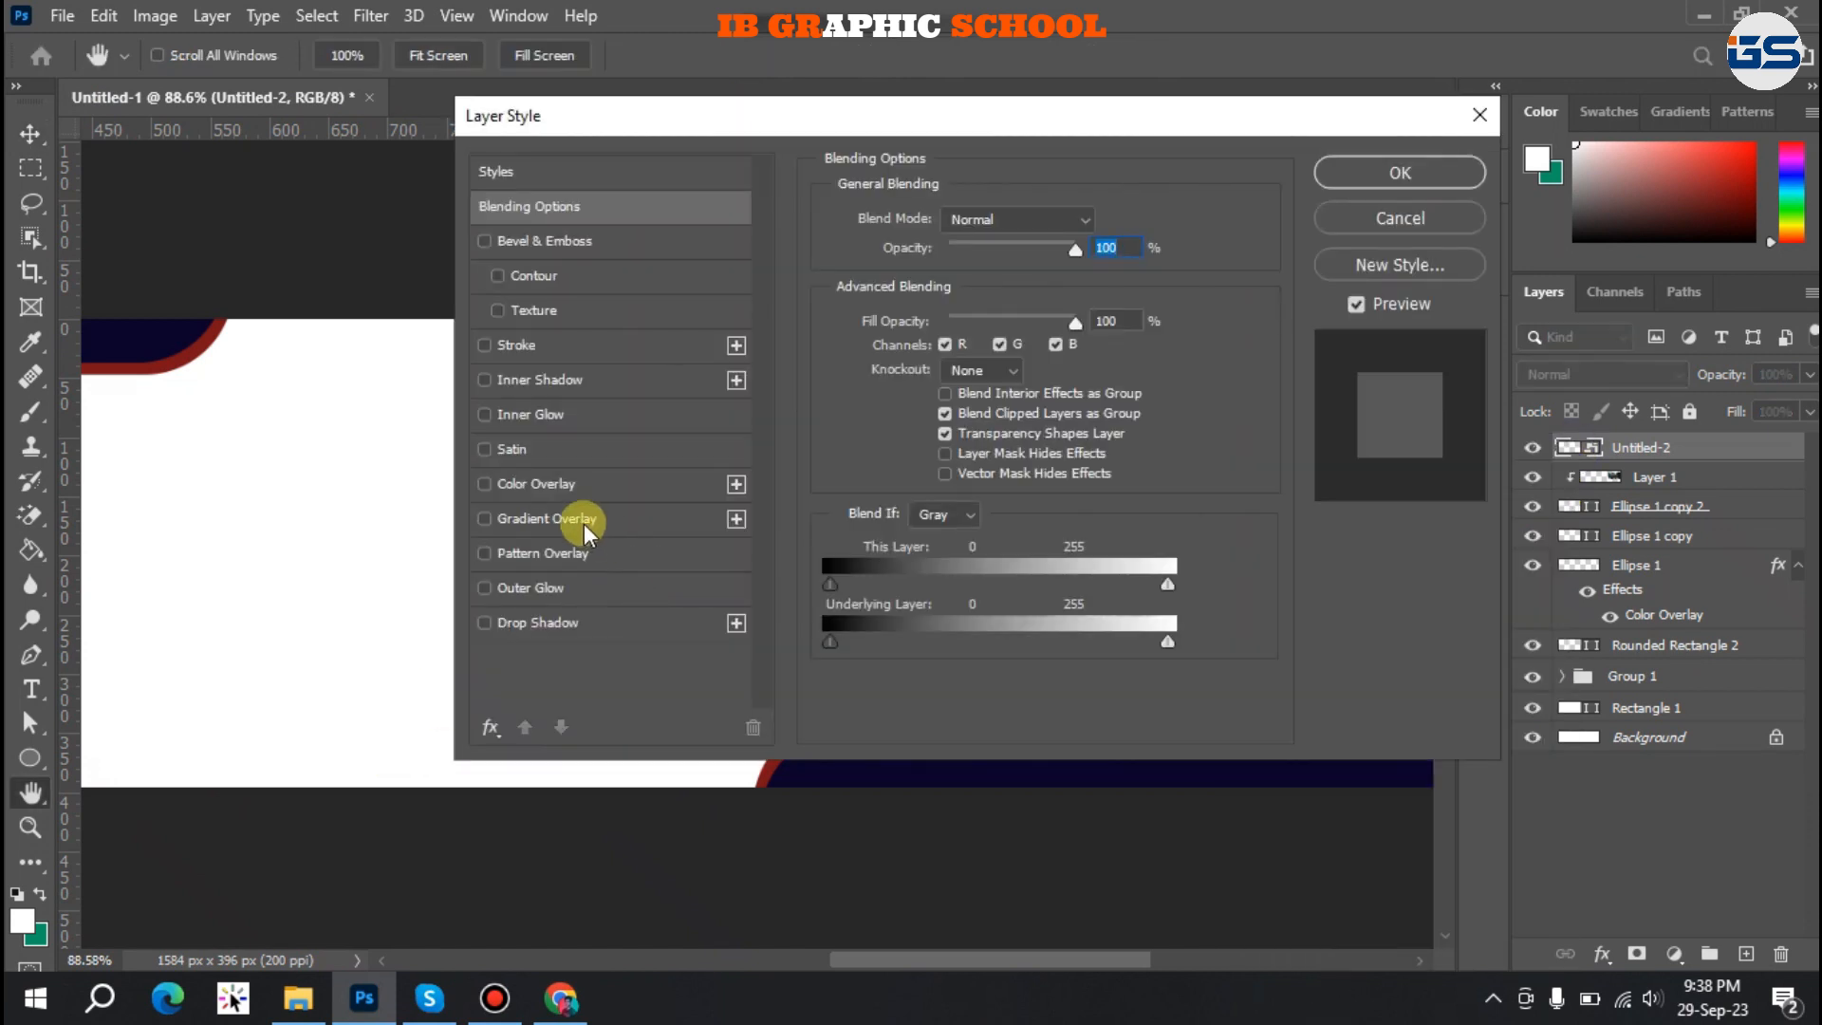
click(548, 486)
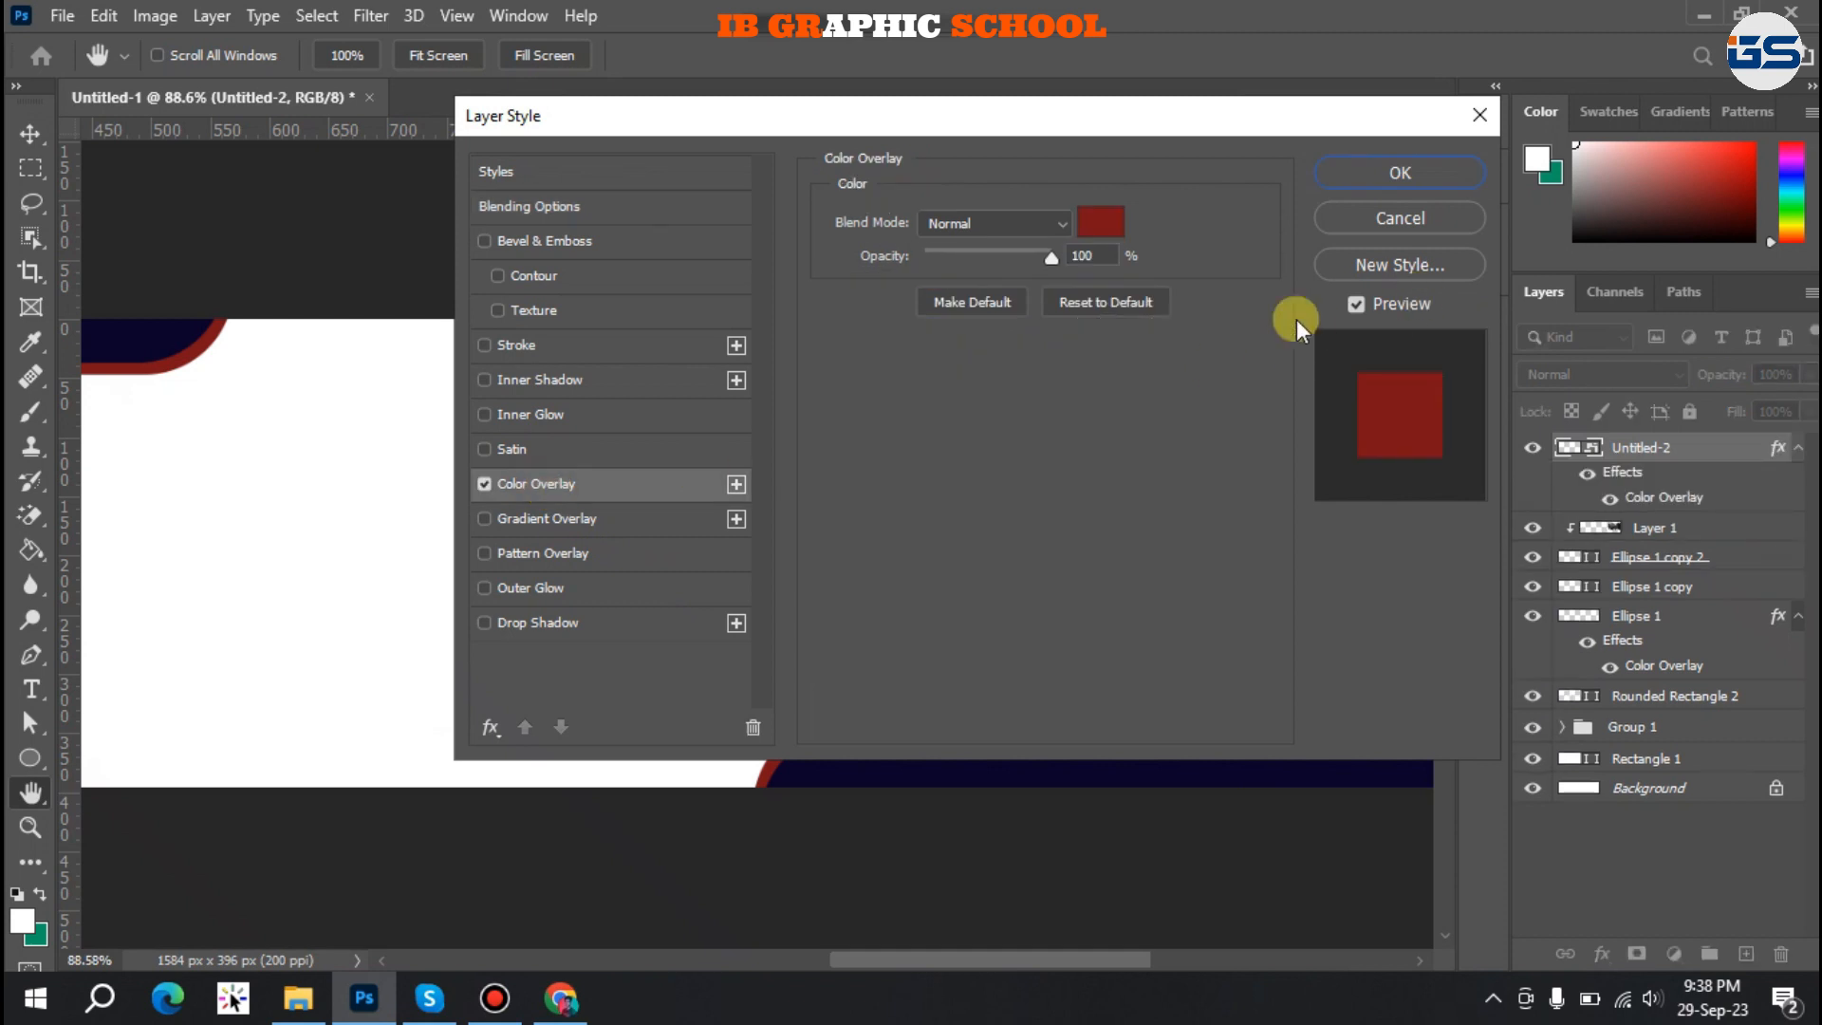
click(1094, 228)
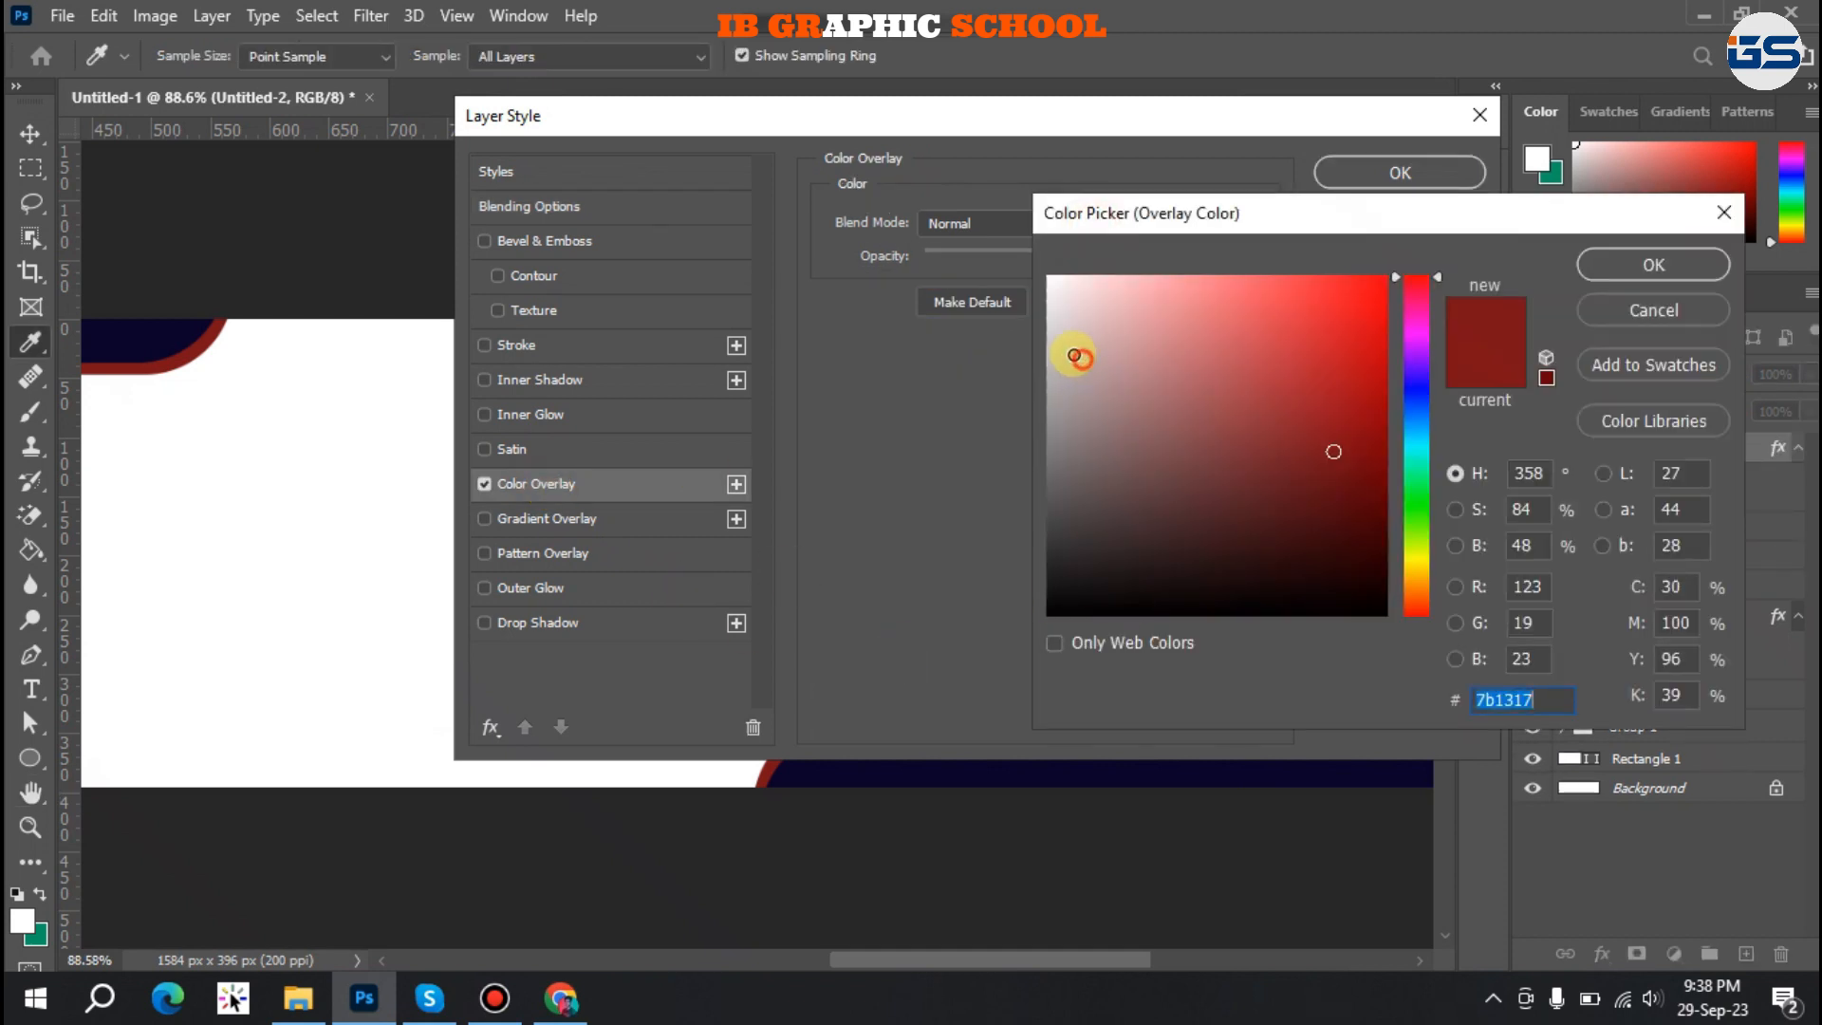
drag(1073, 356, 1008, 247)
click(1654, 268)
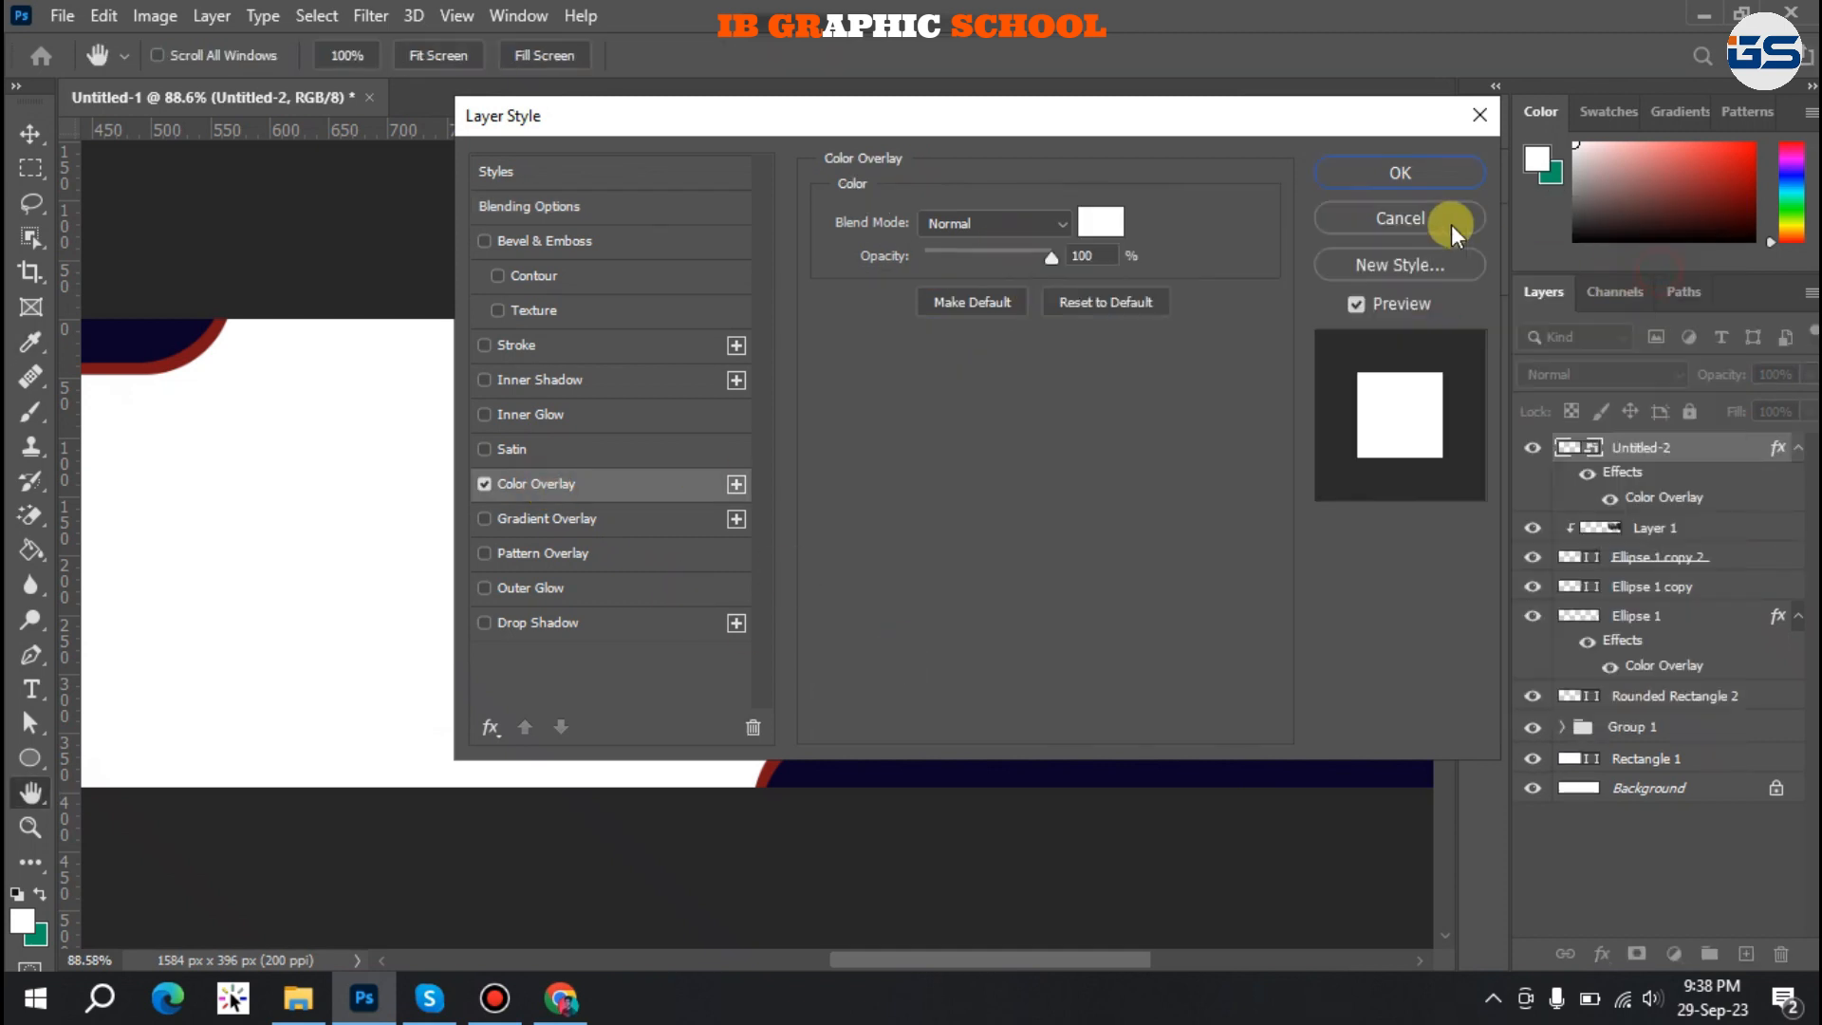
click(1411, 169)
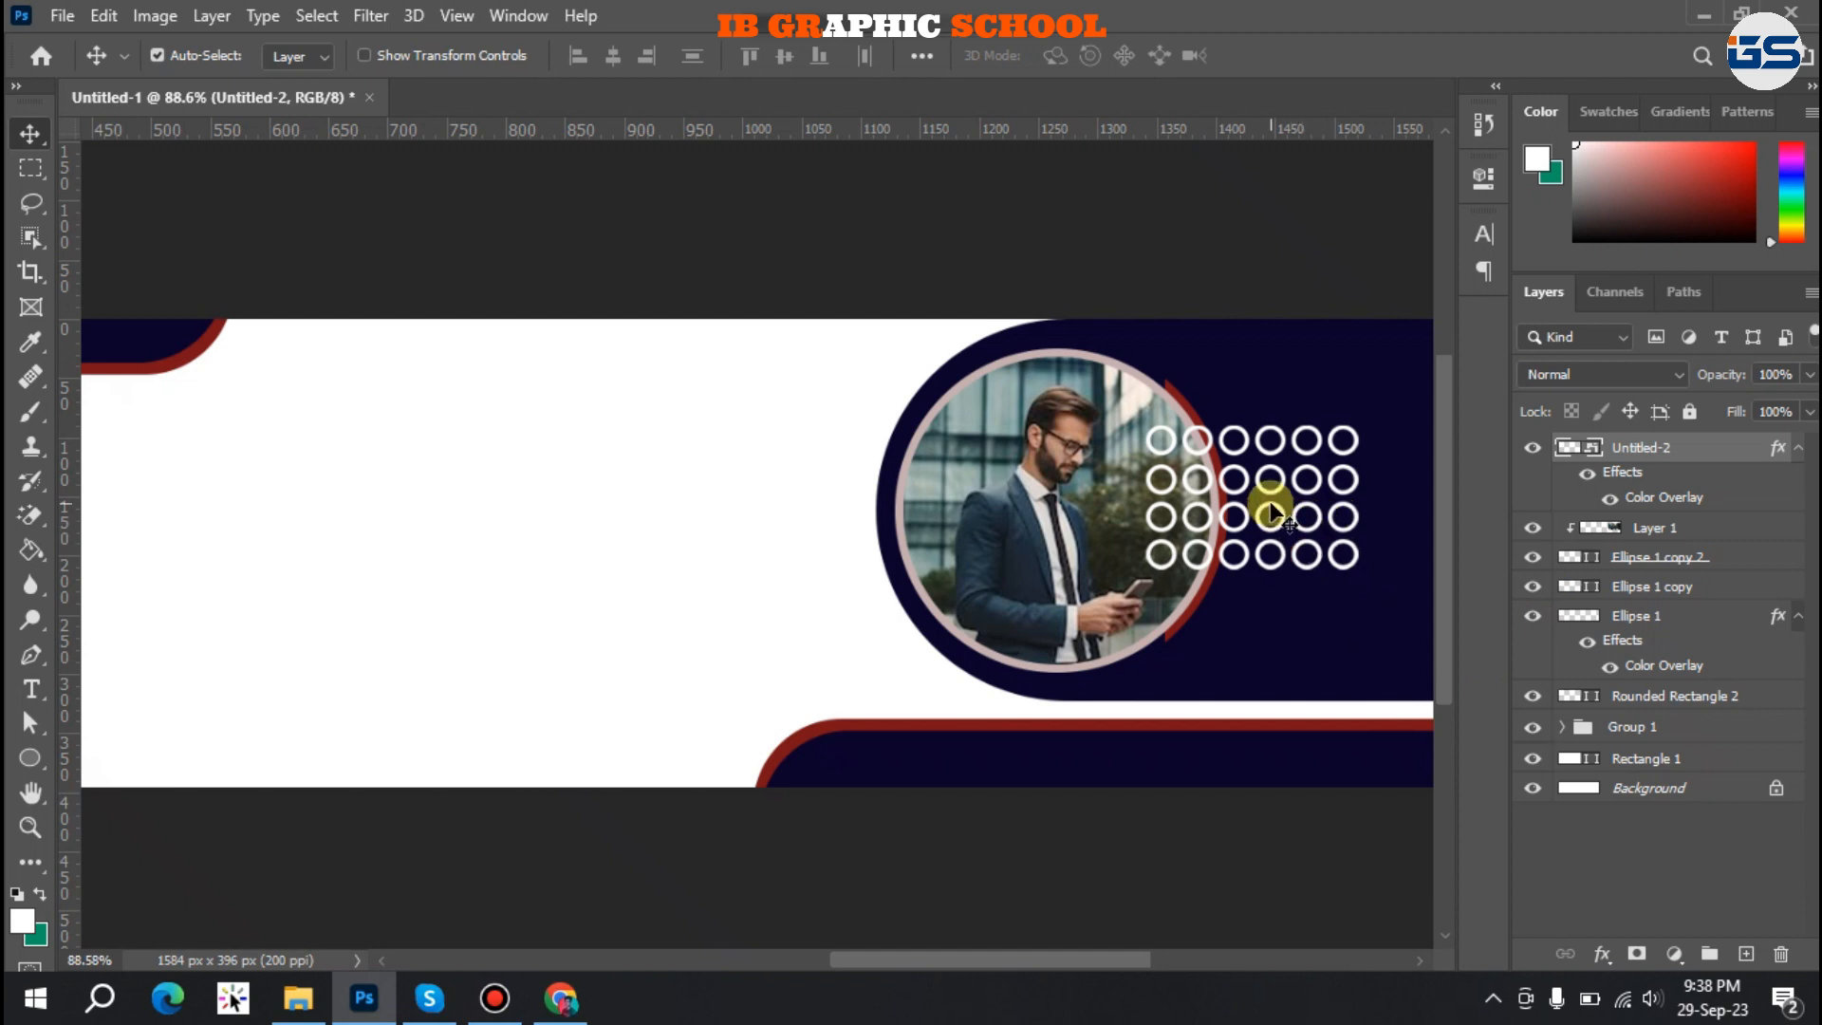
Scale the ring pattern to about 20% and move it onto the navy area right of the photo frame.
key(ctrl+t)
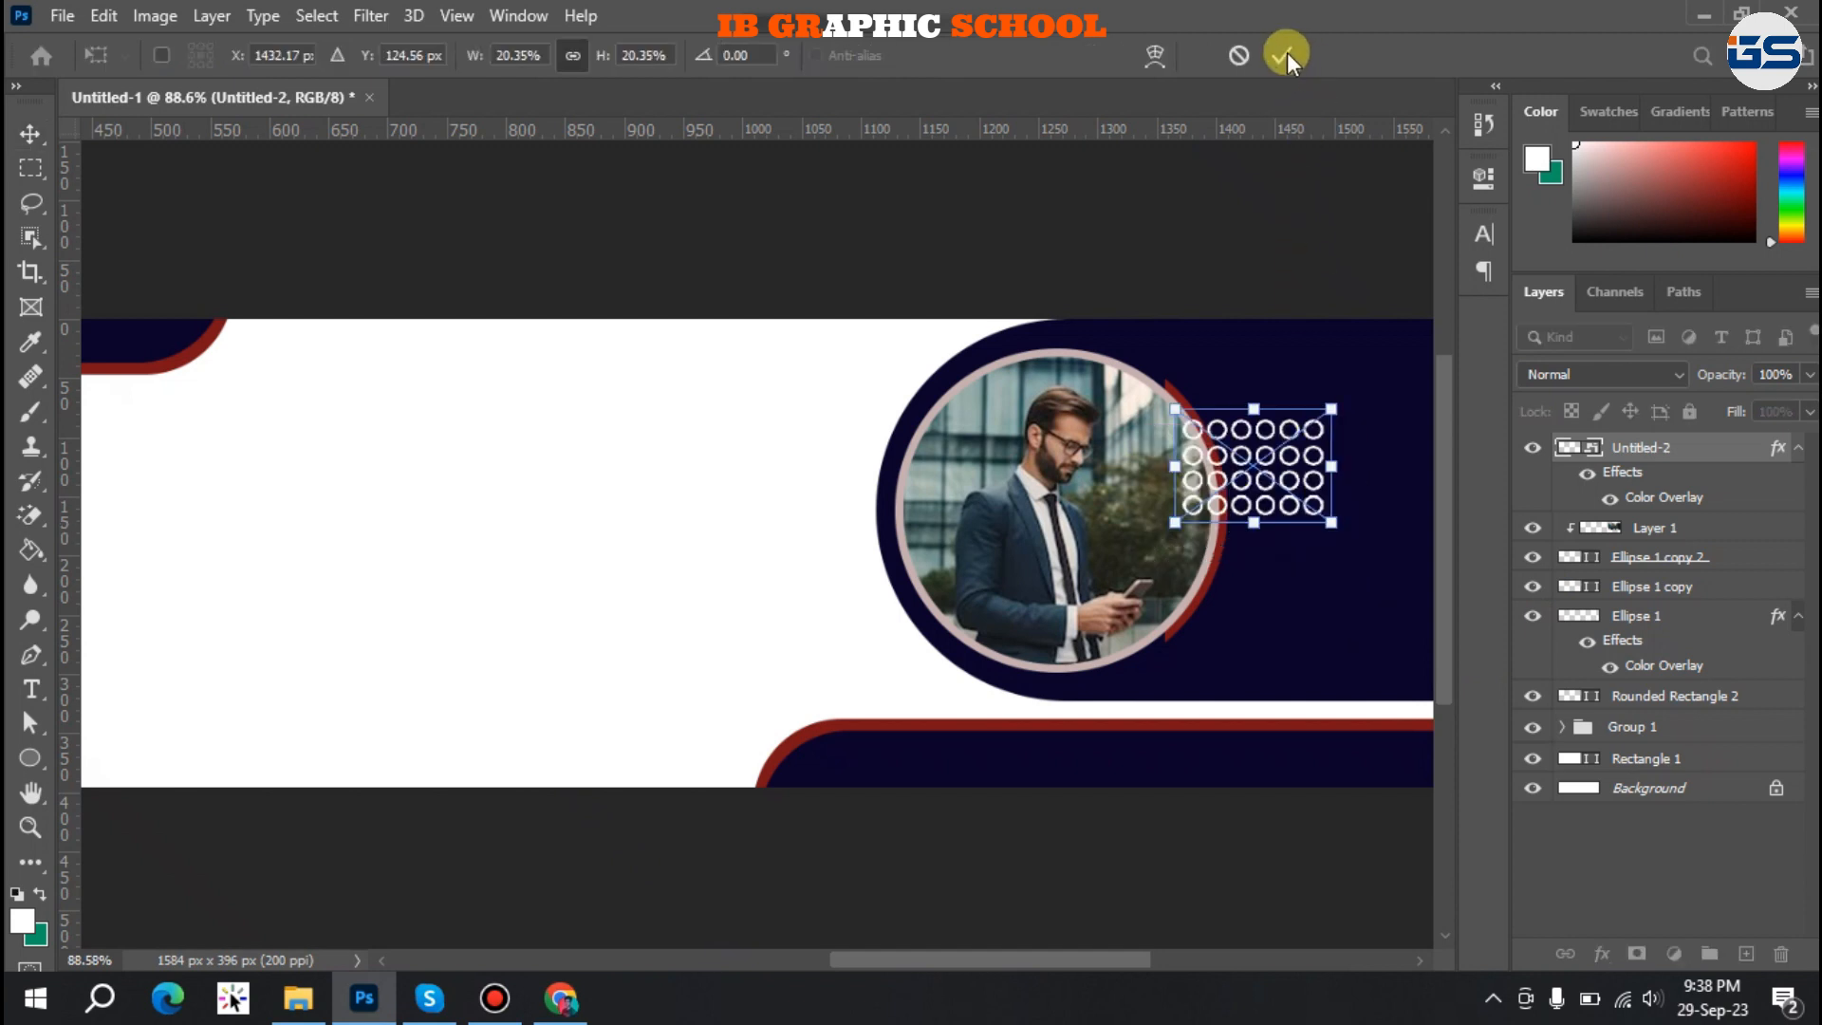
key(Return)
drag(1338, 627, 1245, 612)
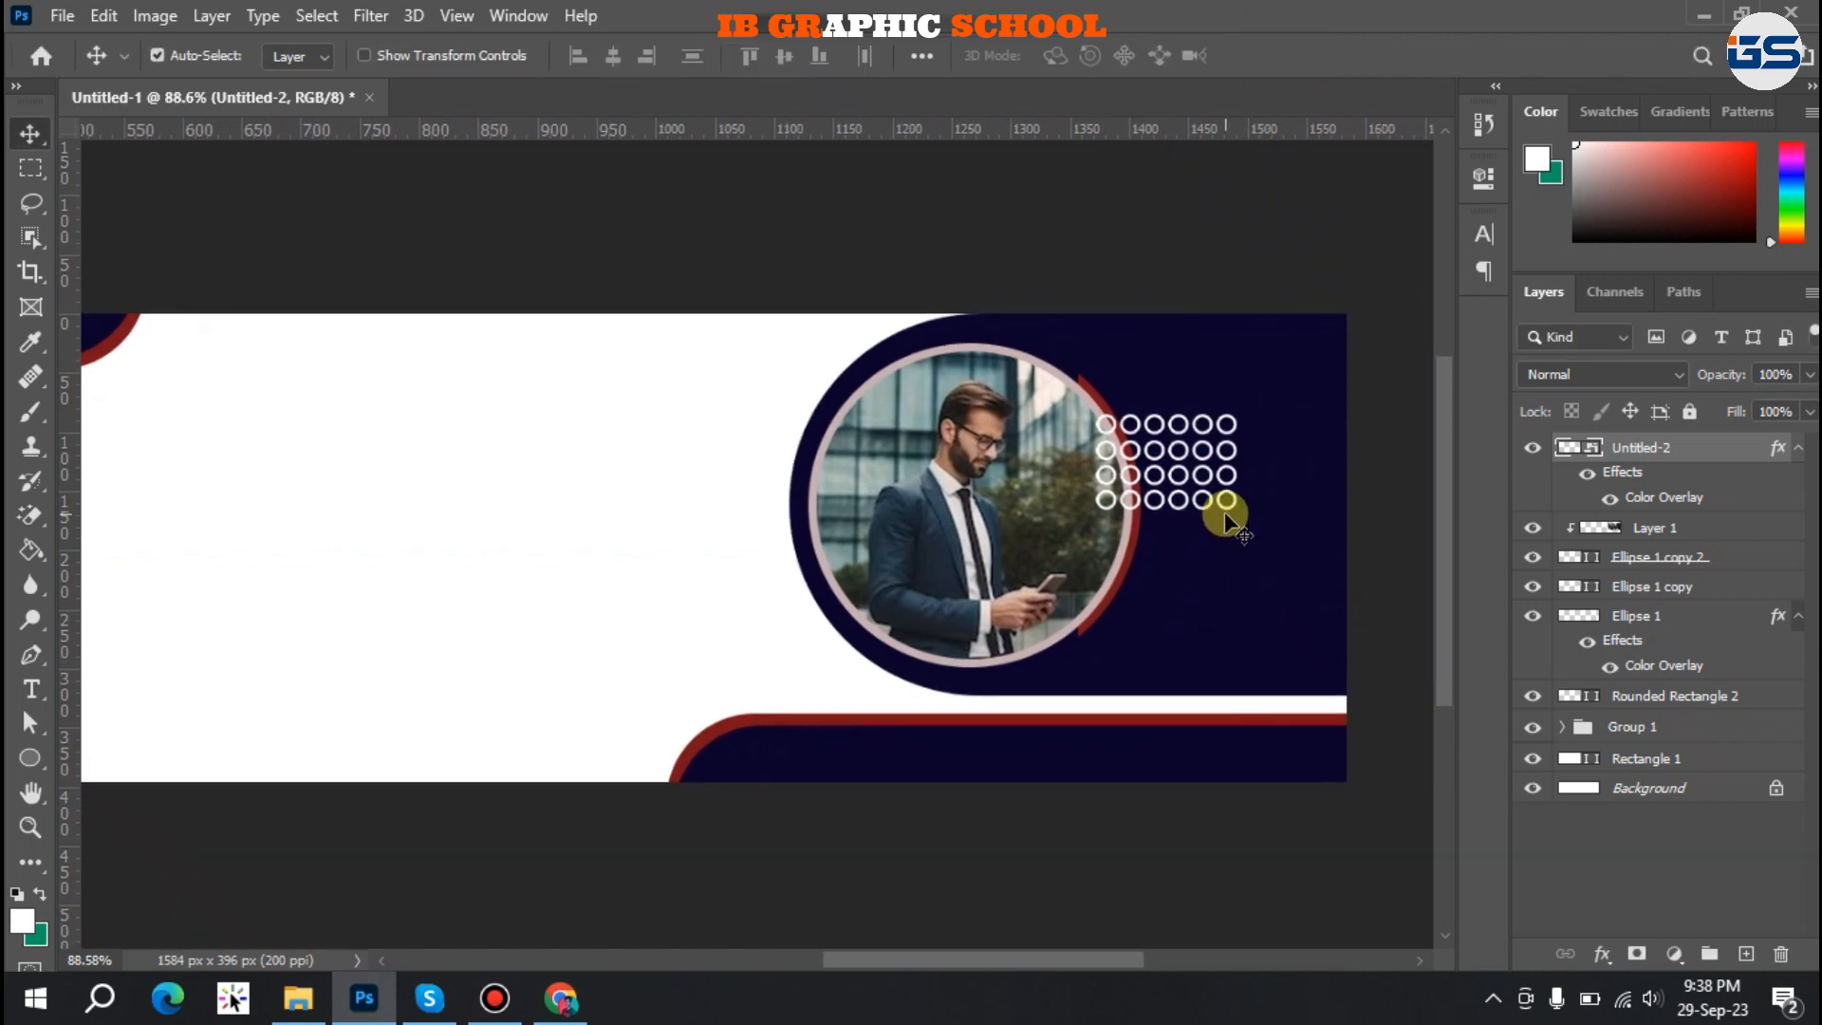
drag(1218, 484, 1313, 528)
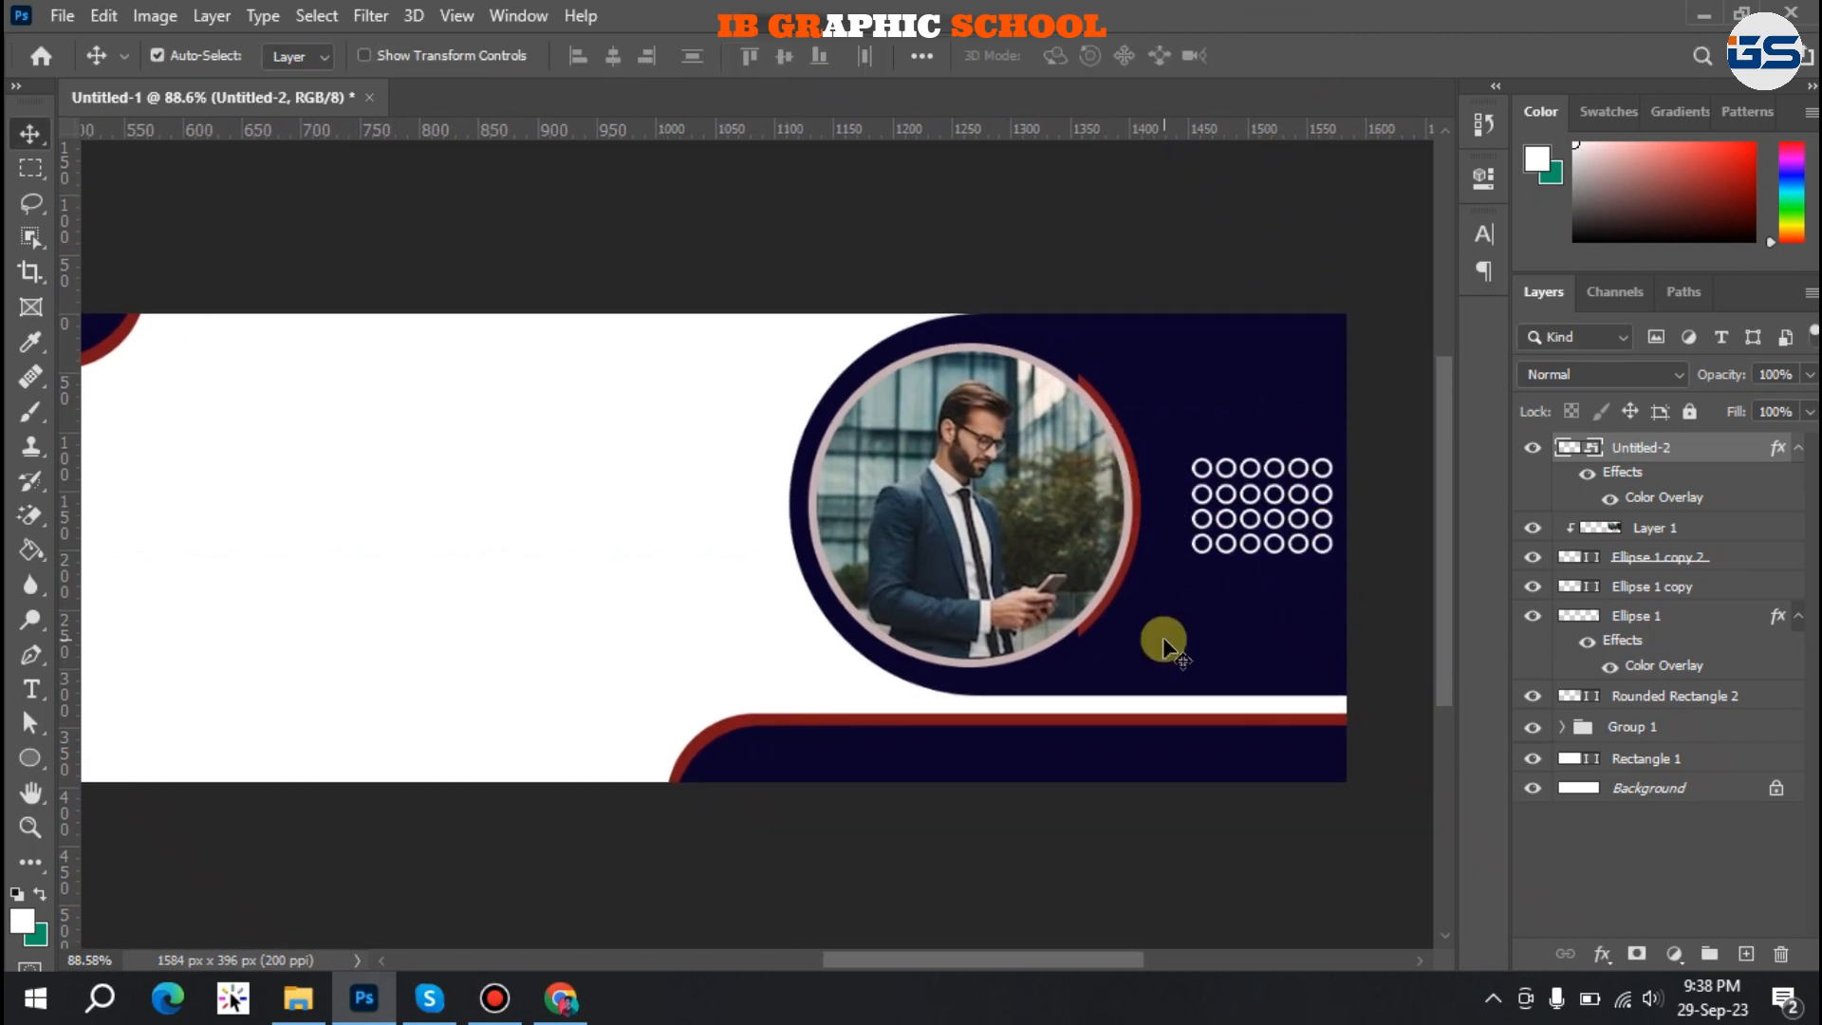
Group the rounded navy panel, circle, photo and ring pattern layers together.
click(1672, 702)
shift+click(1624, 457)
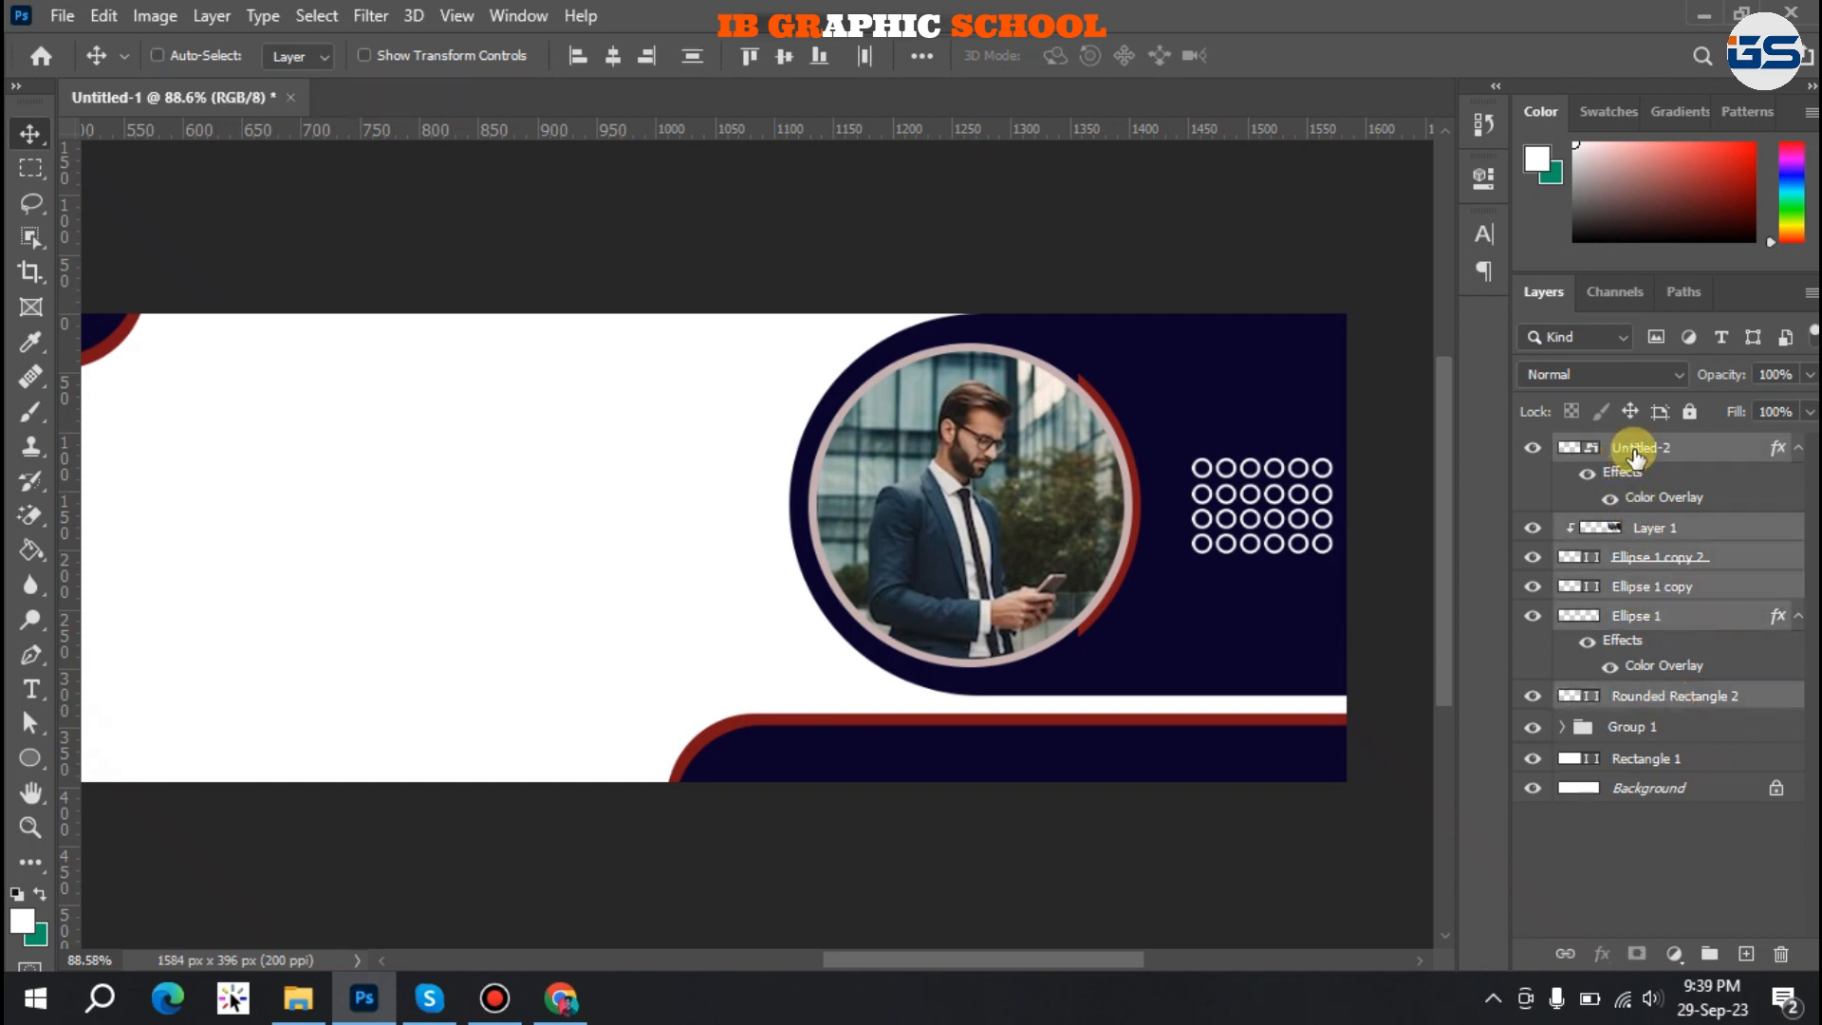
key(ctrl+g)
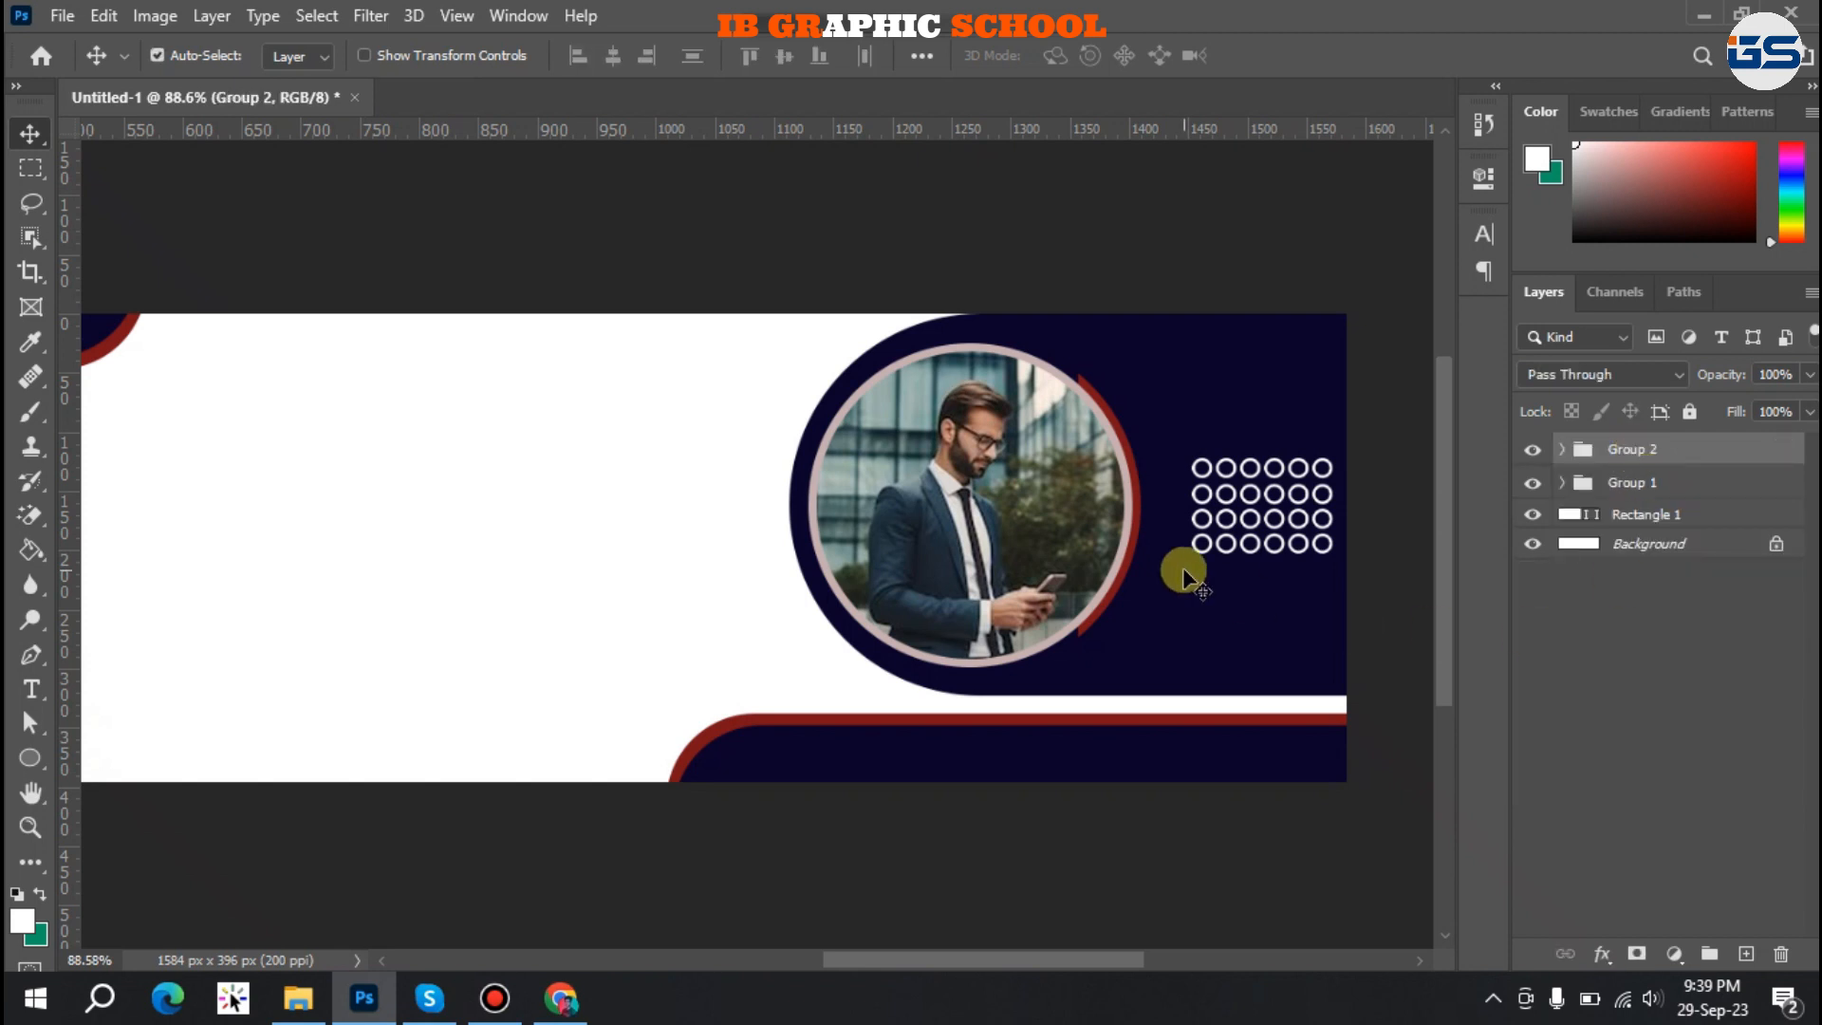
Create a 400 × 400 px circle with the Ellipse tool in the banner's empty left half.
drag(1028, 962, 833, 906)
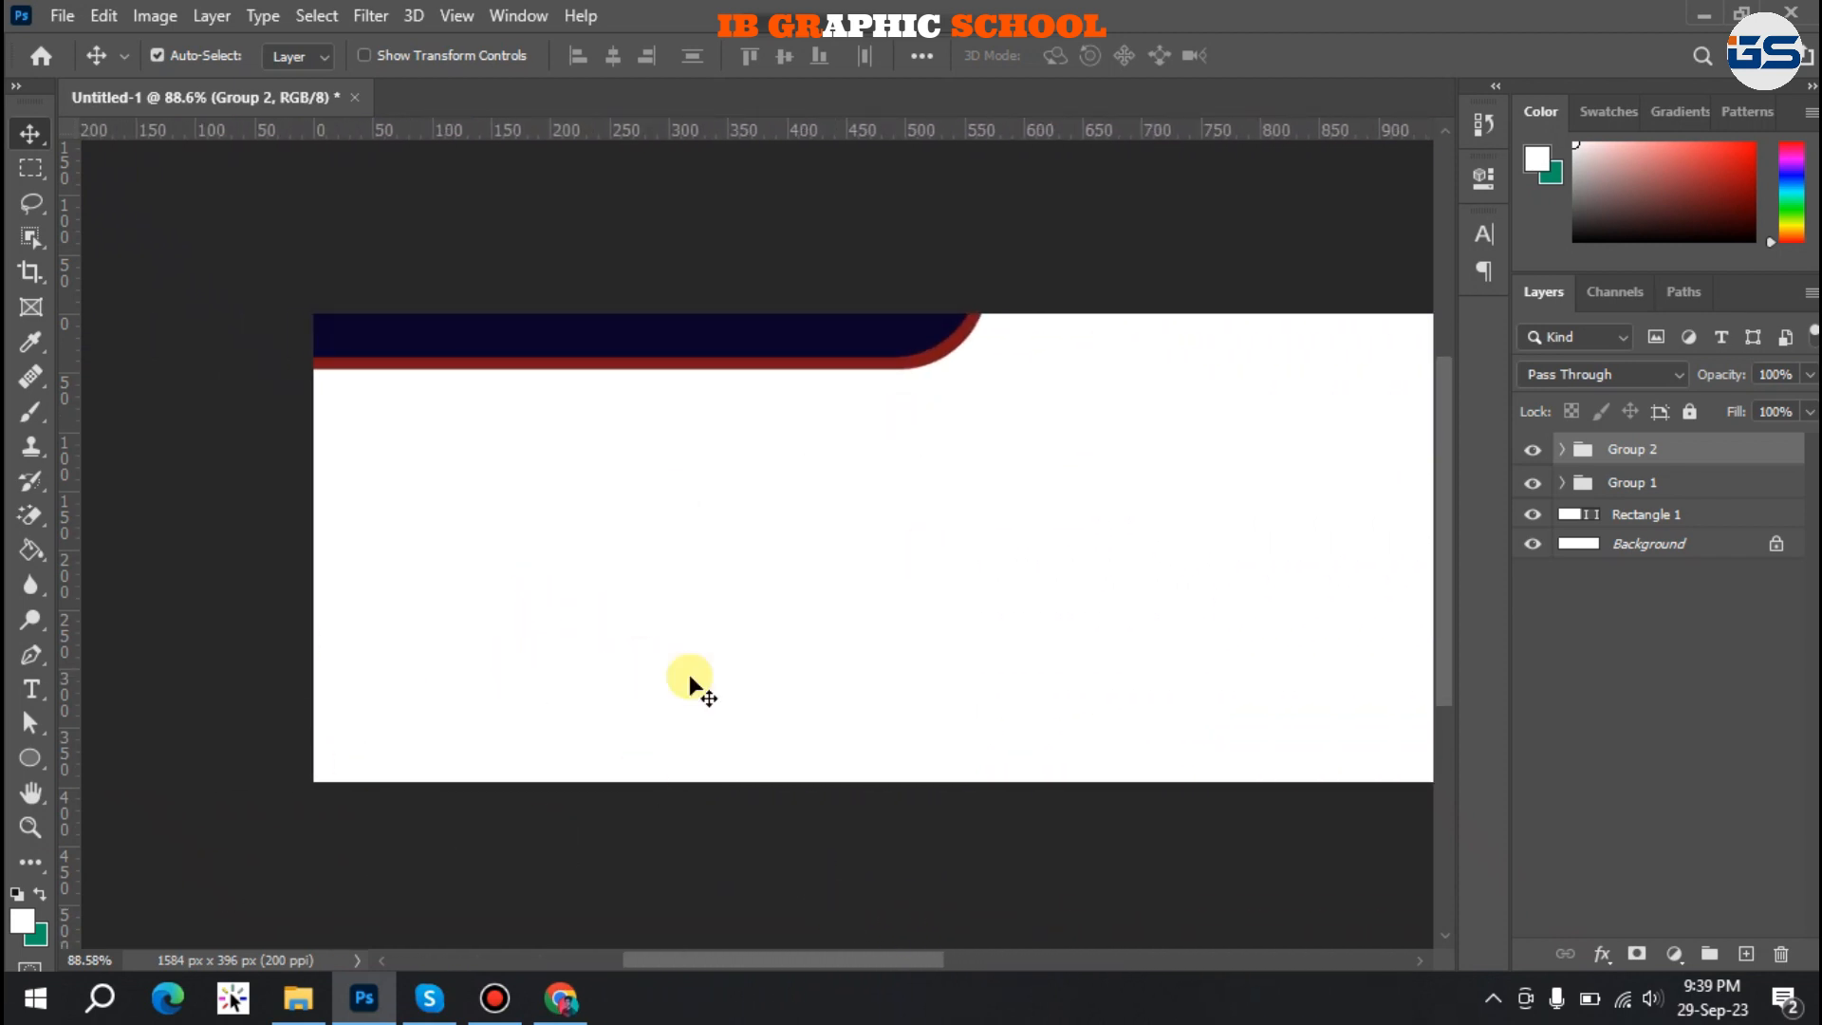
click(36, 761)
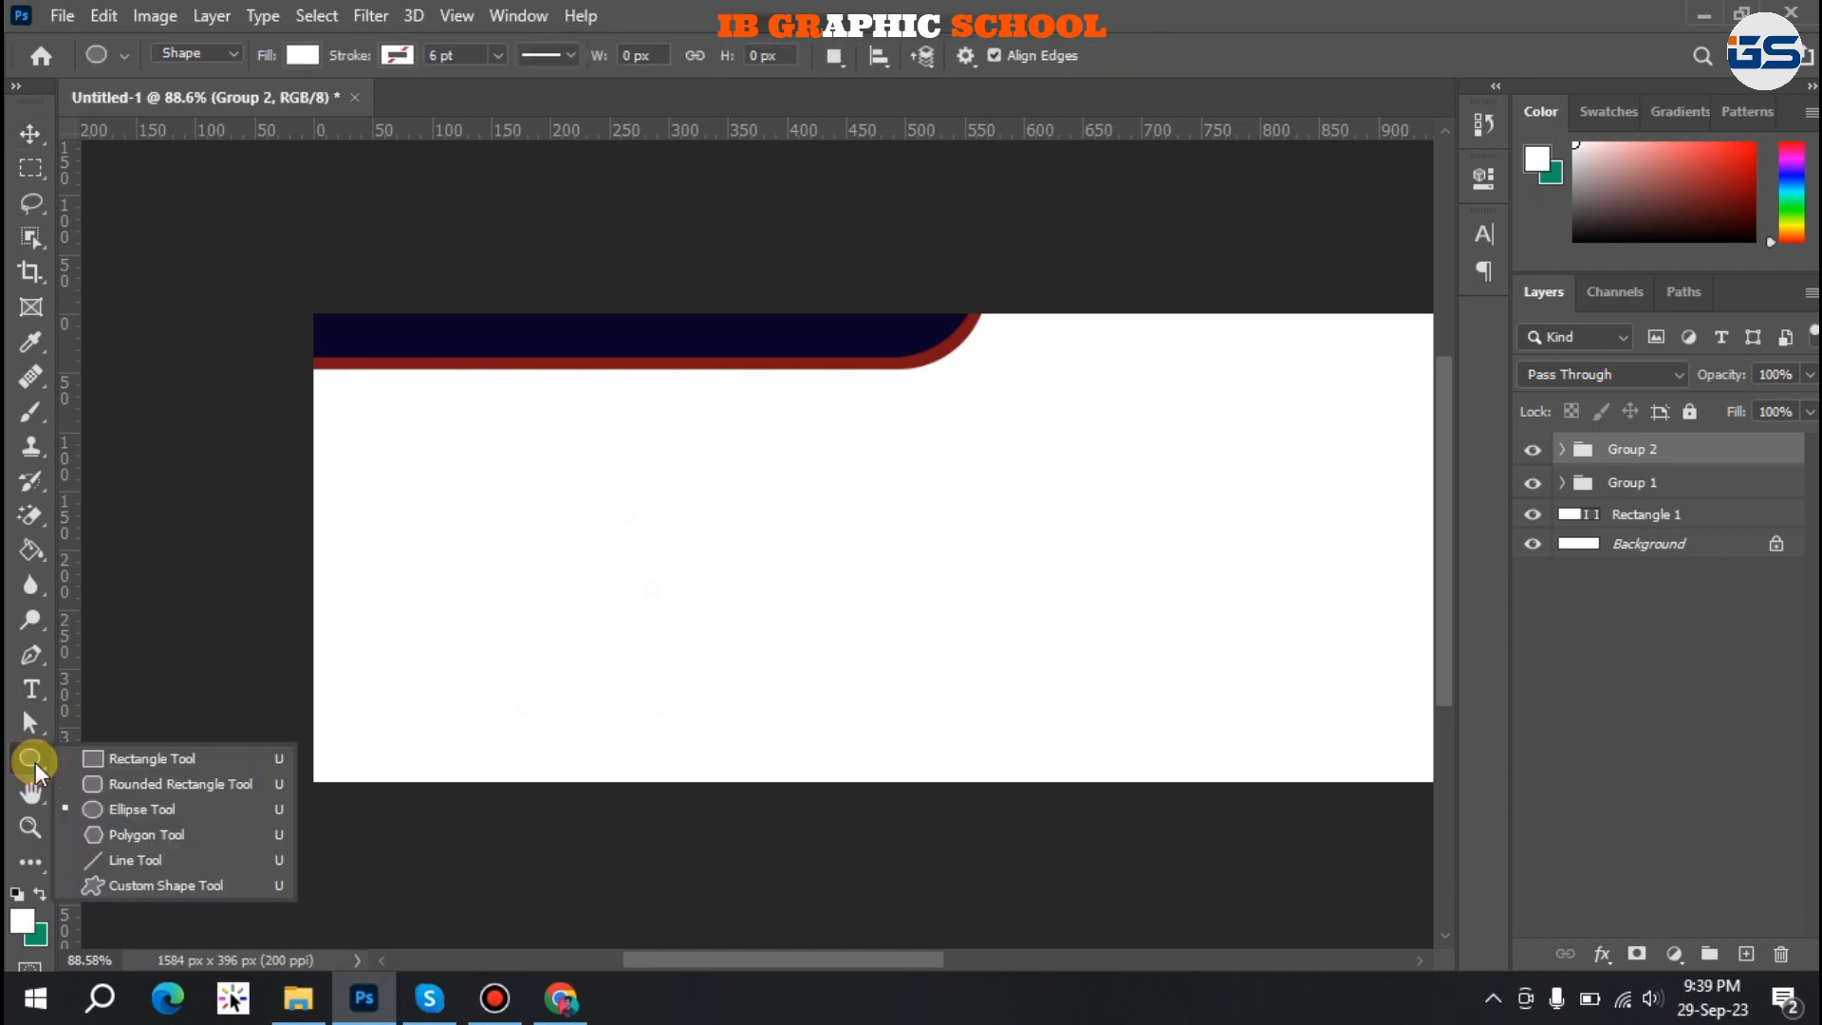
click(125, 807)
click(778, 547)
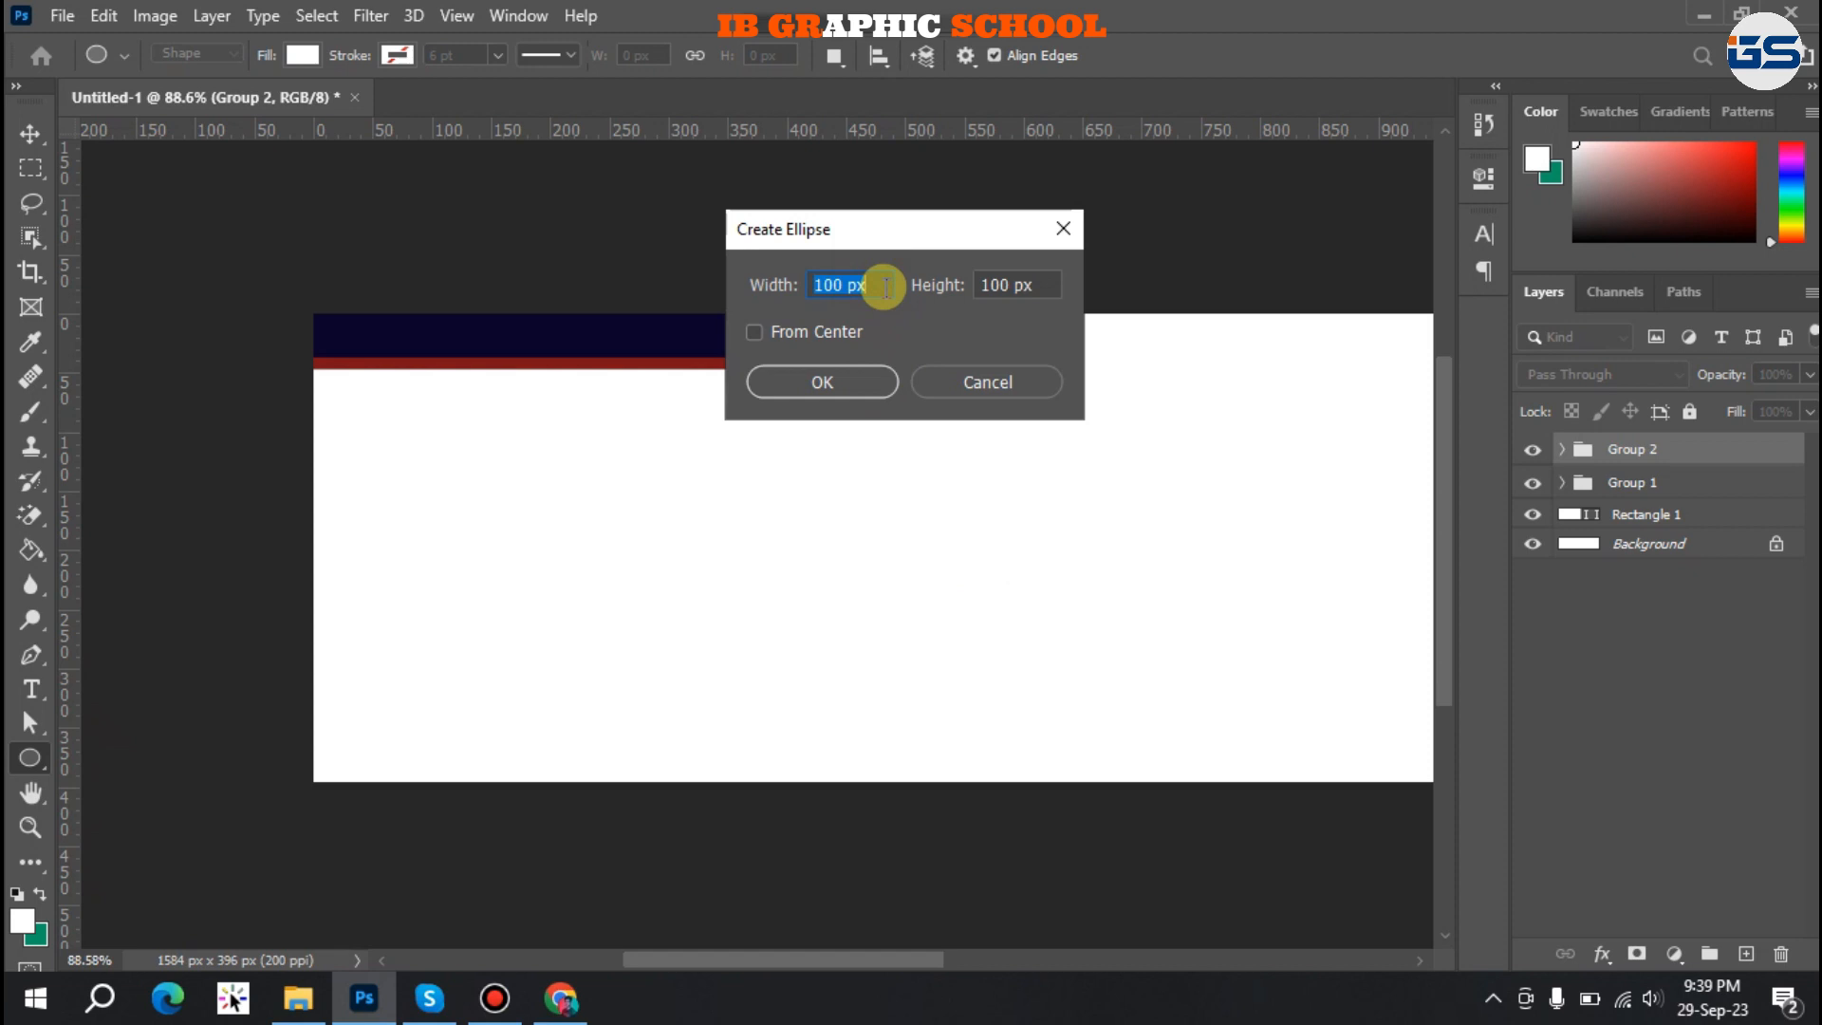
text(400 )
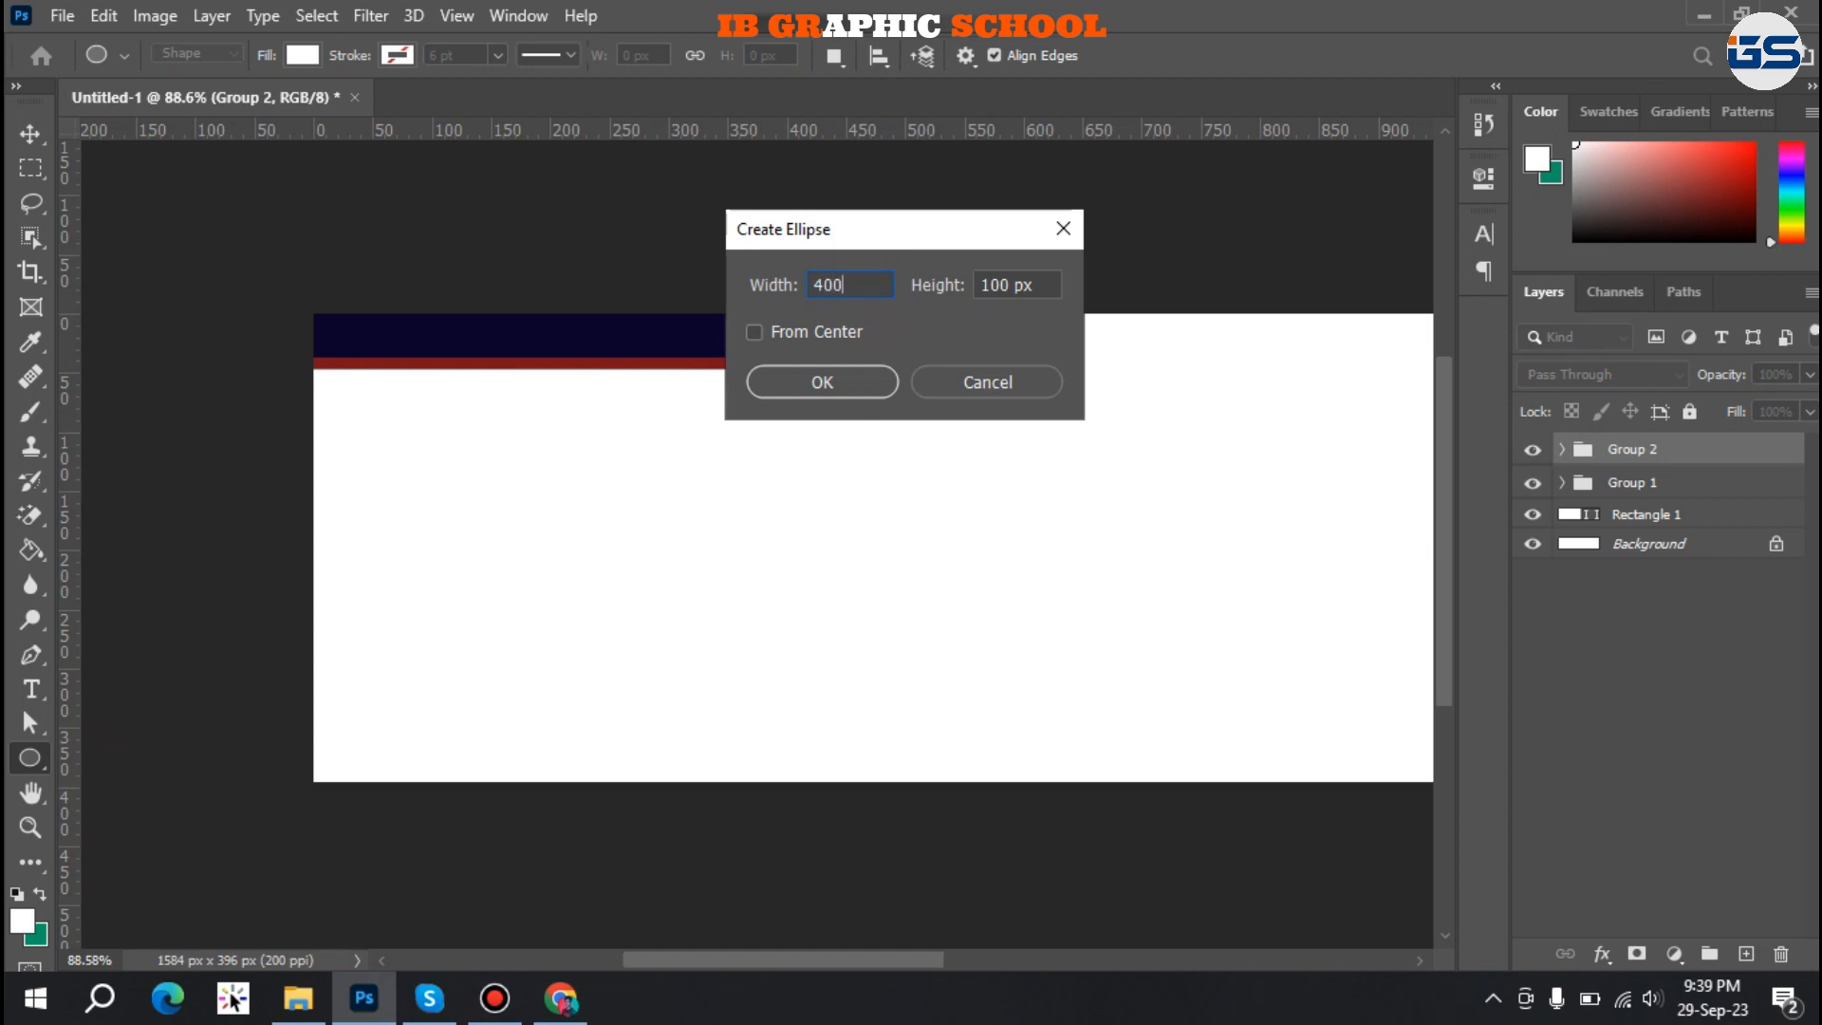
text(px)
key(Tab)
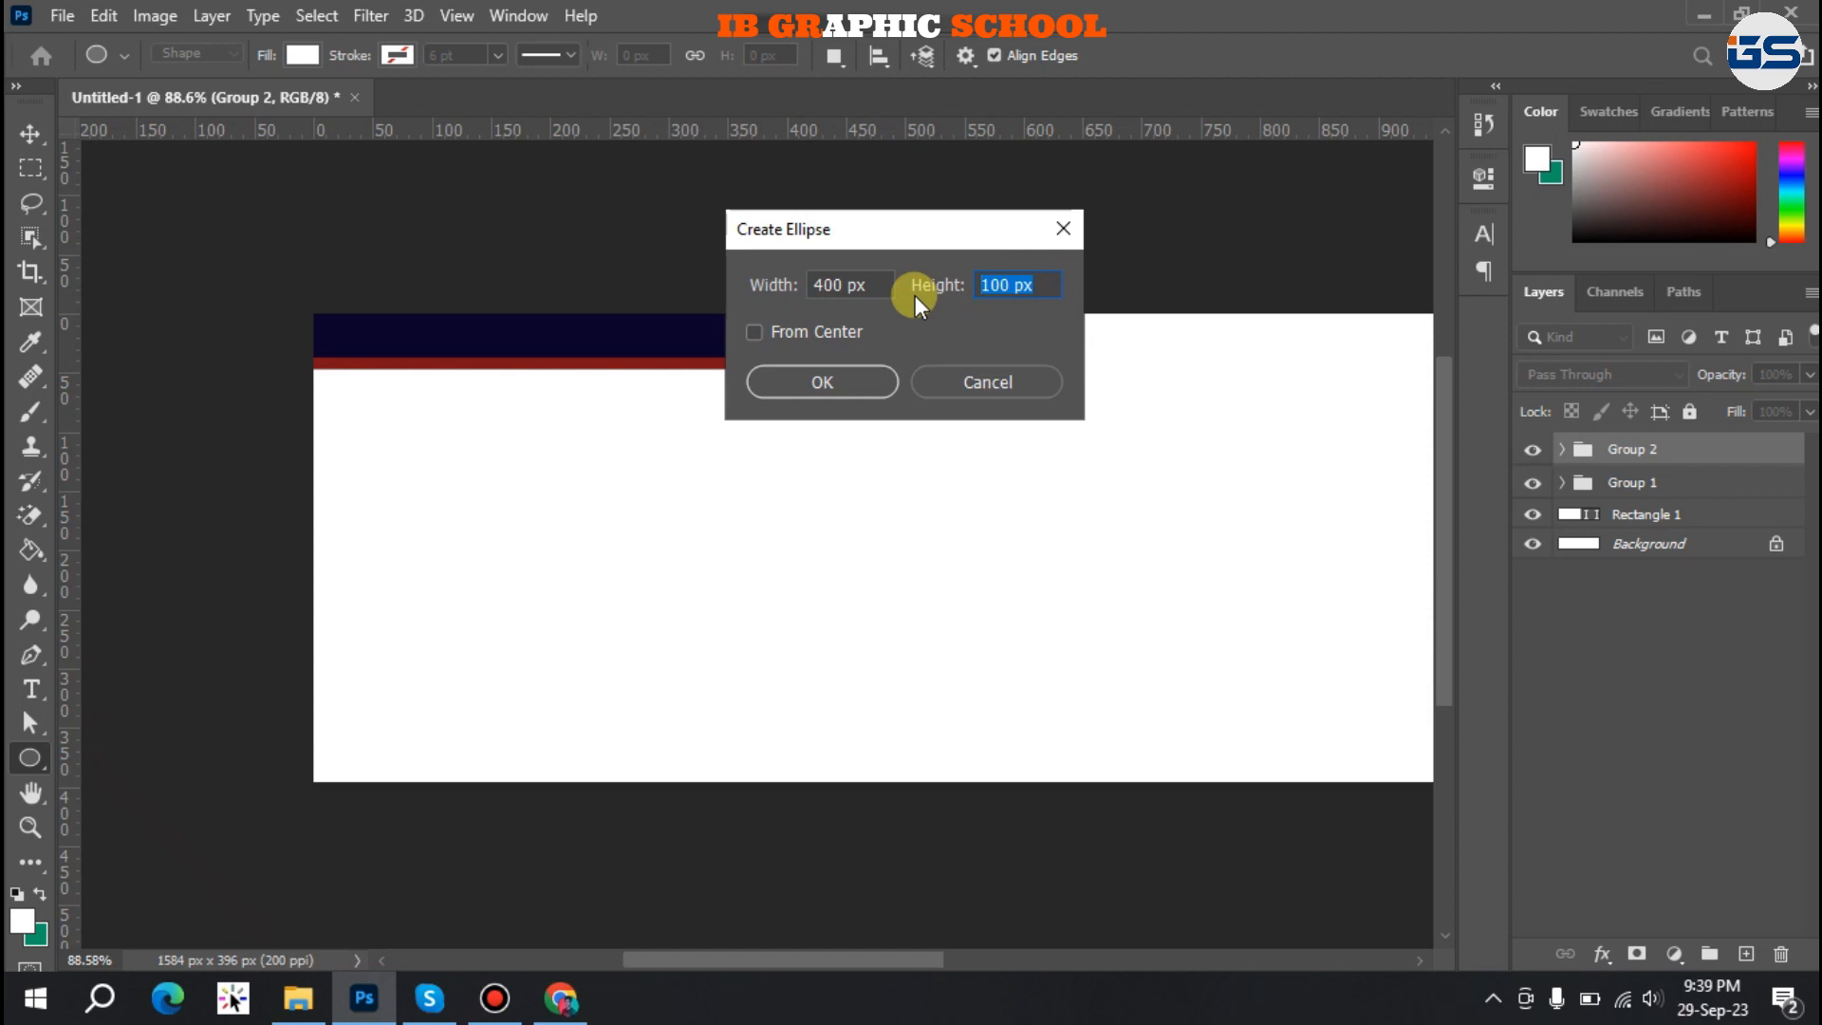
text(400)
click(817, 406)
click(817, 381)
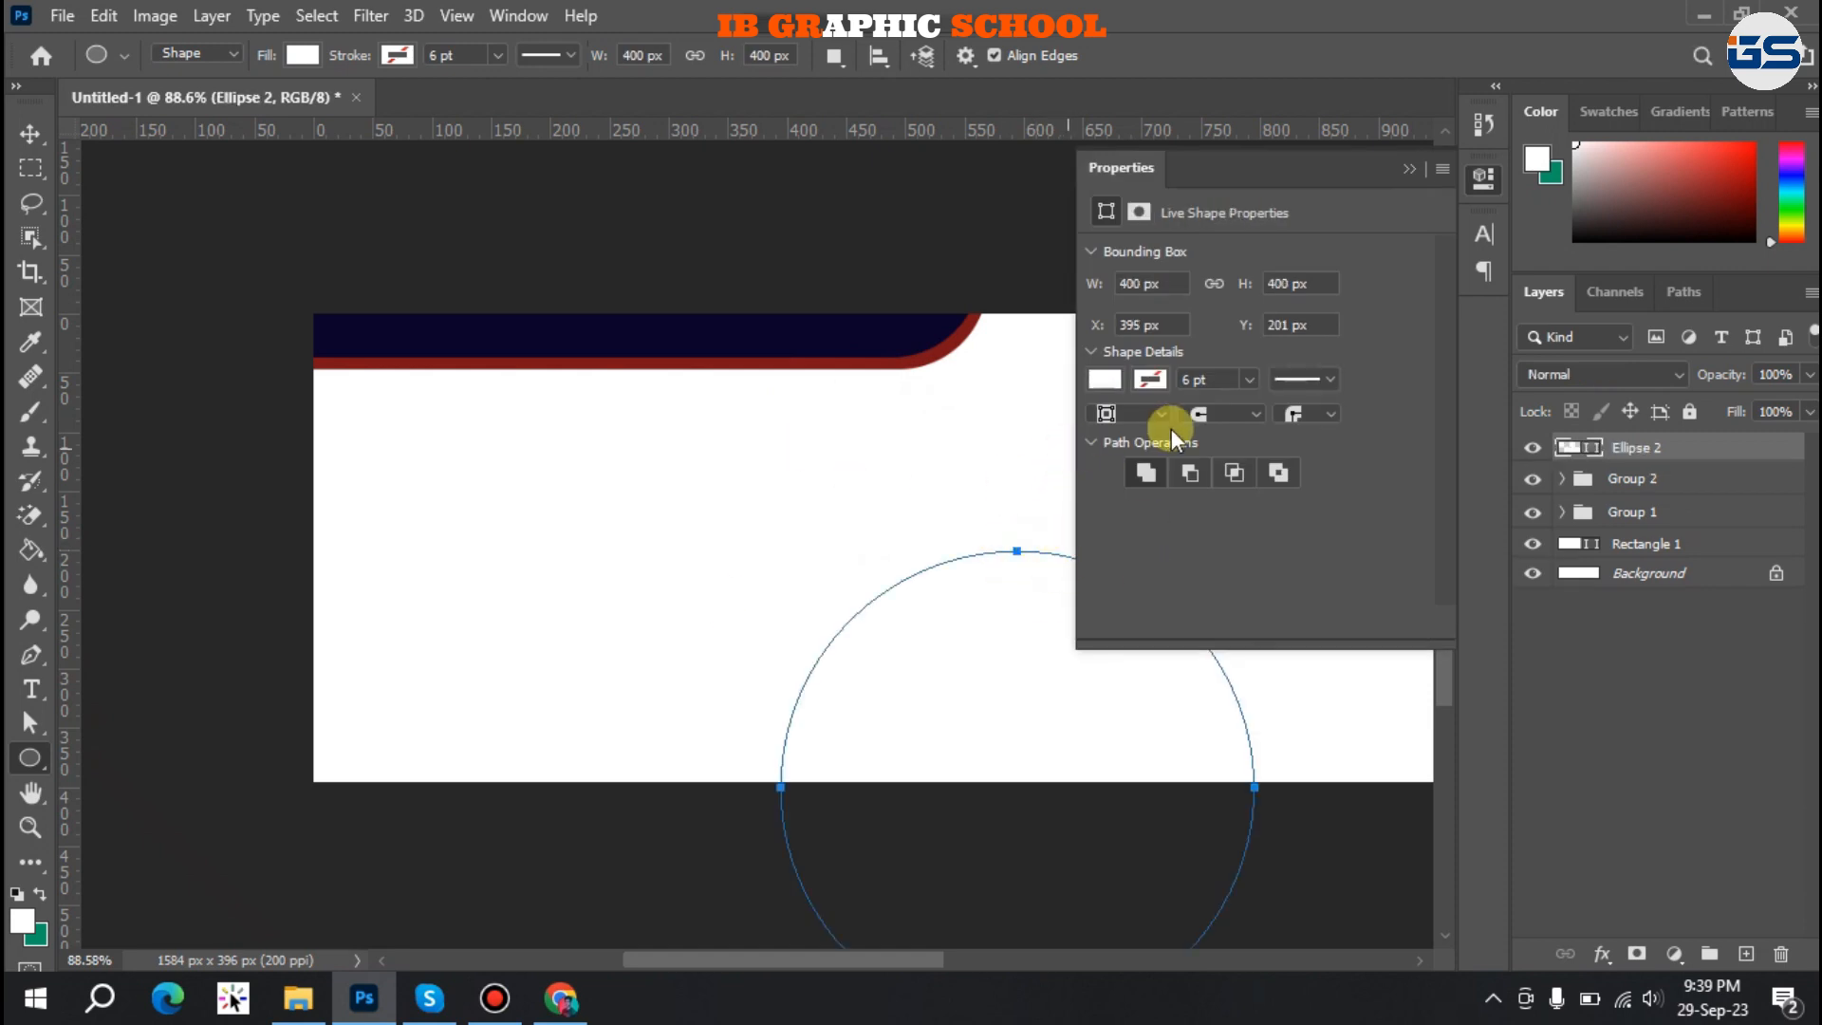
Fill the new circle with the recently used navy.
click(1144, 376)
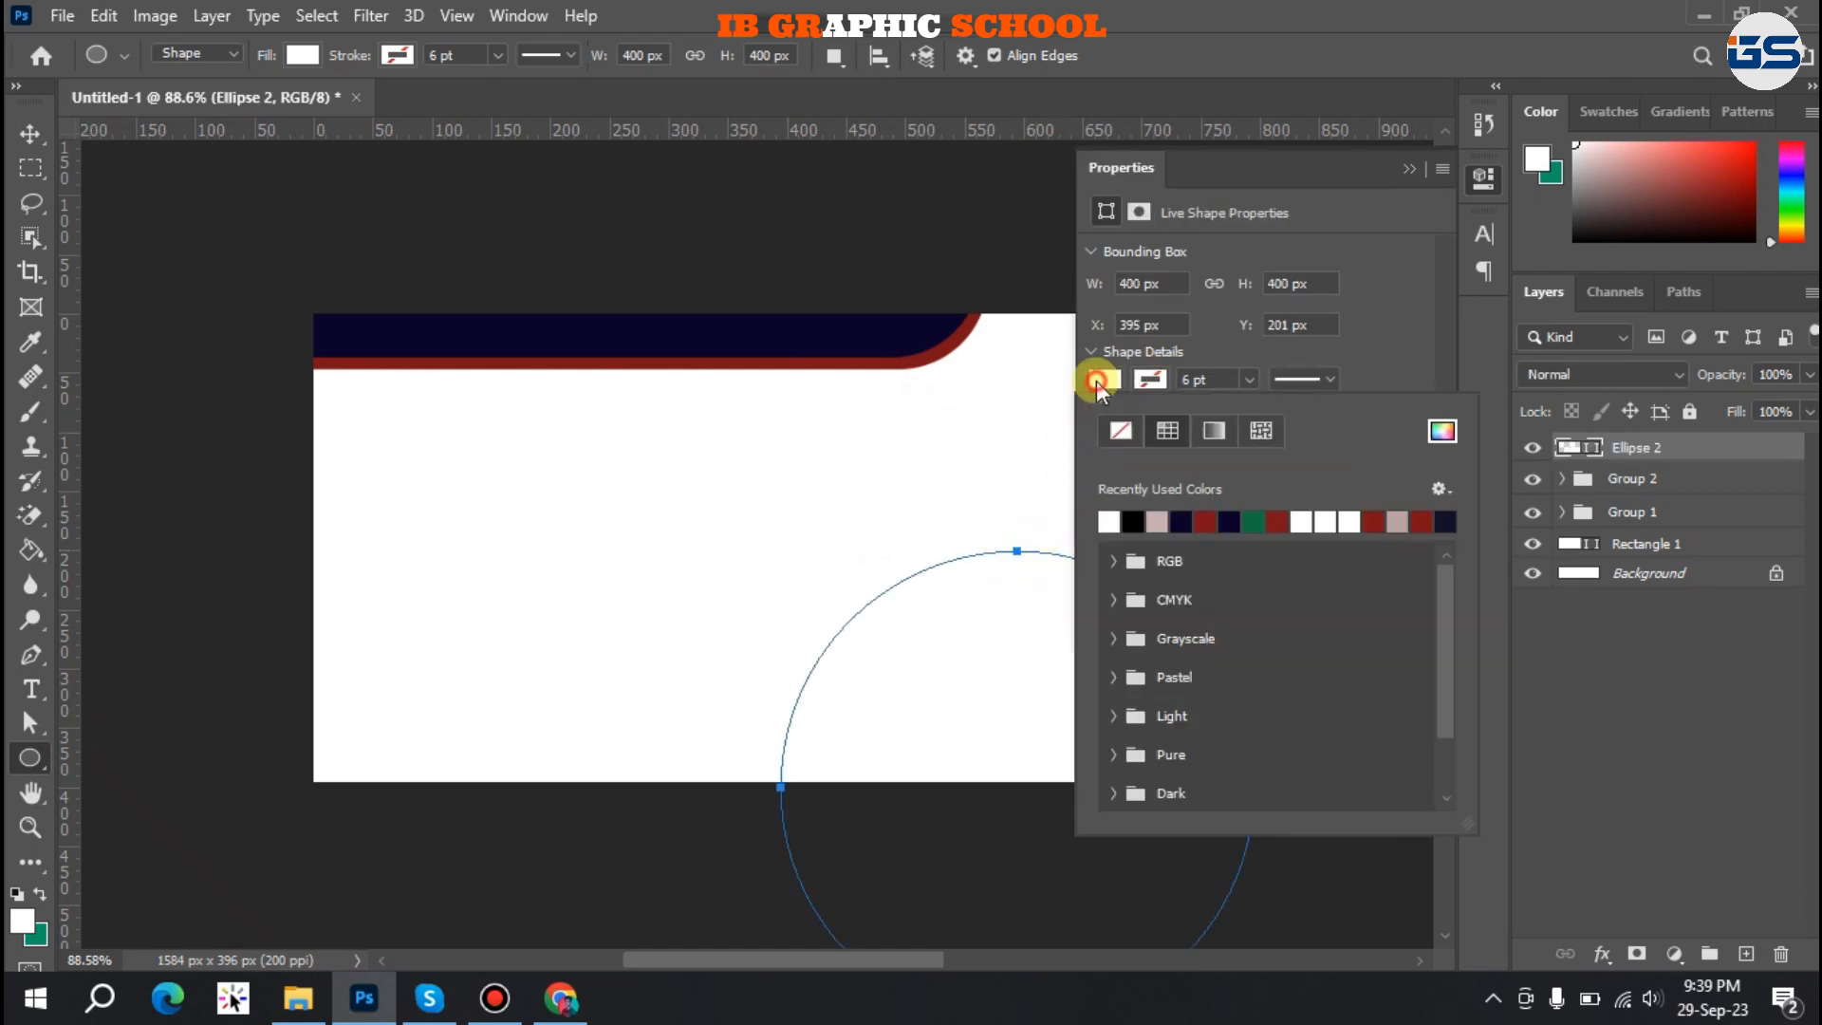
click(1180, 520)
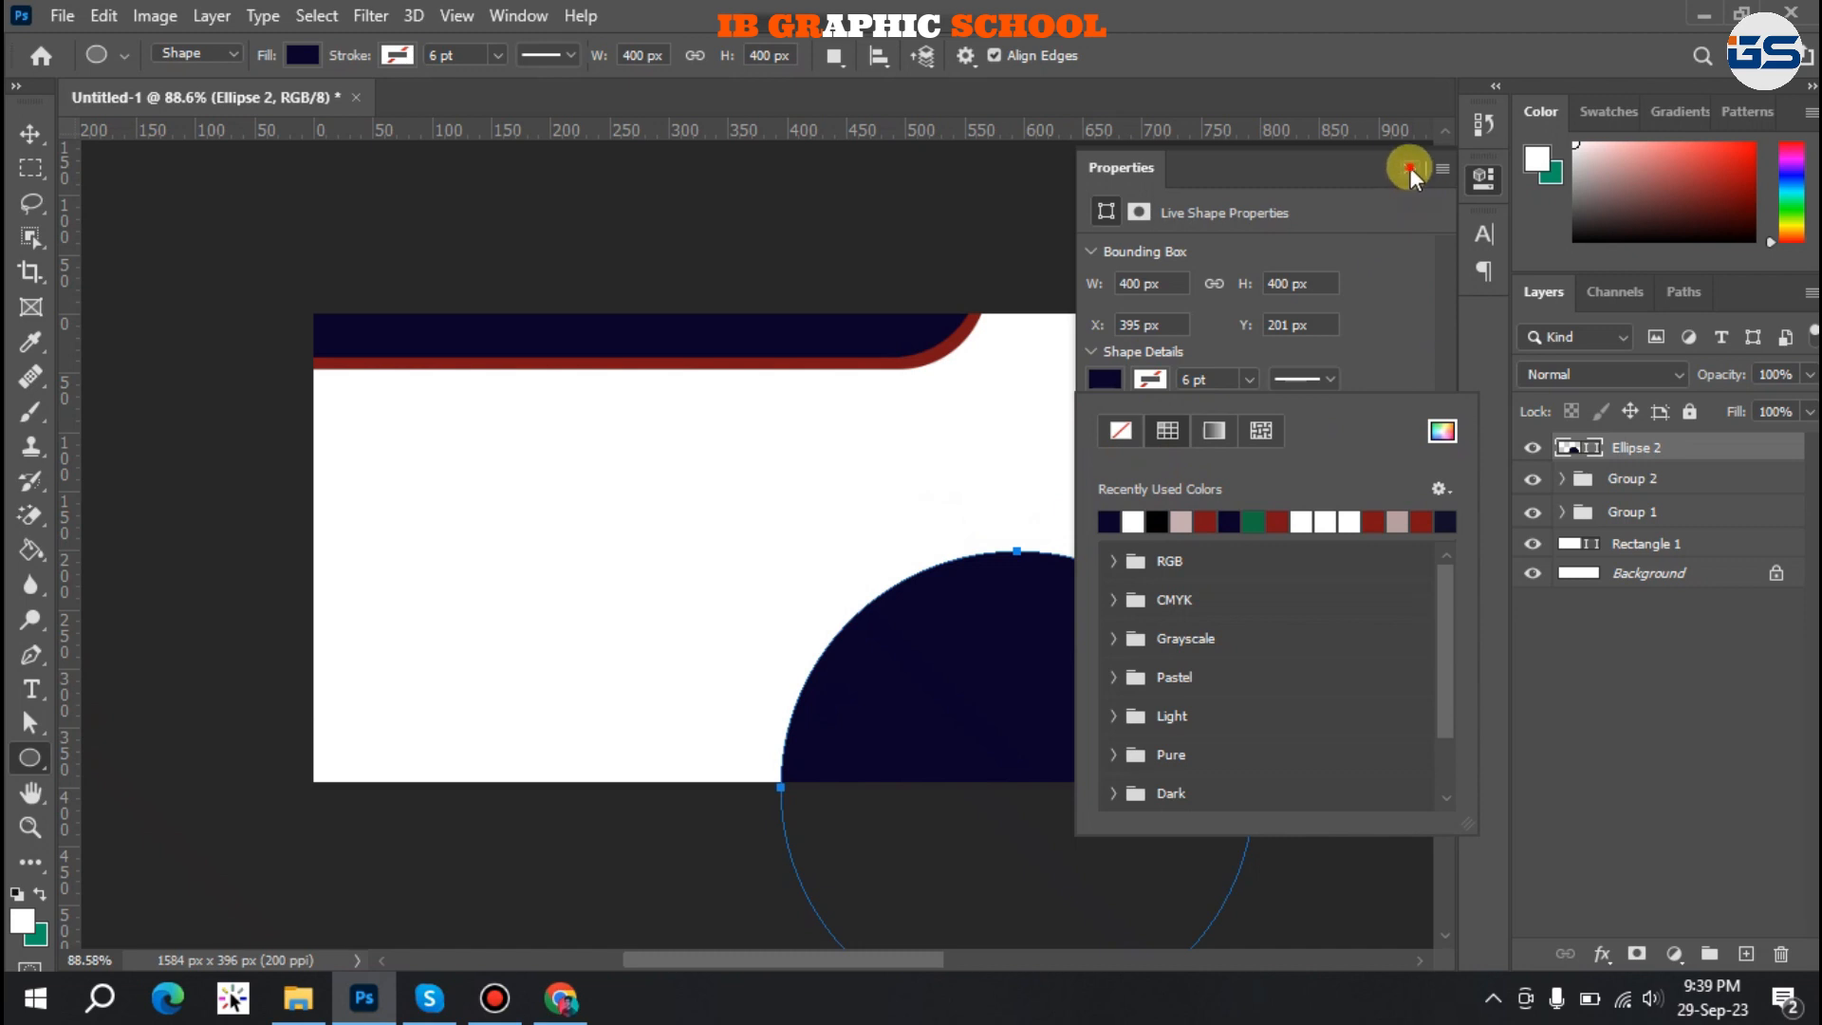
click(1410, 167)
Move the navy circle to the banner's lower left, partly past the bottom edge, and nudge it slightly right.
click(30, 134)
drag(921, 704, 494, 617)
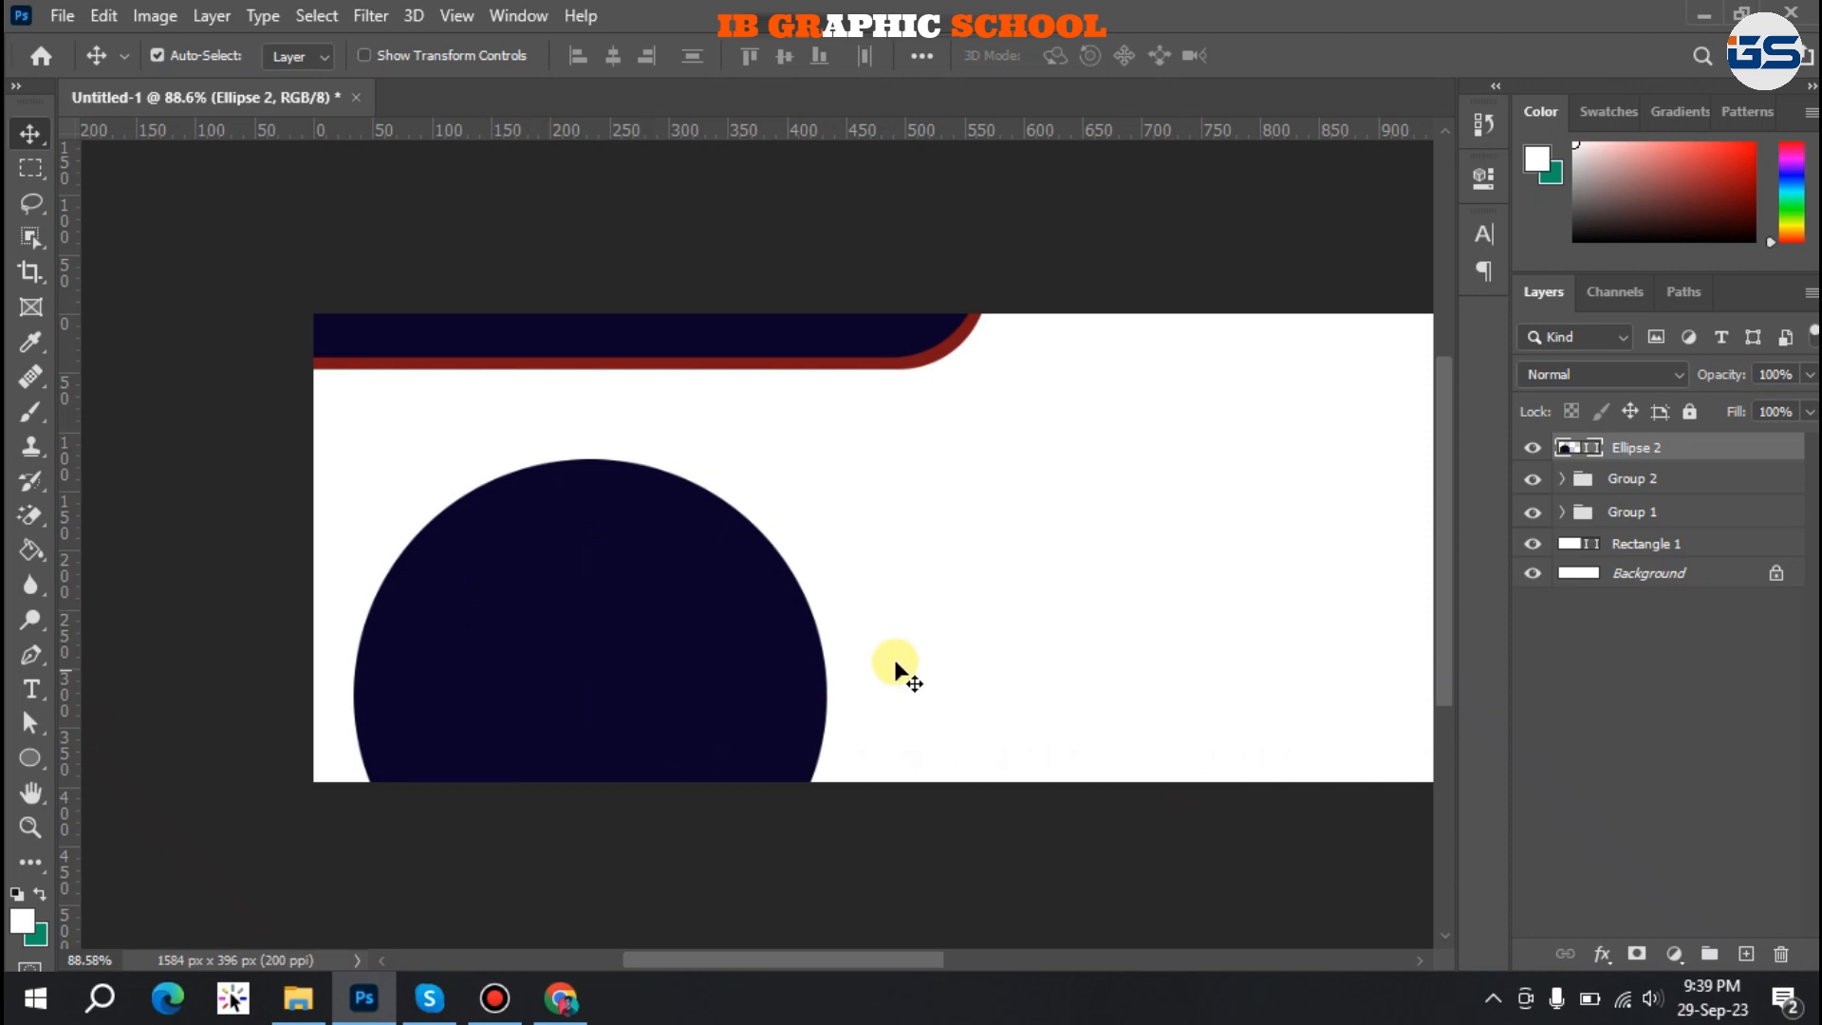
scroll(894, 663, down, 1)
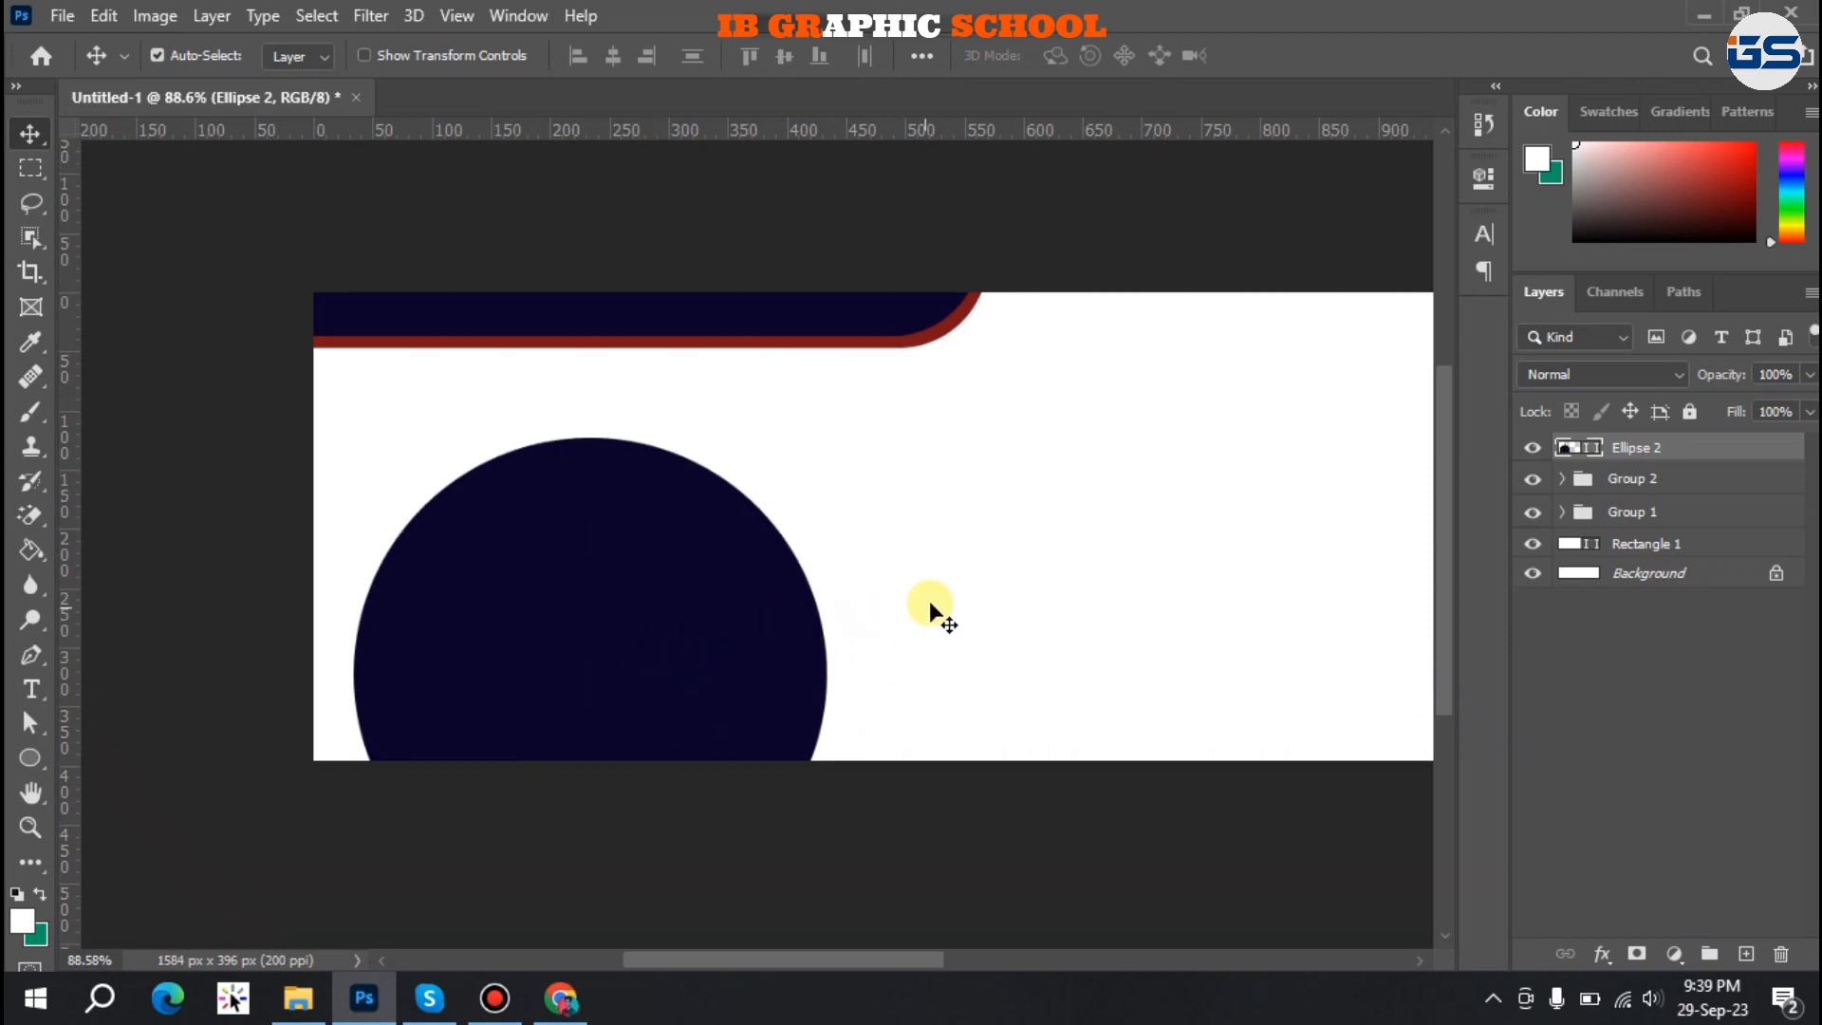
scroll(515, 584, down, 1)
key(Right)
key(Right)
key(Right)
key(Right)
key(Right)
key(Right)
key(Right)
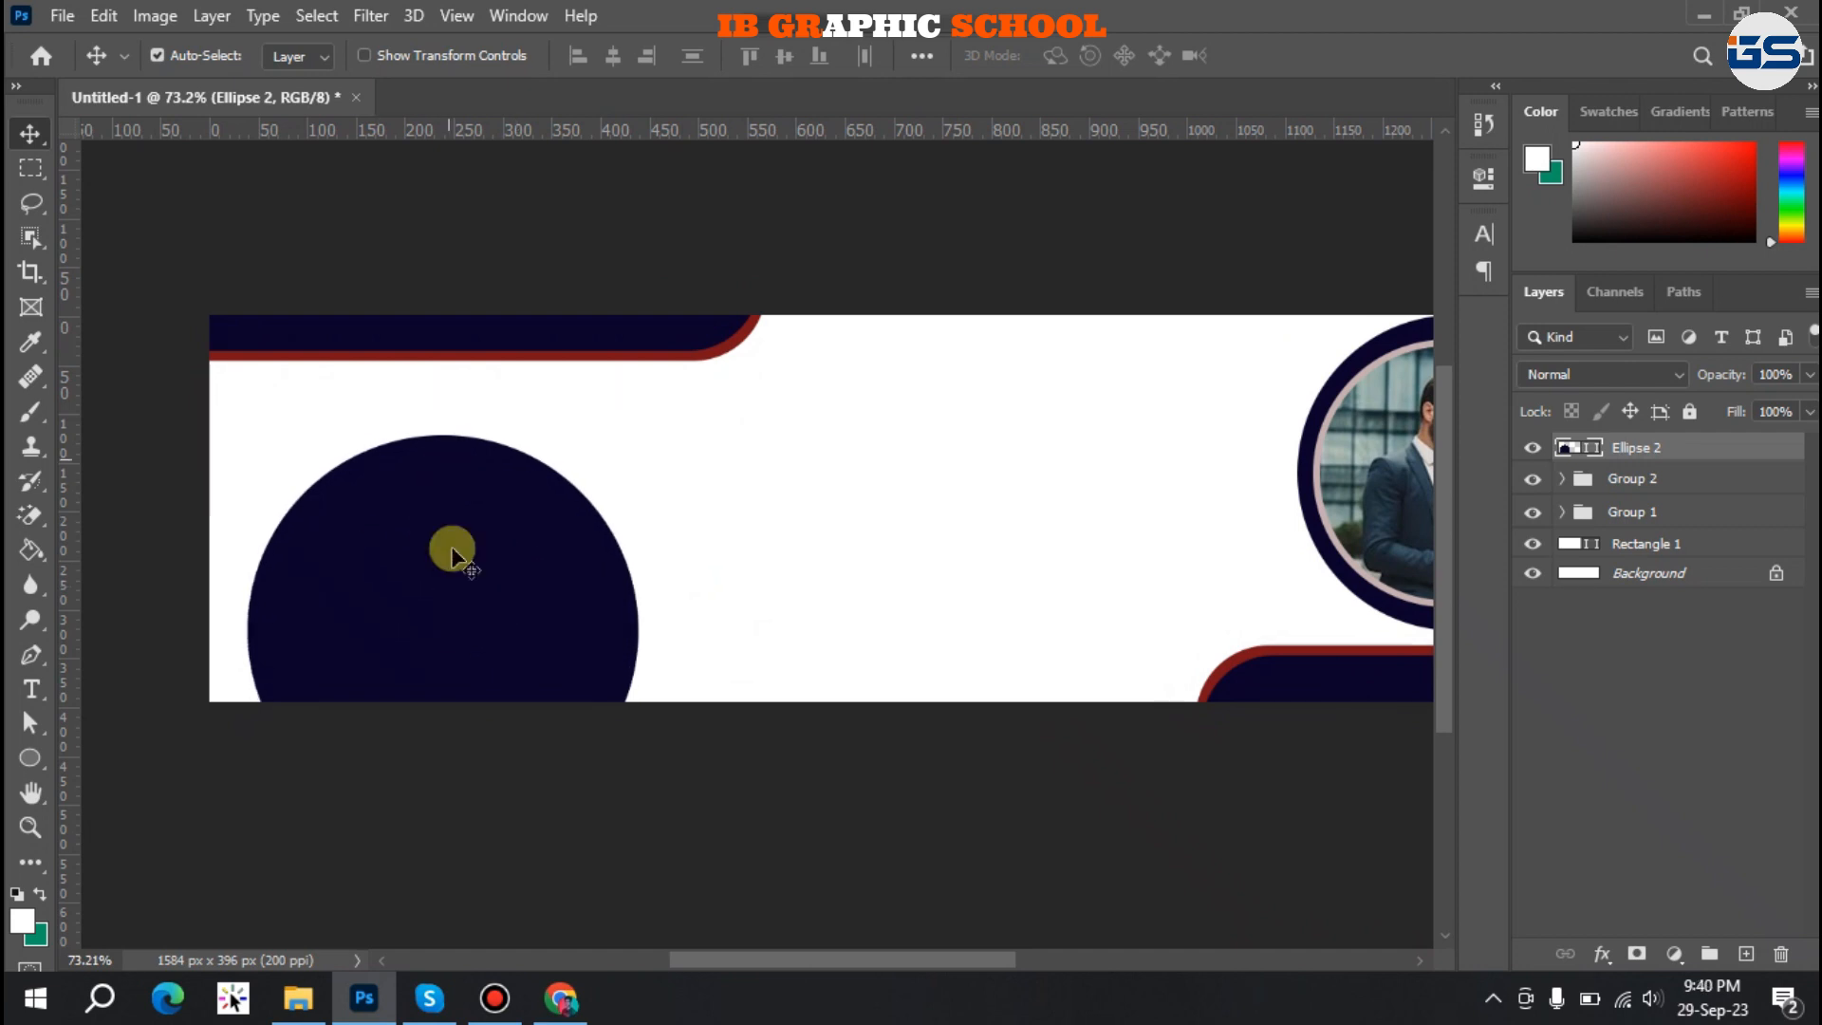
Place the dark red ring pattern file into the banner and rotate it by 90°.
click(298, 992)
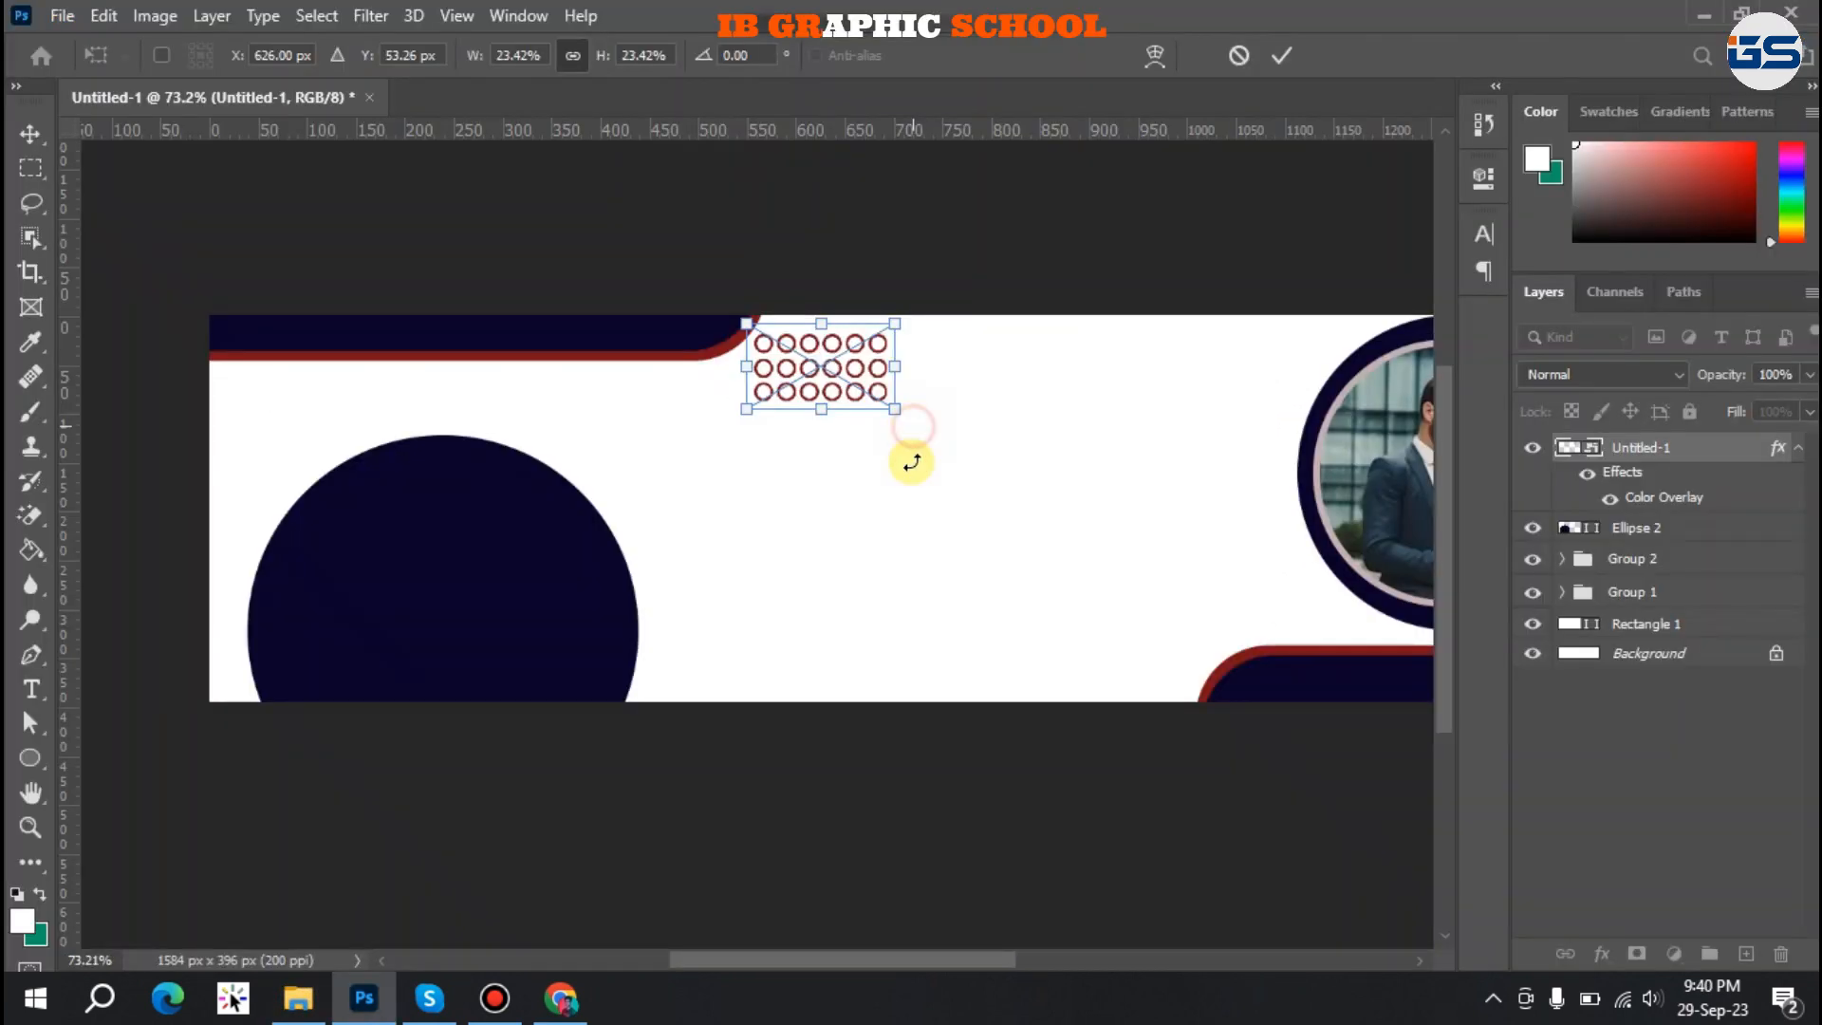
drag(911, 462, 724, 525)
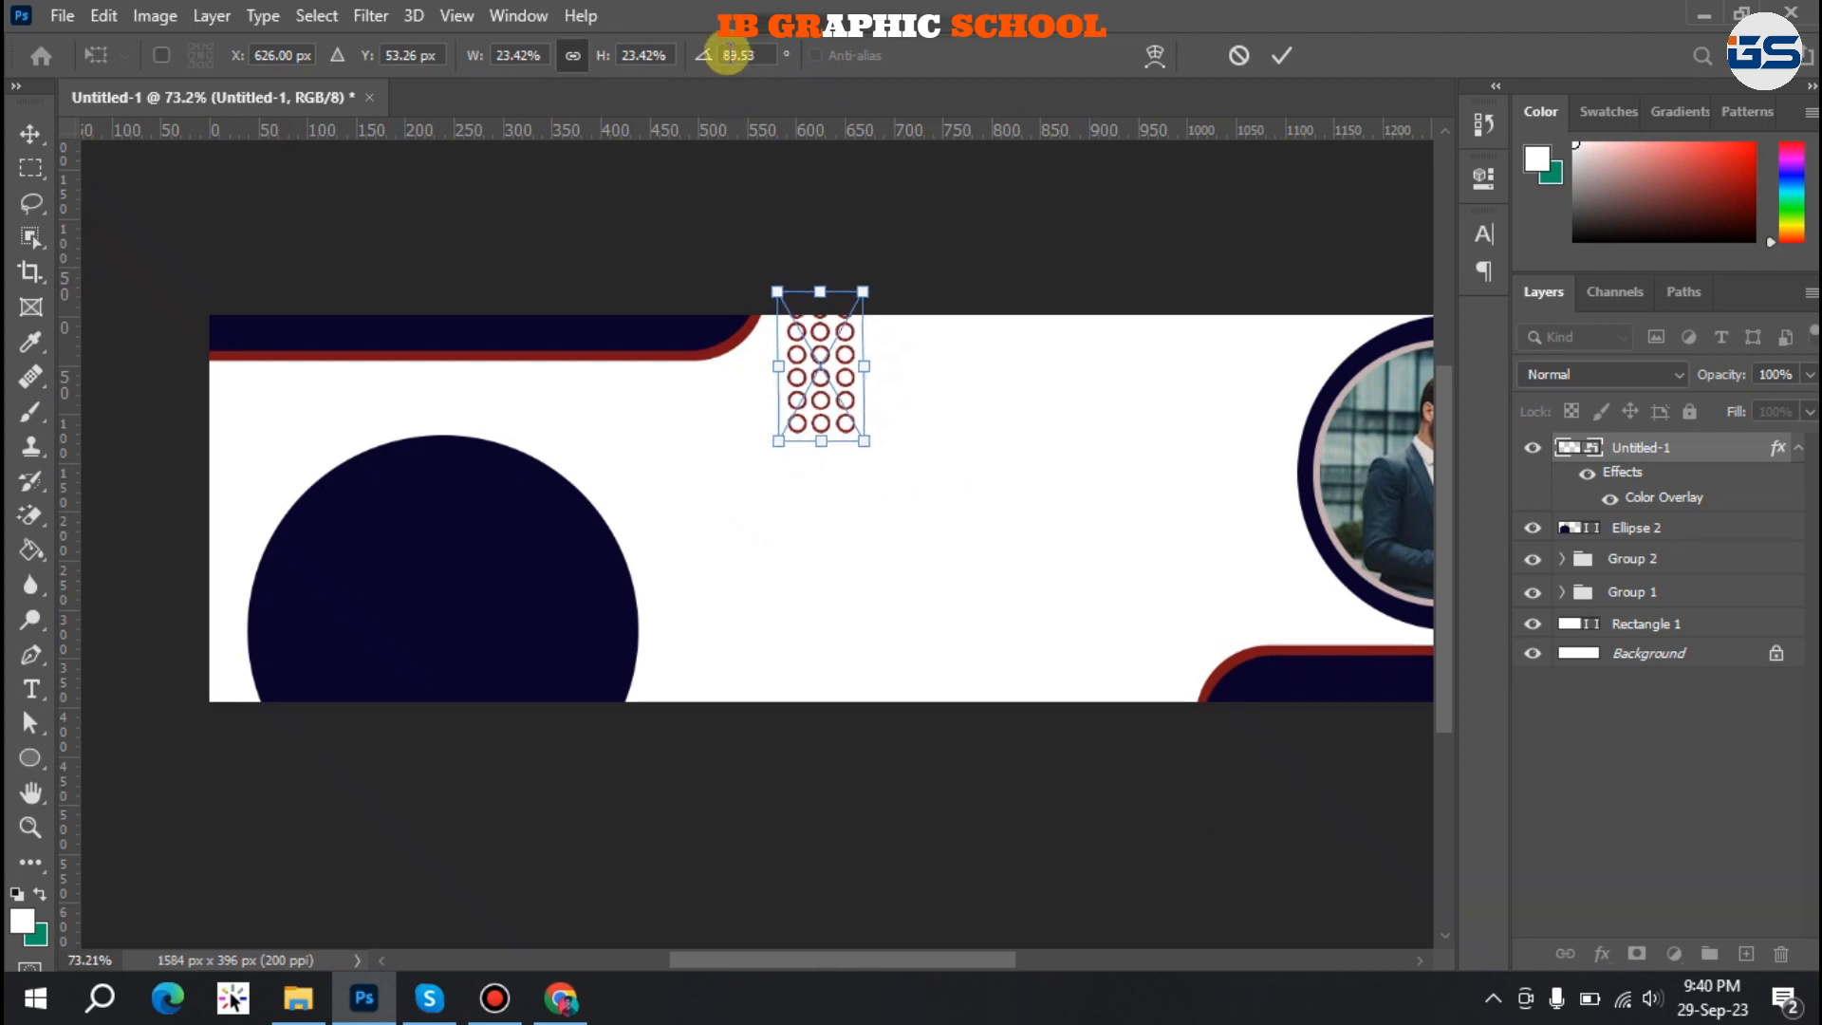
text(90)
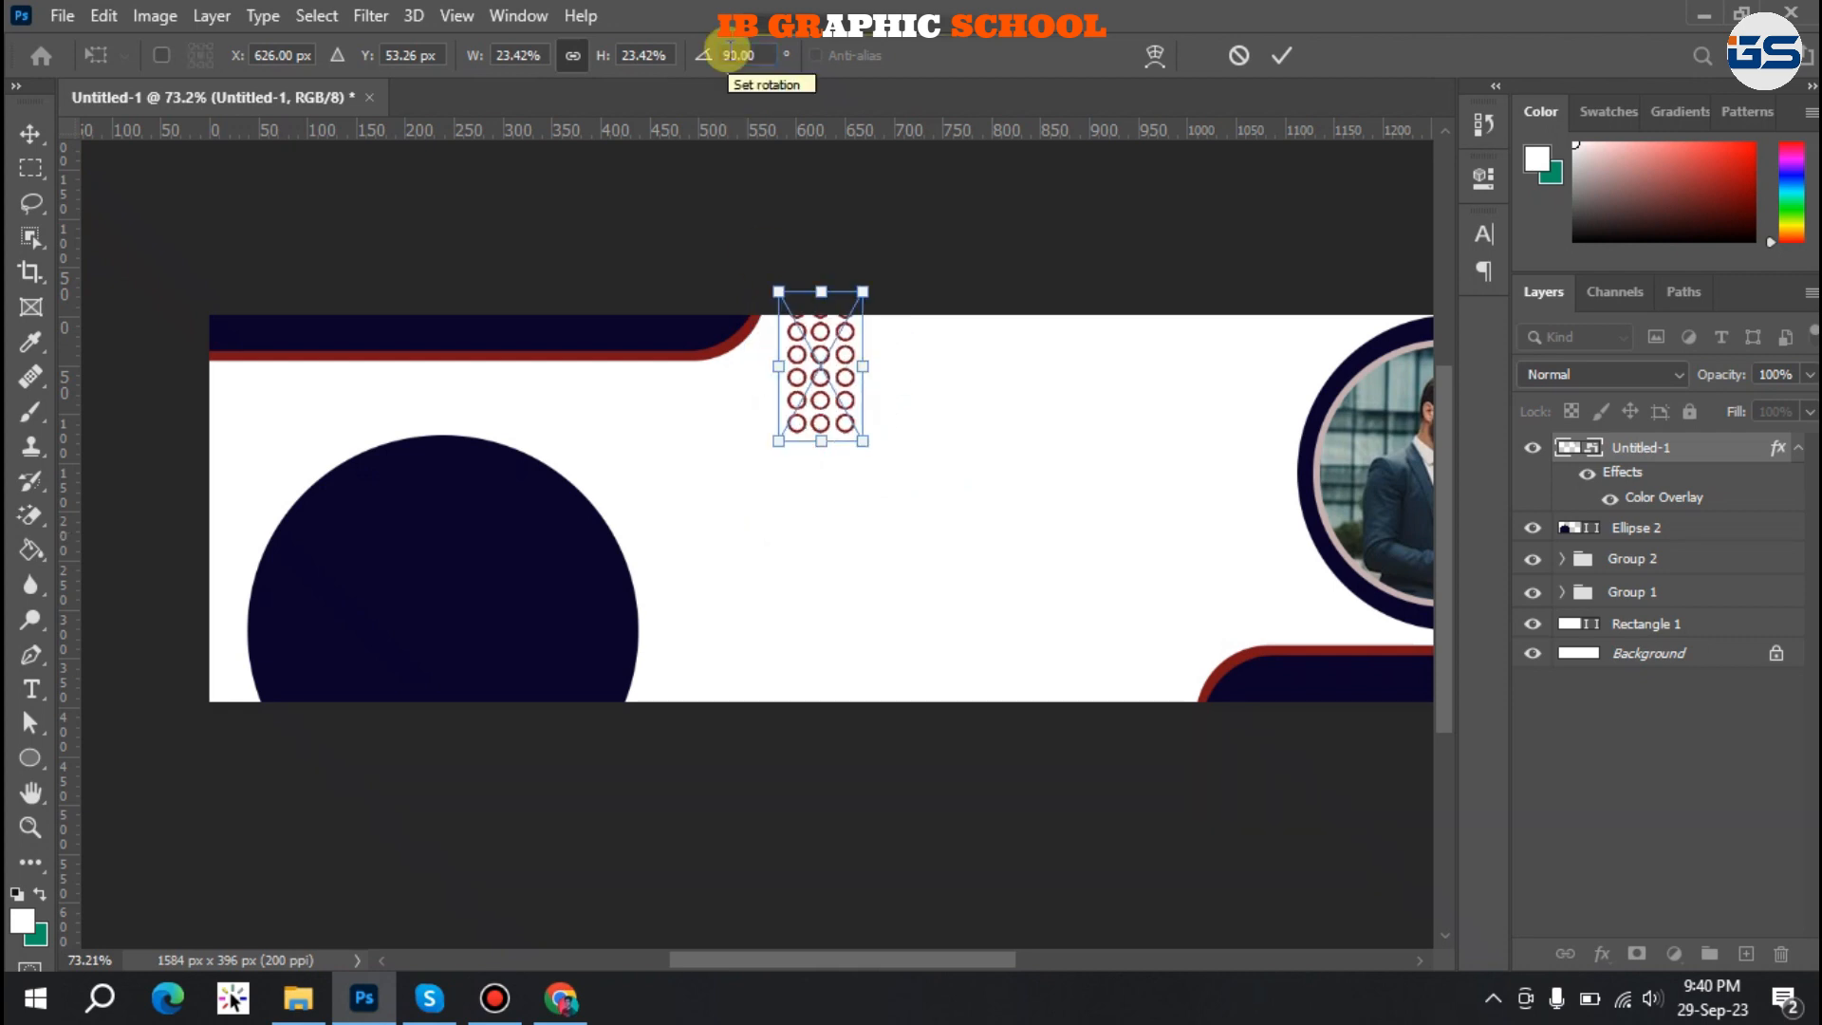
key(Return)
Move the rotated ring pattern to the banner's left edge, between the top strip and navy circle, and scale it down slightly.
scroll(1045, 423, up, 2)
drag(1050, 480, 266, 653)
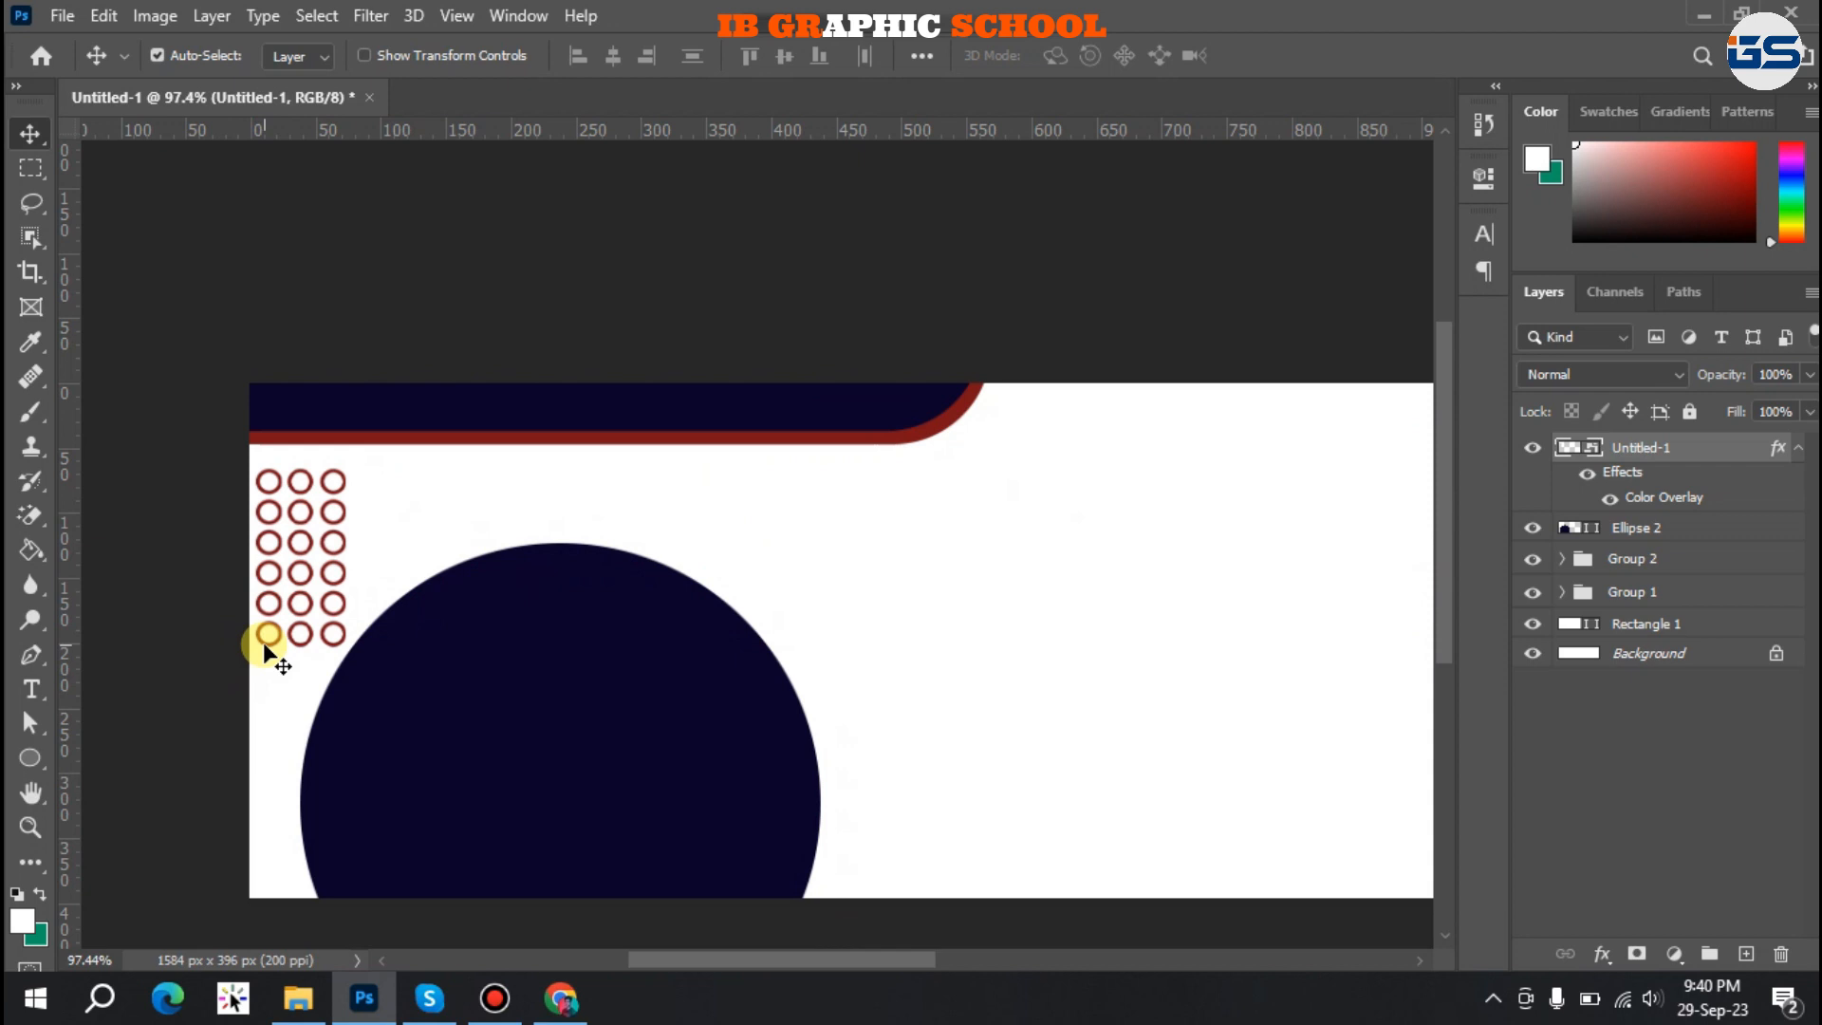
key(ctrl+t)
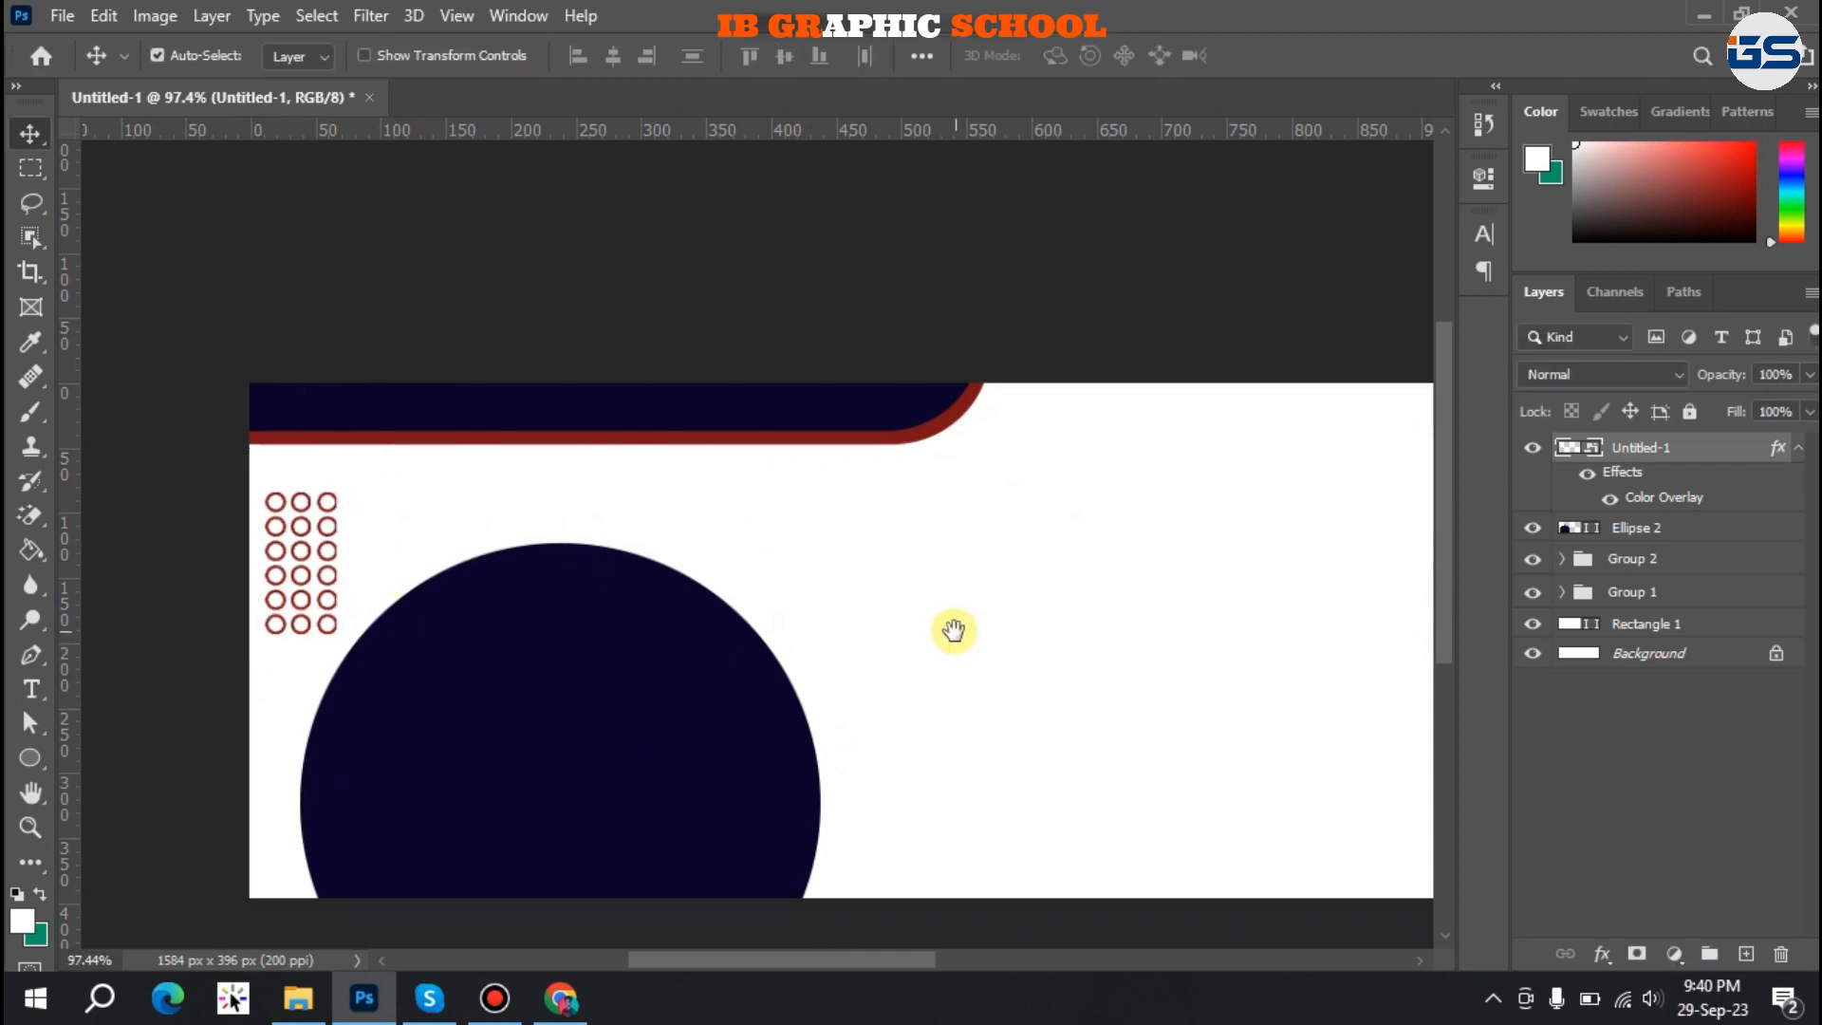
Add the text "DIGITAL" in the white area between the large navy circle and the framed photo.
drag(954, 630, 728, 573)
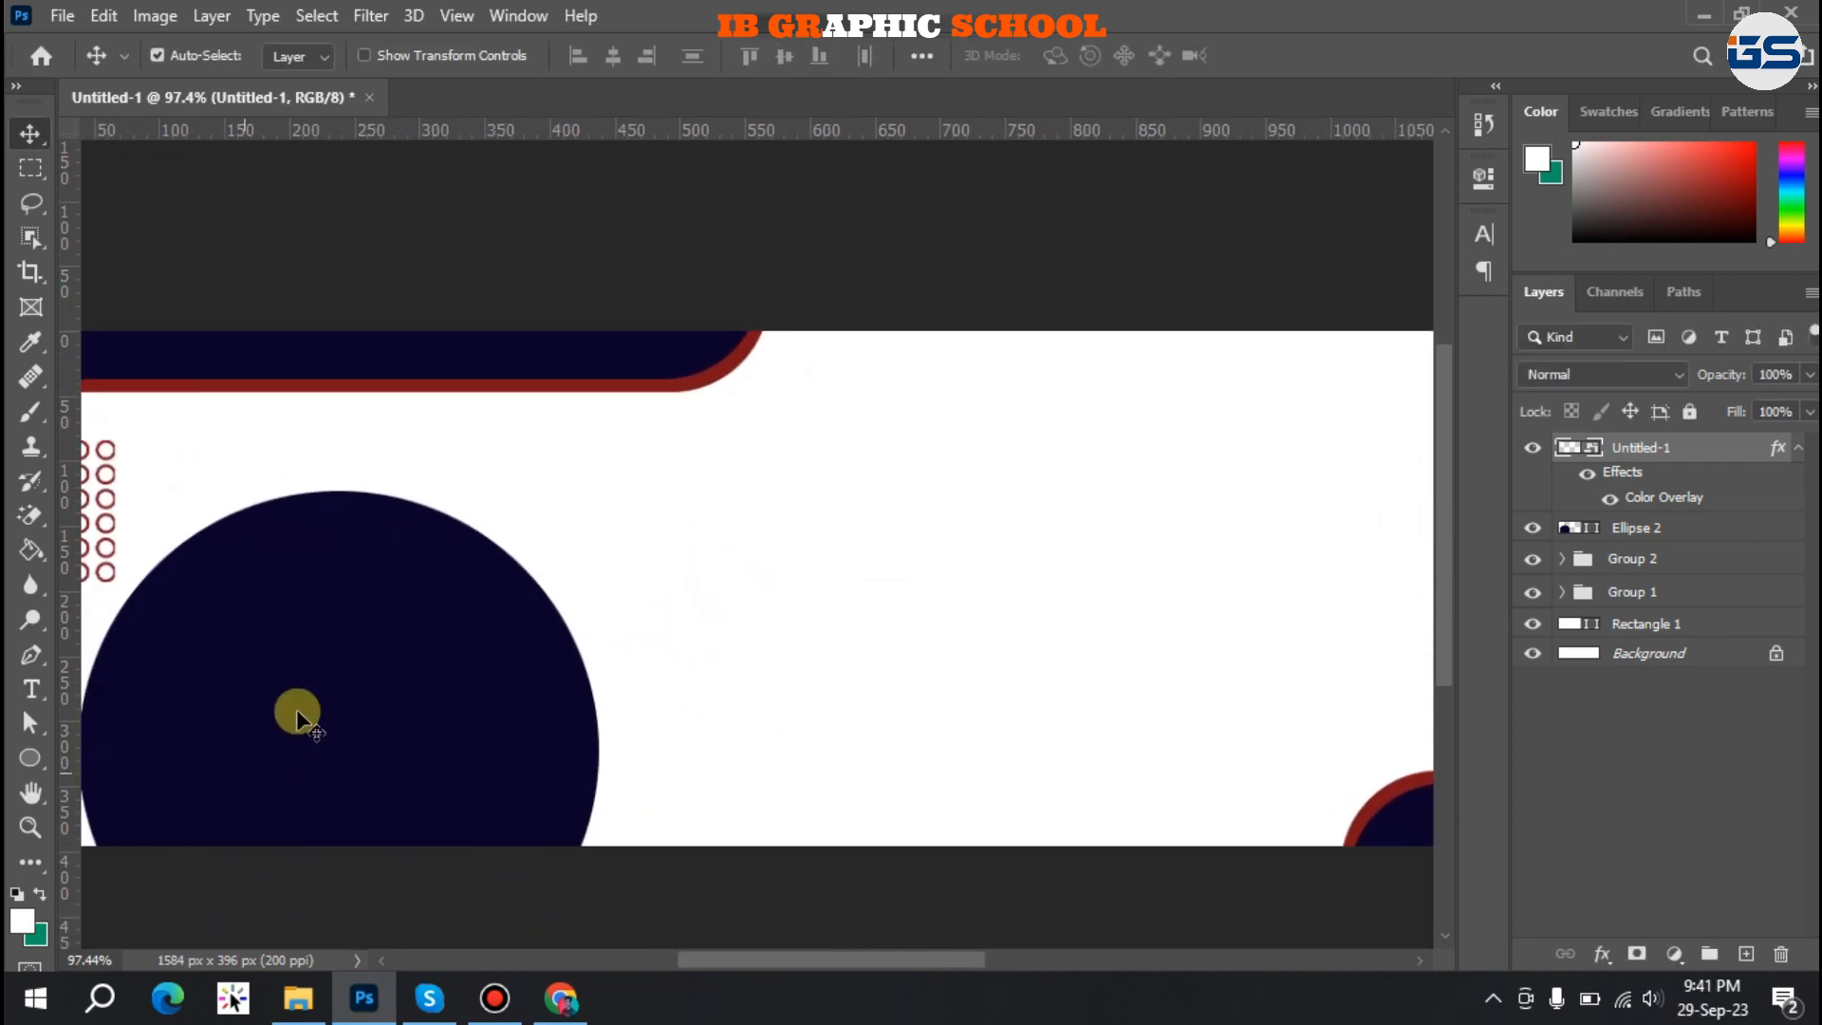
mouse_move(687, 576)
mouse_down()
mouse_move(736, 556)
mouse_move(712, 557)
mouse_up()
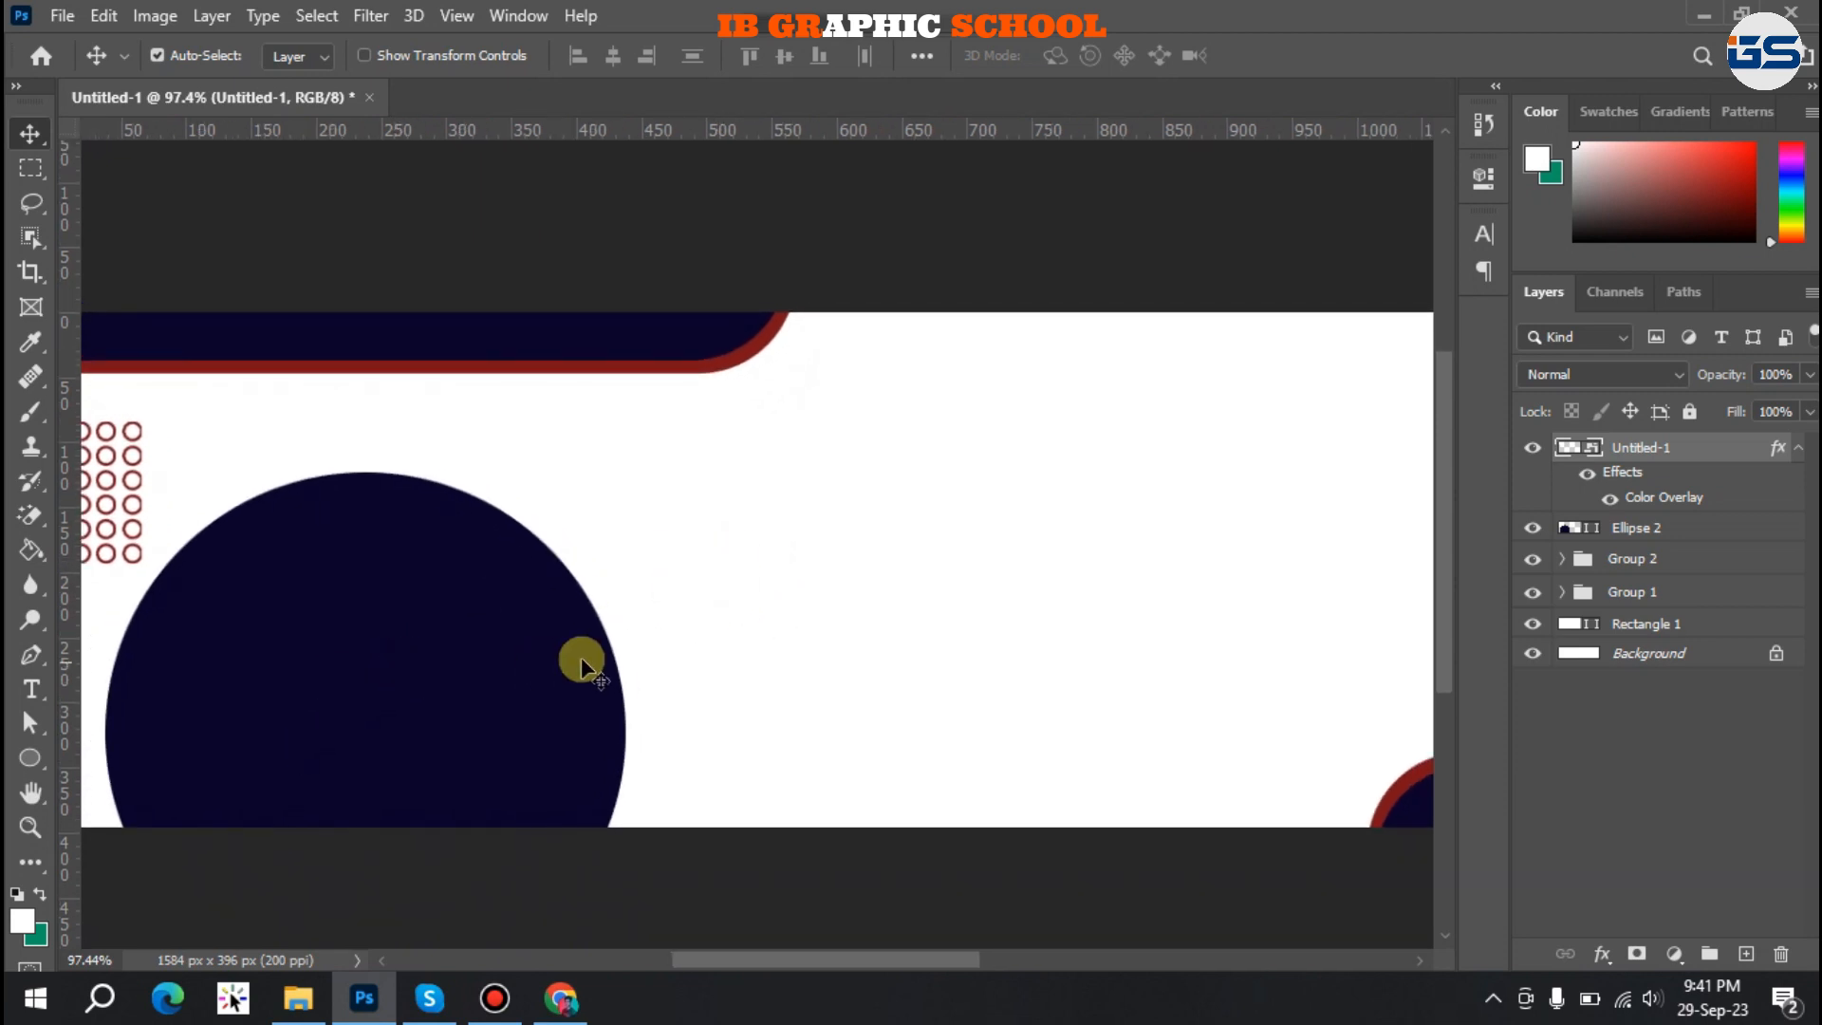
drag(783, 608, 627, 610)
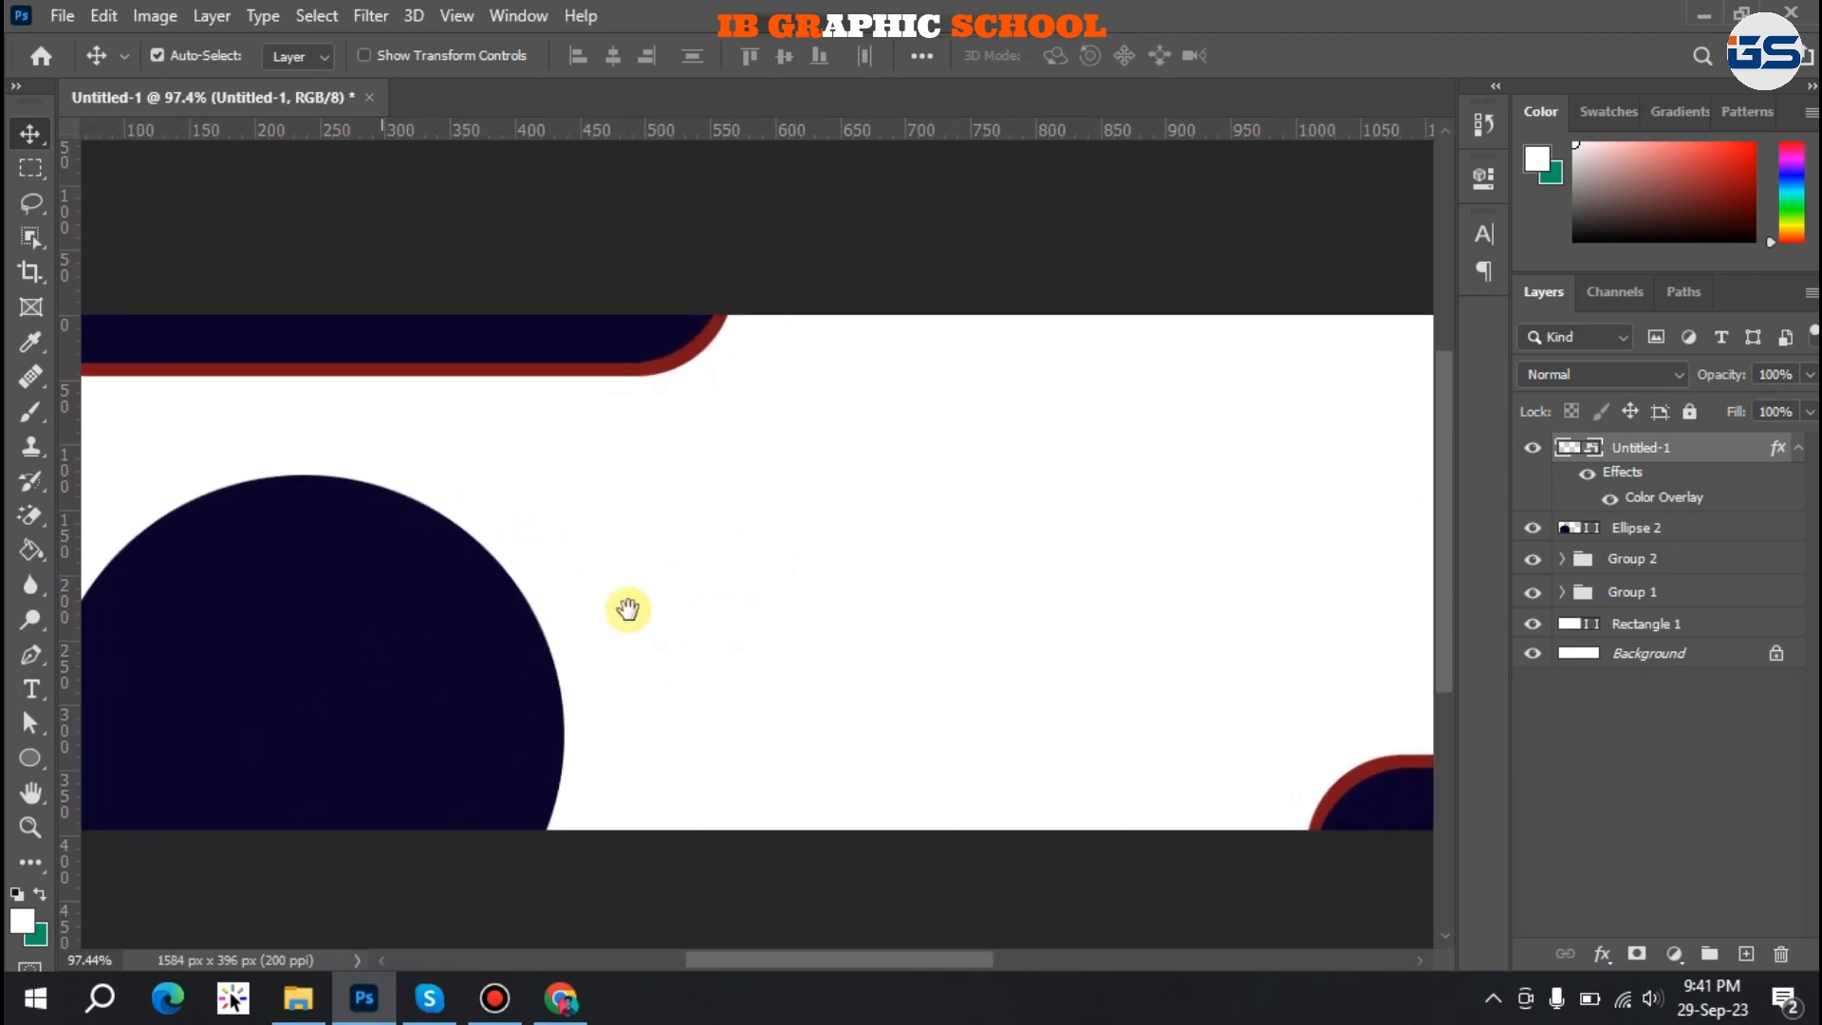
drag(847, 590, 816, 552)
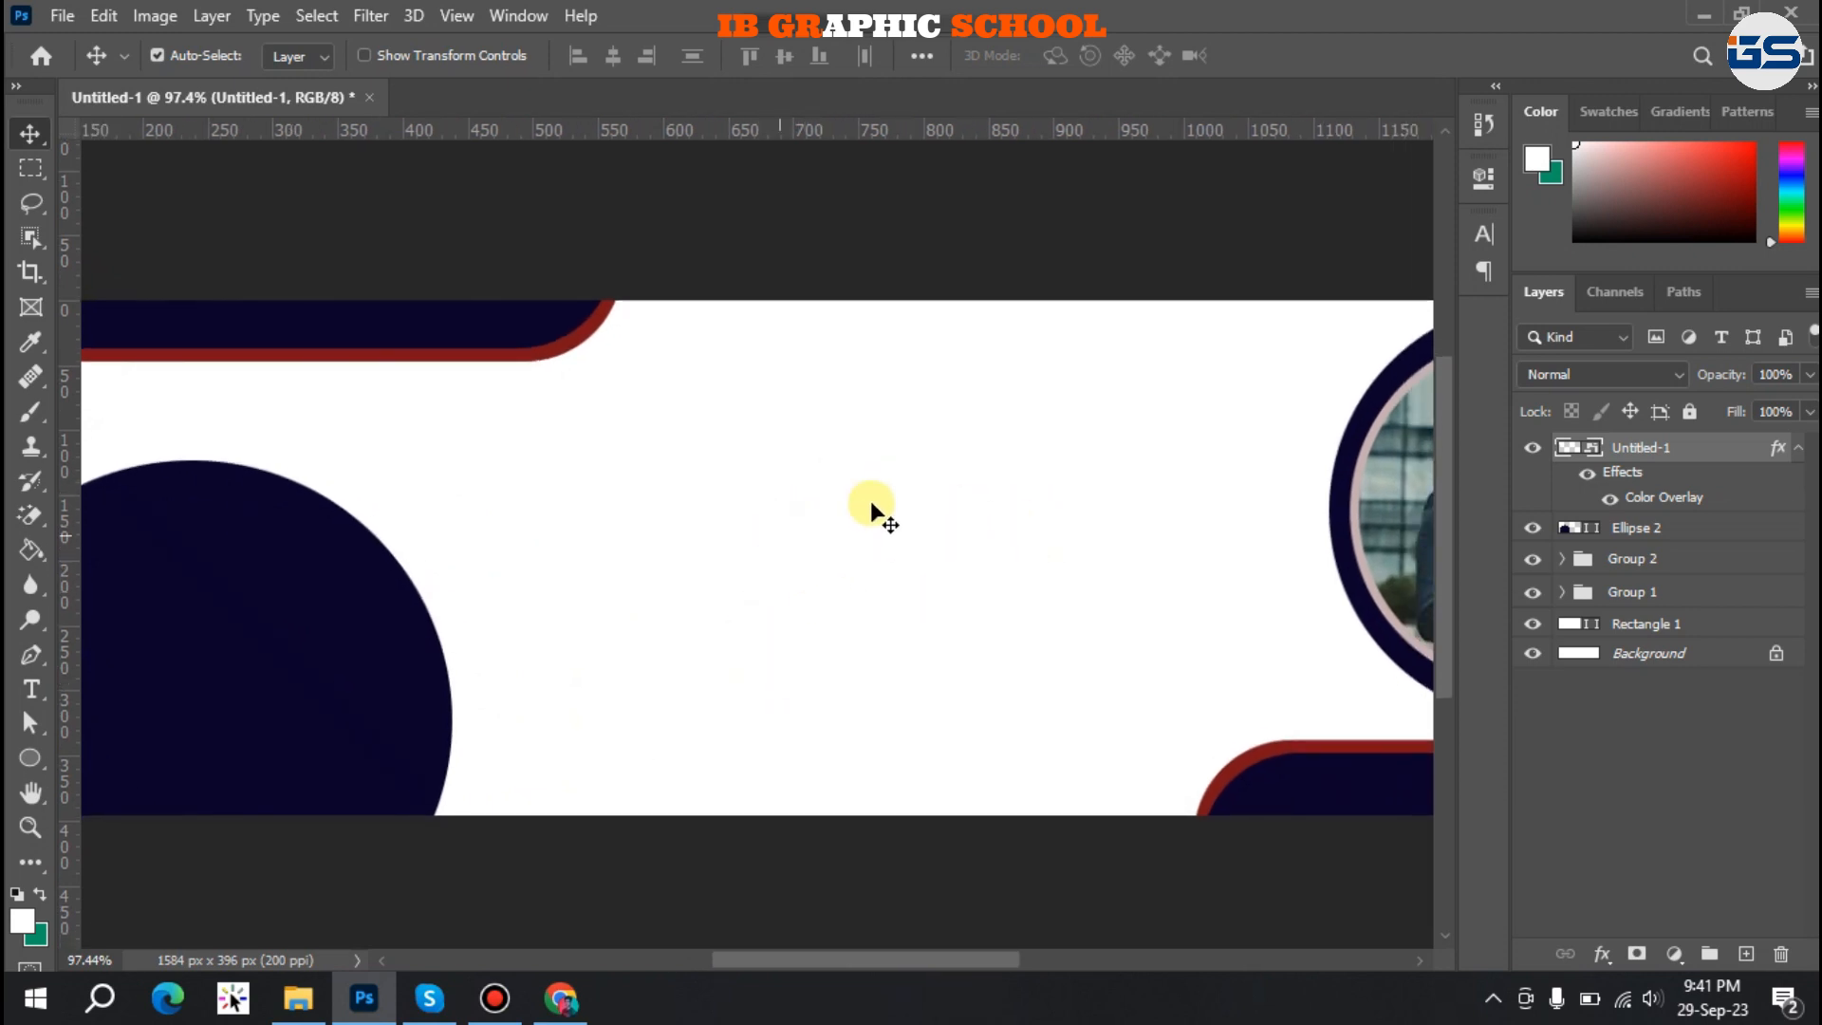
click(31, 687)
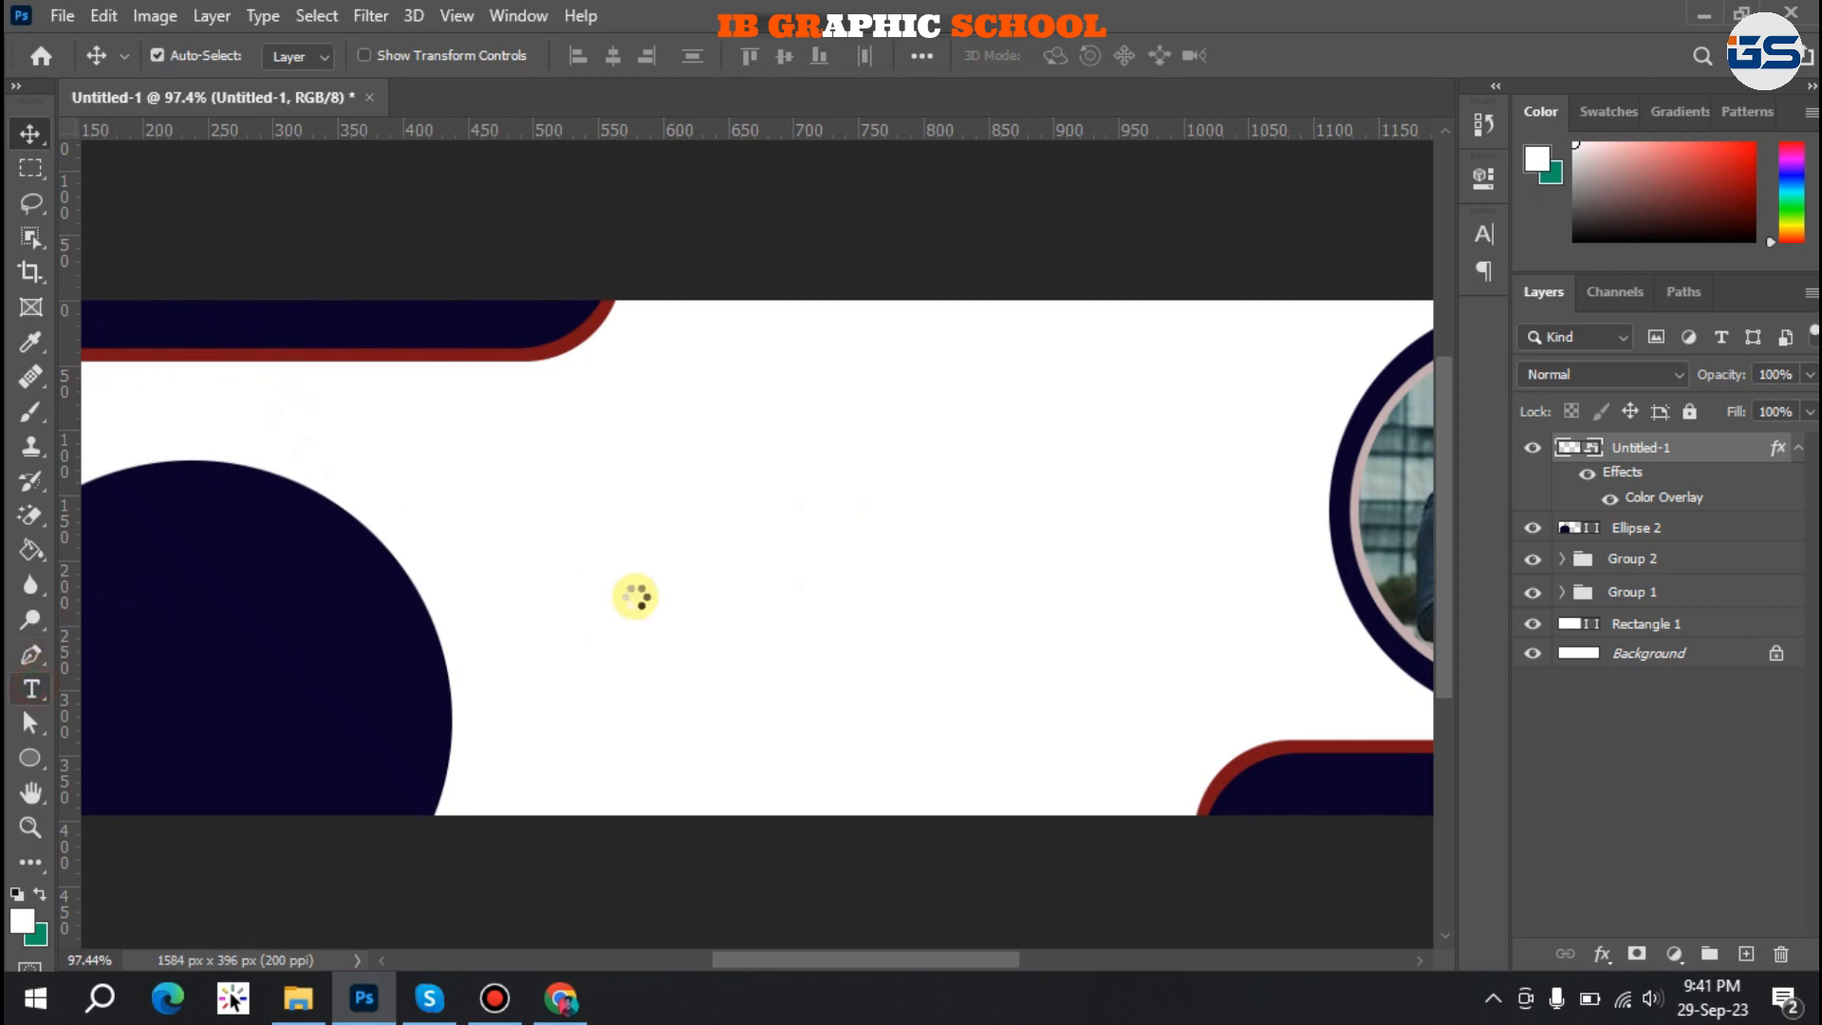
click(583, 478)
text(DIGITAL)
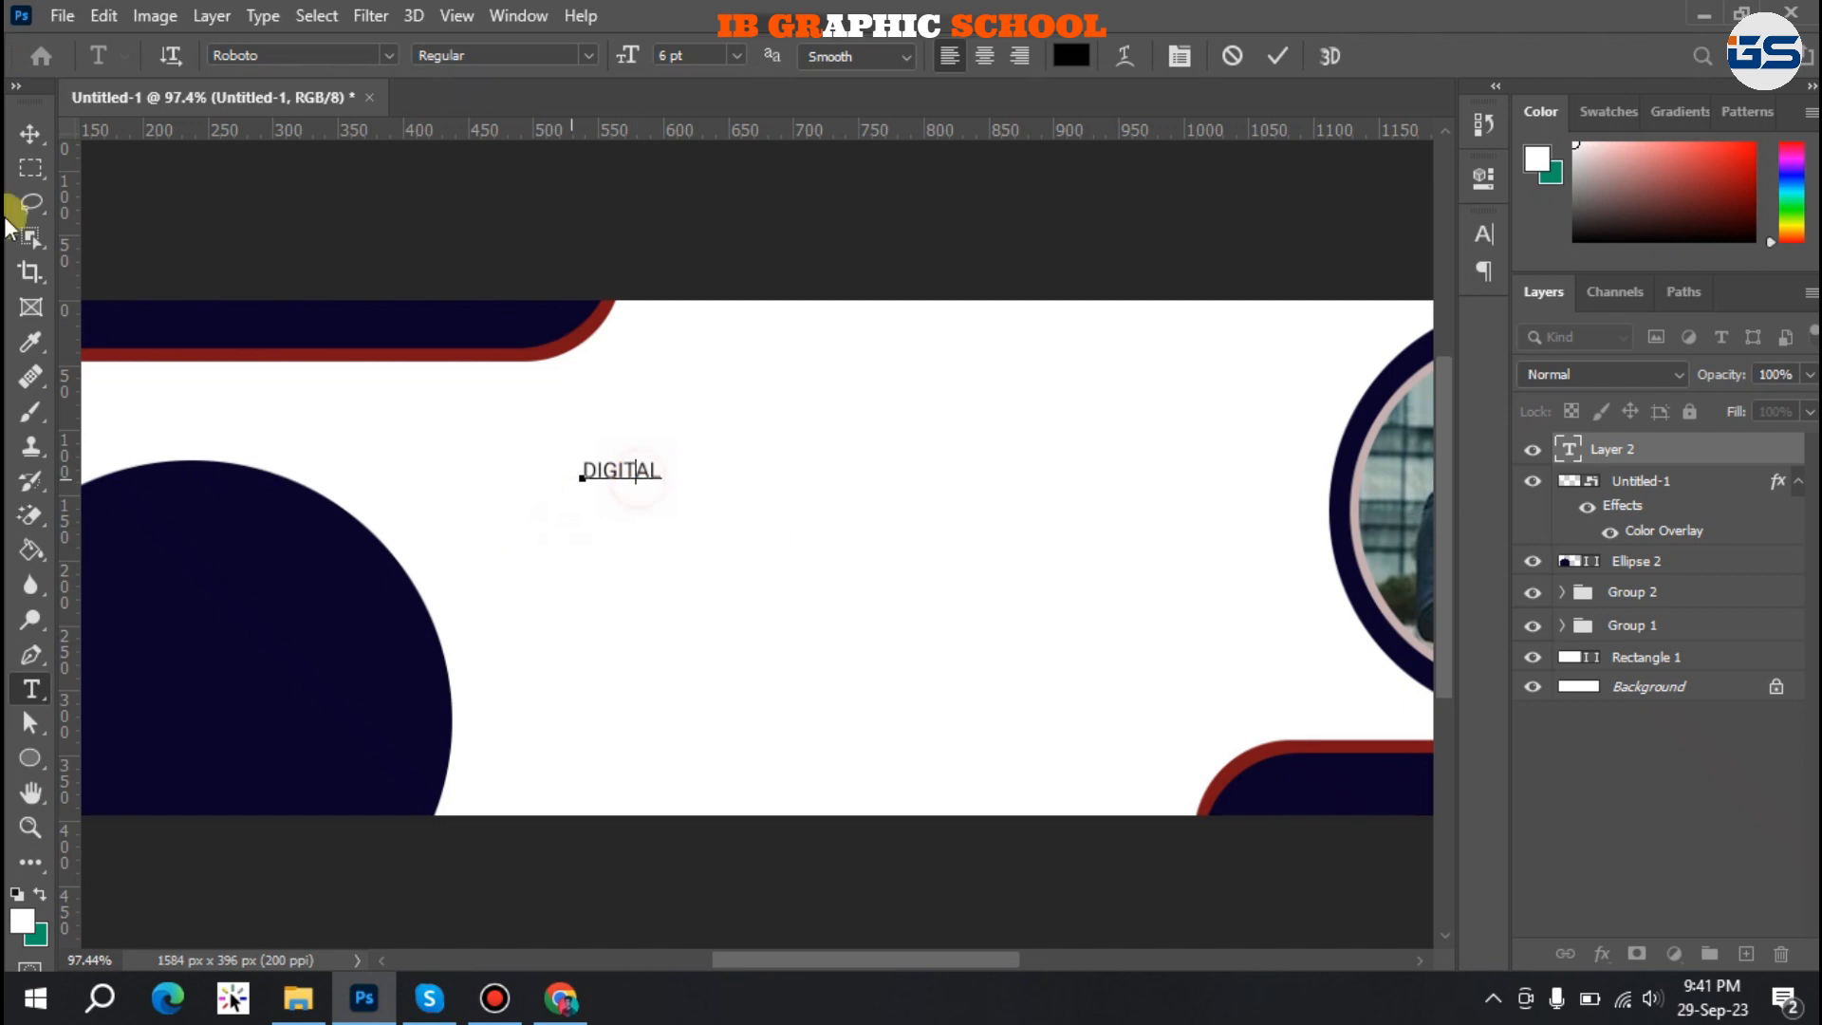
click(19, 138)
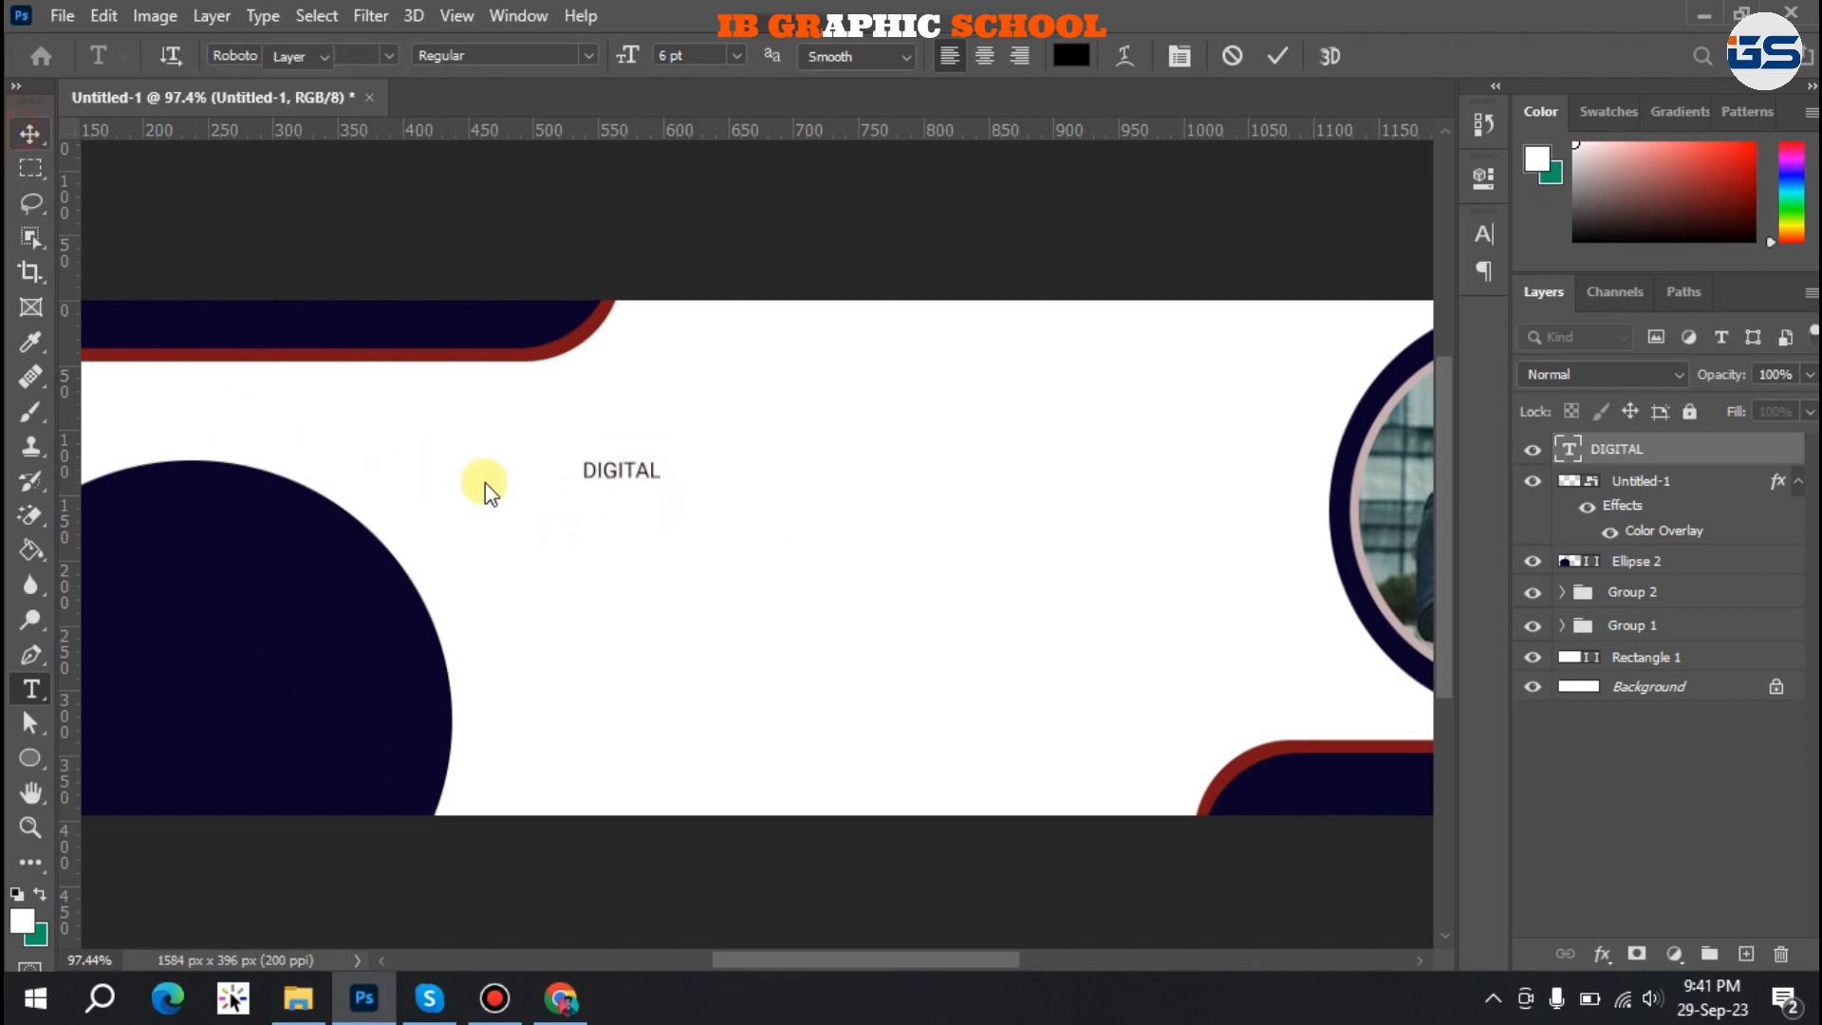
Colour the DIGITAL text navy #09032b by sampling the top strip.
double_click(622, 479)
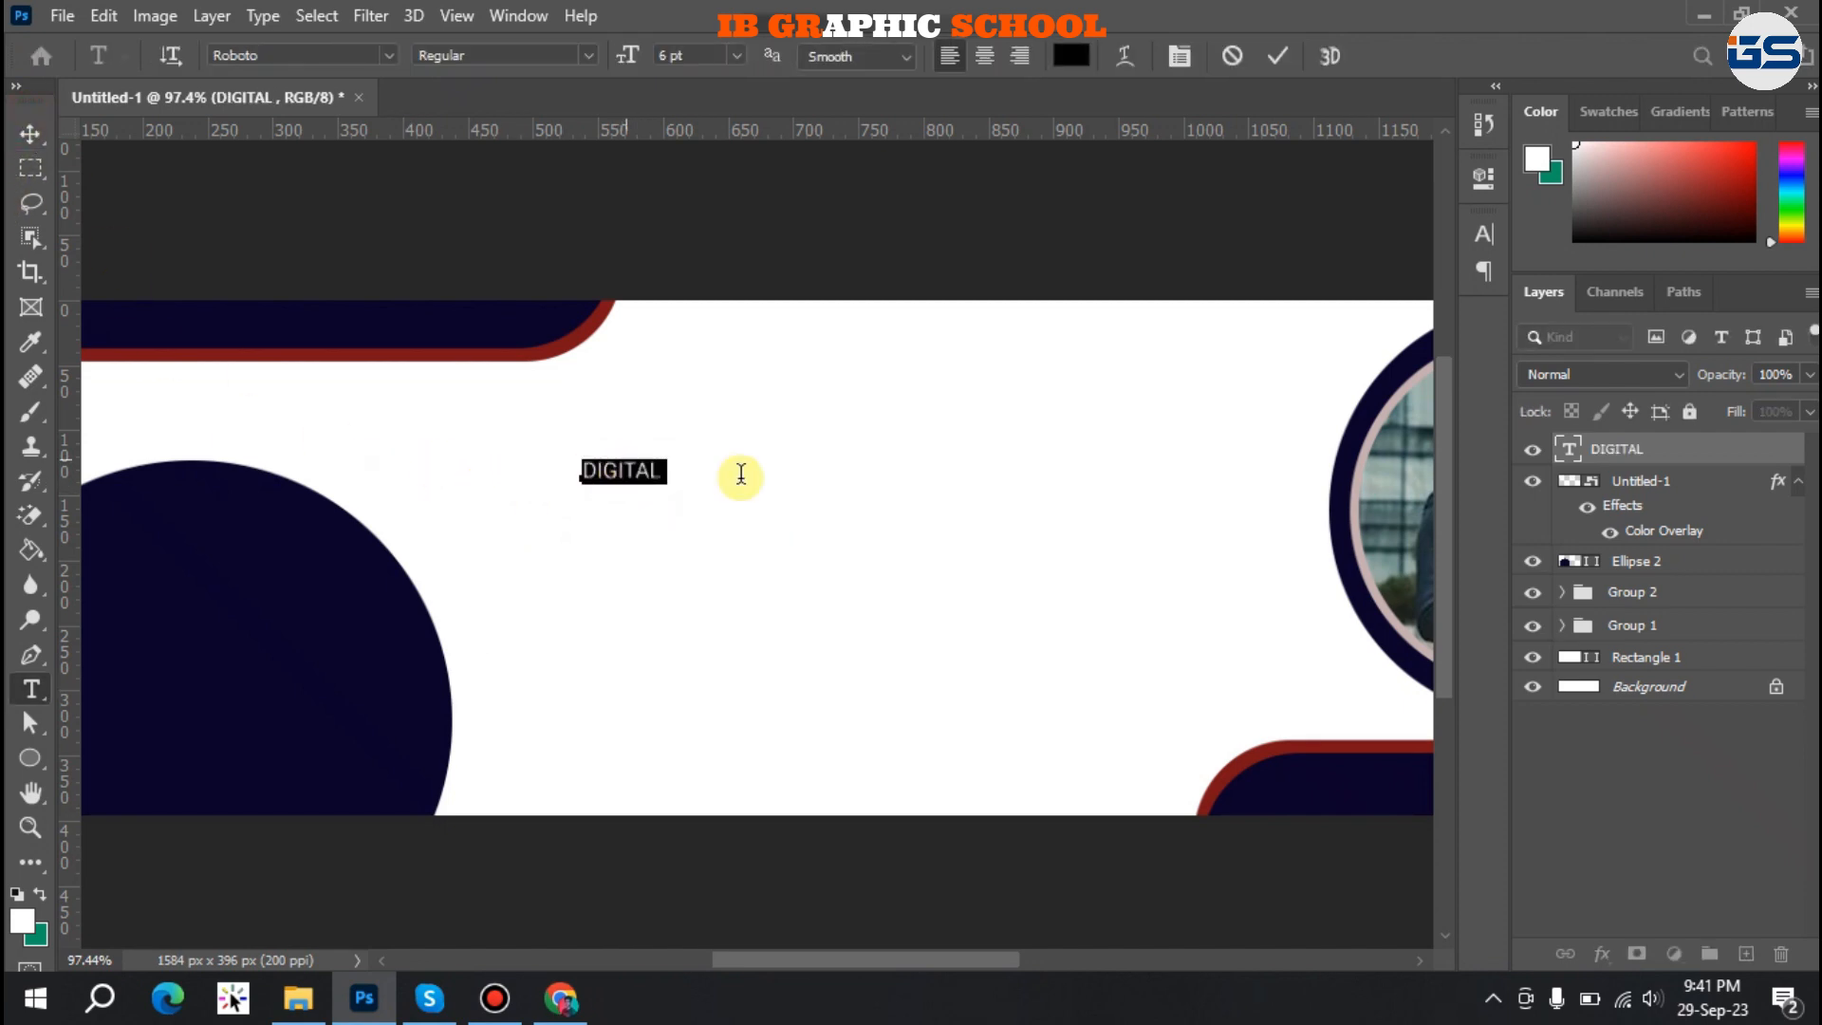
click(1070, 57)
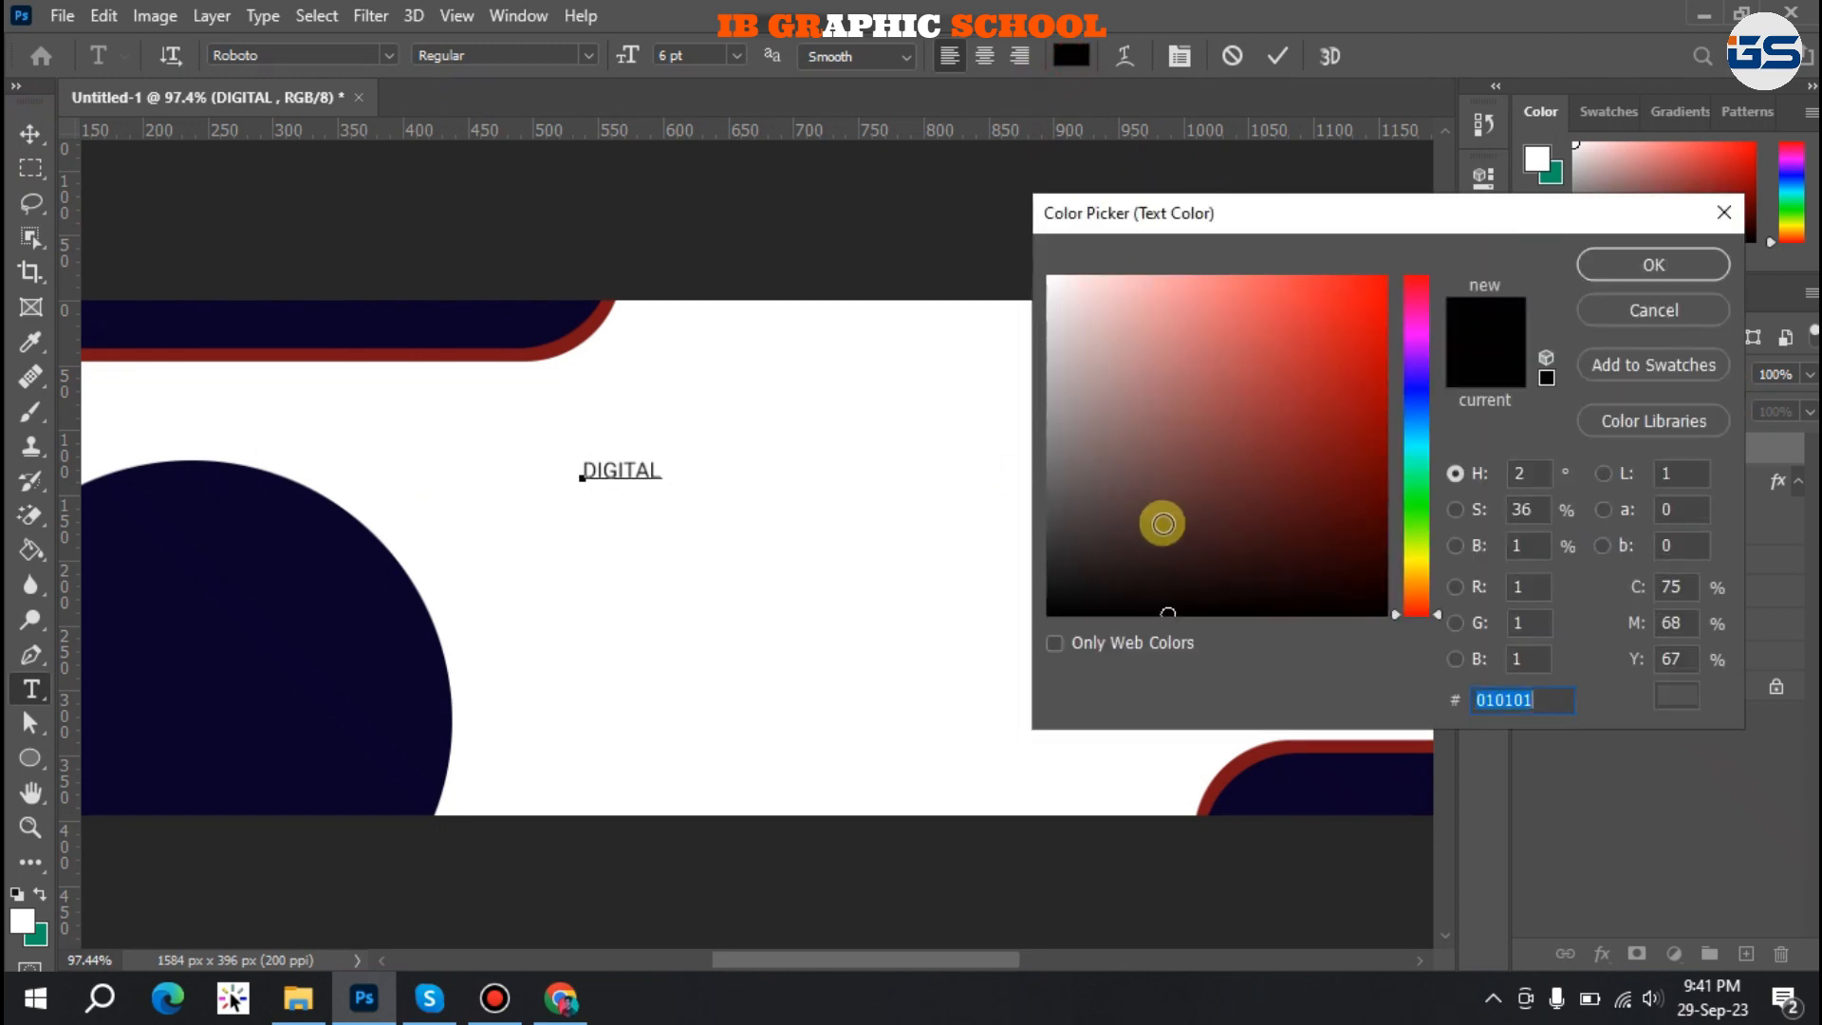
click(442, 325)
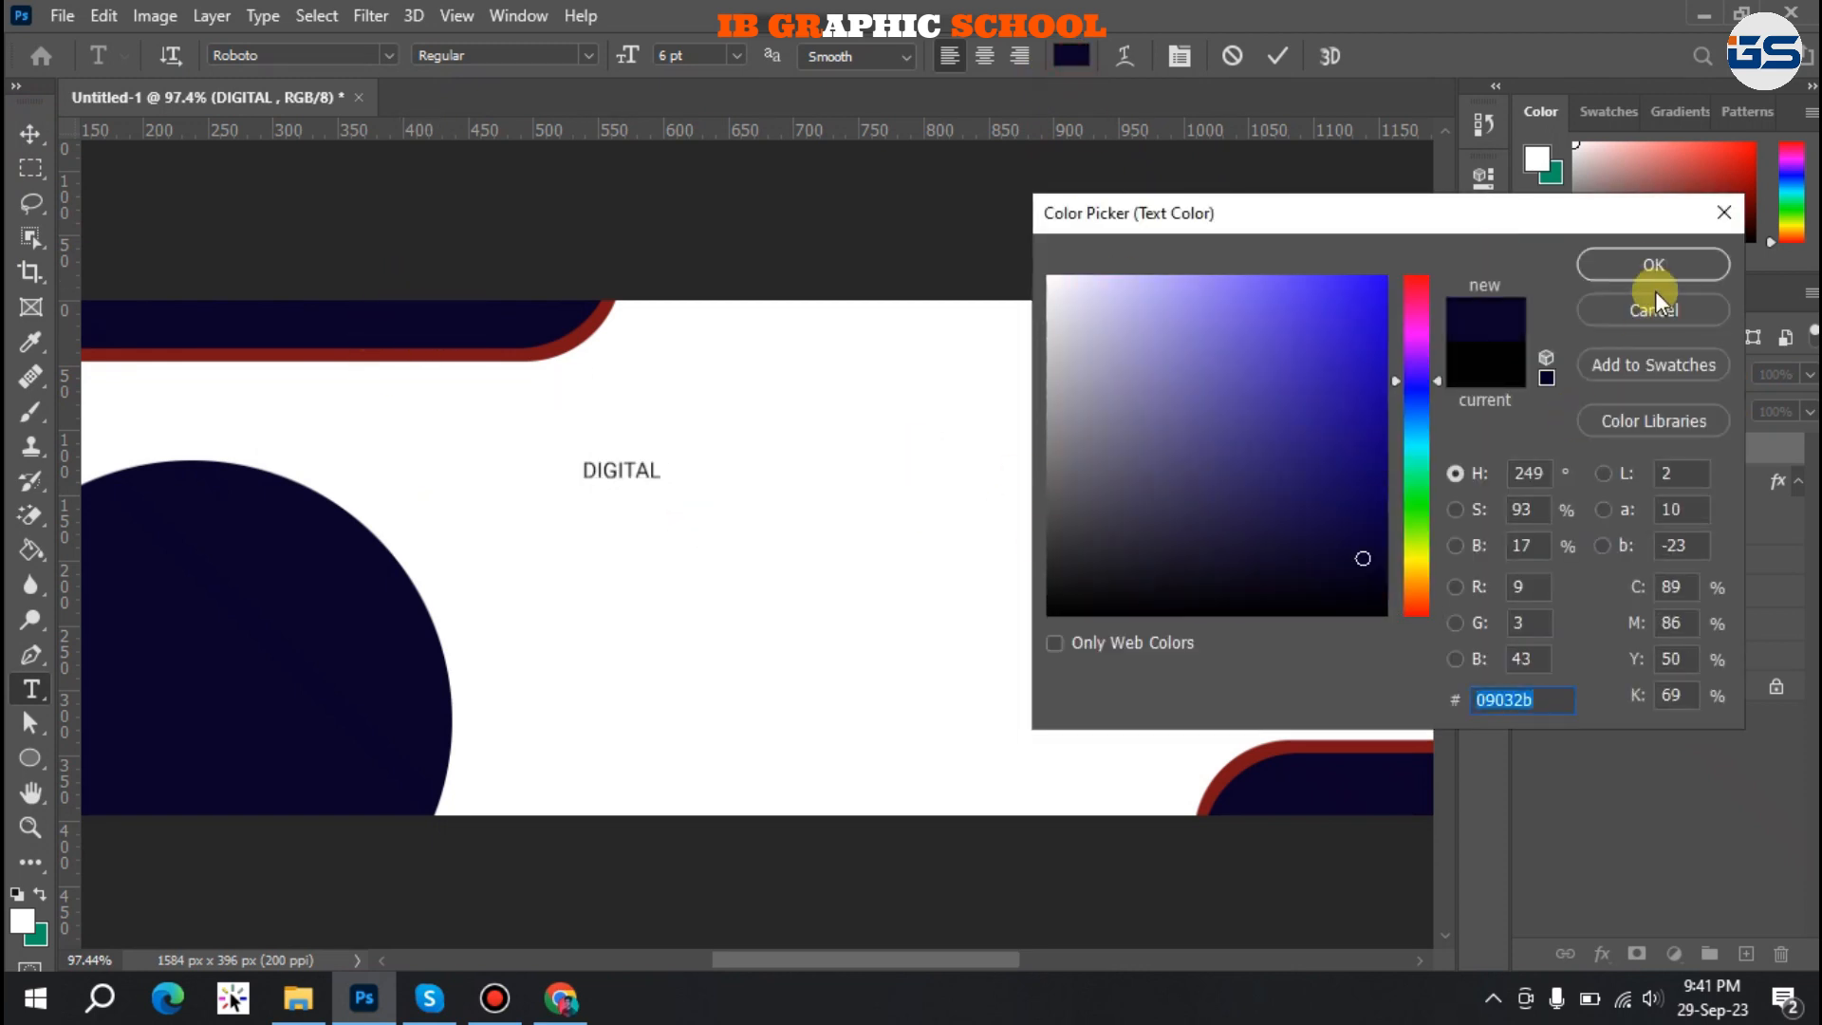
click(1653, 266)
Set the DIGITAL text to Roboto Bold at 19 pt.
click(1486, 237)
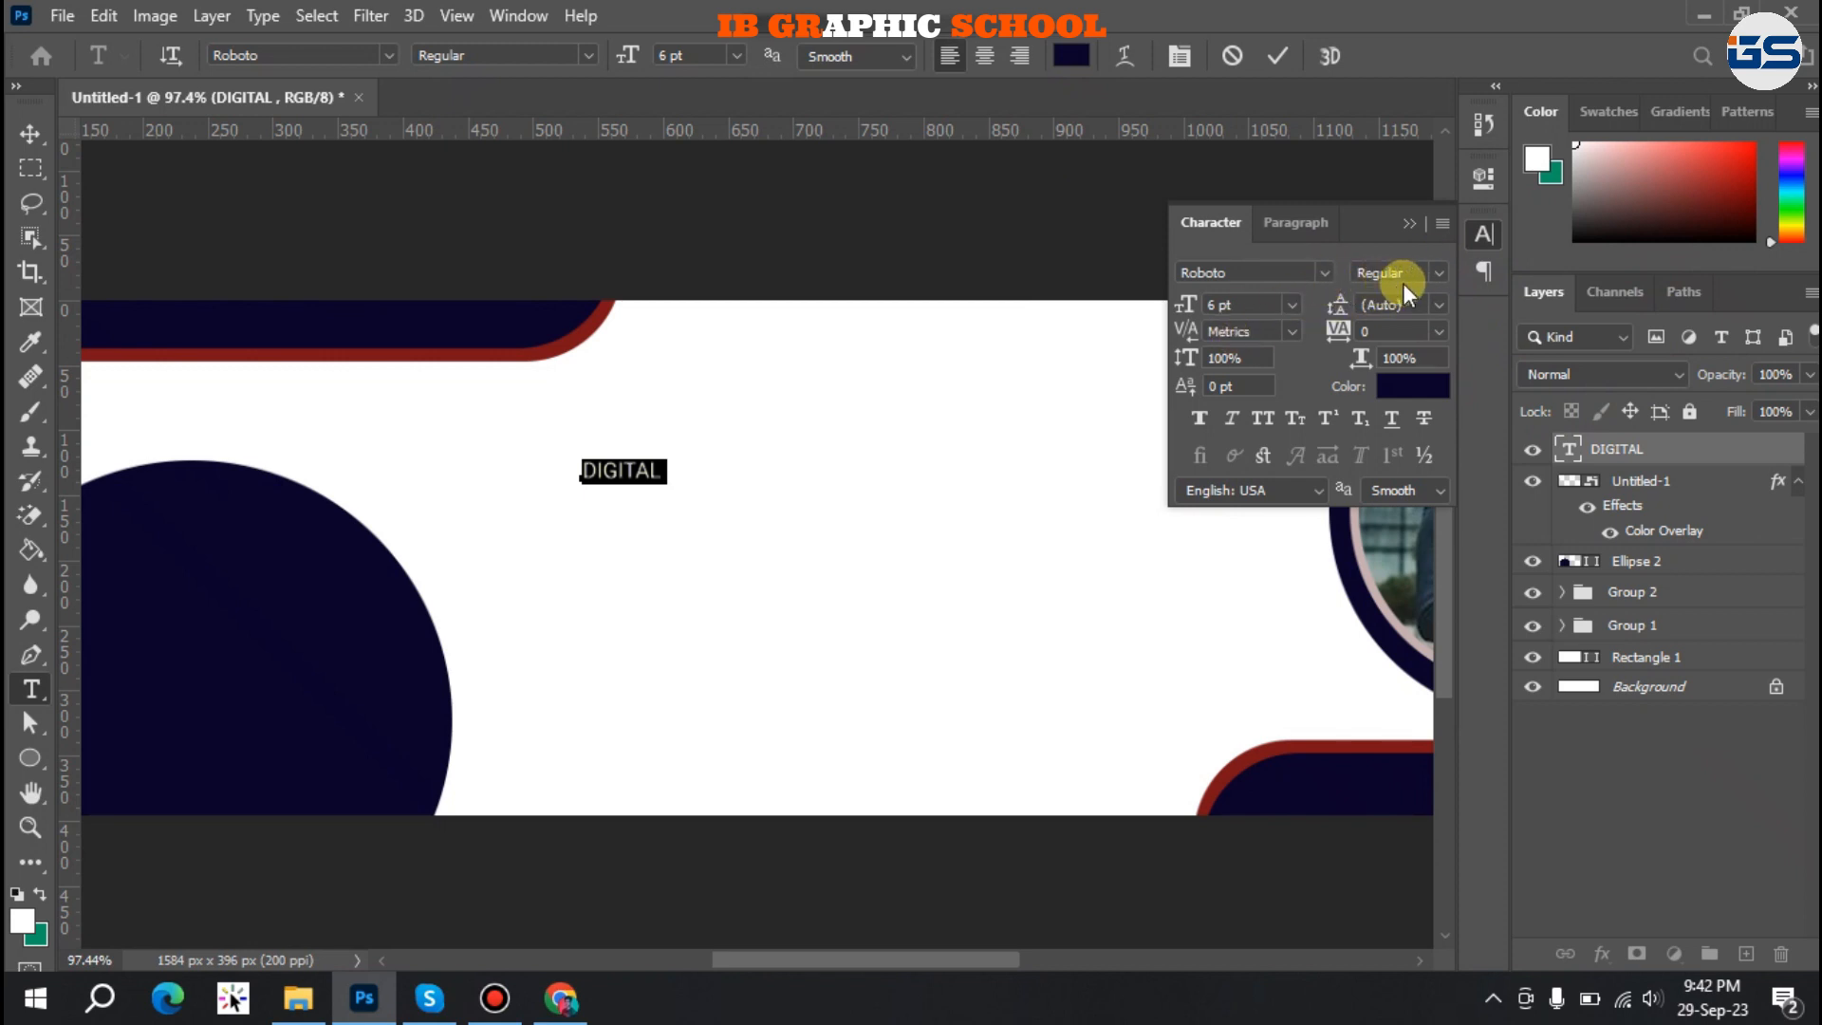
click(1433, 275)
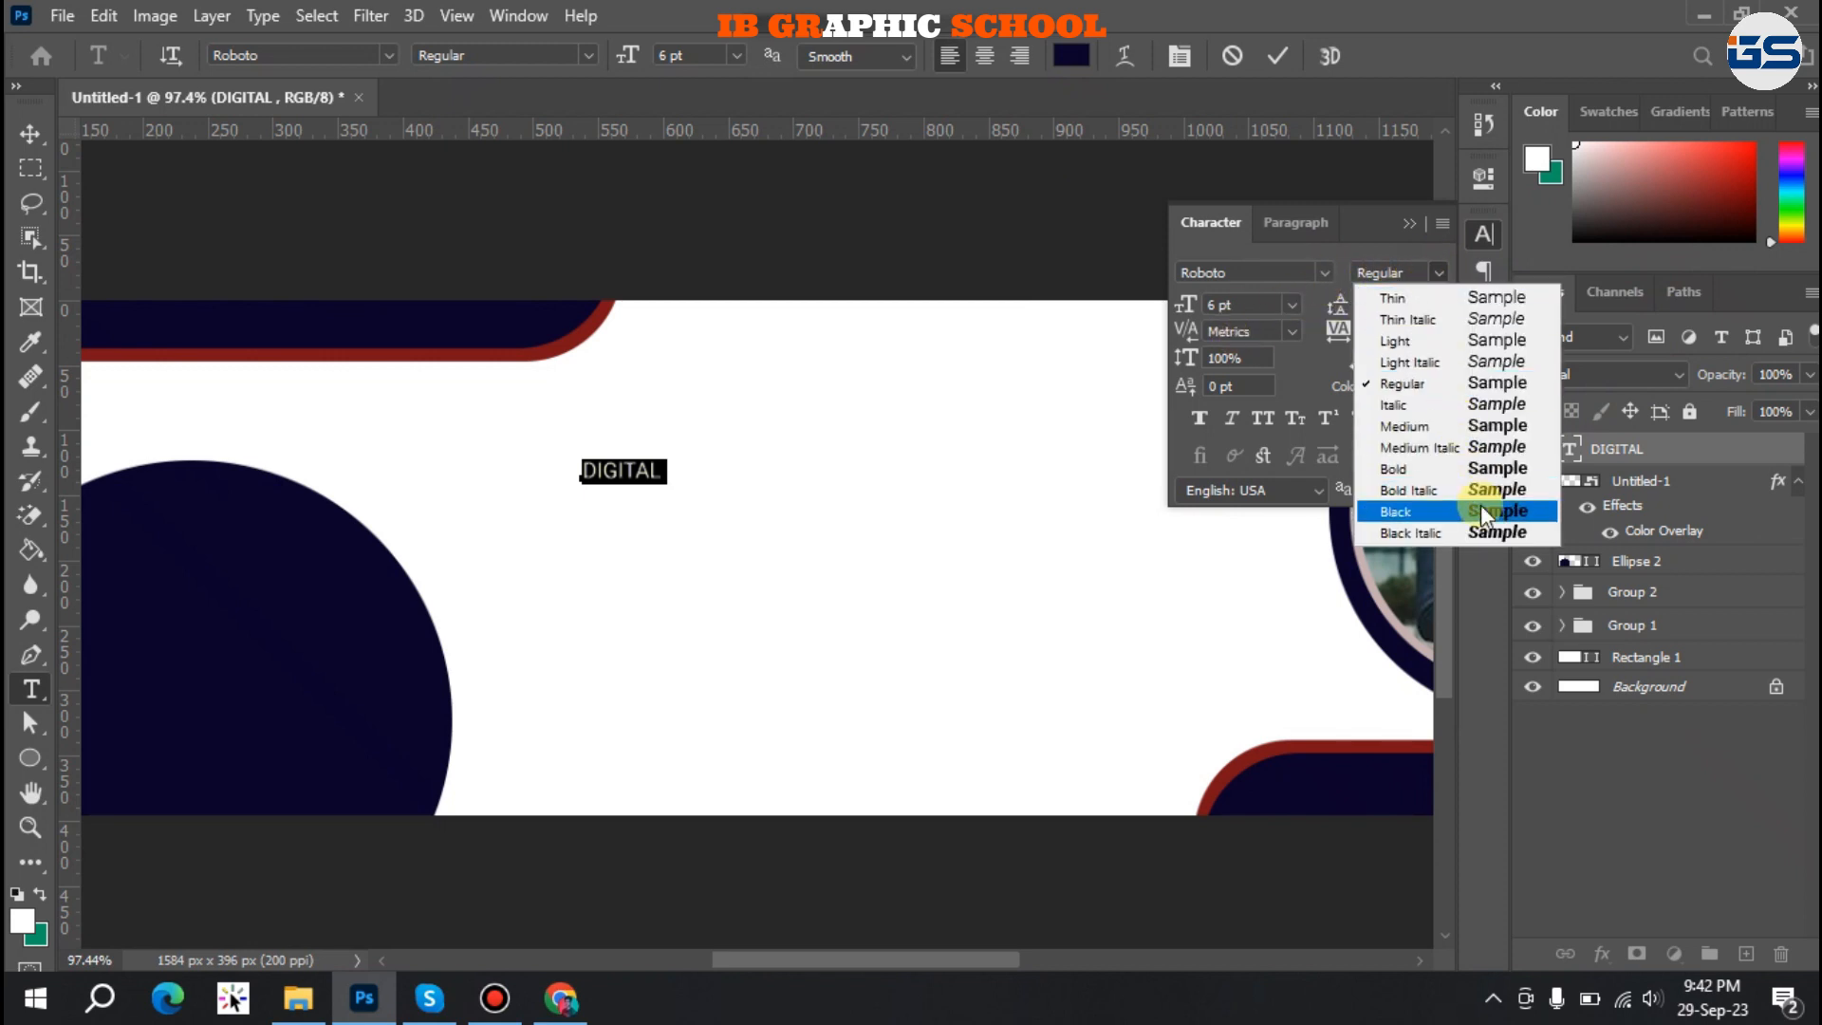
click(1486, 469)
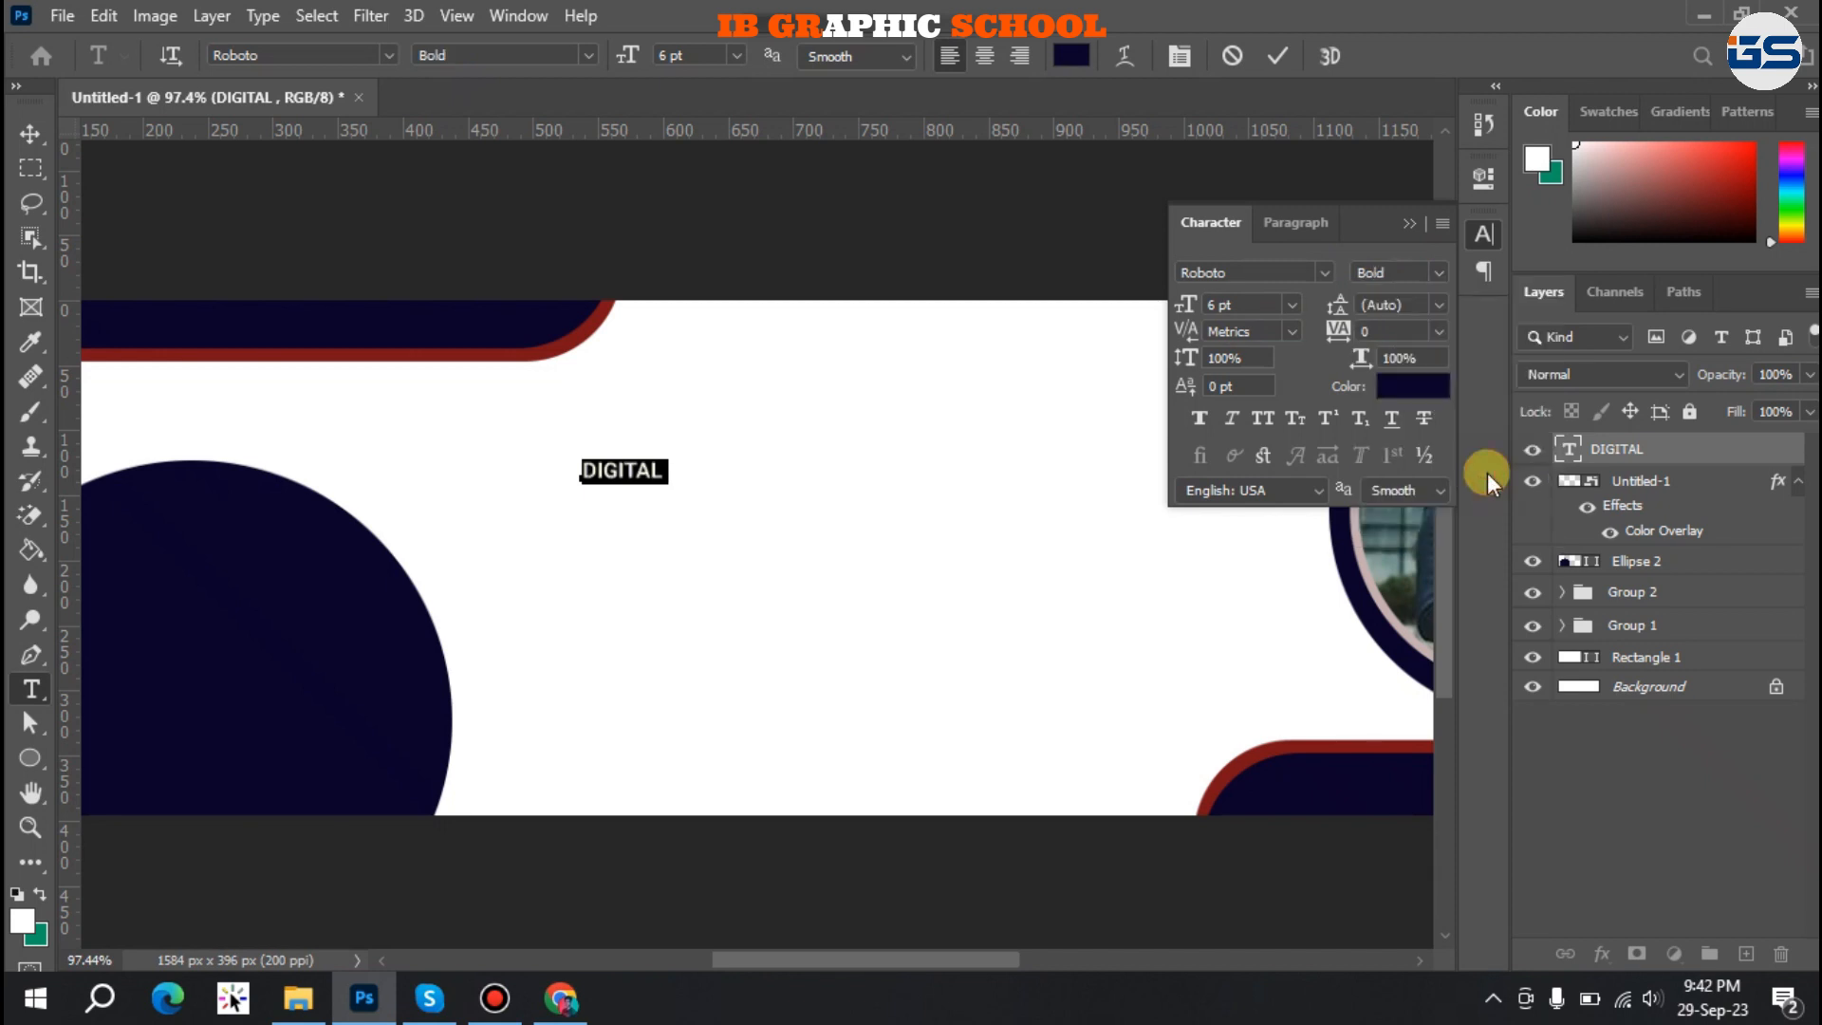
scroll(1243, 304, up, 13)
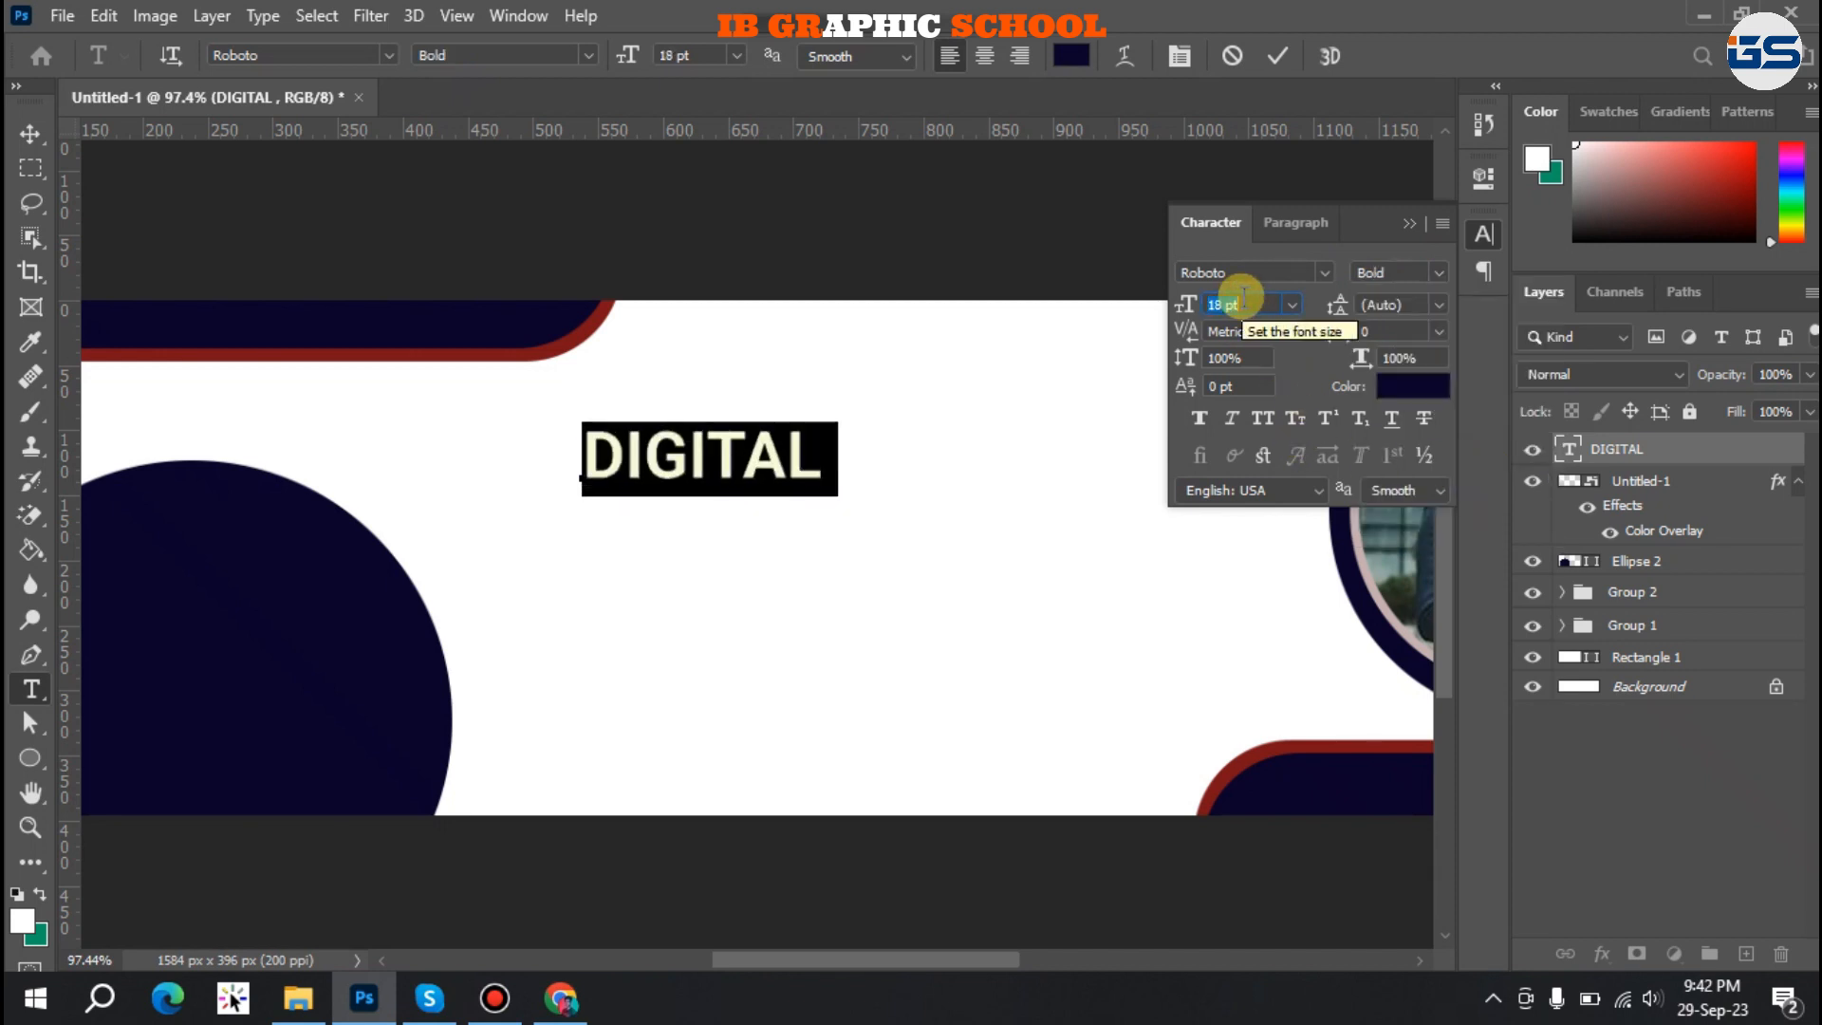
key(ctrl+Return)
key(v)
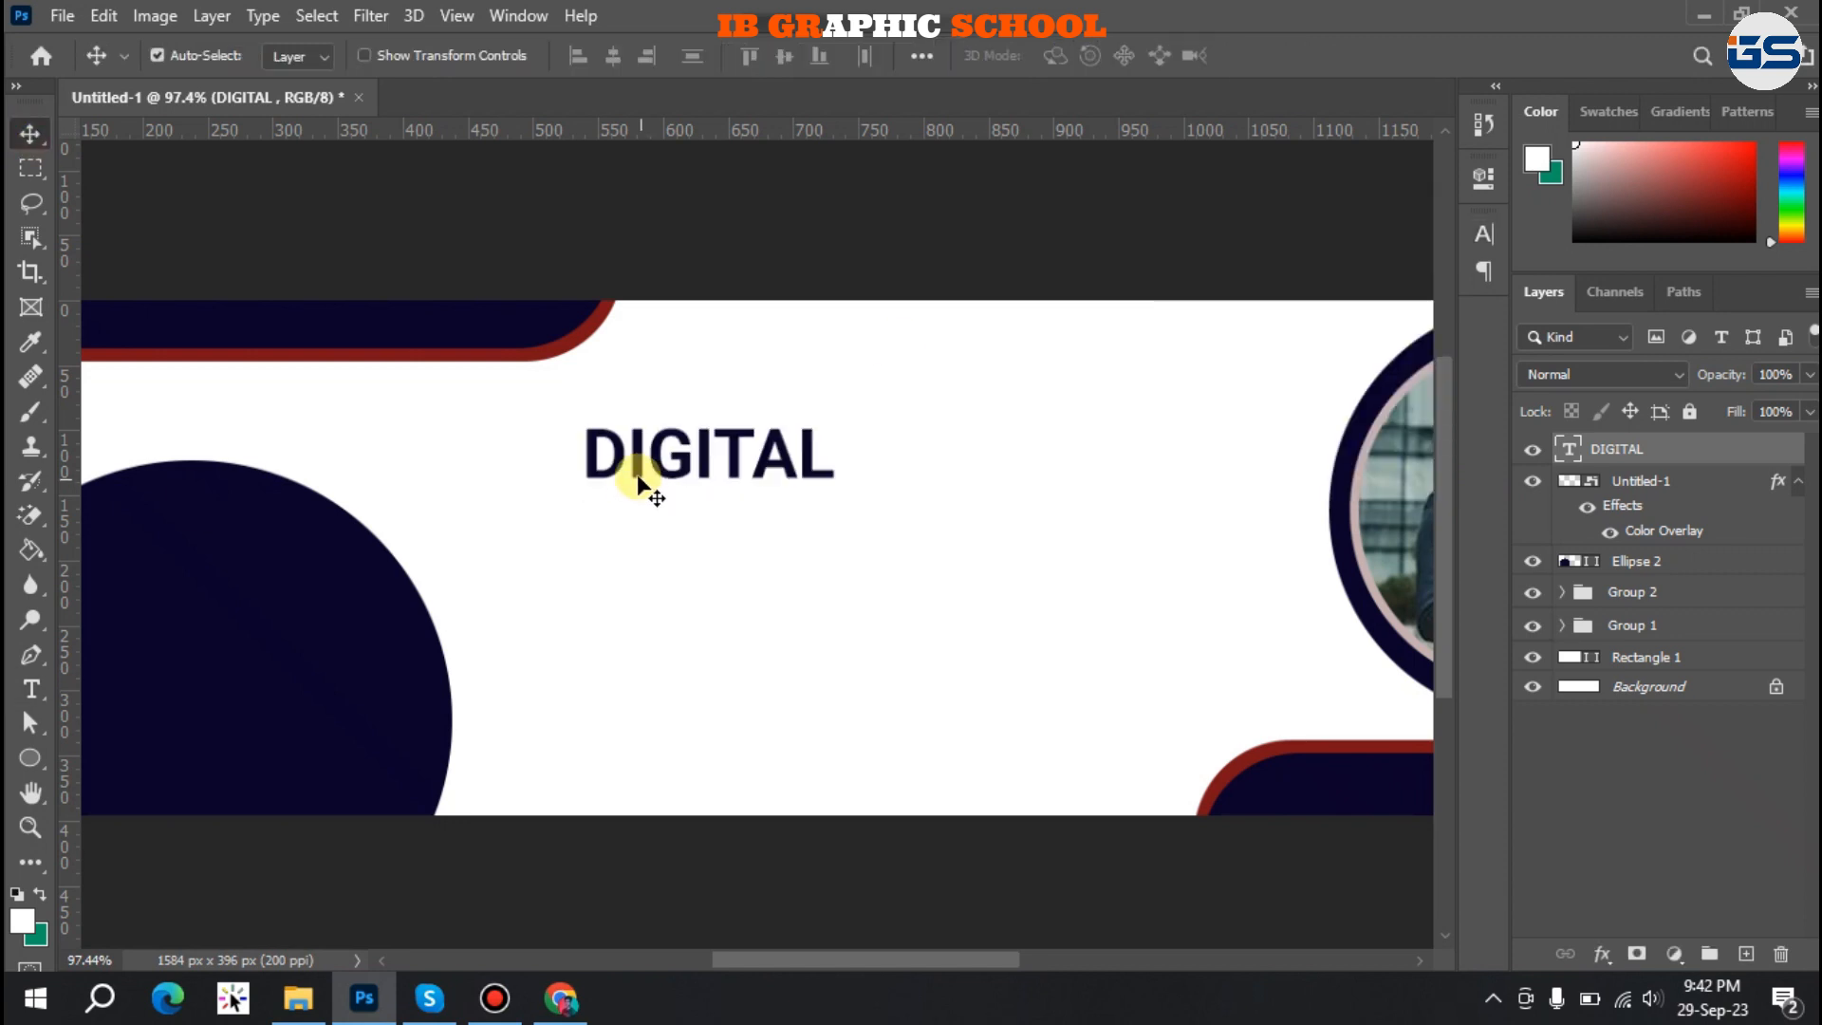
drag(623, 471, 588, 455)
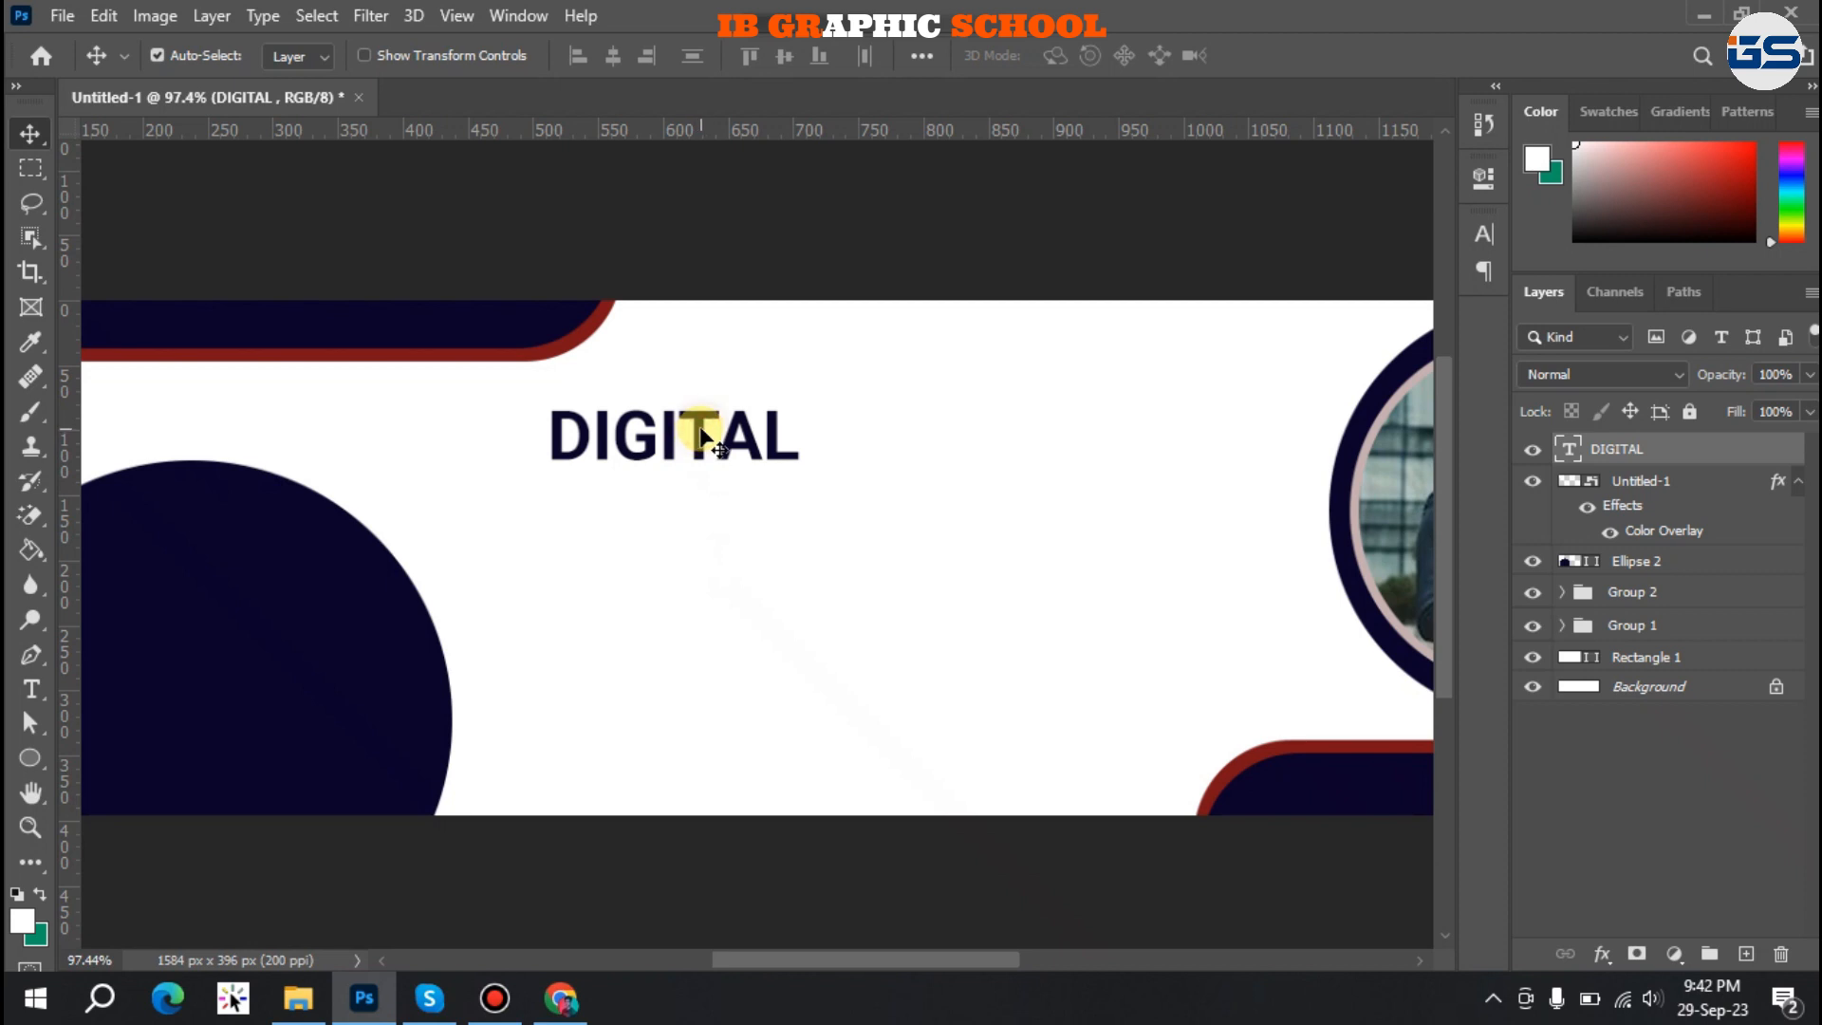
Duplicate the DIGITAL text directly below itself and replace the copy's wording with "MARKETING".
drag(700, 438, 708, 542)
double_click(743, 537)
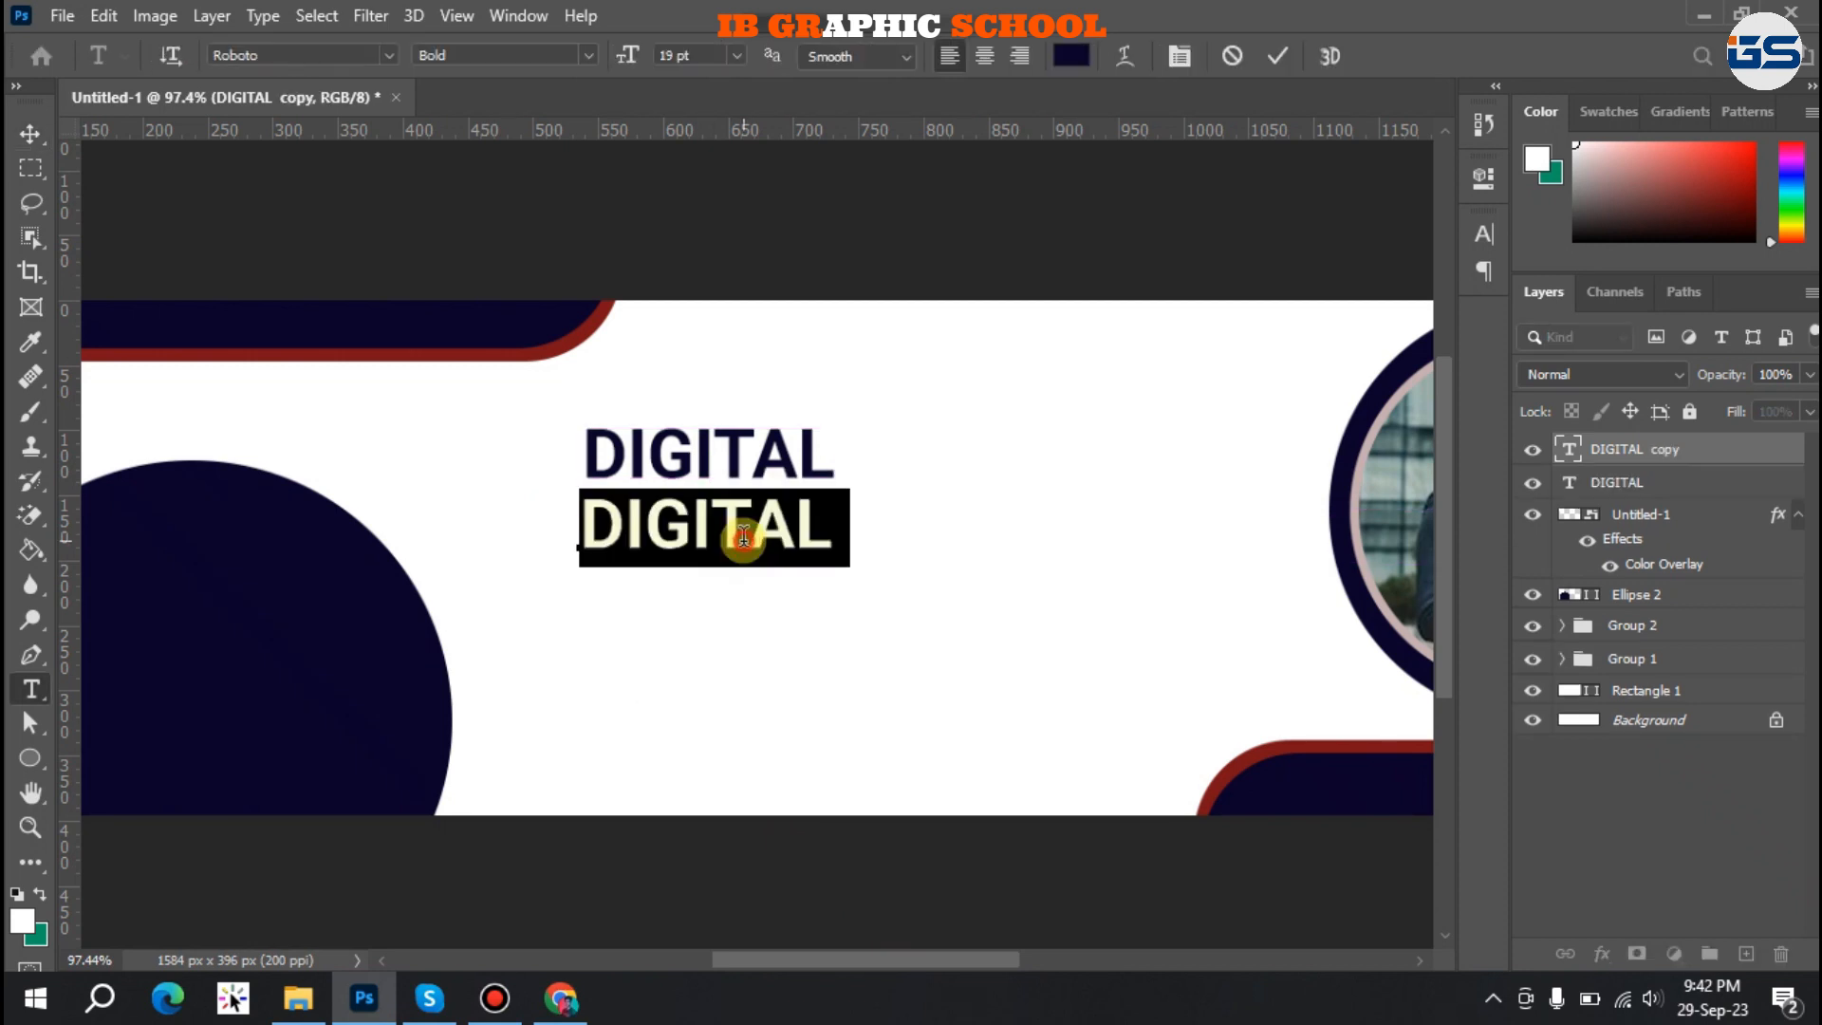
key(BackSpace)
text(MARKETING AGENCY)
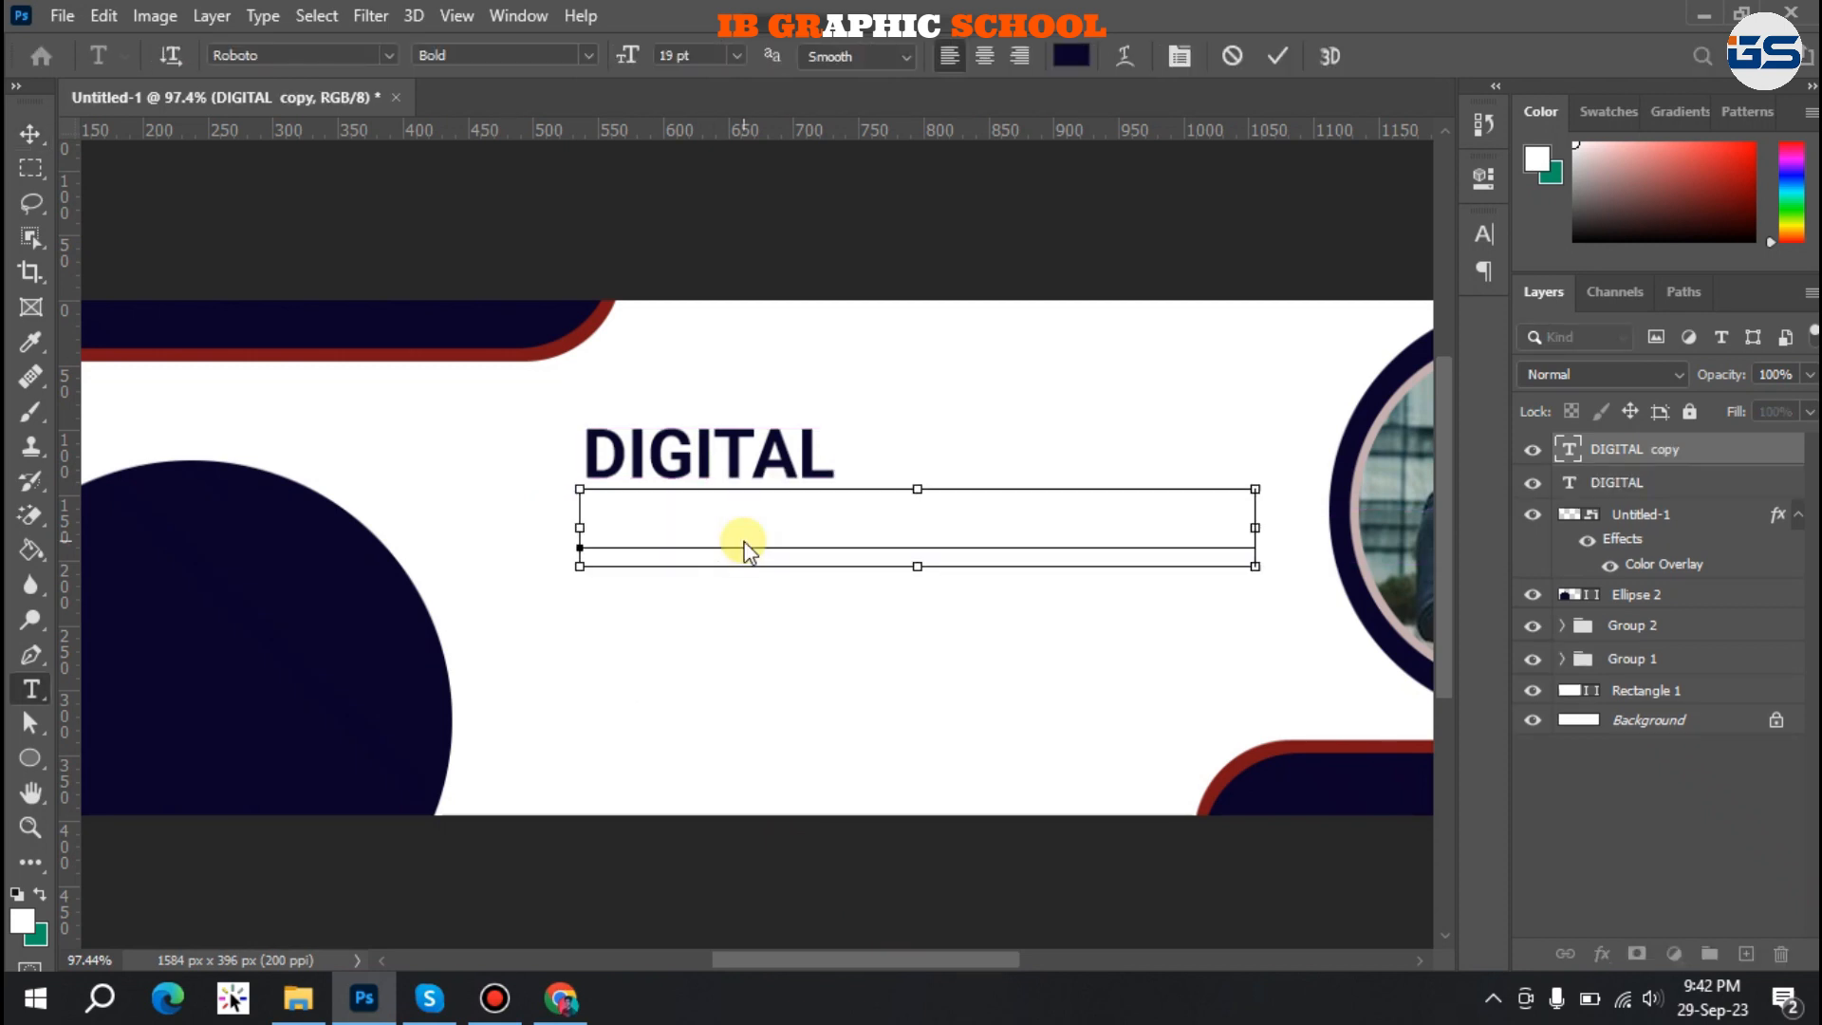
drag(997, 537, 1304, 538)
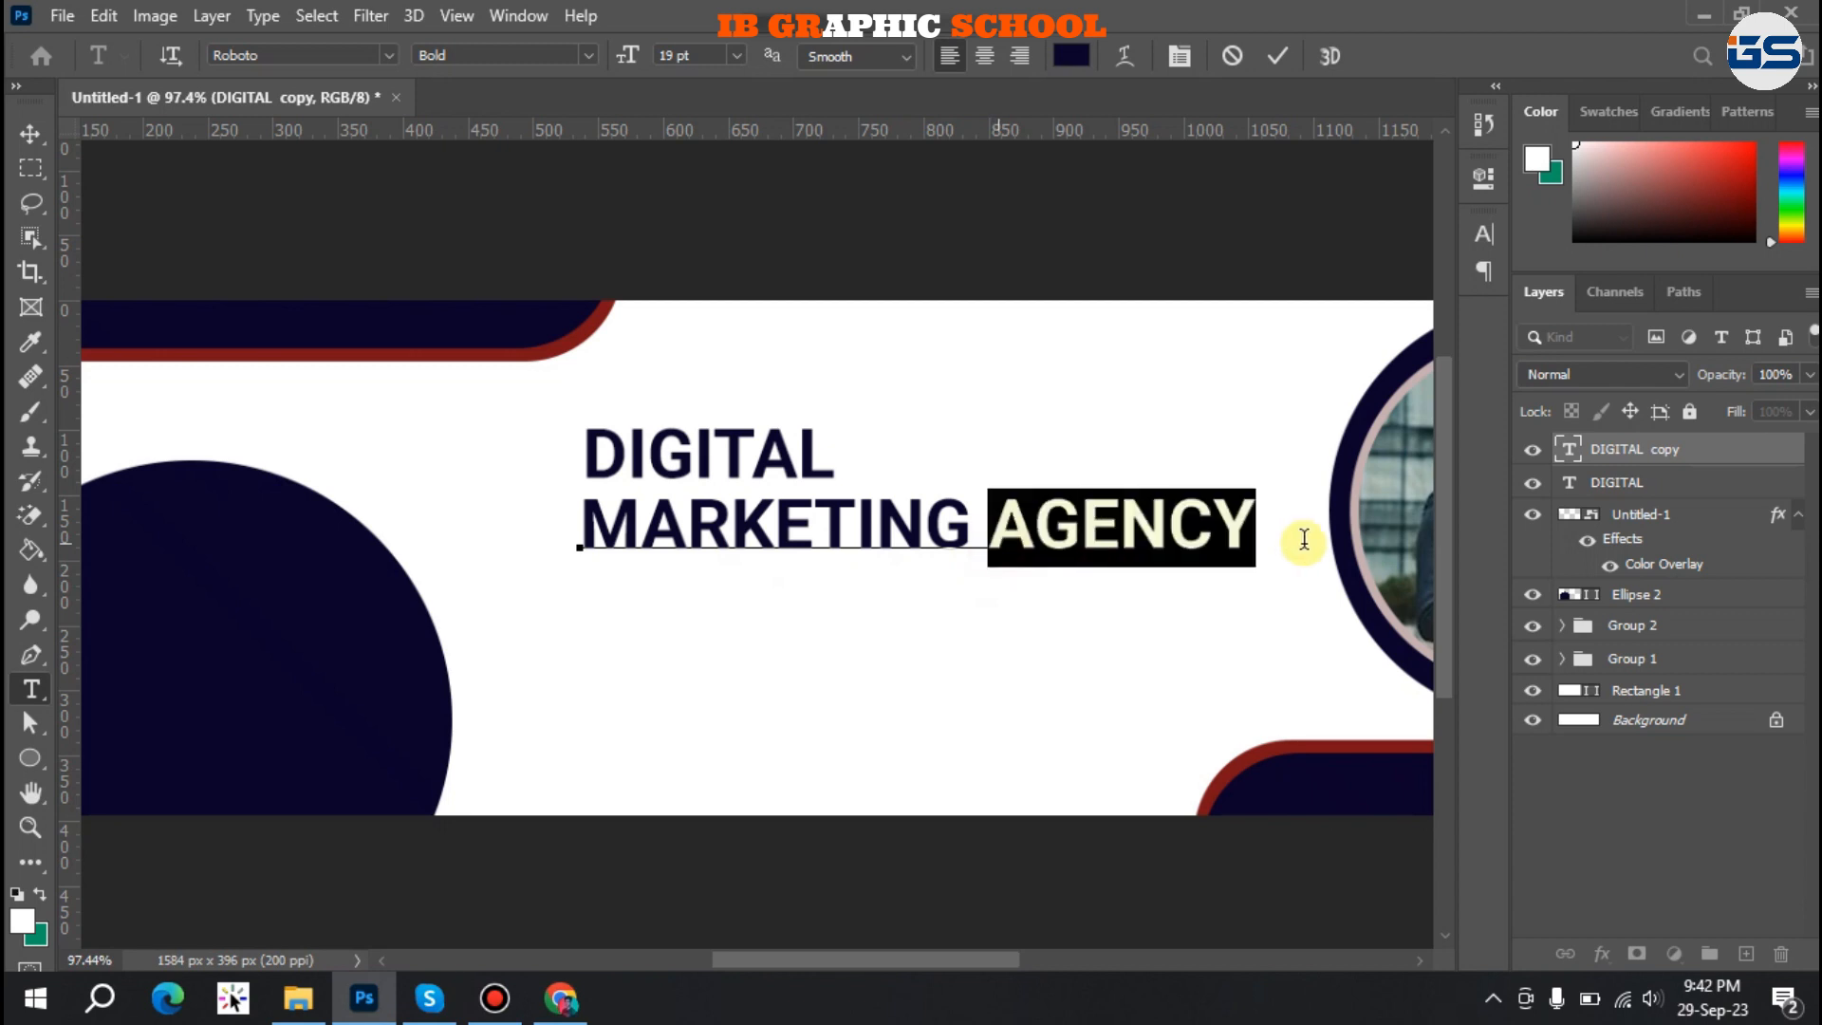
key(BackSpace)
key(BackSpace)
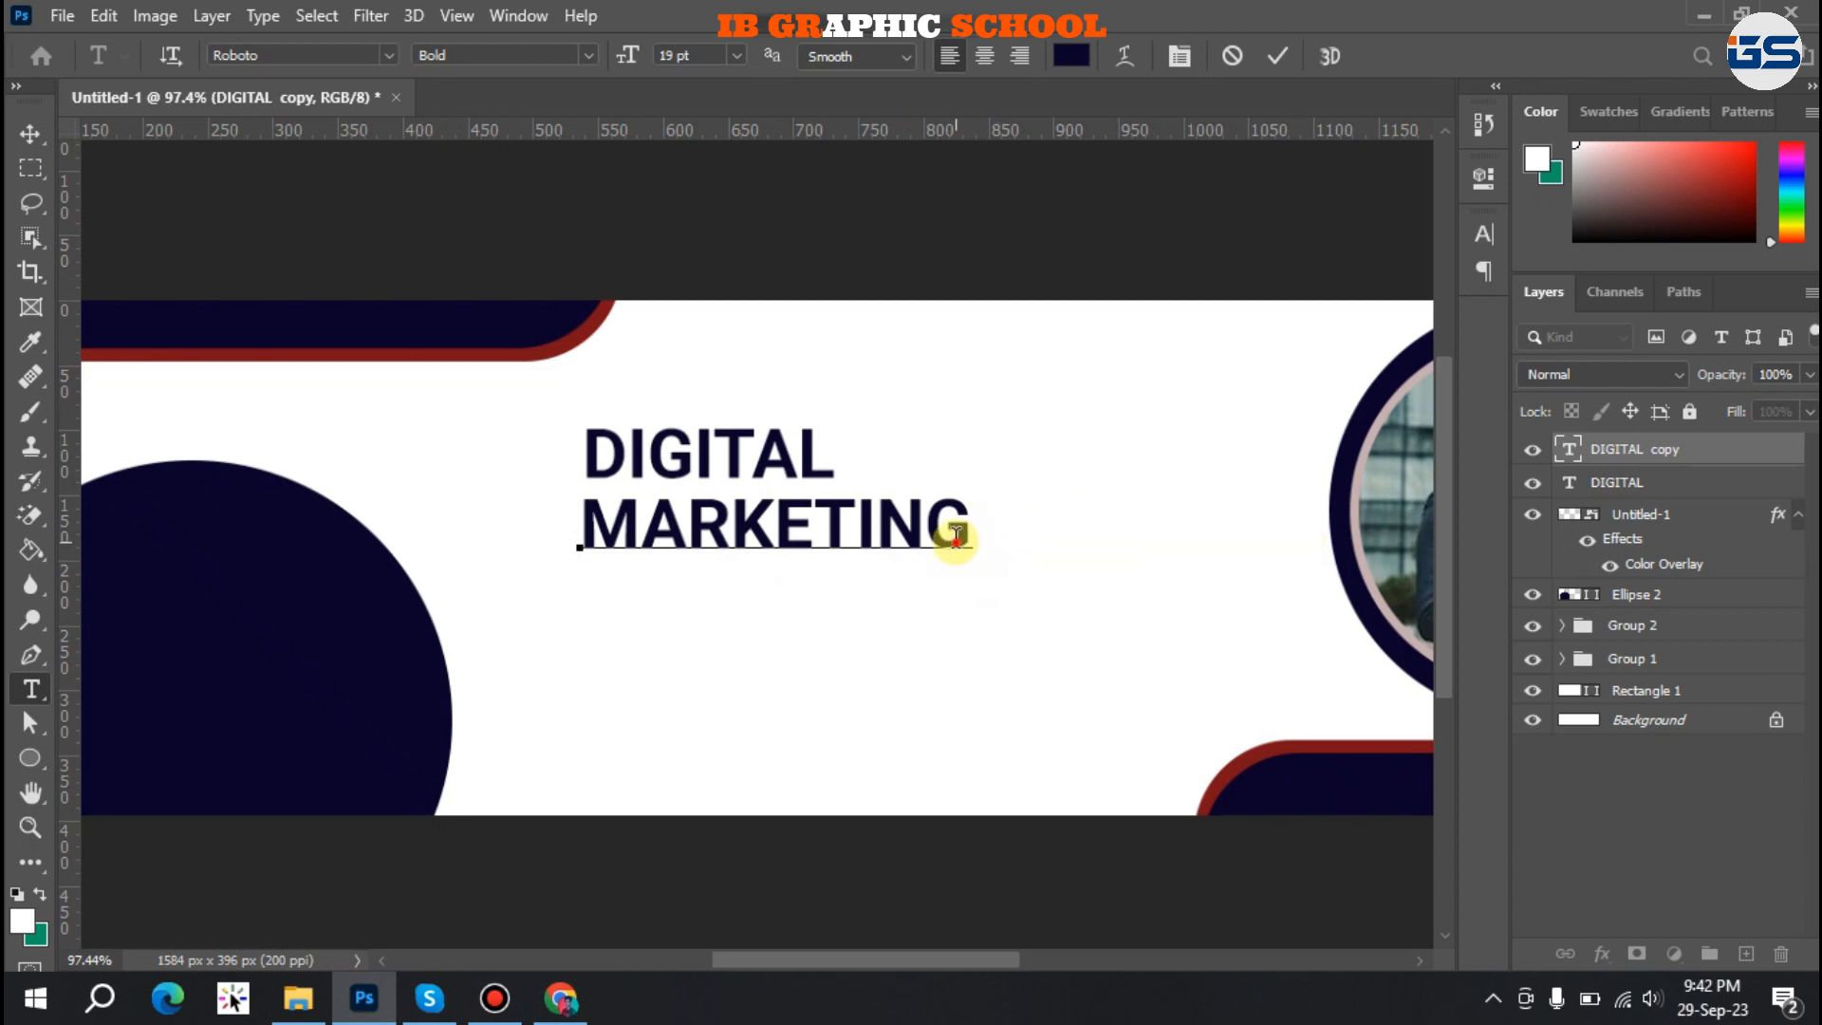
Colour the MARKETING text dark red #771218 by sampling the strip's red border.
drag(576, 517, 991, 545)
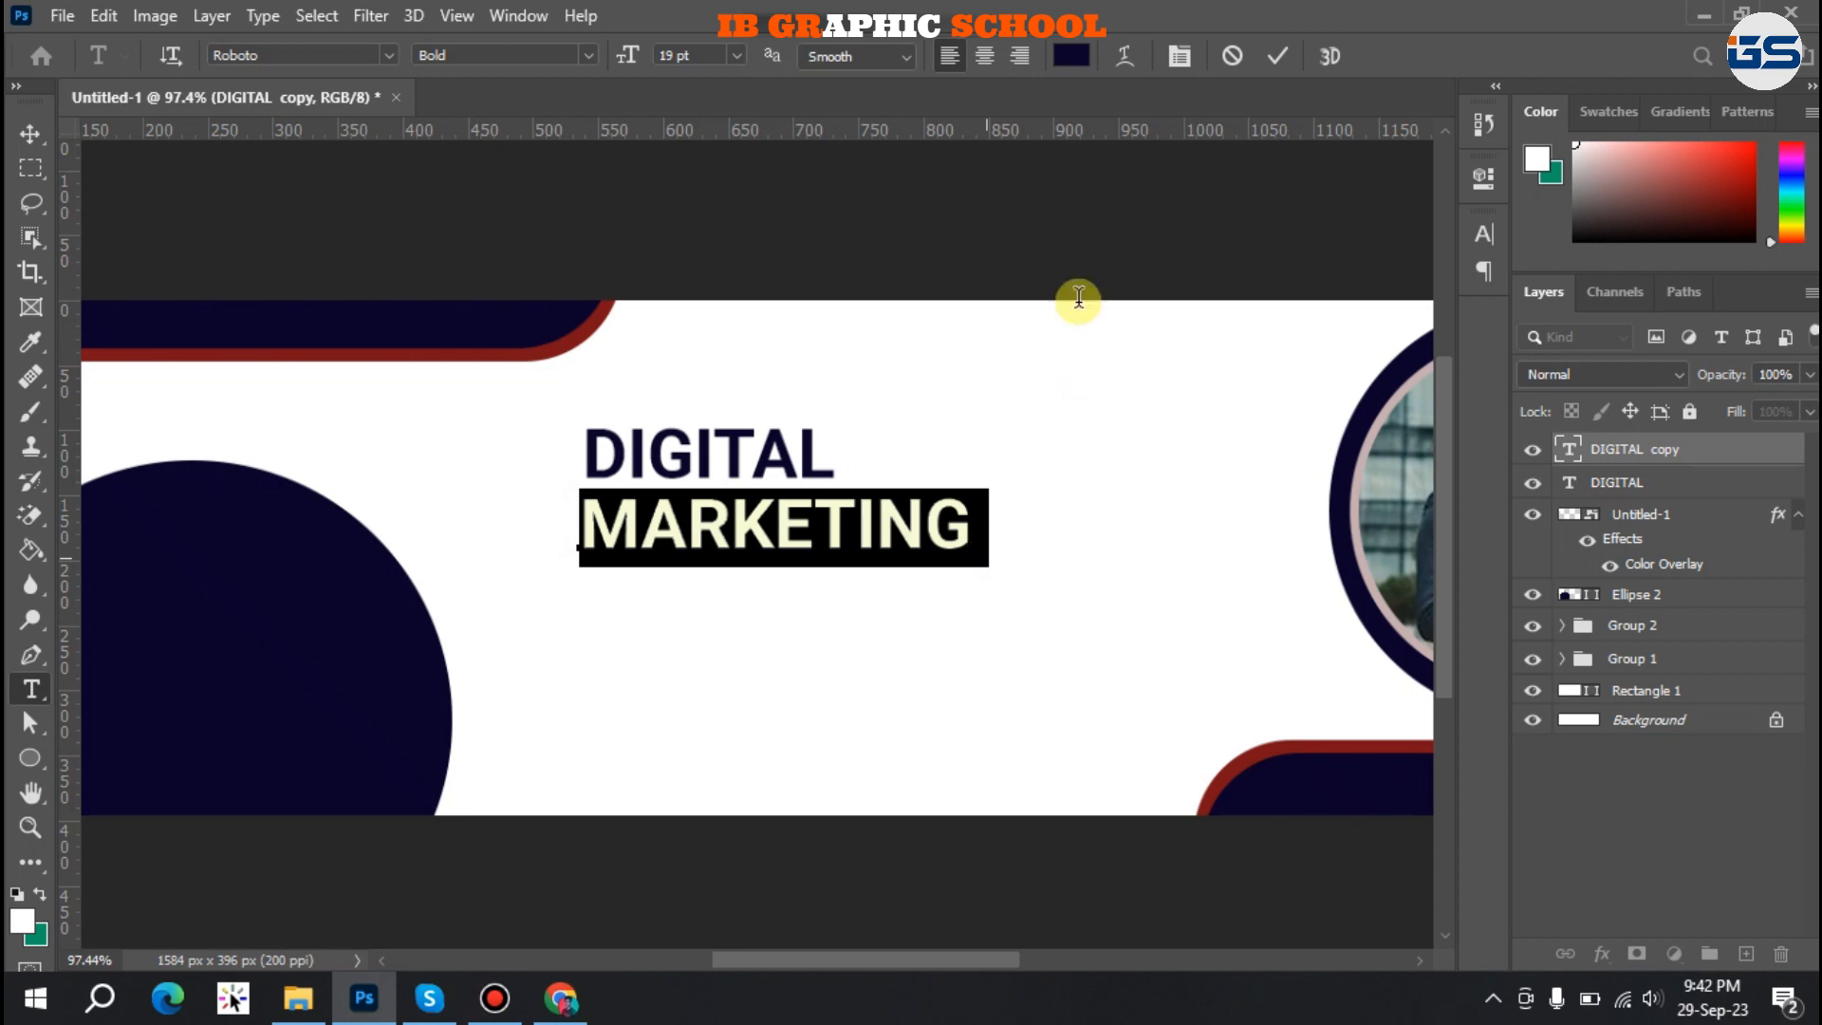
click(1482, 245)
click(1409, 397)
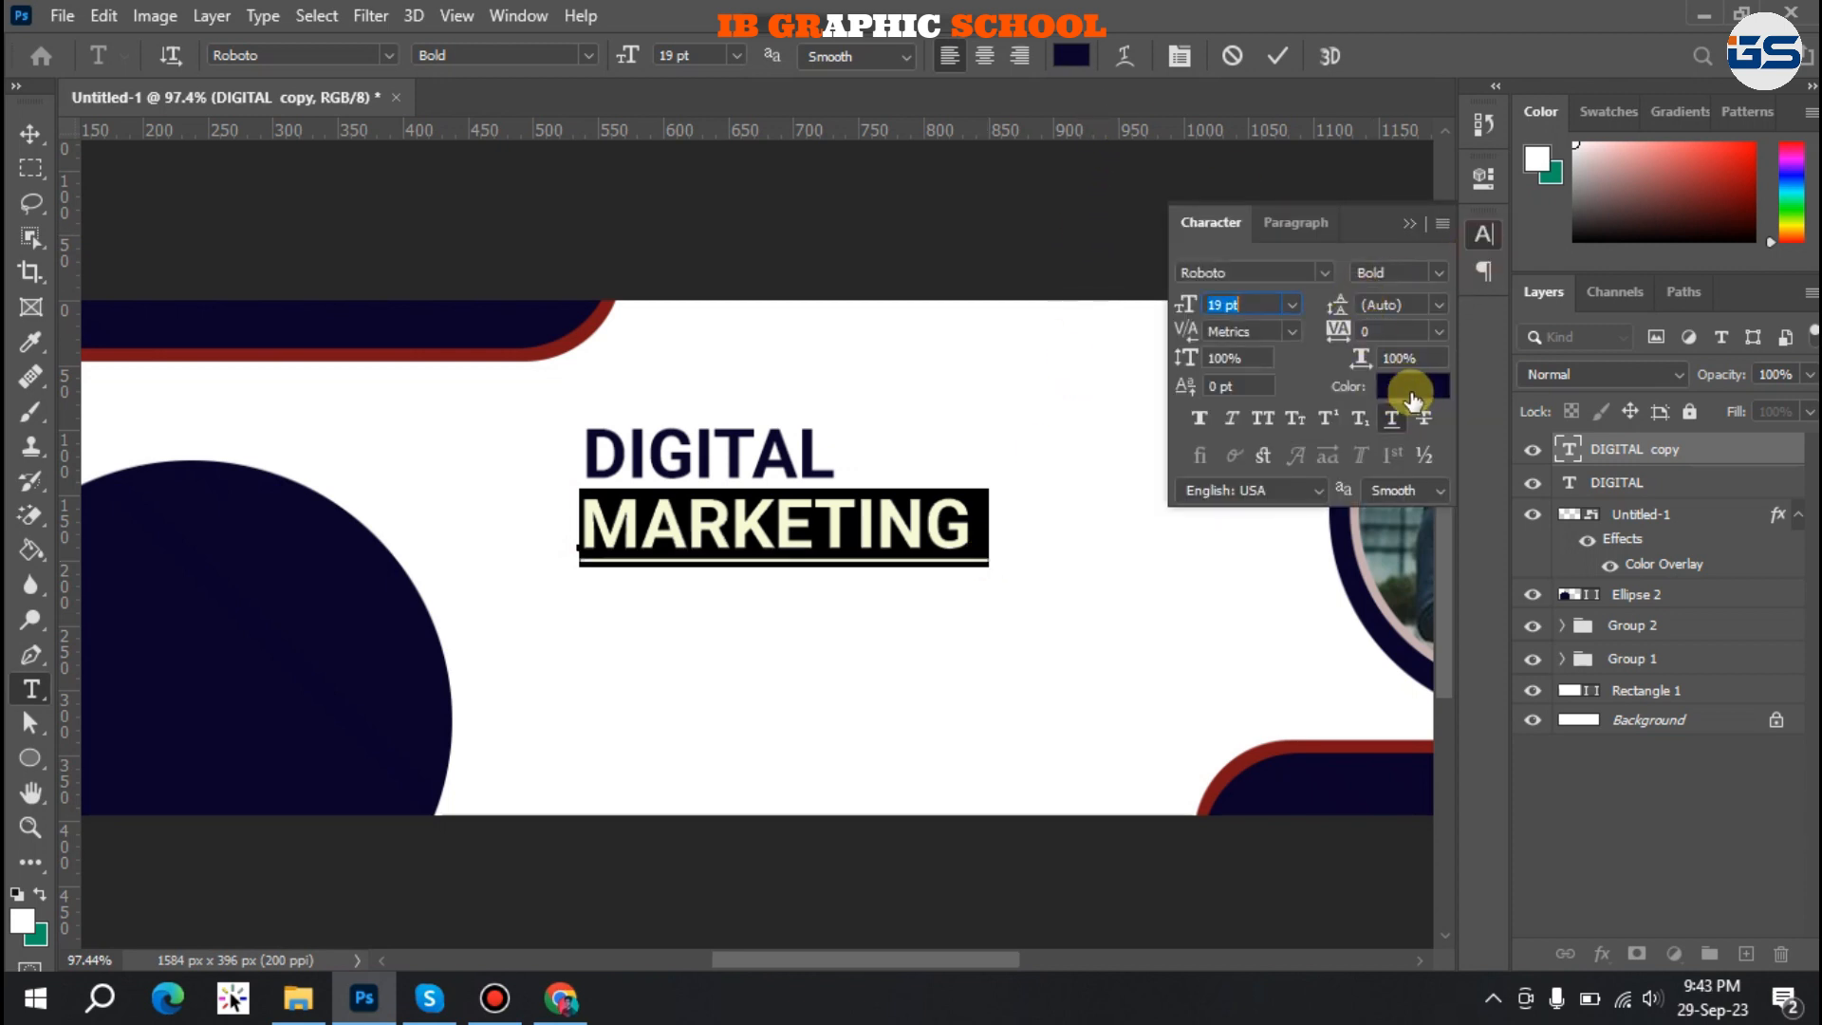
click(547, 343)
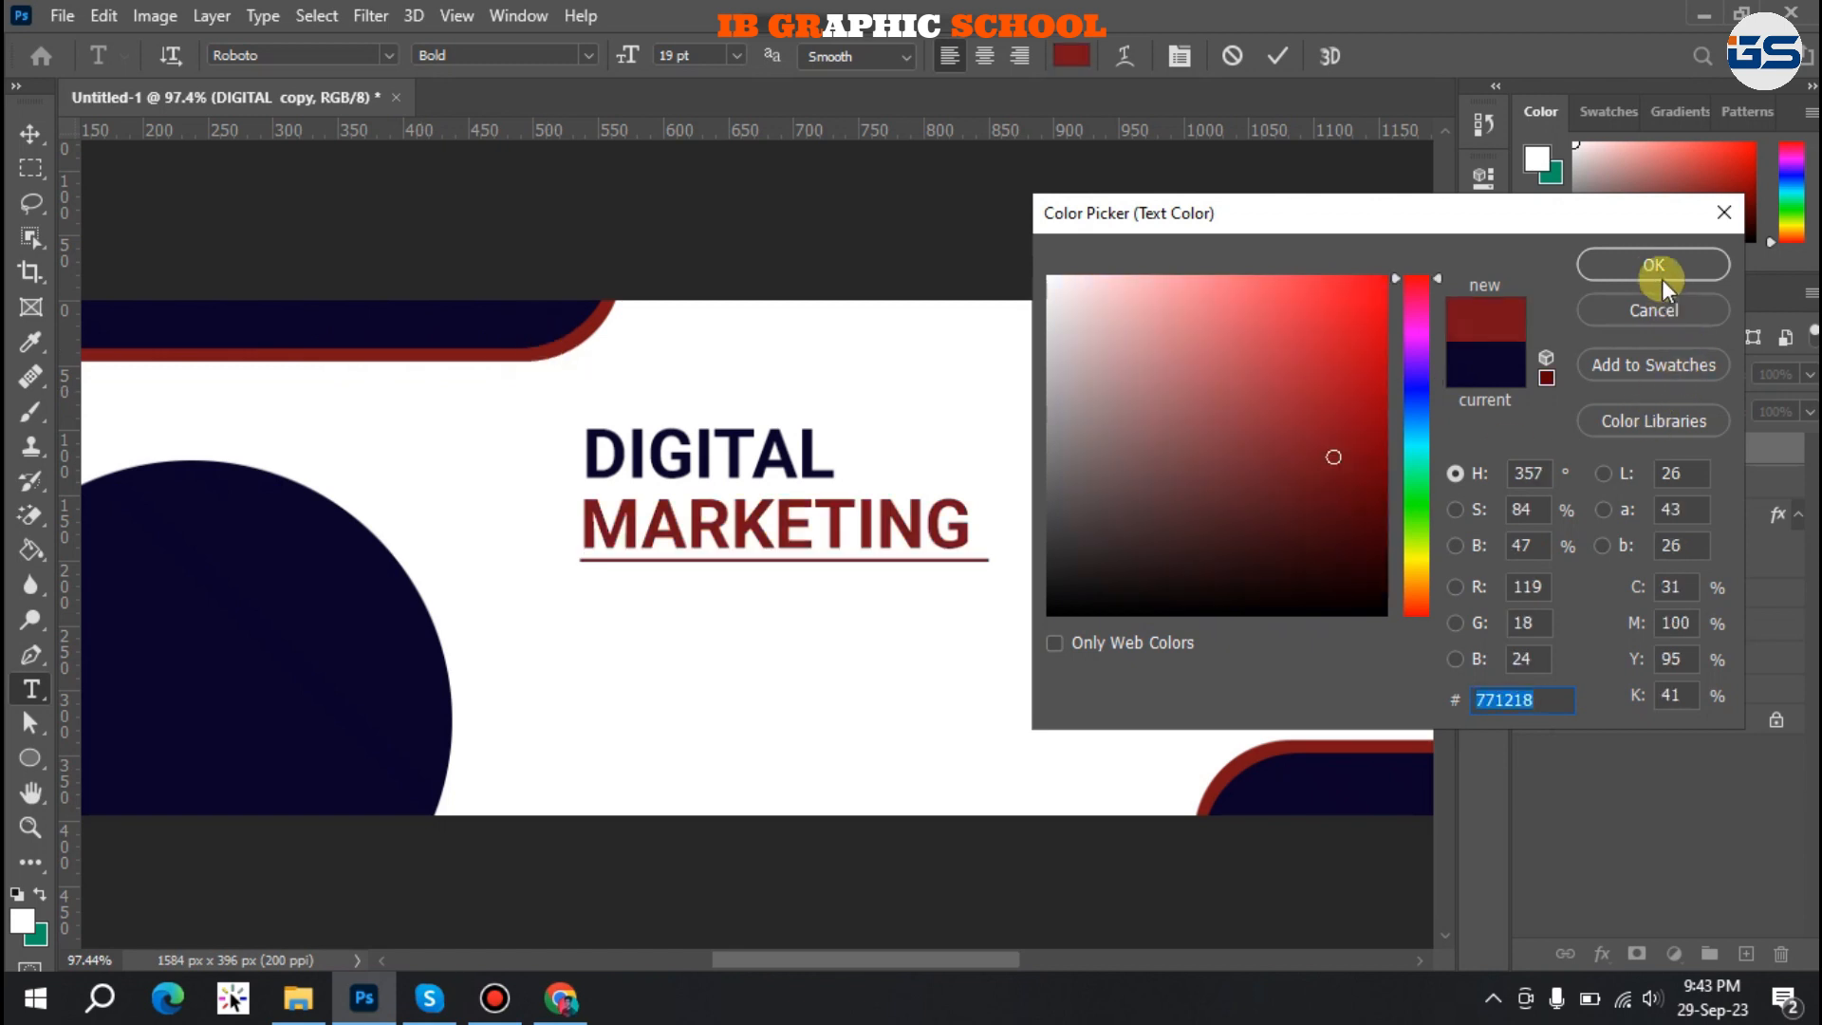
click(1654, 267)
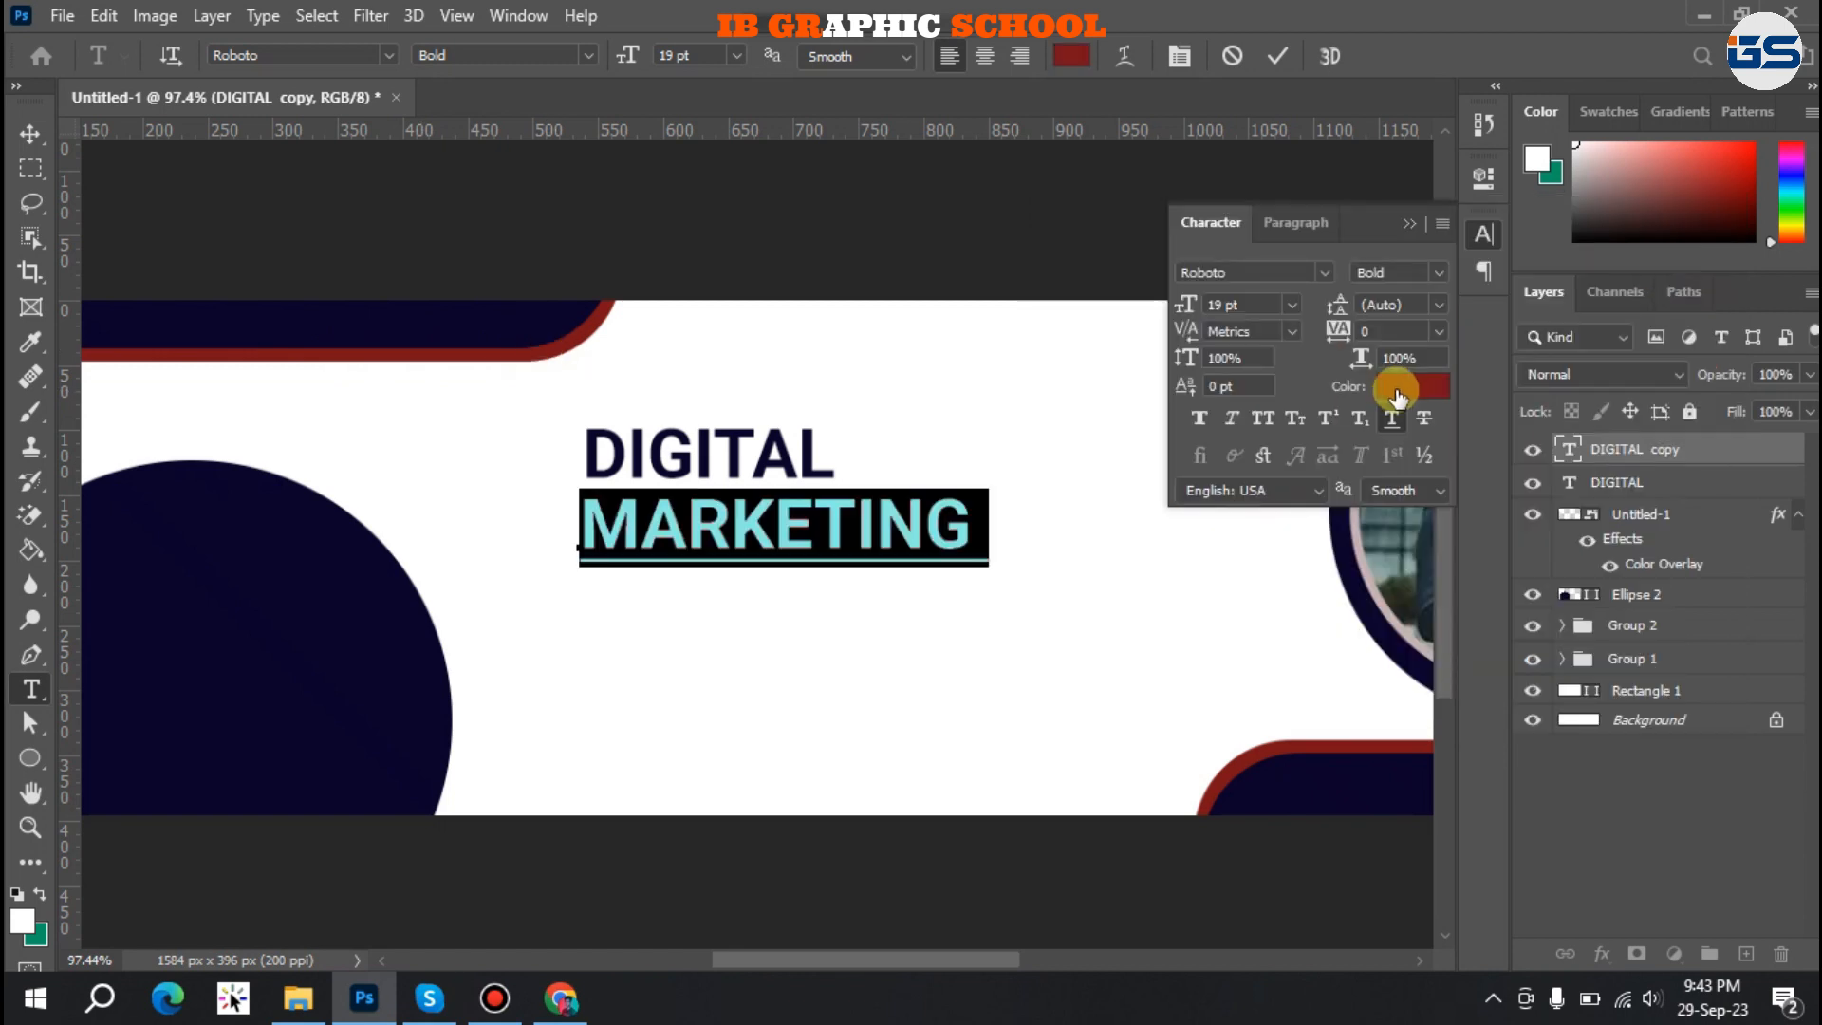
click(1411, 228)
click(31, 132)
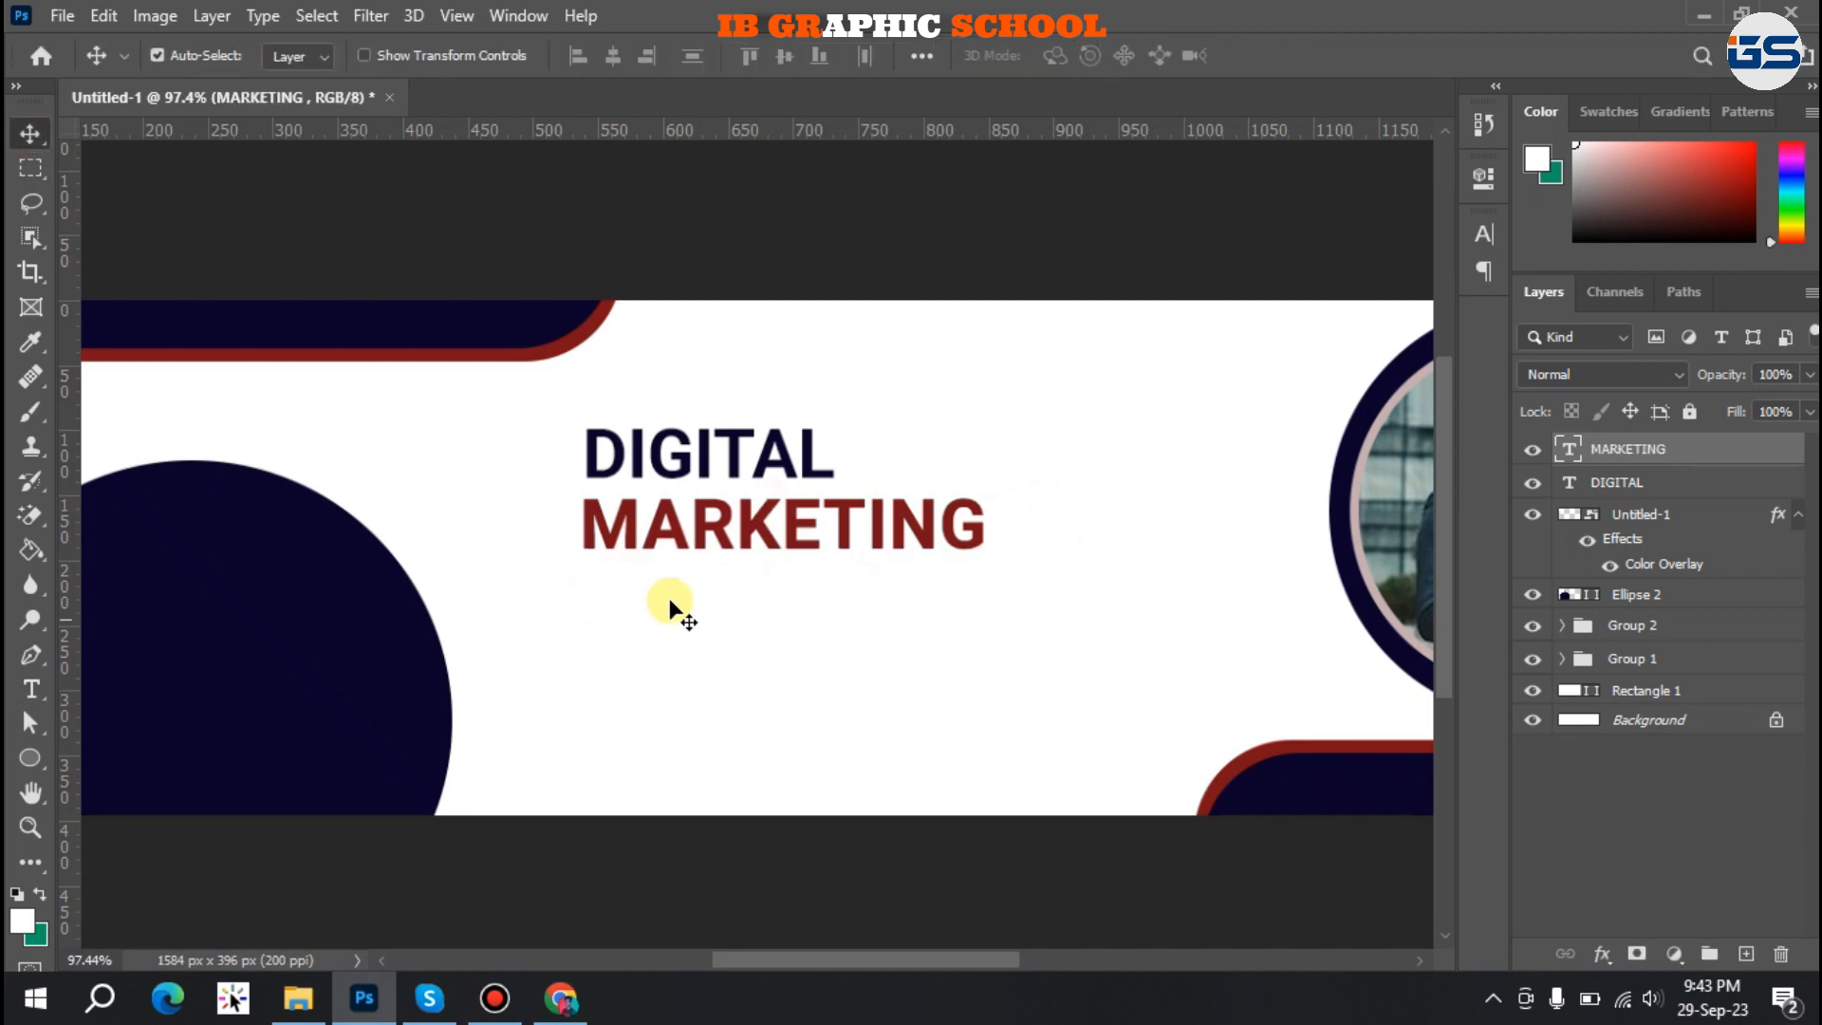
Duplicate the DIGITAL text below MARKETING and replace the copy's wording with "AGENCY".
click(705, 479)
drag(705, 479, 702, 619)
double_click(702, 618)
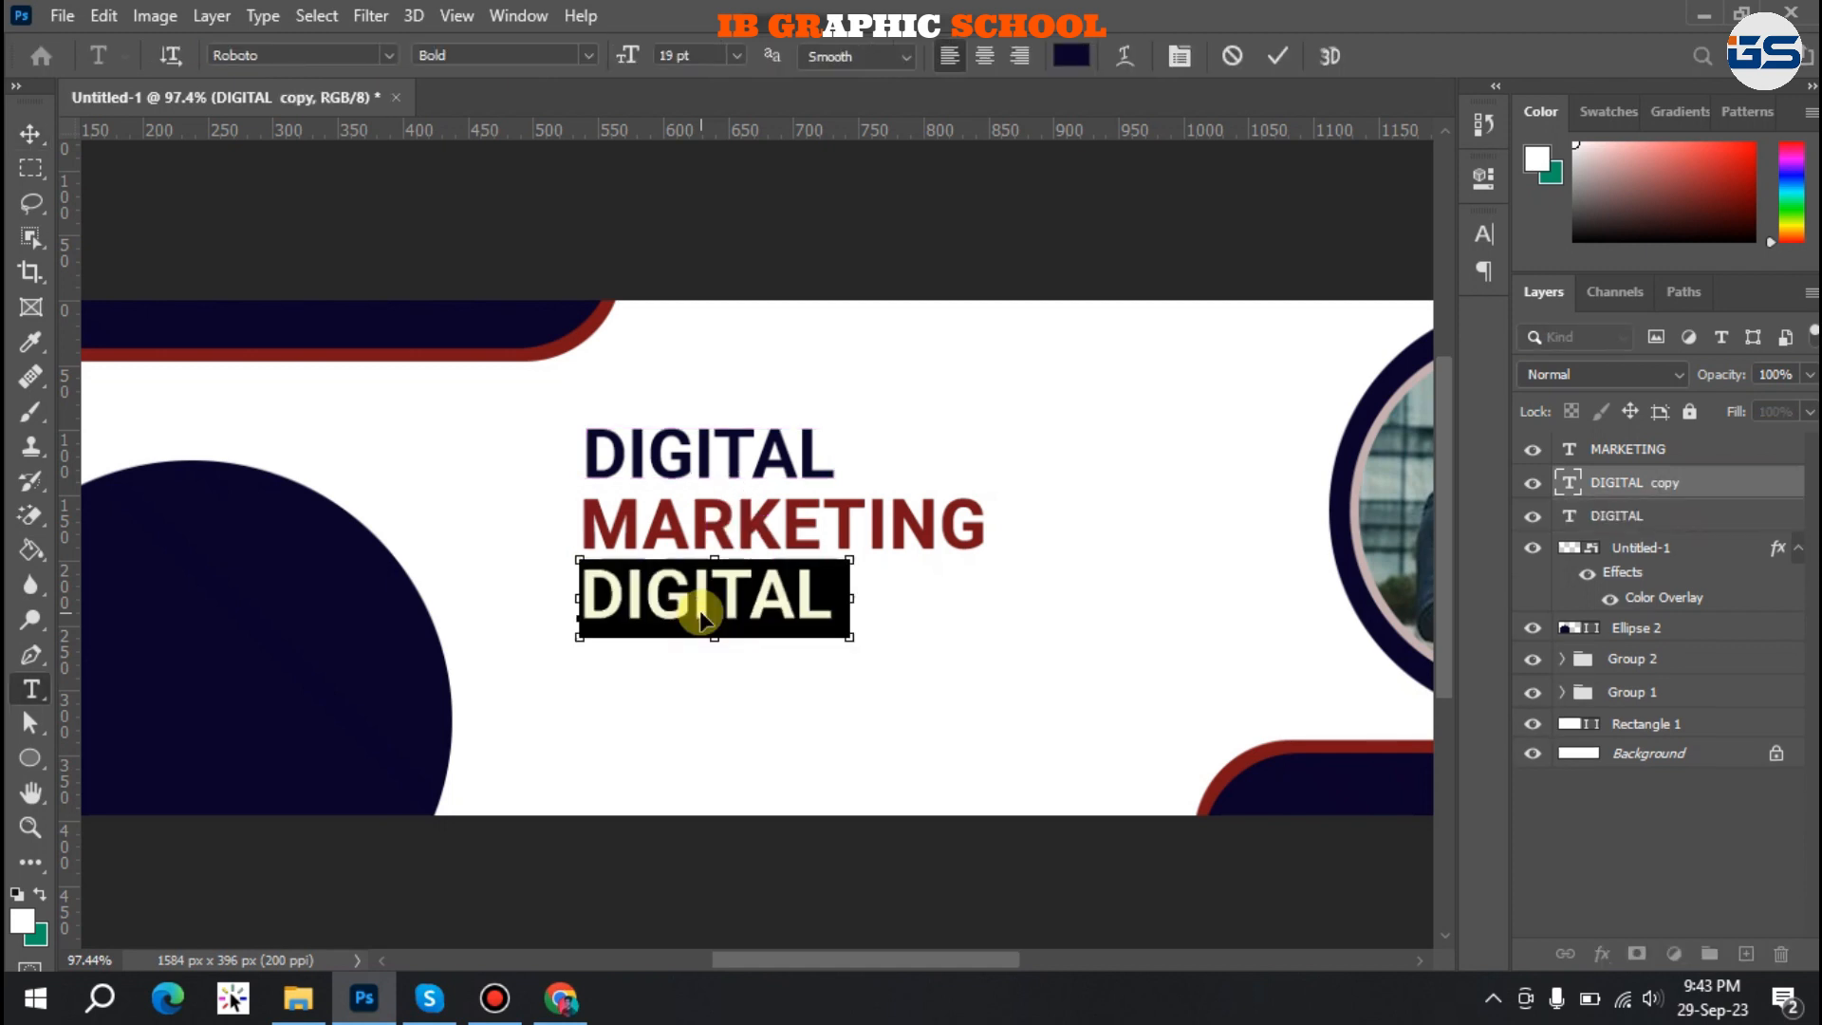
text(AGENCY)
Change the AGENCY text's font style to Regular.
double_click(672, 588)
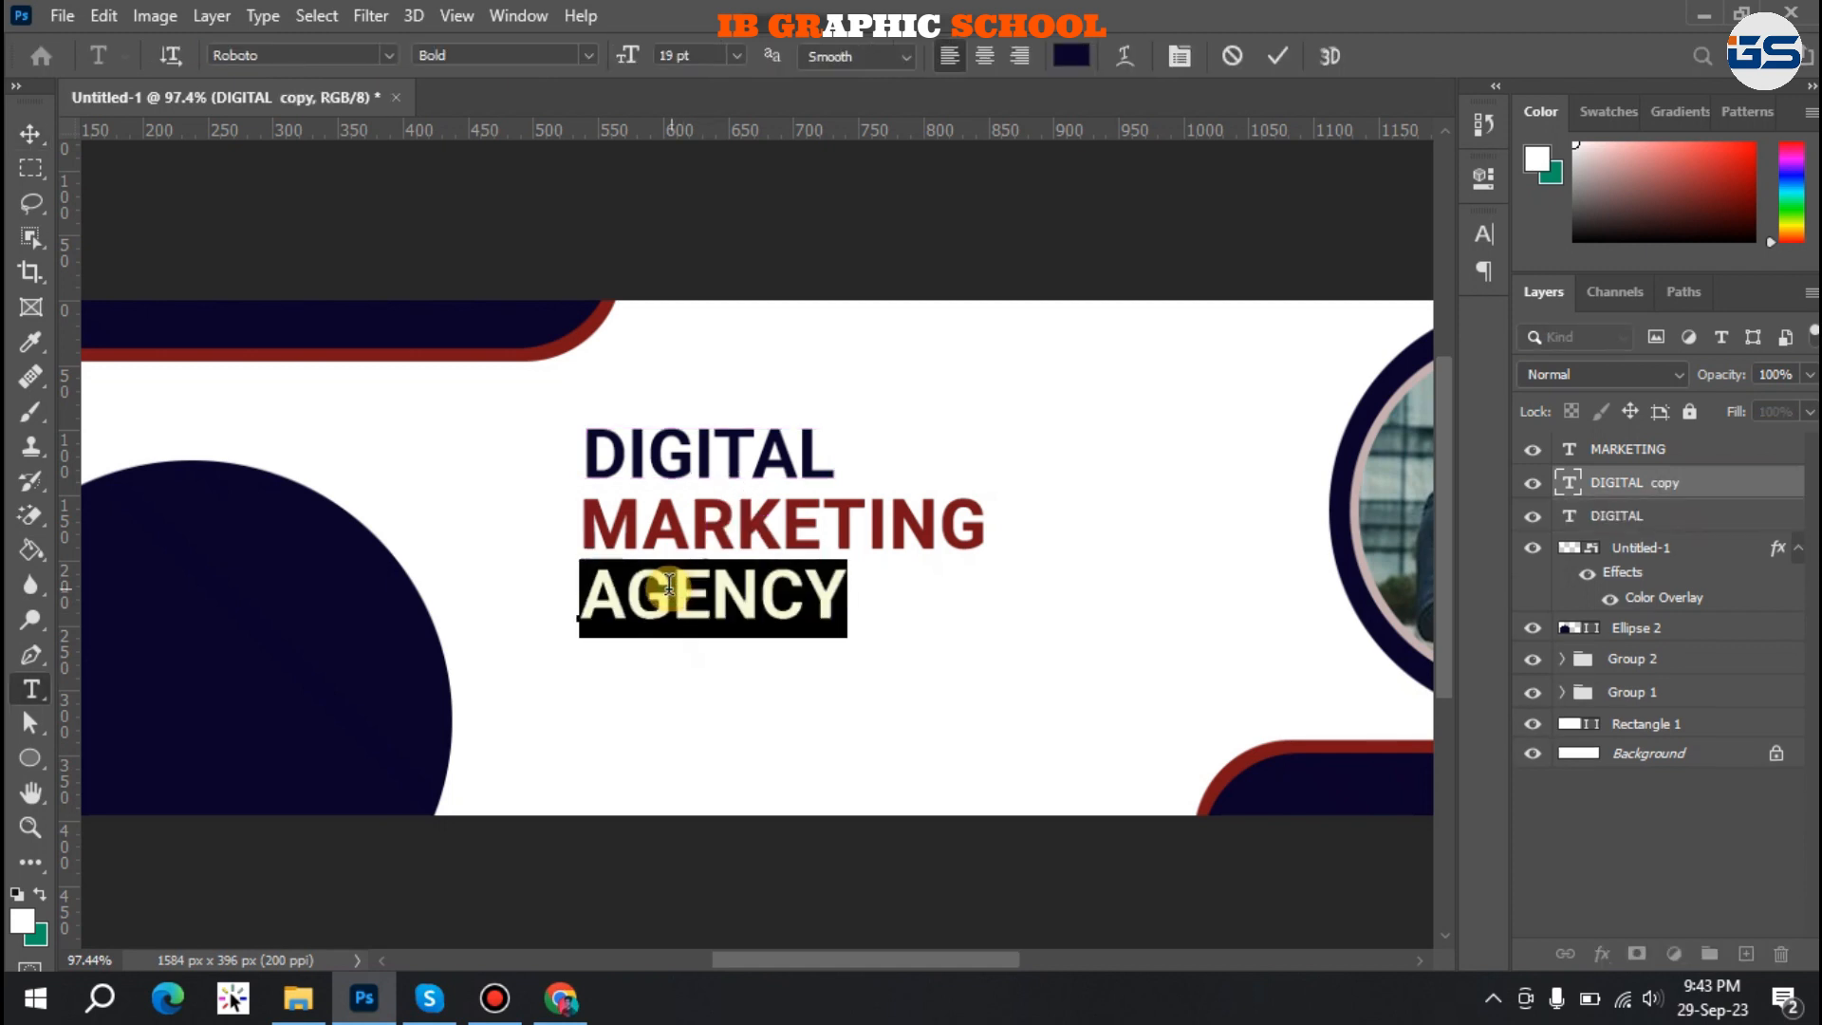
click(1477, 239)
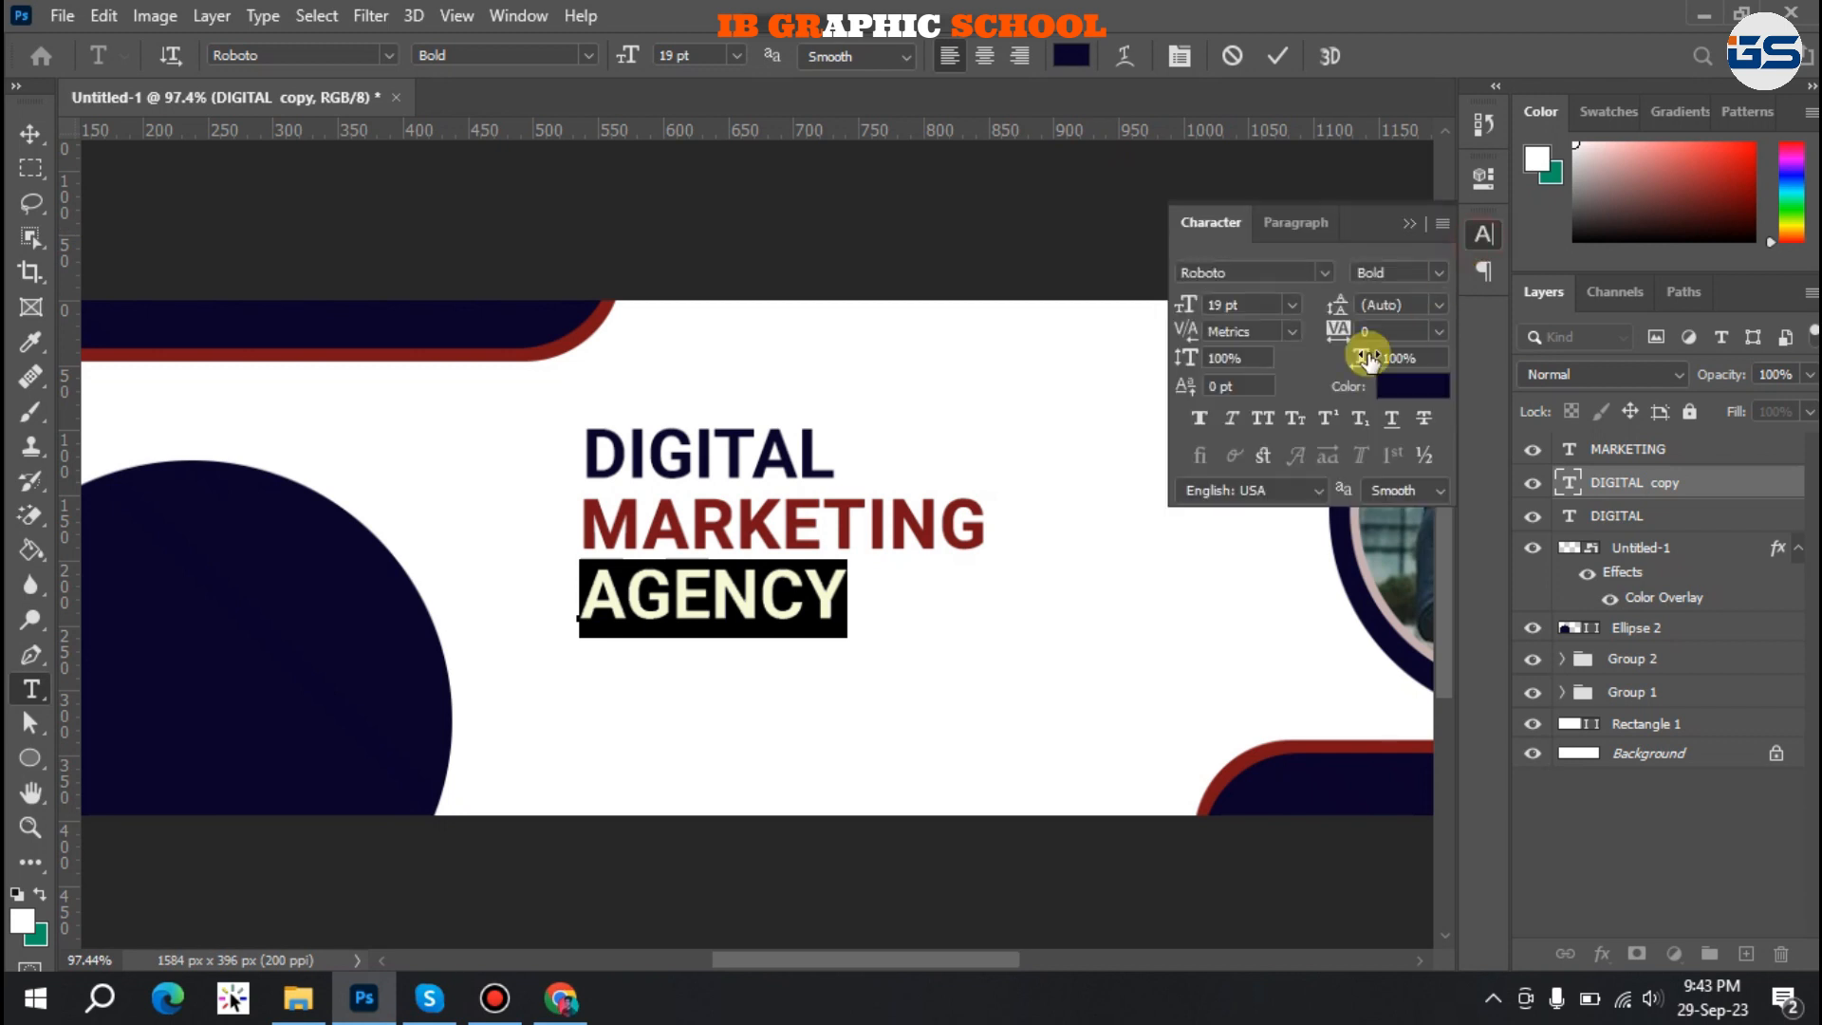
click(1433, 274)
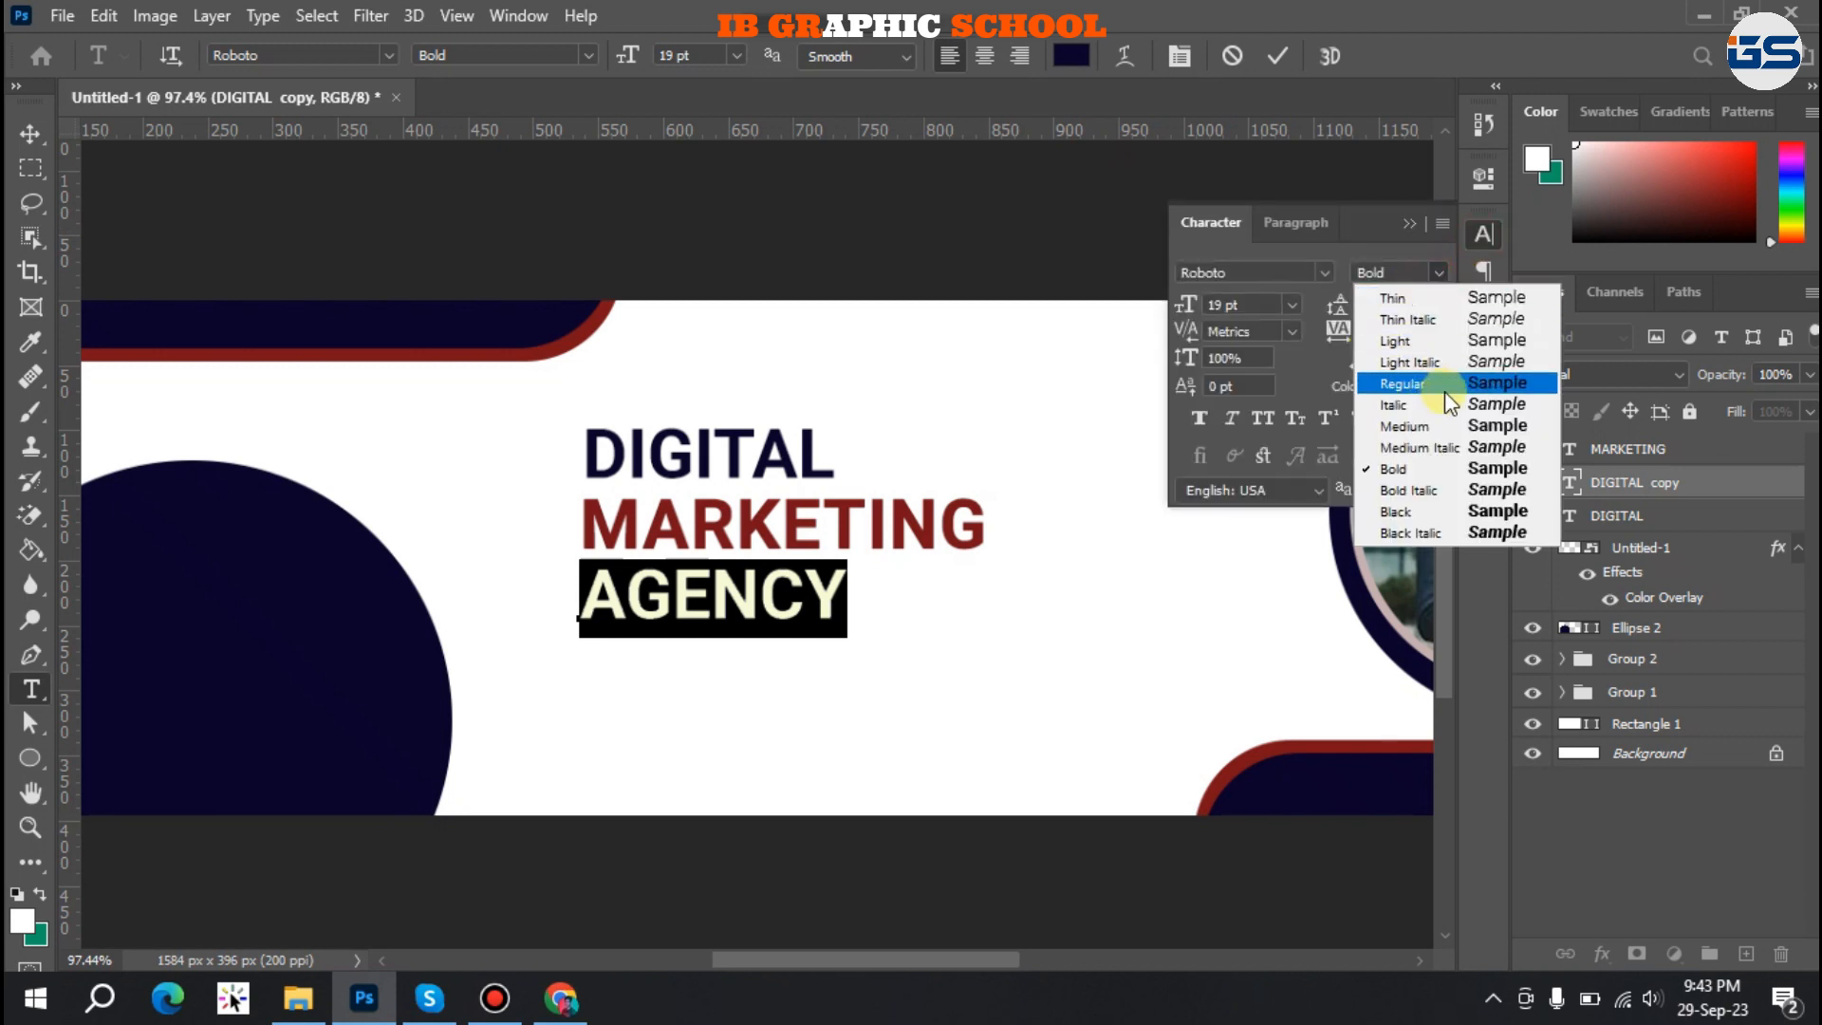
click(1483, 383)
click(711, 590)
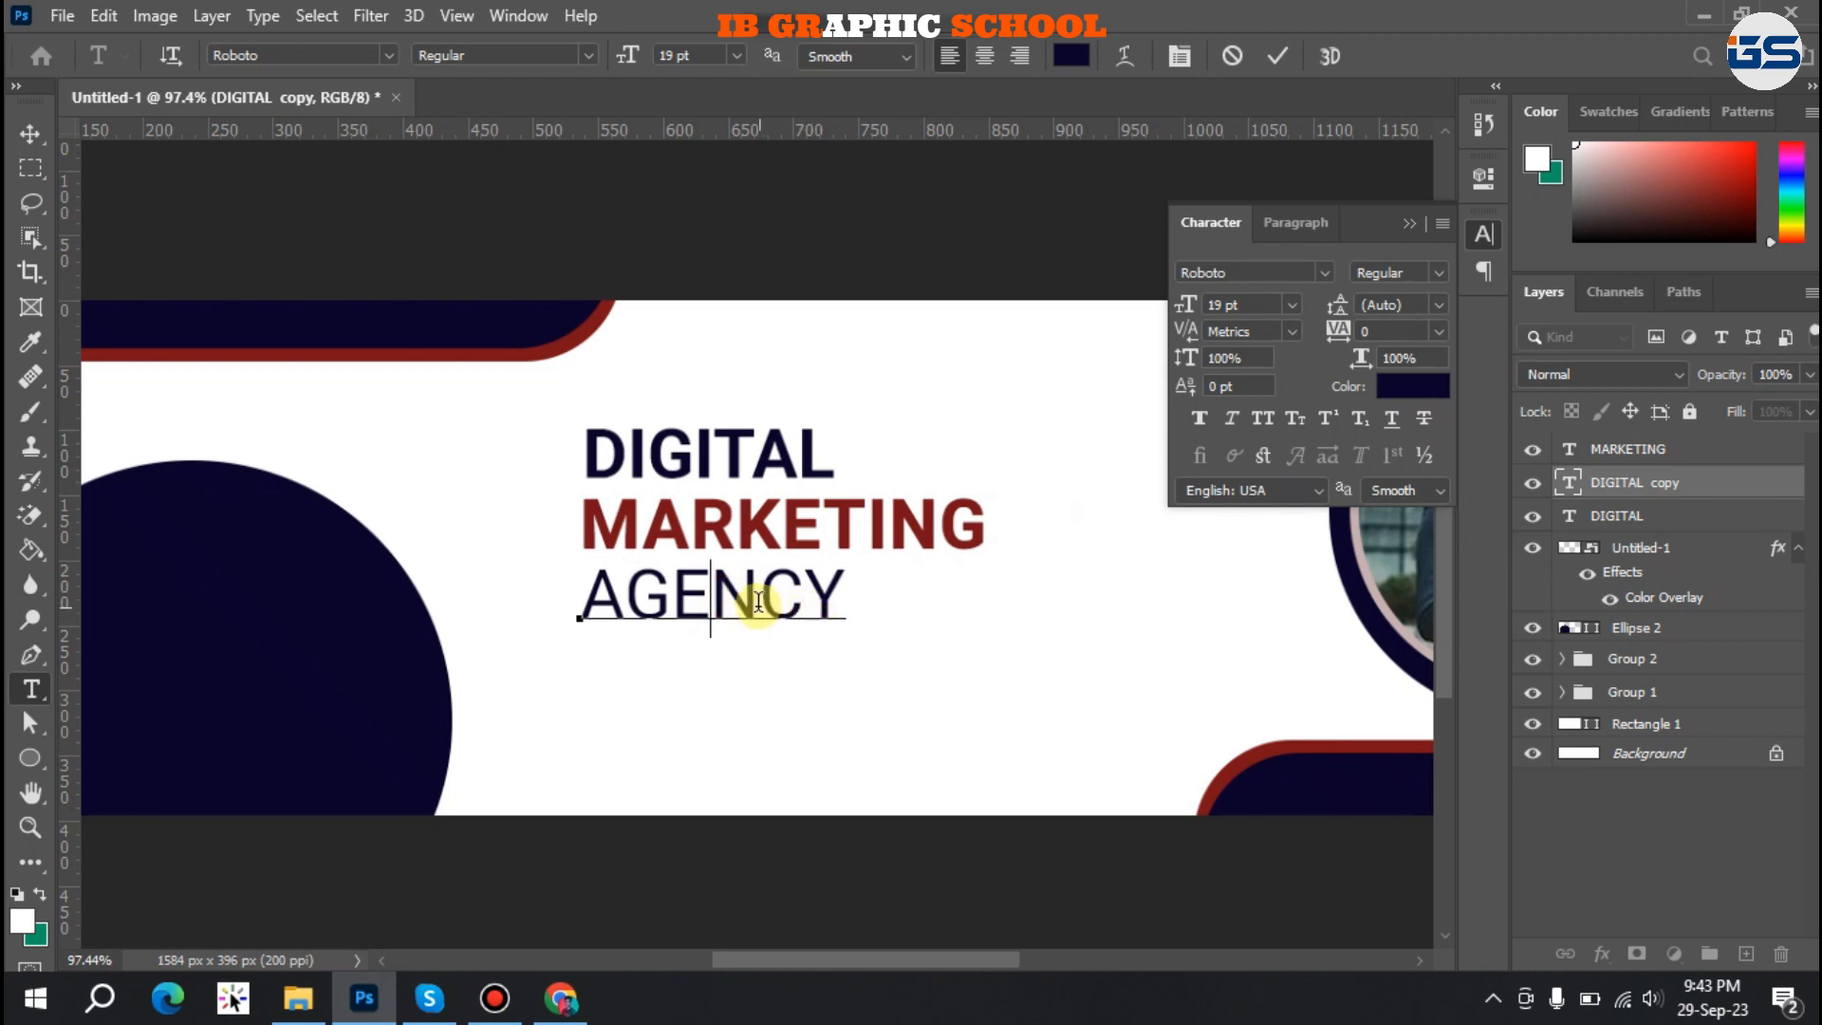
Reduce the AGENCY text's size slightly and commit the text edit.
double_click(702, 593)
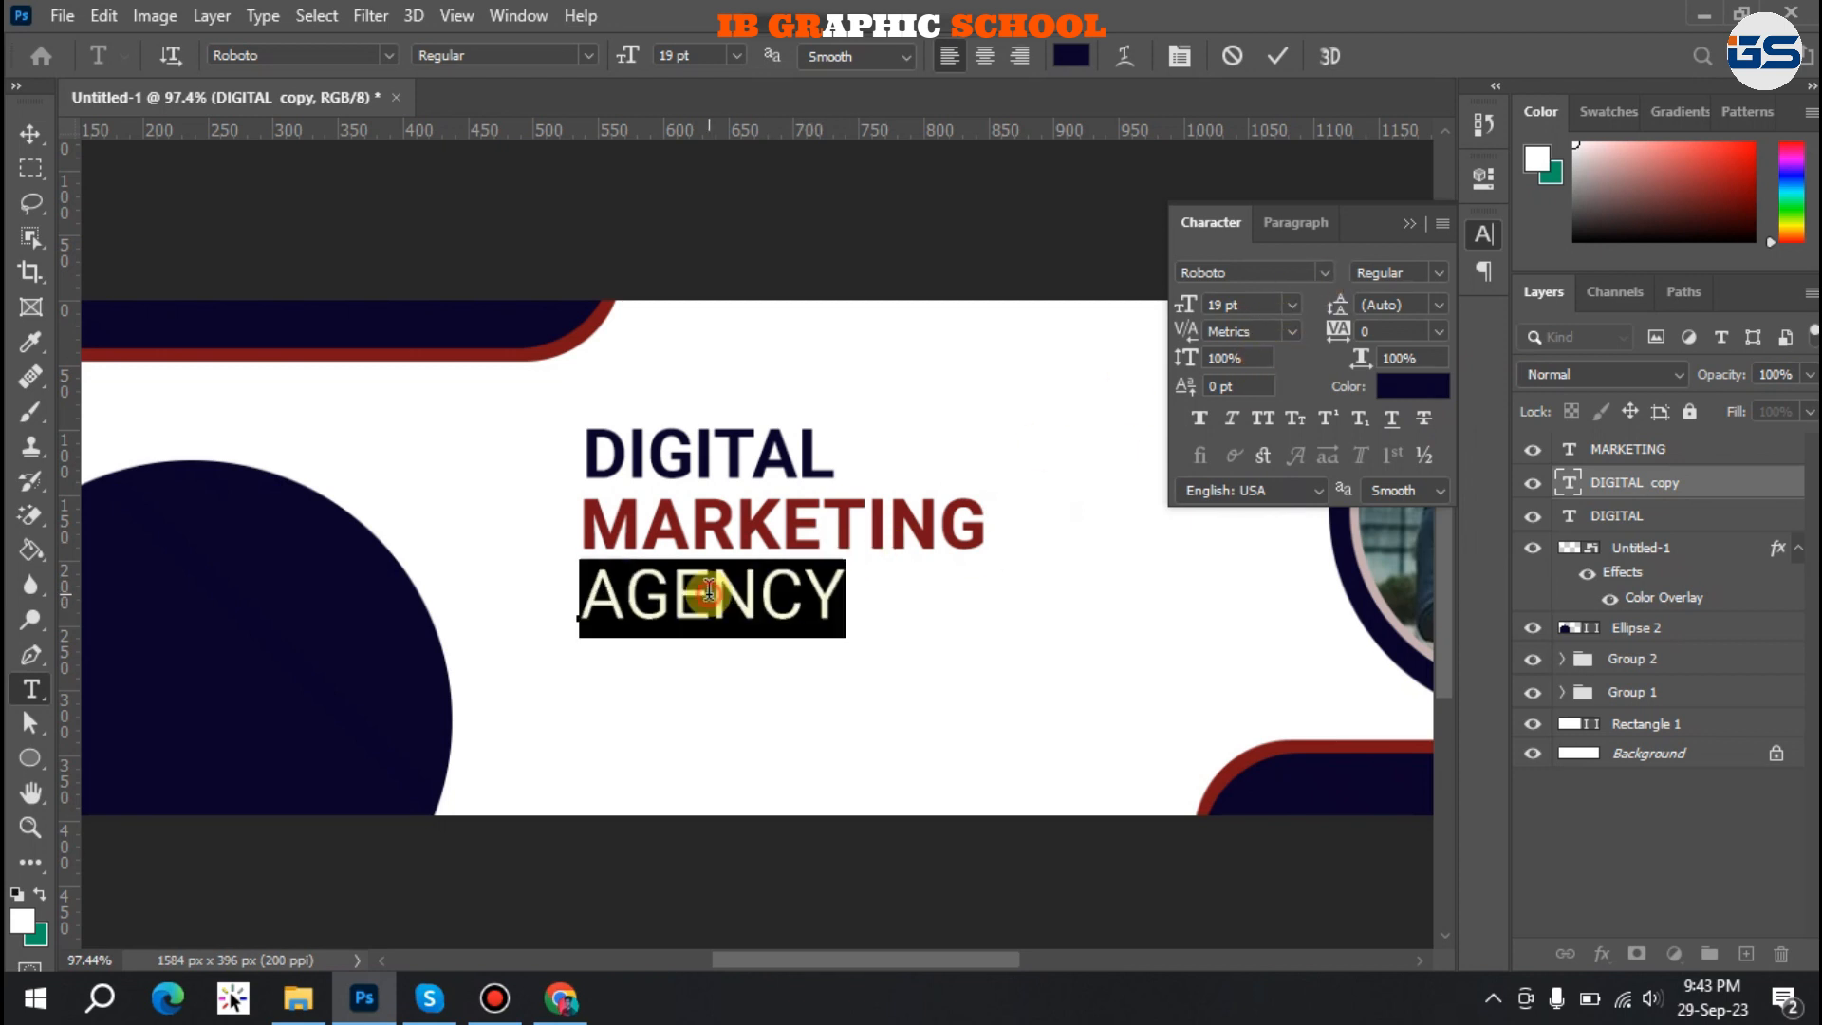
key(ctrl+Return)
key(v)
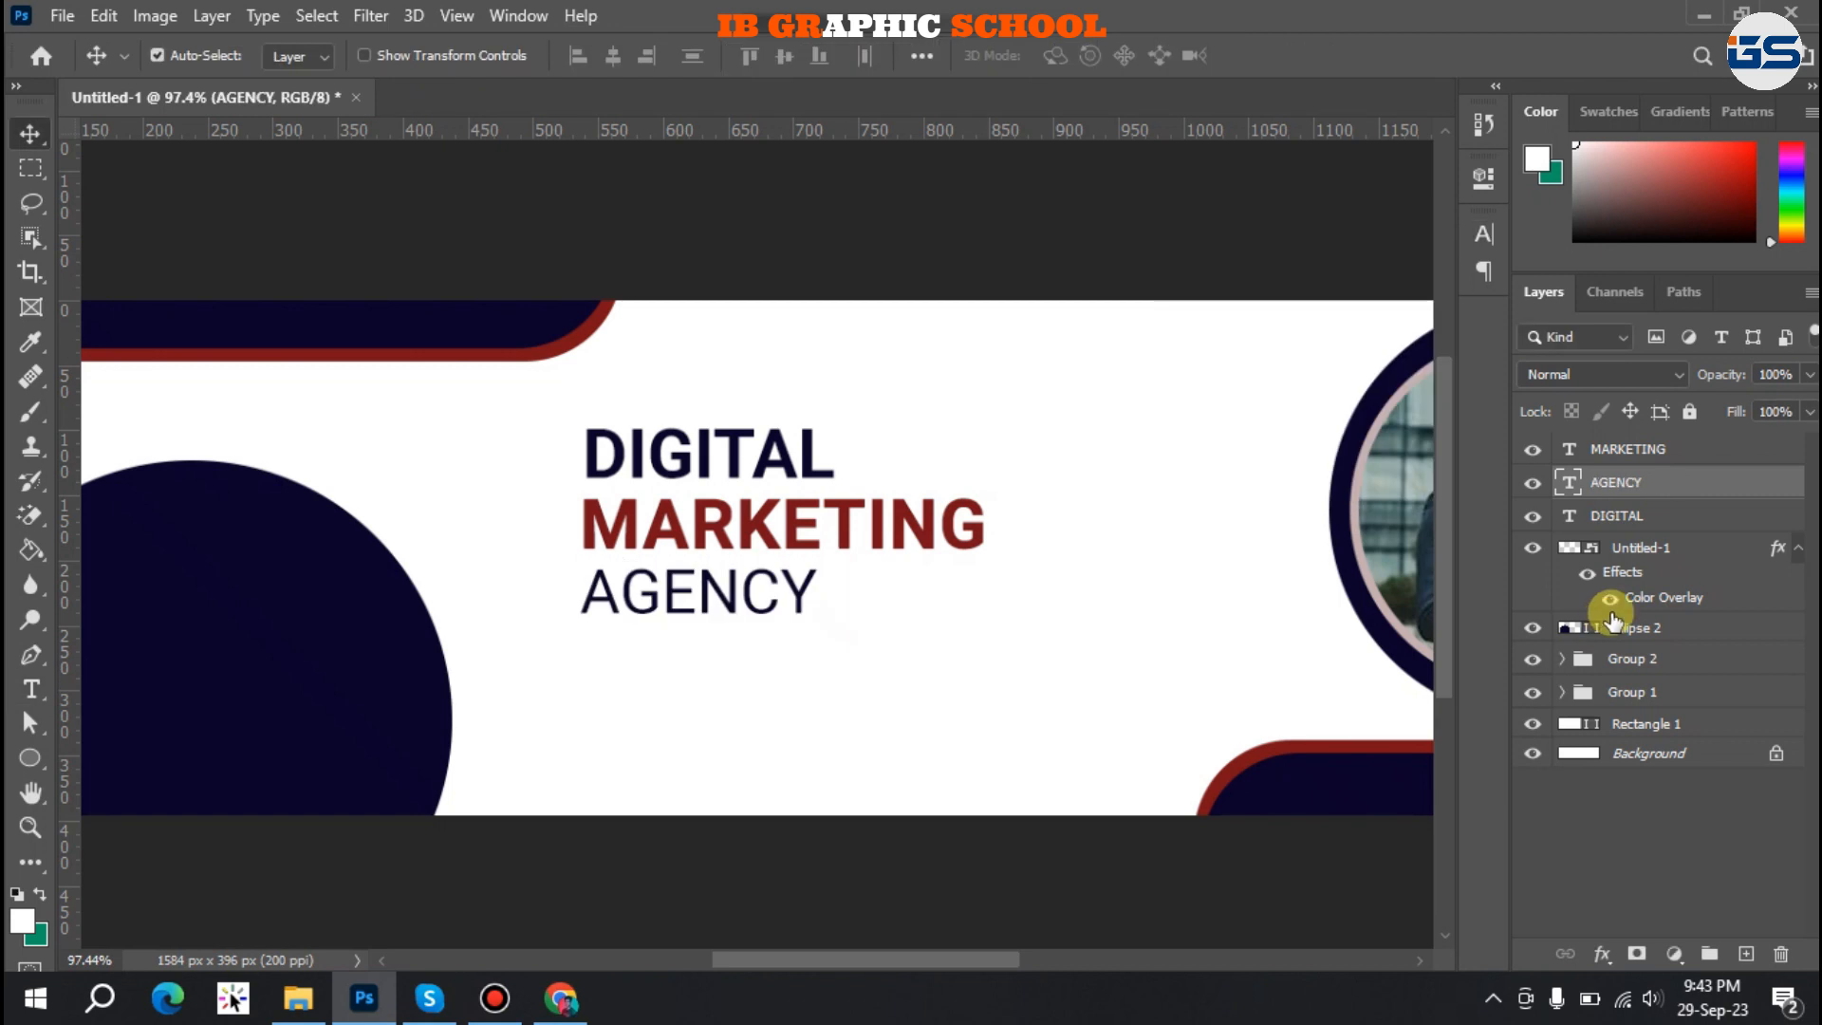
Align the DIGITAL, MARKETING and AGENCY texts by their left edges and move them left towards the navy circle.
click(1598, 525)
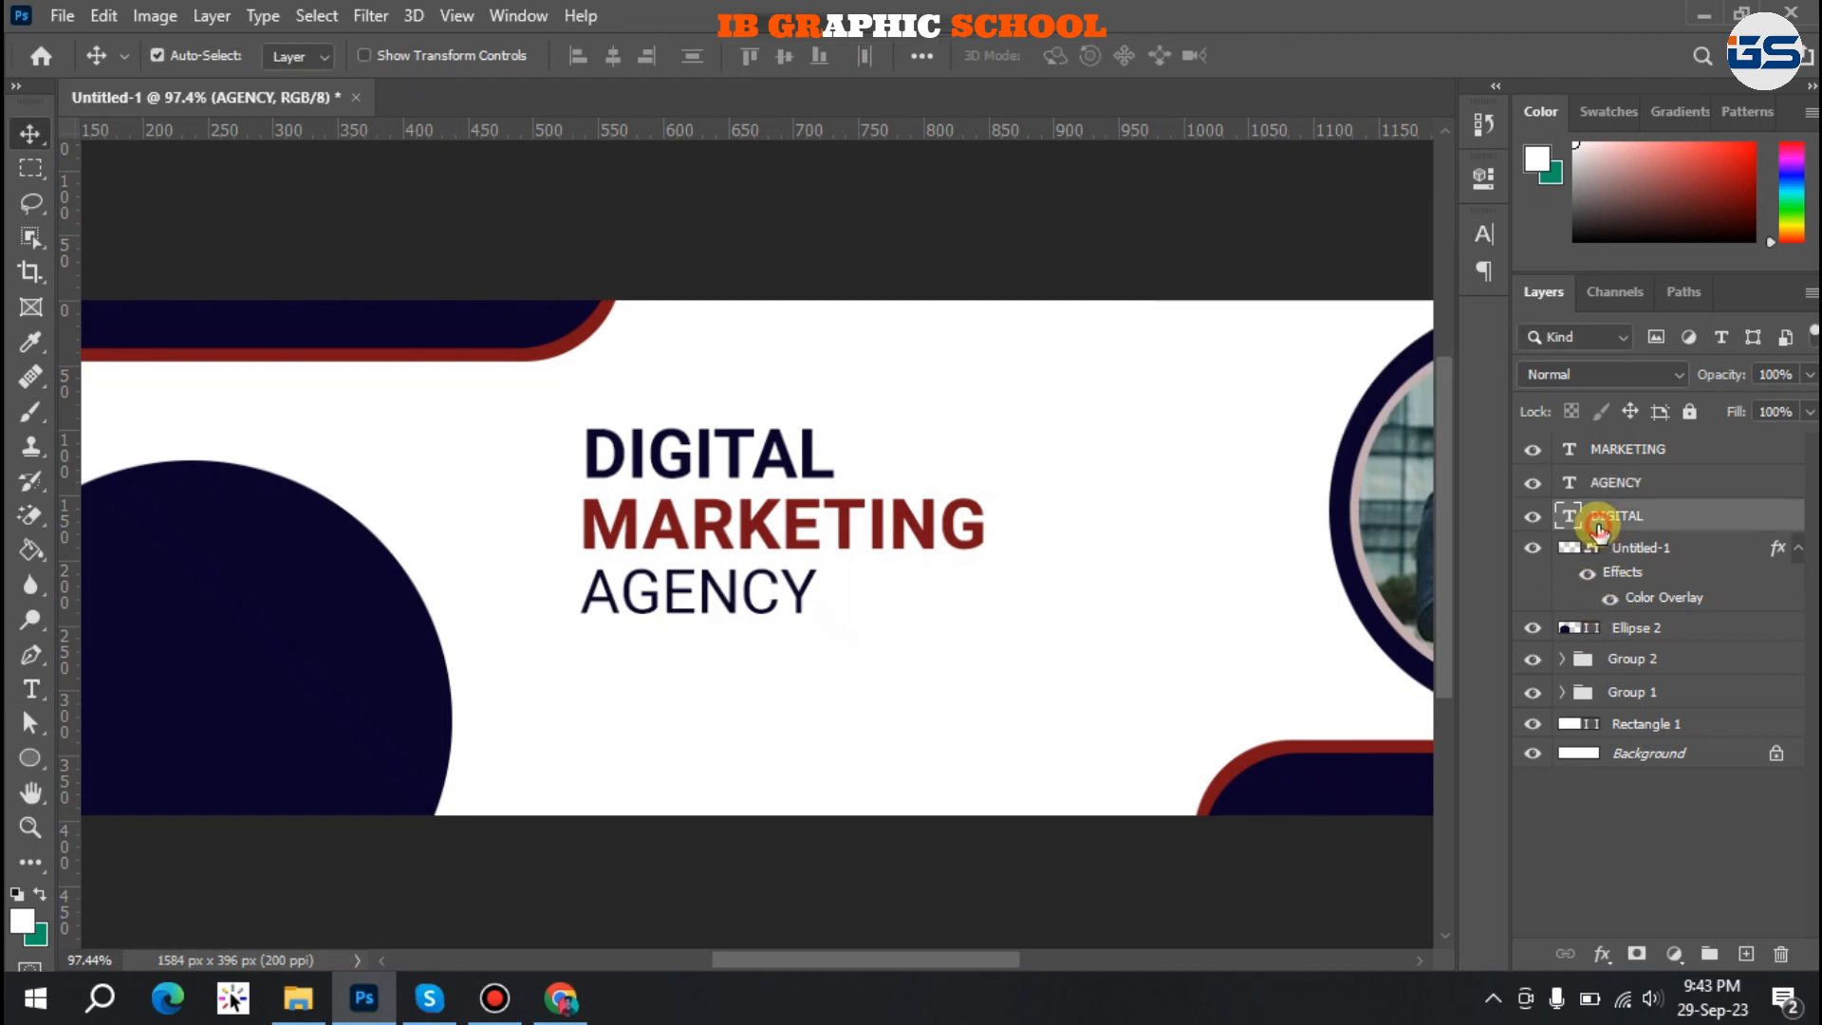
shift+click(1596, 465)
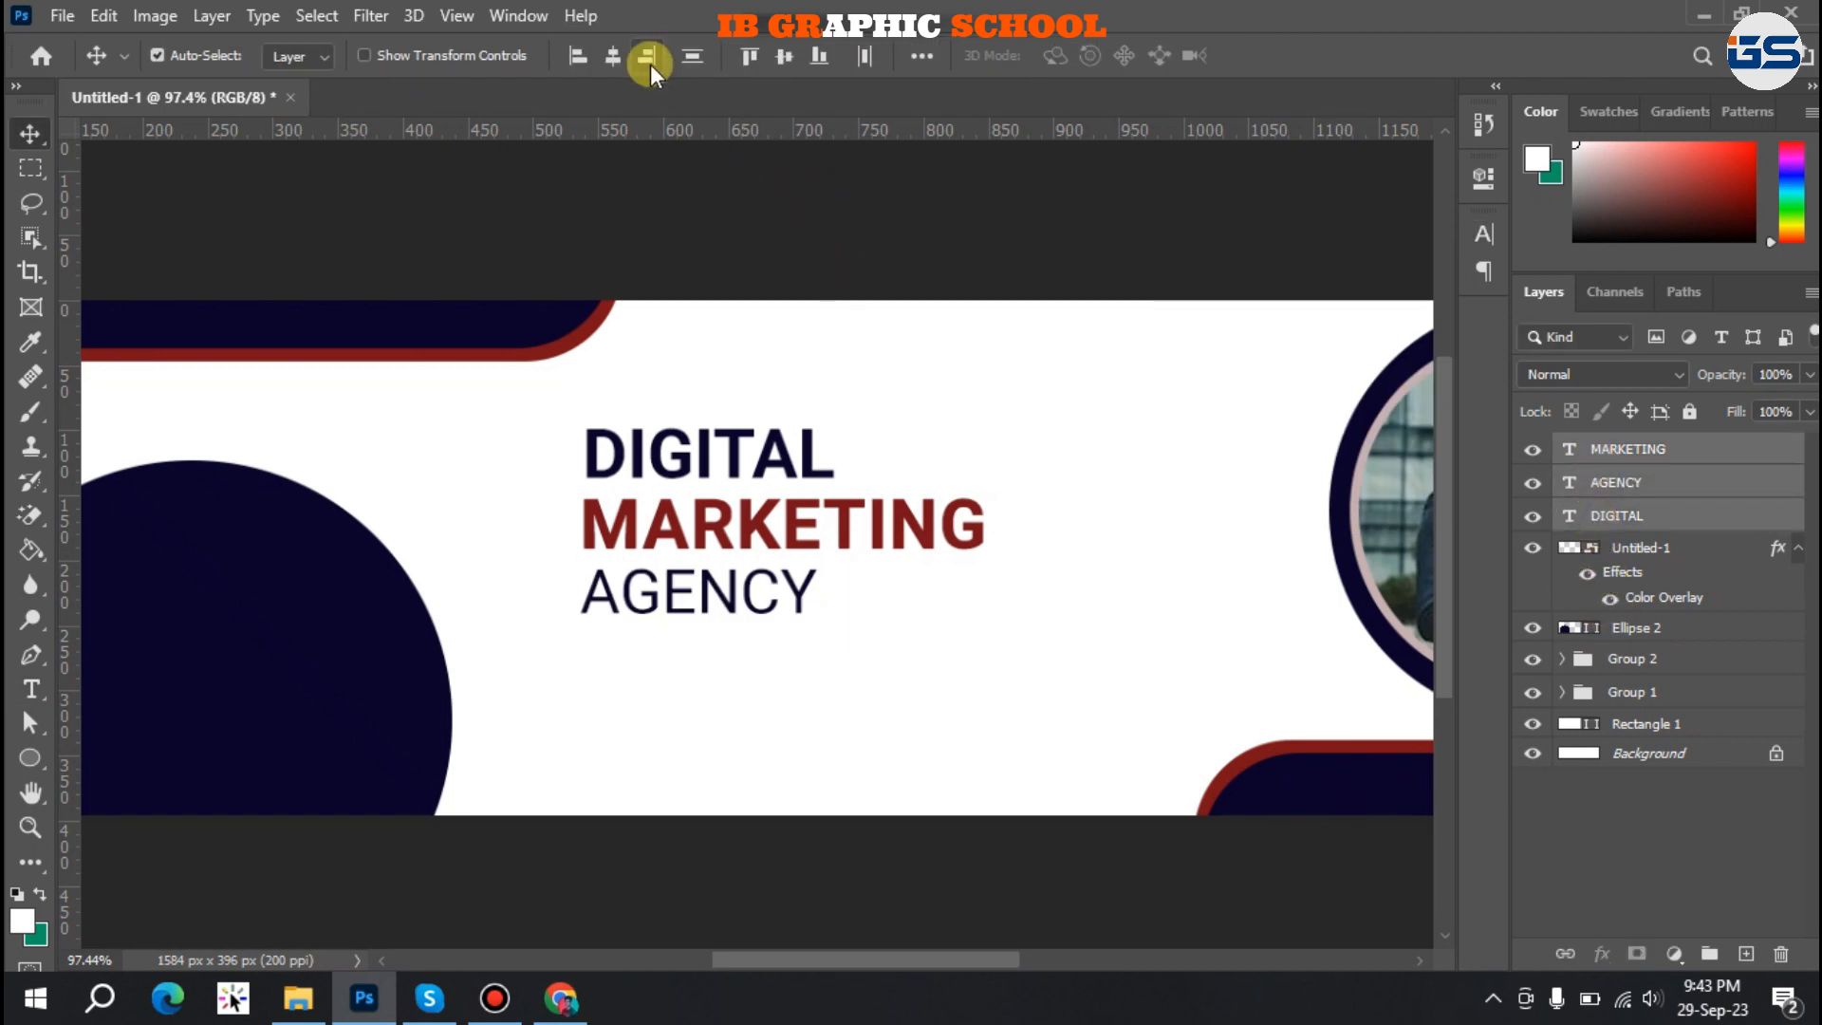
click(581, 57)
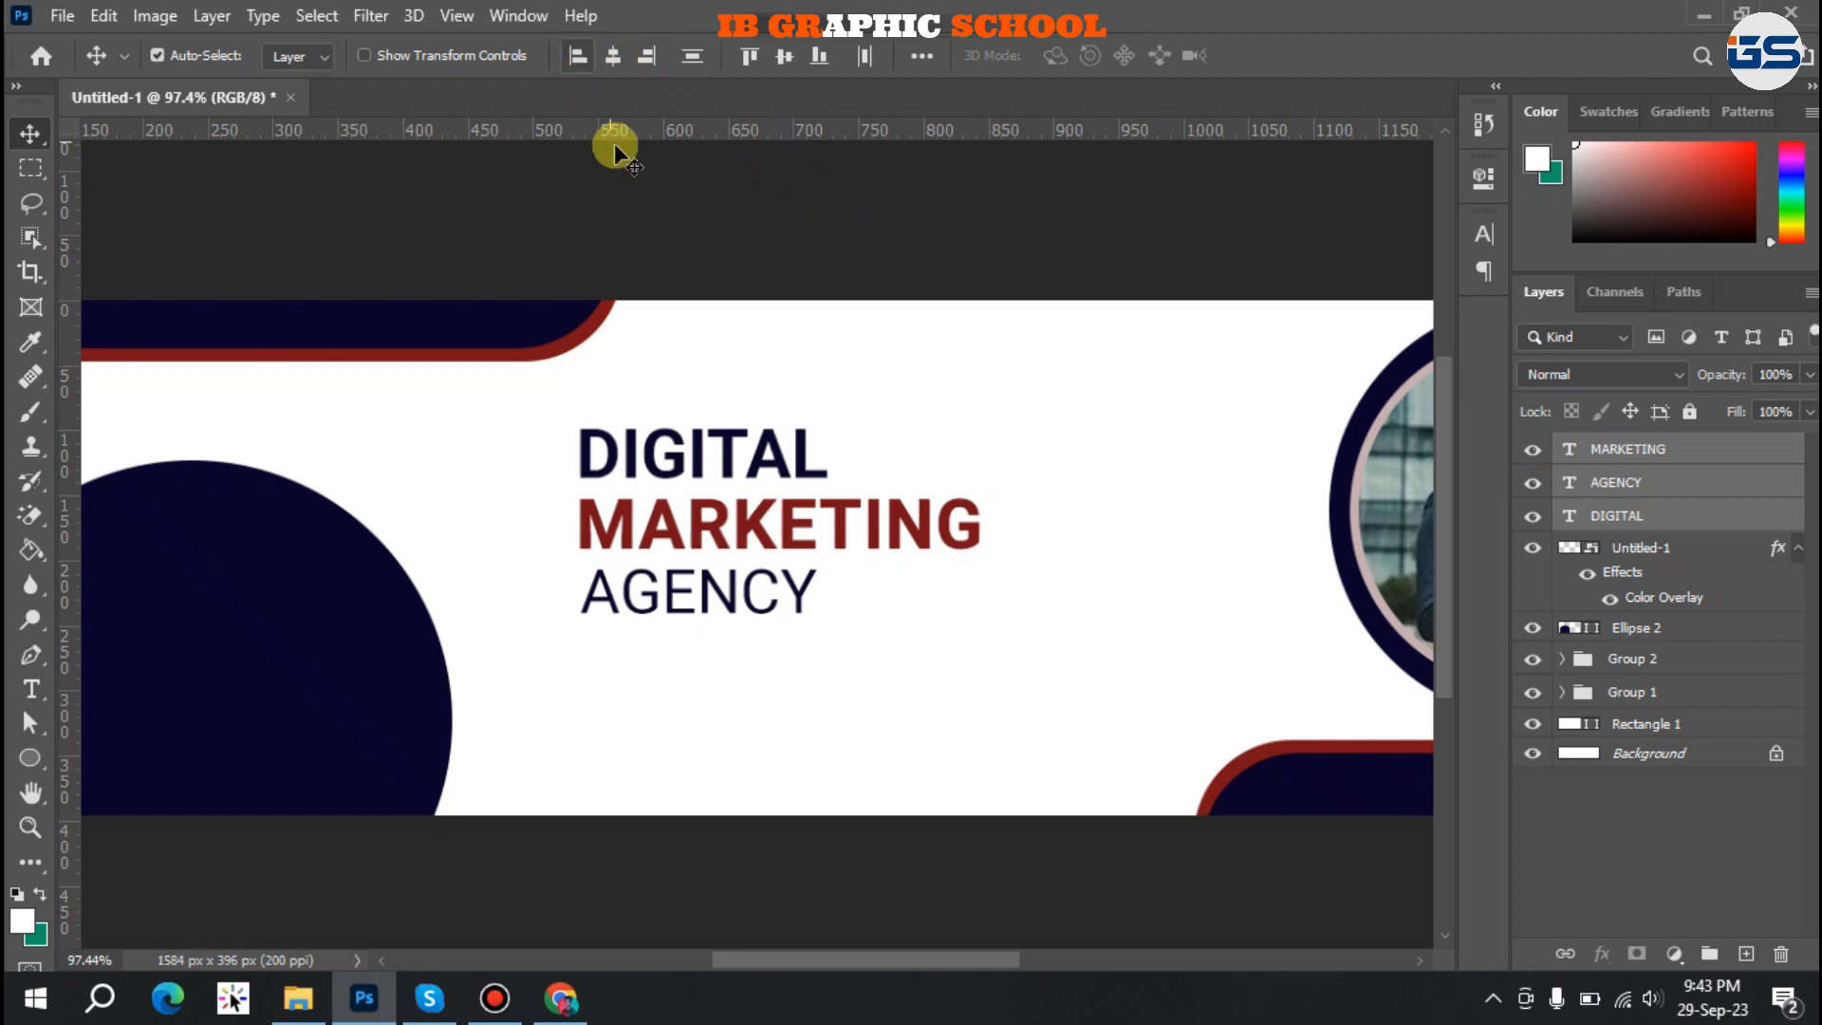
drag(1344, 328, 1268, 327)
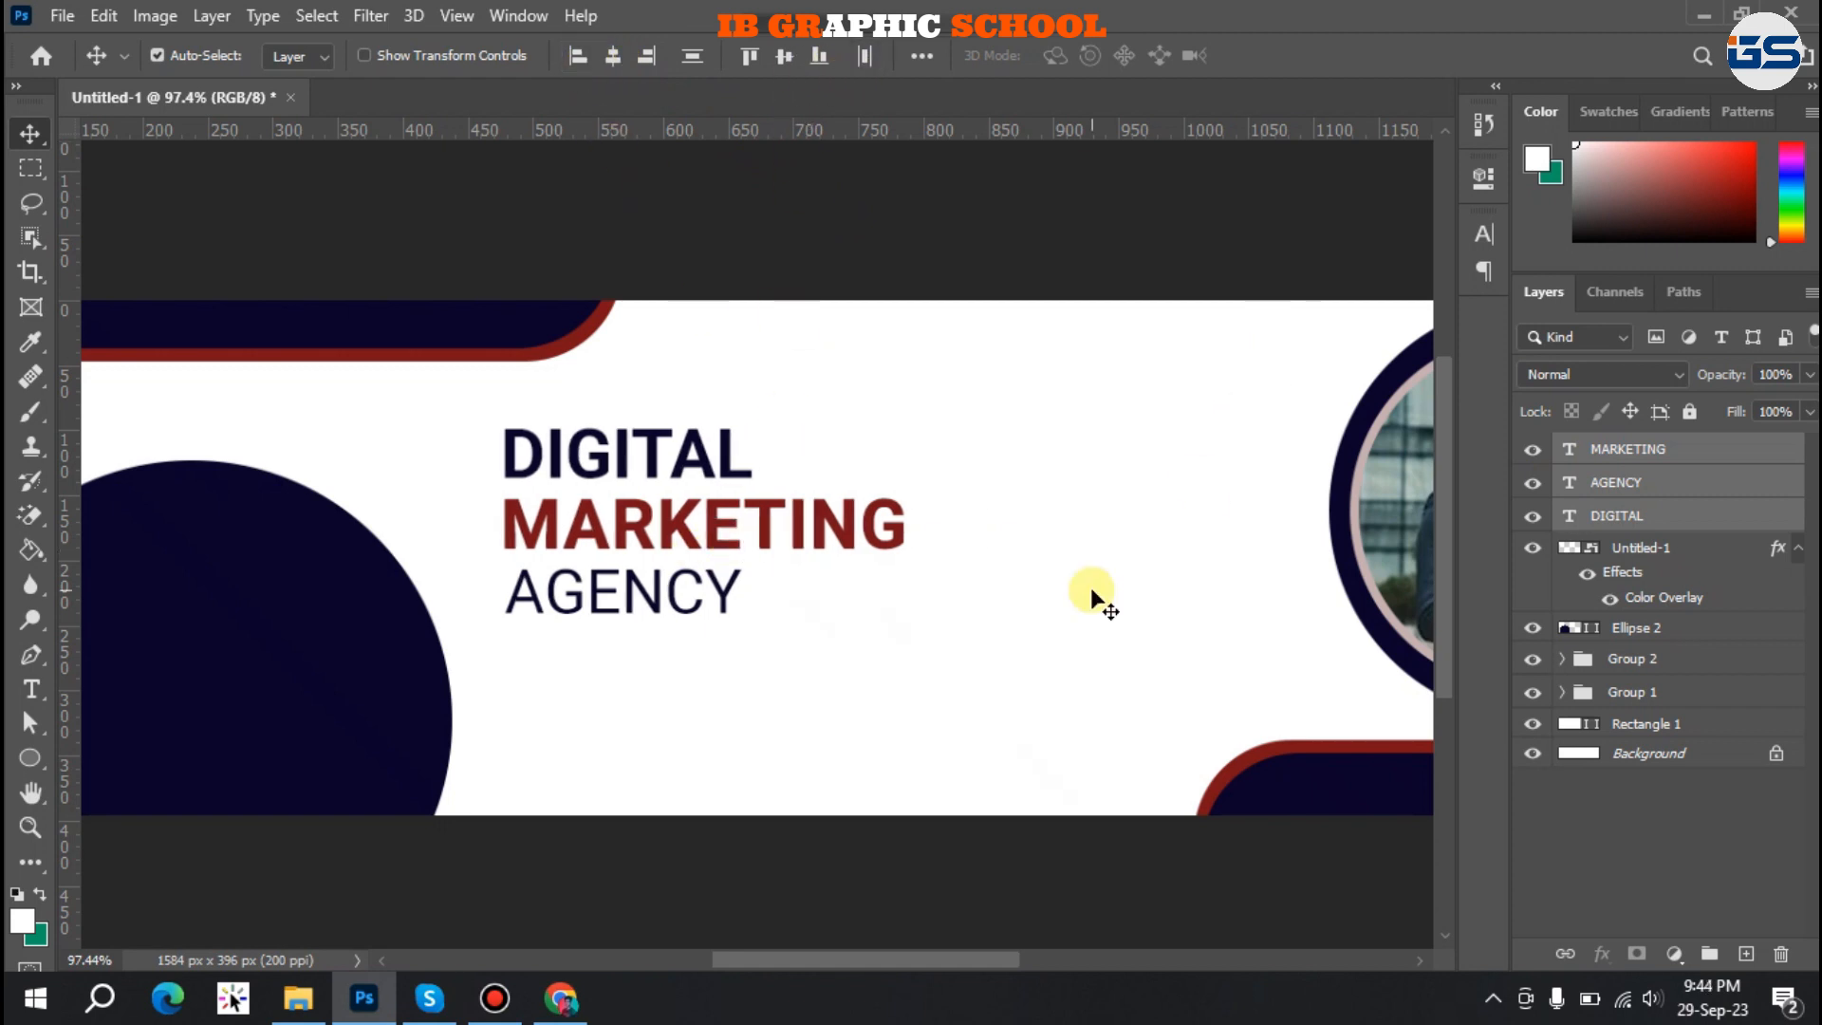
Link the three headline text layers and nudge them slightly upward.
click(1565, 952)
key(Up)
key(Up)
key(Up)
key(Up)
key(Up)
key(Up)
key(Up)
key(Up)
key(Up)
key(Up)
key(Up)
key(Up)
key(Up)
key(Up)
key(Up)
key(Up)
key(Up)
key(Up)
key(Up)
key(Up)
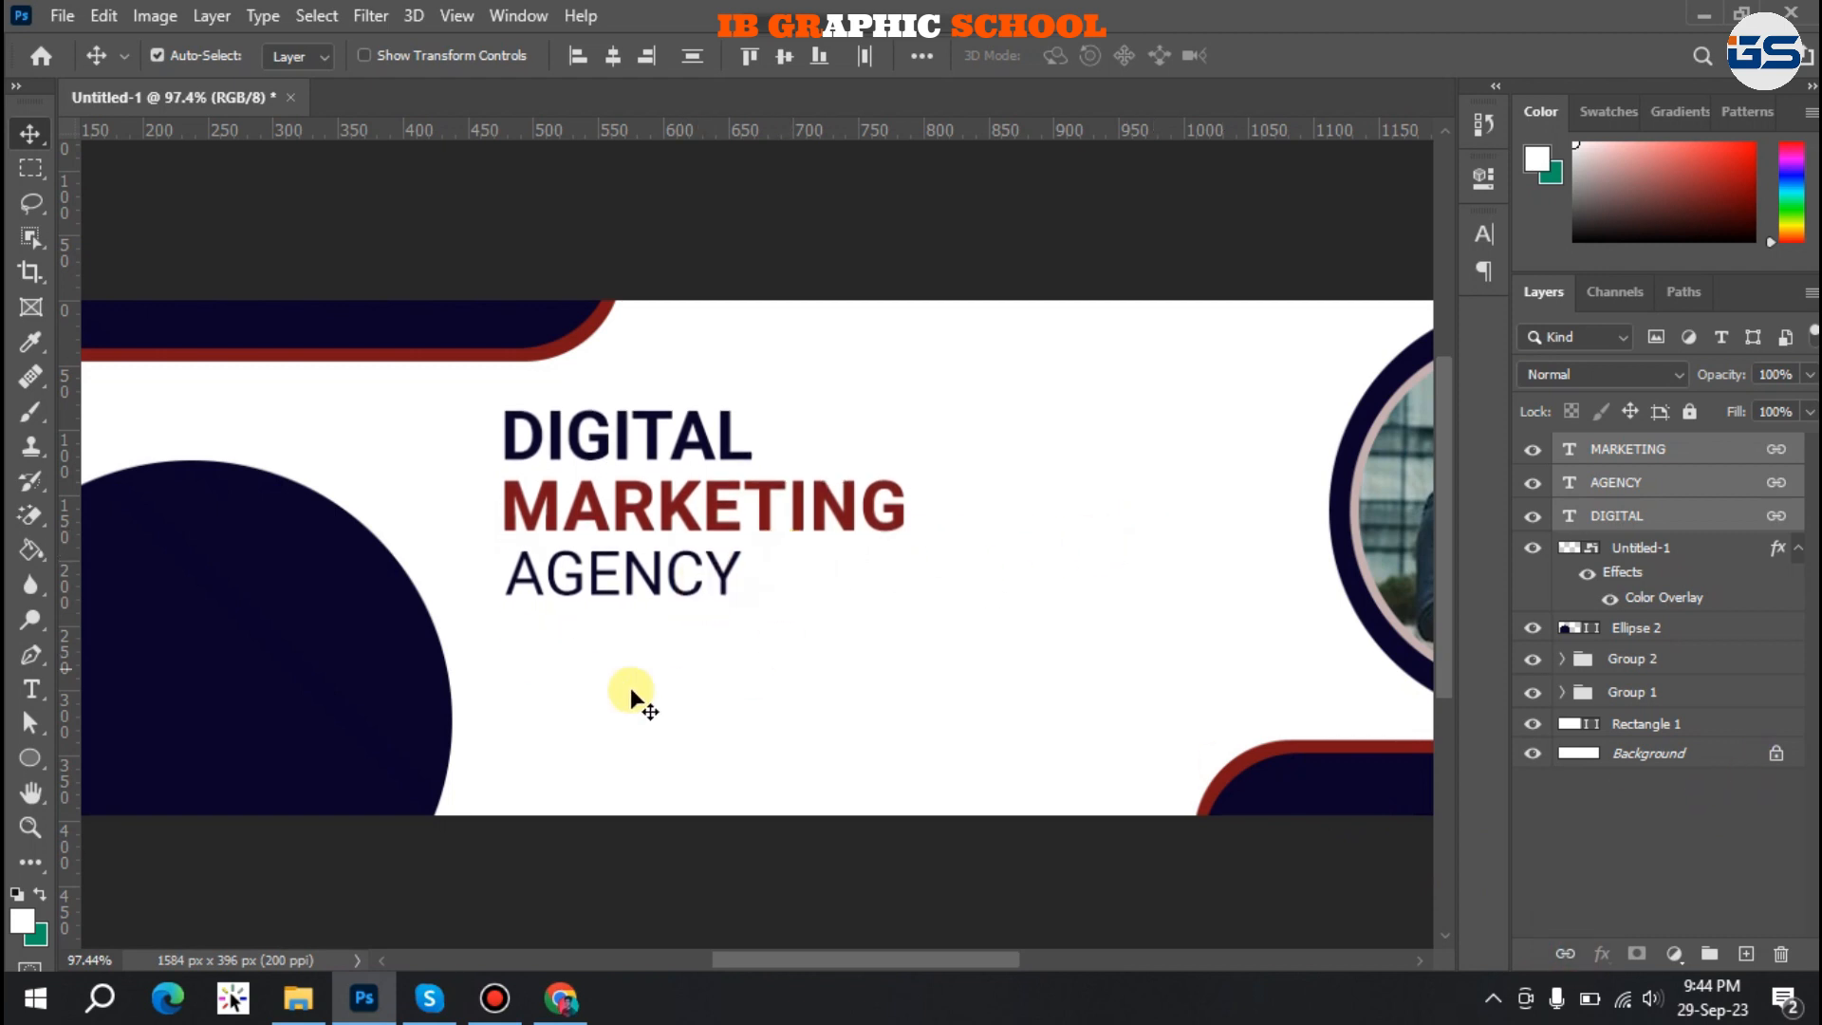
Add the text "Lorem Ipsum is simply dummy text of the printing and typesetting industry." below AGENCY.
click(31, 689)
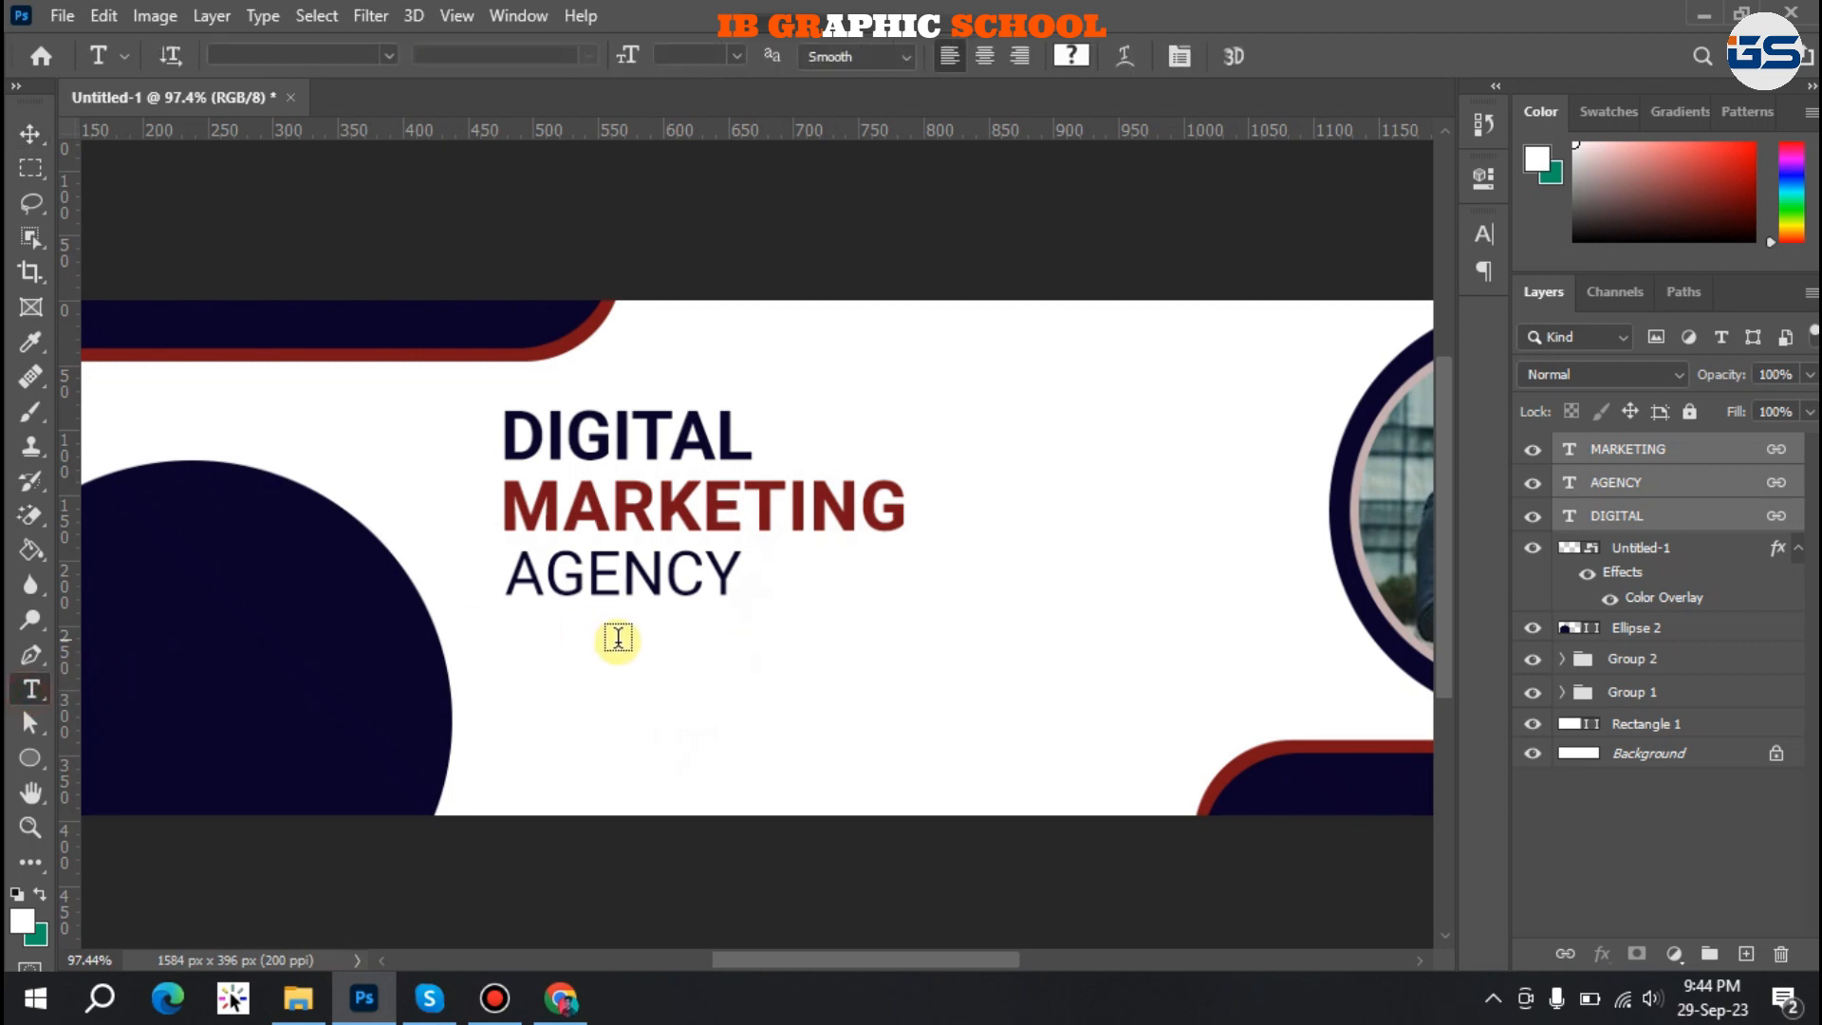
click(541, 652)
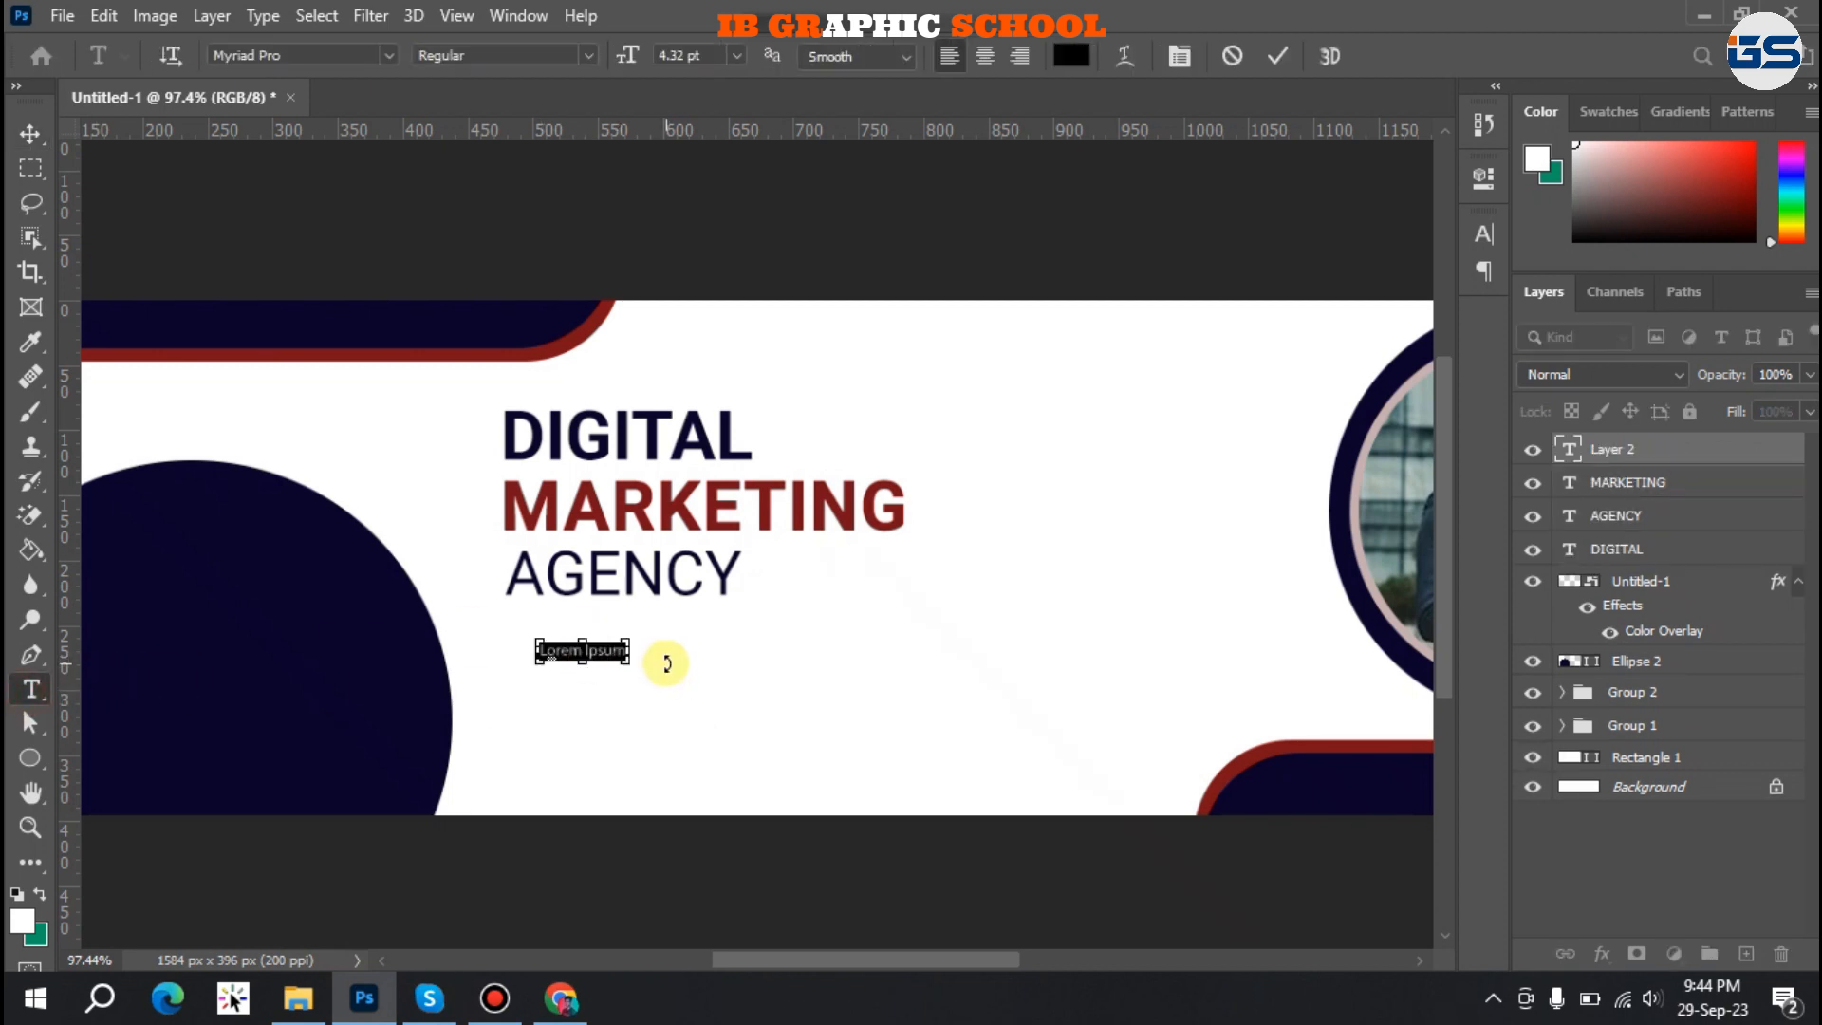
text(Lorem Ipsum is simply dummy text of the printing and typesetting industry.)
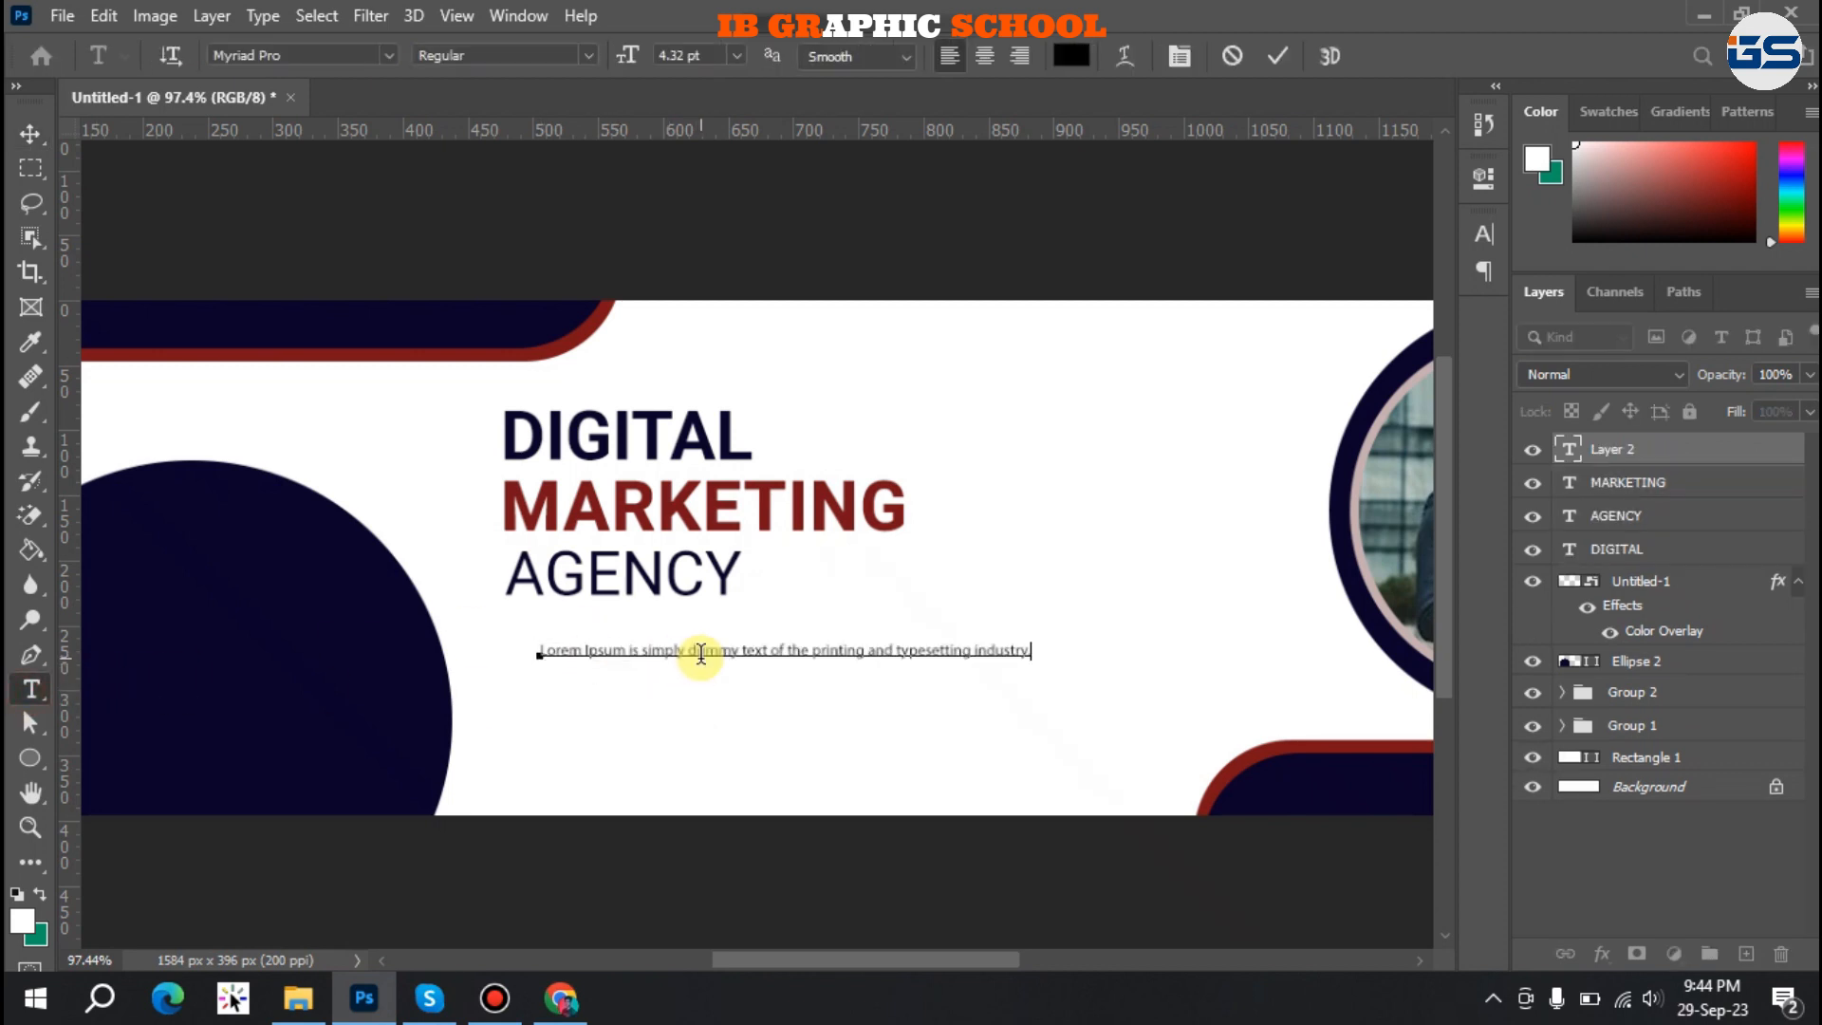
Set the Lorem Ipsum text to 9 pt and keep its colour black #000000.
triple_click(797, 649)
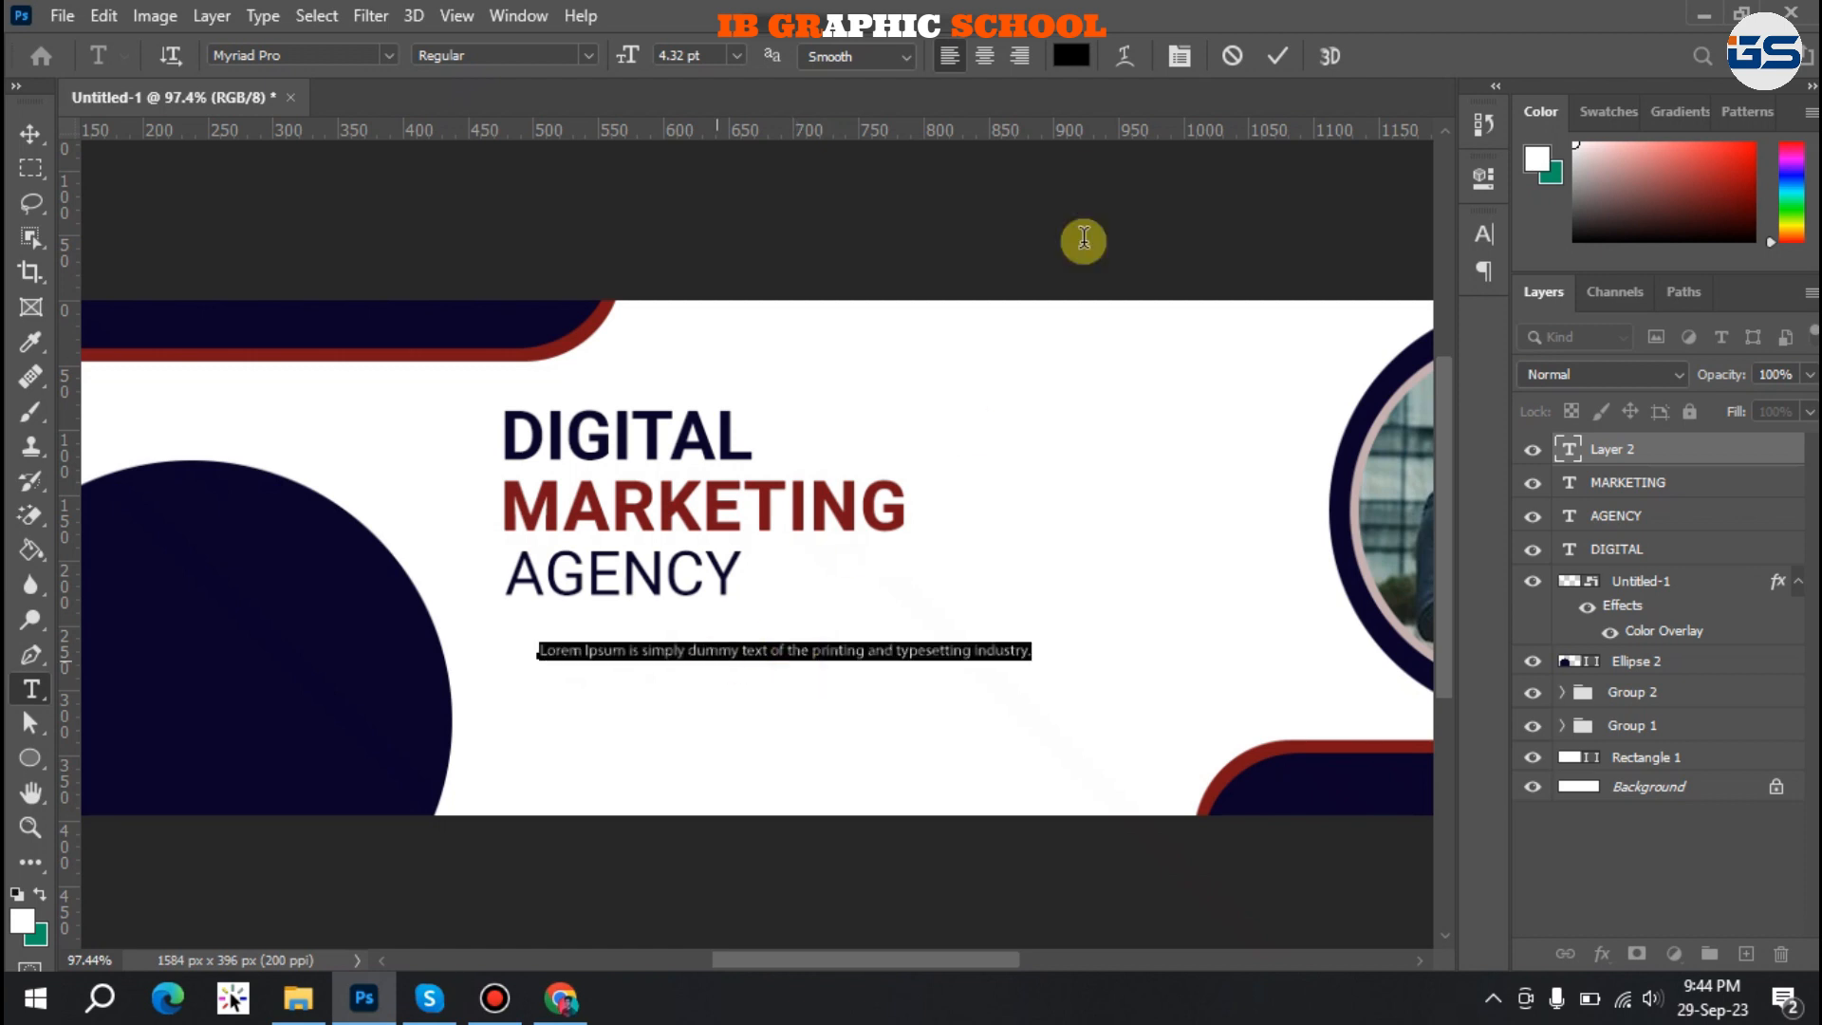
click(1486, 230)
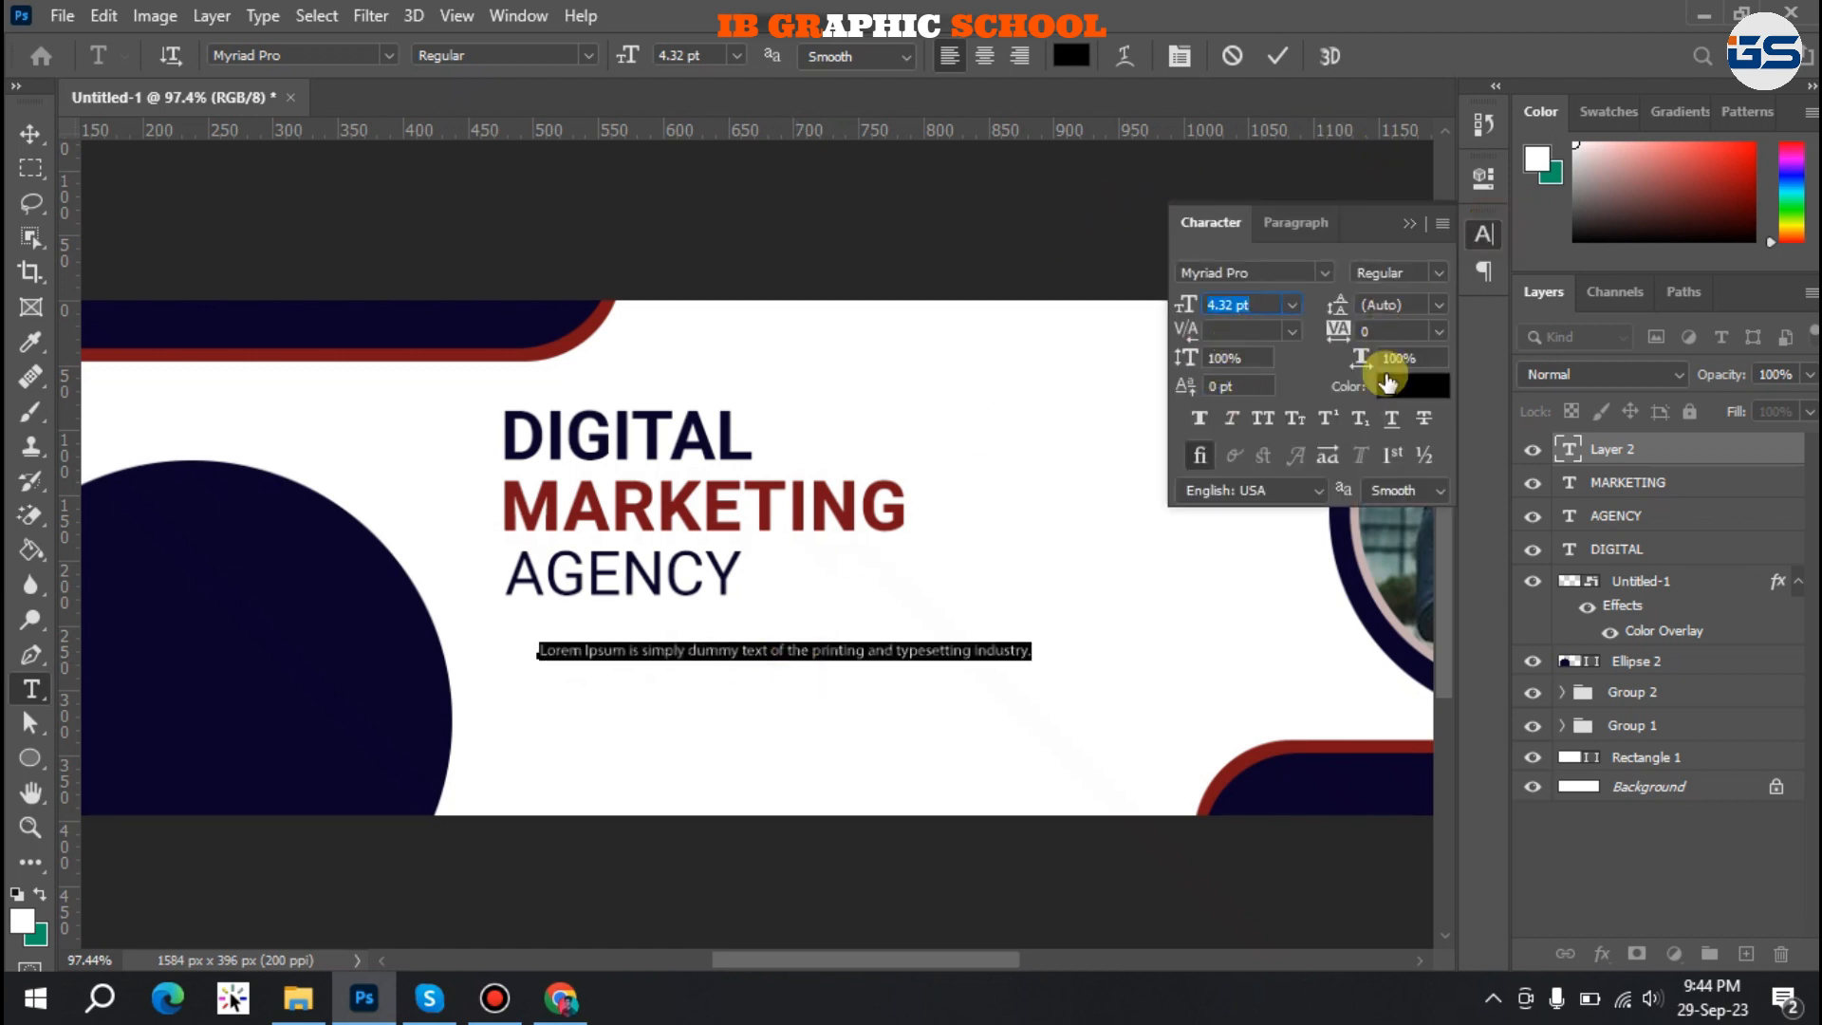
click(1387, 382)
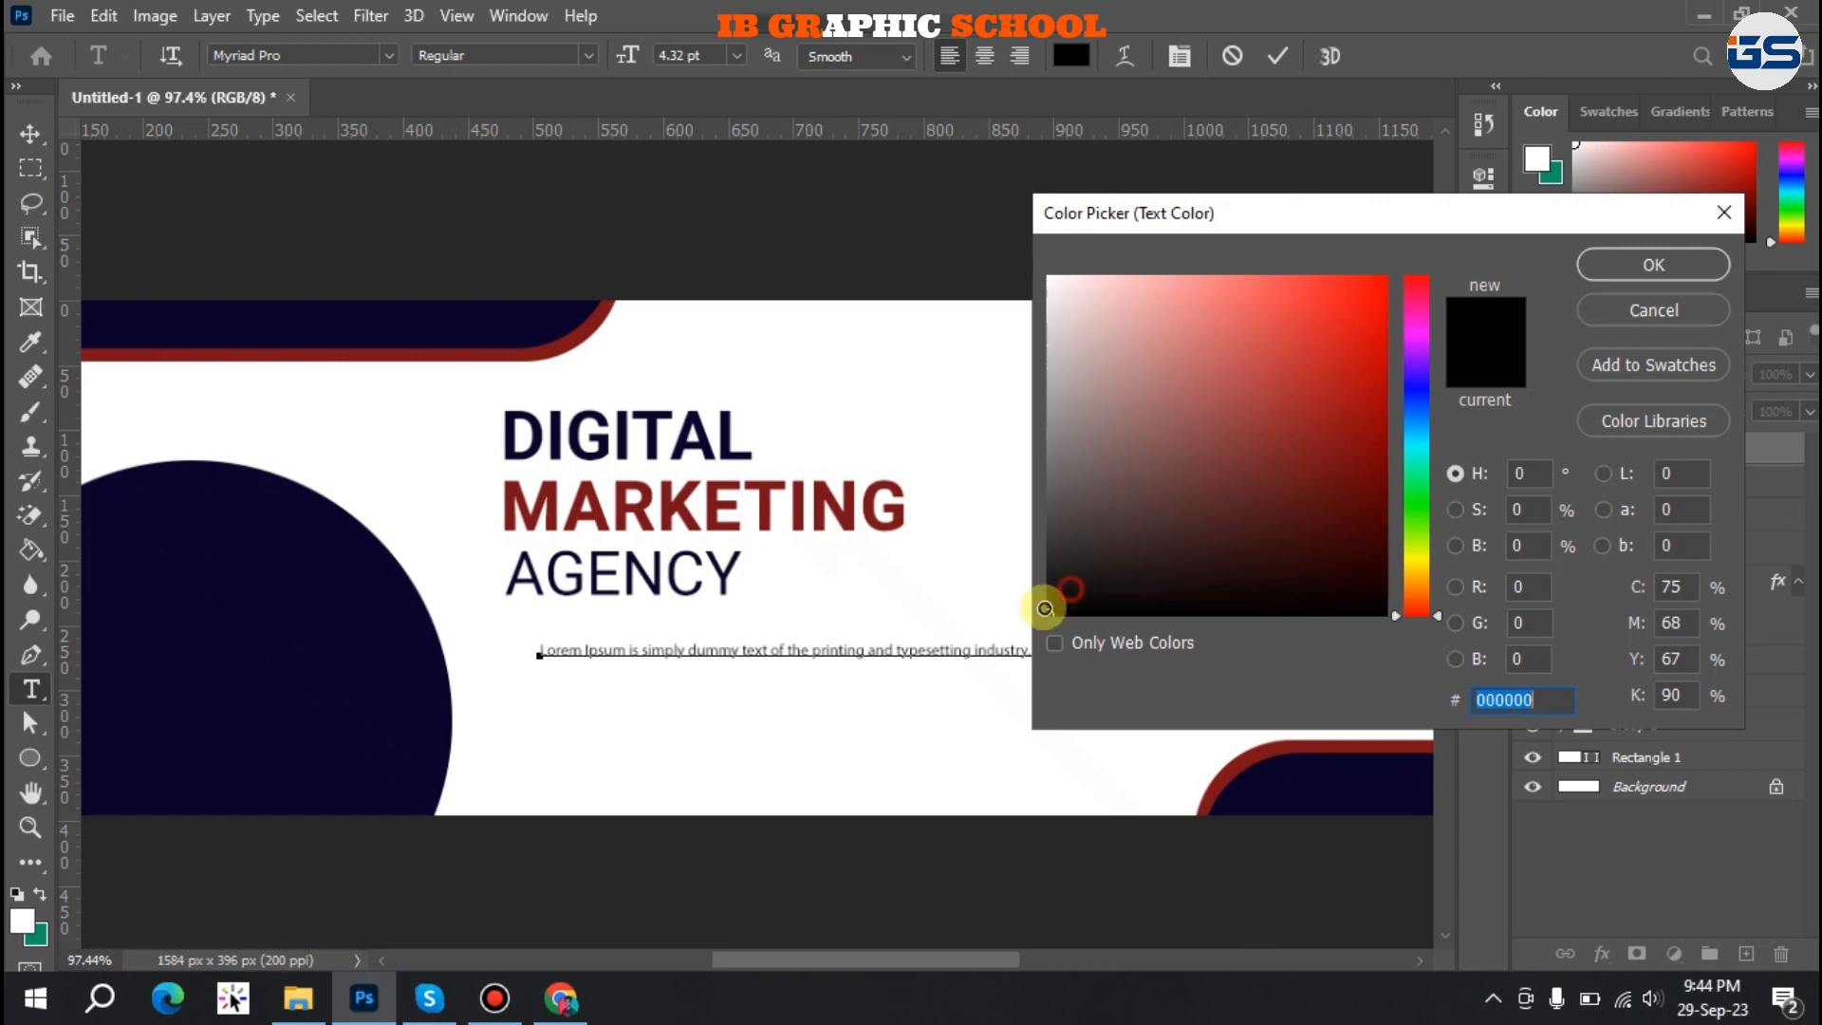
click(1656, 262)
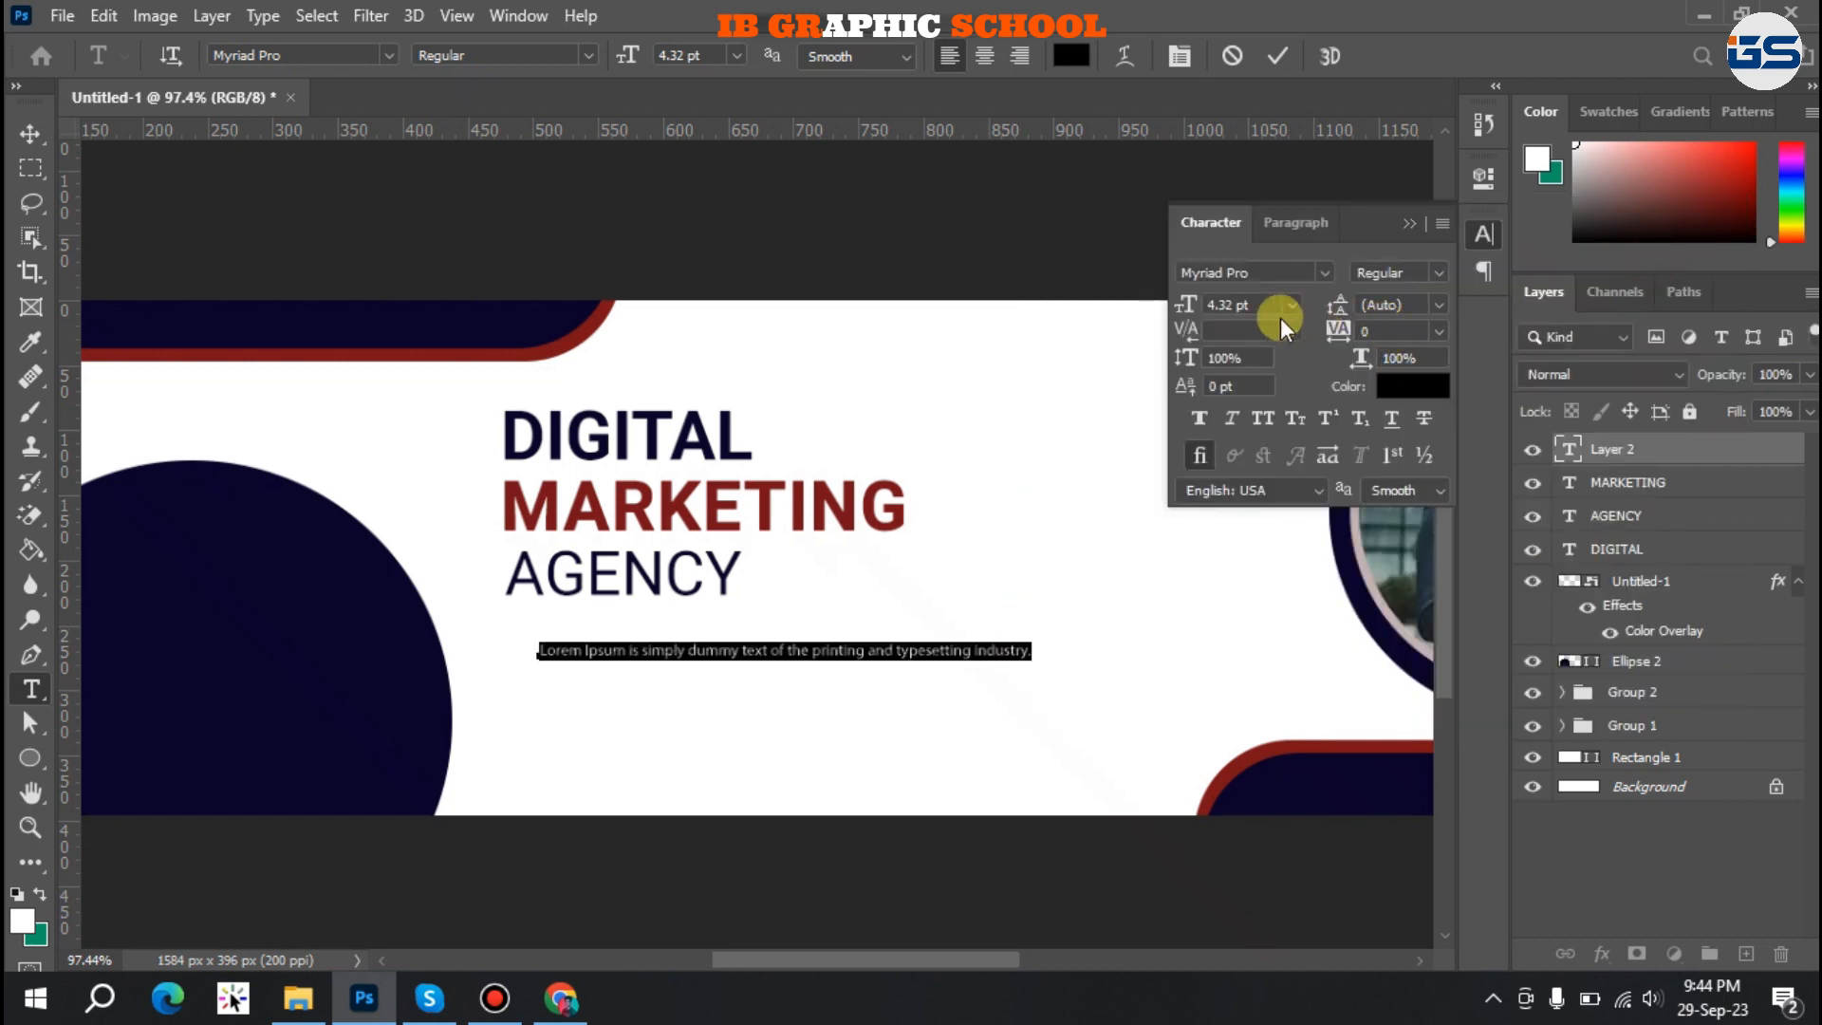
scroll(1254, 306, up, 5)
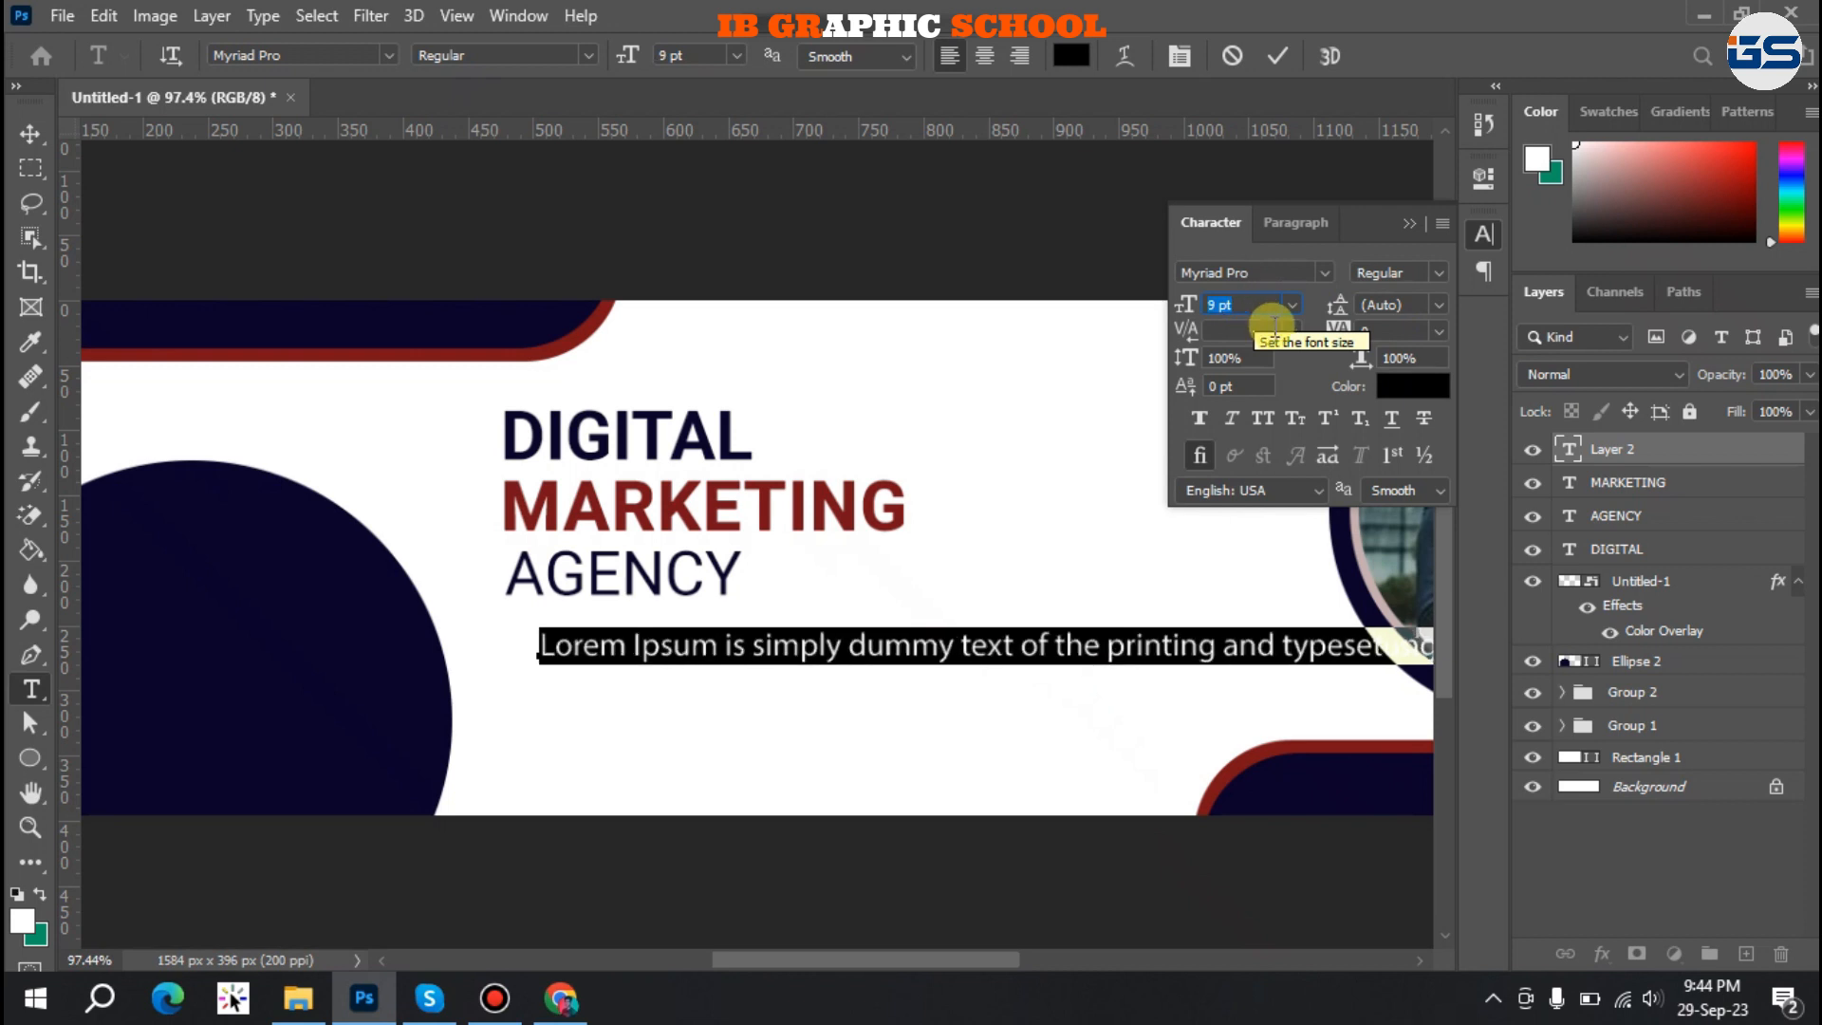
click(1407, 224)
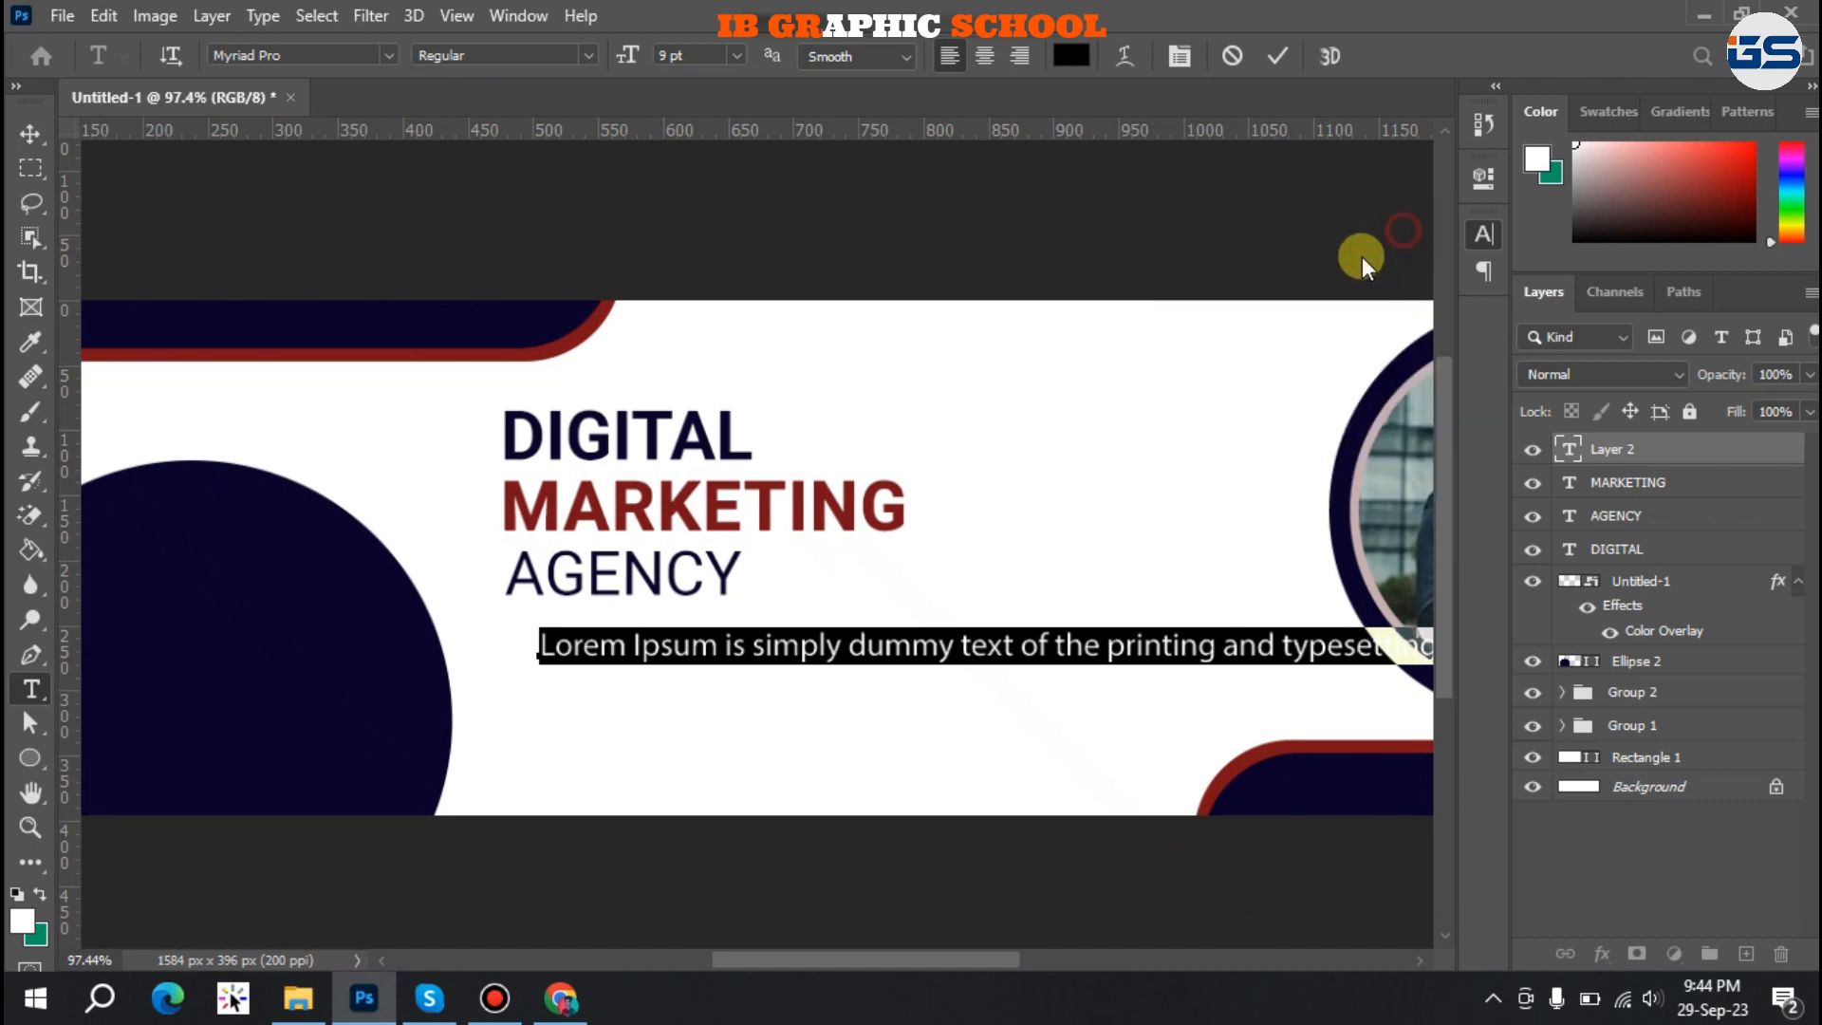
Move the Lorem Ipsum text under AGENCY's left edge and break it into two lines before "printing".
click(31, 133)
drag(971, 654, 934, 650)
double_click(1073, 643)
key(Return)
click(30, 133)
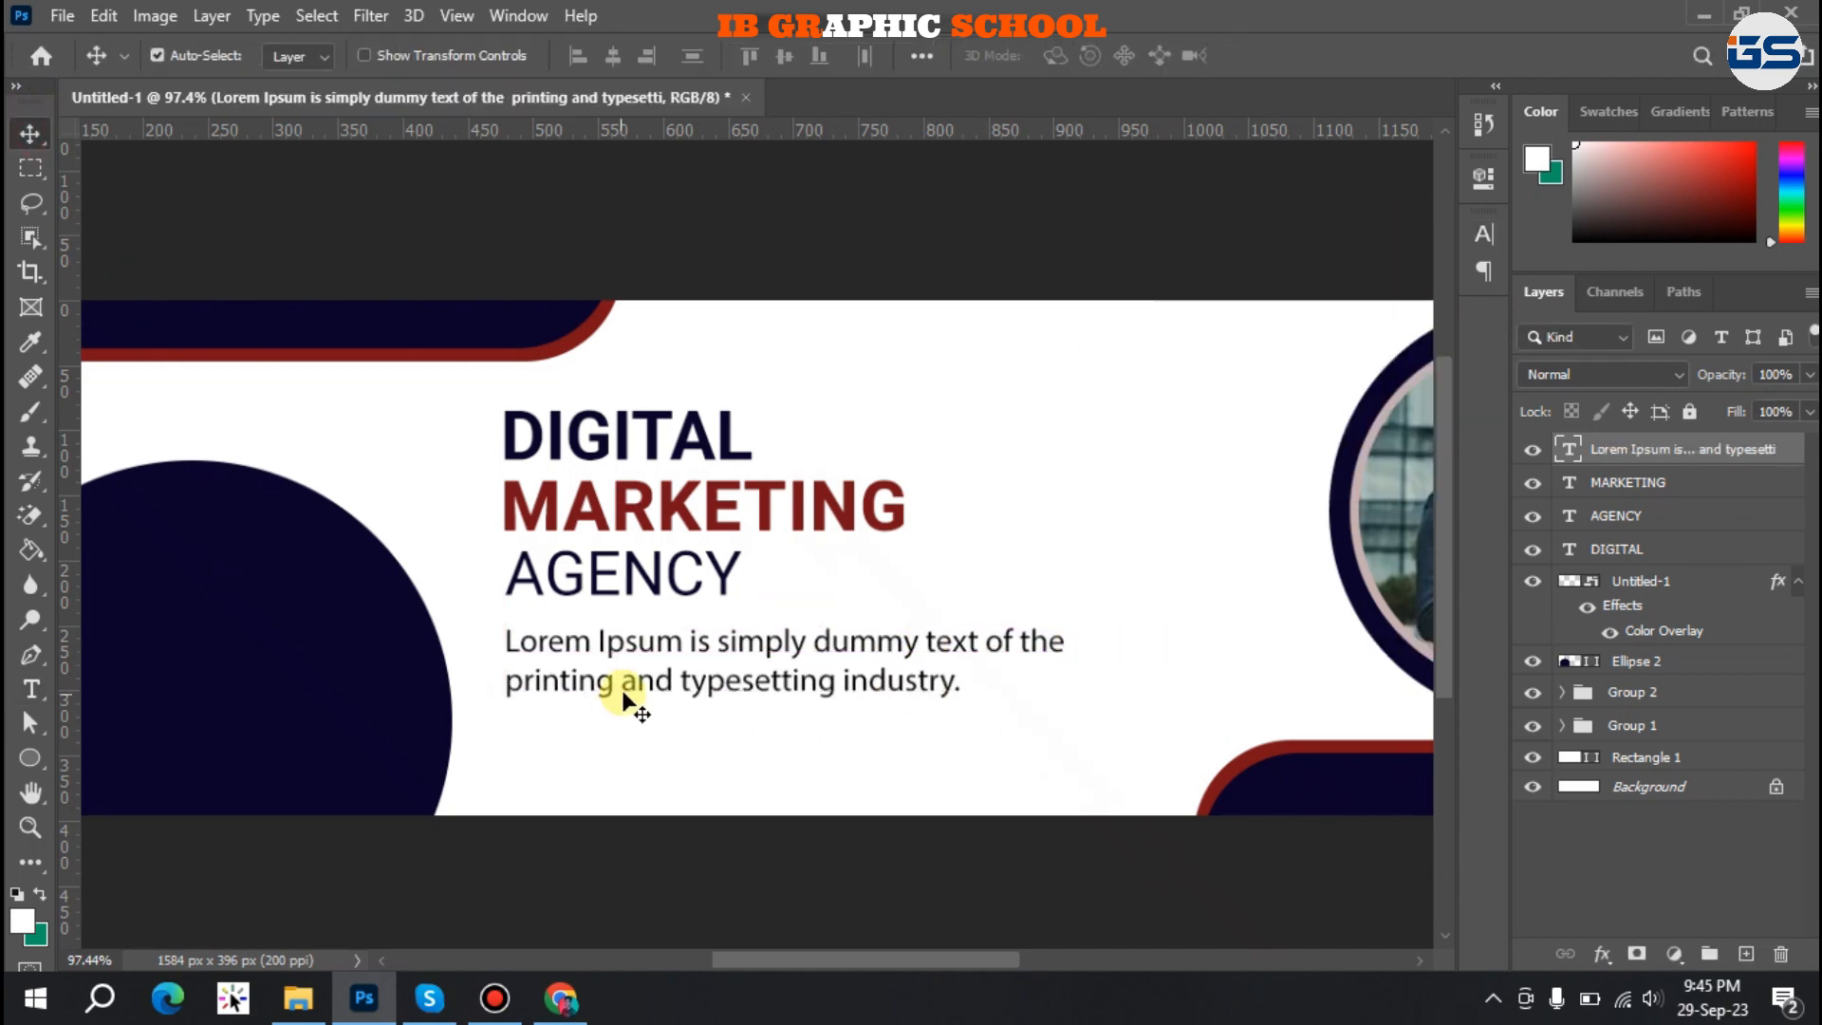
Give the Lorem Ipsum text a 10 pt size, 10 pt leading and -20 tracking, and move it up slightly.
double_click(624, 689)
key(ctrl+a)
click(1483, 234)
click(1402, 306)
key(Down)
scroll(1261, 297, up, 1)
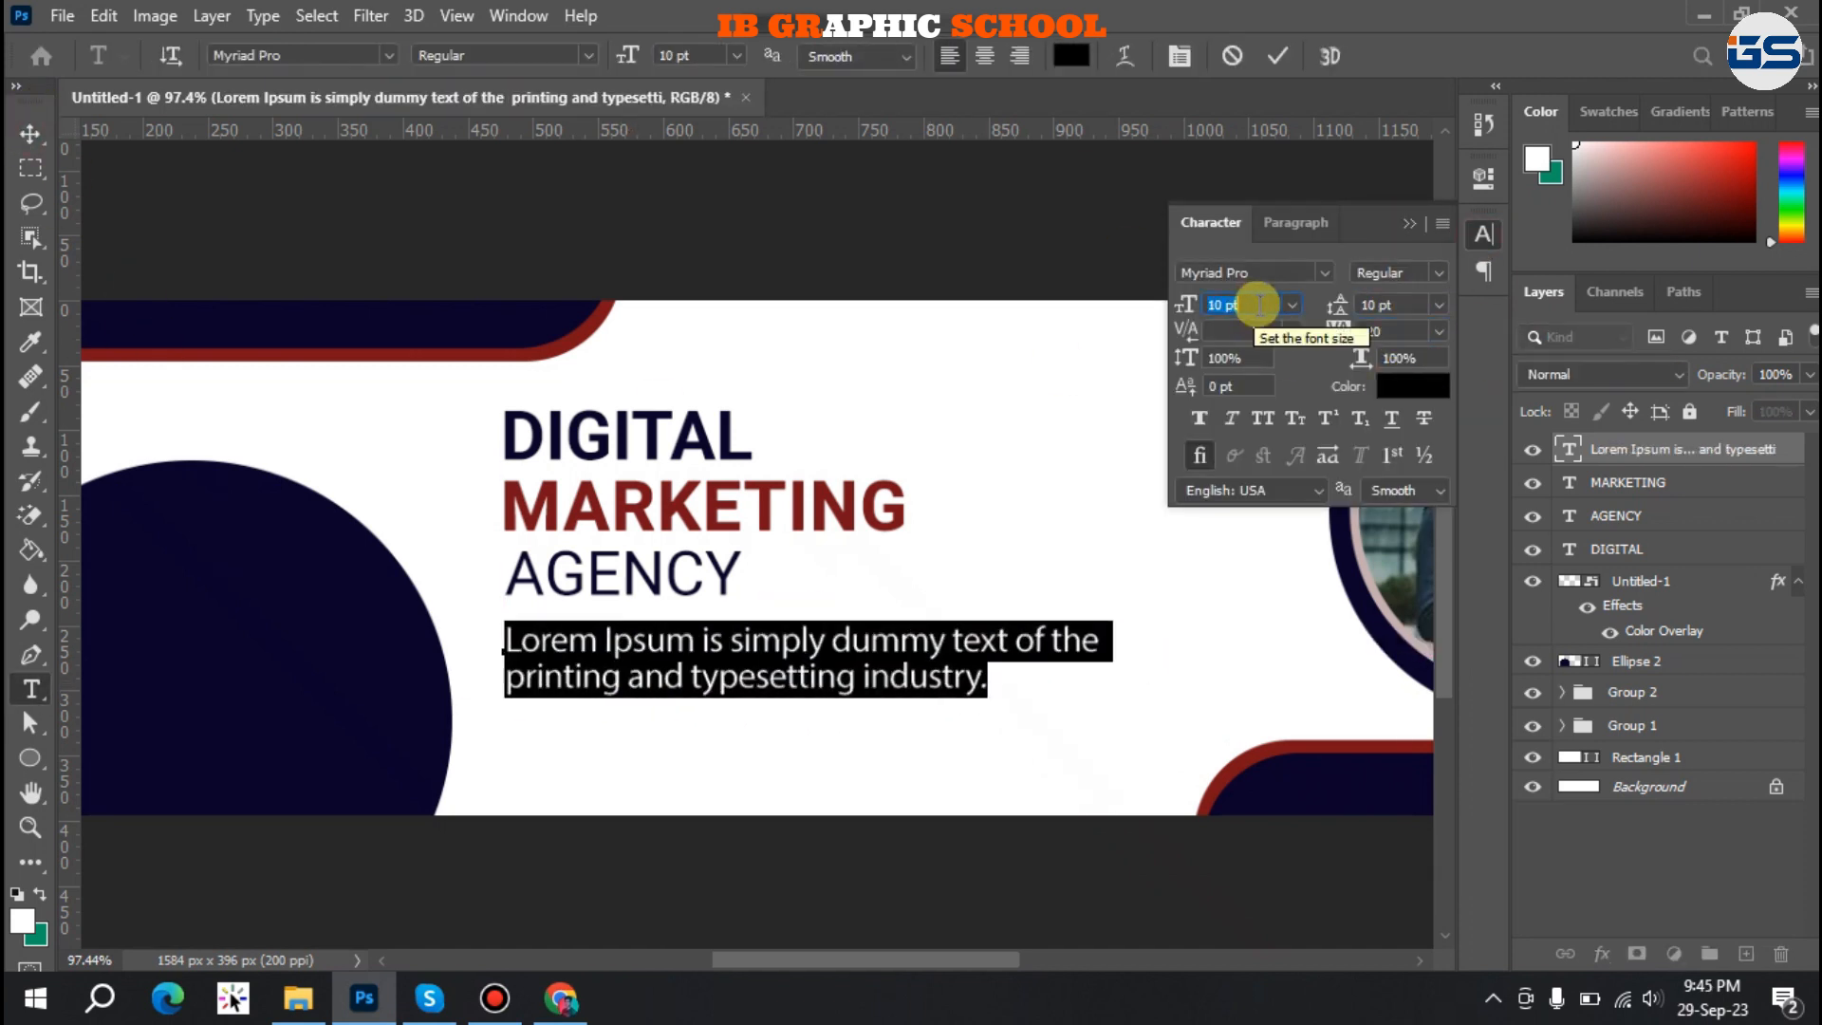
click(711, 743)
key(v)
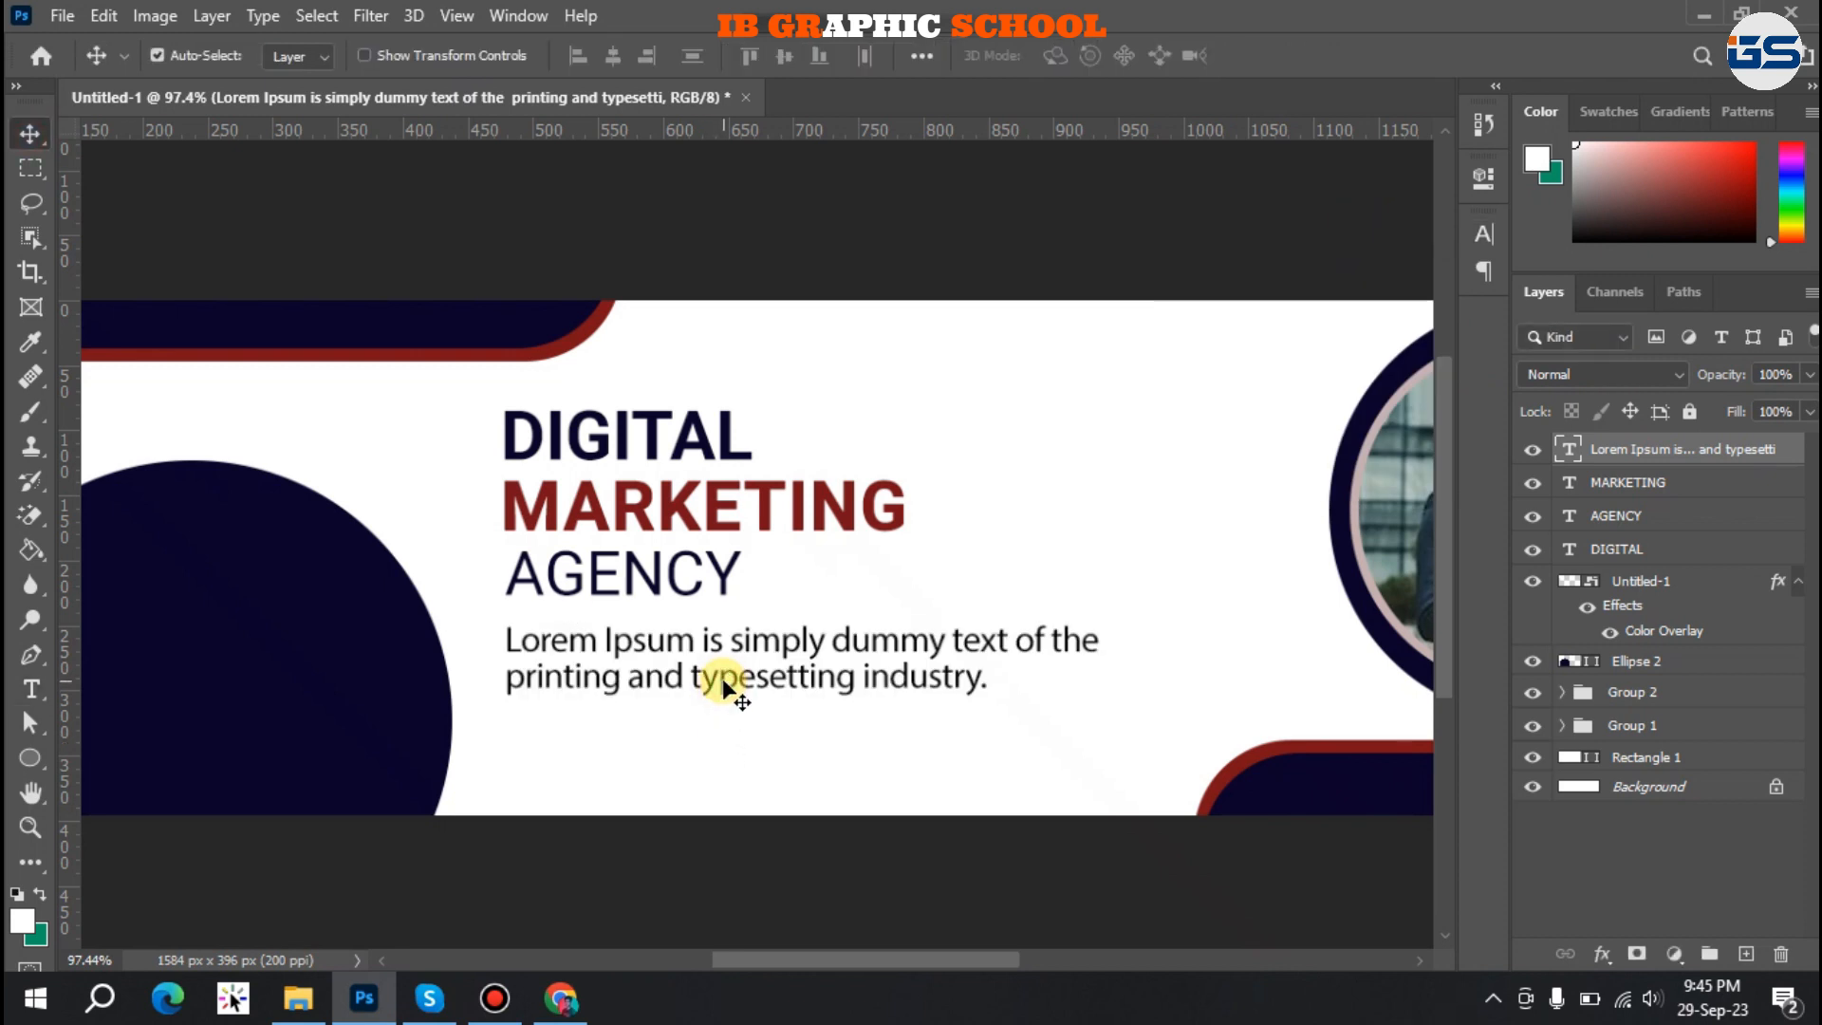
drag(723, 683, 723, 678)
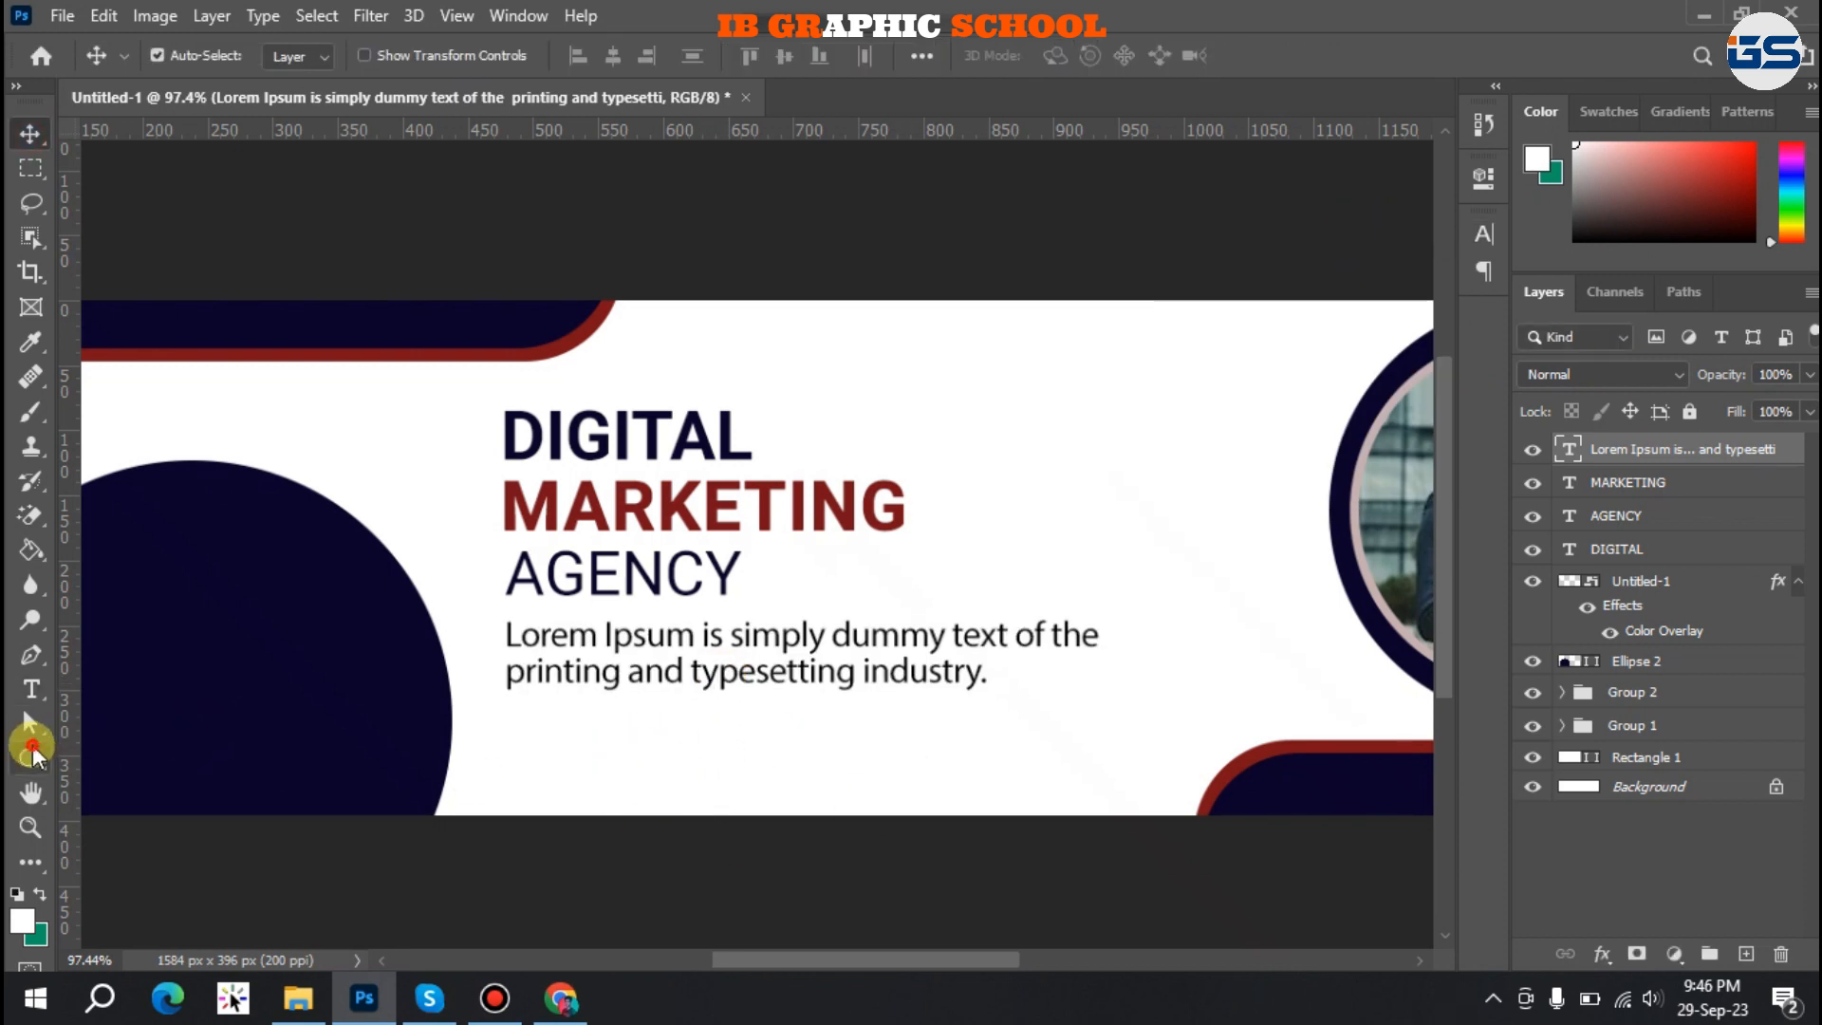
Draw a rounded rectangle of about 178 × 39 px below the Lorem Ipsum text with corner radii of about 18 px.
click(33, 754)
click(105, 781)
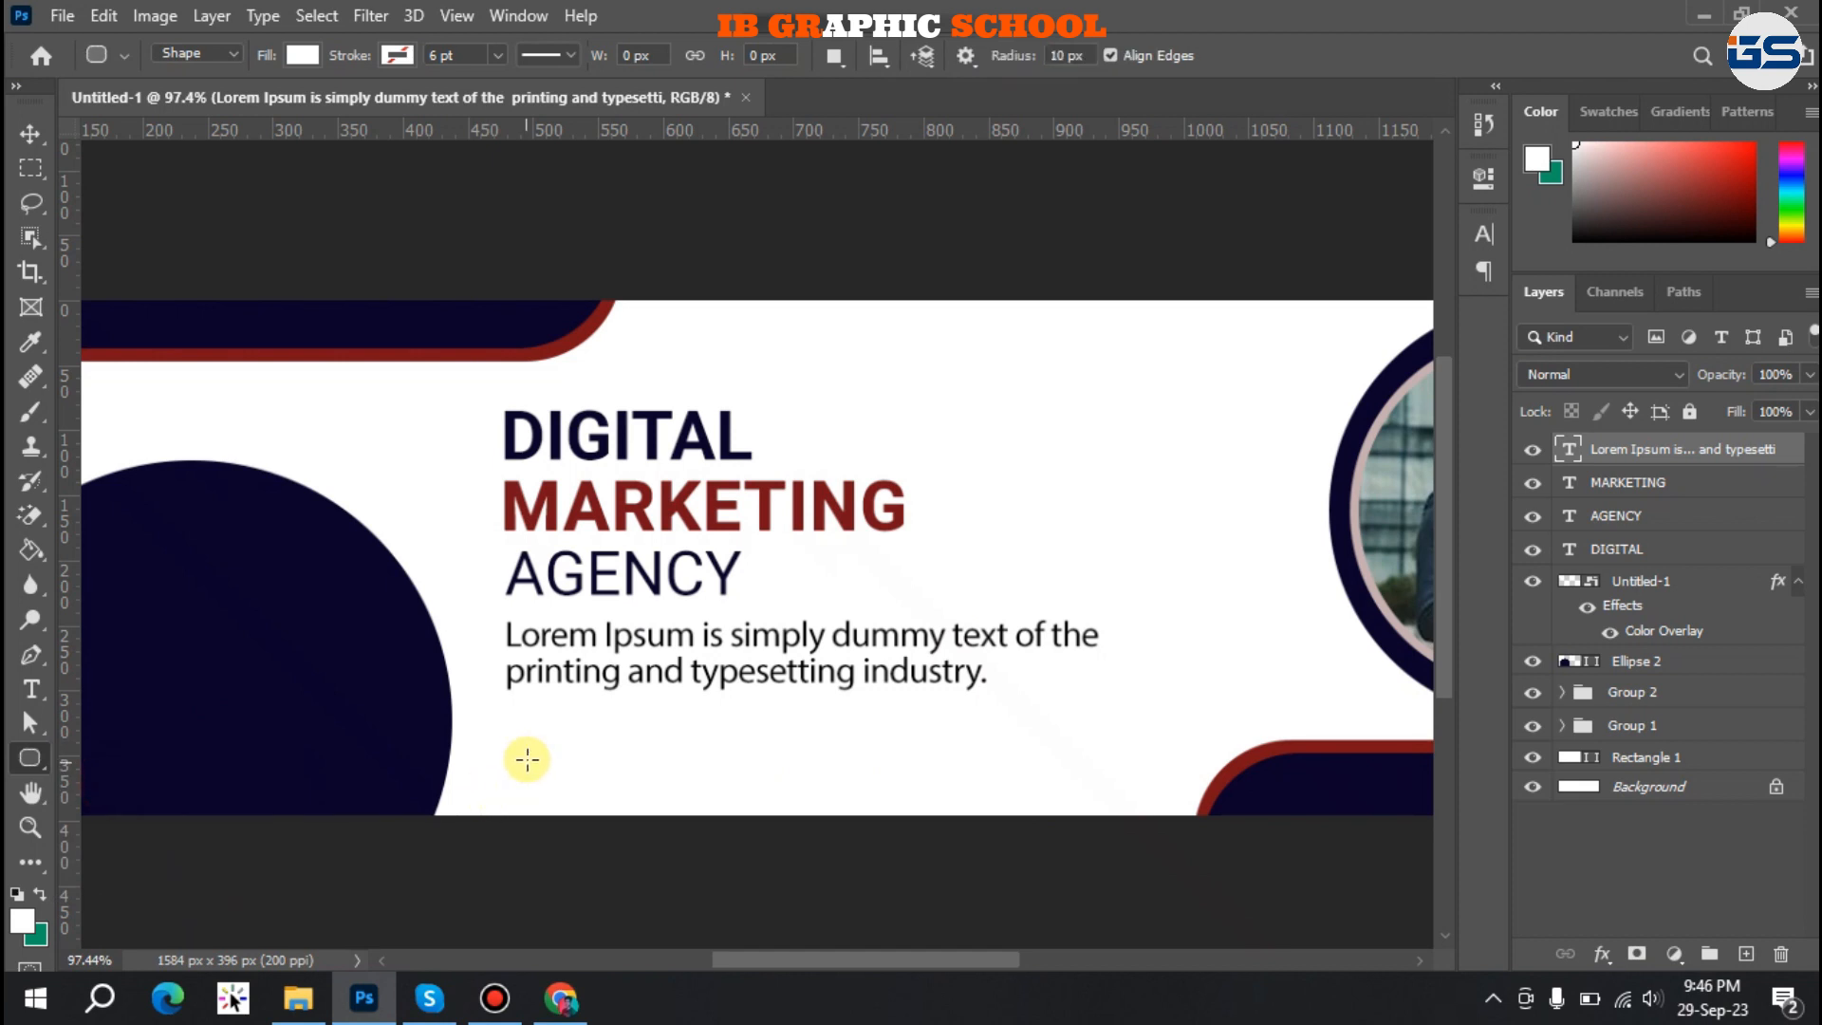
mouse_move(512, 748)
mouse_down()
mouse_move(764, 793)
mouse_move(742, 798)
mouse_up()
drag(1100, 436, 1127, 436)
key(ctrl+z)
click(1212, 471)
Fill the new rounded rectangle with the recently used dark red.
click(1106, 337)
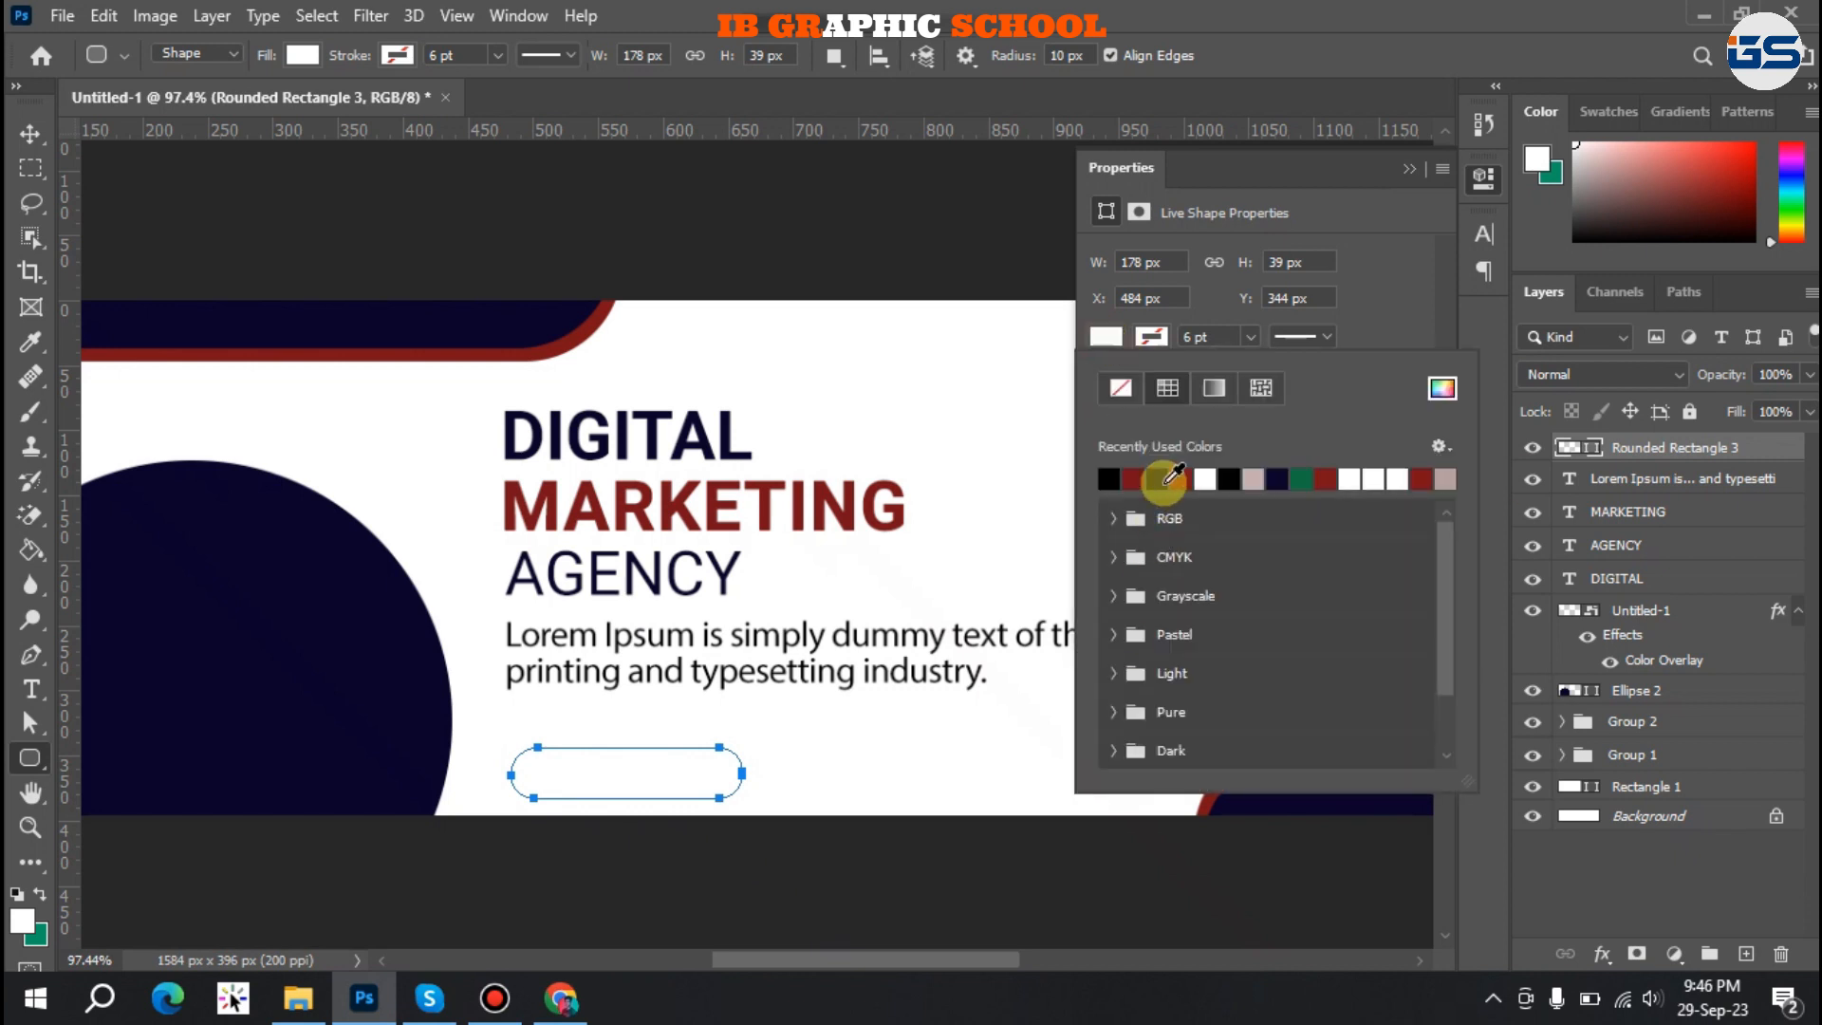
click(1132, 479)
click(1410, 171)
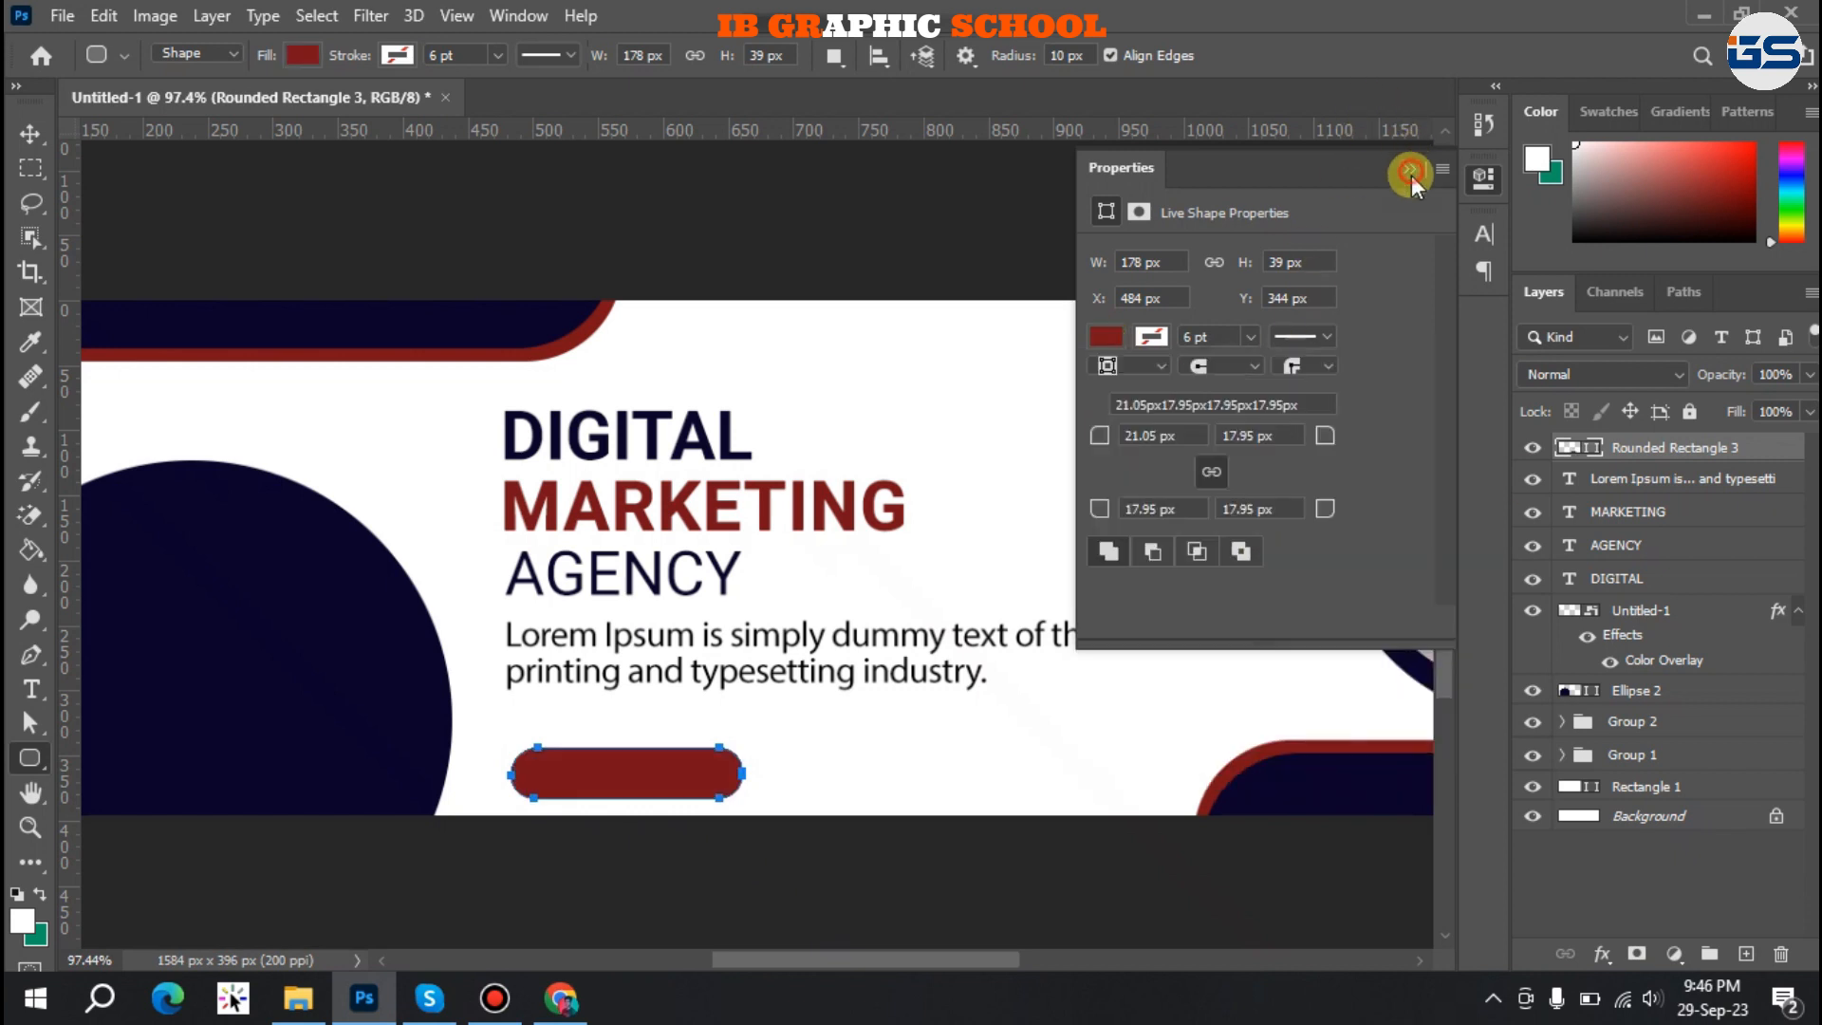
click(1410, 171)
click(30, 134)
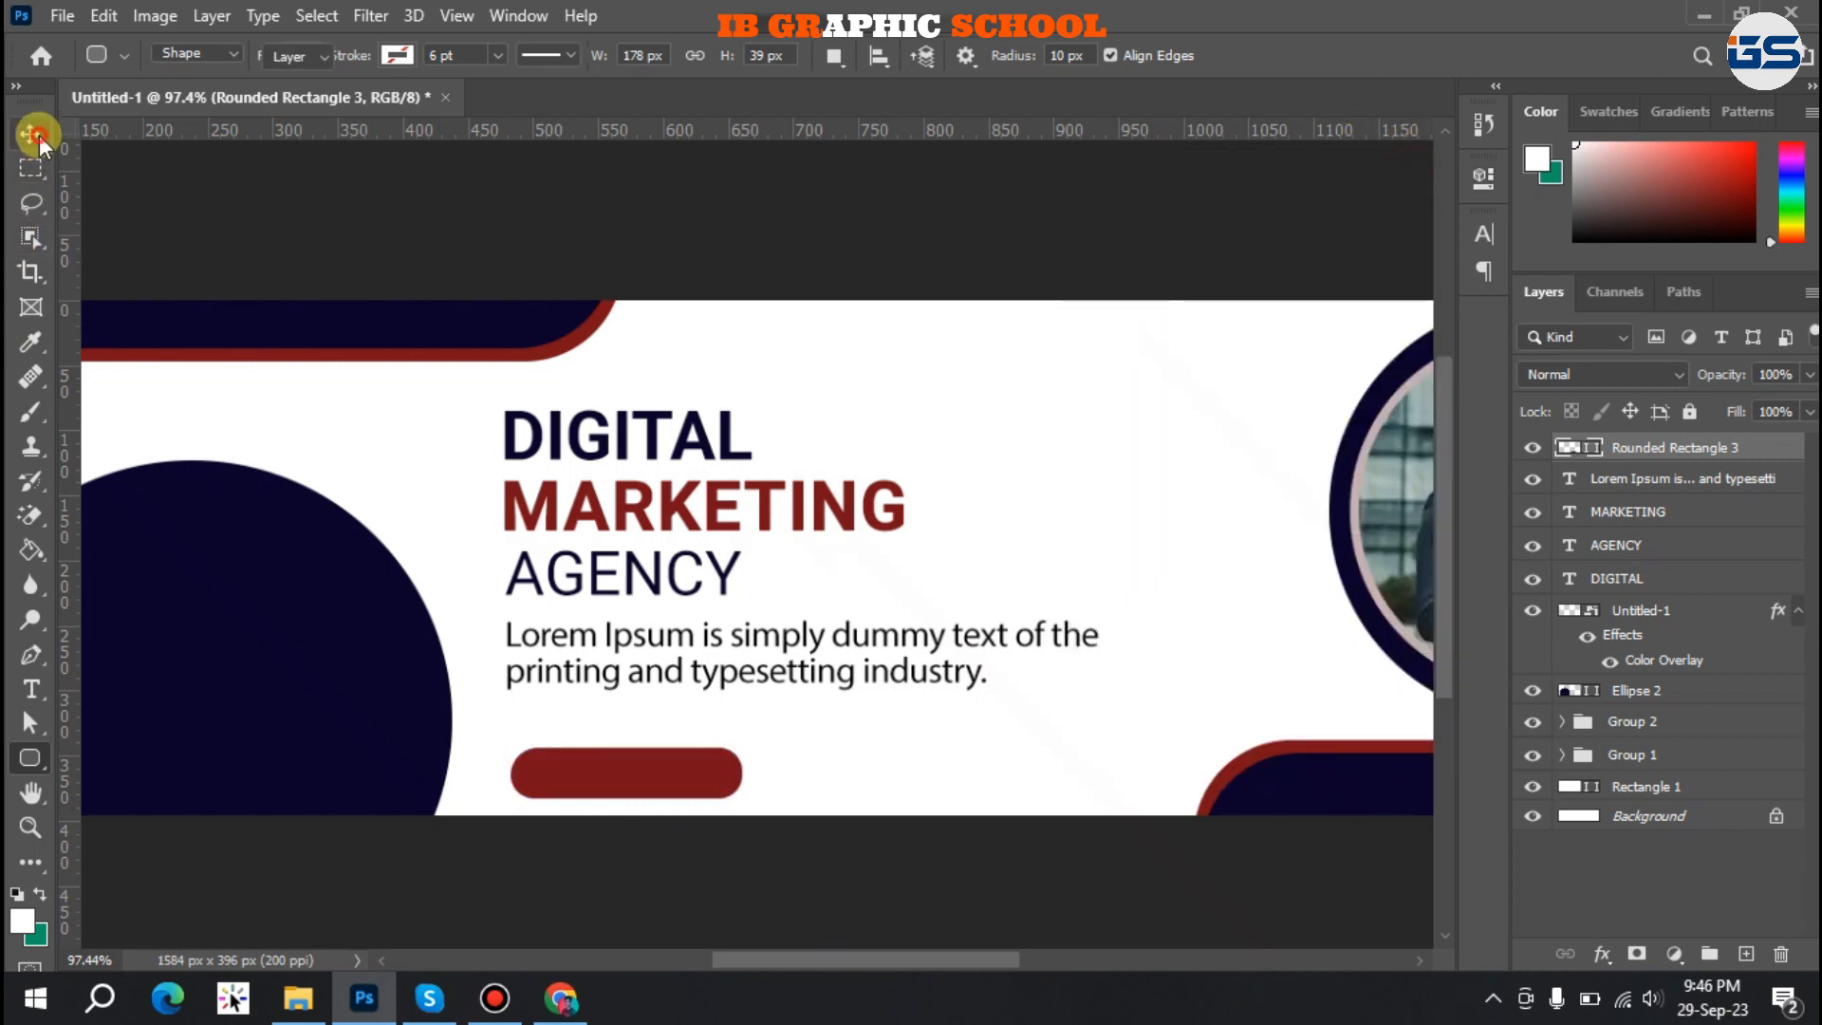
Add the text "LEARN MORE" and place it beside the dark red rounded rectangle.
click(33, 698)
click(978, 452)
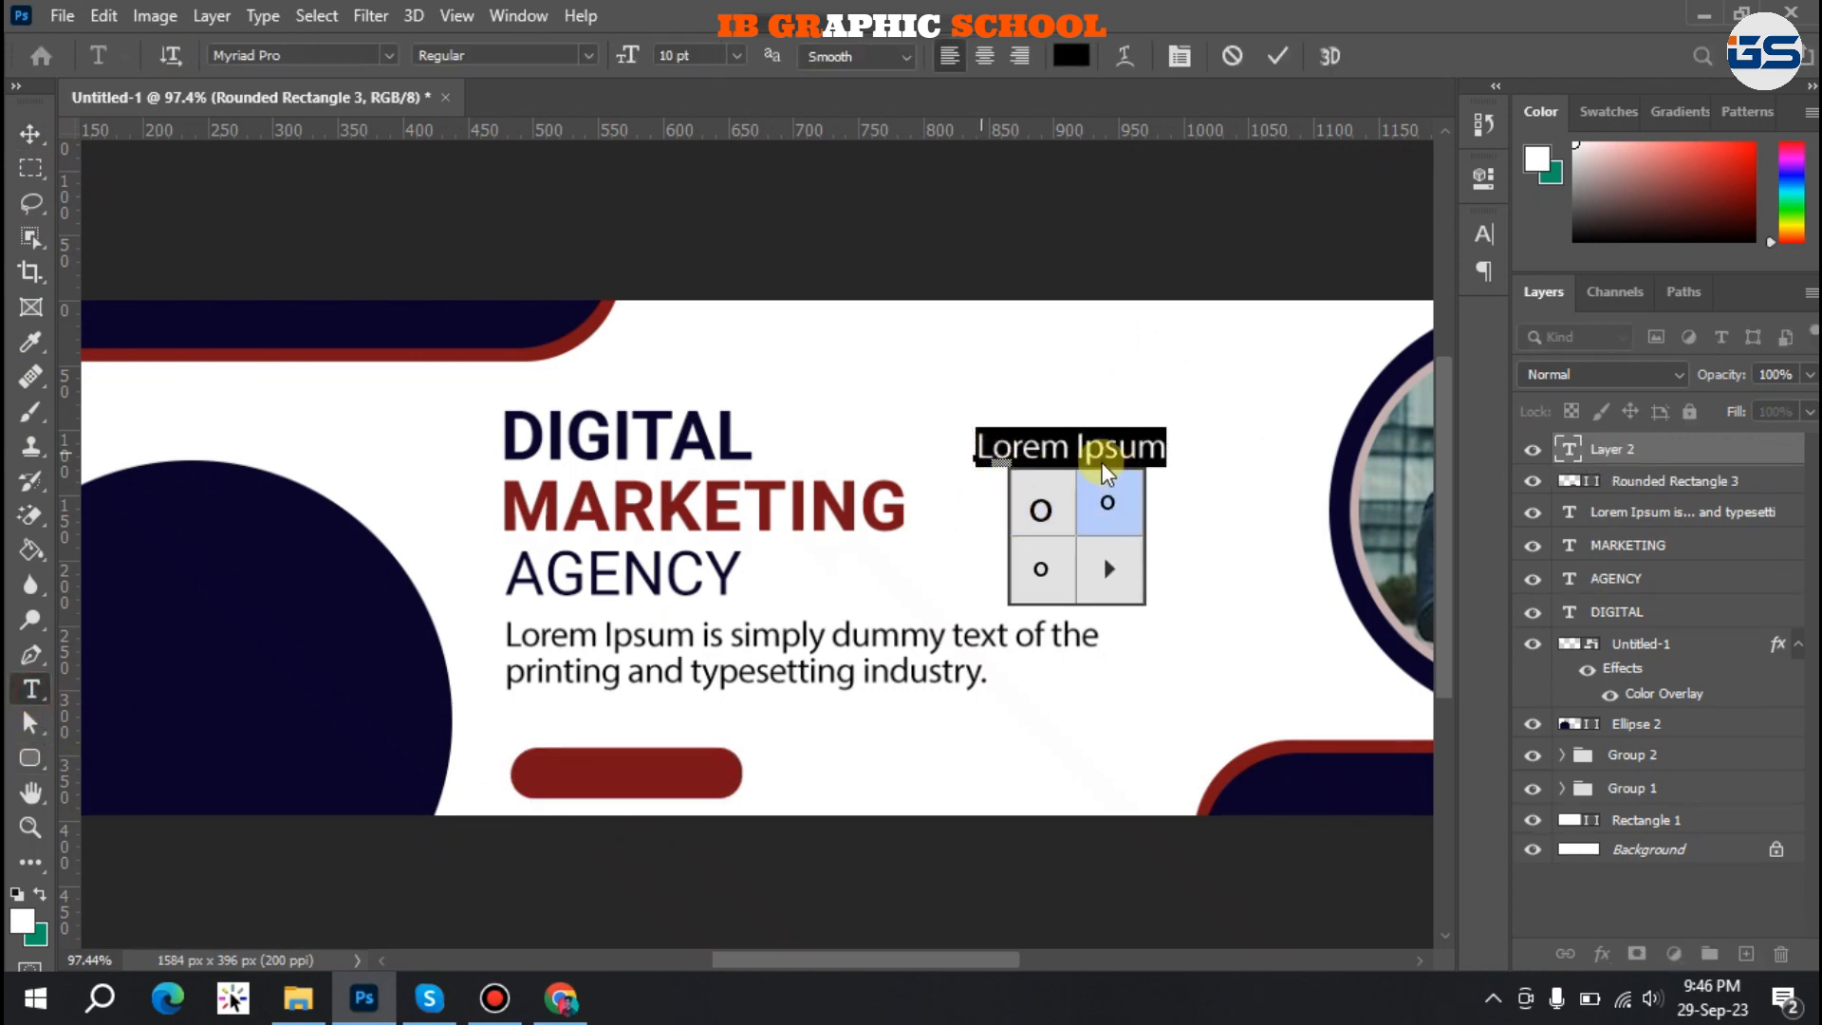
text(LEARN MORE)
click(31, 133)
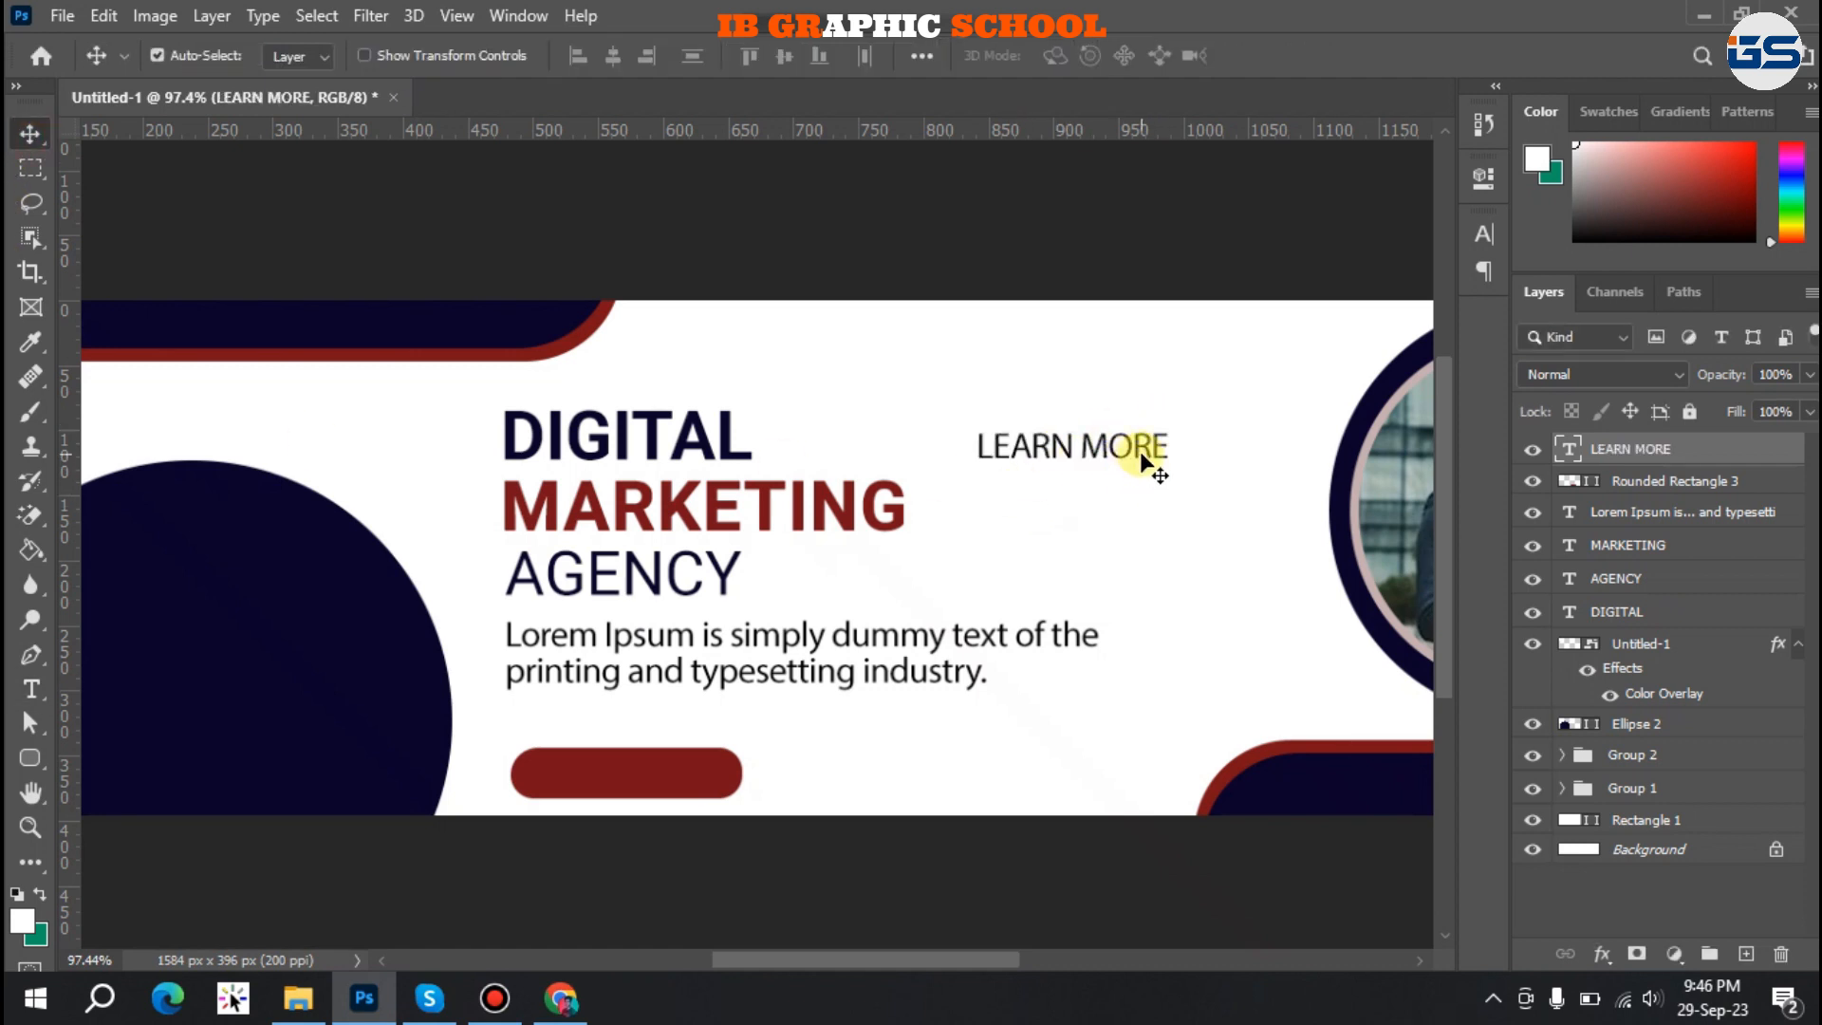
drag(1138, 454, 978, 763)
Change the LEARN MORE text's font to Roboto Medium at 8 pt.
double_click(977, 763)
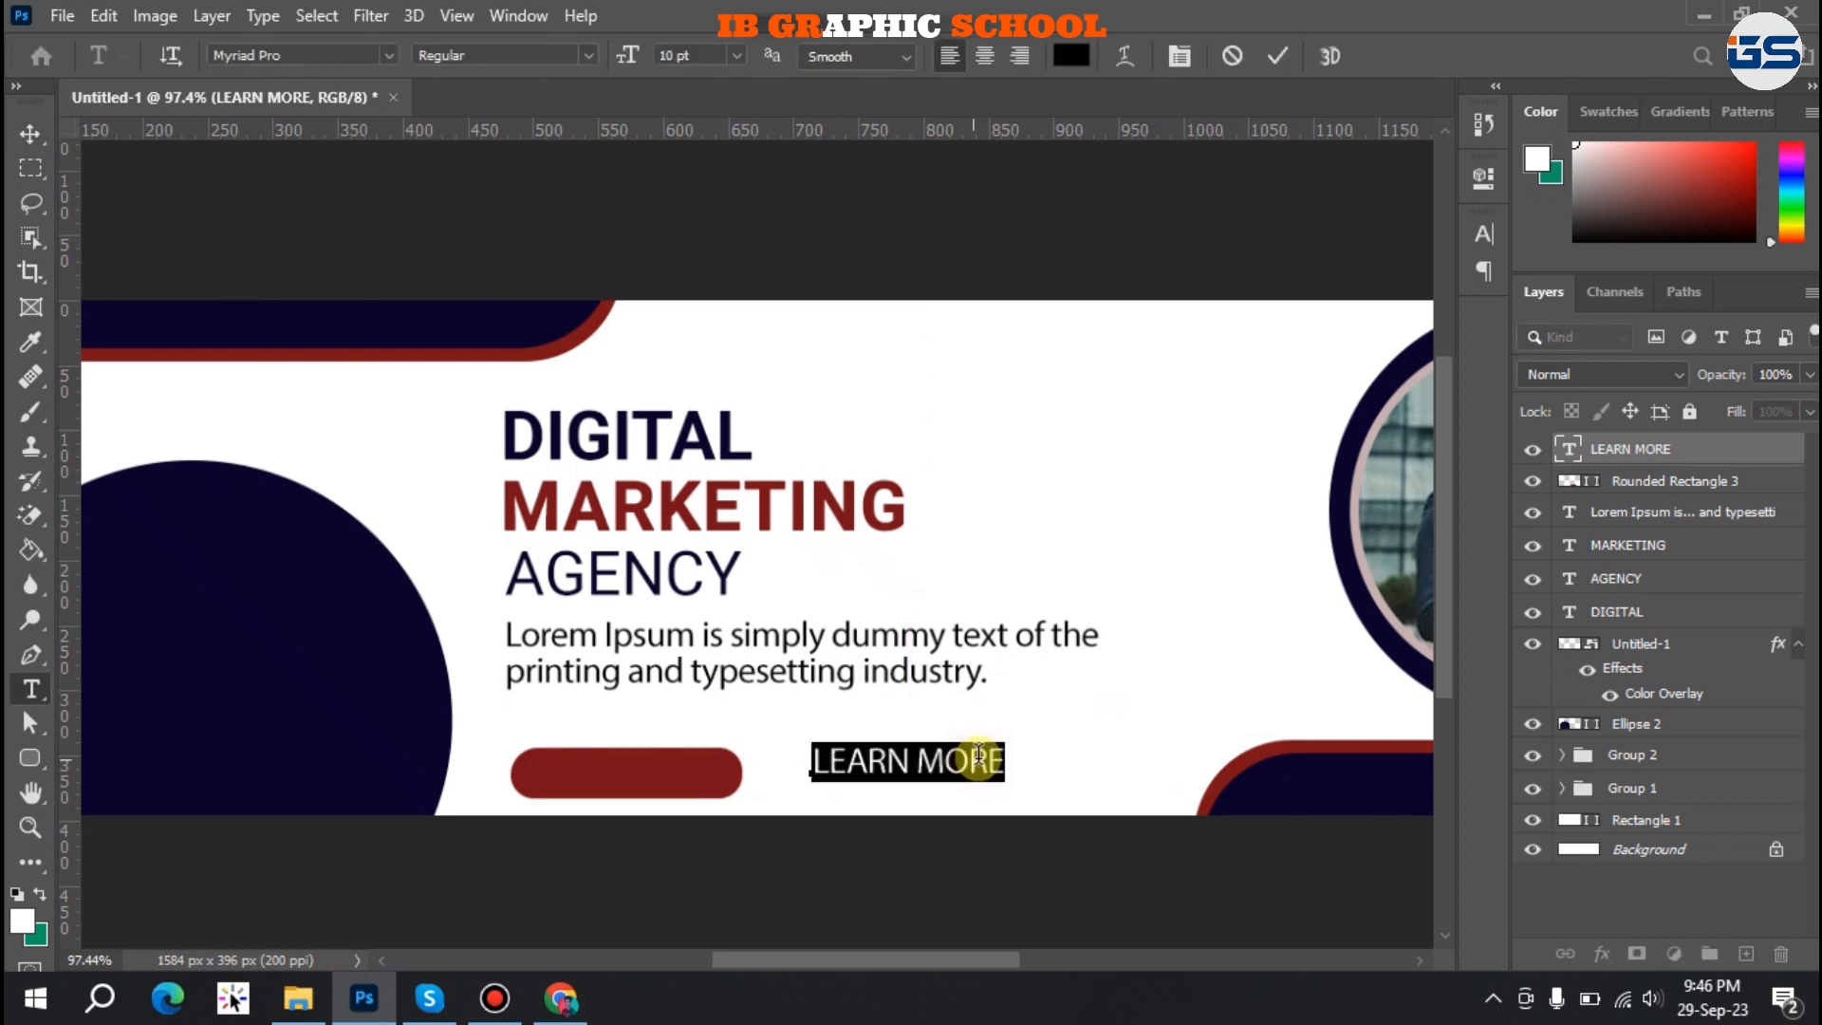
click(1481, 236)
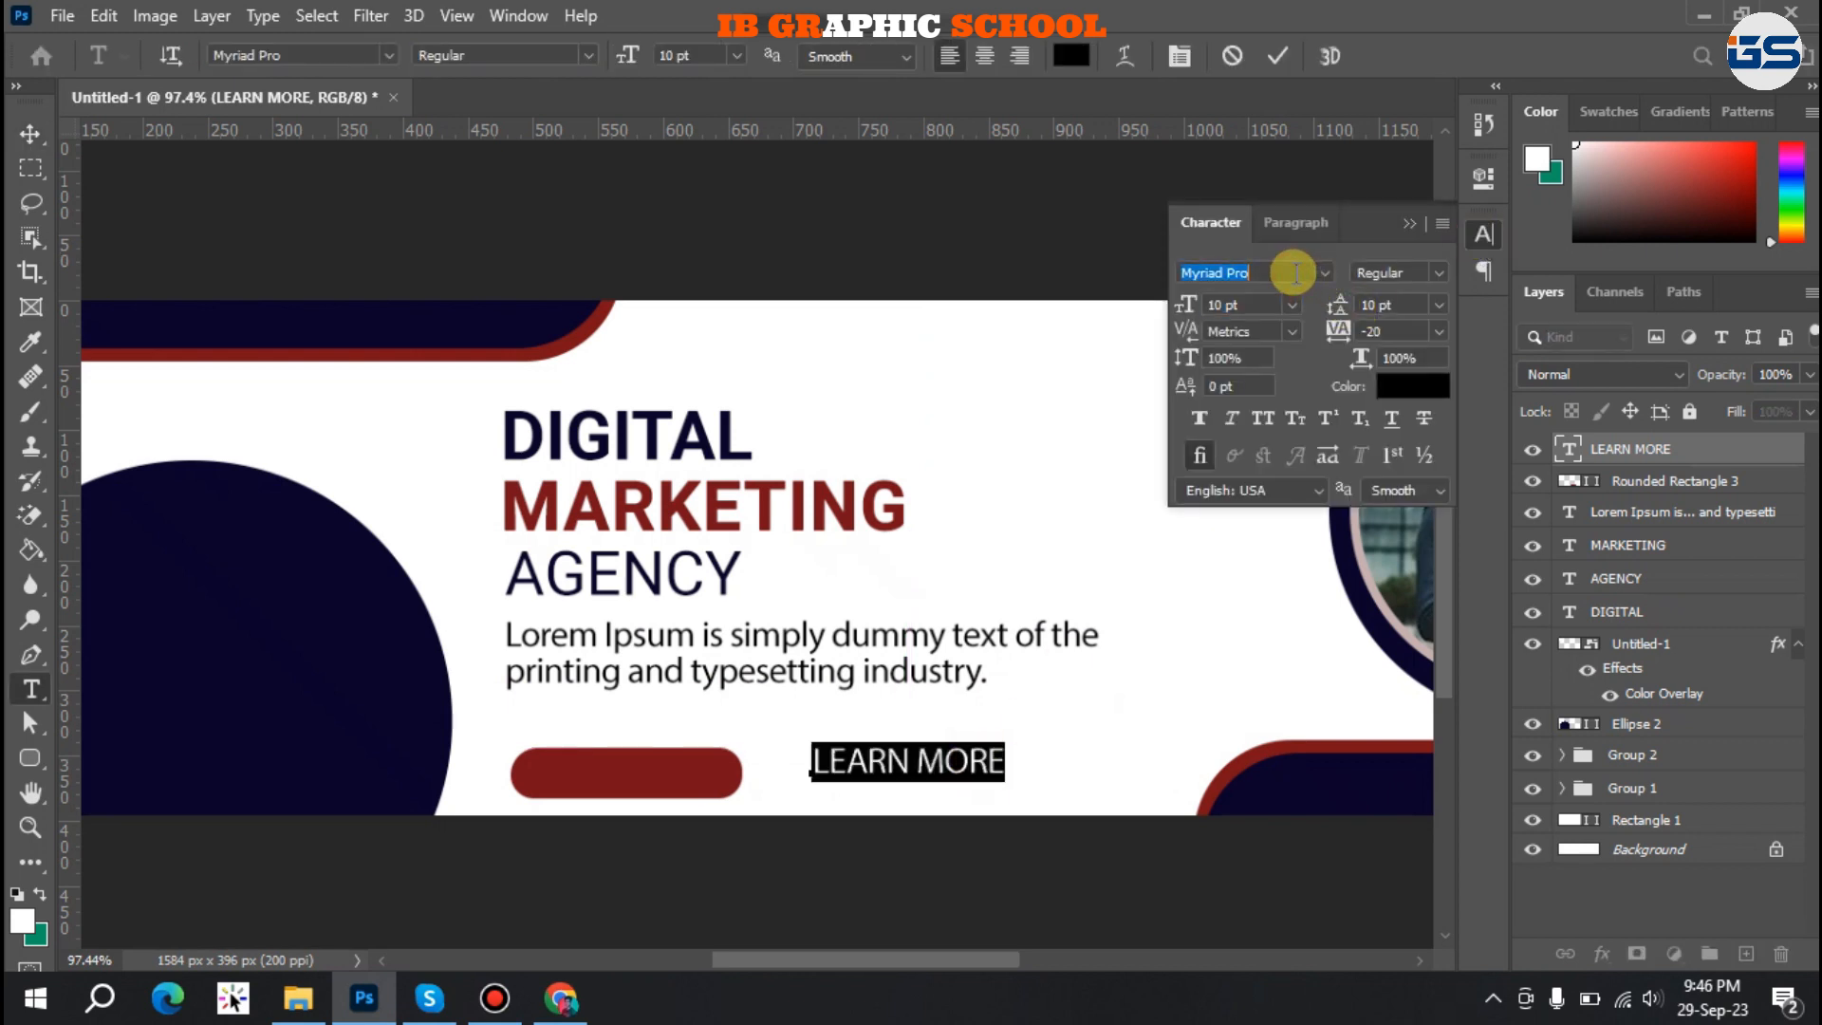
text(ro)
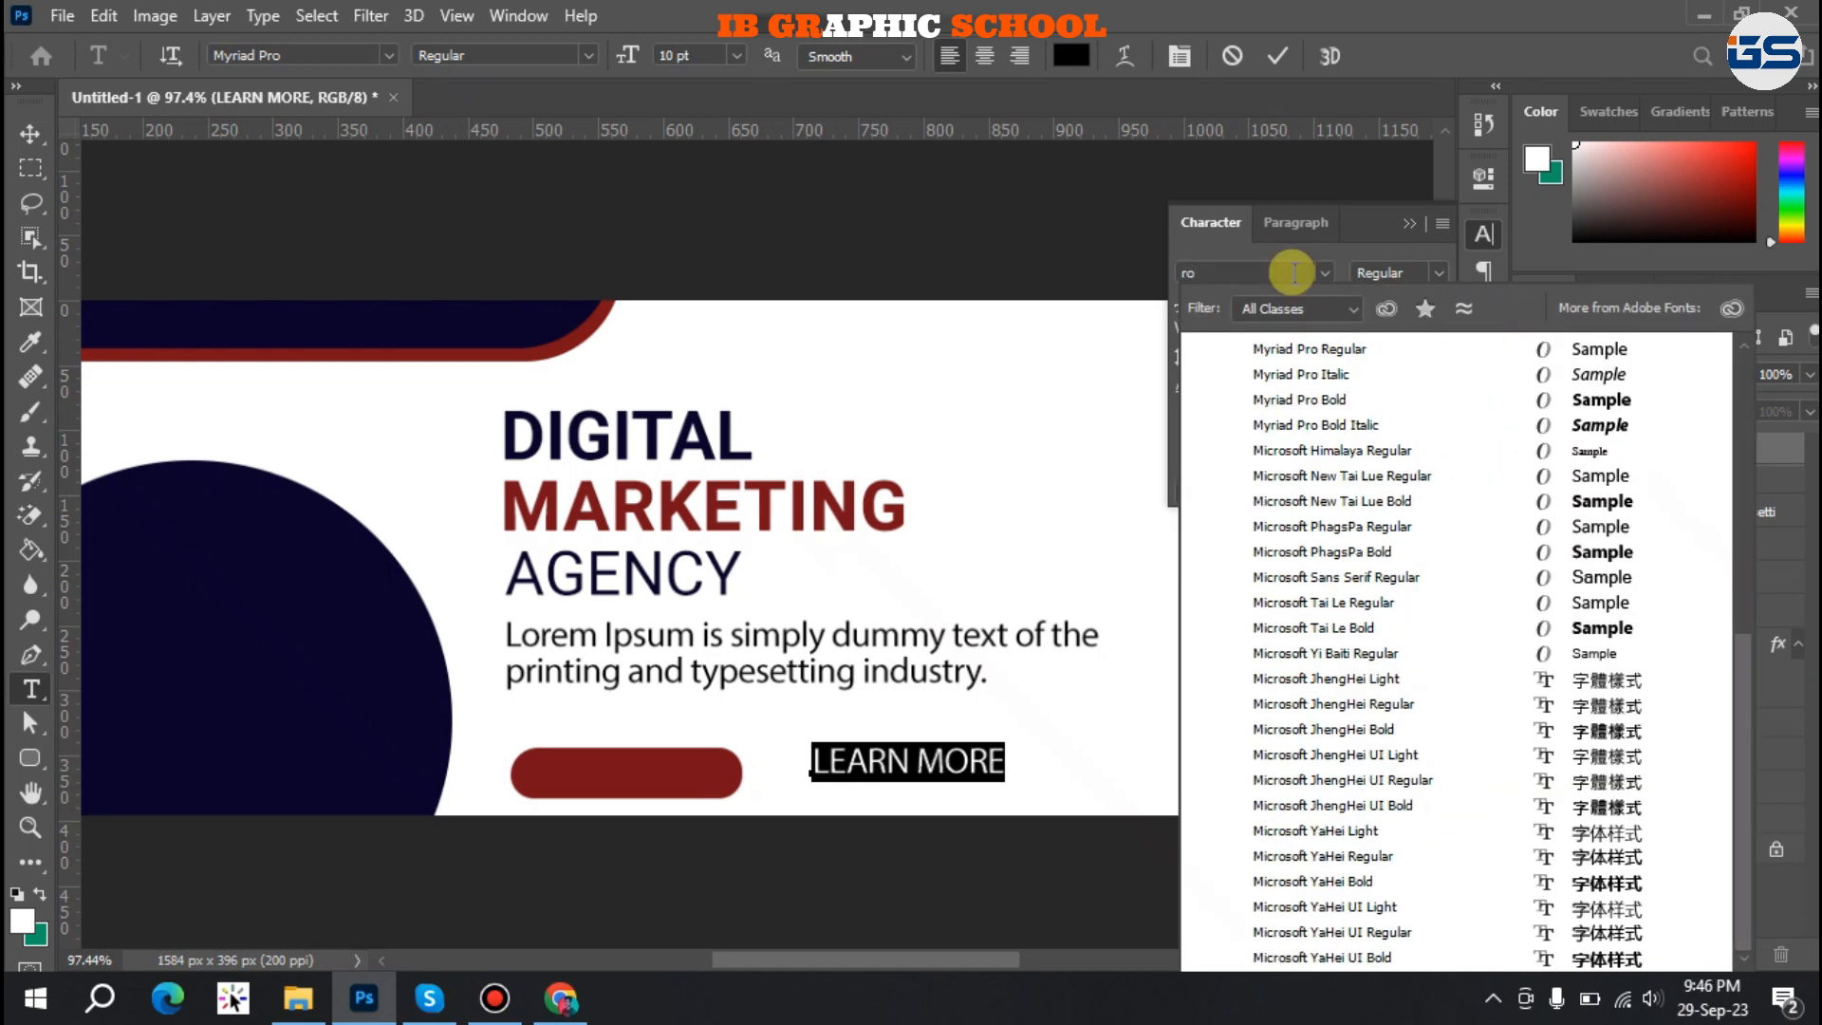
scroll(1394, 598, up, 7)
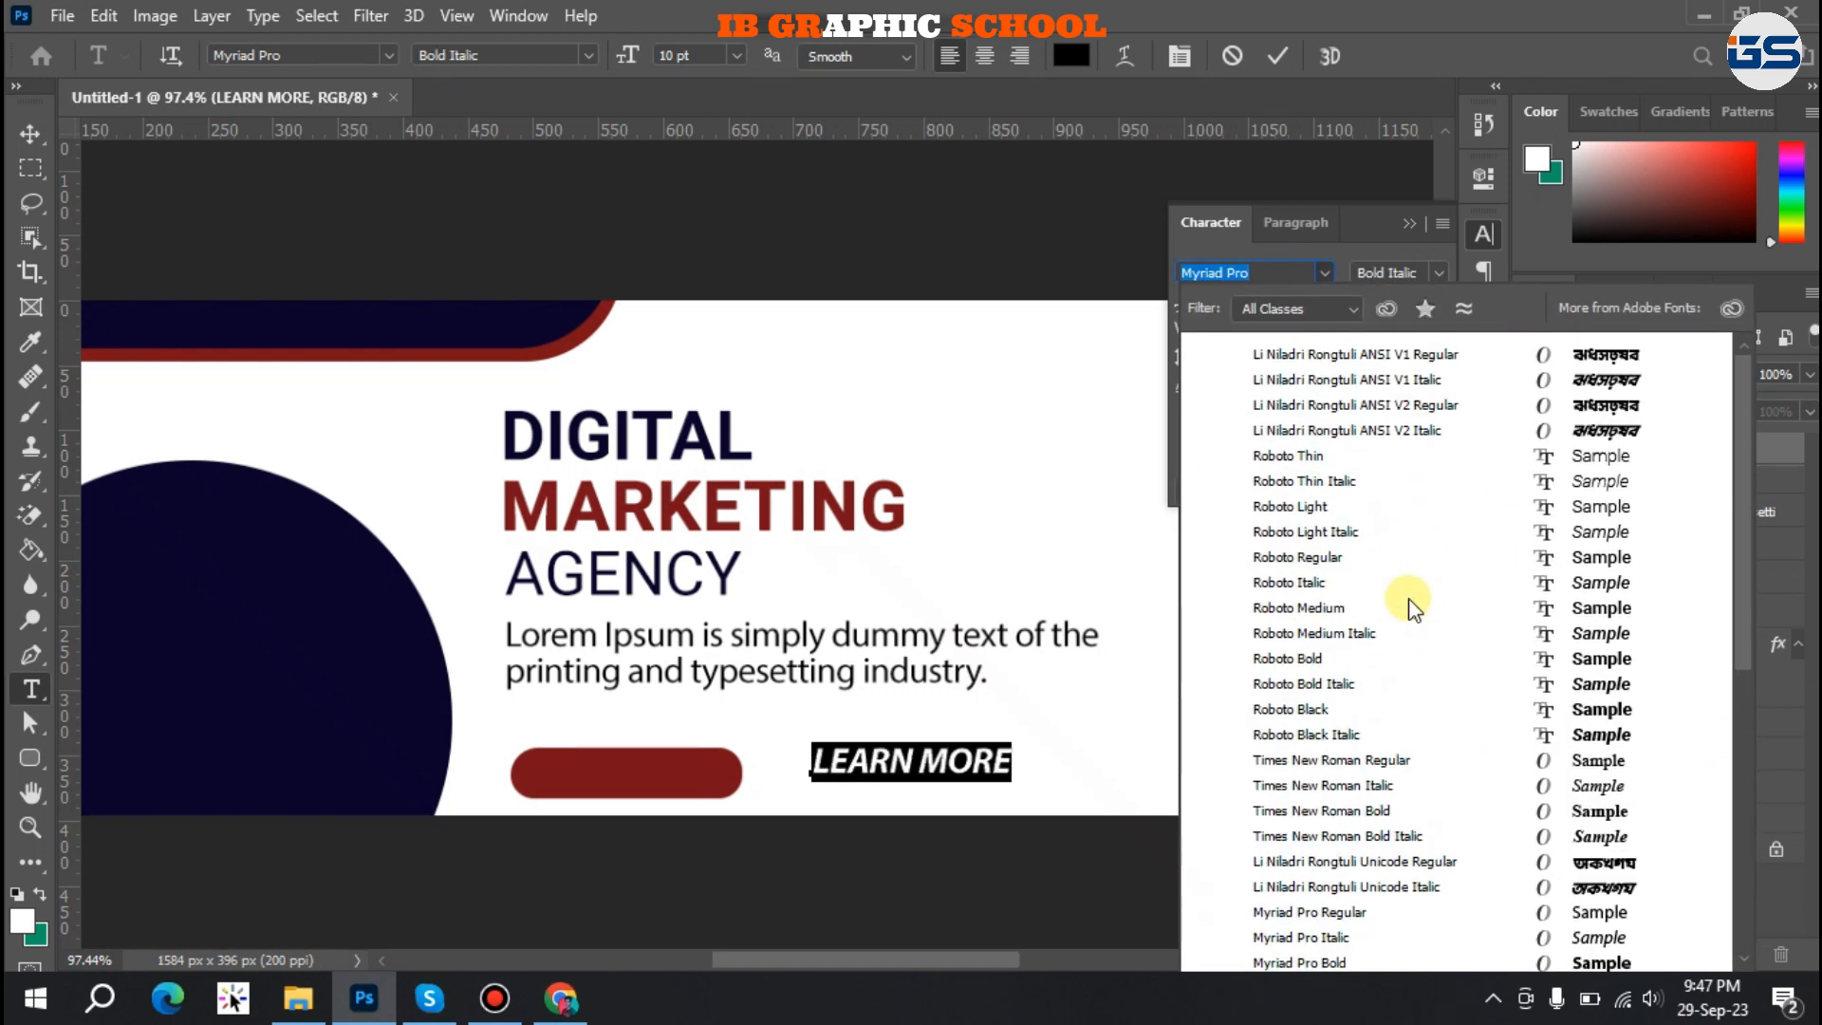
click(1341, 611)
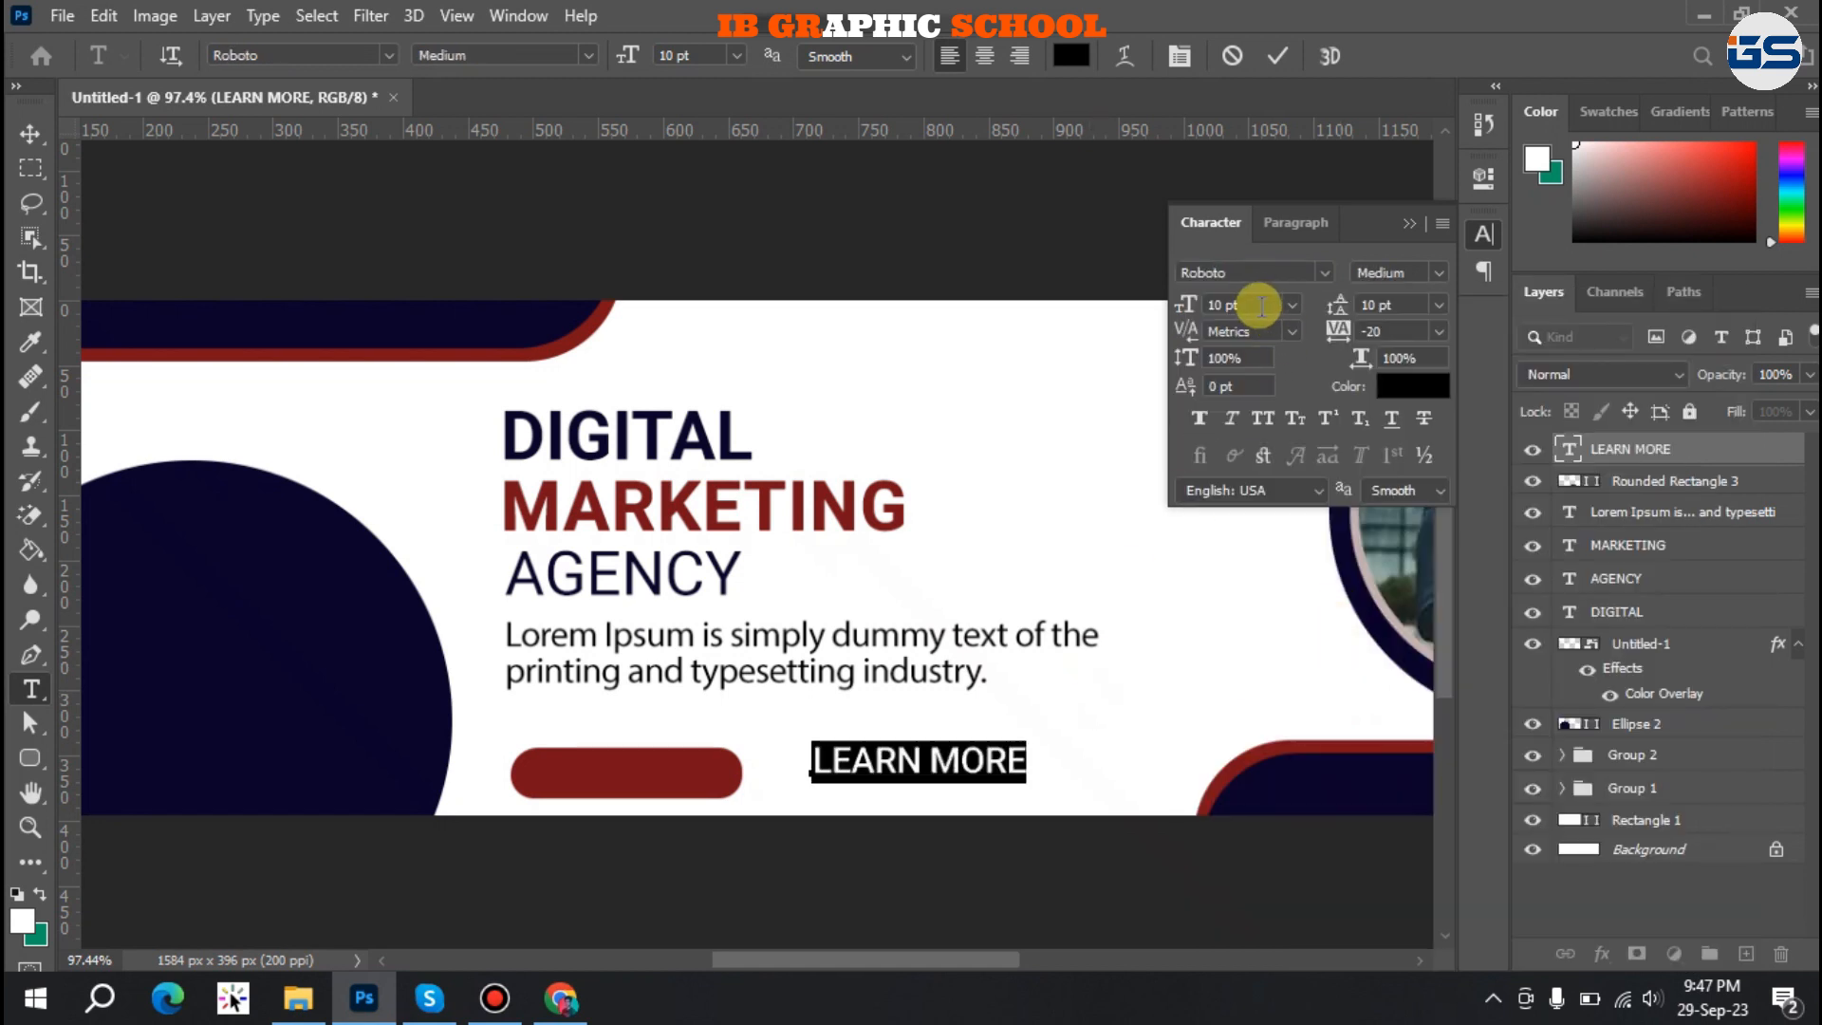
key(Down)
key(Down)
key(Down)
key(Up)
Centre the LEARN MORE text on the dark red rounded rectangle and select both layers.
click(31, 135)
drag(853, 773, 607, 783)
ctrl+click(1674, 479)
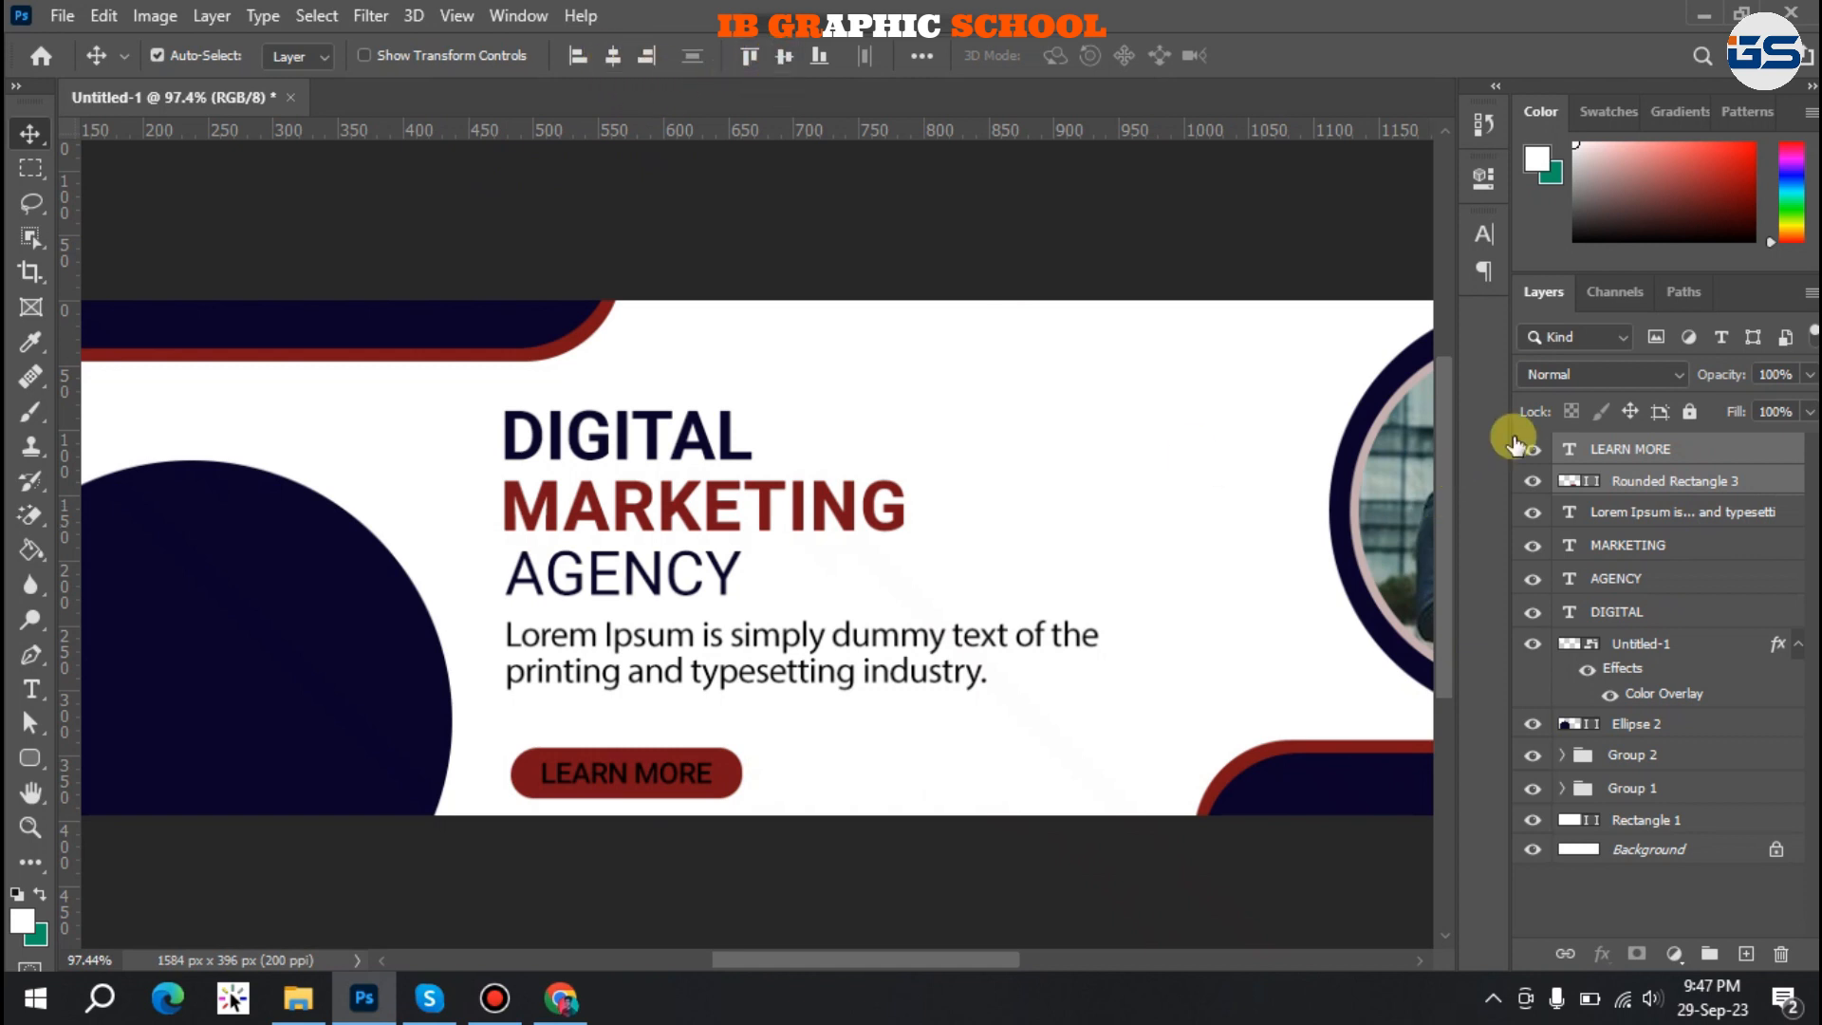
Change the LEARN MORE text's colour to white (ffffff).
click(1655, 452)
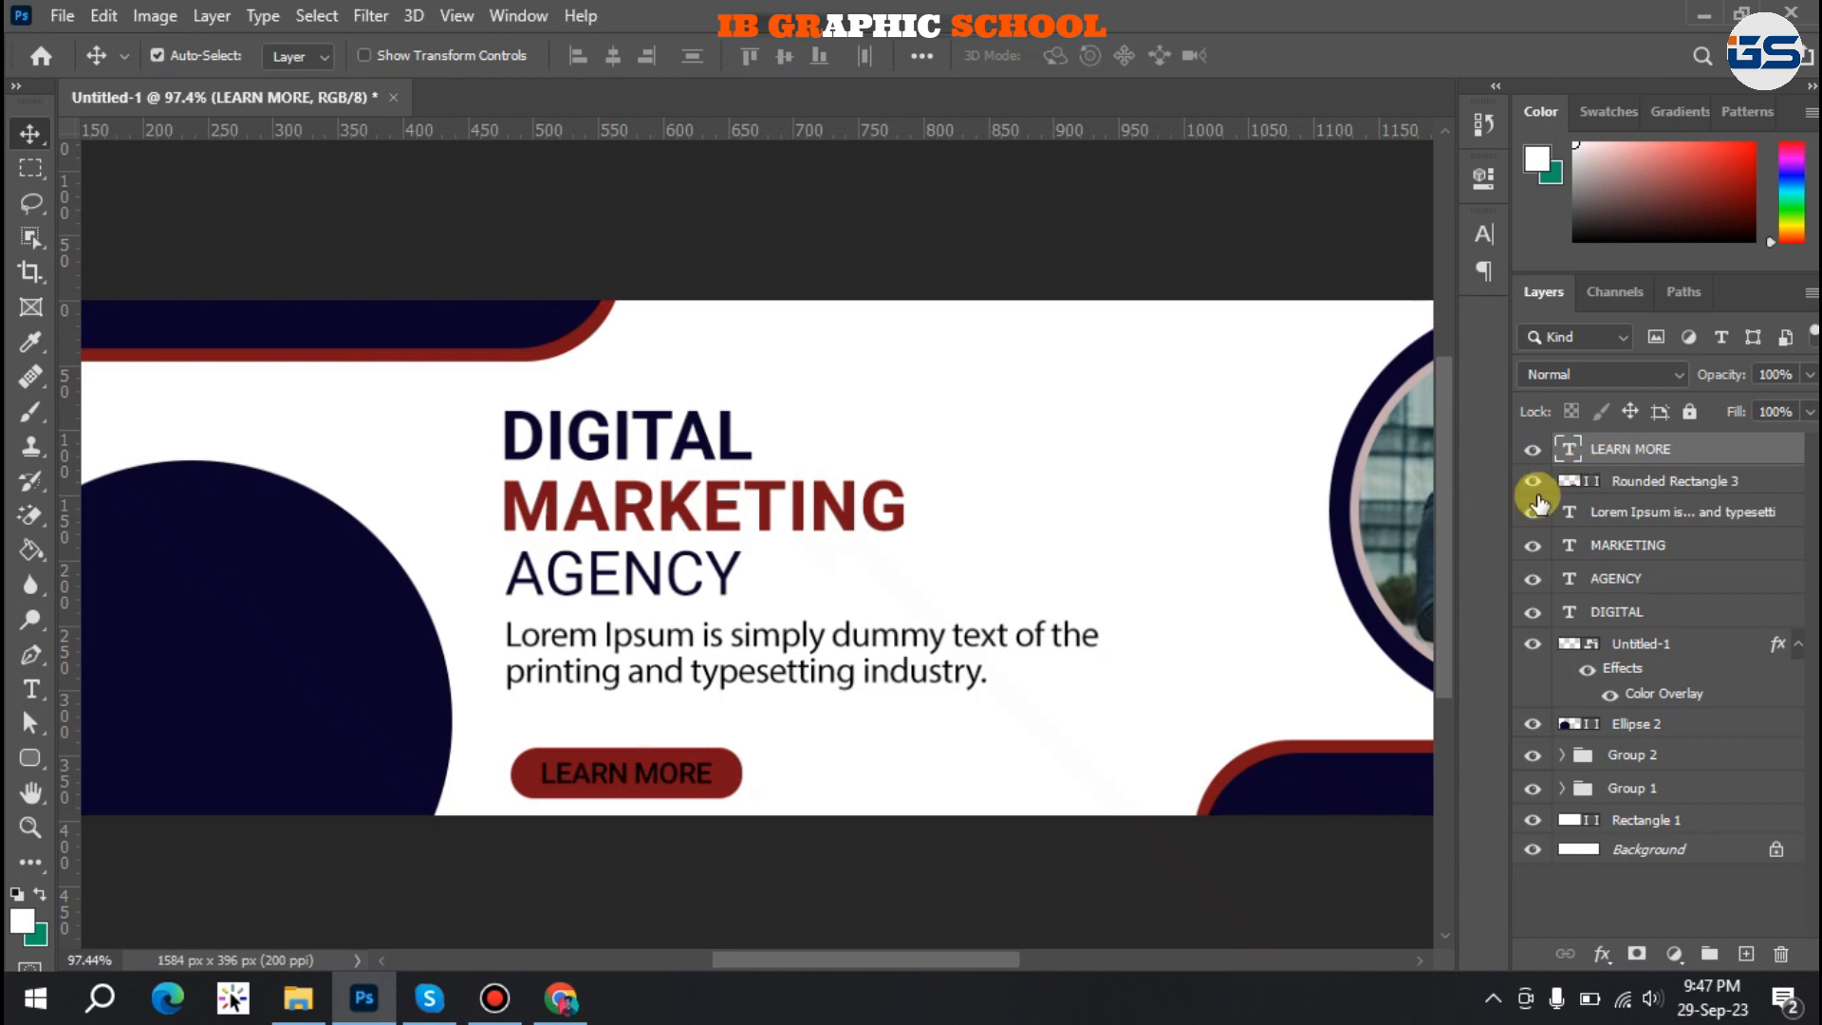
double_click(675, 776)
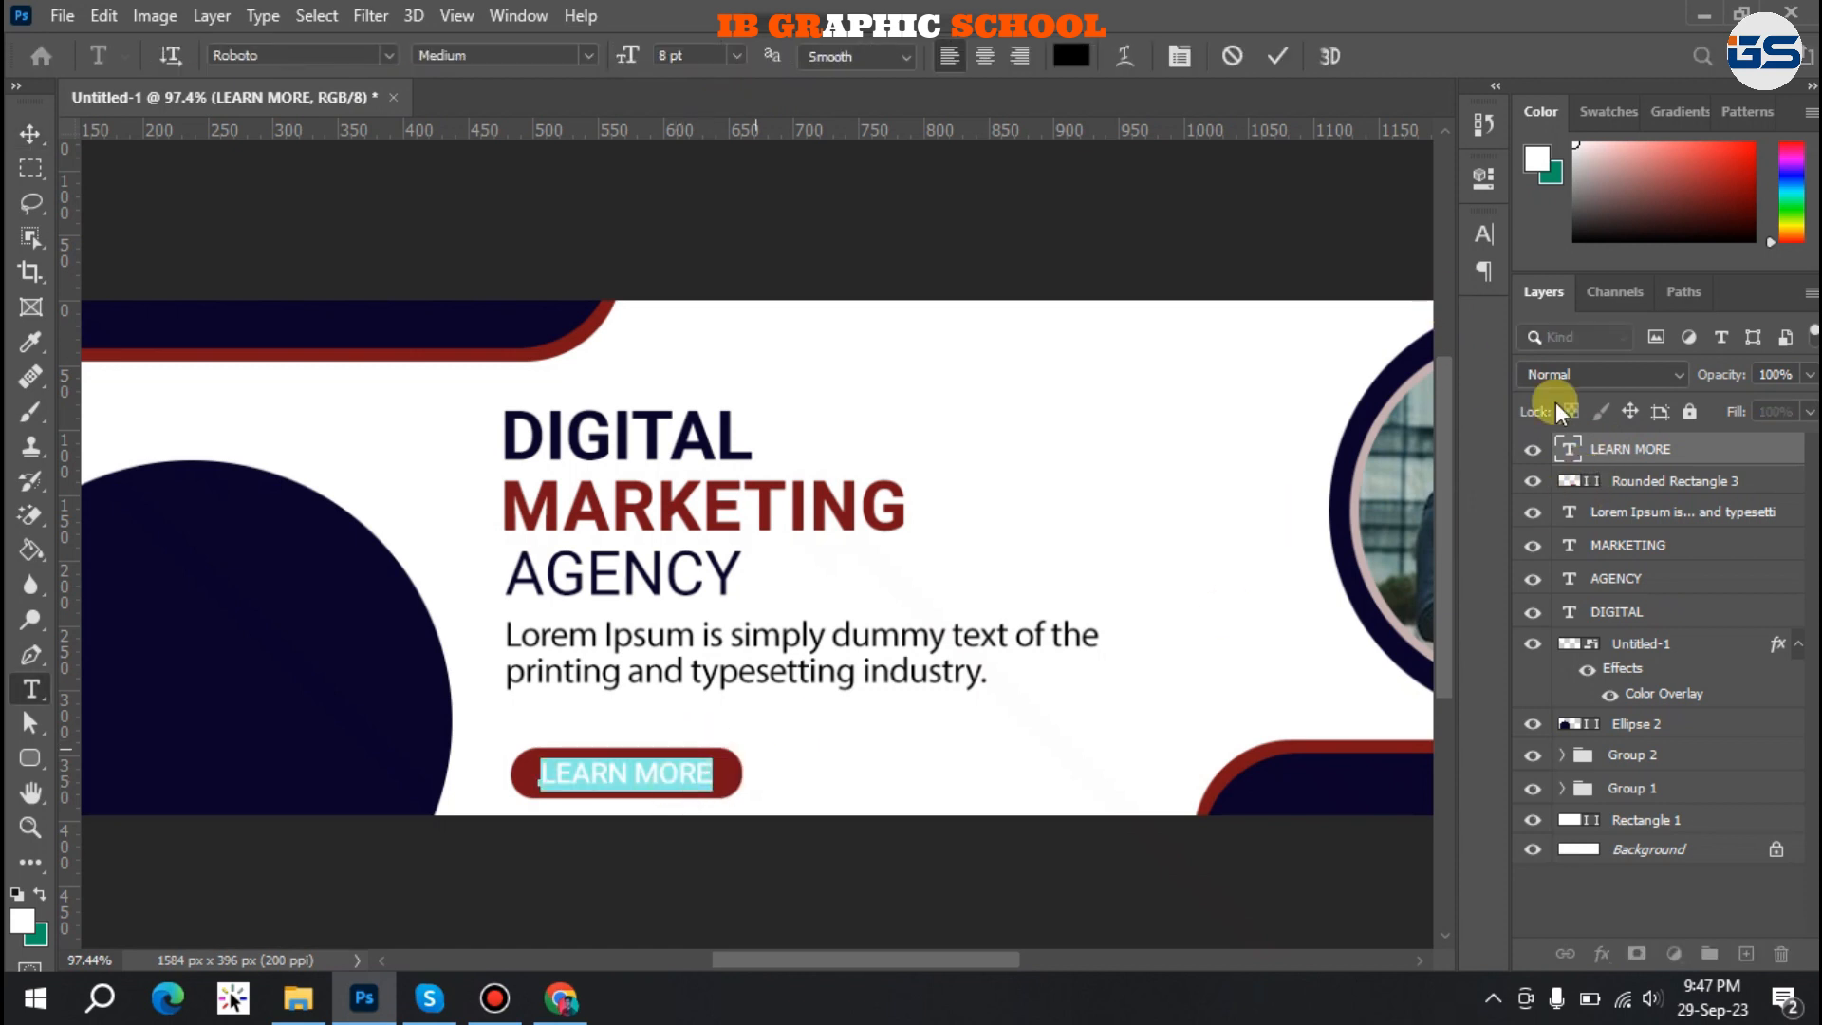
click(1490, 244)
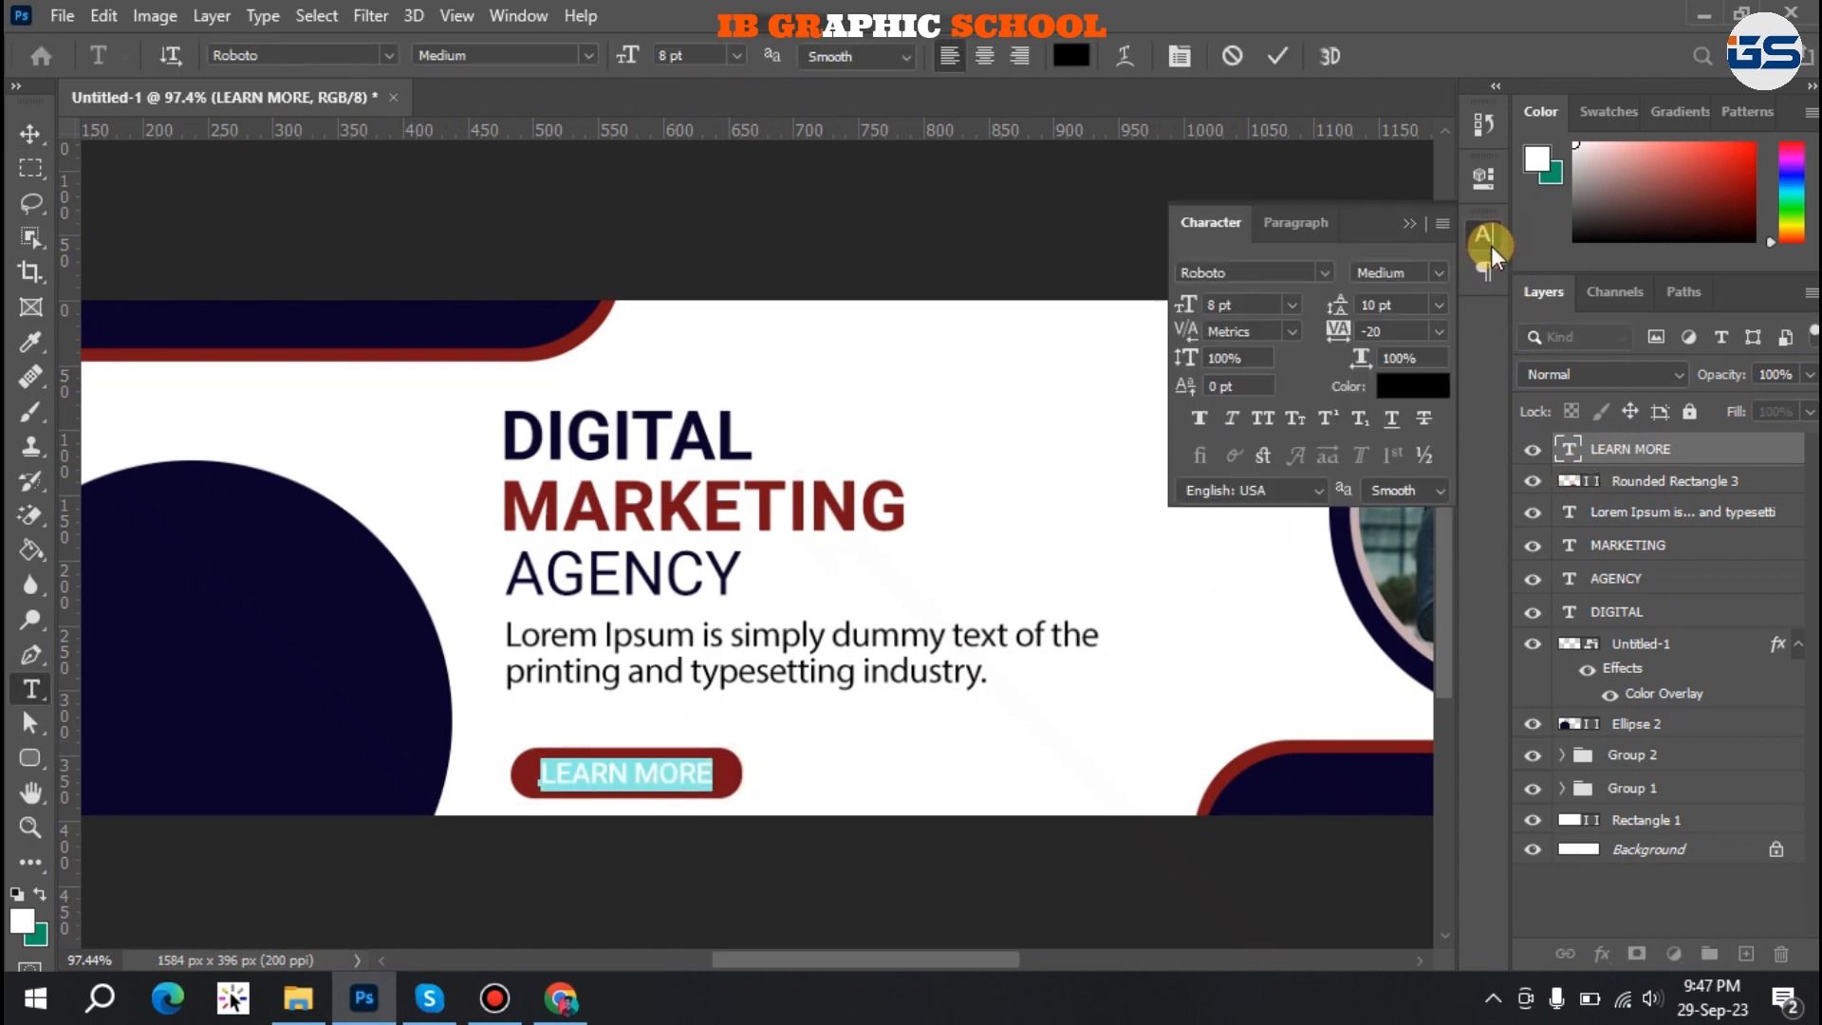
click(1419, 383)
click(939, 417)
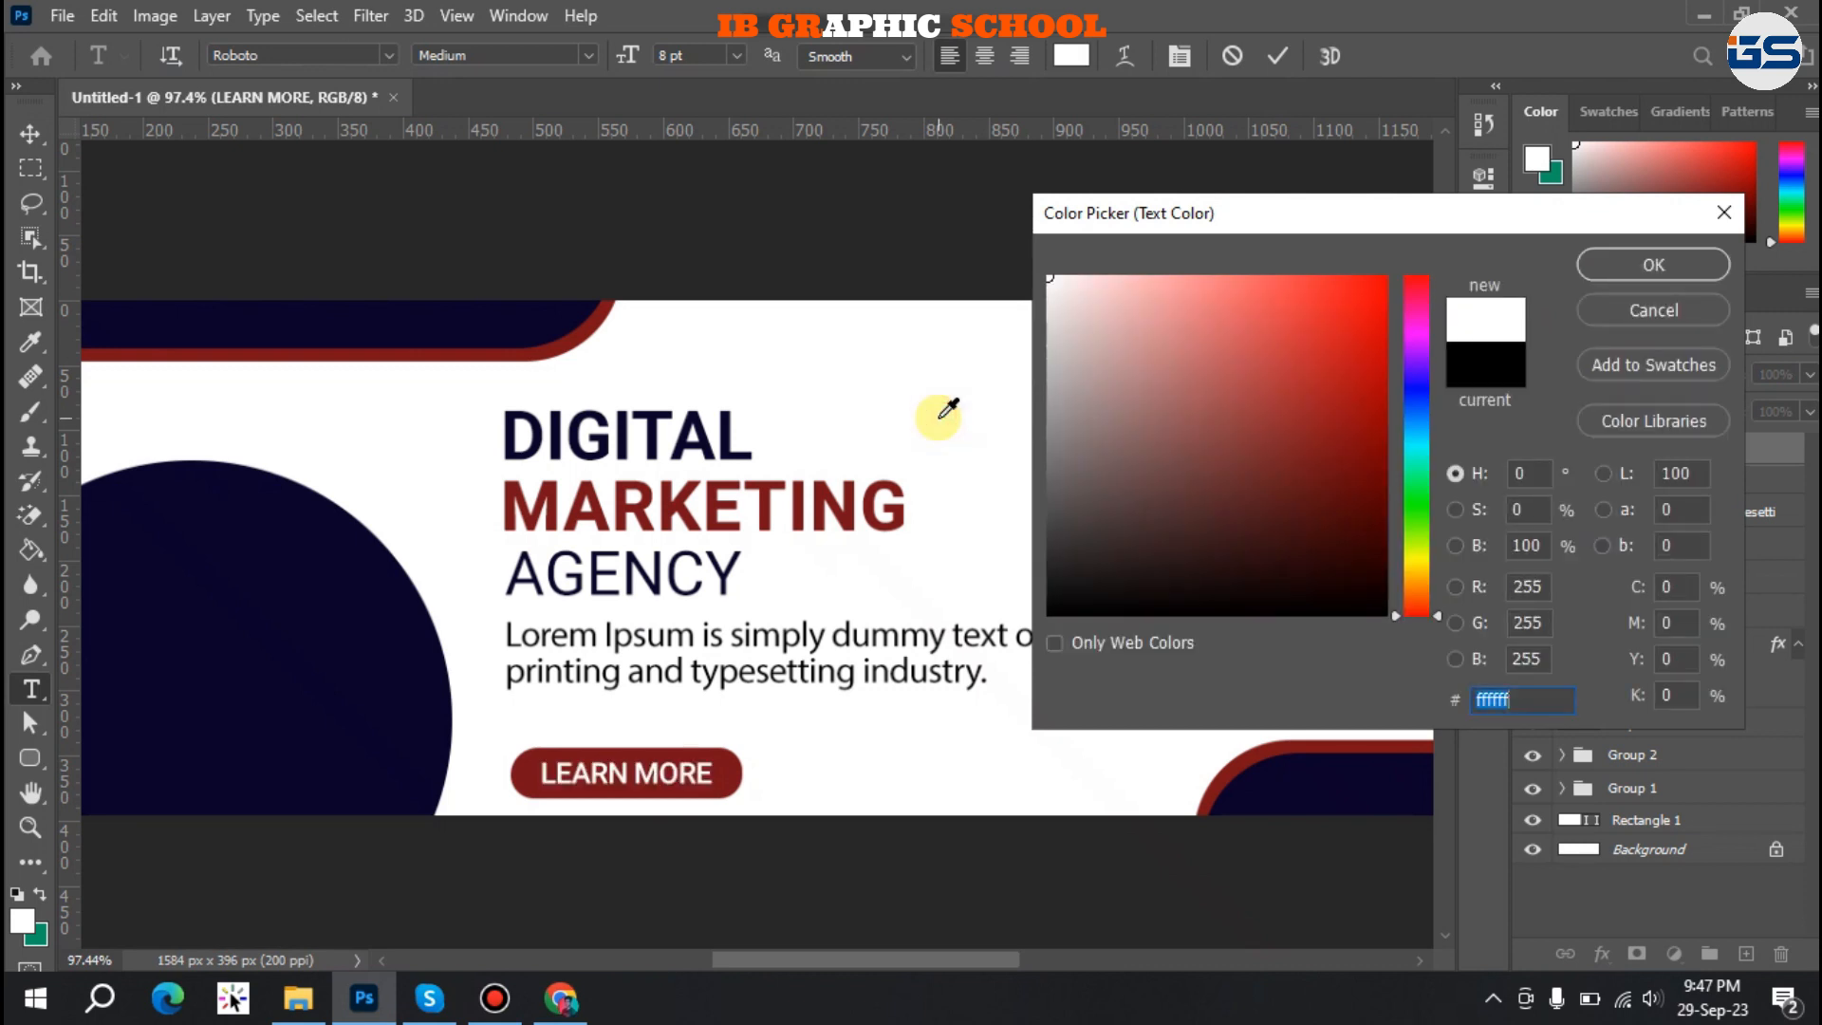
click(1625, 318)
ctrl+click(836, 736)
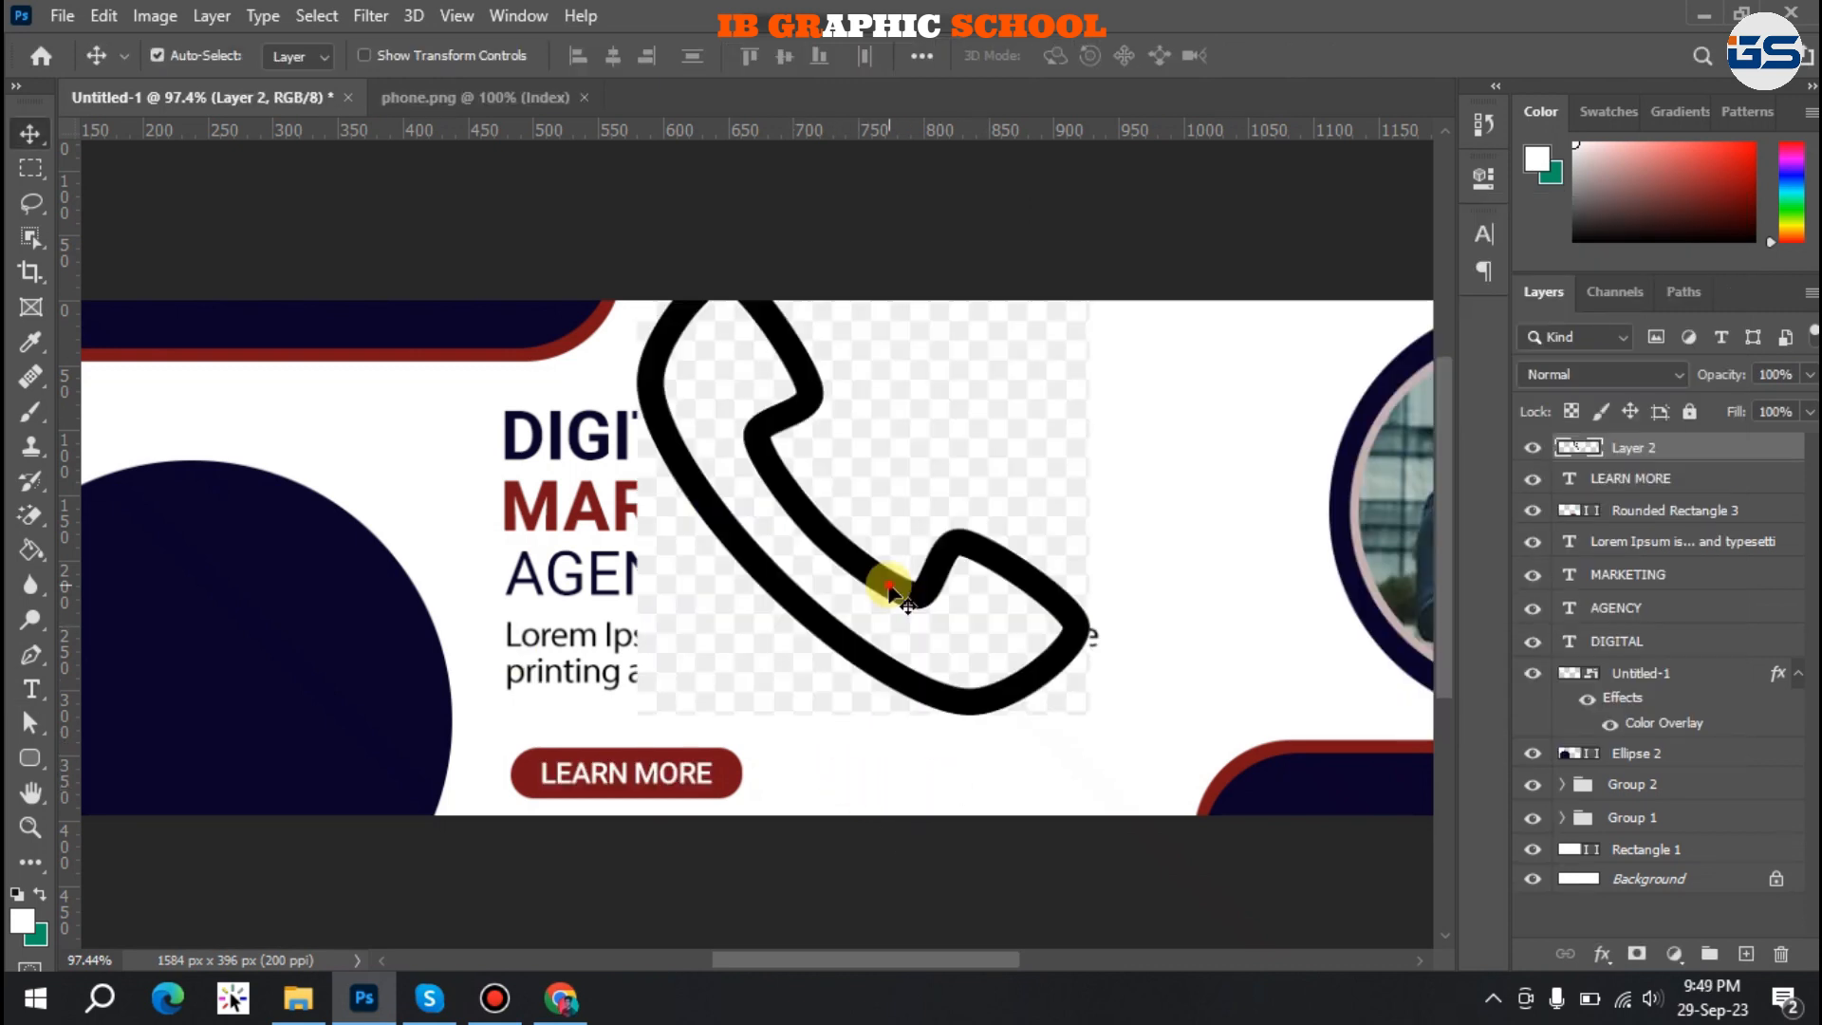
Reposition the imported phone image over the banner and erase its checkered background with the Magic Eraser.
drag(890, 593, 847, 608)
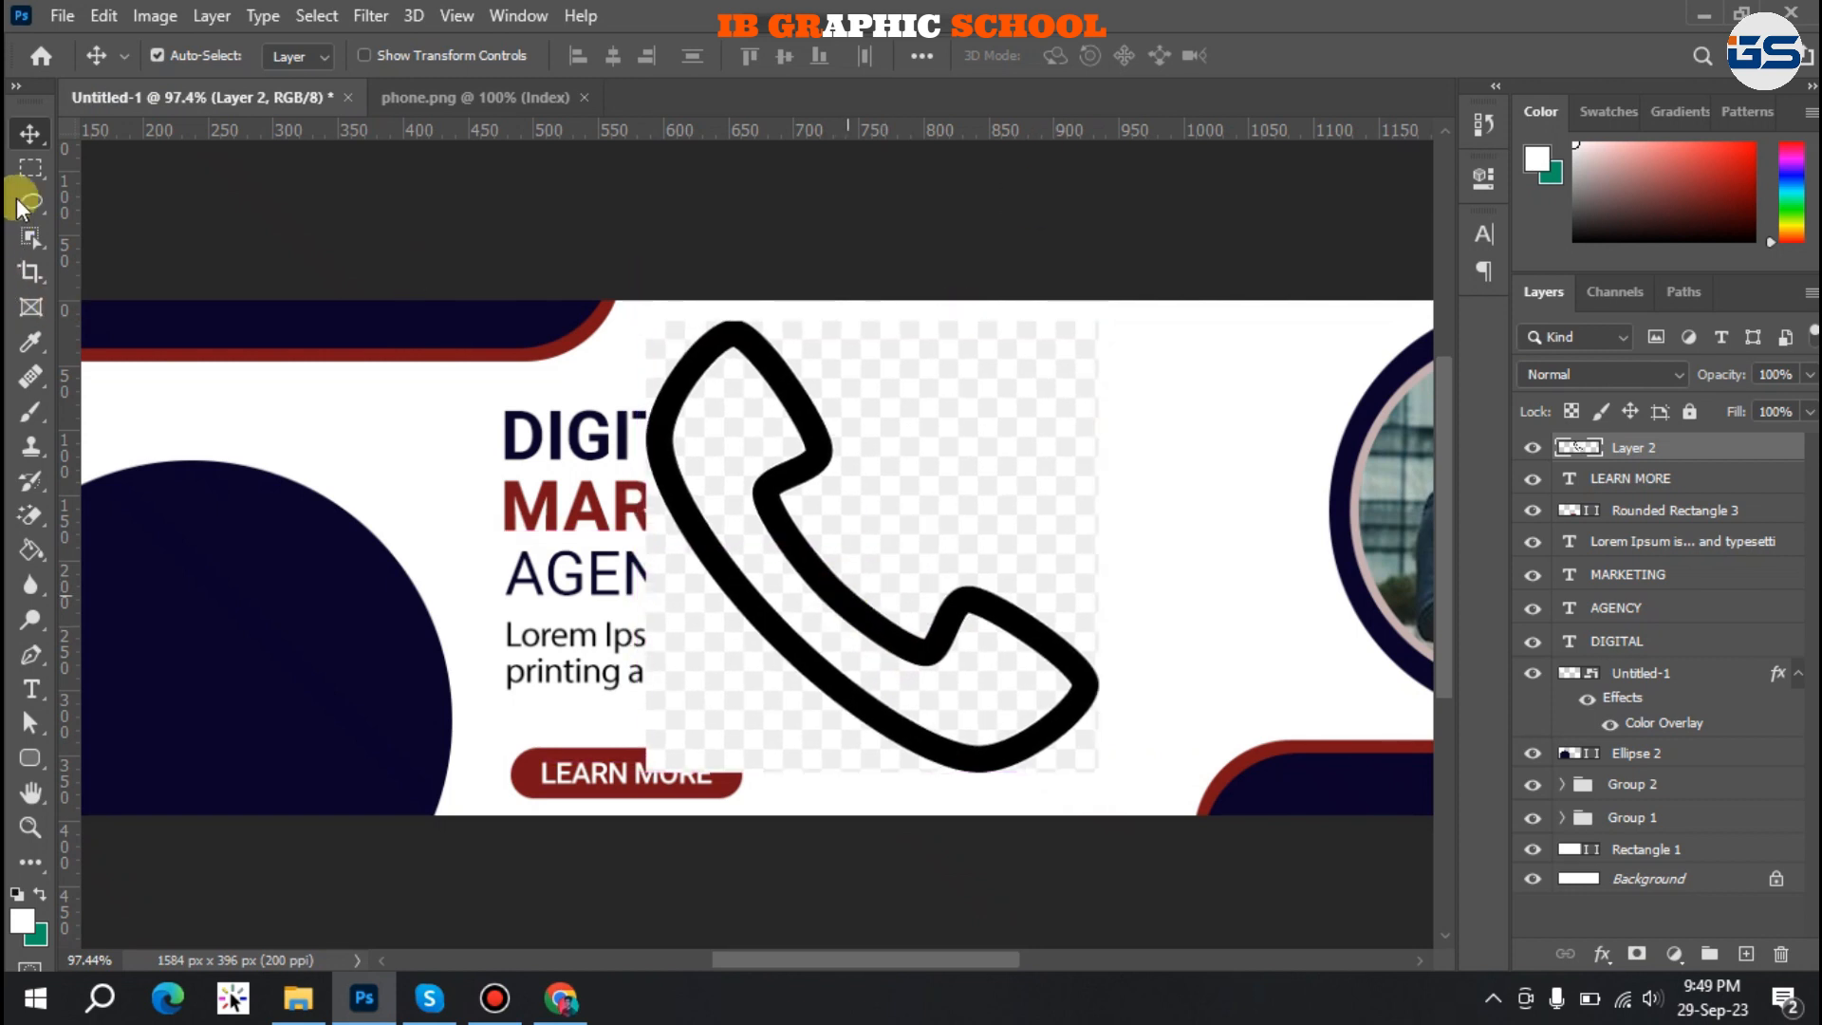
click(30, 514)
click(972, 703)
click(759, 726)
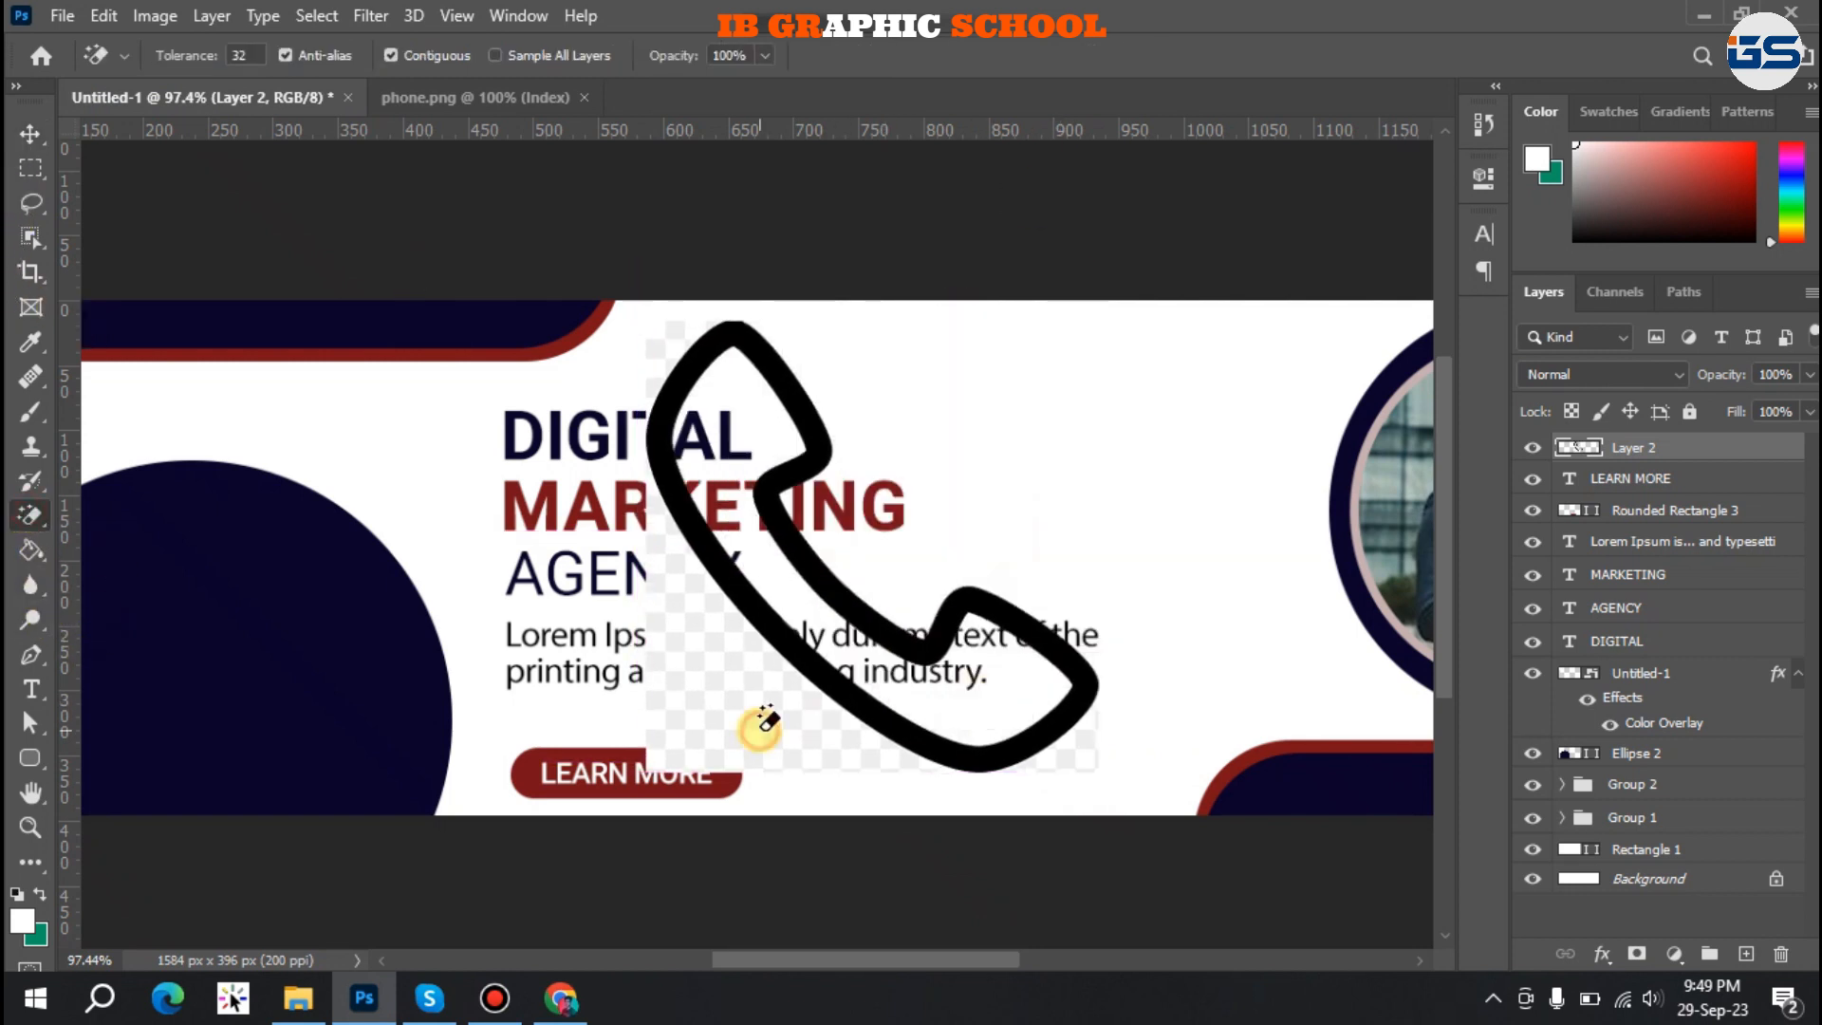
click(667, 364)
click(1060, 789)
Scale the phone image down to a small icon and move it above the end of the tagline's first line.
click(30, 130)
key(ctrl+t)
drag(873, 322, 908, 593)
scroll(1006, 730, up, 3)
key(Return)
drag(759, 634, 1082, 418)
Draw a small circle with the Ellipse tool beside the LEARN MORE button and fill it with the recently used navy.
click(28, 759)
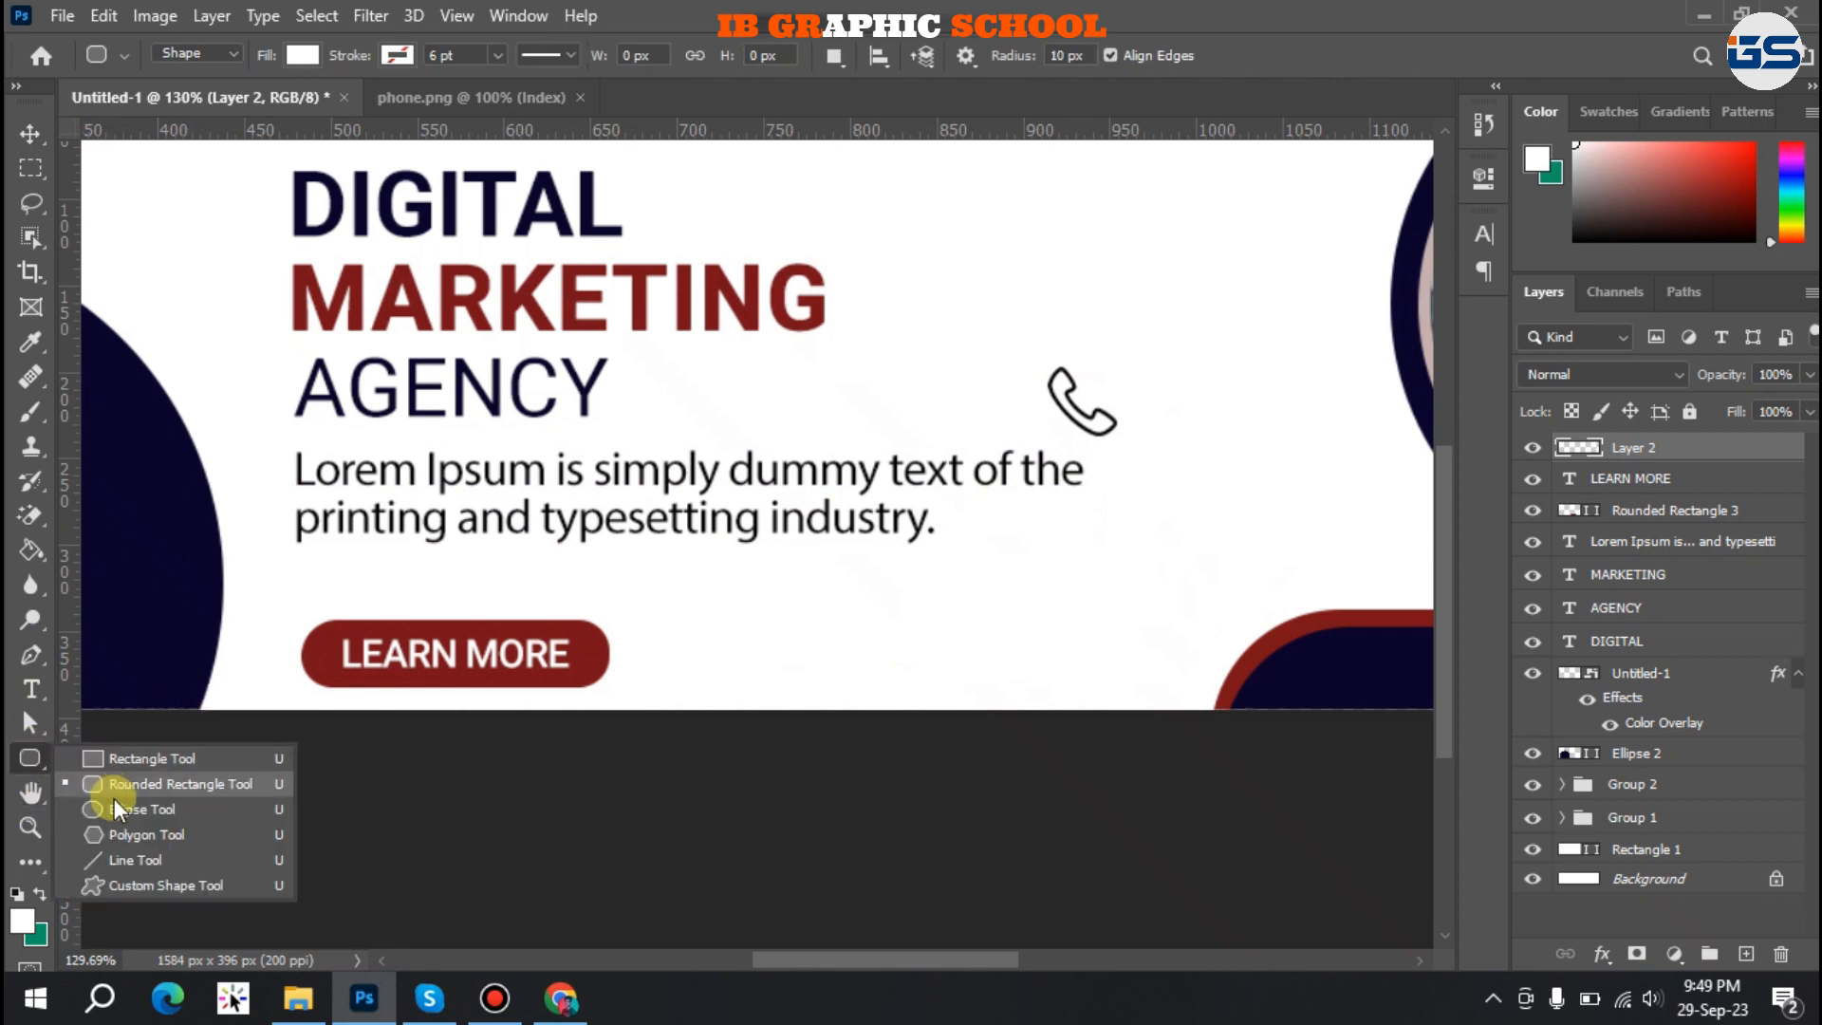
click(114, 804)
drag(642, 628, 773, 690)
click(1108, 378)
click(1132, 521)
click(660, 659)
click(302, 55)
click(158, 197)
click(26, 136)
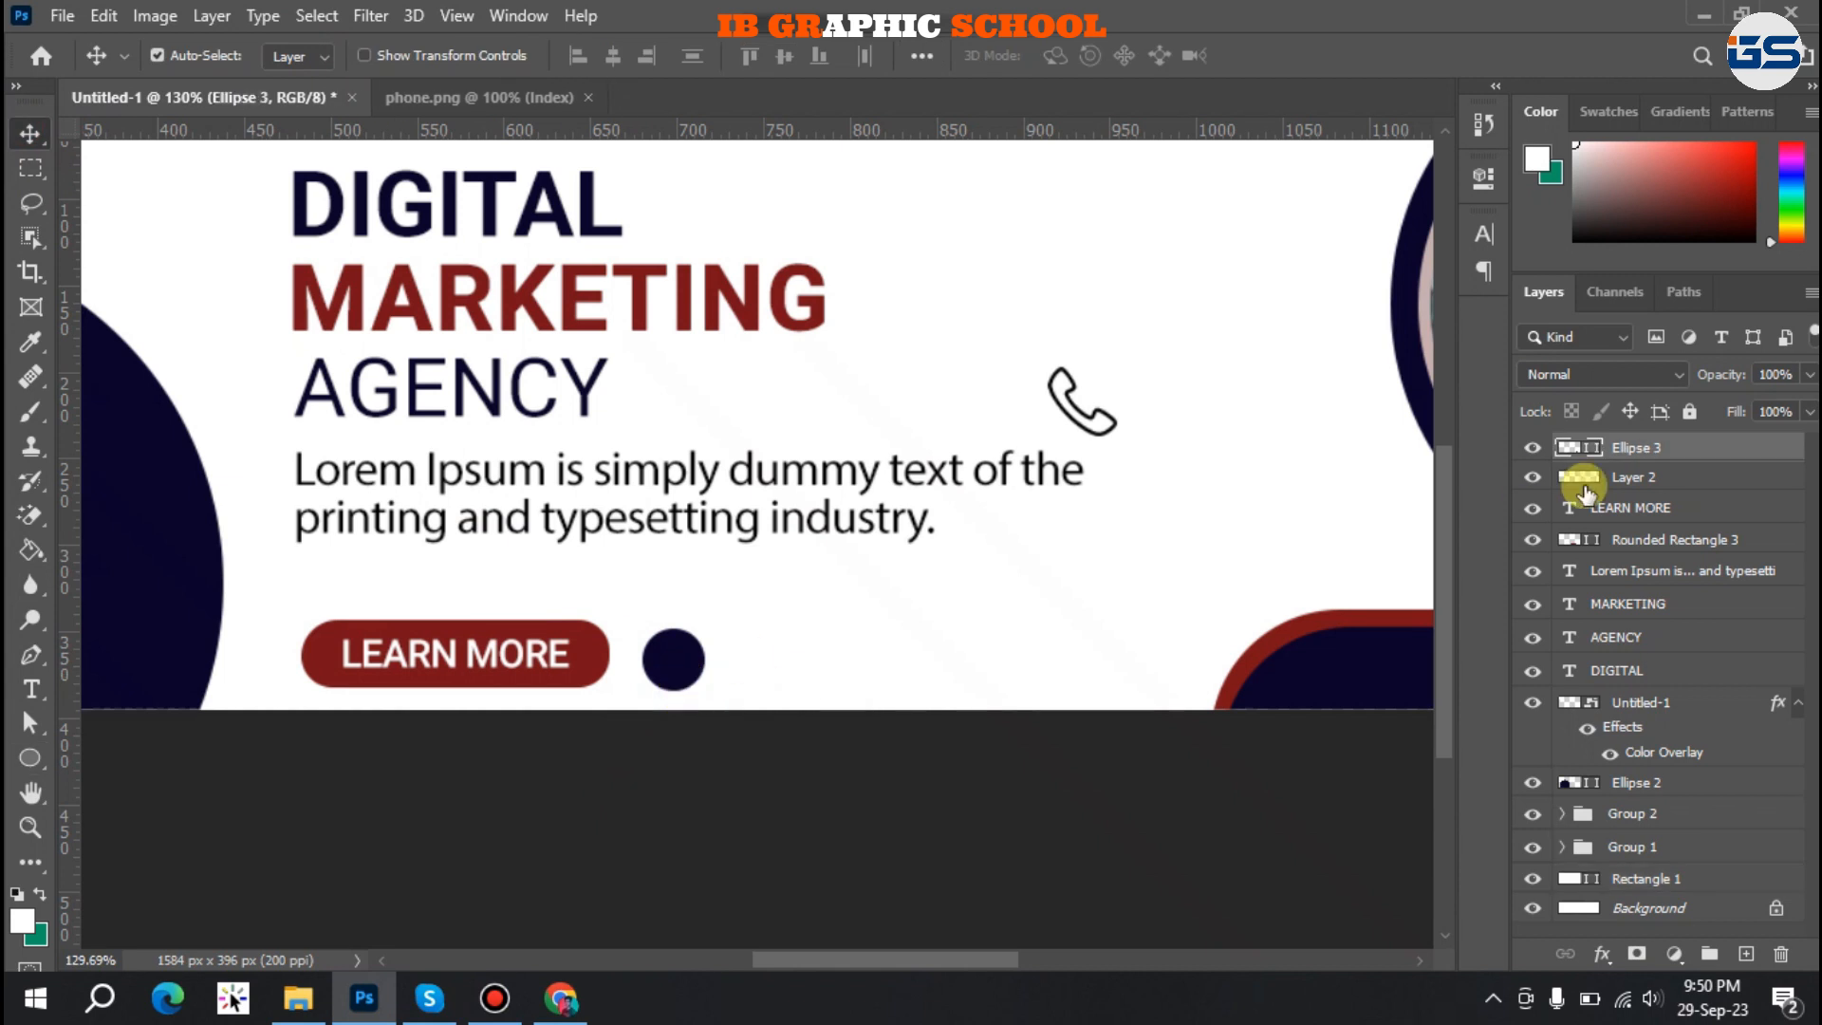
Align the vertical centres of the navy circle and the LEARN MORE button's rounded rectangle.
click(1531, 476)
click(1531, 541)
click(1532, 541)
shift+click(1597, 549)
click(1597, 548)
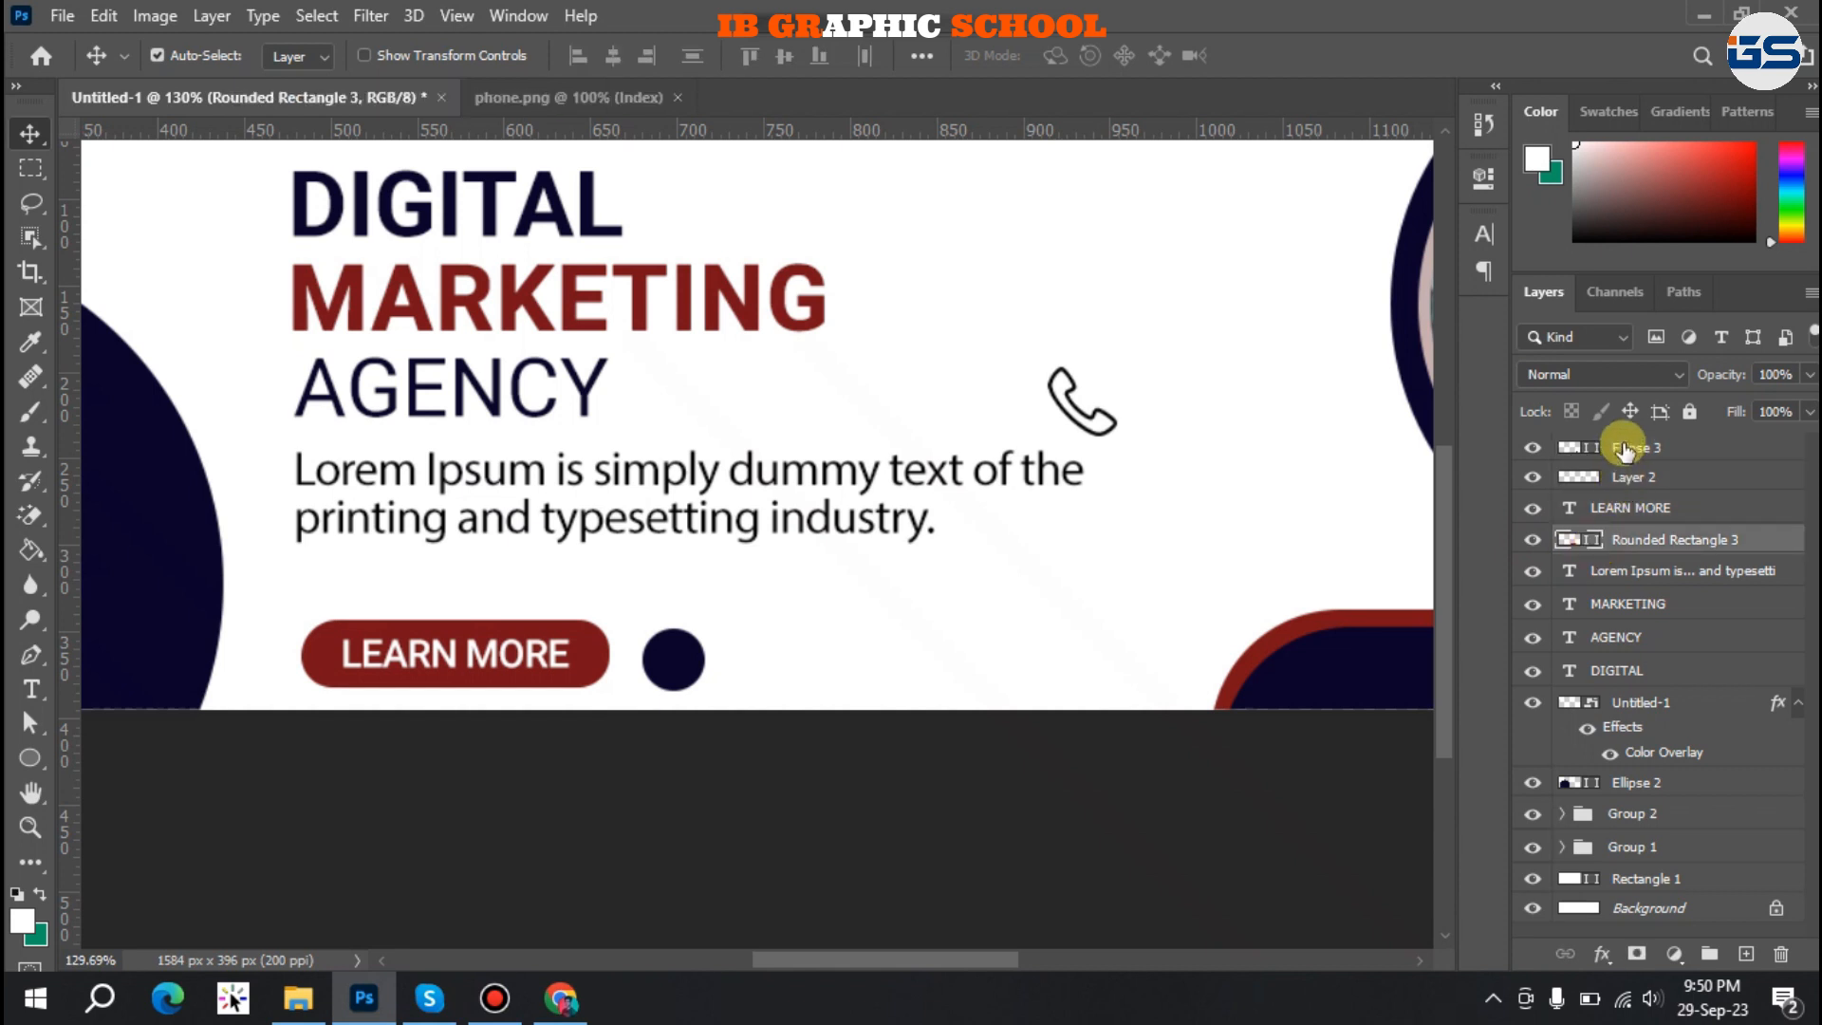
ctrl+click(1619, 447)
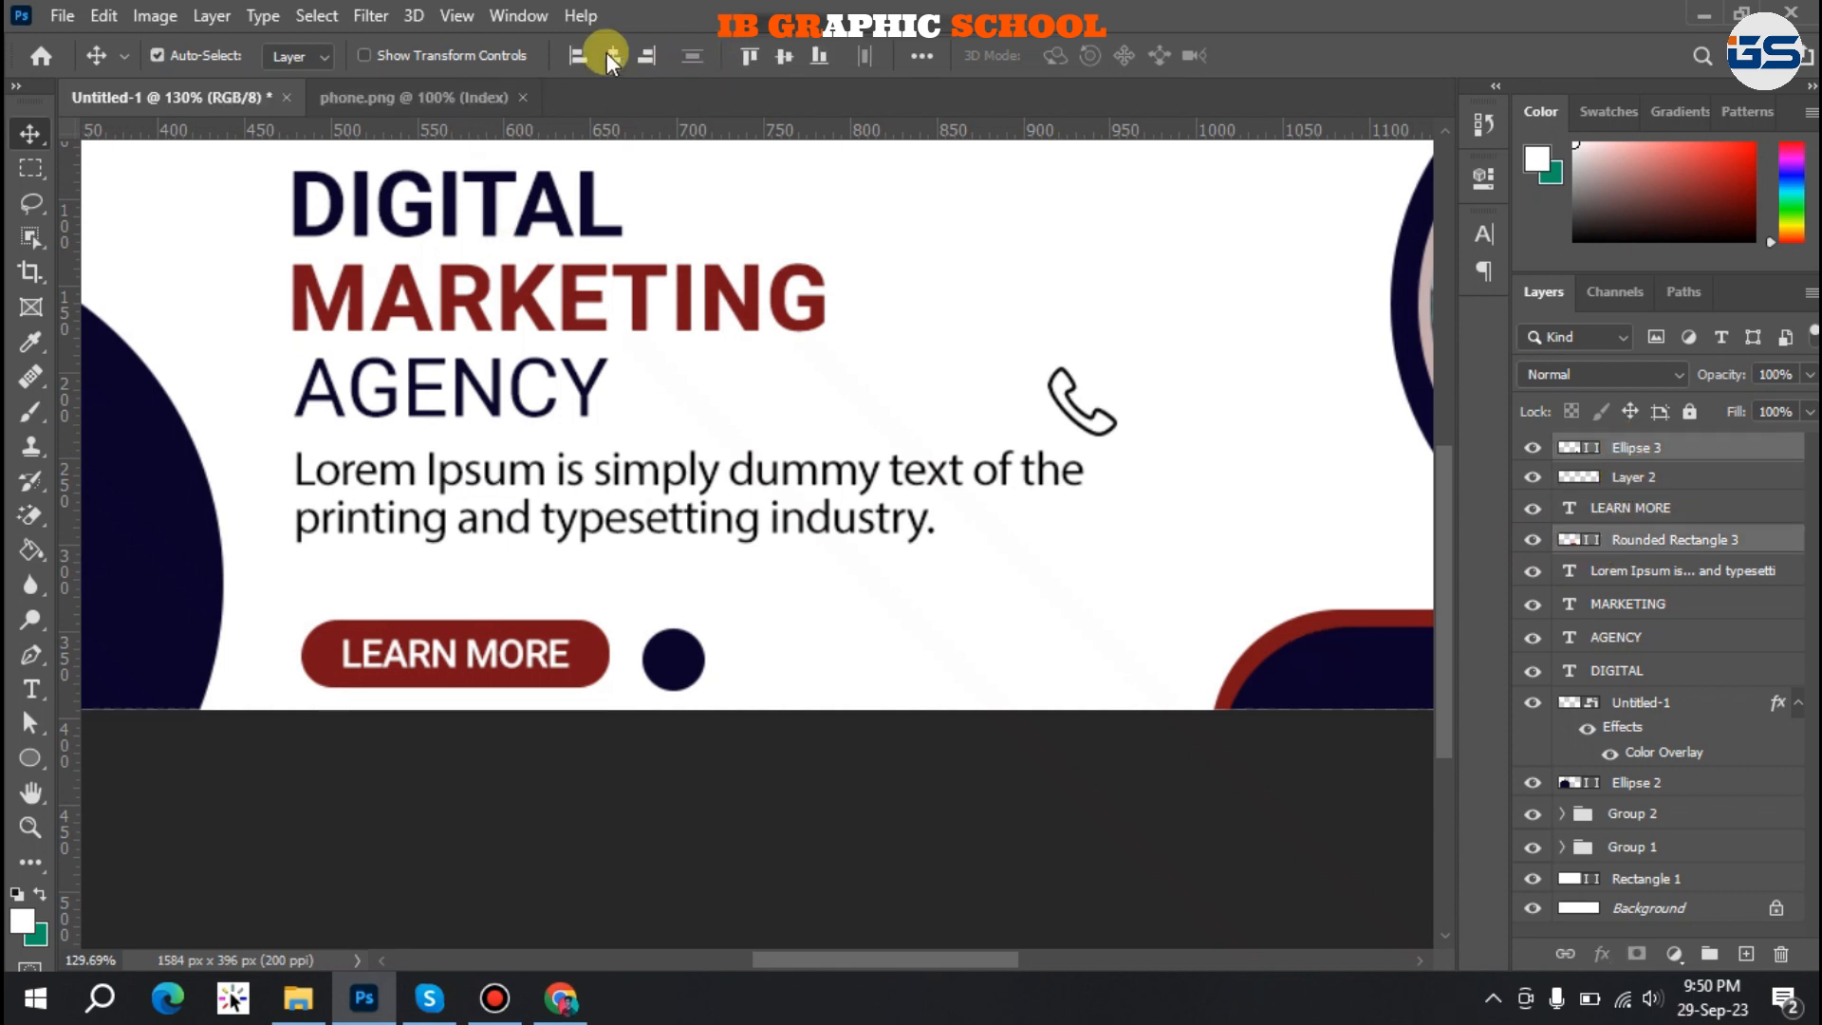
click(779, 59)
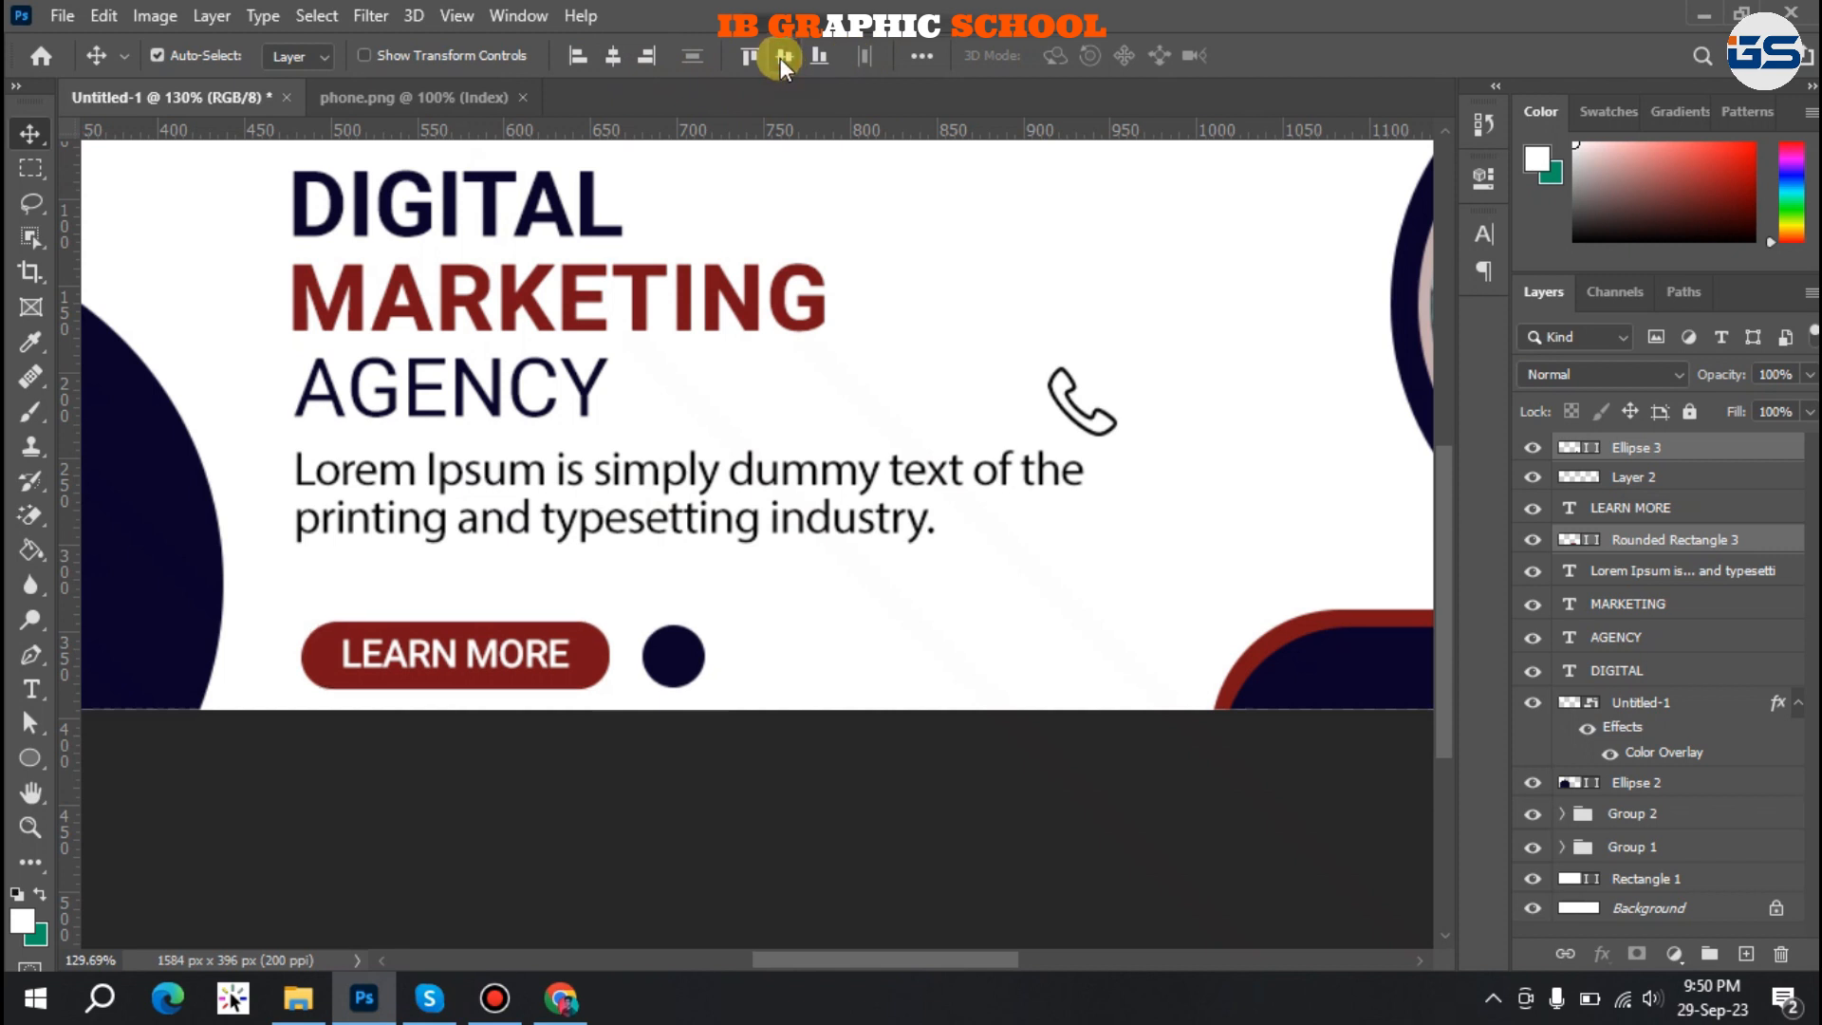
Bring the phone icon layer above the navy circle's layer and move the icon down near the circle.
click(1567, 454)
drag(1565, 482, 1547, 438)
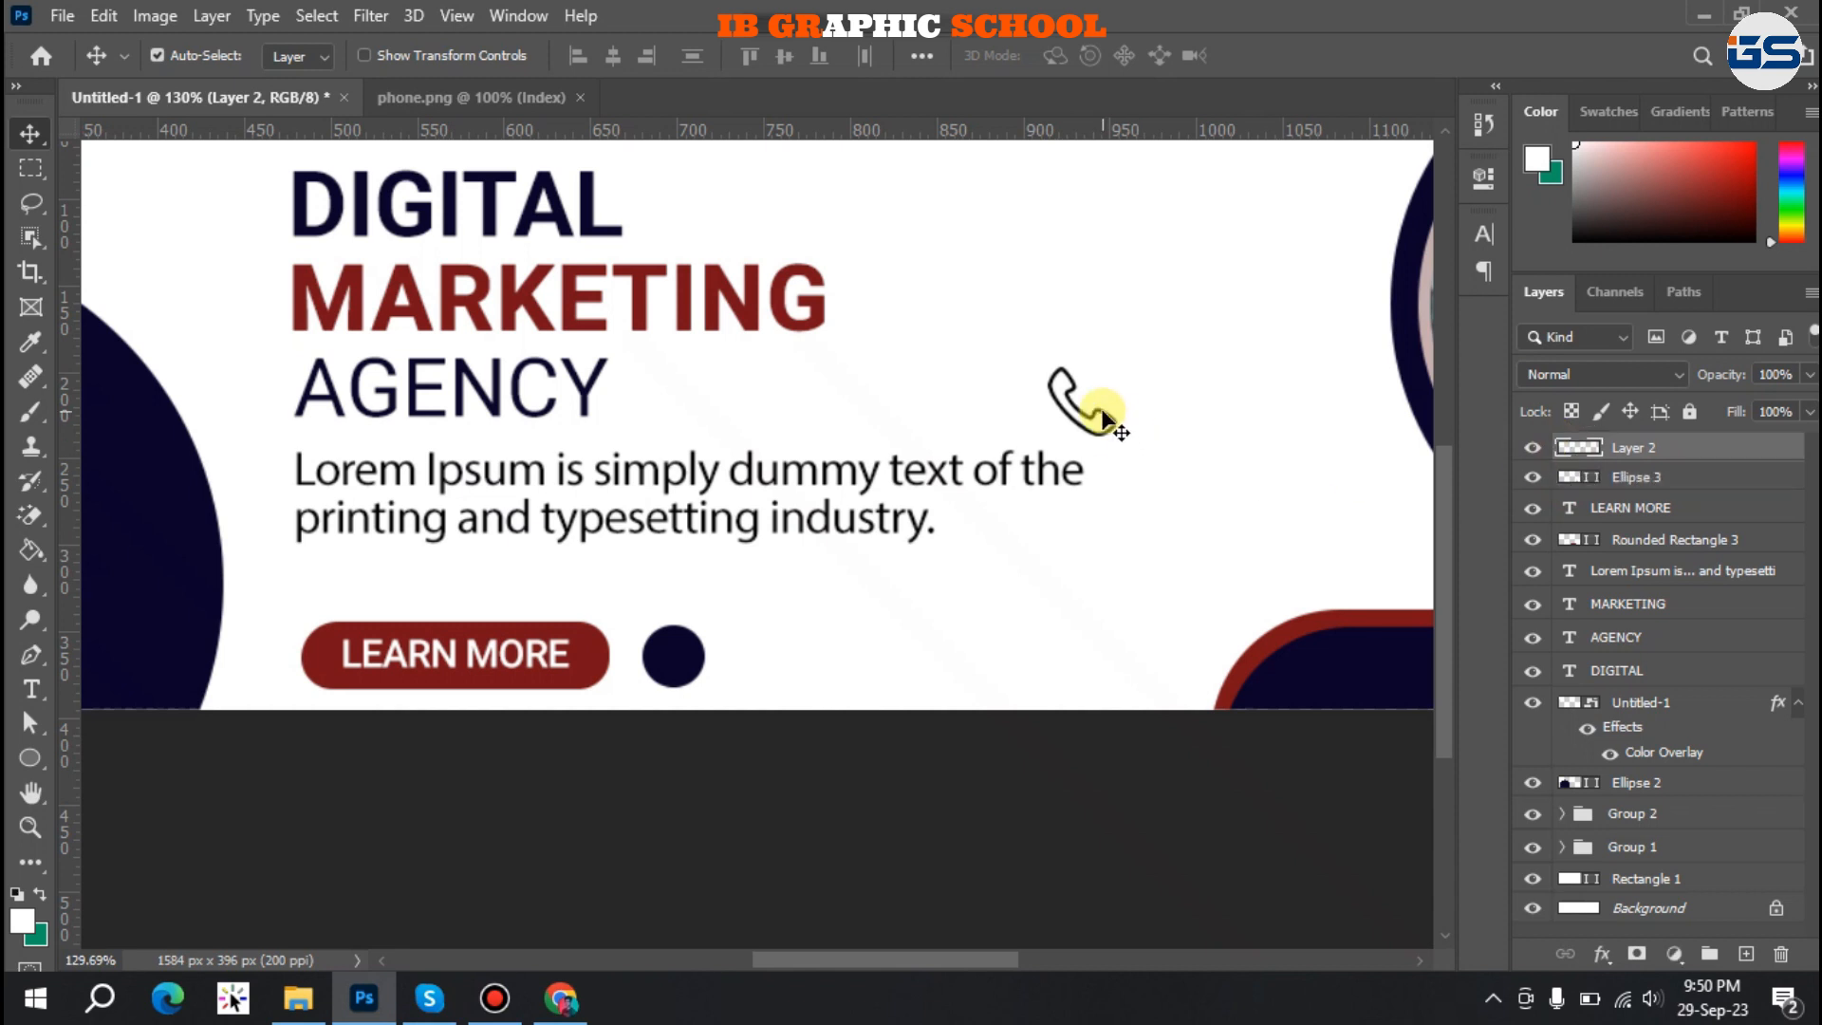
drag(1103, 415, 876, 644)
Give the phone icon a dark red Color Overlay, and scale it to 75% while placing it on the navy circle.
right_click(1586, 450)
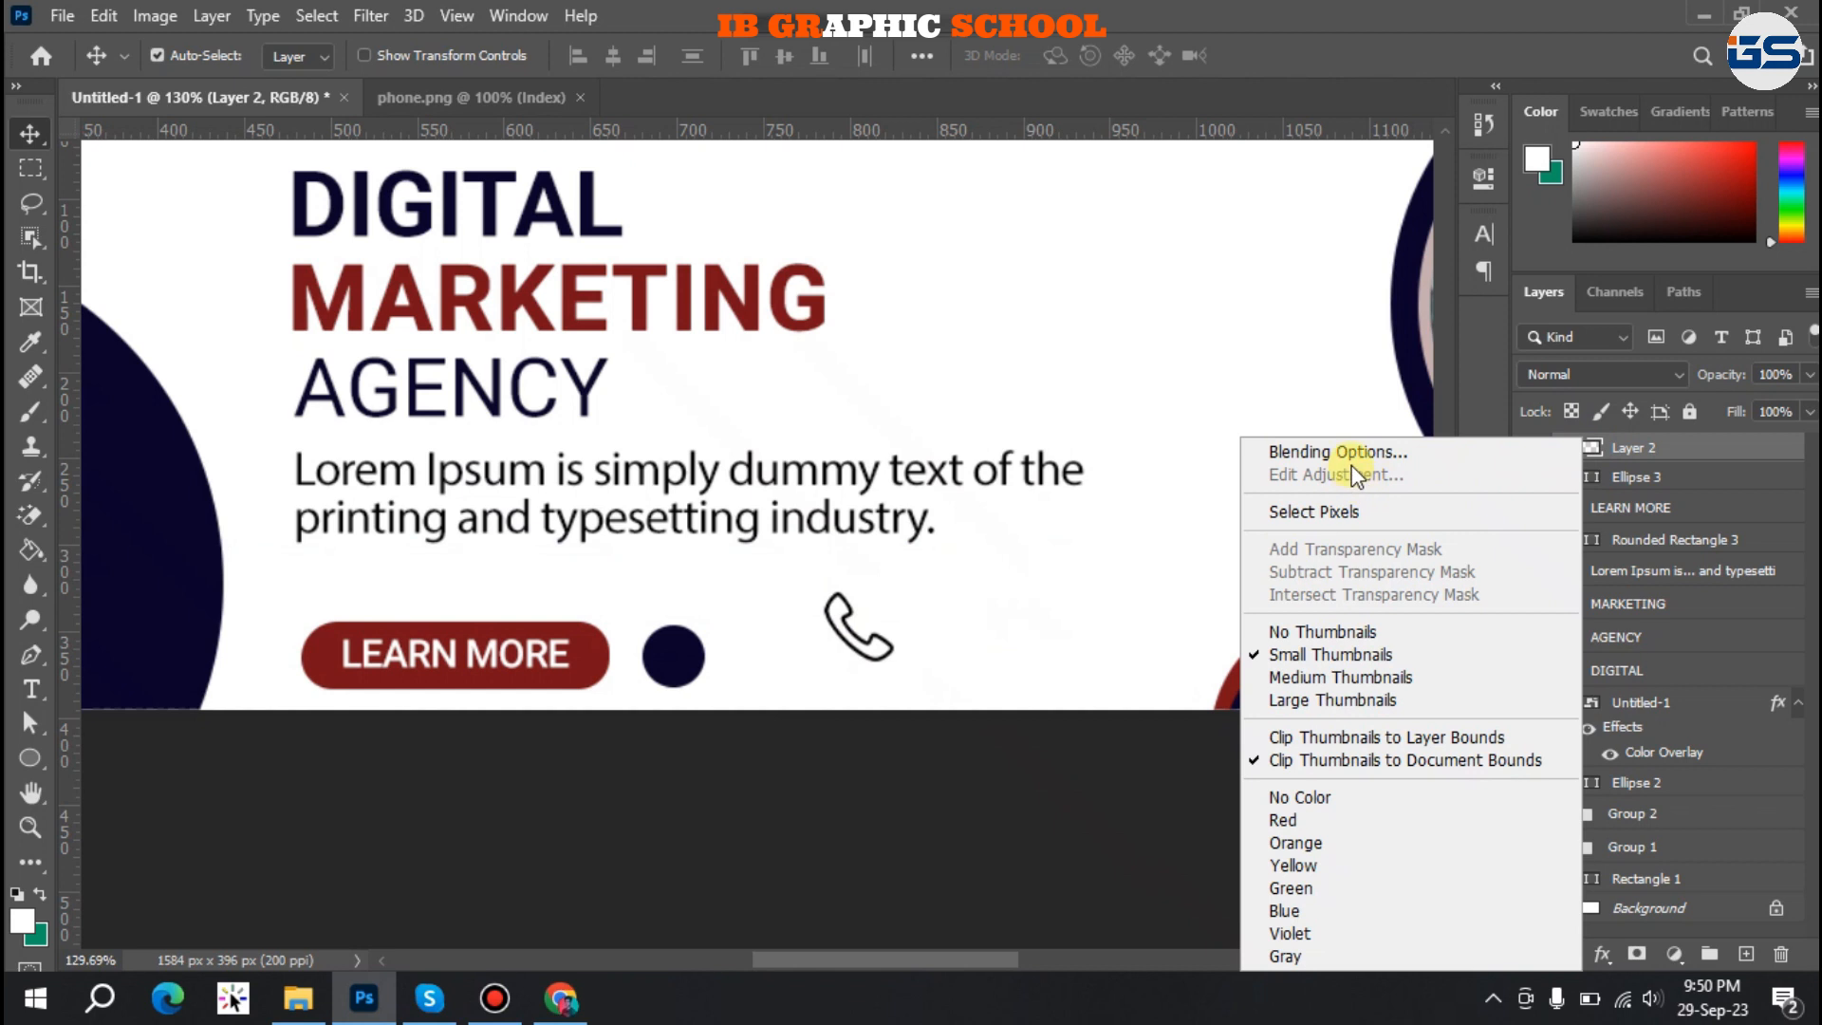
click(1352, 453)
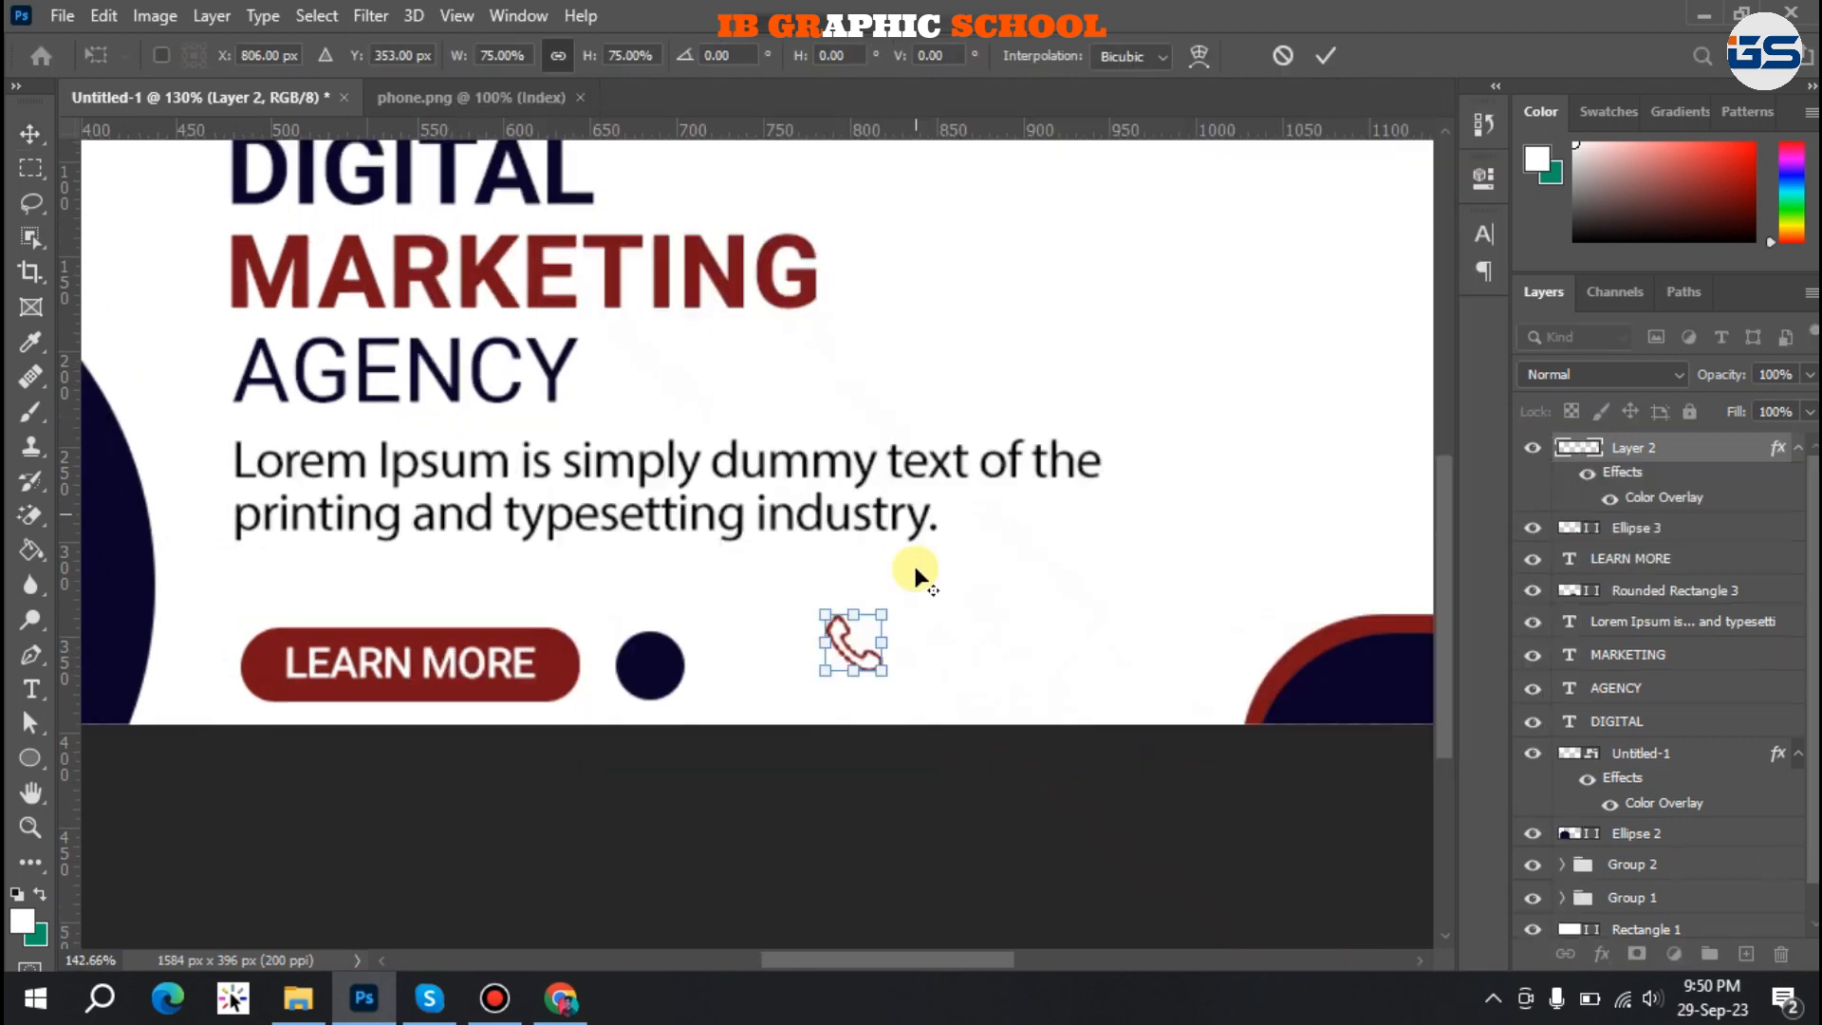
scroll(916, 578, up, 3)
key(alt+space)
drag(745, 570, 743, 438)
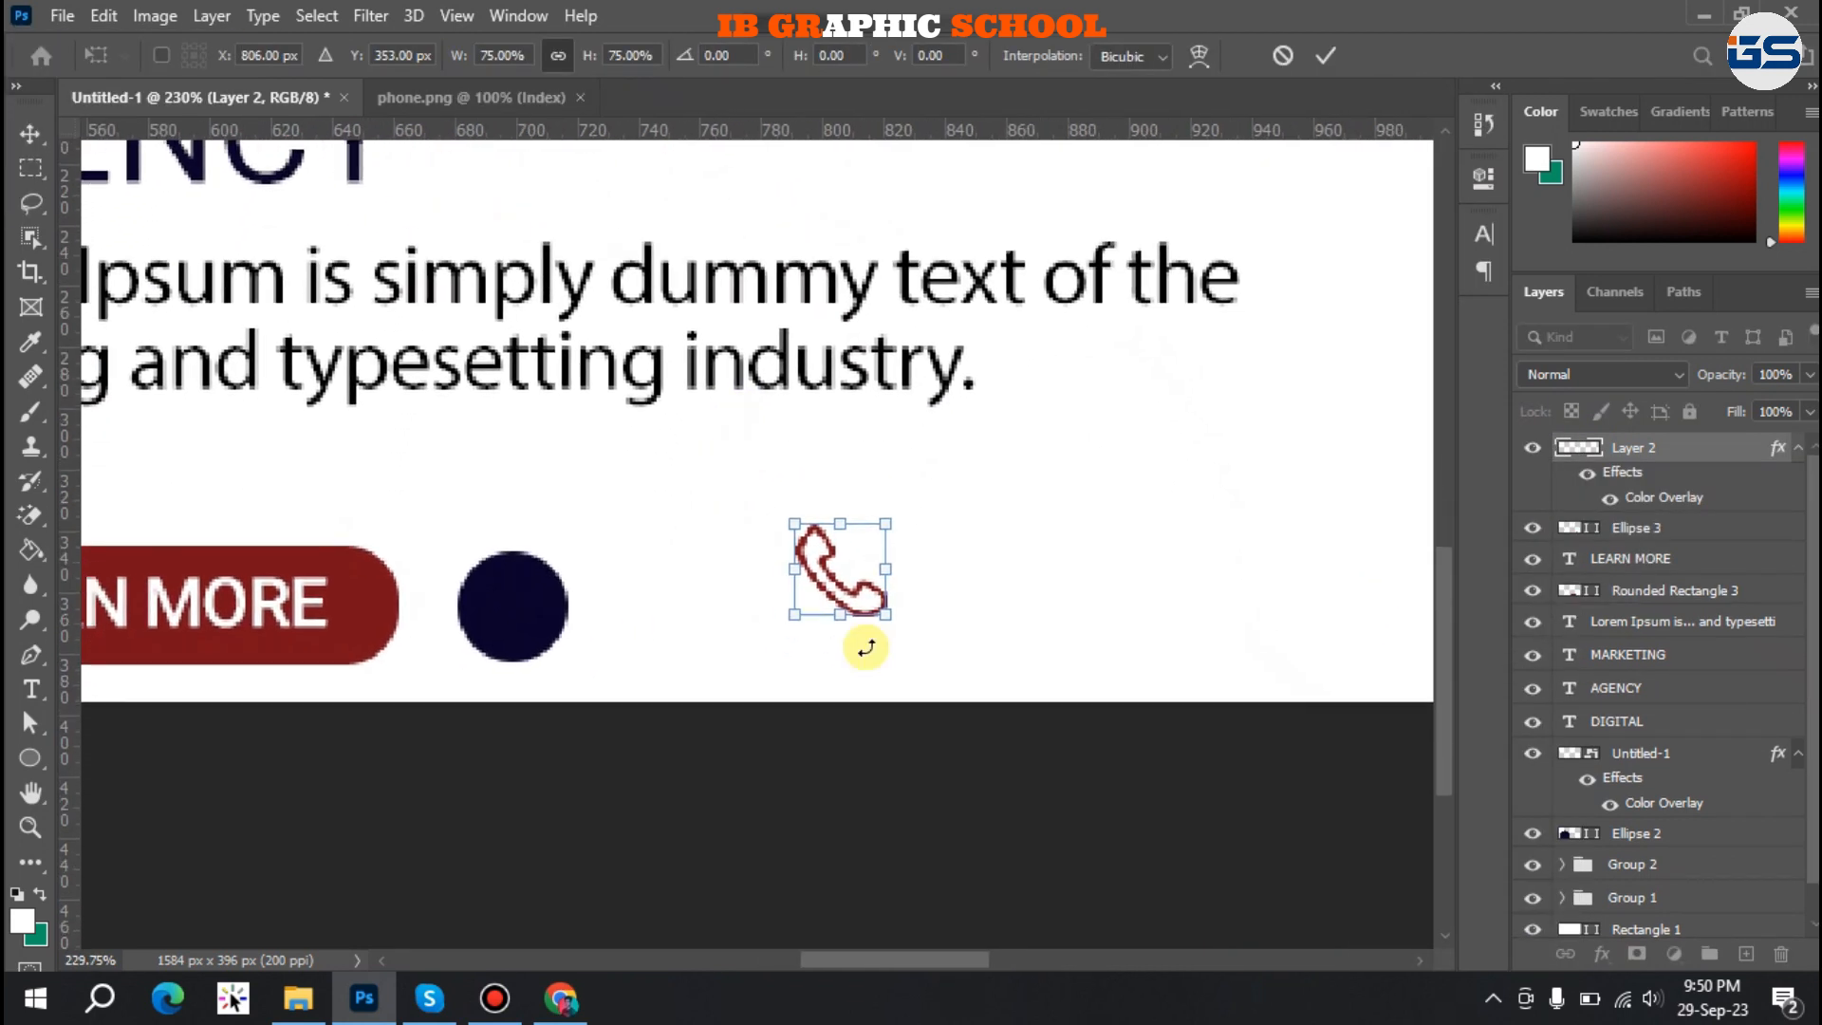
drag(863, 598, 548, 641)
drag(527, 650, 519, 638)
key(Return)
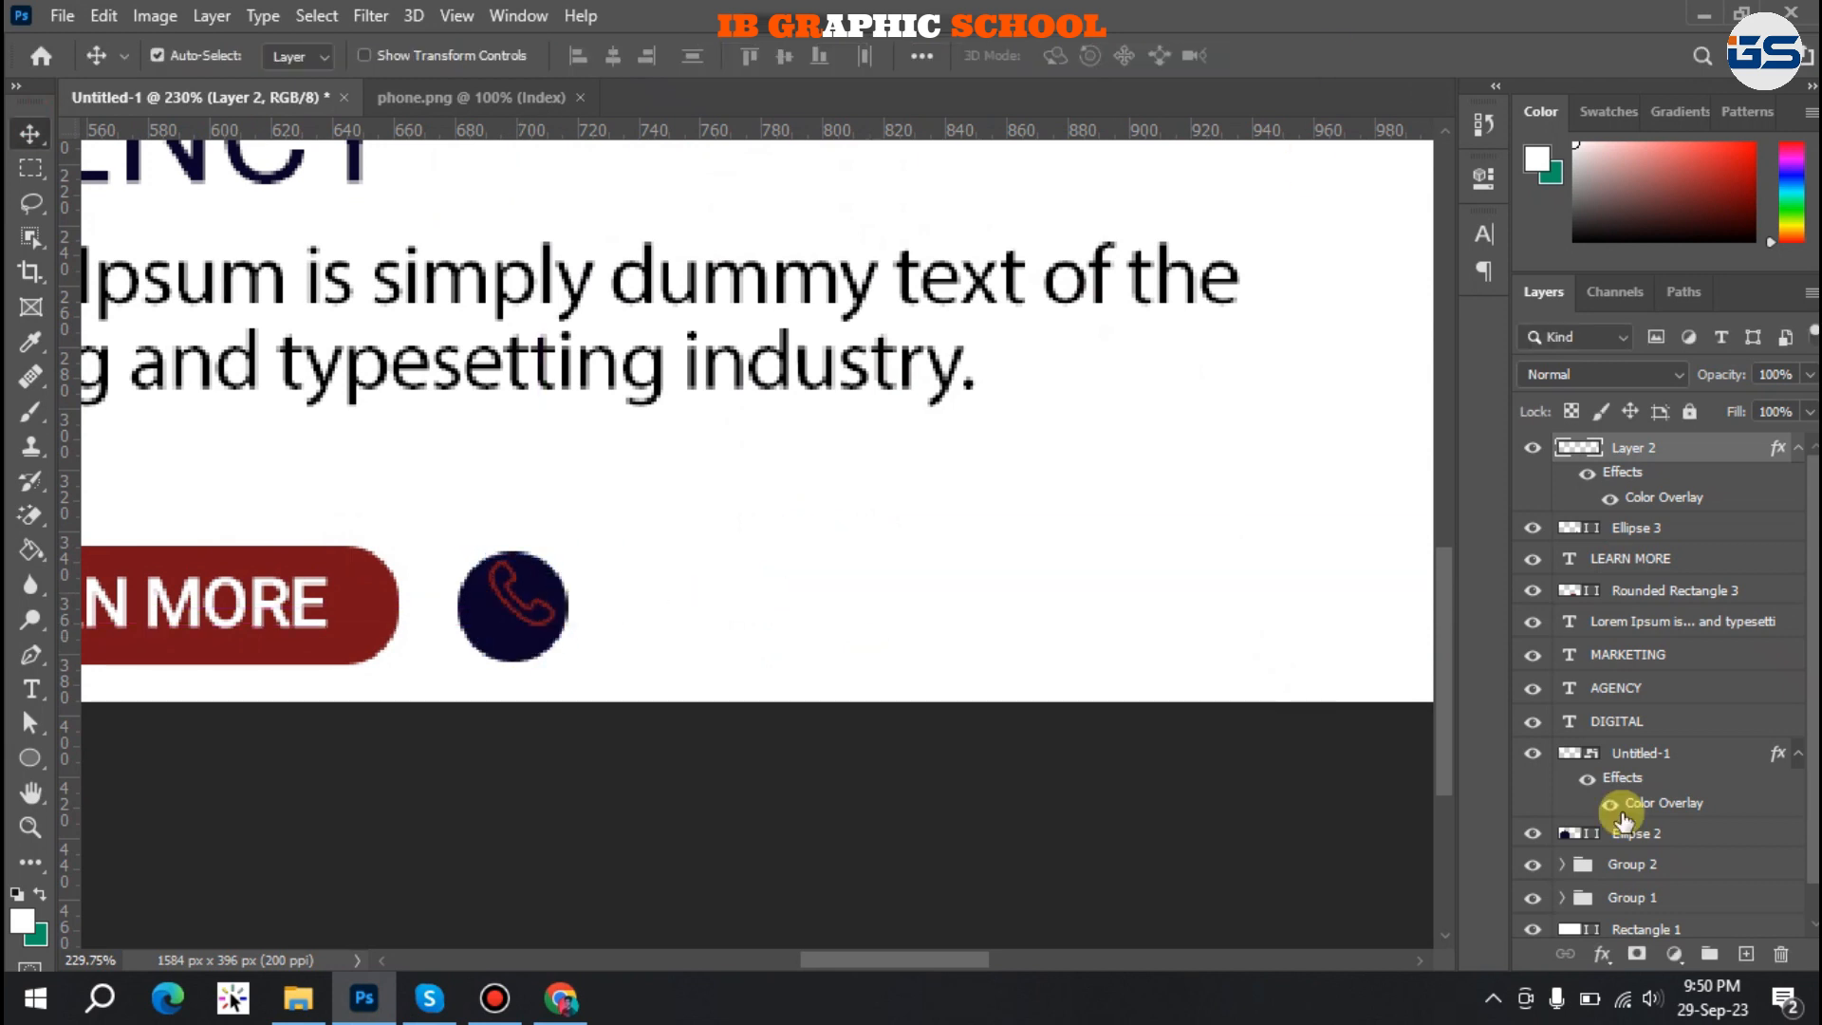
Change the phone icon's Color Overlay to white (ffffff).
scroll(590, 265, down, 2)
click(1567, 443)
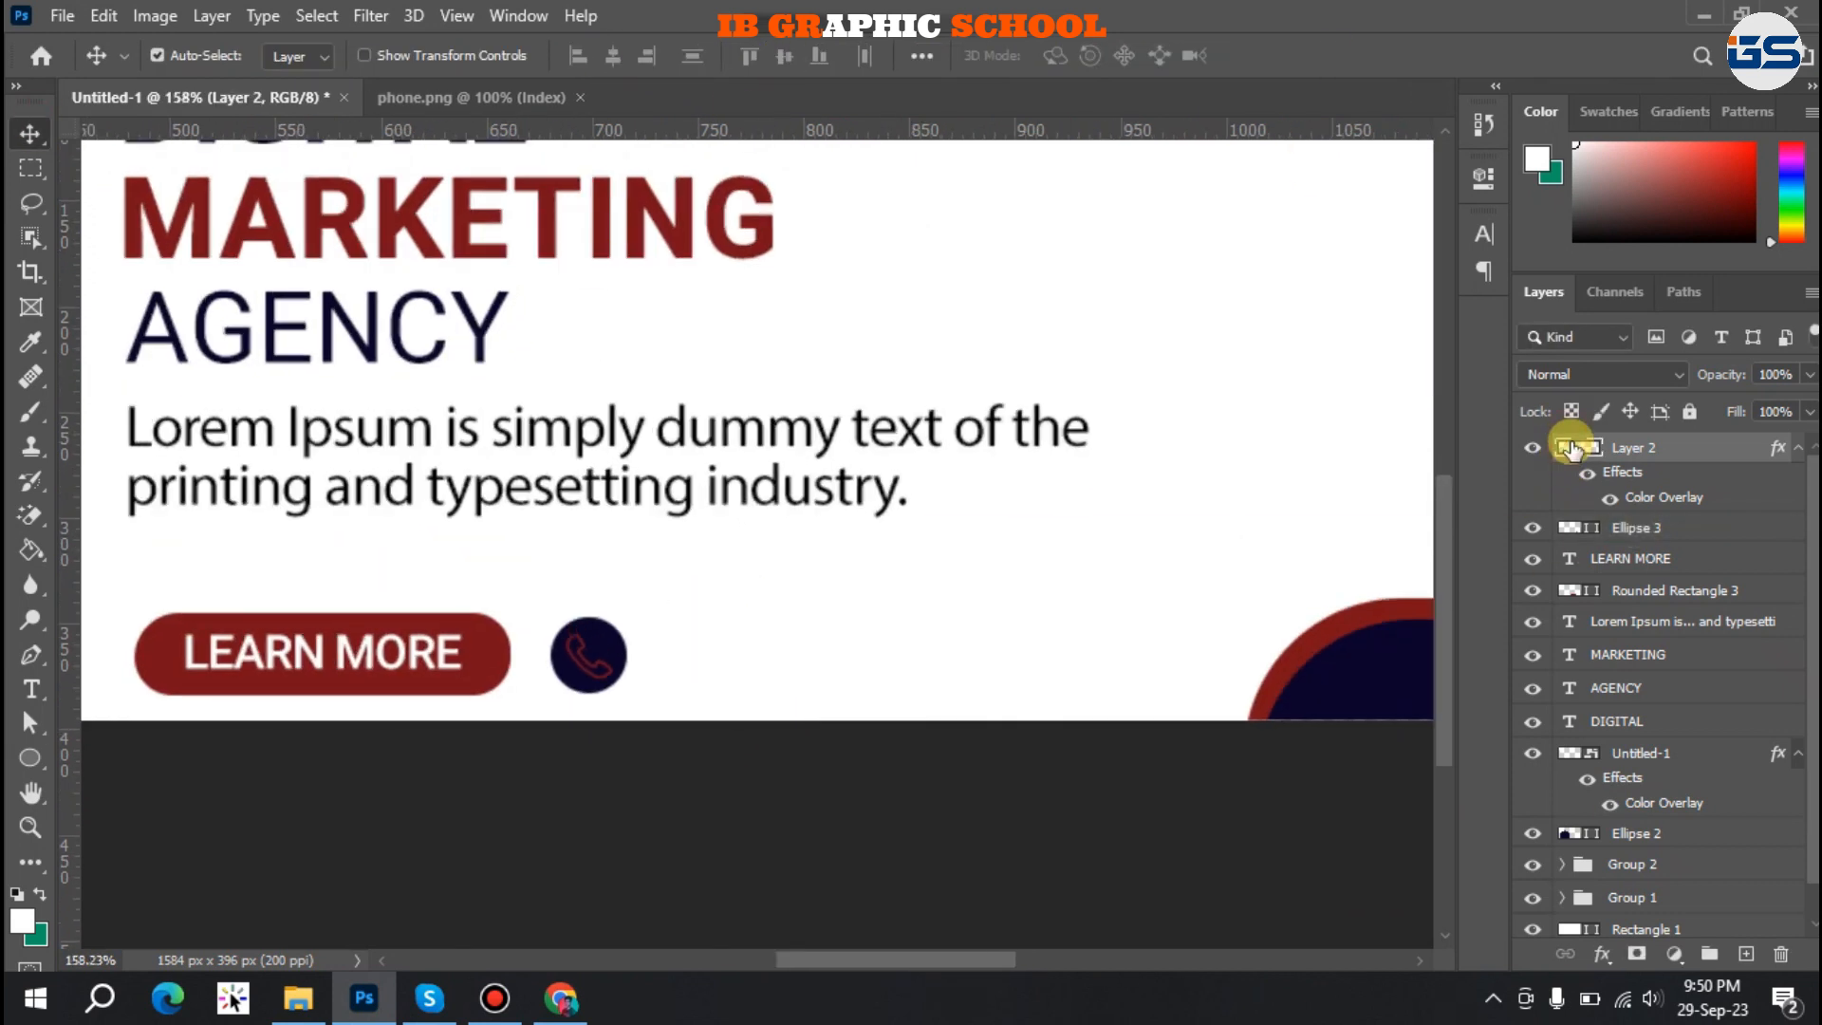
double_click(1568, 446)
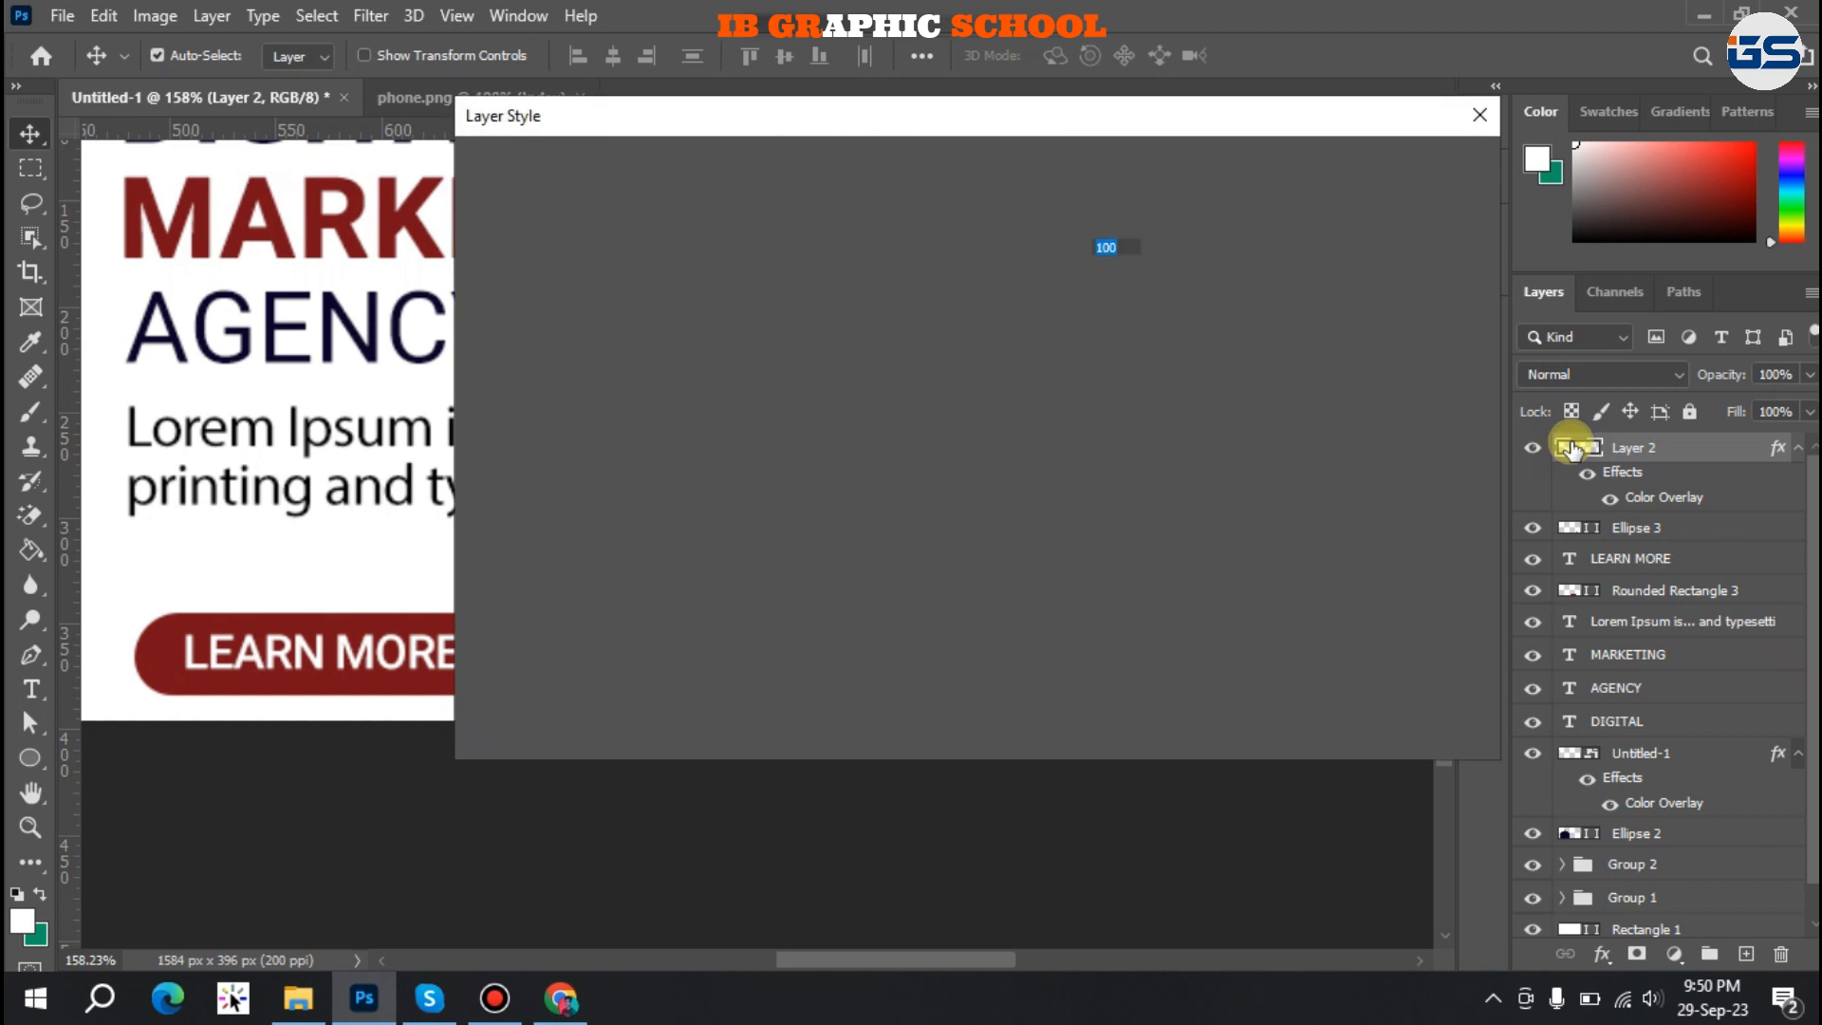
click(629, 492)
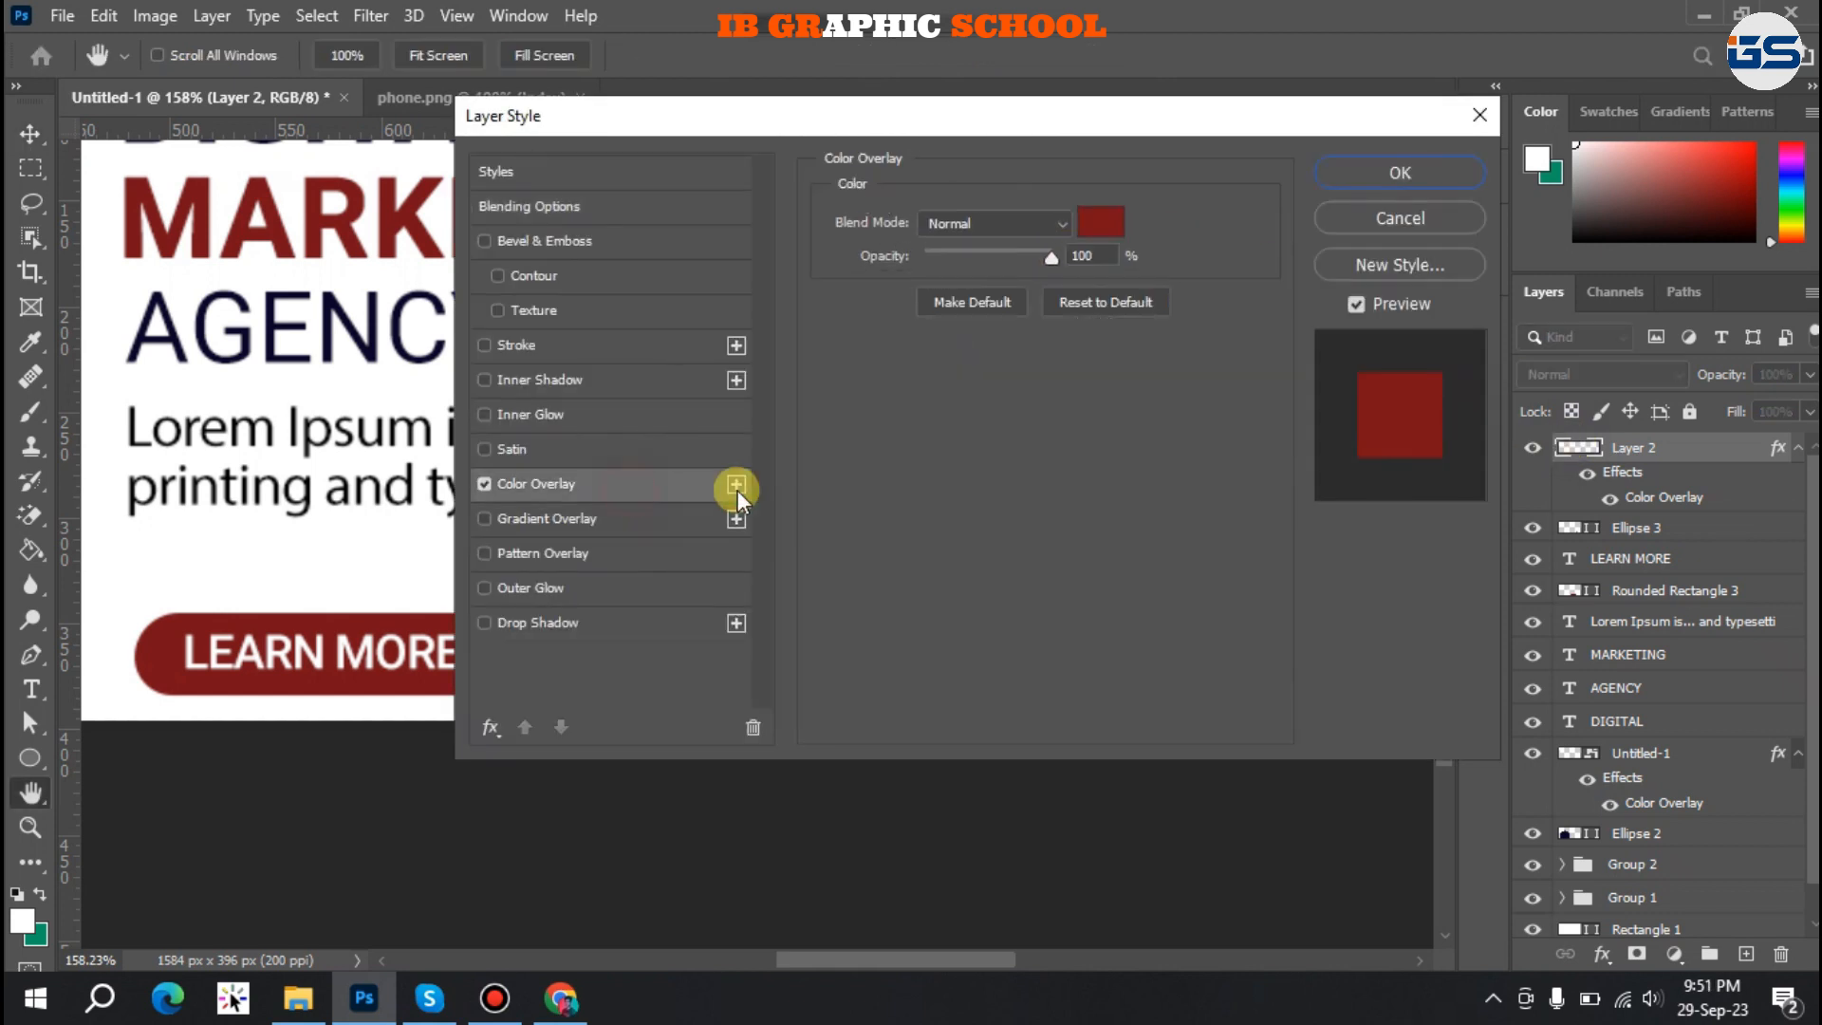
click(1086, 232)
click(421, 569)
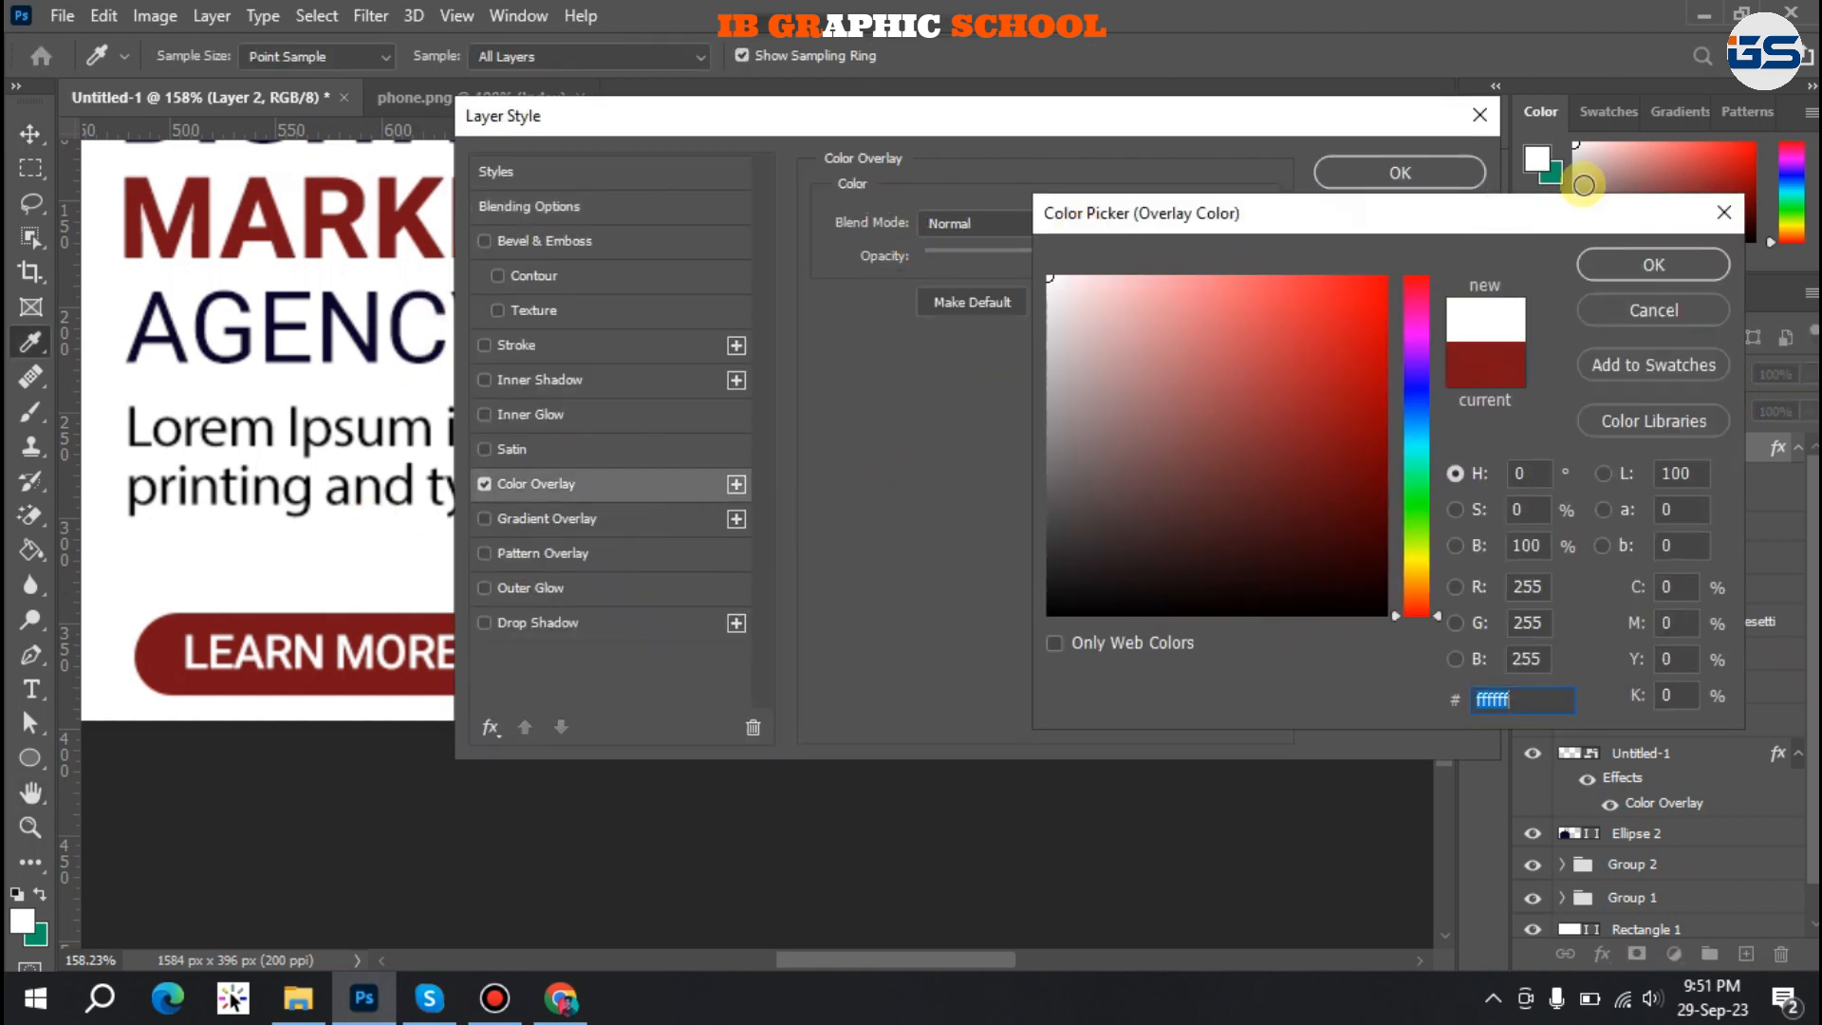
click(1651, 269)
click(1371, 172)
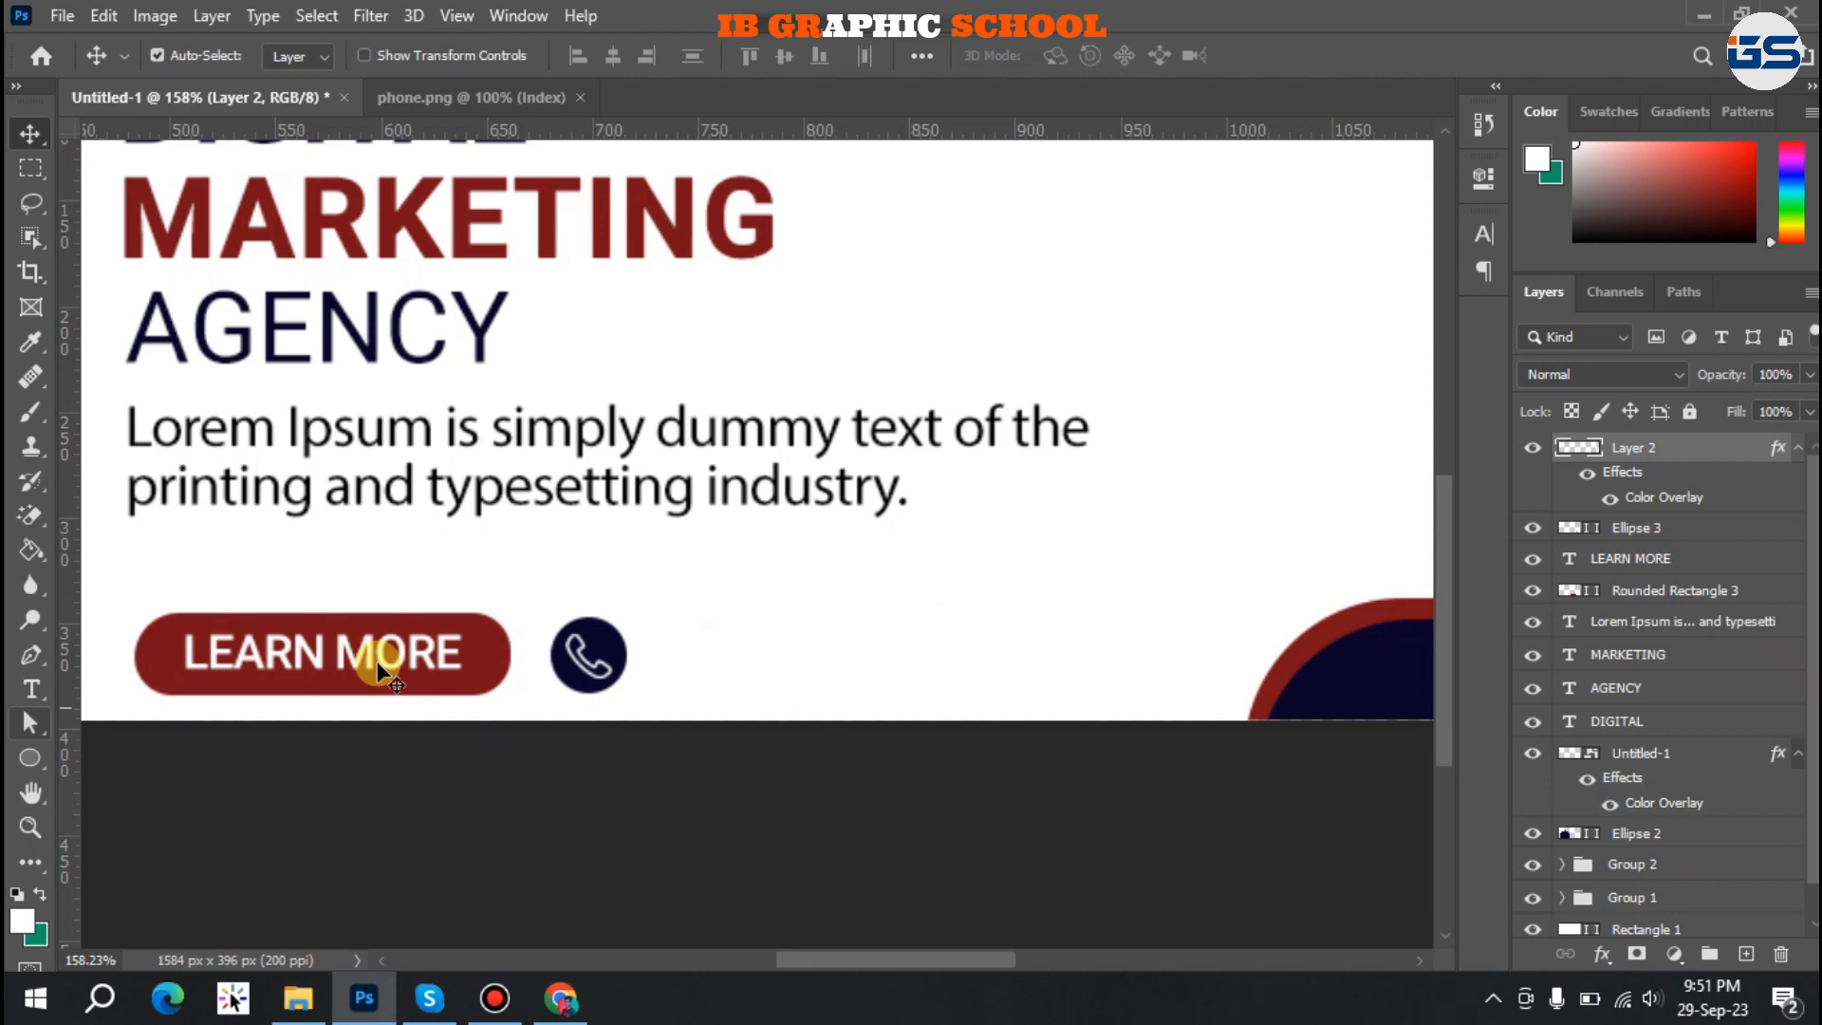
Add the placeholder phone number as black Roboto Medium 8 pt text beside the phone icon.
click(31, 691)
click(711, 653)
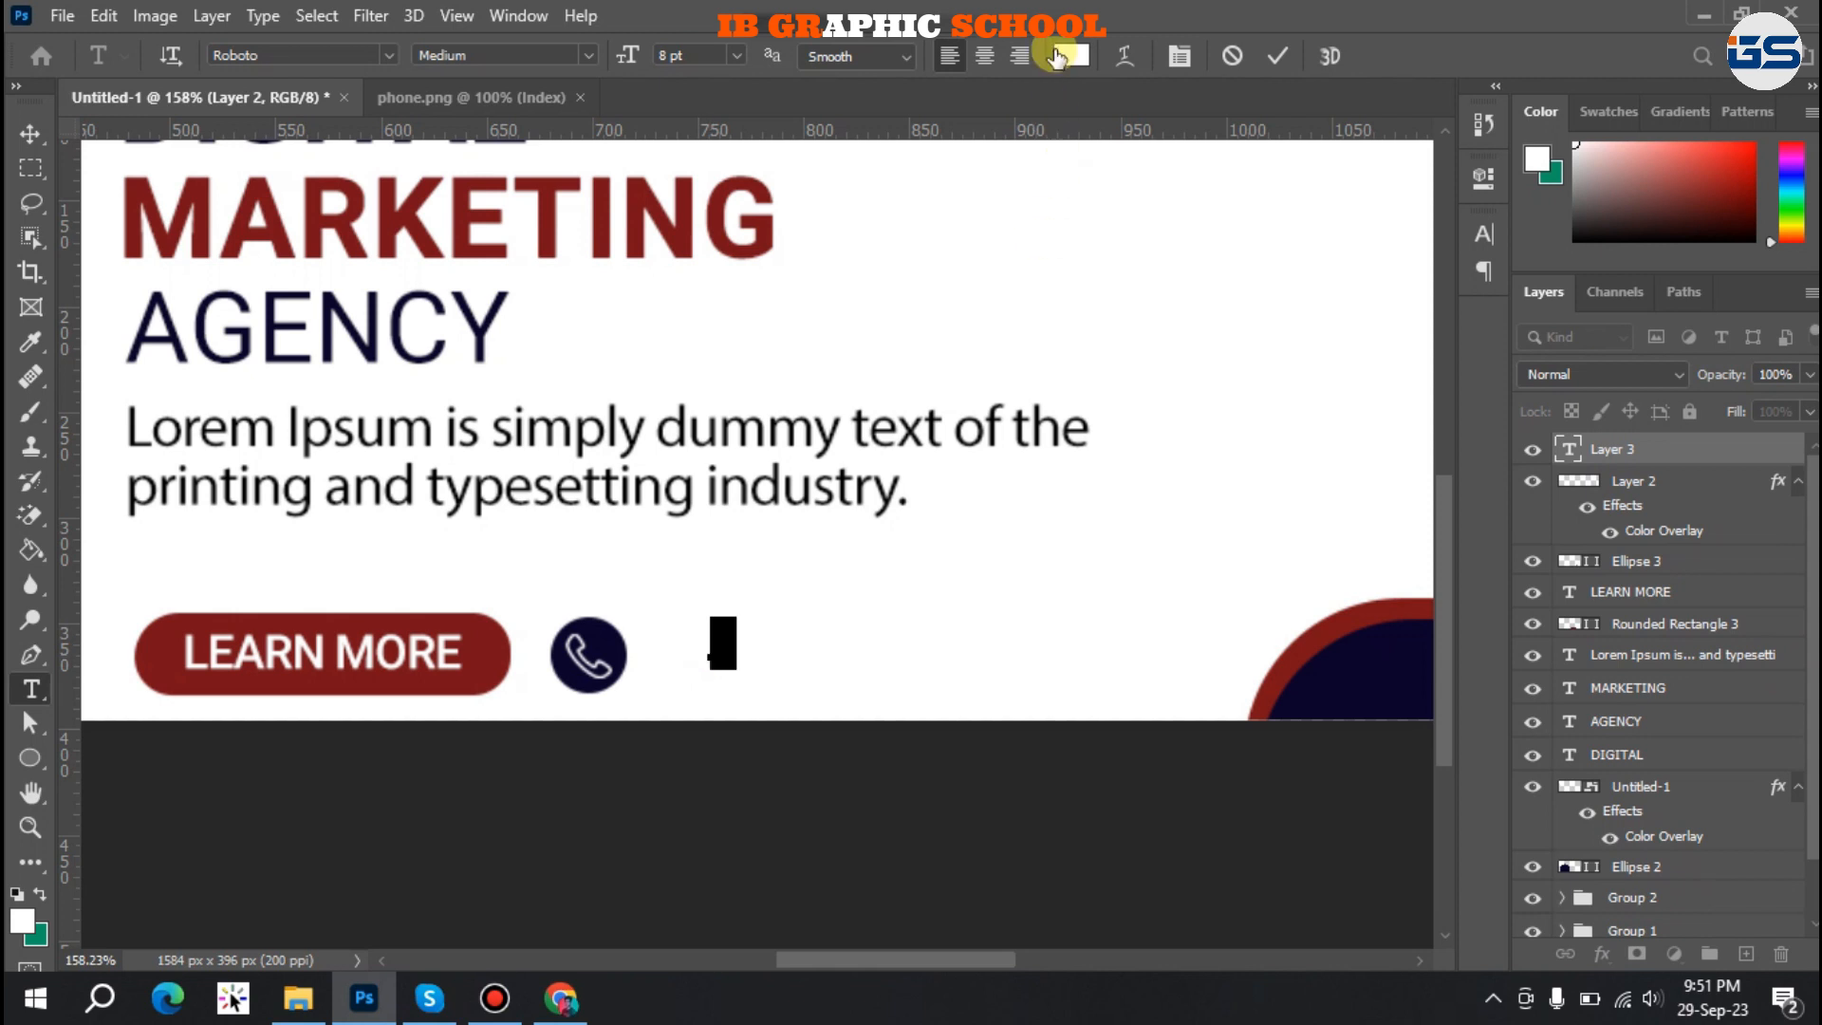
click(1071, 55)
click(1240, 658)
key(Return)
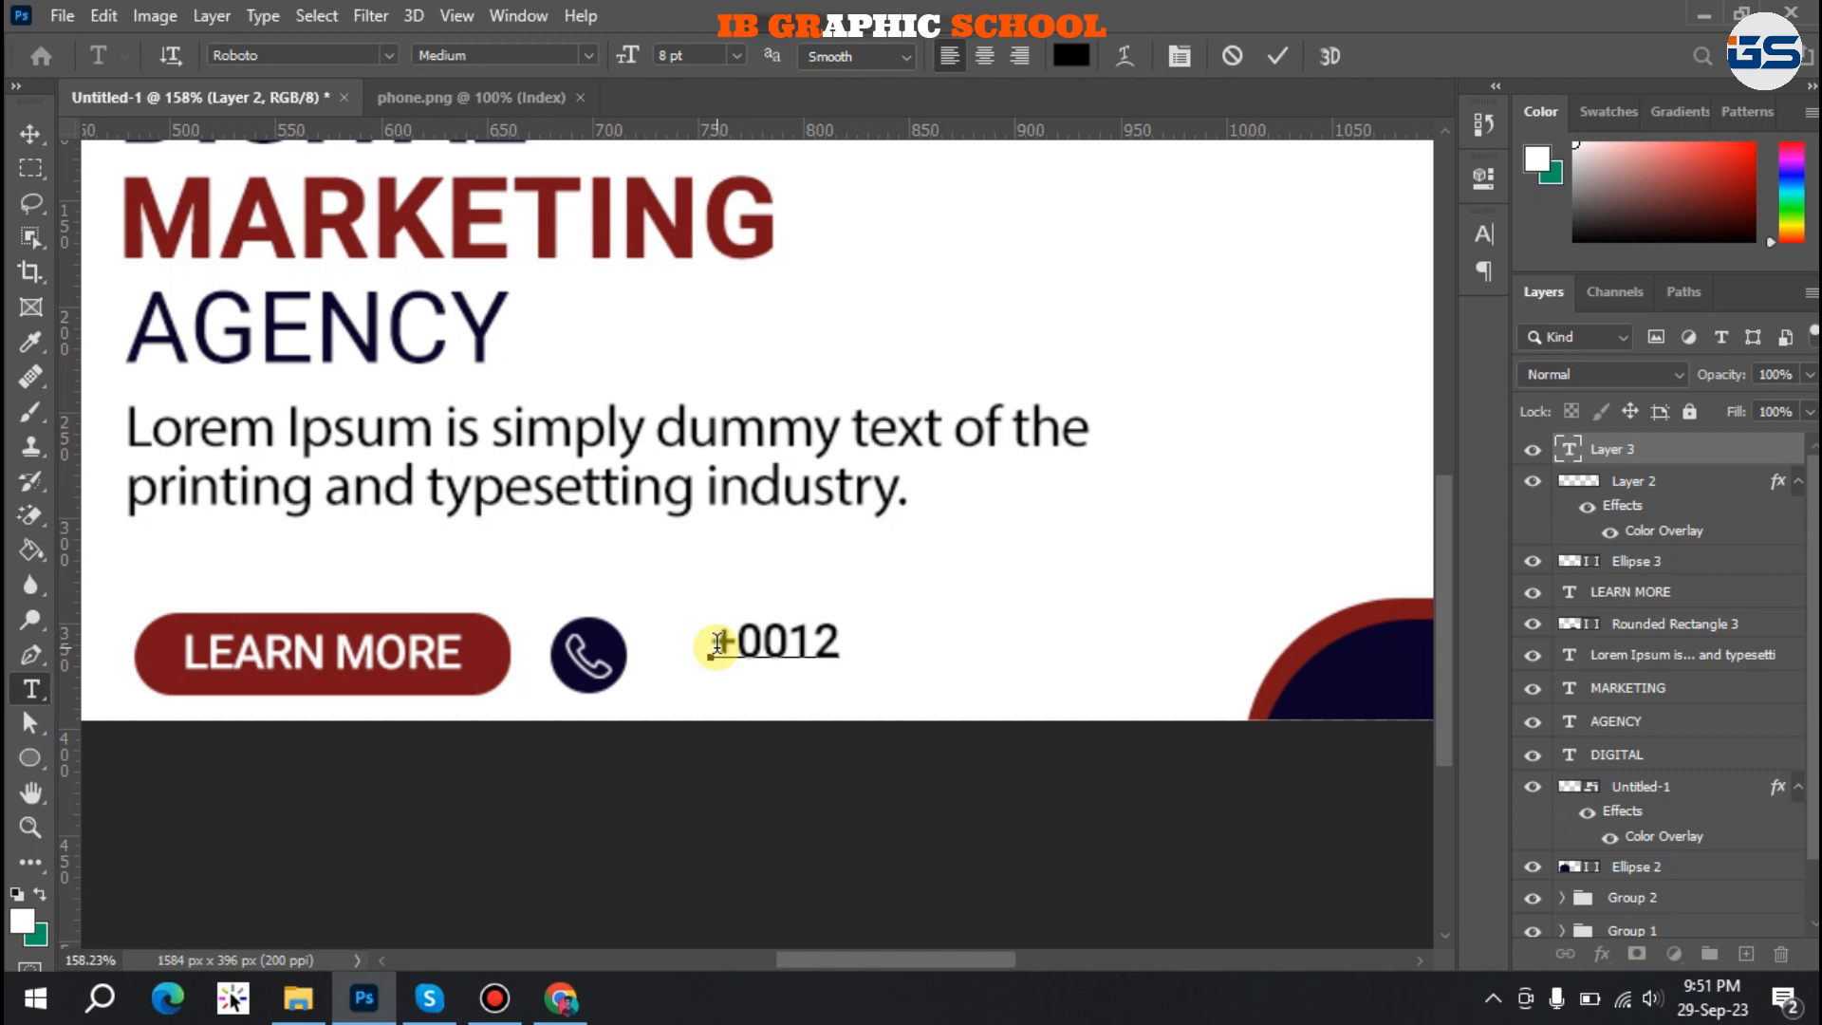
text(W)
key(BackSpace)
key(BackSpace)
text(5XXX)
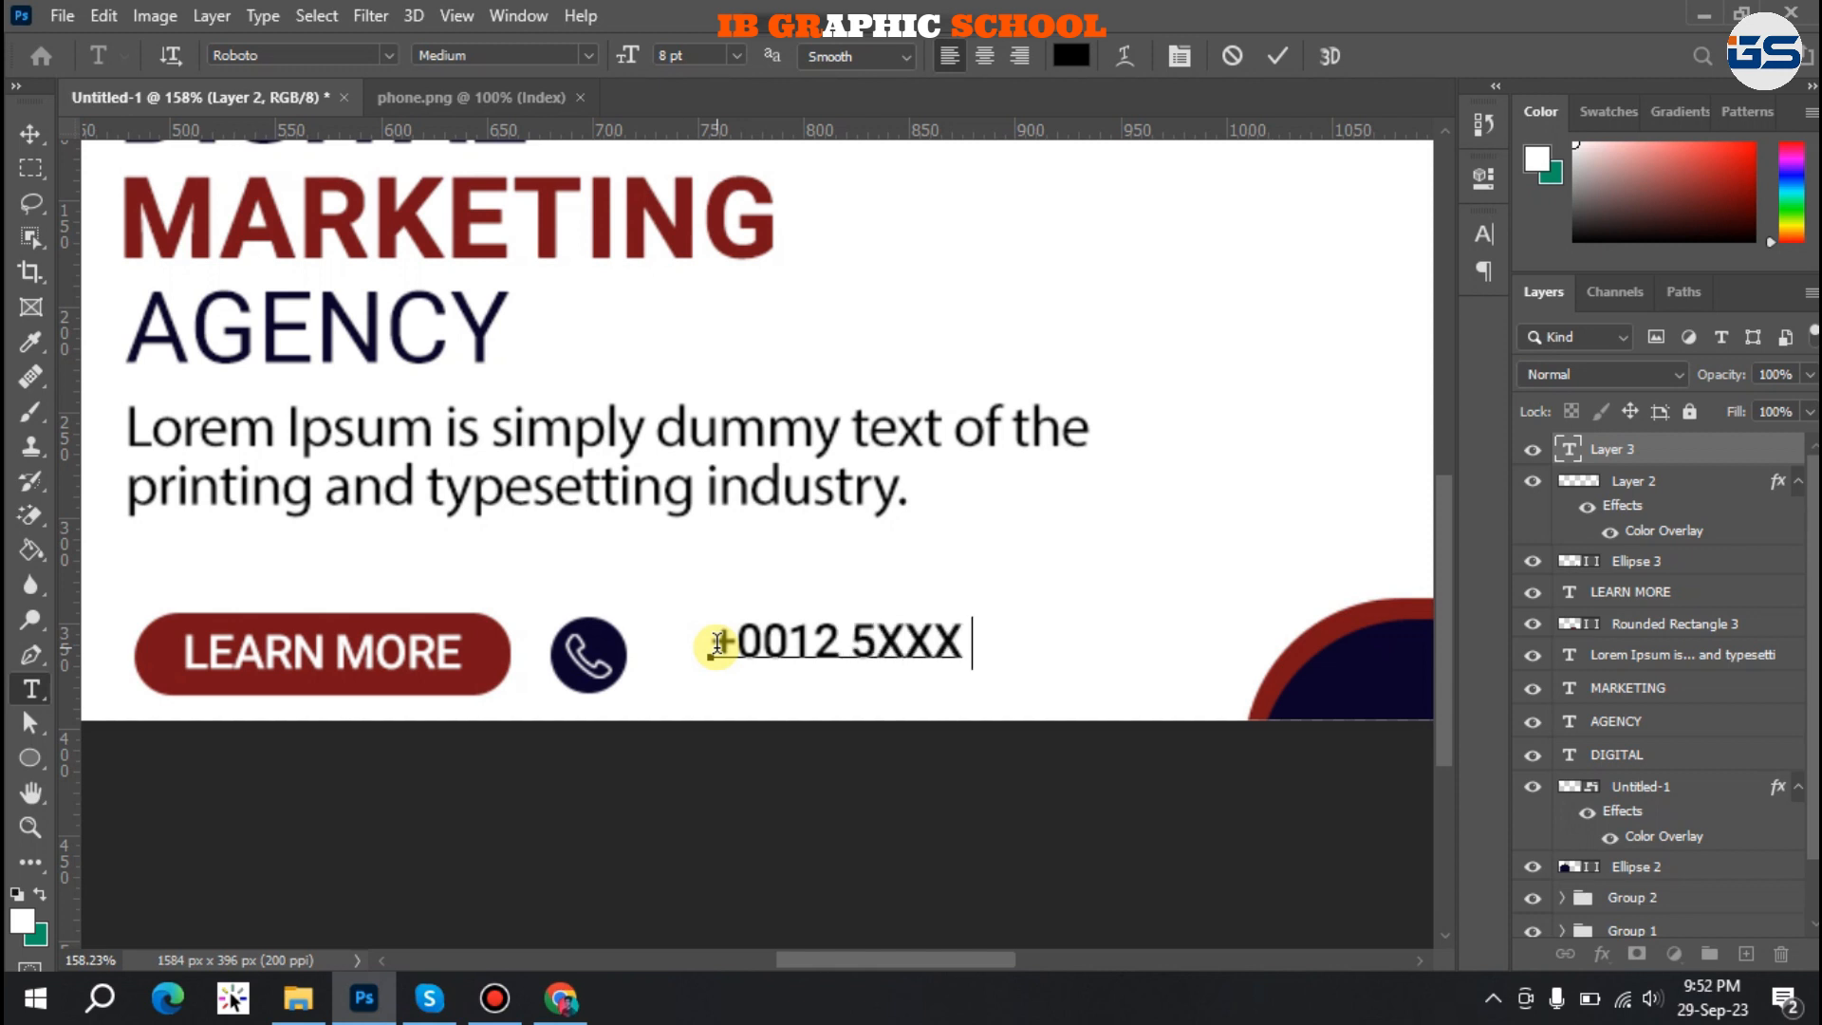
text( 4XX)
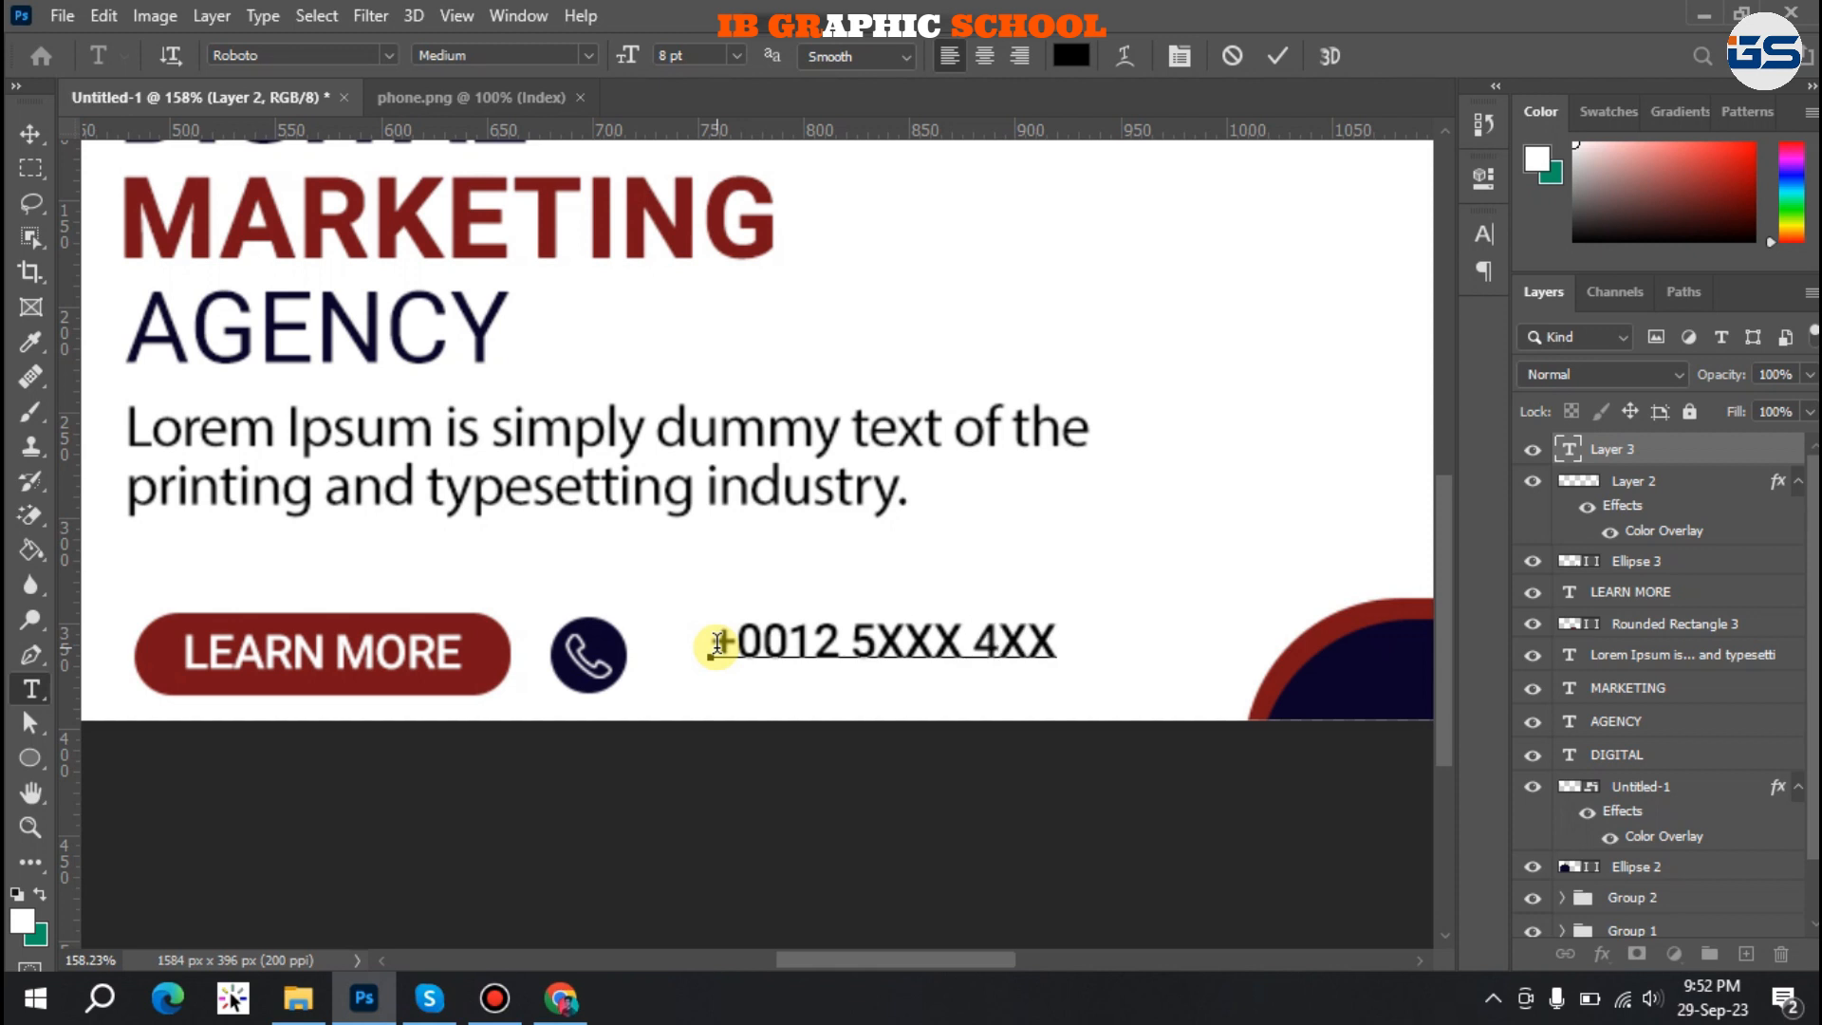
text(0)
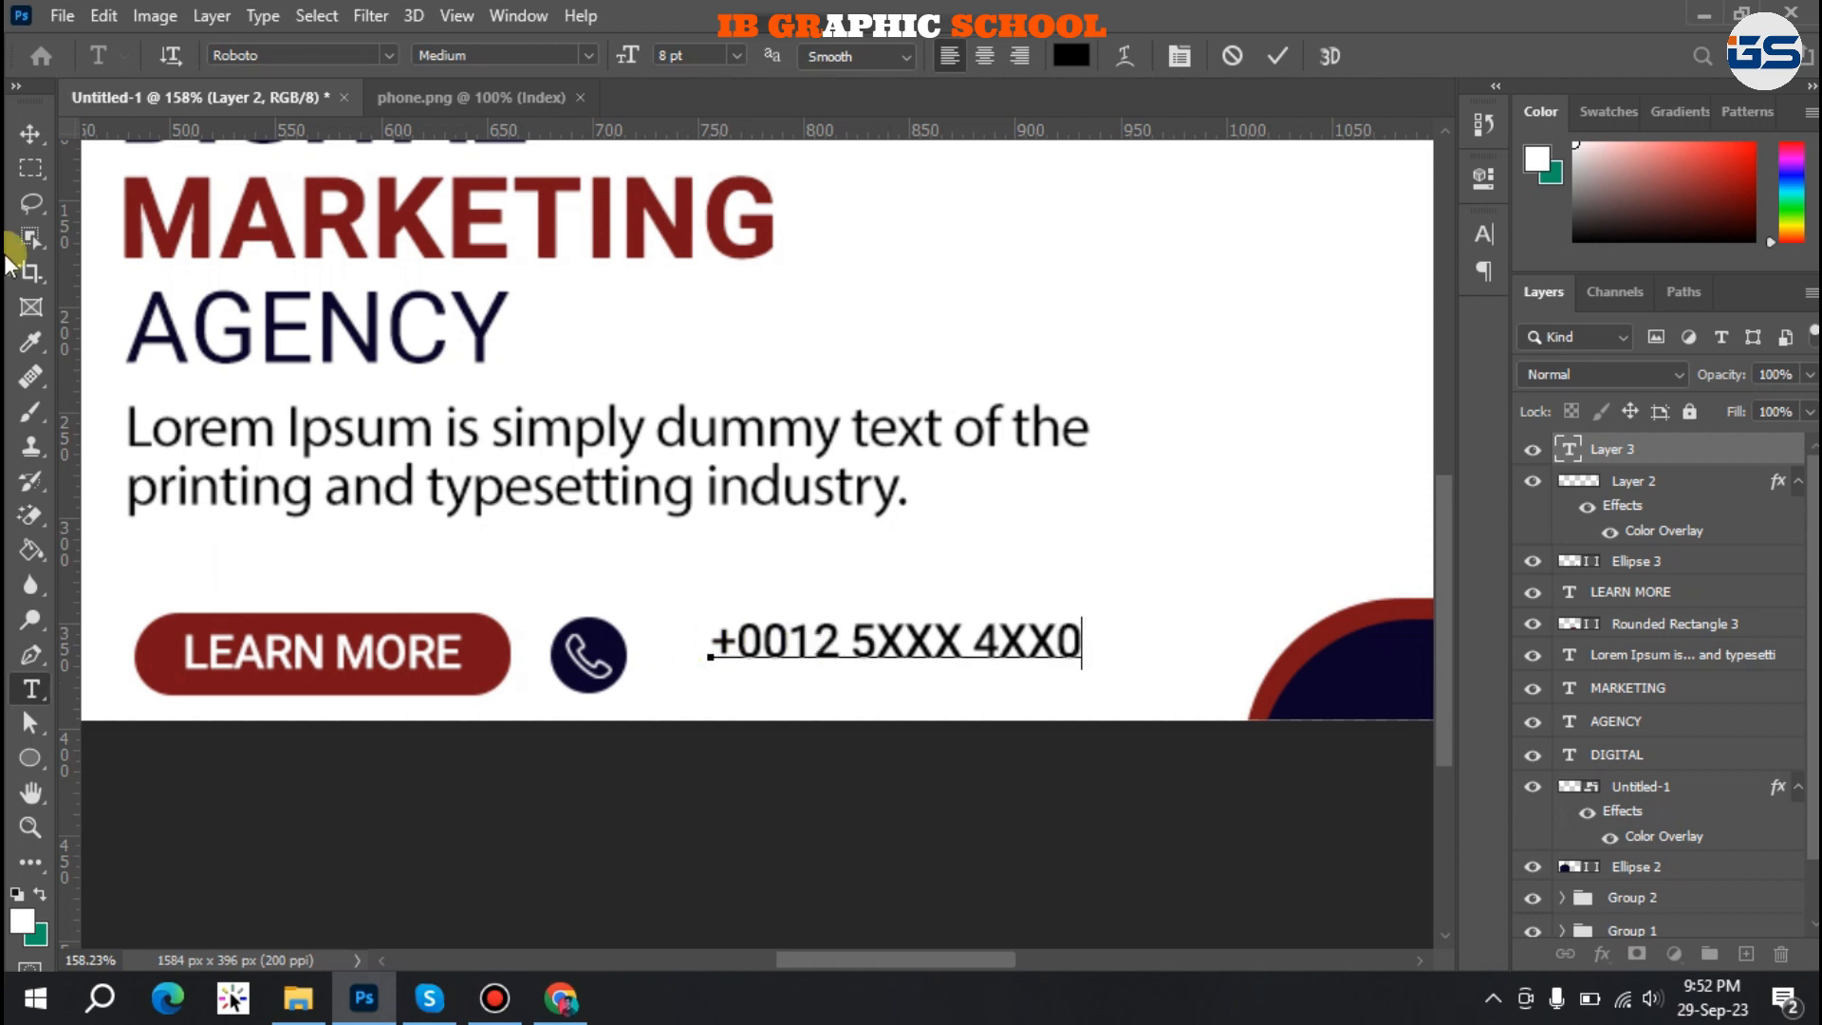
Move the phone number text close to the phone icon, level with it, and colour the text dark red.
click(30, 133)
drag(753, 638, 688, 655)
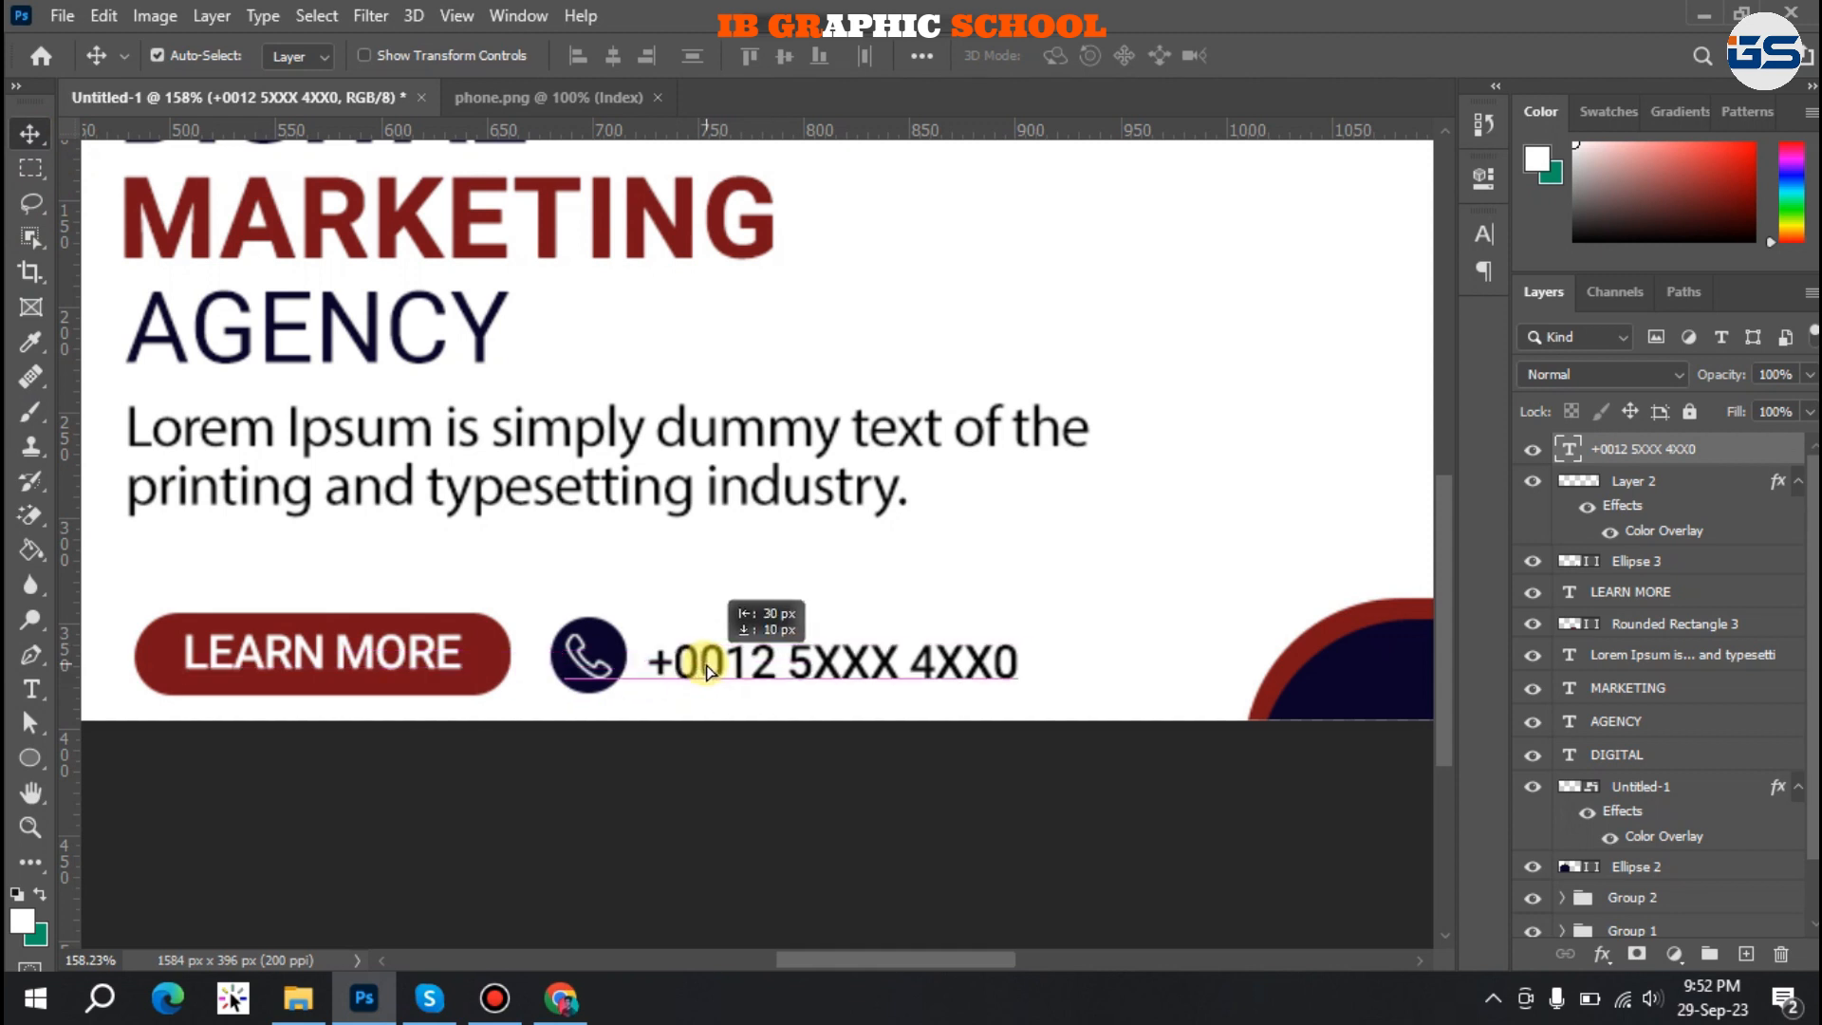
scroll(845, 691, down, 5)
key(Up)
key(Up)
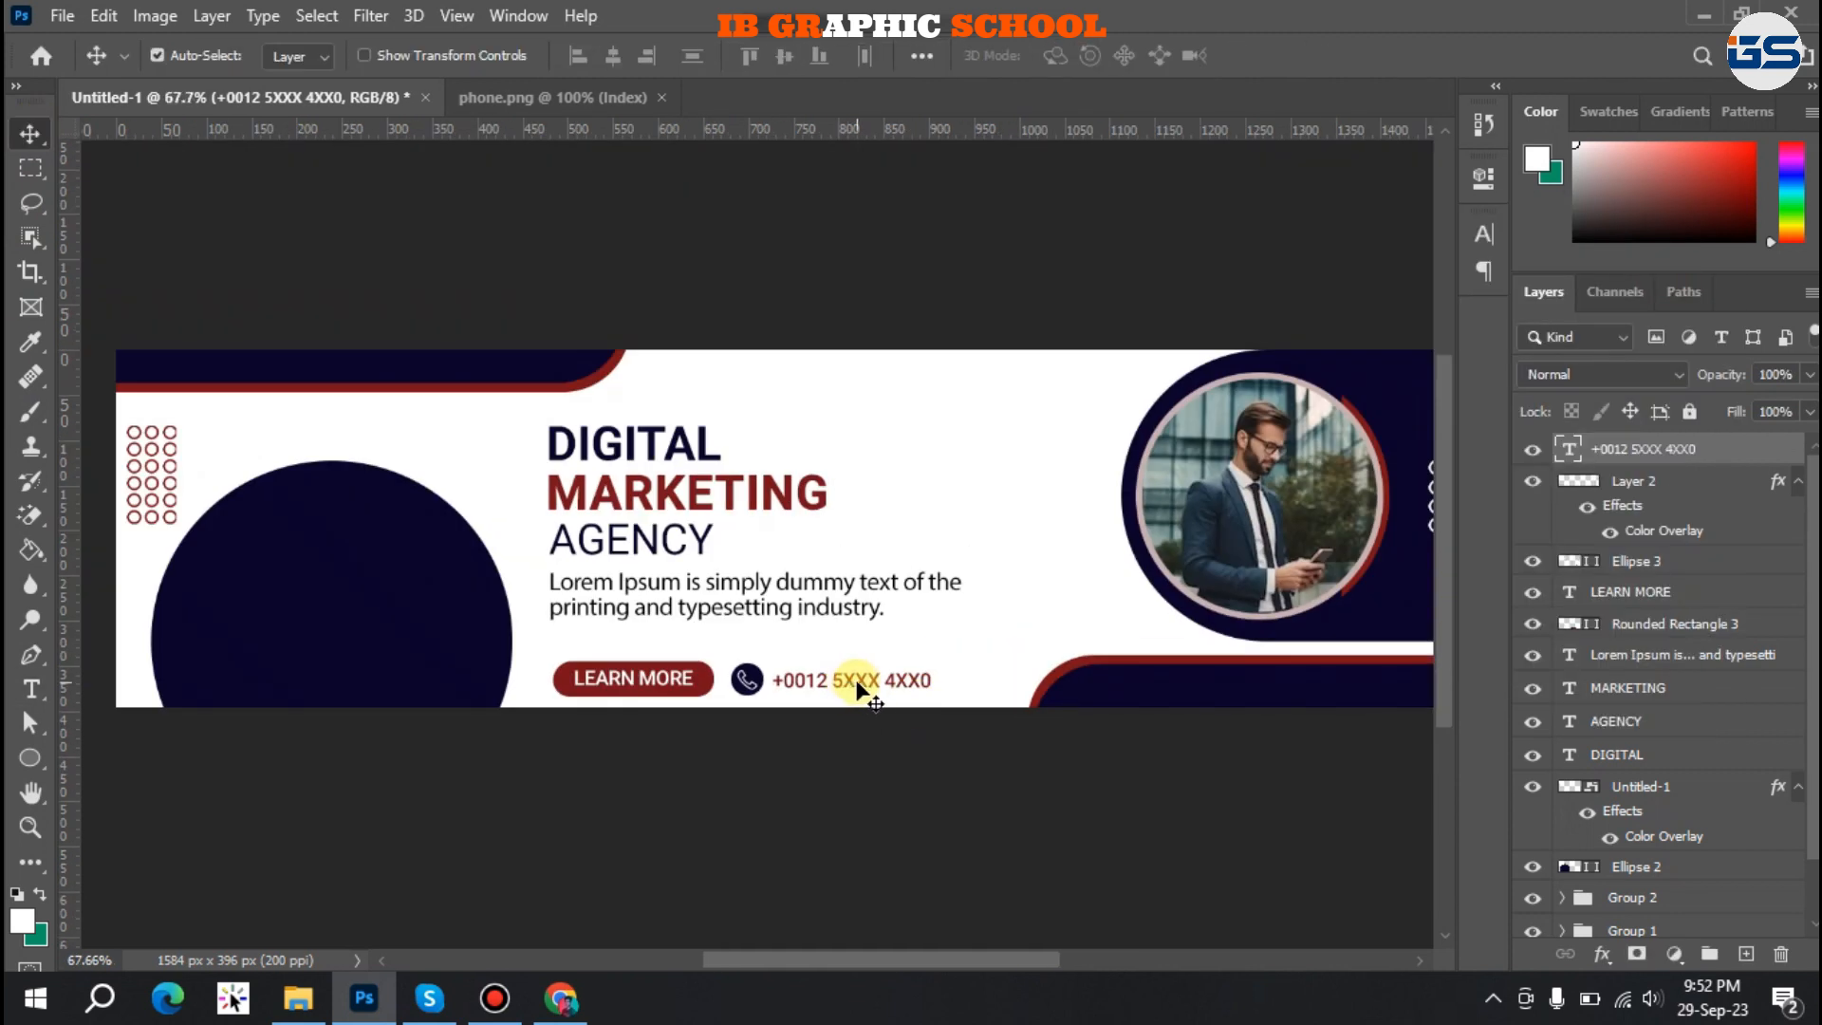
Draw a thin horizontal line with the Rounded Rectangle tool after the word AGENCY and fill it with navy.
scroll(863, 693, up, 3)
drag(518, 459, 514, 543)
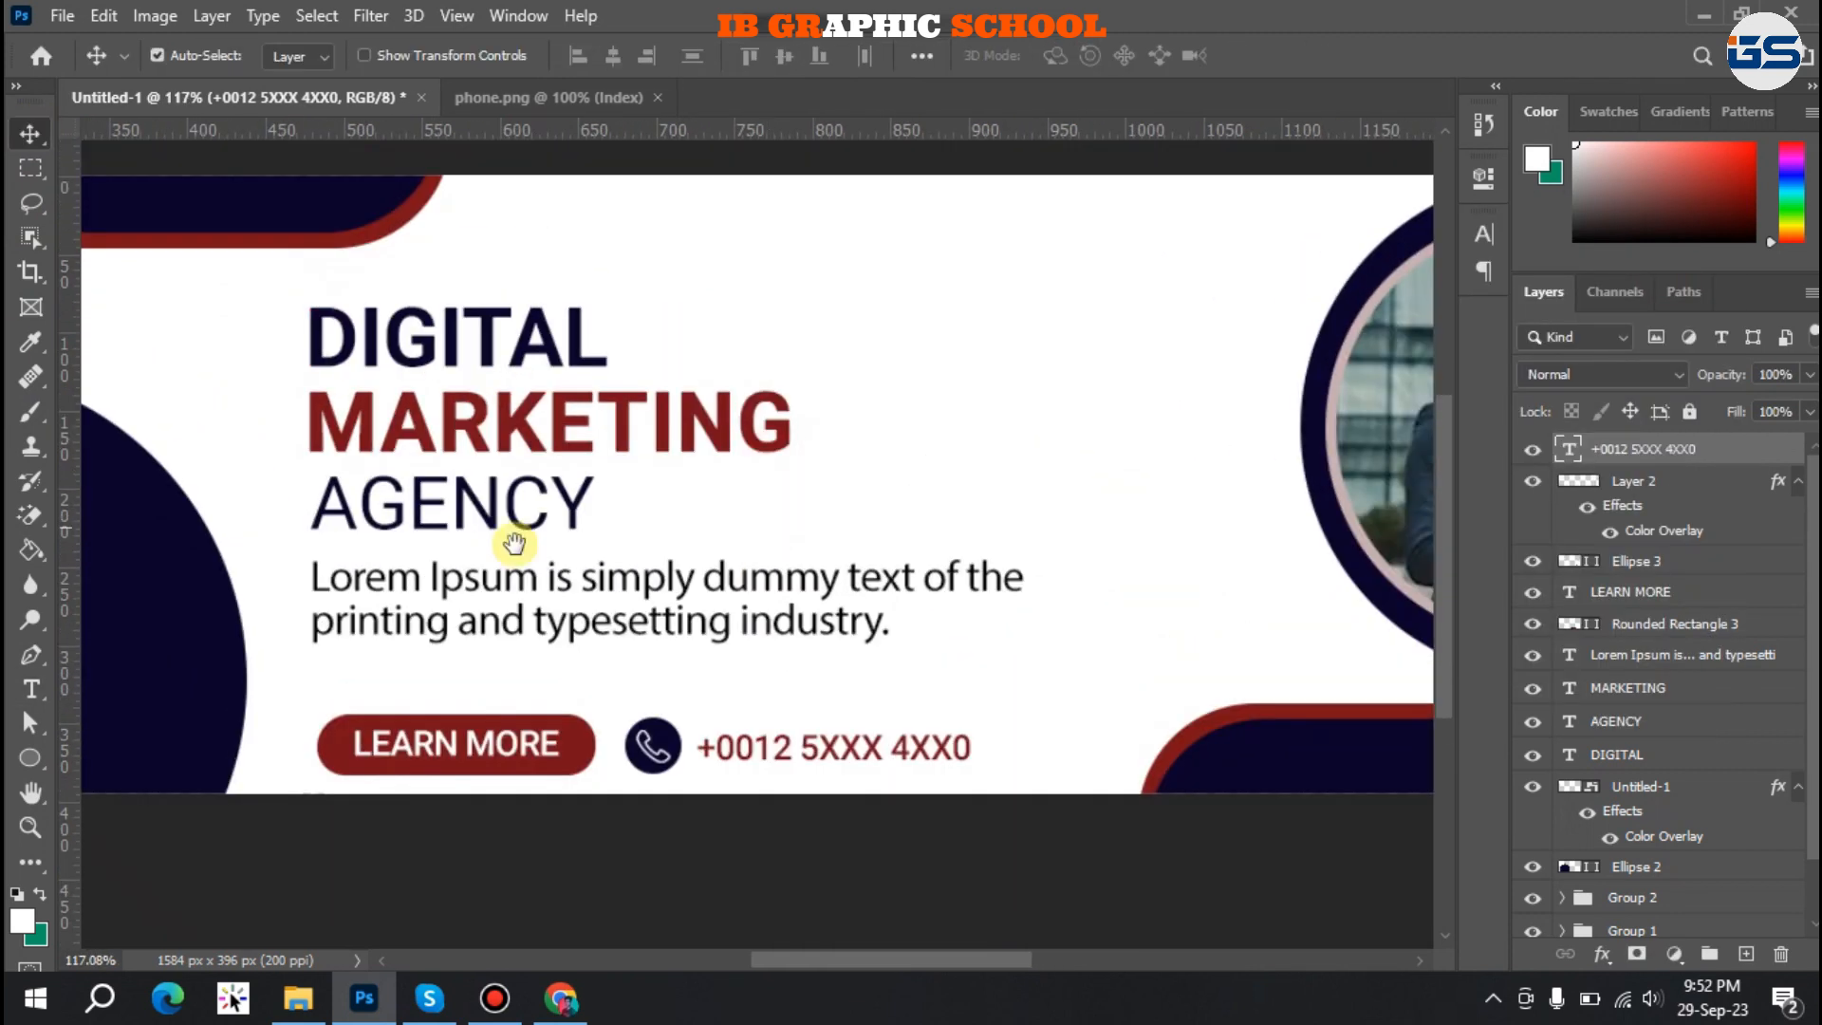
right_click(36, 759)
click(114, 781)
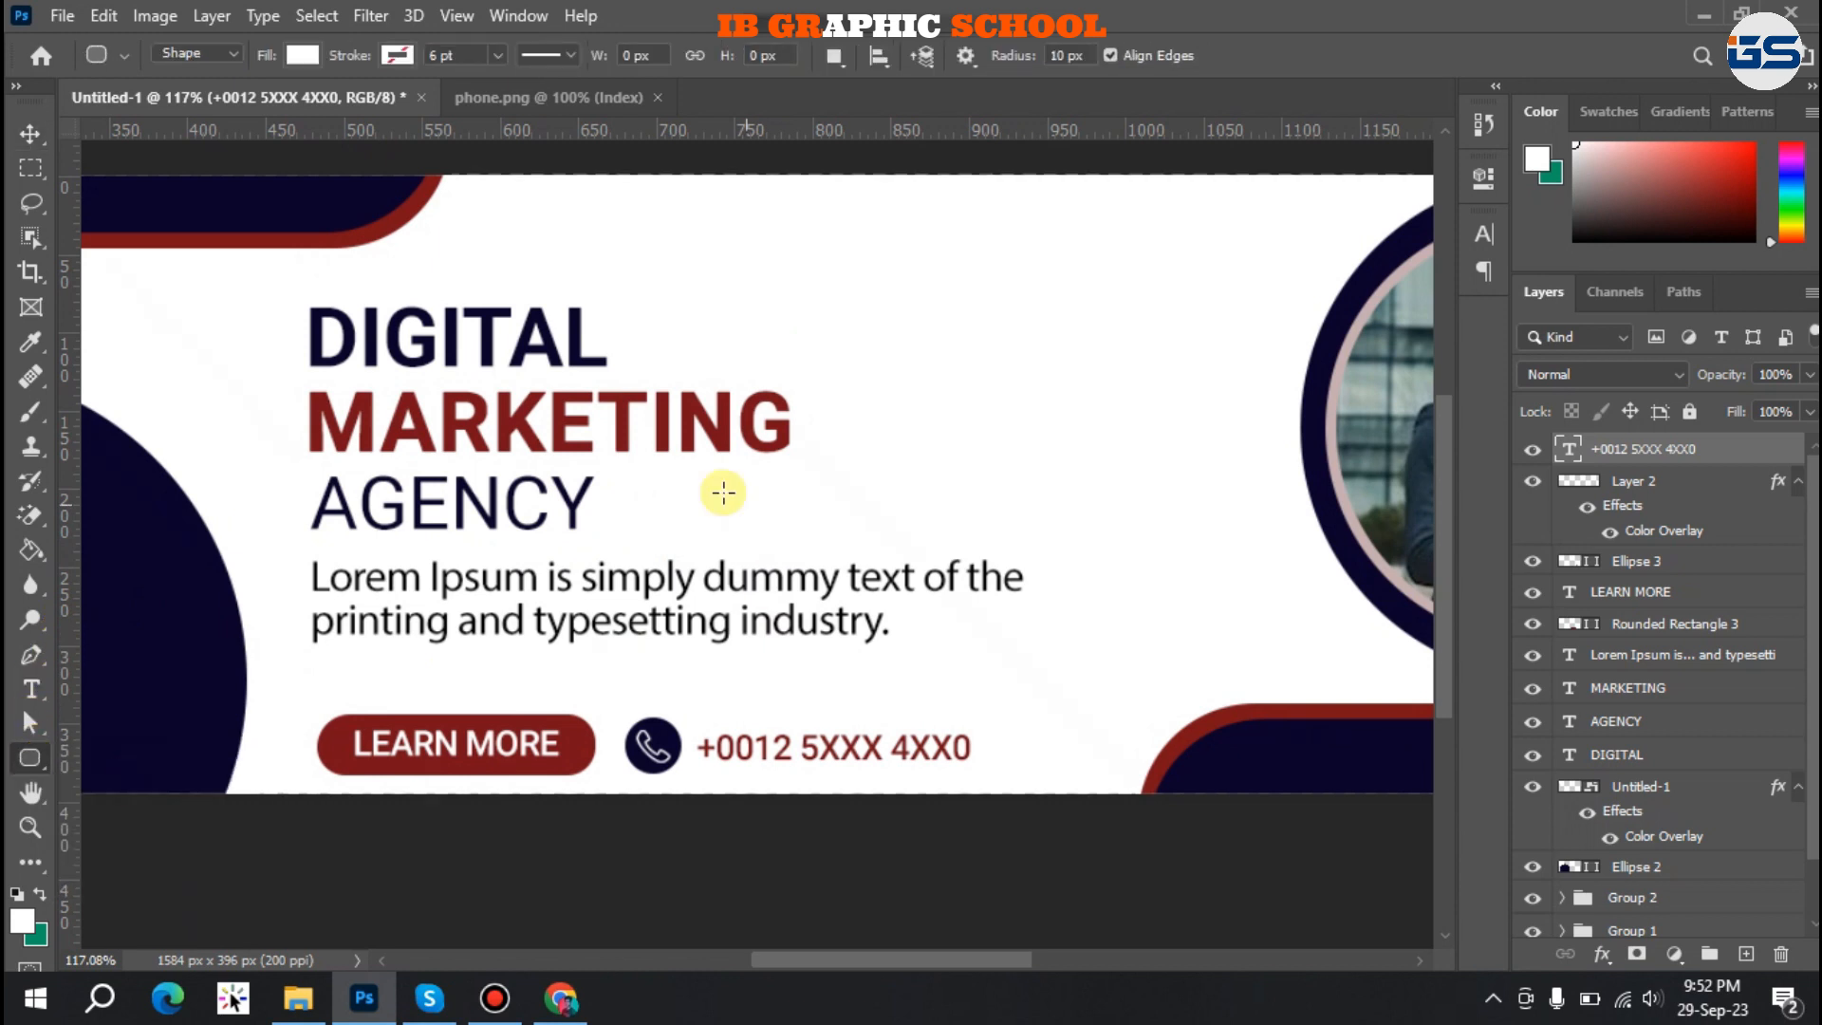
drag(600, 501, 968, 504)
click(1100, 337)
click(1194, 479)
Draw a 37 × 37 px circle with the Rounded Rectangle tool above the line, with no fill and a 2 pt dark red stroke.
key(v)
key(u)
drag(962, 285, 1022, 347)
click(1105, 337)
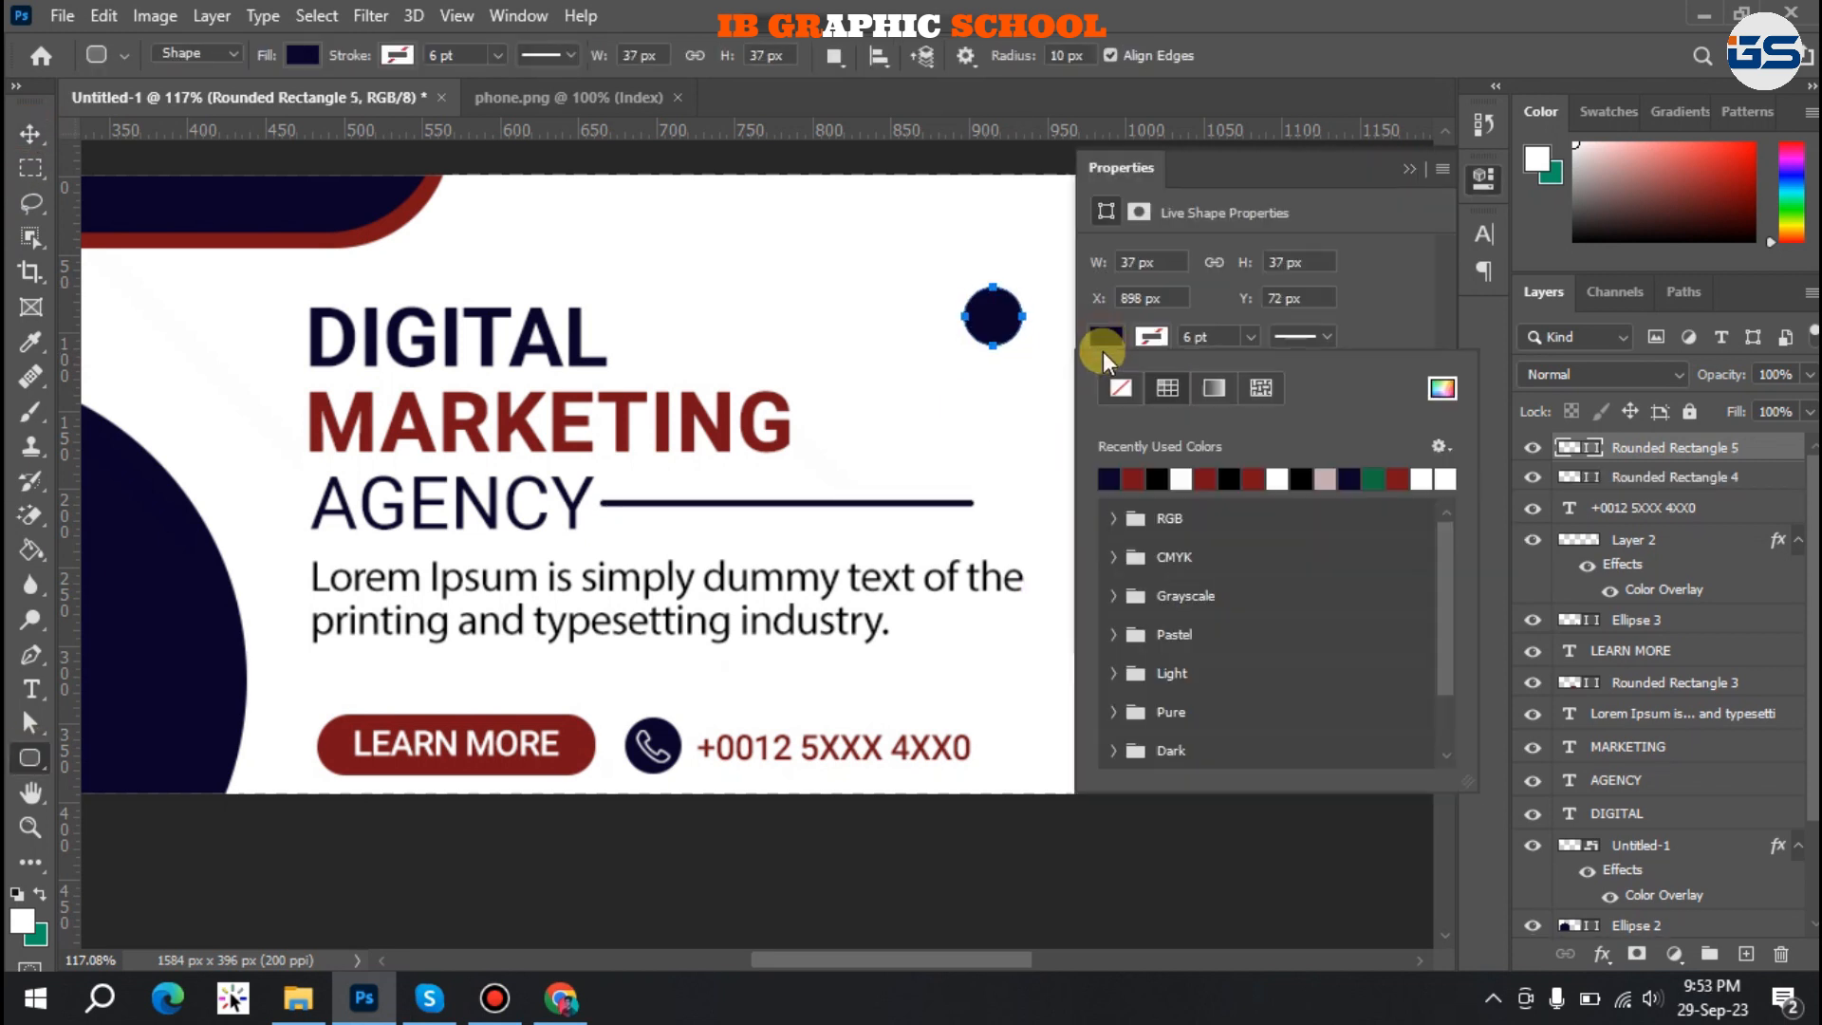
click(1121, 388)
click(1150, 337)
click(1133, 479)
double_click(1202, 337)
text(2)
Move the dark red ring above the end of MARKETING and place a duplicate beyond the end of the navy line.
click(30, 133)
drag(1010, 339, 776, 331)
mouse_move(776, 331)
mouse_down()
mouse_move(946, 438)
mouse_move(1083, 483)
mouse_up()
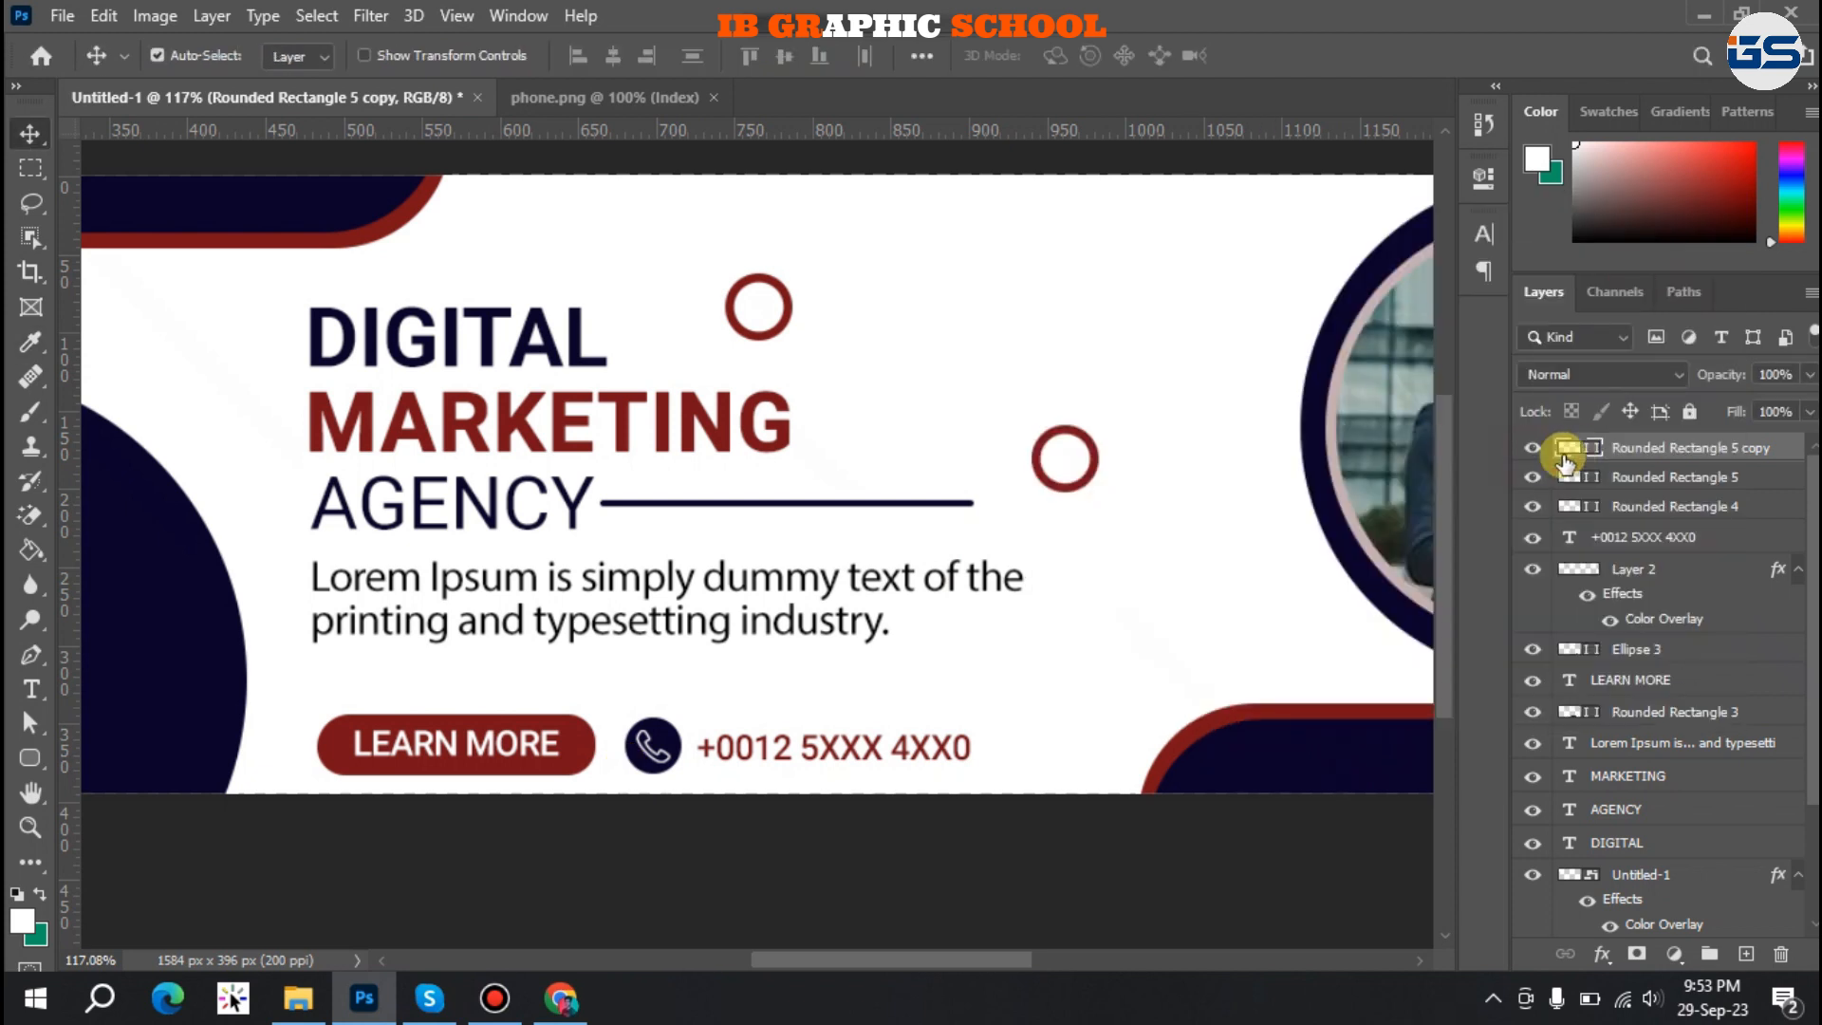
Apply a navy Color Overlay to the duplicated ring.
double_click(1564, 462)
click(474, 476)
click(1403, 171)
click(1091, 634)
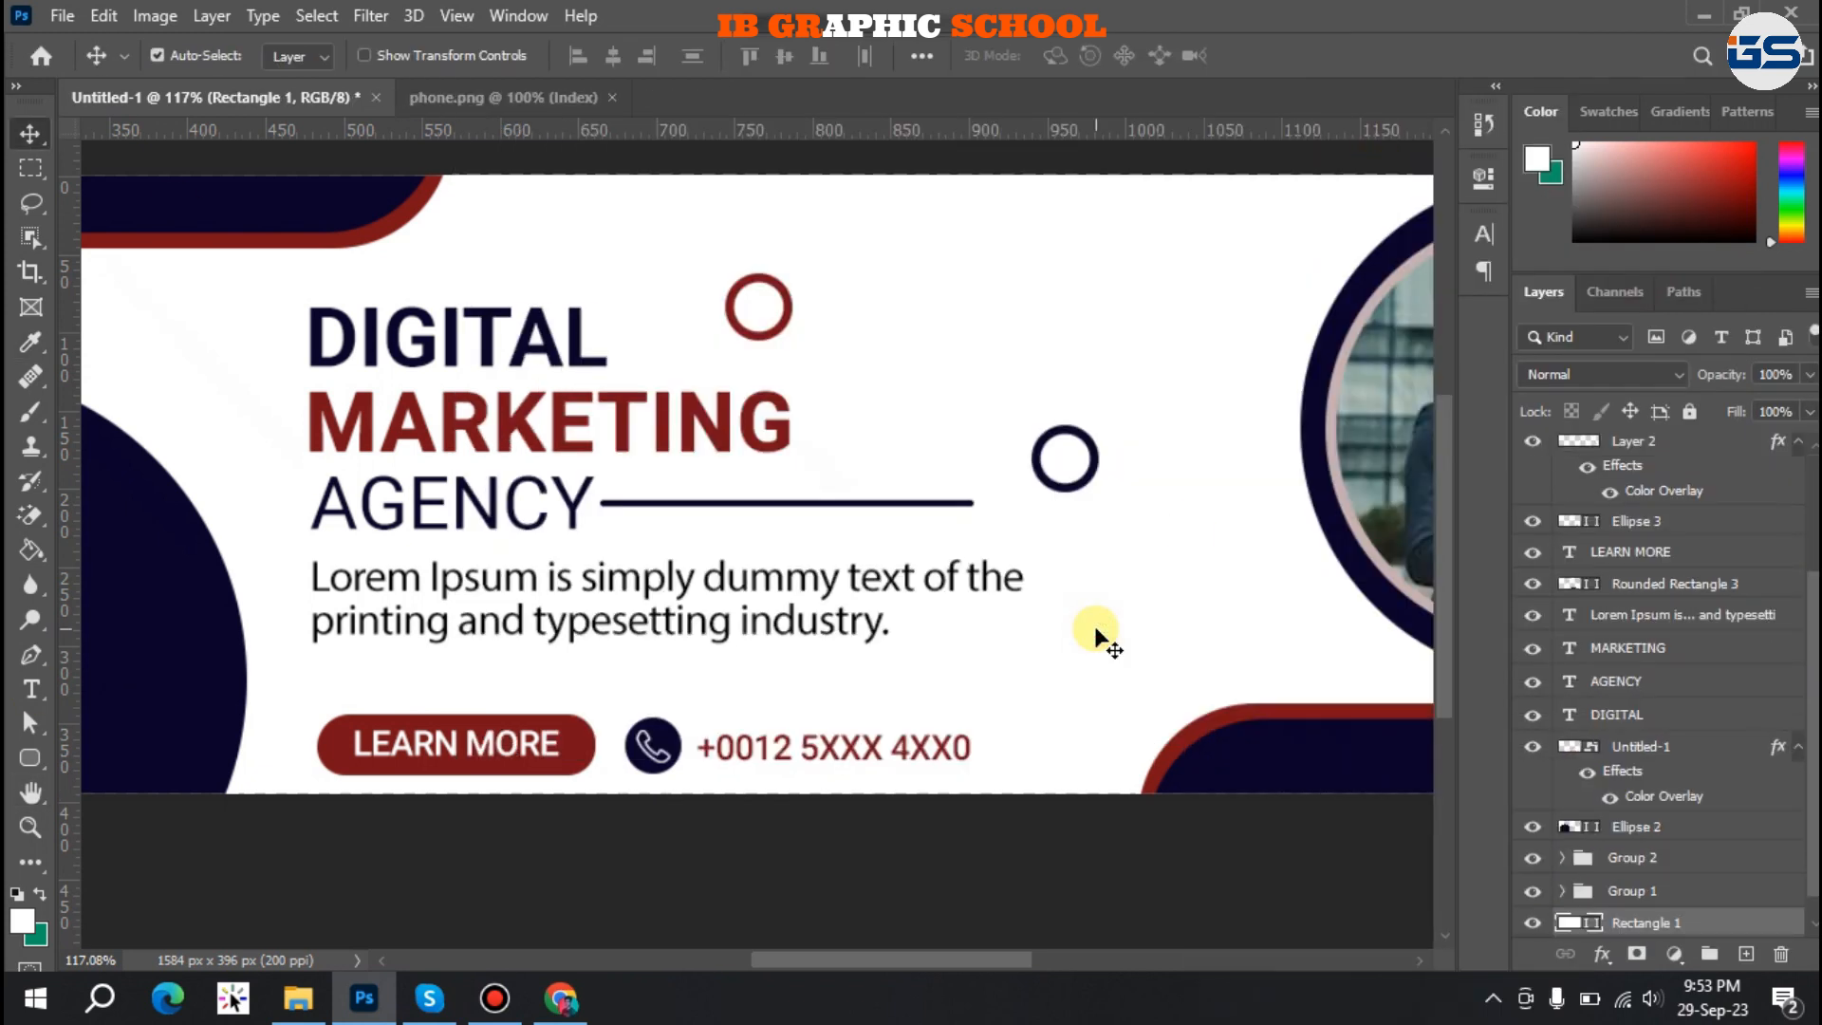
scroll(1096, 634, down, 5)
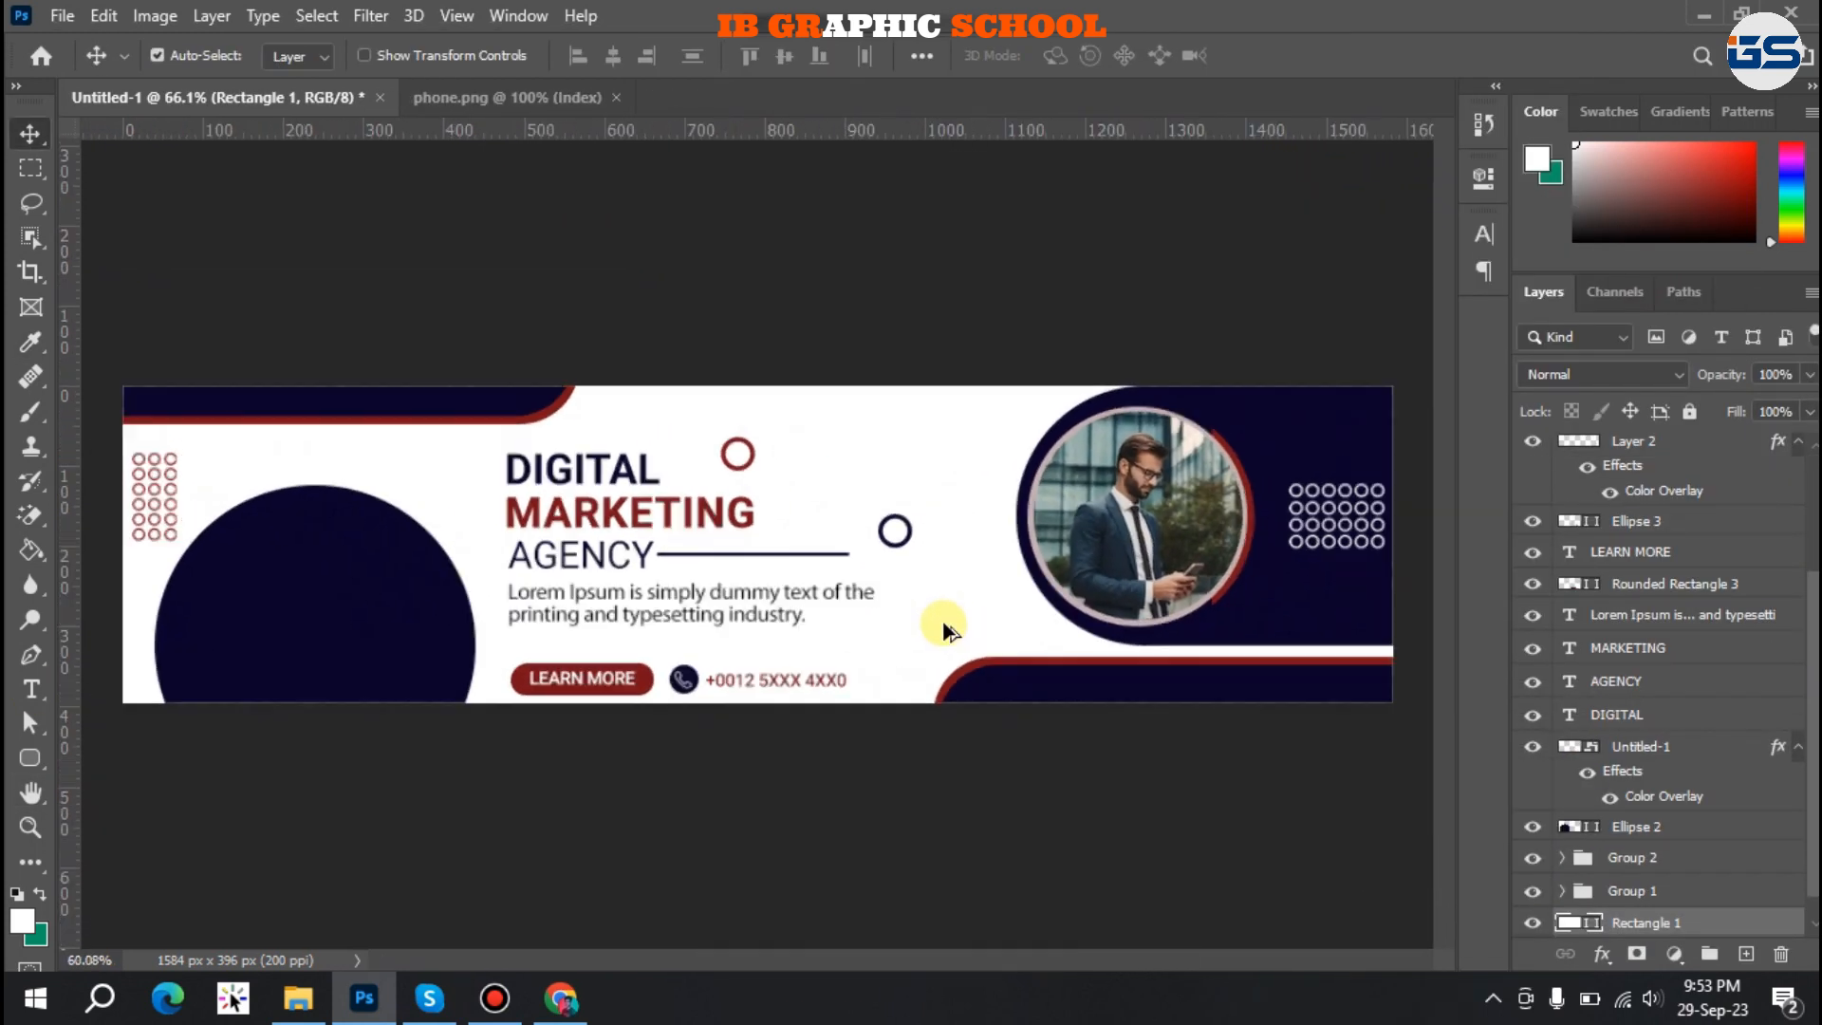
Export the banner with Save for Web as a maximum-quality JPEG named Untitled-1 on the Desktop.
scroll(946, 628, down, 1)
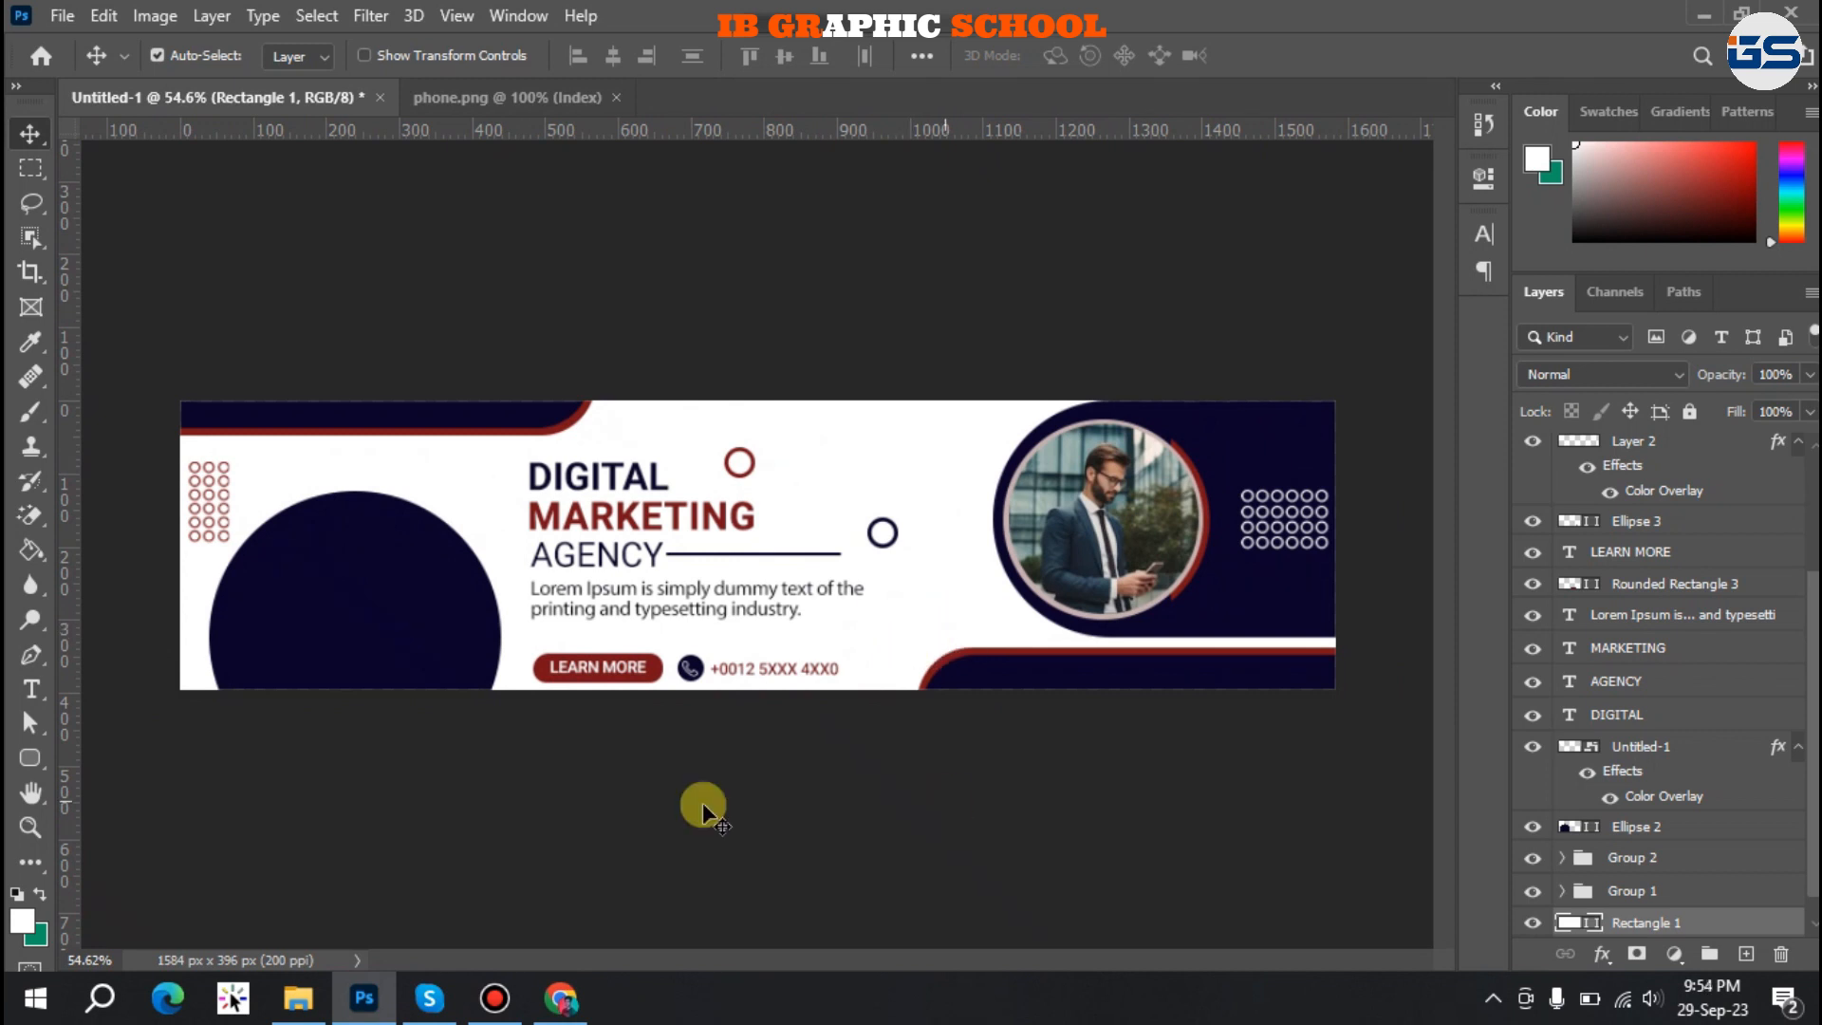
click(64, 15)
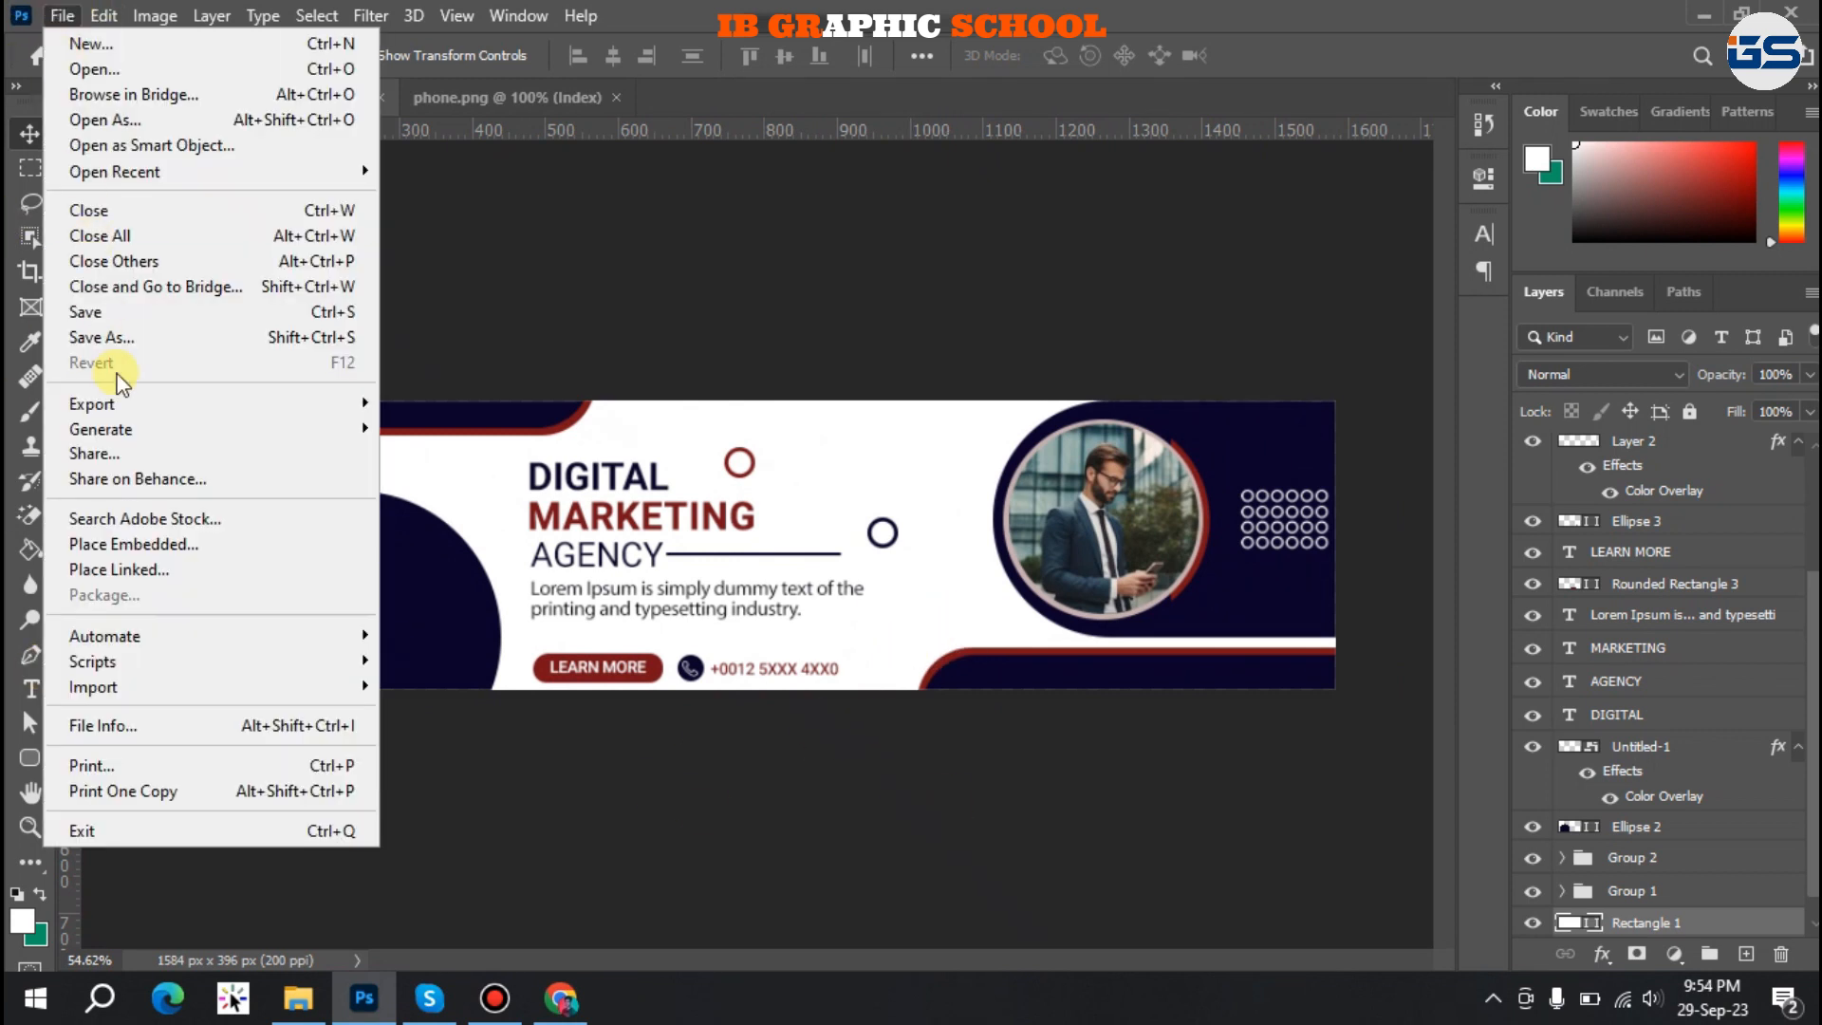
mouse_move(161, 406)
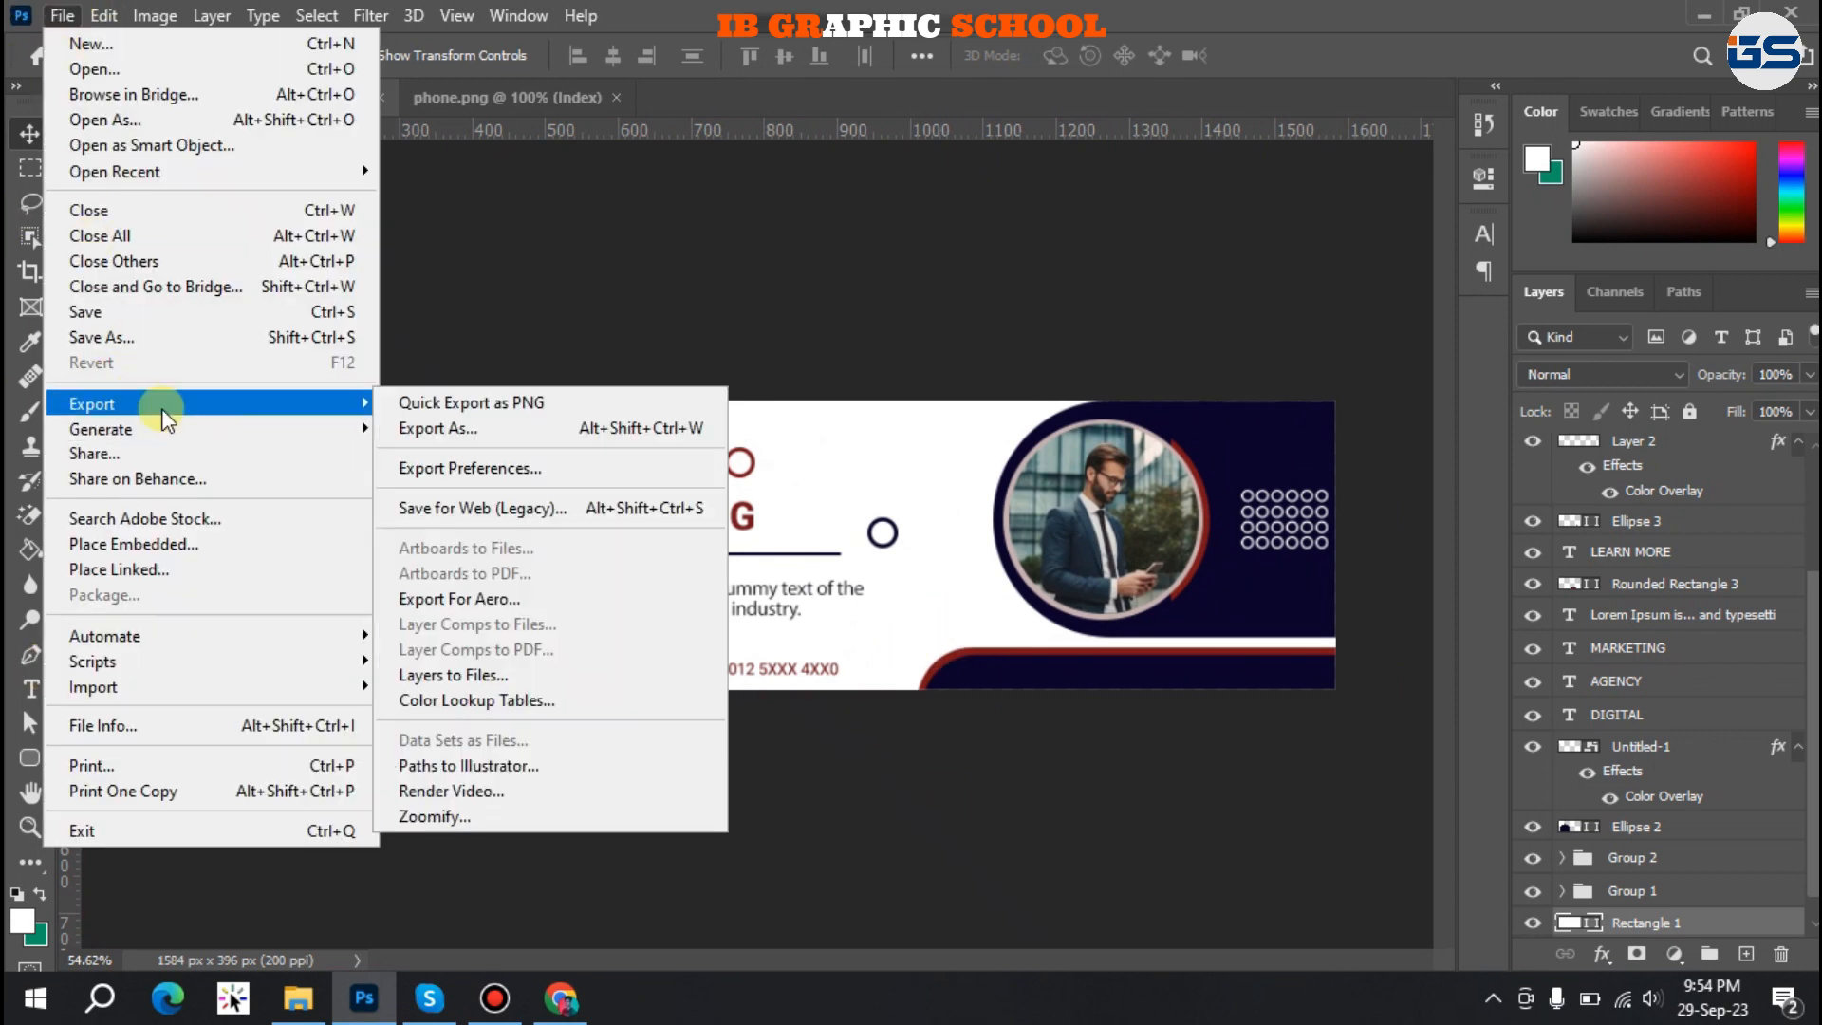
click(522, 508)
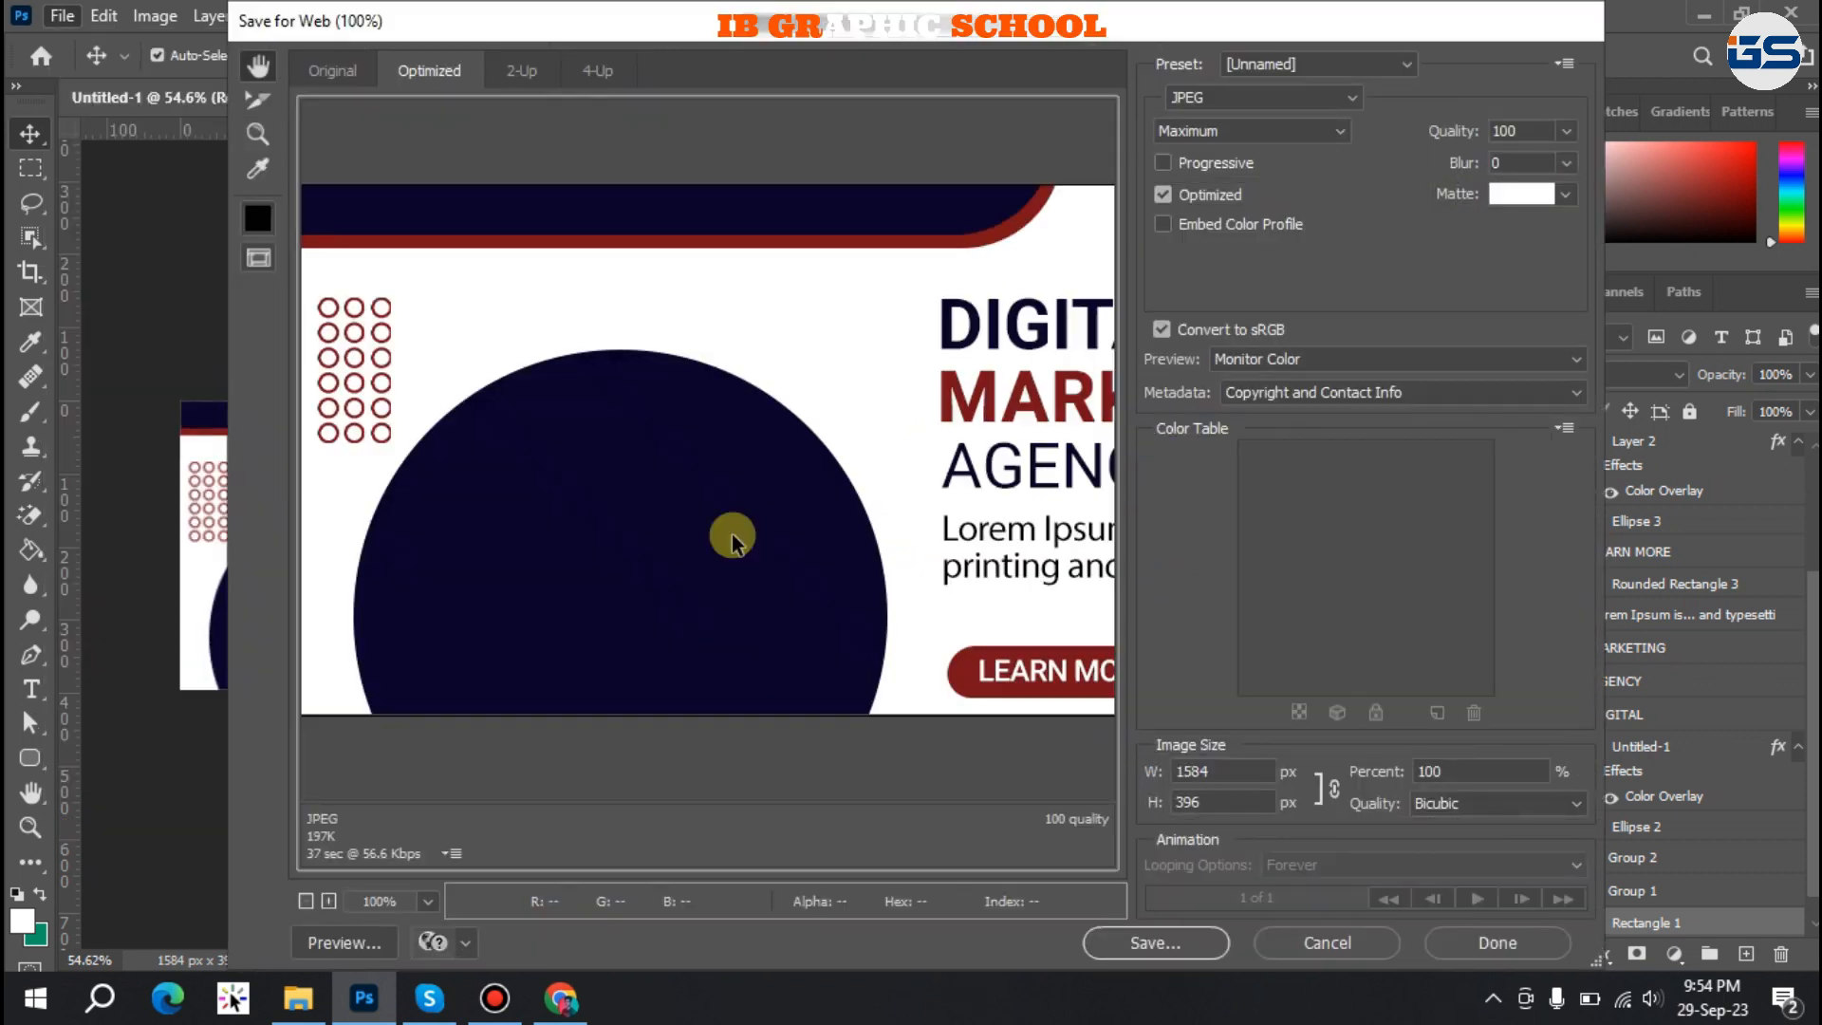
click(1143, 942)
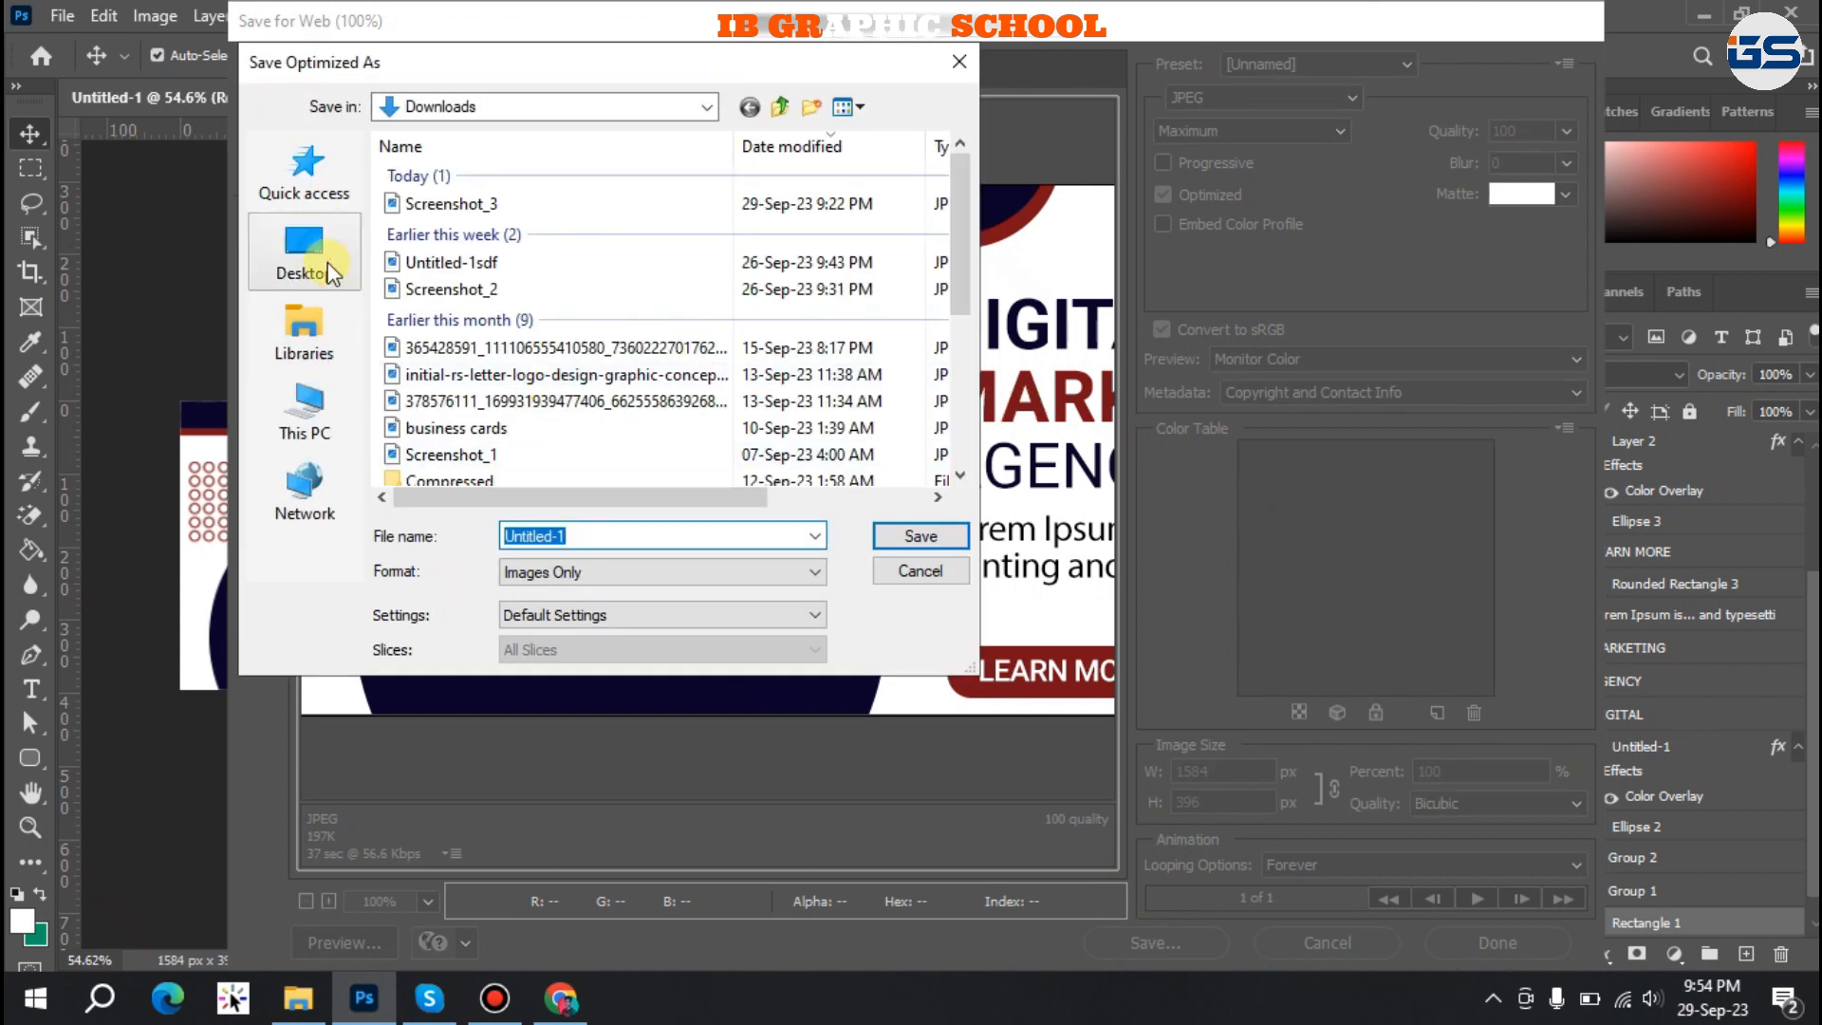
click(304, 251)
click(919, 535)
Minimize the editor, open the exported Untitled-1 image from the desktop in the photo viewer and inspect the banner.
click(1695, 14)
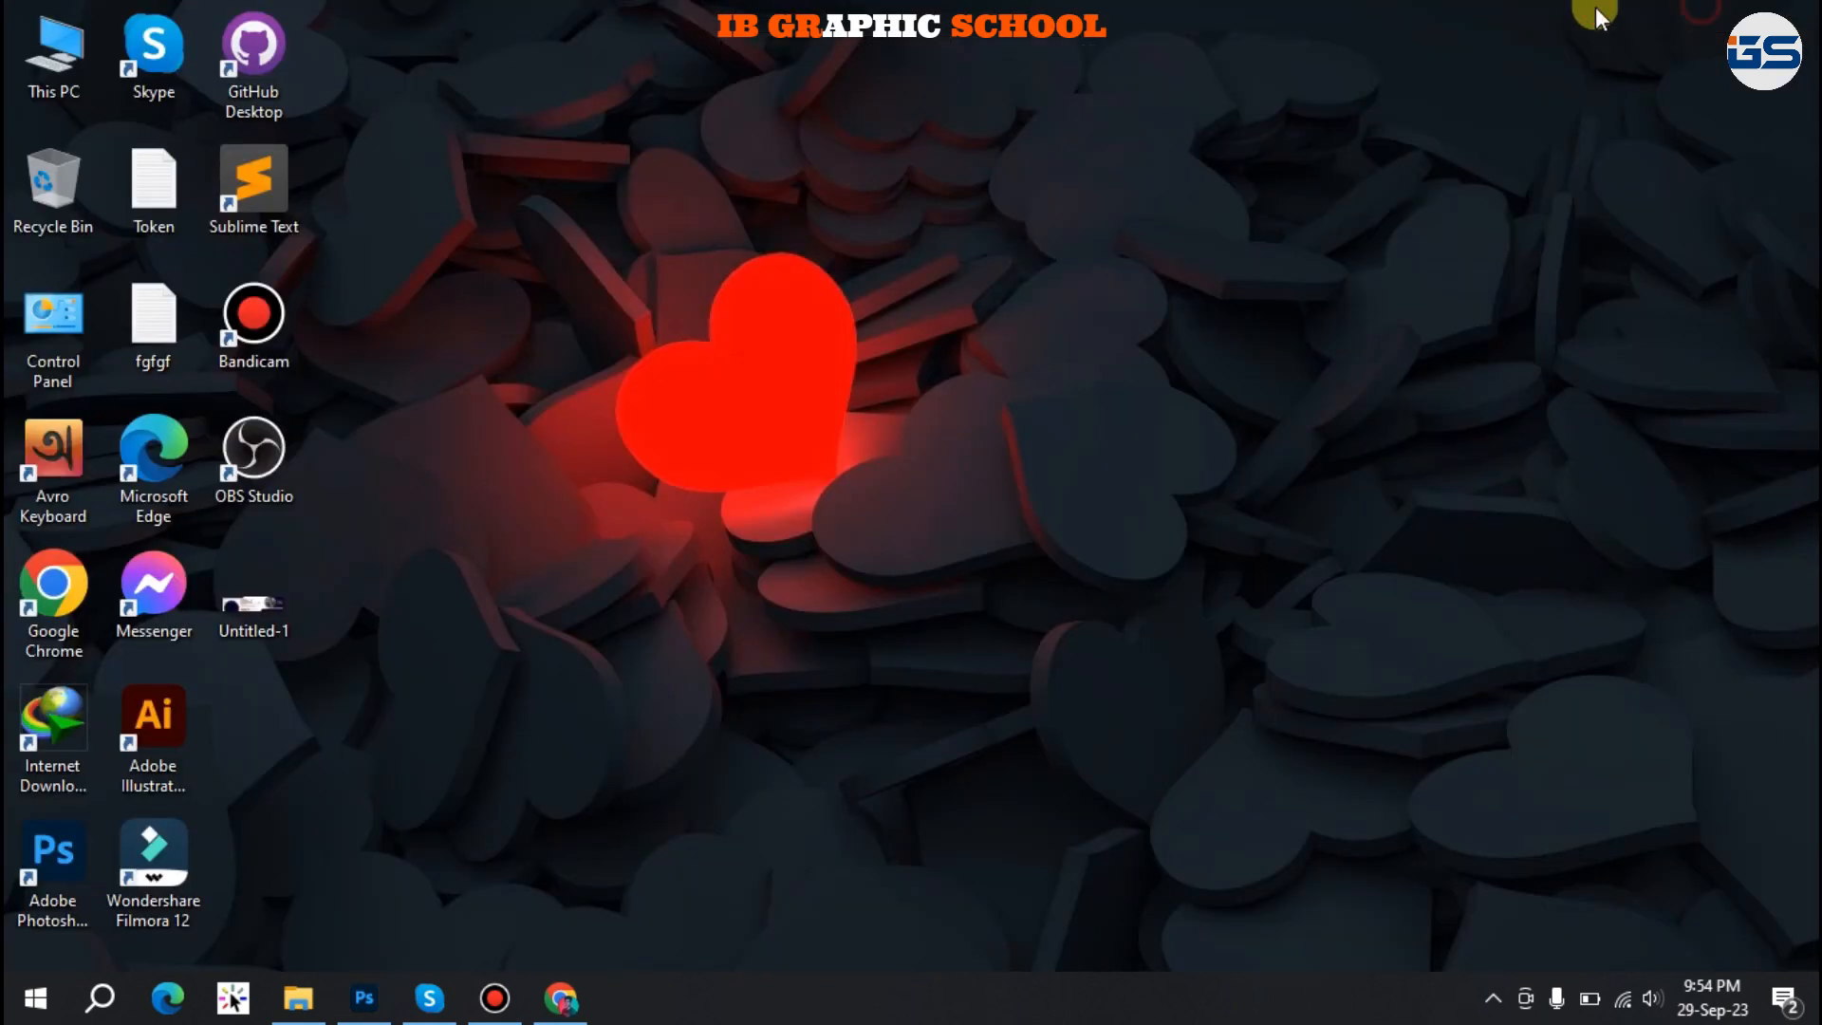
double_click(269, 599)
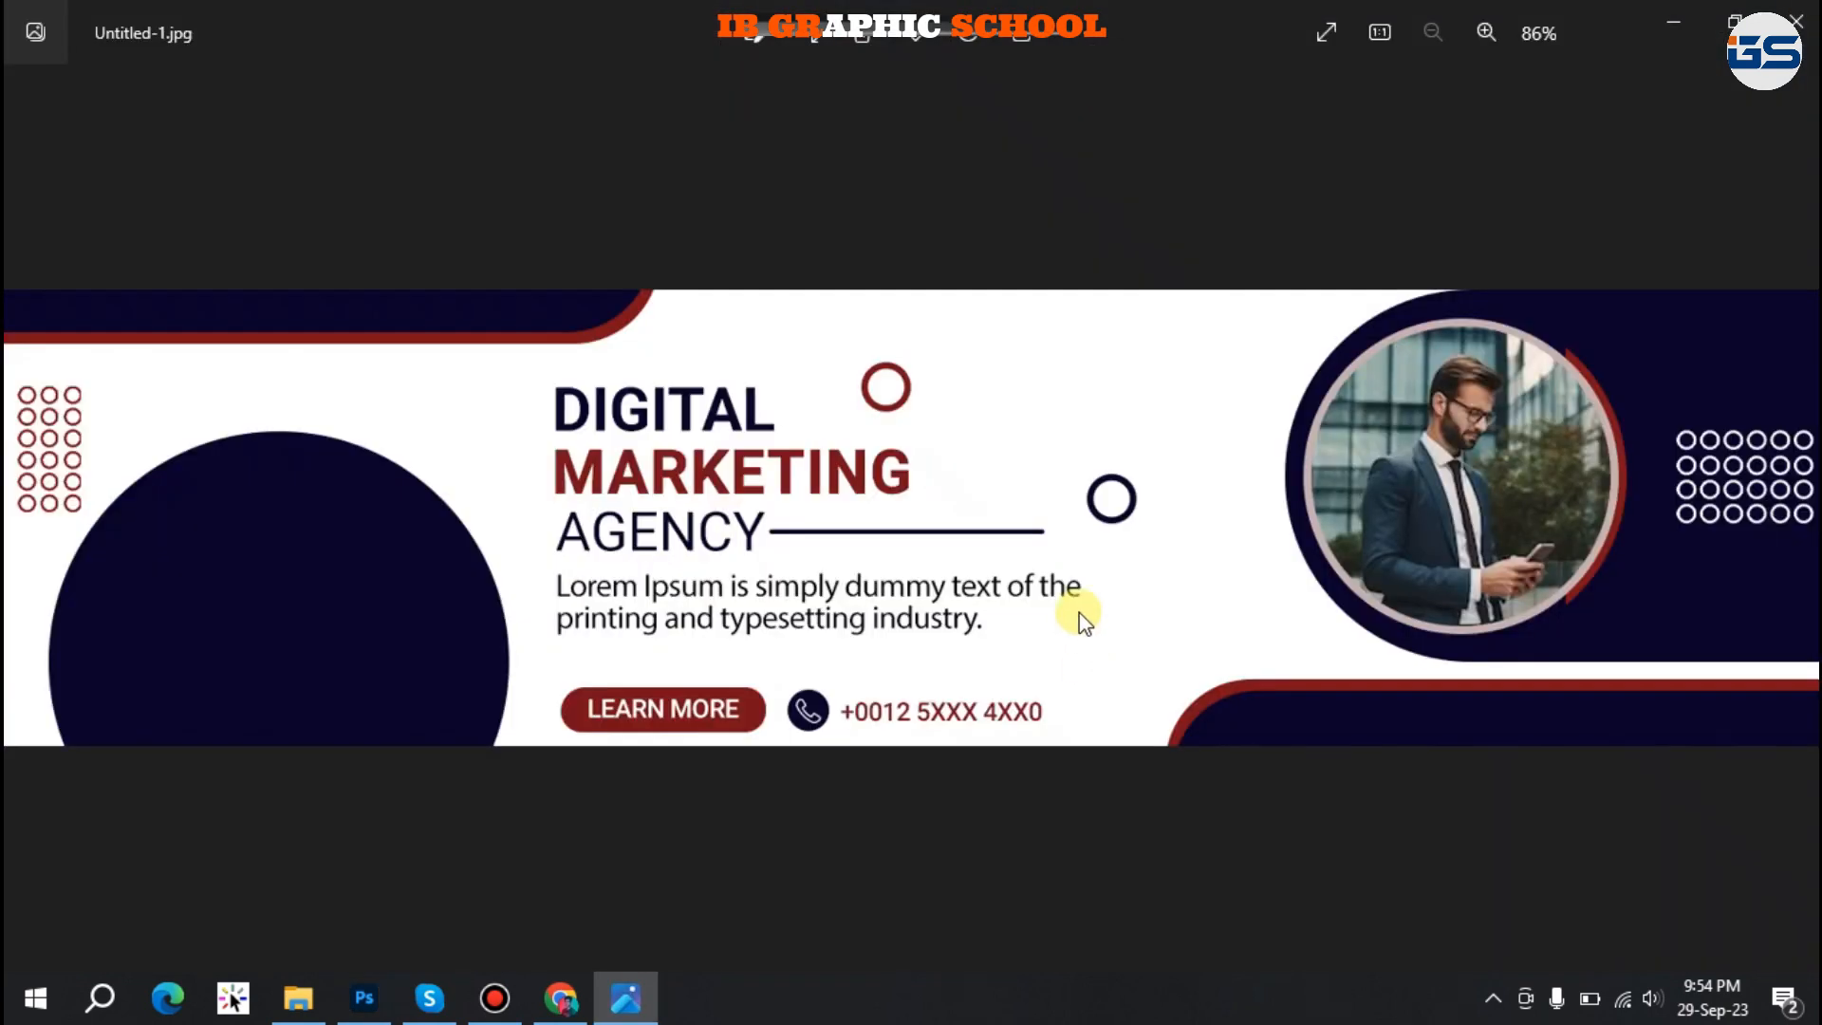
scroll(1252, 638, up, 3)
scroll(1253, 639, down, 3)
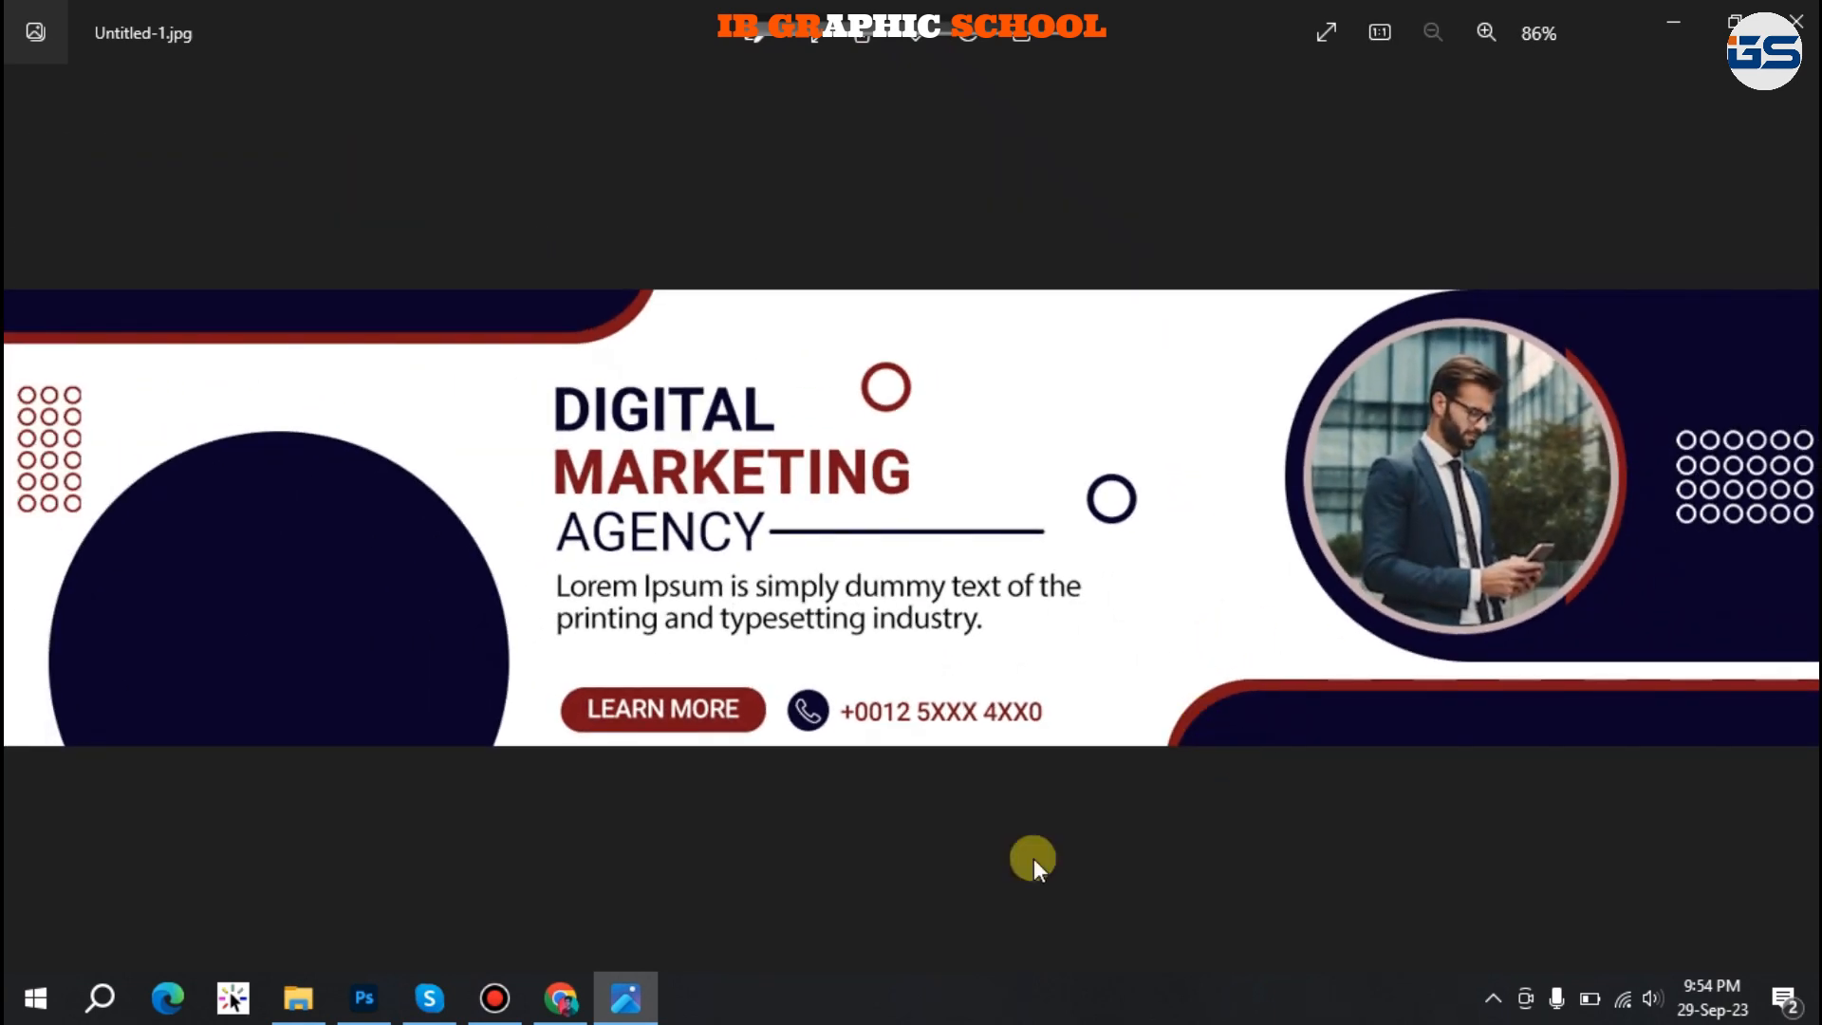